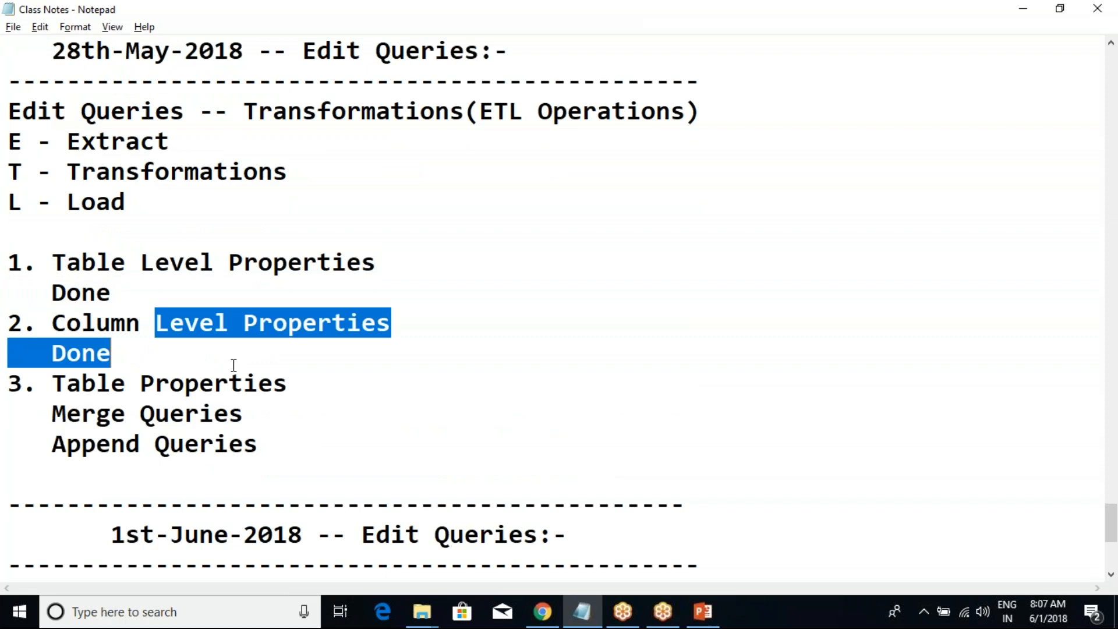
pyautogui.moveTo(52, 232); pyautogui.dragTo(239, 271)
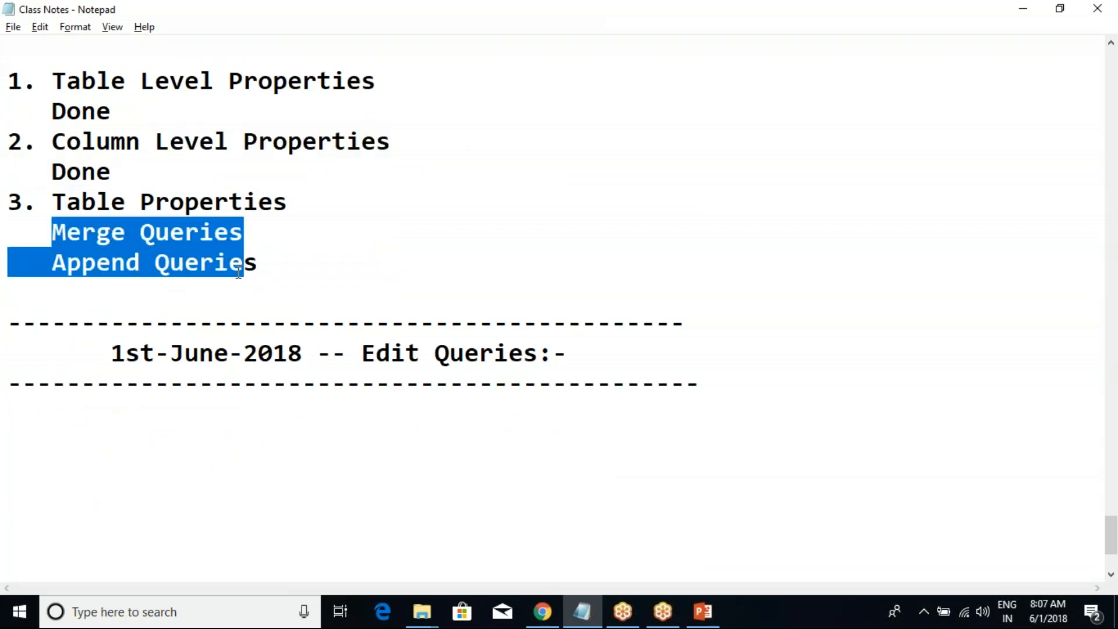
pyautogui.click(238, 267)
pyautogui.moveTo(51, 231)
pyautogui.mouseDown()
pyautogui.moveTo(155, 233)
pyautogui.moveTo(261, 268)
pyautogui.moveTo(60, 238)
pyautogui.mouseUp()
pyautogui.click(261, 267)
pyautogui.click(56, 236)
# Switch to File Explorer and open "Edit Queries - 9th_May_2018" from the "Power BI New Batch(9th_May2018)" folder.
pyautogui.moveTo(422, 611)
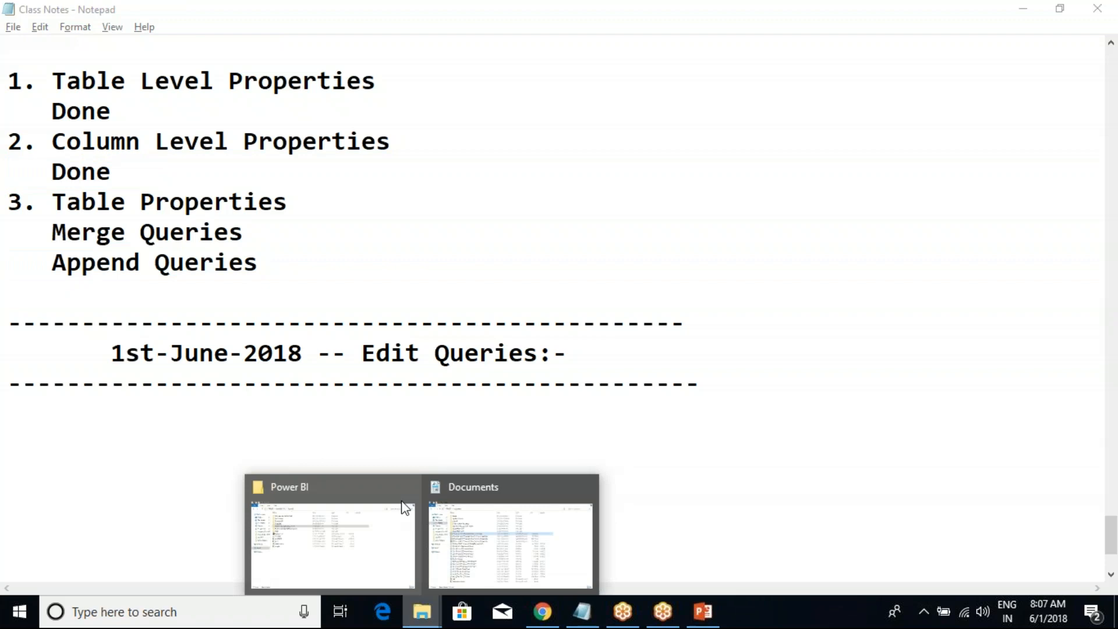
pyautogui.click(316, 528)
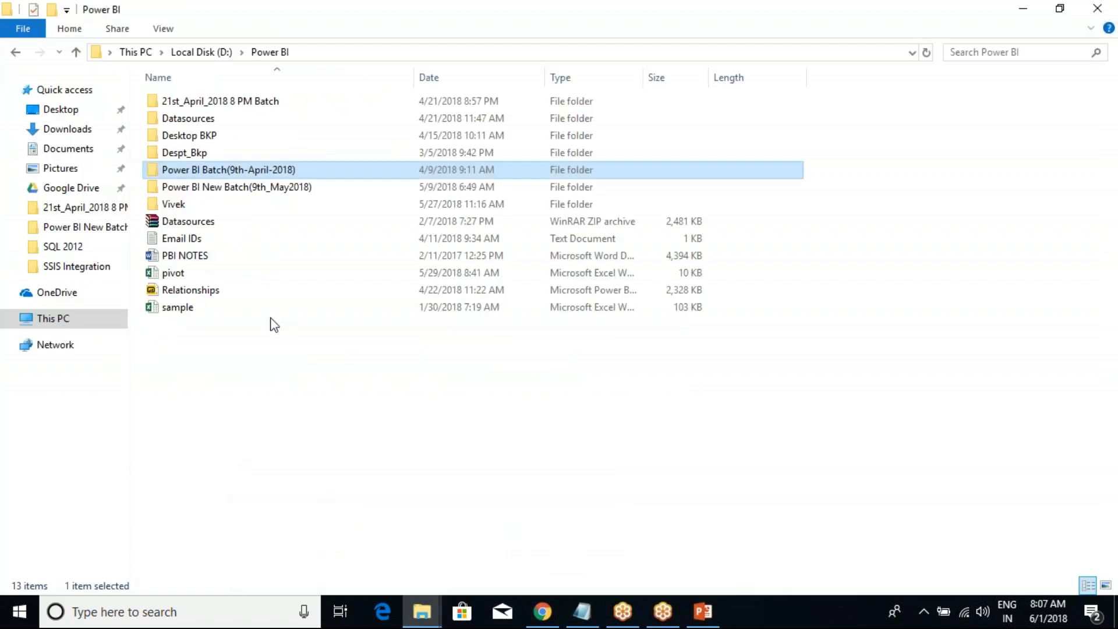
pyautogui.doubleClick(236, 189)
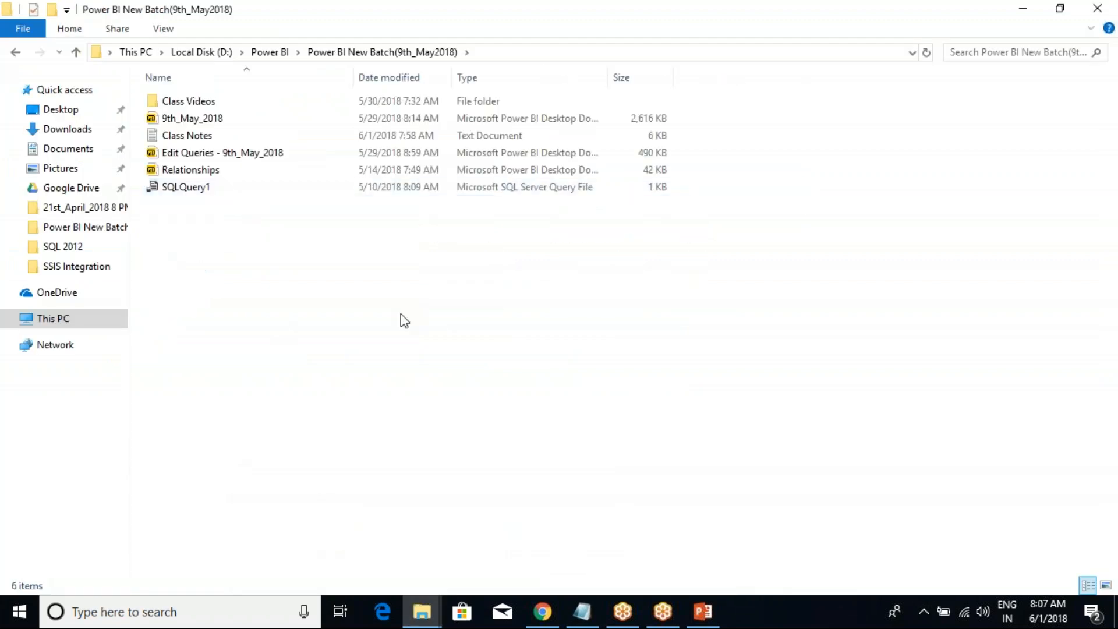
pyautogui.rightClick(203, 152)
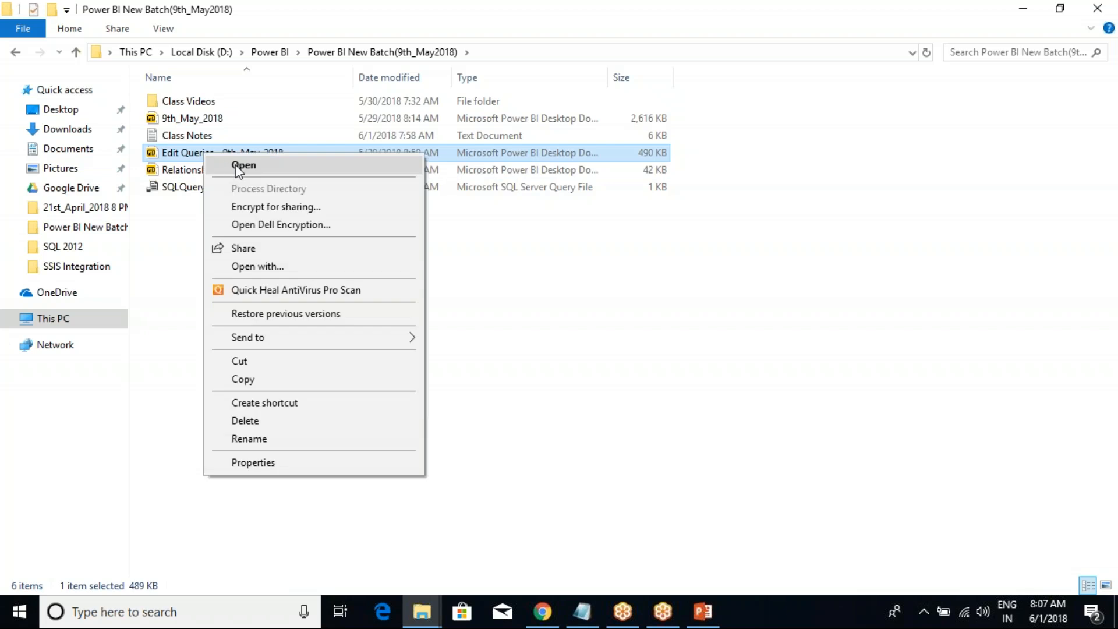
pyautogui.click(238, 167)
# Switch to the Notepad class notes and move the "Merge Queries" and "Append Queries" lines under the 1st-June-2018 heading.
pyautogui.click(581, 613)
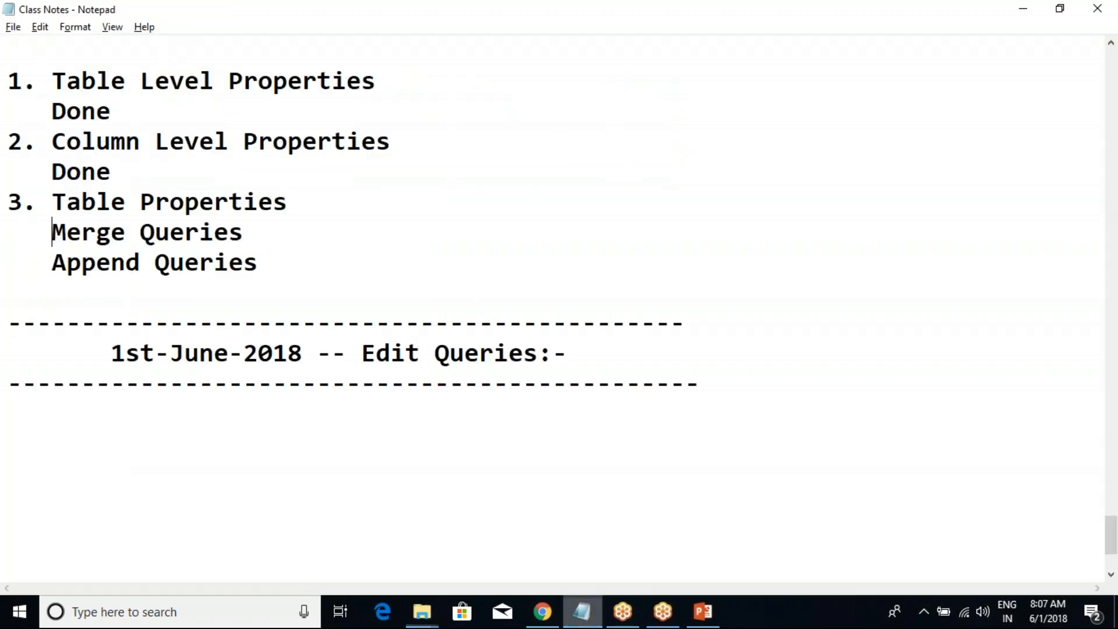
pyautogui.click(257, 307)
pyautogui.scroll(-2, 233, 307)
pyautogui.click(197, 240)
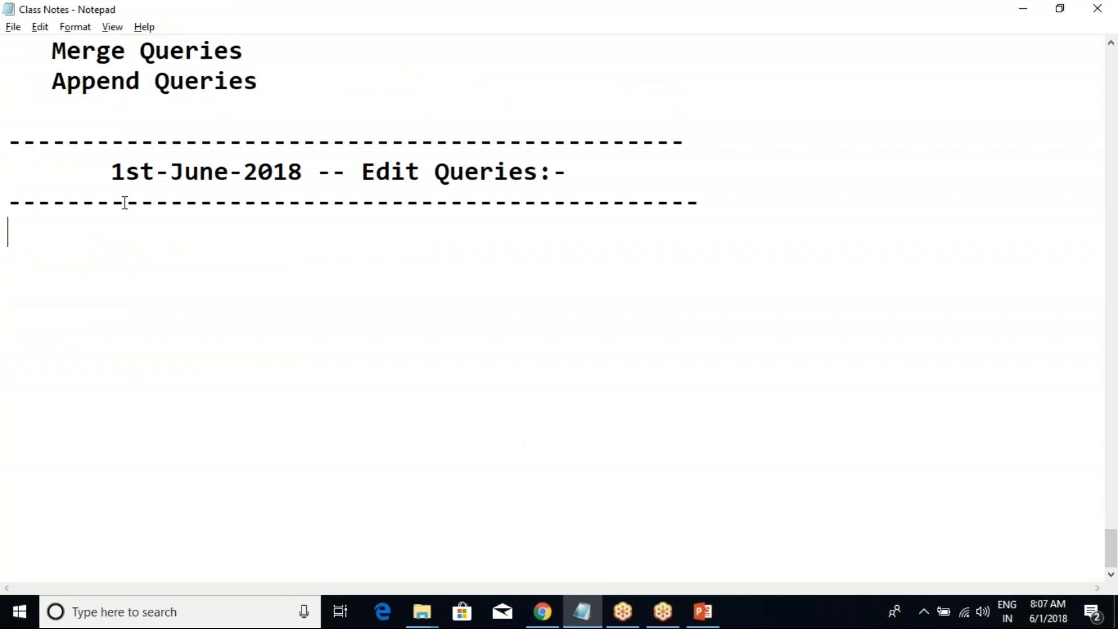
pyautogui.click(23, 118)
pyautogui.click(187, 224)
pyautogui.moveTo(303, 83); pyautogui.dragTo(9, 54)
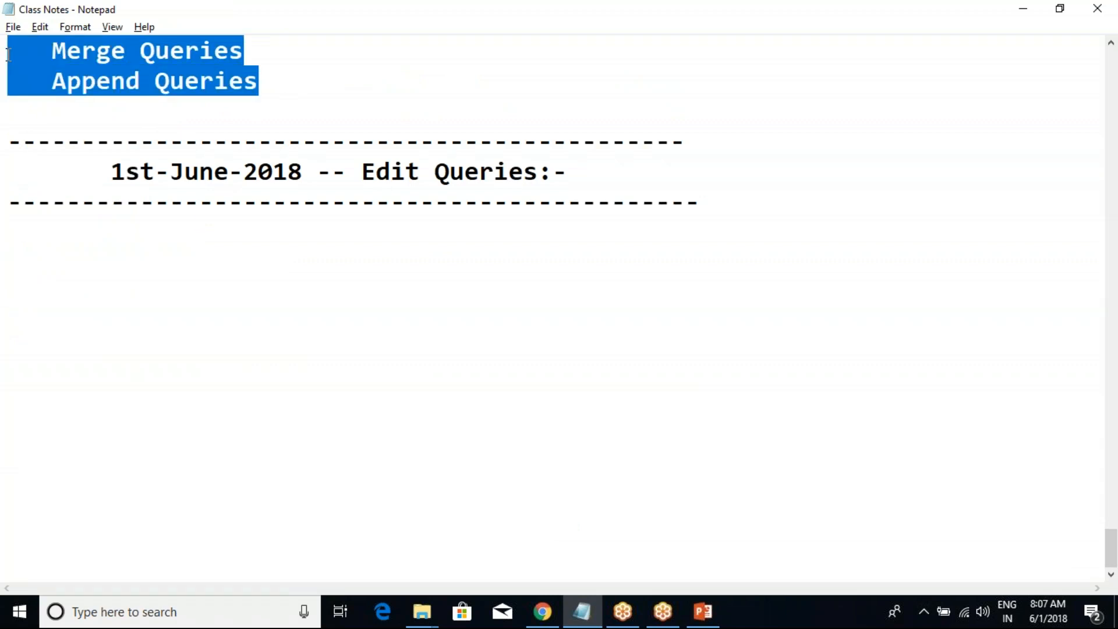
pyautogui.hotkey('ctrl', 'x')
pyautogui.click(175, 250)
pyautogui.click(173, 232)
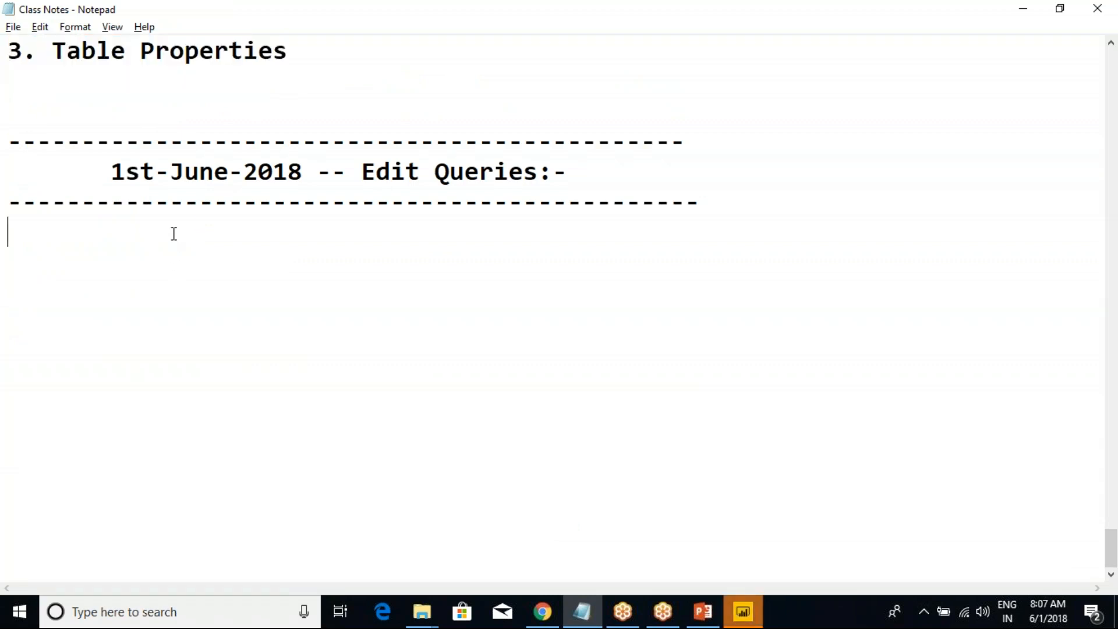
pyautogui.hotkey('ctrl', 'v')
# Add the description "-- Joining Multiple Tables" after "Merge Queries", with extra spacing before the dashes.
pyautogui.click(282, 230)
pyautogui.write('--')
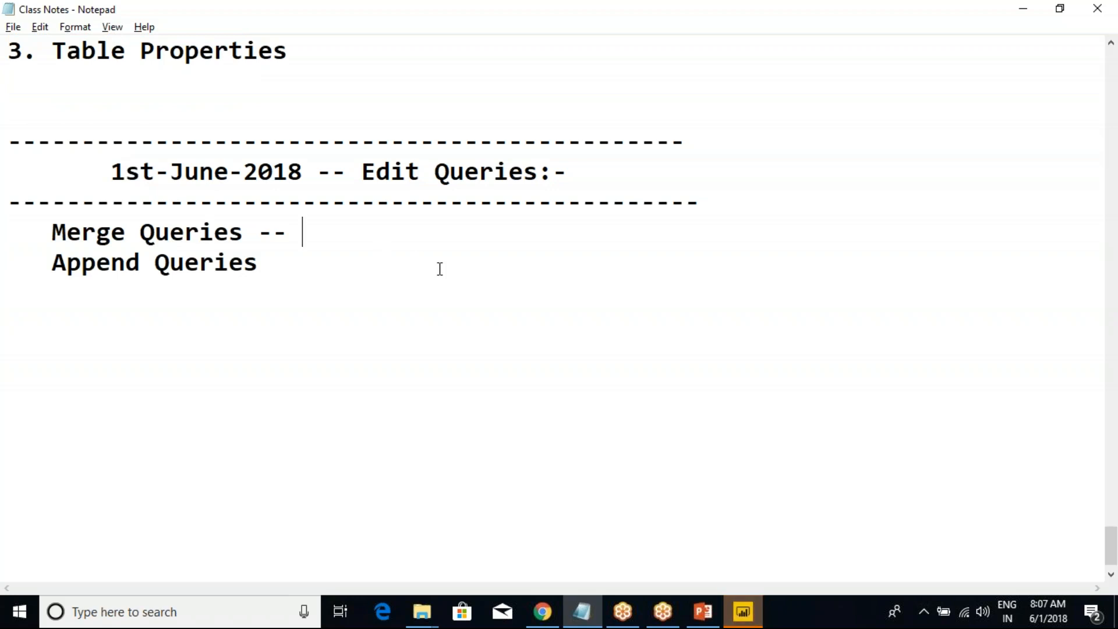
pyautogui.write('joining ')
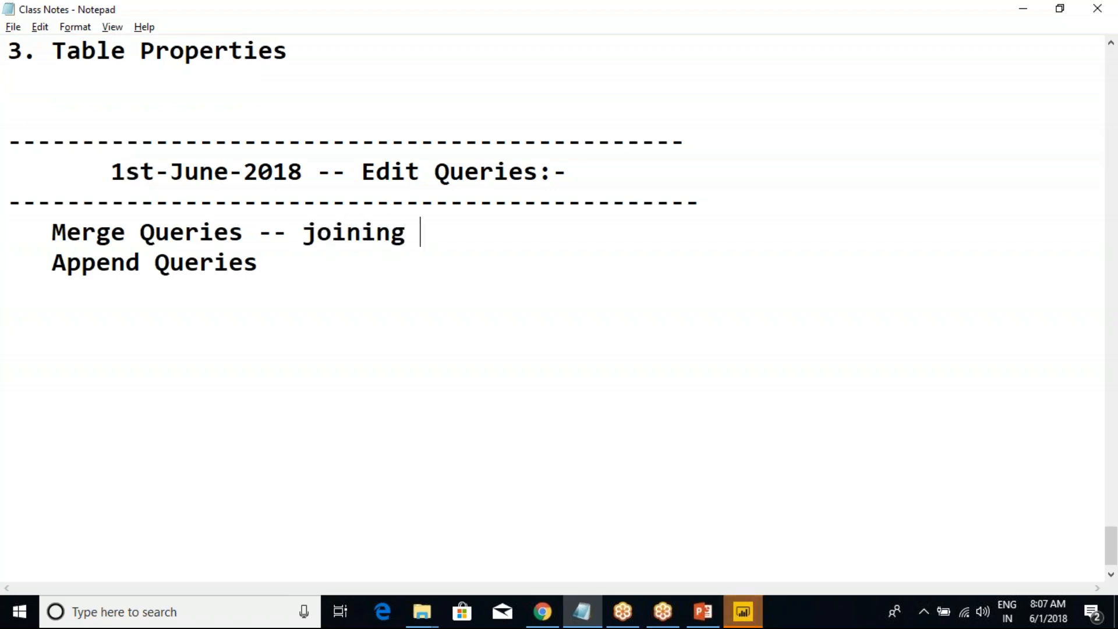
pyautogui.write('Multiple')
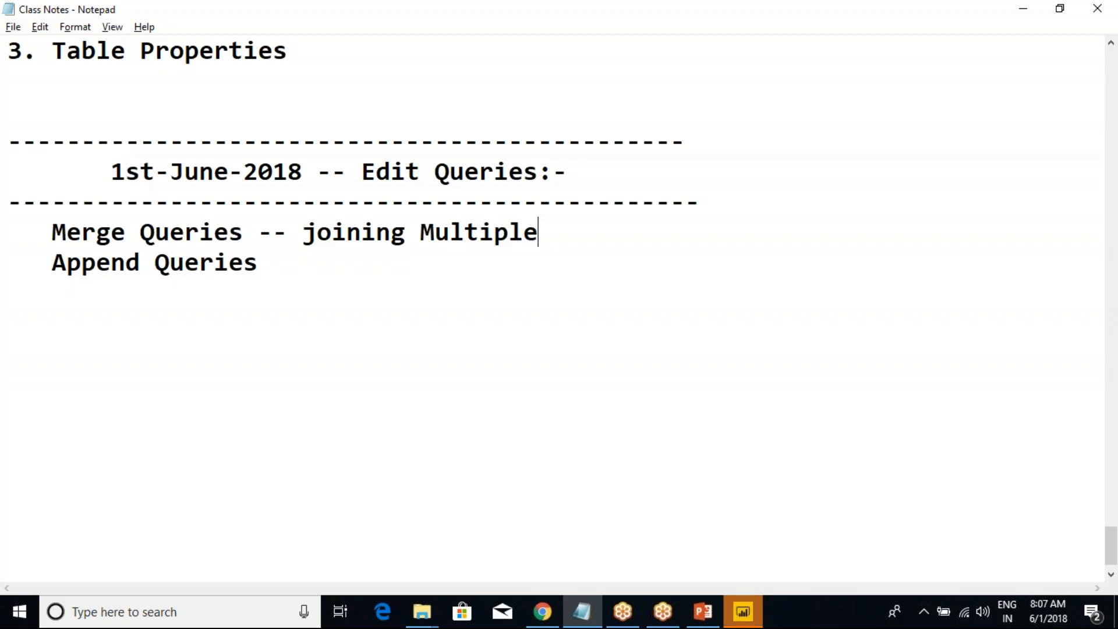
pyautogui.hotkey('ctrl', 'Left')
pyautogui.hotkey('ctrl', 'Left')
pyautogui.press('Delete')
pyautogui.write('M')
pyautogui.press('BackSpace')
pyautogui.write('J')
pyautogui.click(580, 232)
pyautogui.write('Tables')
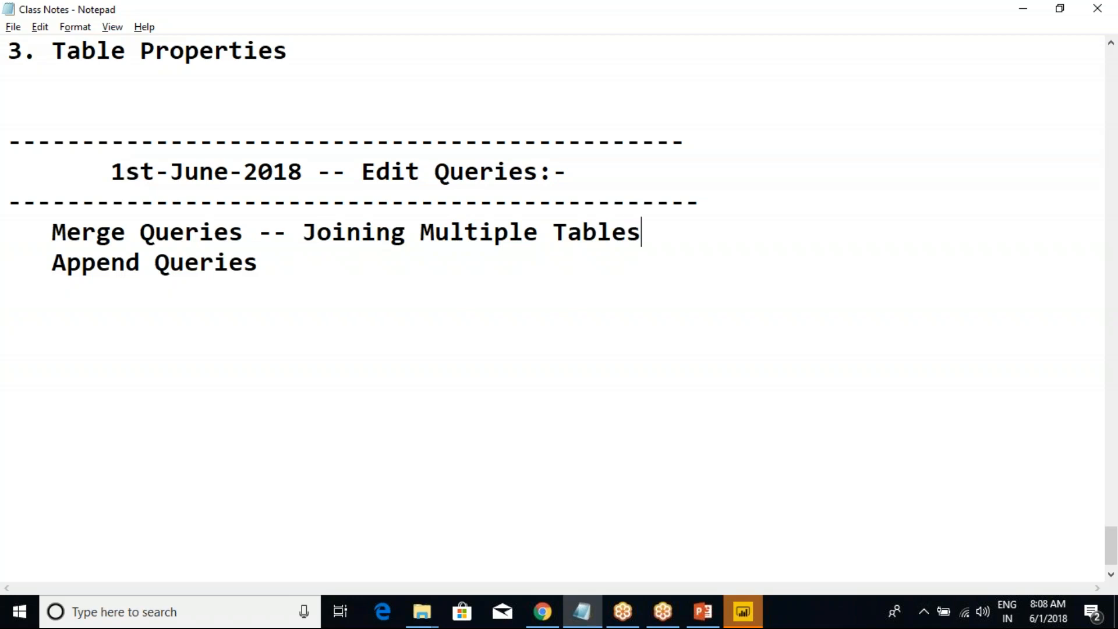
pyautogui.click(260, 233)
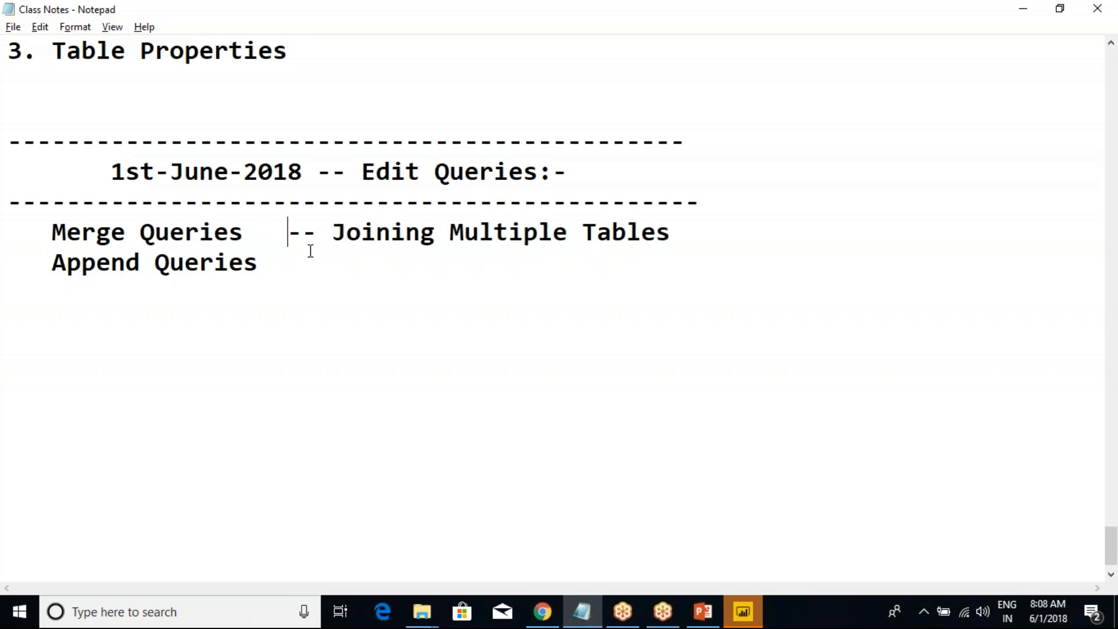
# Switch to Power BI Desktop and show the Edit Queries report in Data view.
pyautogui.click(344, 236)
pyautogui.moveTo(344, 236); pyautogui.dragTo(684, 242)
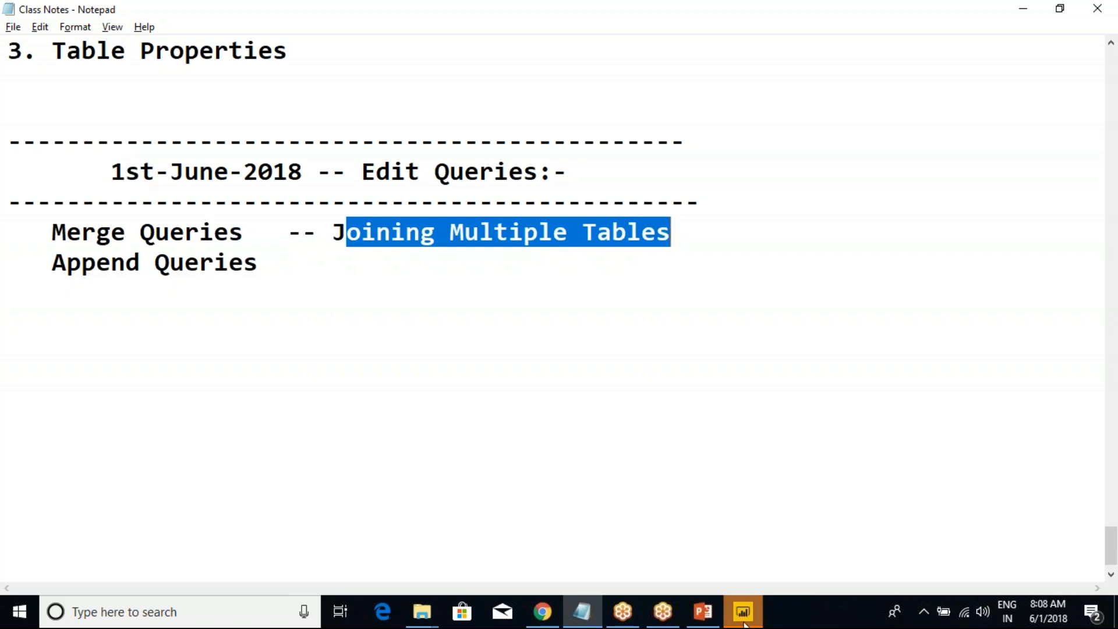
pyautogui.moveTo(744, 611)
pyautogui.click(740, 543)
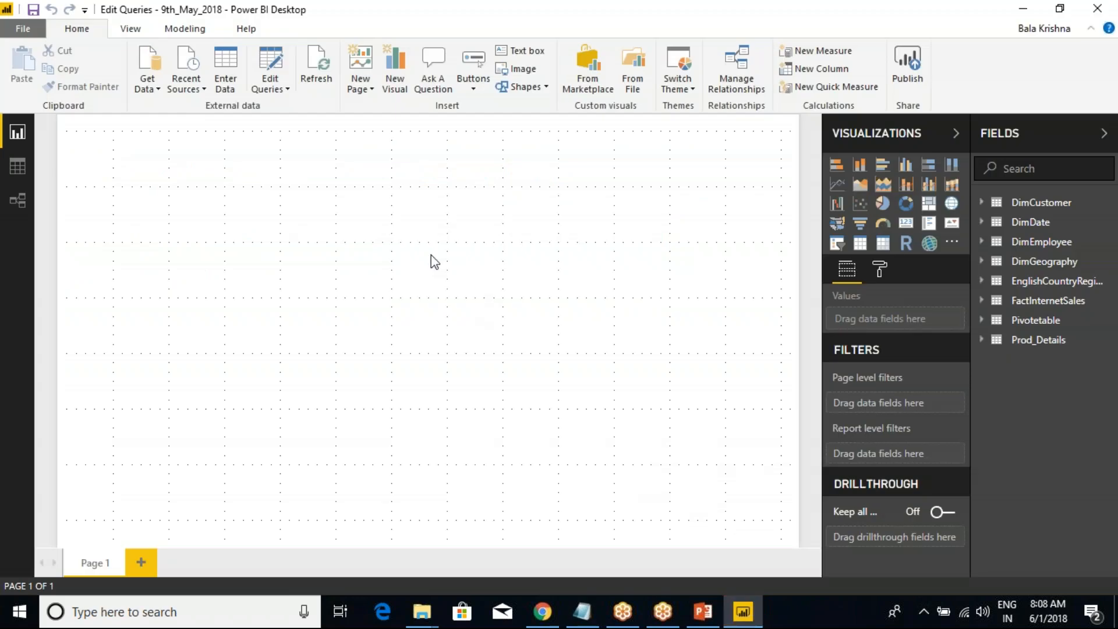
pyautogui.click(18, 167)
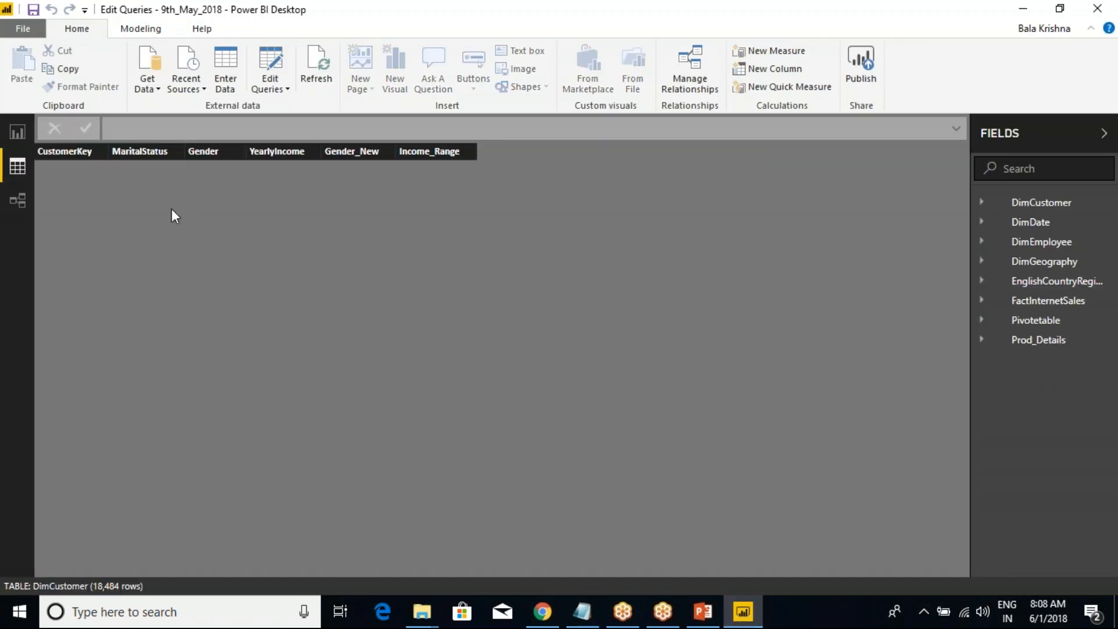
# Switch back to the Notepad class notes and add spacing after "Append Queries".
pyautogui.hotkey('alt', 'Tab')
pyautogui.click(357, 264)
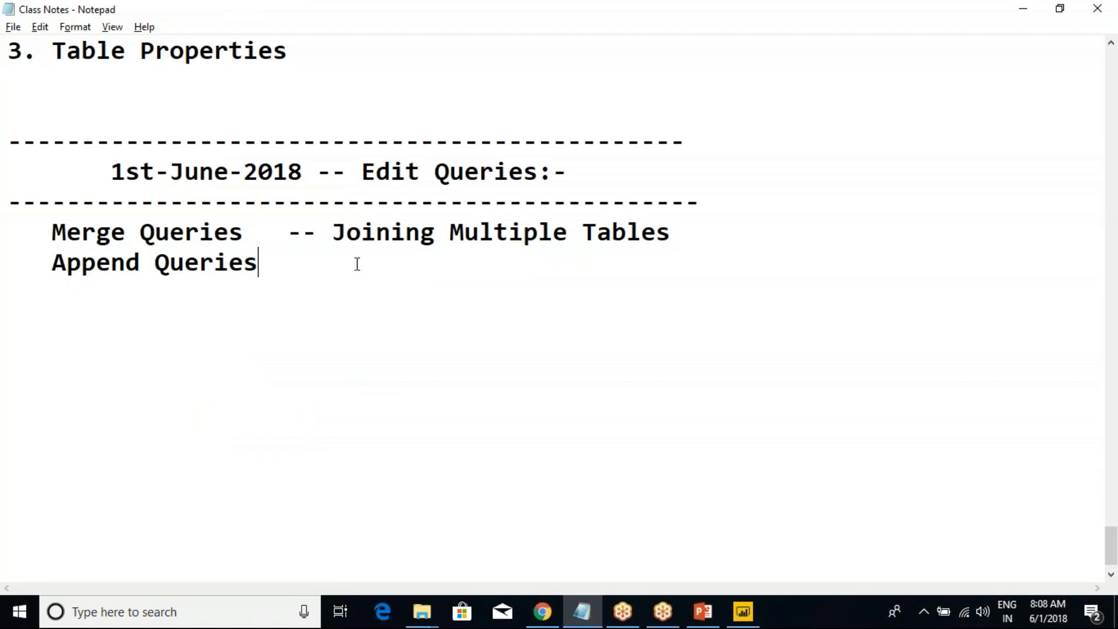
pyautogui.click(707, 613)
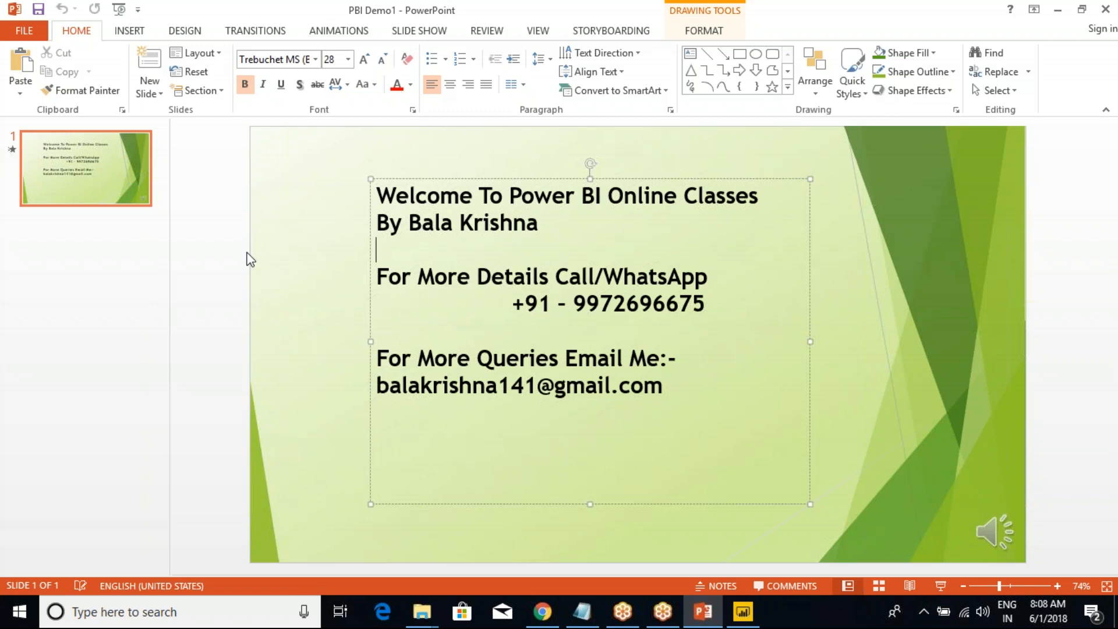
pyautogui.hotkey('alt', 'Tab')
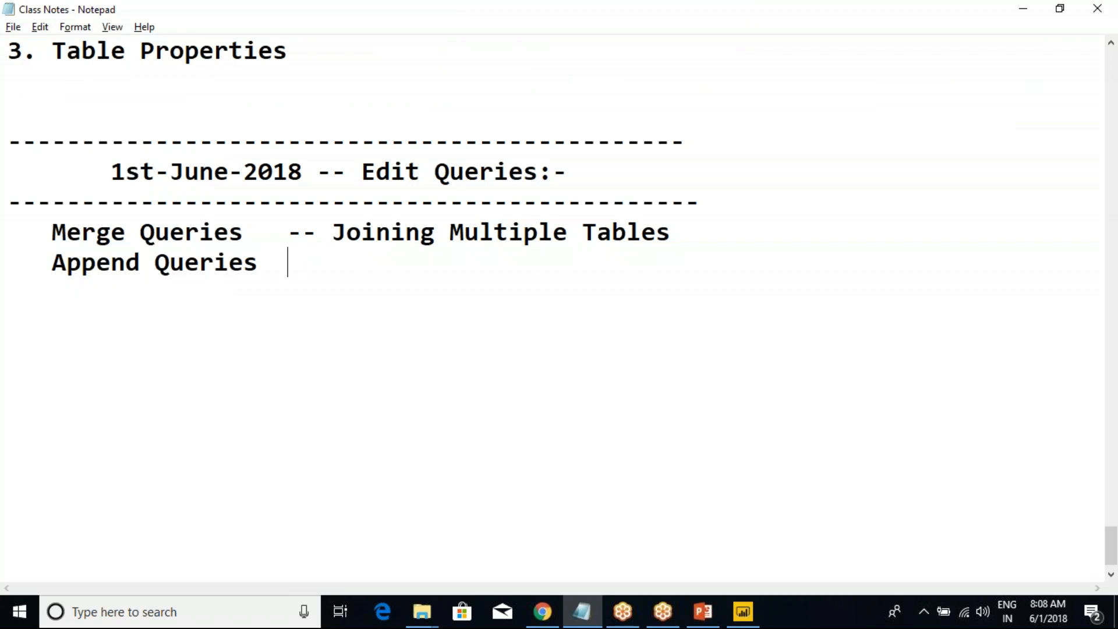
# Launch SQL Server Management Studio with the ssms command and return to the end of the "Append Queries" line.
pyautogui.press('super+r')
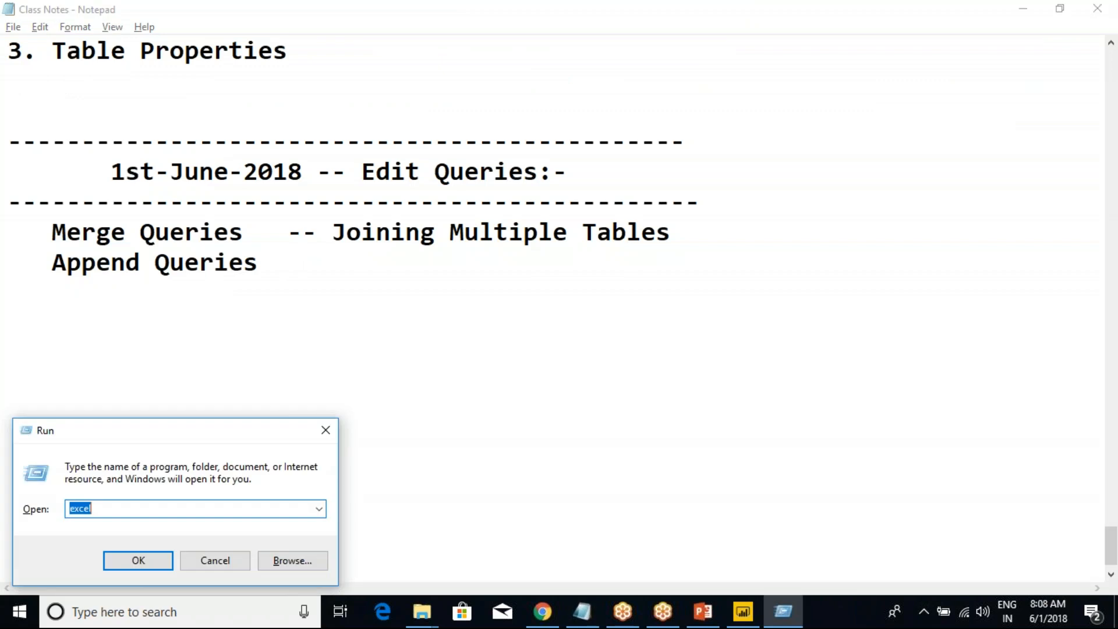
pyautogui.write('ssms')
pyautogui.press('Return')
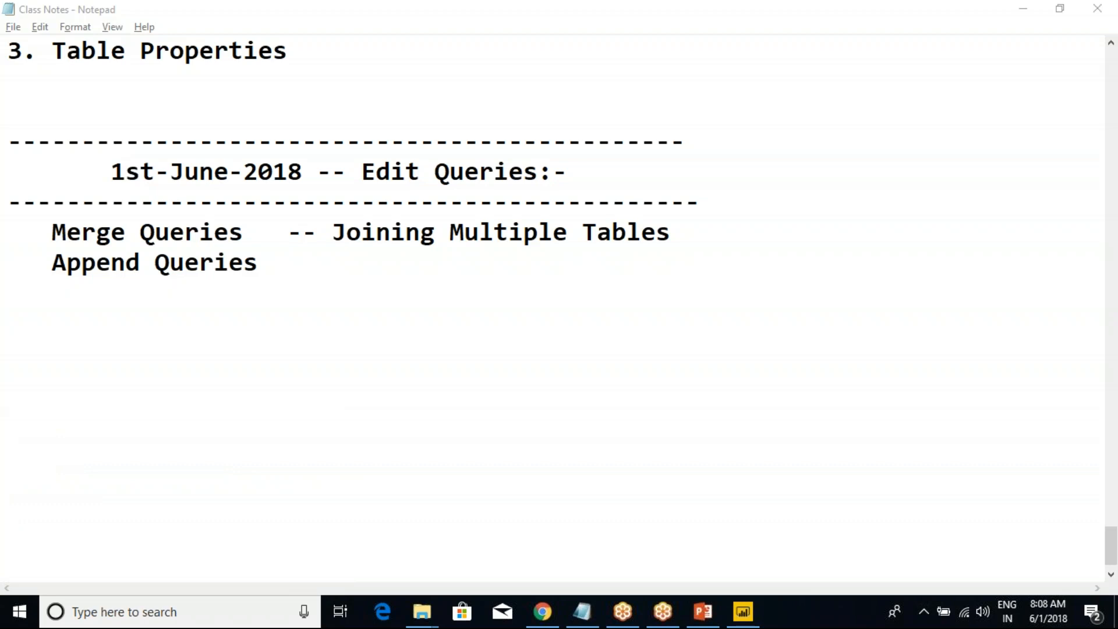
pyautogui.click(308, 266)
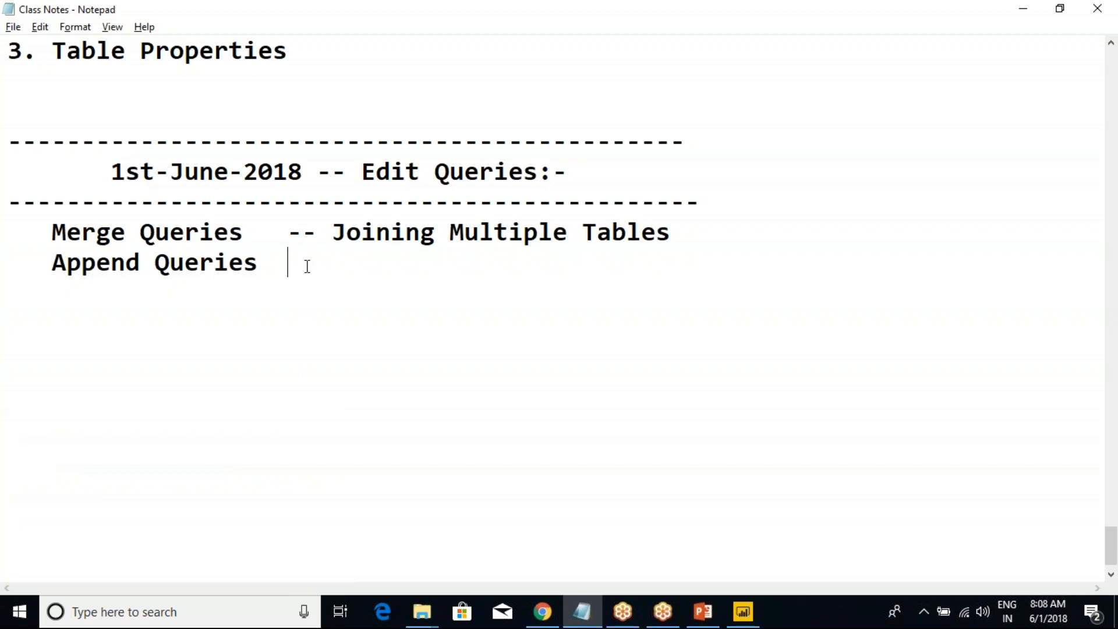
# Switch to Power BI Desktop and view the rows of the Prod_Details table.
pyautogui.click(743, 611)
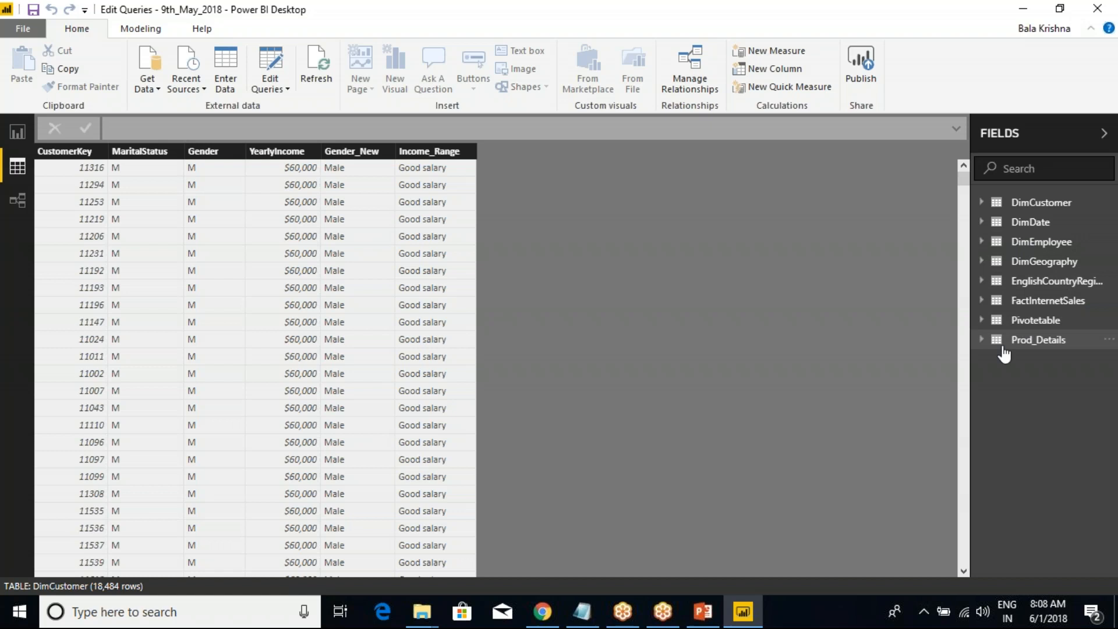
pyautogui.click(1025, 342)
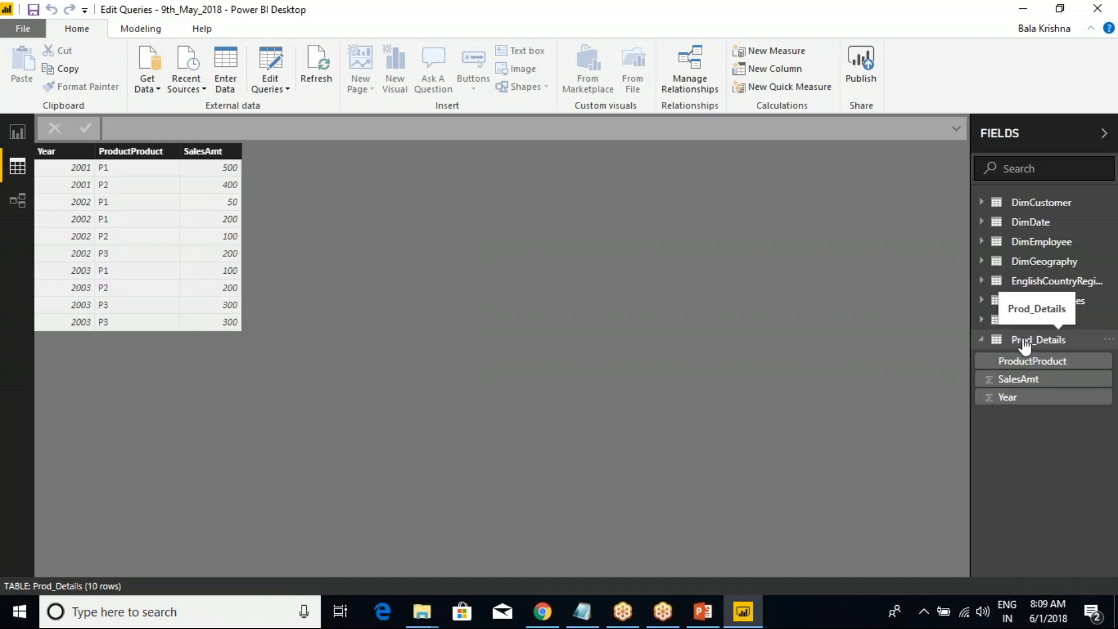
pyautogui.click(982, 340)
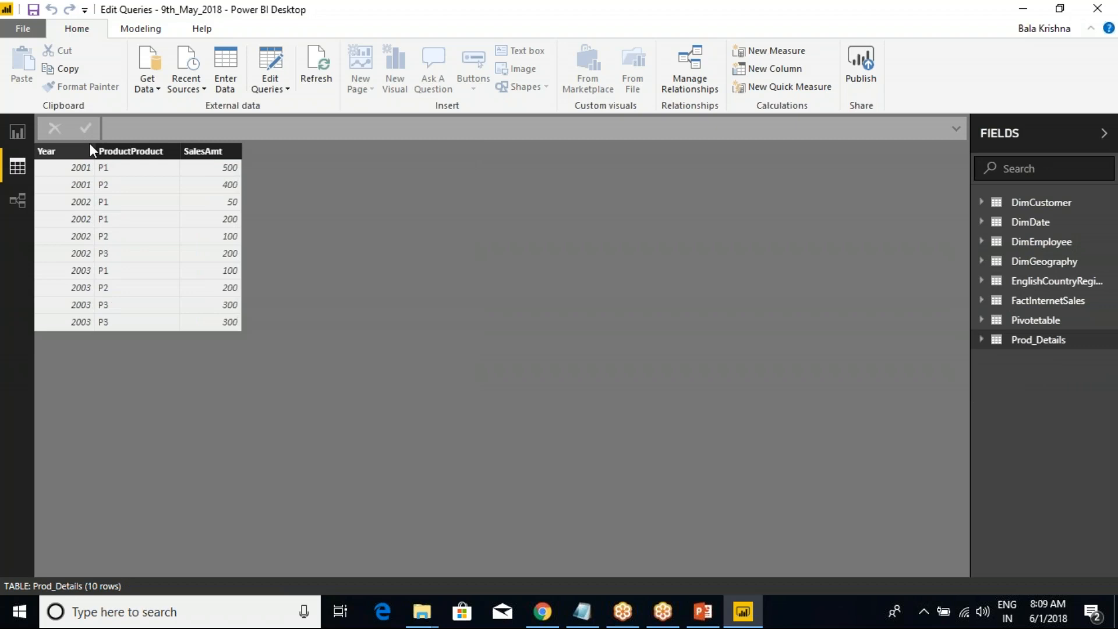
pyautogui.click(278, 87)
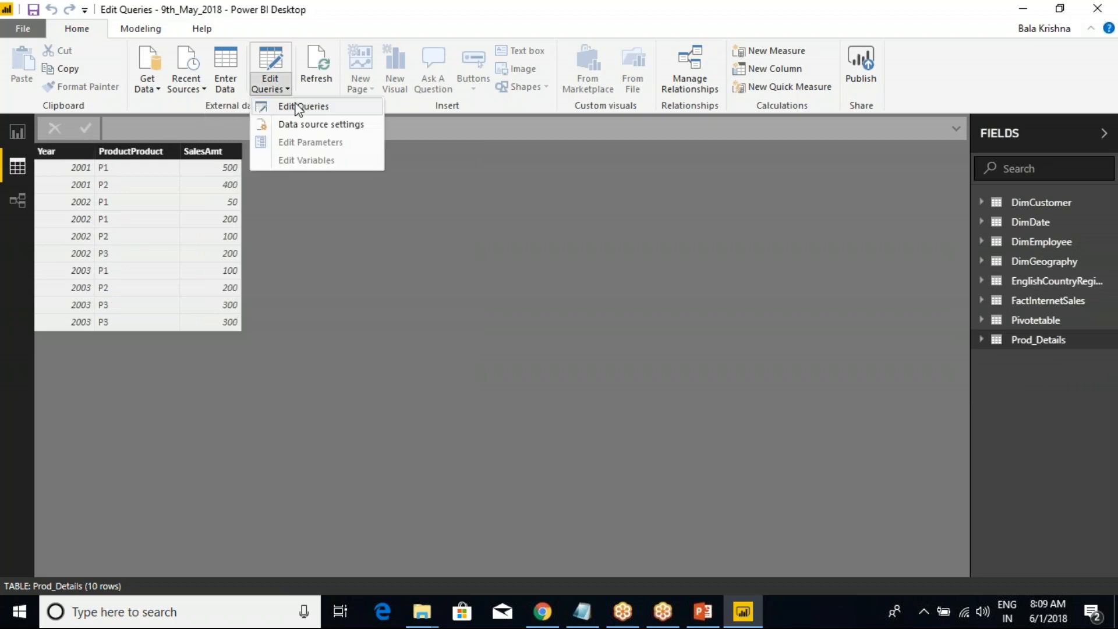
pyautogui.click(297, 105)
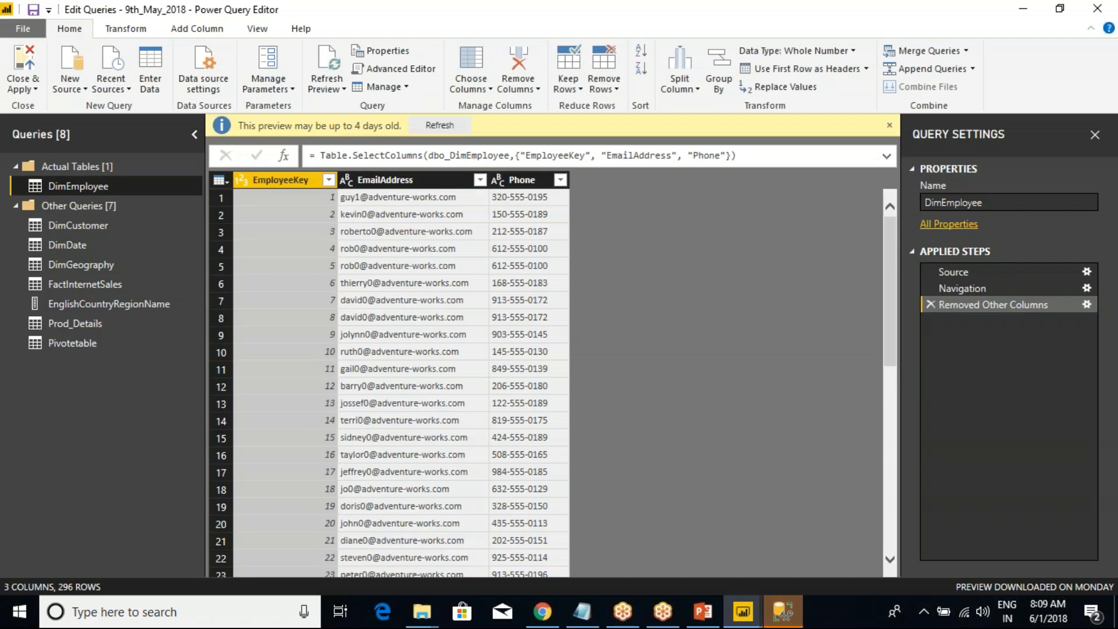
pyautogui.click(1101, 7)
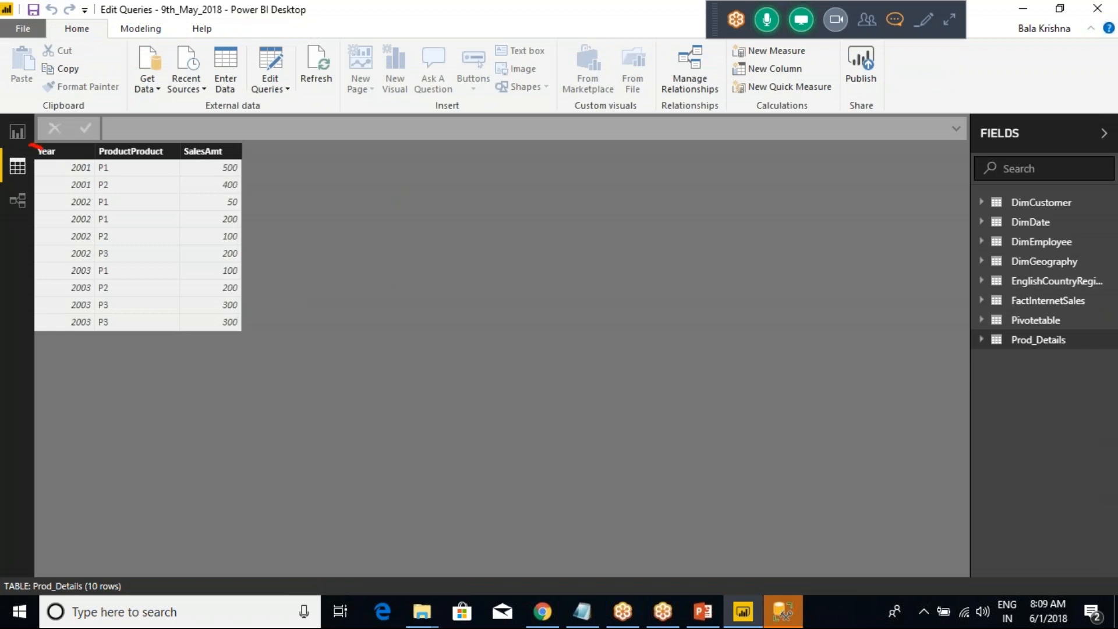
# Sketch two red tables on the screen, one above the other, each with a header row and three columns.
pyautogui.moveTo(368, 162); pyautogui.dragTo(559, 310)
pyautogui.moveTo(370, 368); pyautogui.dragTo(565, 502)
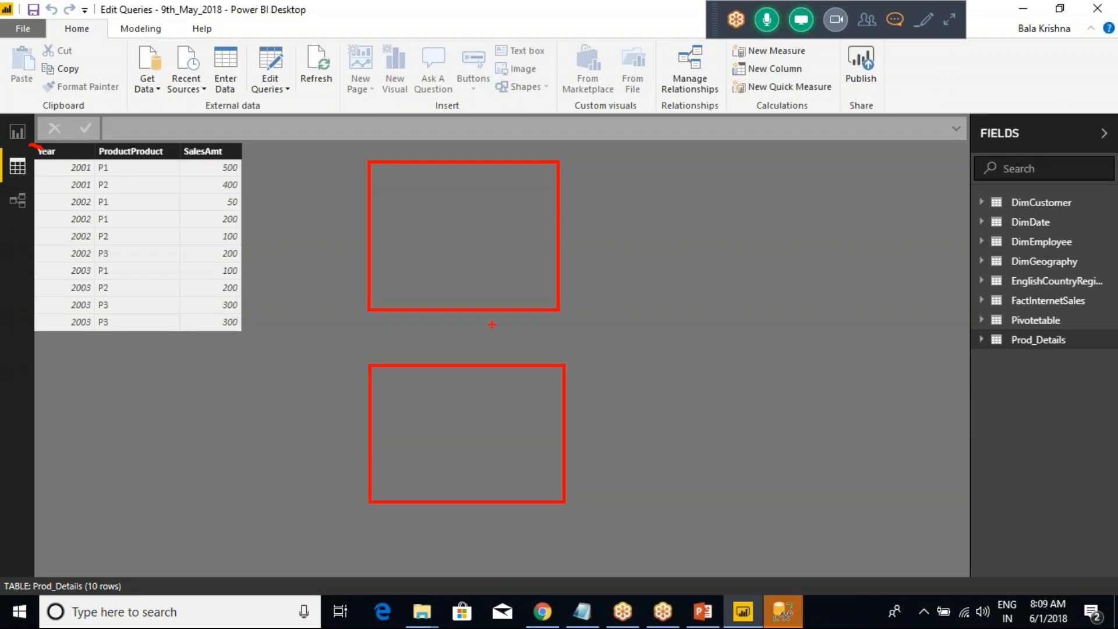
pyautogui.moveTo(358, 195); pyautogui.dragTo(547, 195)
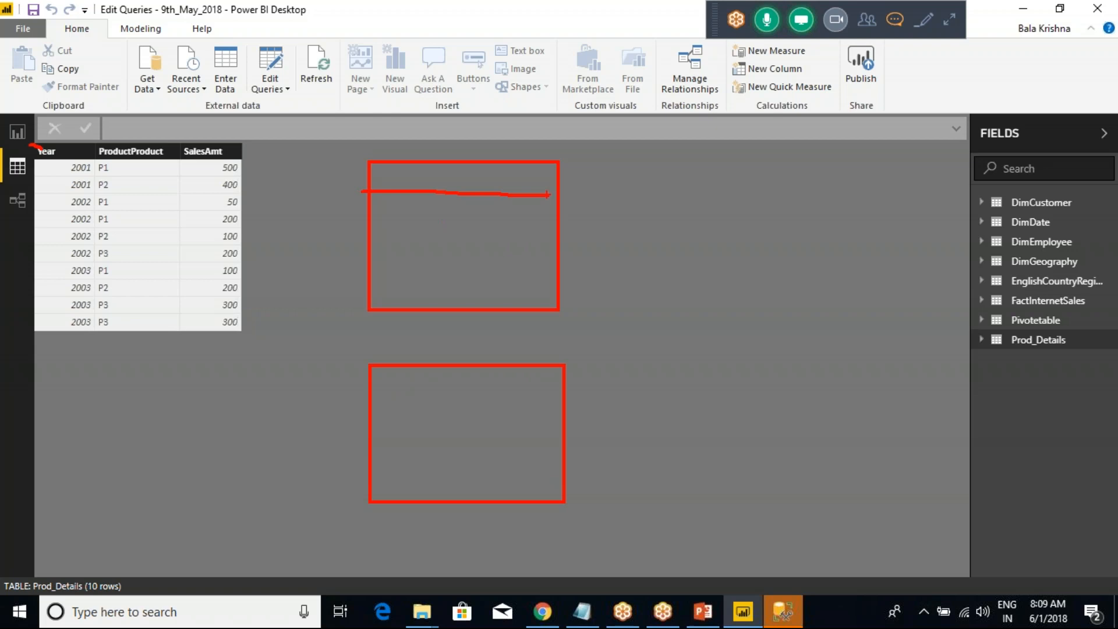
pyautogui.moveTo(411, 160); pyautogui.dragTo(408, 302)
pyautogui.moveTo(482, 162); pyautogui.dragTo(480, 267)
pyautogui.moveTo(408, 371); pyautogui.dragTo(410, 499)
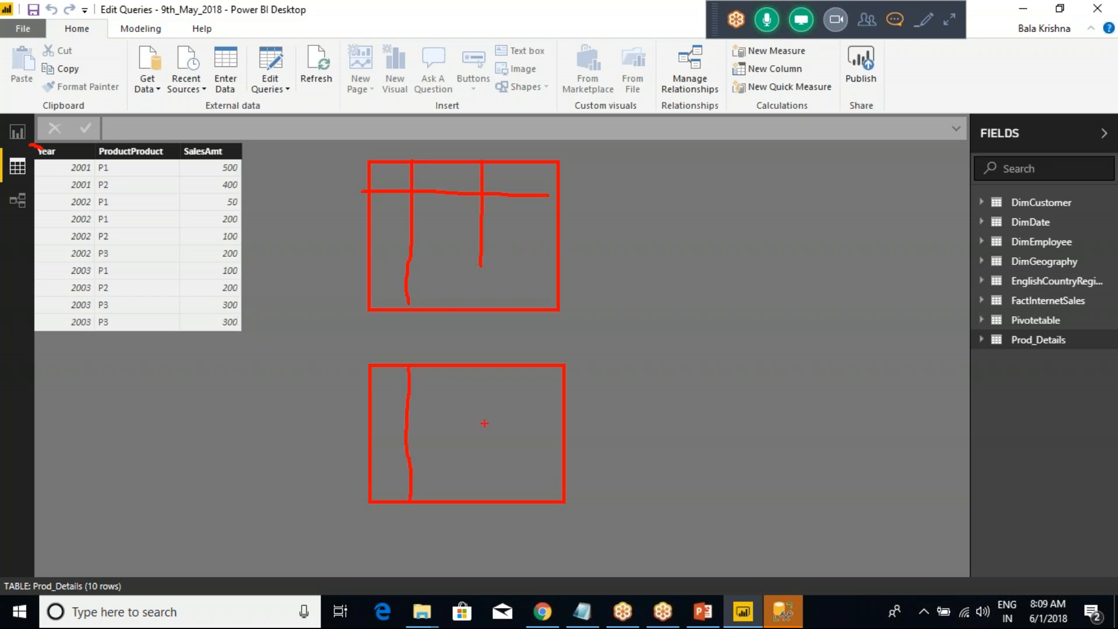
pyautogui.moveTo(491, 368); pyautogui.dragTo(482, 495)
pyautogui.moveTo(373, 398); pyautogui.dragTo(568, 401)
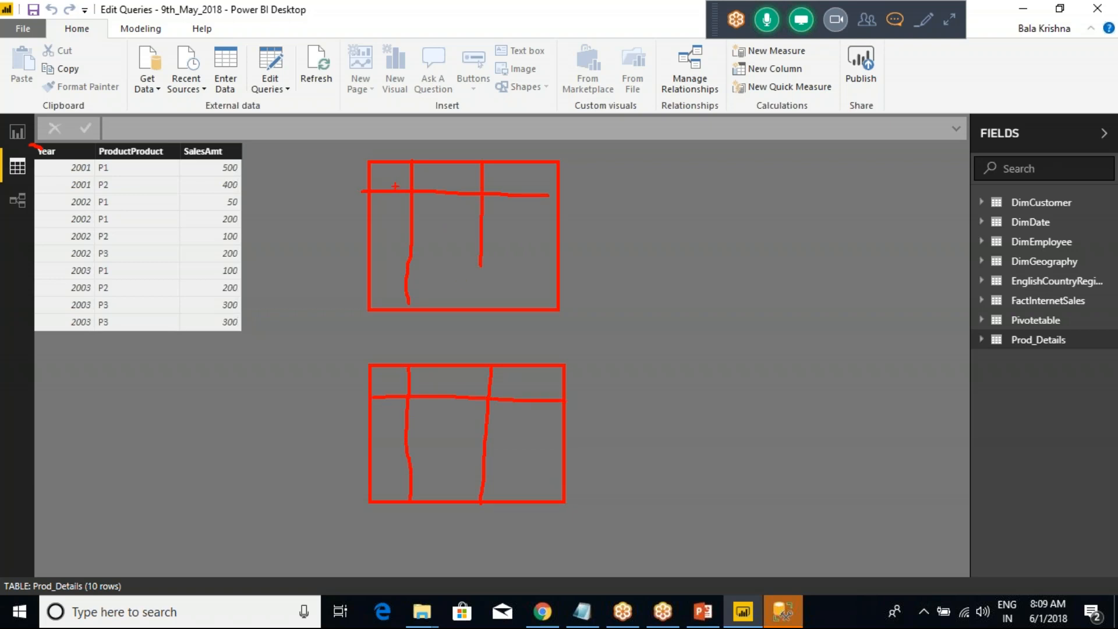
# Label the sketched tables T1 and T2, add column headings, and number their rows 1 to 3 and 4 to 6.
pyautogui.moveTo(378, 180); pyautogui.dragTo(422, 186)
pyautogui.moveTo(288, 205)
pyautogui.mouseDown()
pyautogui.moveTo(310, 197)
pyautogui.moveTo(330, 234)
pyautogui.mouseUp()
pyautogui.moveTo(321, 352); pyautogui.dragTo(322, 365)
pyautogui.moveTo(309, 352)
pyautogui.mouseDown()
pyautogui.moveTo(342, 338)
pyautogui.moveTo(325, 368)
pyautogui.moveTo(346, 368)
pyautogui.moveTo(379, 396)
pyautogui.mouseUp()
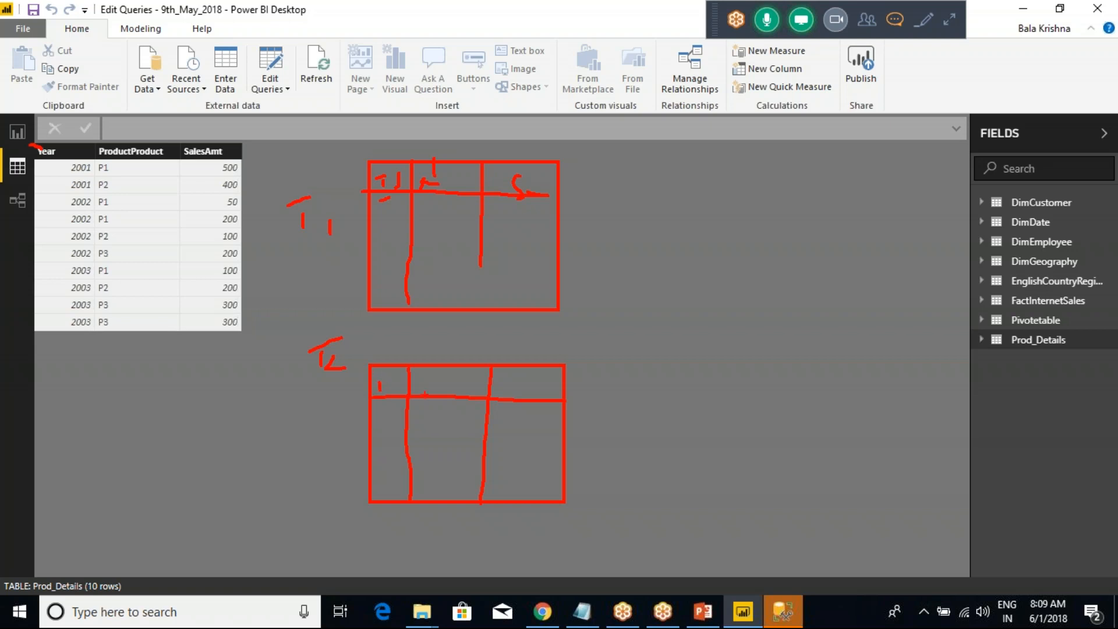
pyautogui.moveTo(389, 217); pyautogui.dragTo(385, 245)
pyautogui.moveTo(382, 414)
pyautogui.mouseDown()
pyautogui.moveTo(393, 415)
pyautogui.moveTo(384, 492)
pyautogui.moveTo(402, 488)
pyautogui.mouseUp()
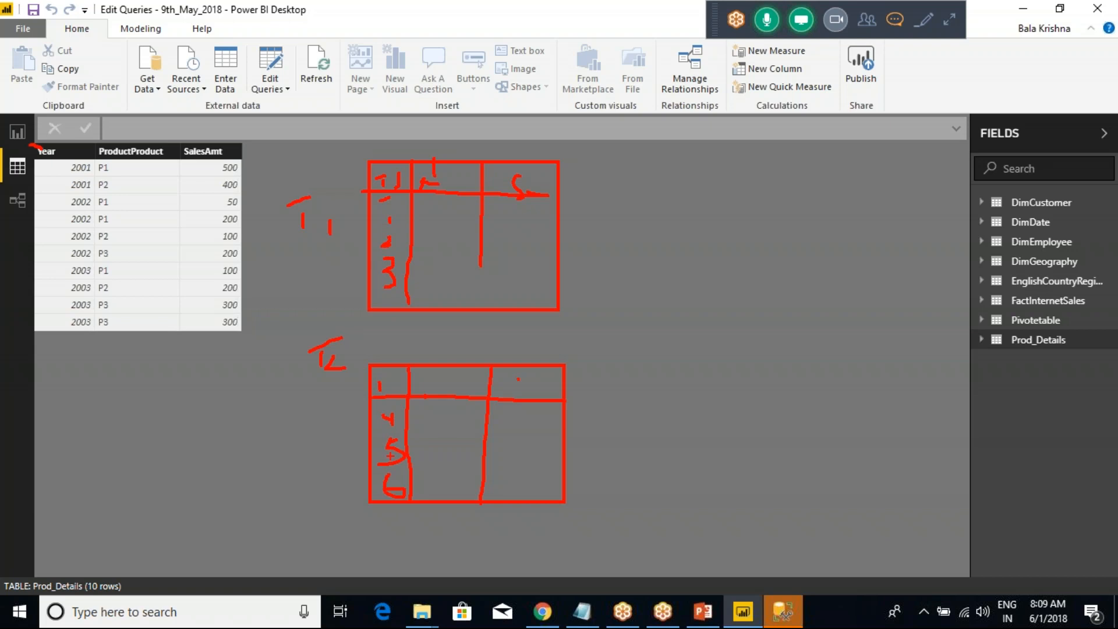
# Draw a check mark and a handwritten label beside each of the sketched tables T1 and T2.
pyautogui.moveTo(565, 251)
pyautogui.mouseDown()
pyautogui.moveTo(702, 232)
pyautogui.moveTo(733, 241)
pyautogui.mouseUp()
pyautogui.click(743, 239)
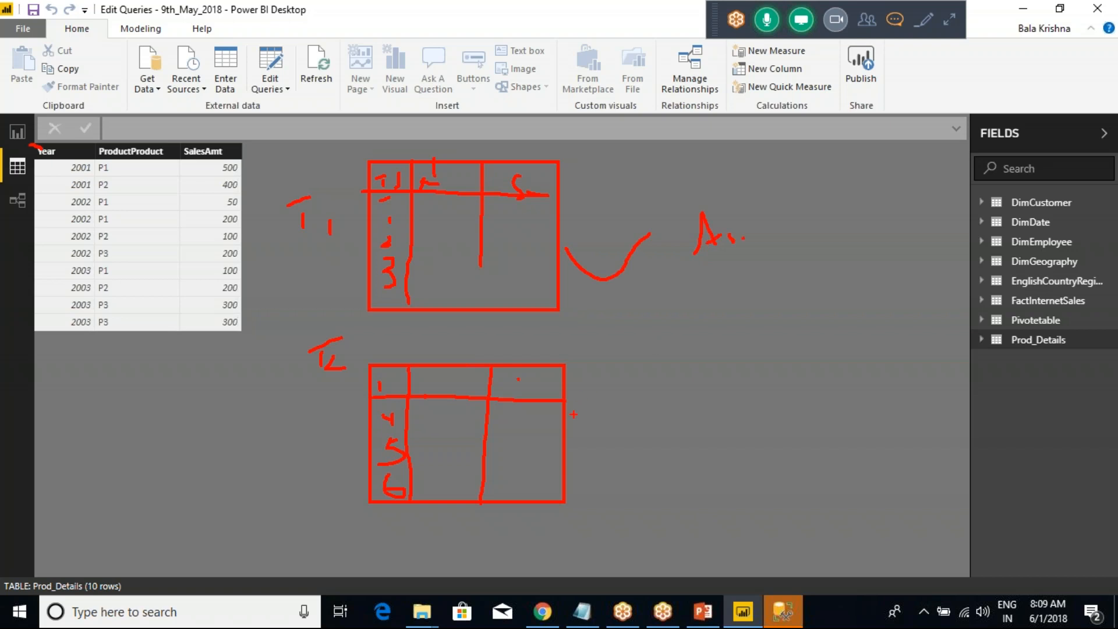
pyautogui.moveTo(571, 413)
pyautogui.mouseDown()
pyautogui.moveTo(589, 432)
pyautogui.moveTo(634, 399)
pyautogui.moveTo(699, 408)
pyautogui.mouseUp()
pyautogui.moveTo(670, 407); pyautogui.dragTo(759, 389)
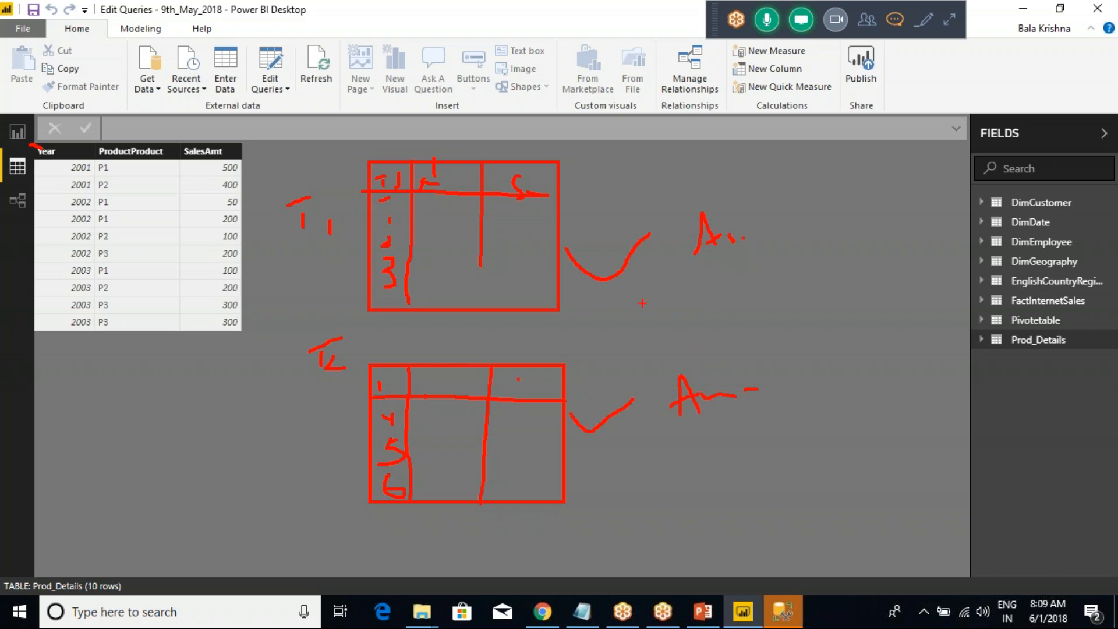
# Circle the data in both sketched tables, link T1 and T2 with a double-ended arrow, and clear the whole sketch.
pyautogui.moveTo(557, 187)
pyautogui.mouseDown()
pyautogui.moveTo(423, 185)
pyautogui.moveTo(463, 201)
pyautogui.mouseUp()
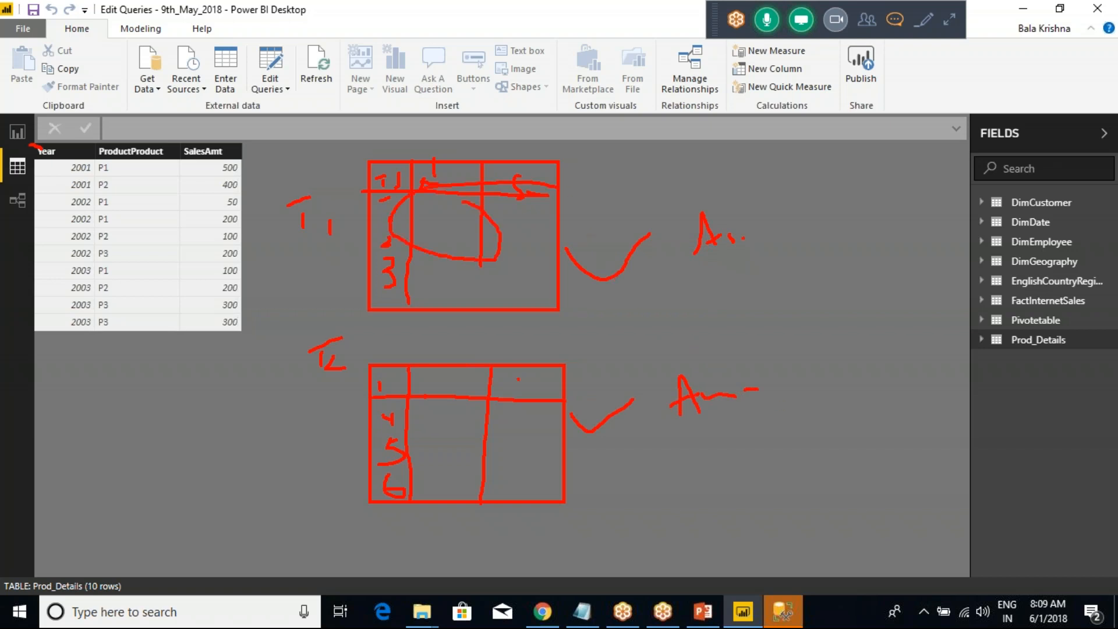
pyautogui.moveTo(501, 363)
pyautogui.mouseDown()
pyautogui.moveTo(371, 385)
pyautogui.moveTo(481, 476)
pyautogui.moveTo(472, 425)
pyautogui.mouseUp()
pyautogui.moveTo(562, 227)
pyautogui.mouseDown()
pyautogui.moveTo(722, 229)
pyautogui.moveTo(619, 414)
pyautogui.moveTo(591, 414)
pyautogui.moveTo(629, 429)
pyautogui.mouseUp()
pyautogui.moveTo(568, 225); pyautogui.dragTo(593, 205)
pyautogui.moveTo(567, 228); pyautogui.dragTo(597, 262)
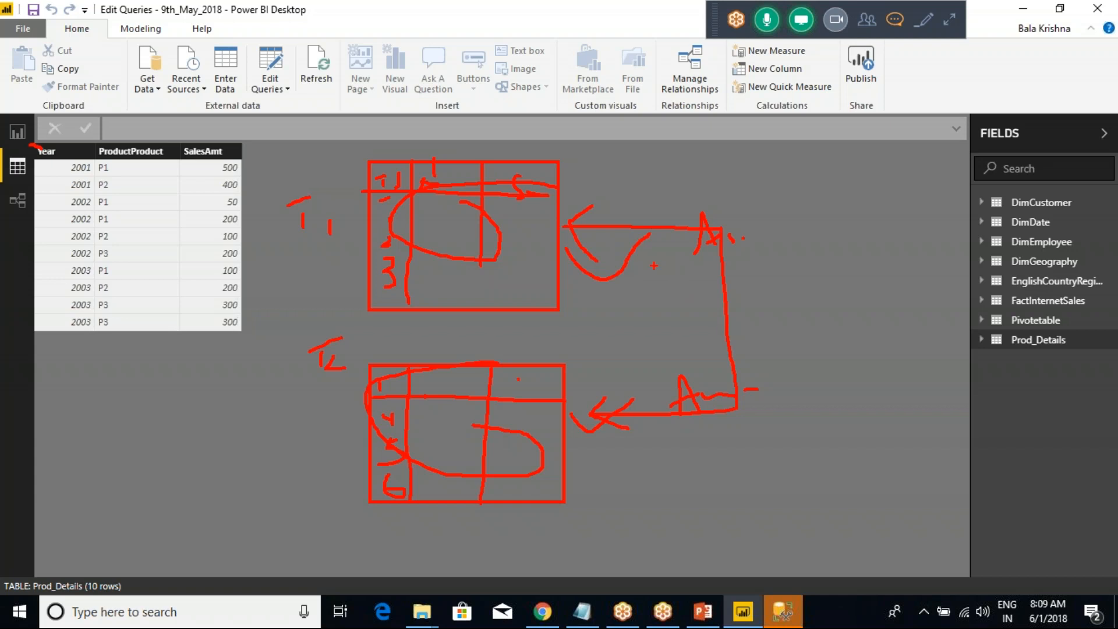
pyautogui.press('Escape')
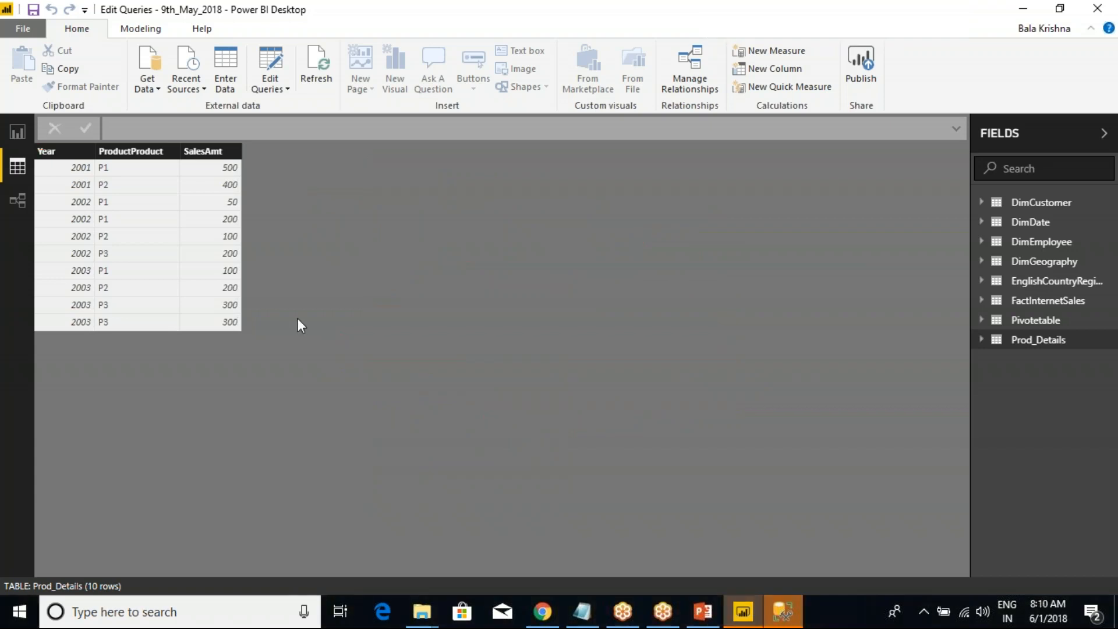
# Switch to the Class Notes in Notepad and complete the "Append Queries" line with "-- Combine Two Result Set data".
pyautogui.hotkey('alt', 'Tab')
pyautogui.hotkey('alt', 'Tab')
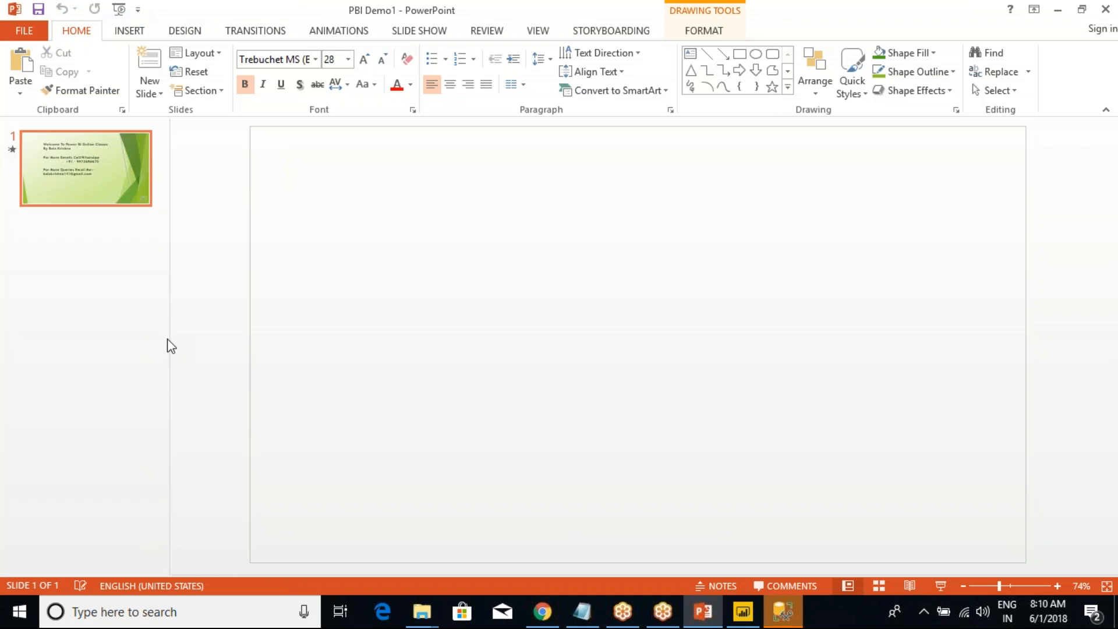
pyautogui.hotkey('alt', 'Tab')
pyautogui.hotkey('alt', 'Tab')
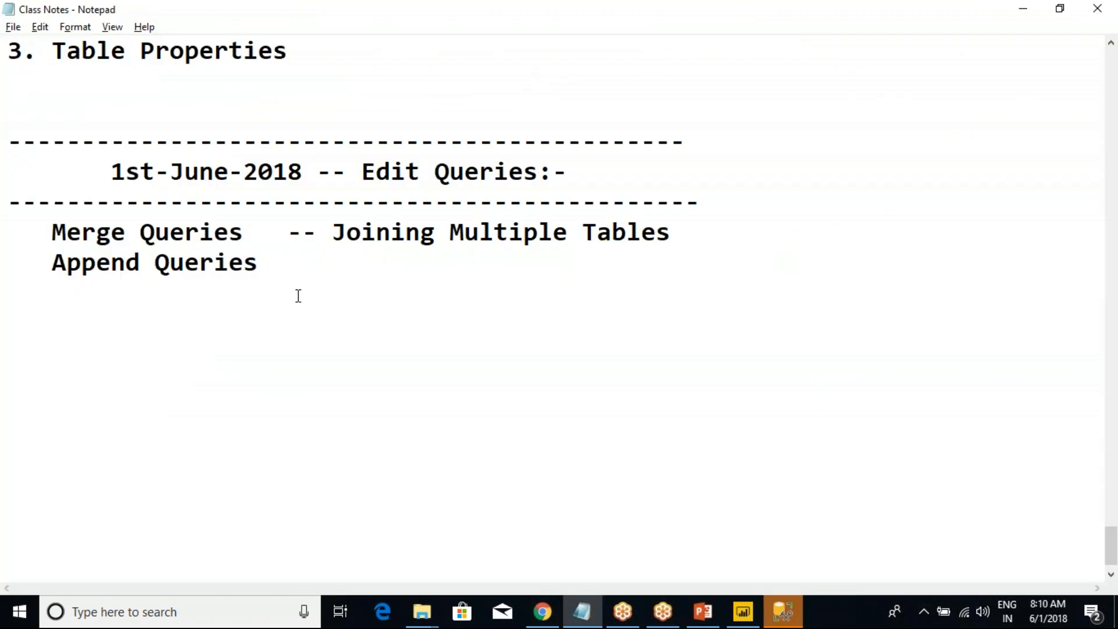
pyautogui.write('--')
pyautogui.write('Combile')
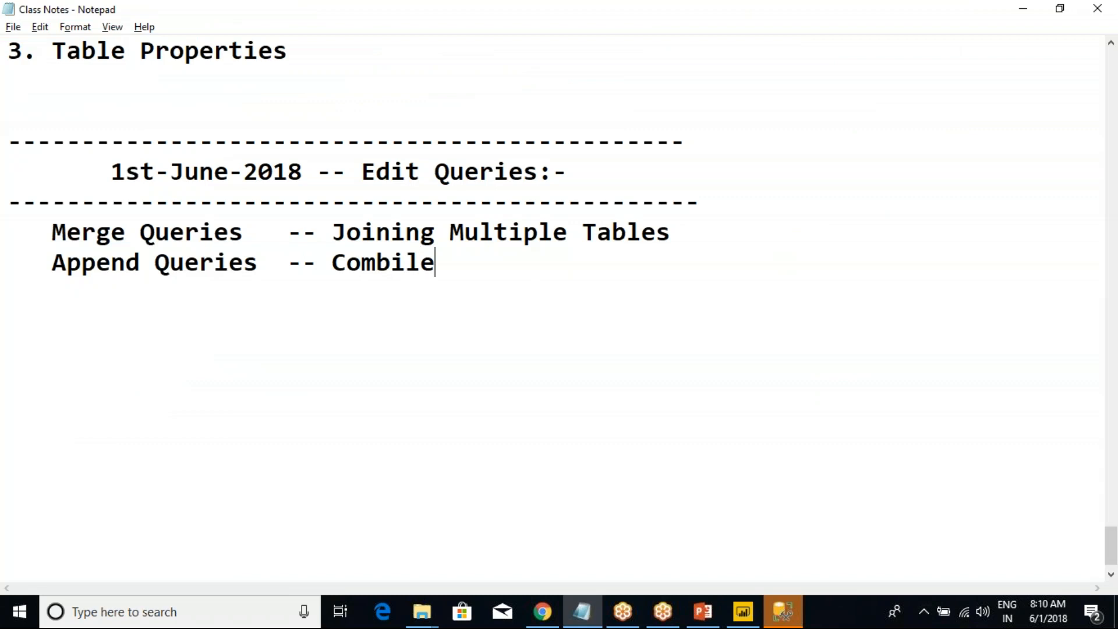
pyautogui.press('BackSpace')
pyautogui.press('BackSpace')
pyautogui.write('ne Two Sesul')
pyautogui.press('BackSpace')
pyautogui.press('BackSpace')
pyautogui.press('BackSpace')
pyautogui.press('BackSpace')
pyautogui.press('BackSpace')
pyautogui.write('Result ')
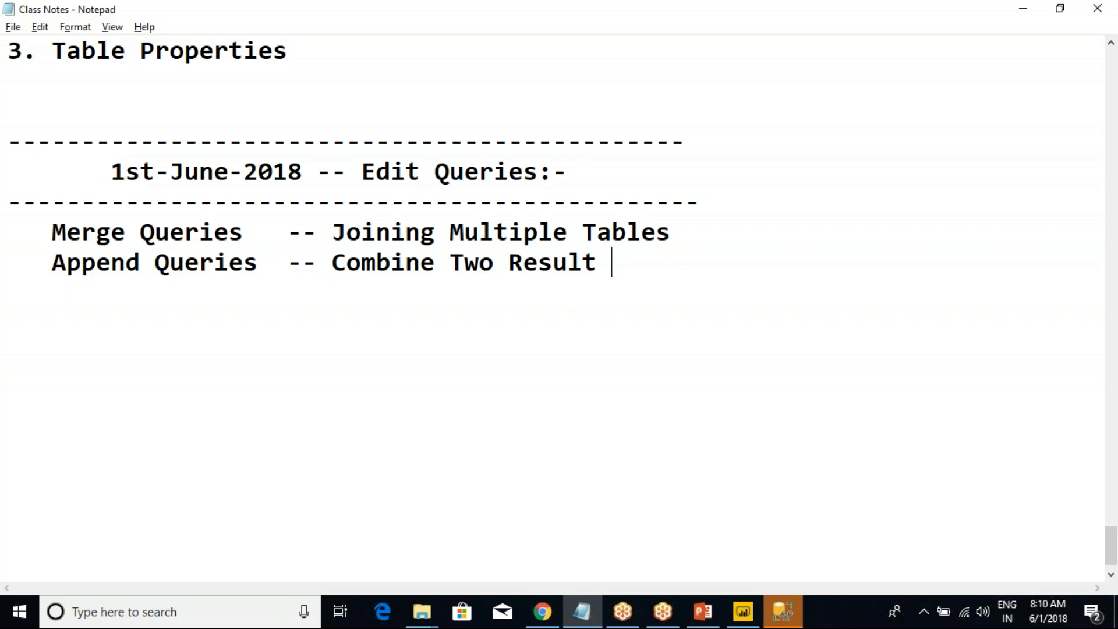
pyautogui.write('Set data')
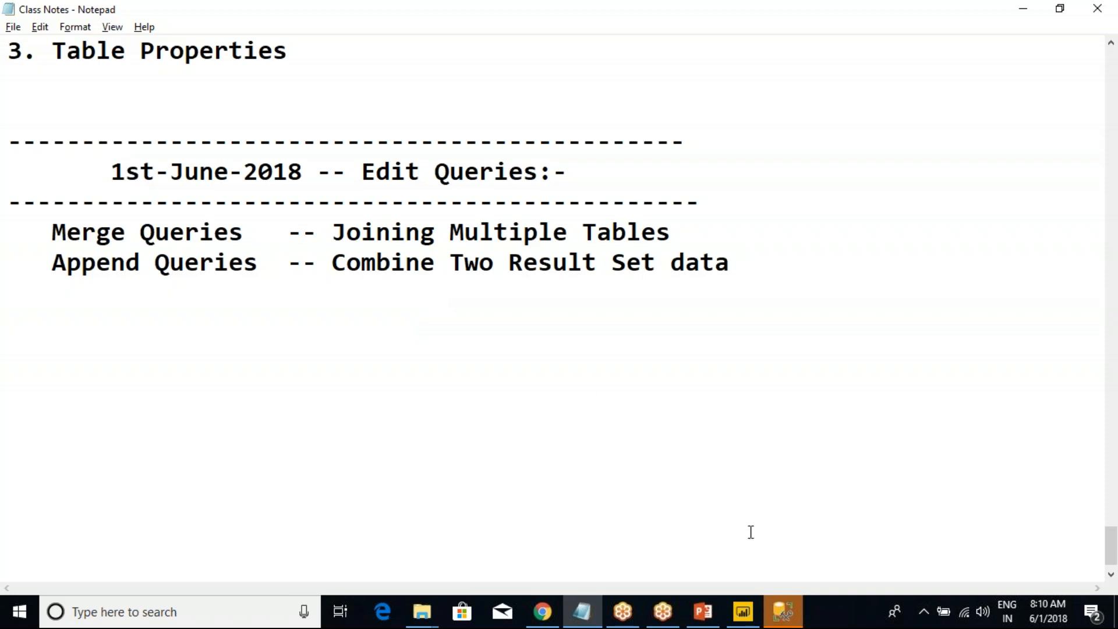
# Switch to SQL Server Management Studio, connect to the local server, and open a new query on the AdventureWorksDW2017 database.
pyautogui.click(784, 611)
pyautogui.click(505, 324)
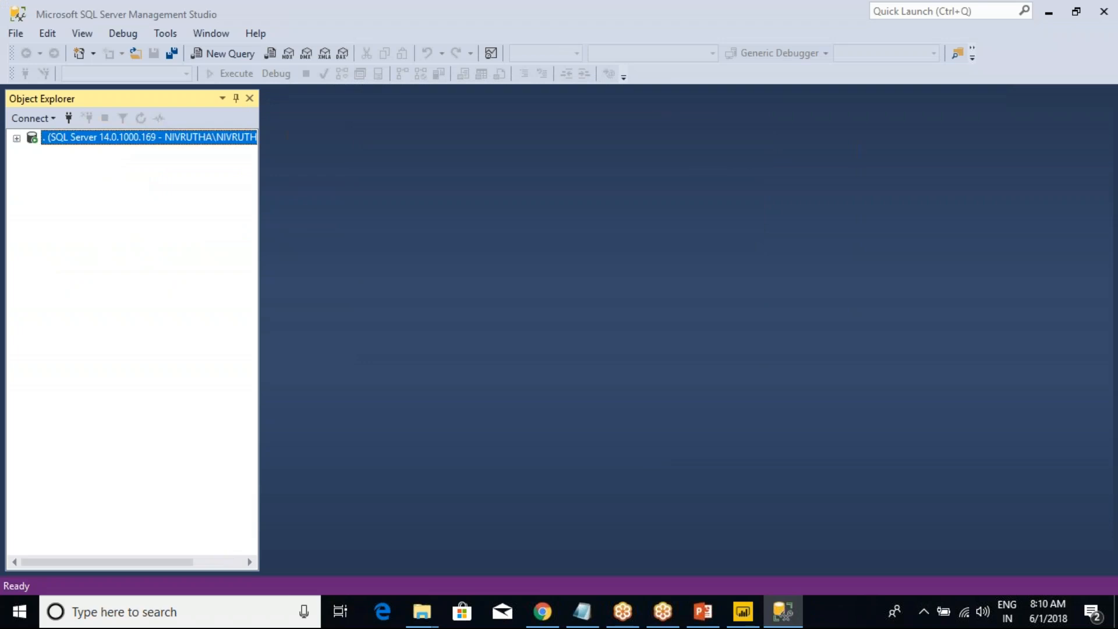
pyautogui.moveTo(260, 200); pyautogui.dragTo(293, 208)
pyautogui.click(32, 152)
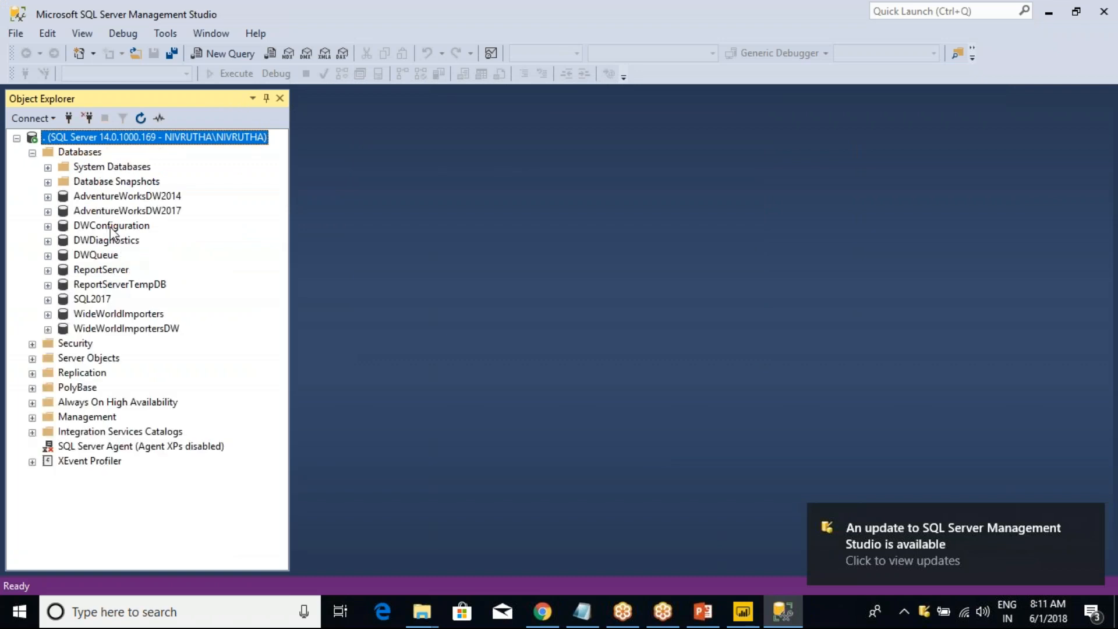
pyautogui.click(120, 209)
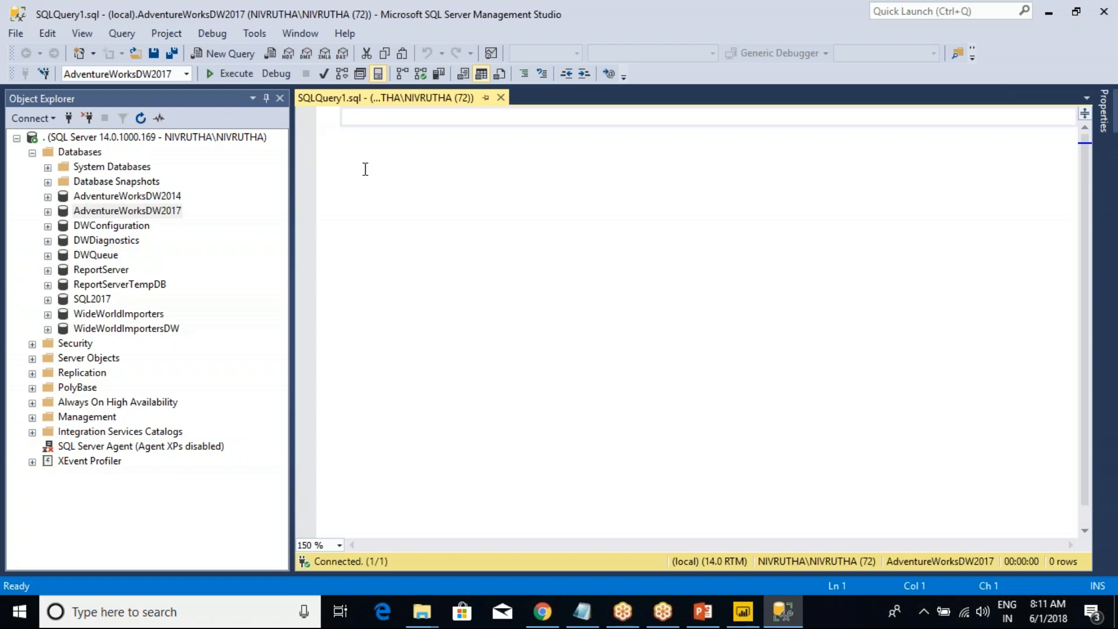
# Write the query SELECT * FROM EMP and execute it.
pyautogui.write('SELECT')
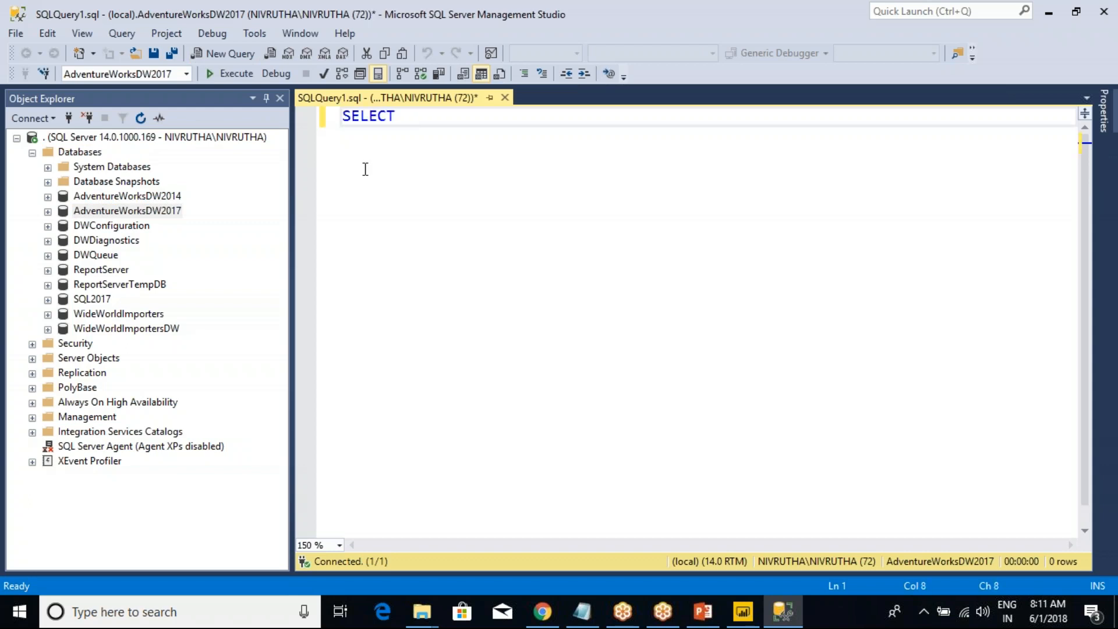
pyautogui.write(' * FROM EMP')
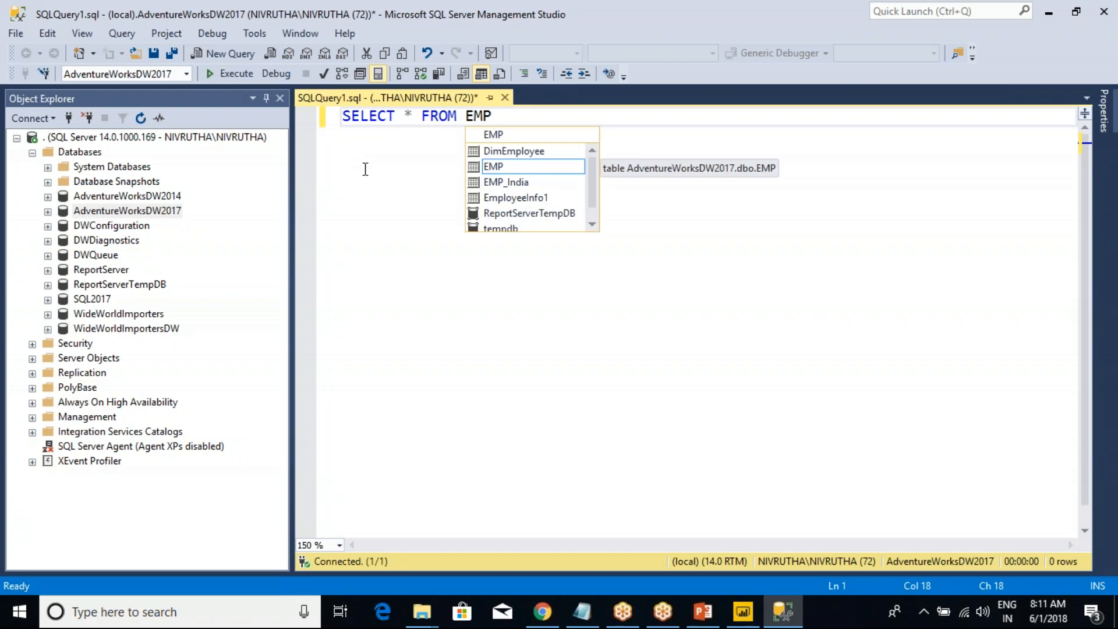
pyautogui.press('F5')
# Add a second query, SELECT * FROM EMP_India, below a blank line and execute both queries.
pyautogui.hotkey('ctrl', 'a')
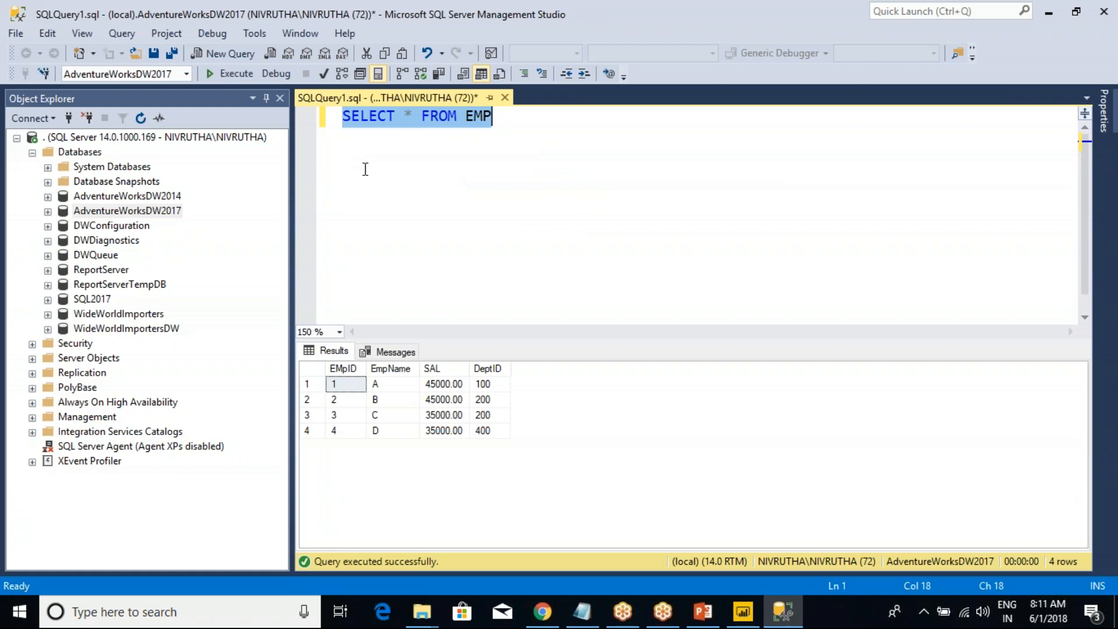
pyautogui.hotkey('ctrl', 'c')
pyautogui.press('End')
pyautogui.press('Return')
pyautogui.press('Return')
pyautogui.hotkey('ctrl', 'v')
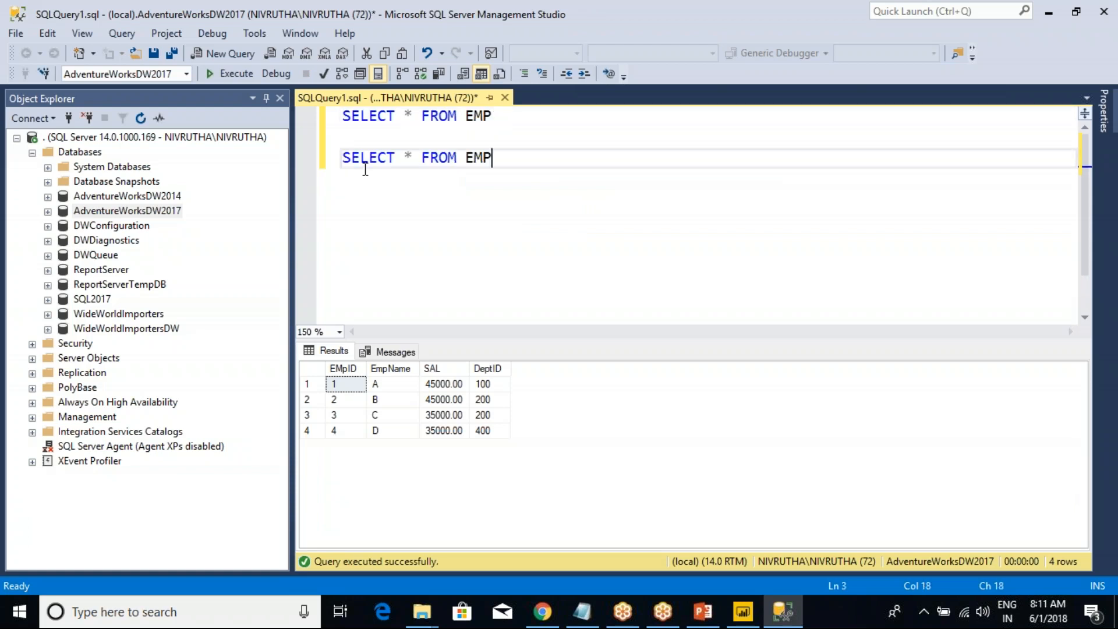
pyautogui.write('_IU')
pyautogui.press('BackSpace')
pyautogui.press('Tab')
pyautogui.press('F5')
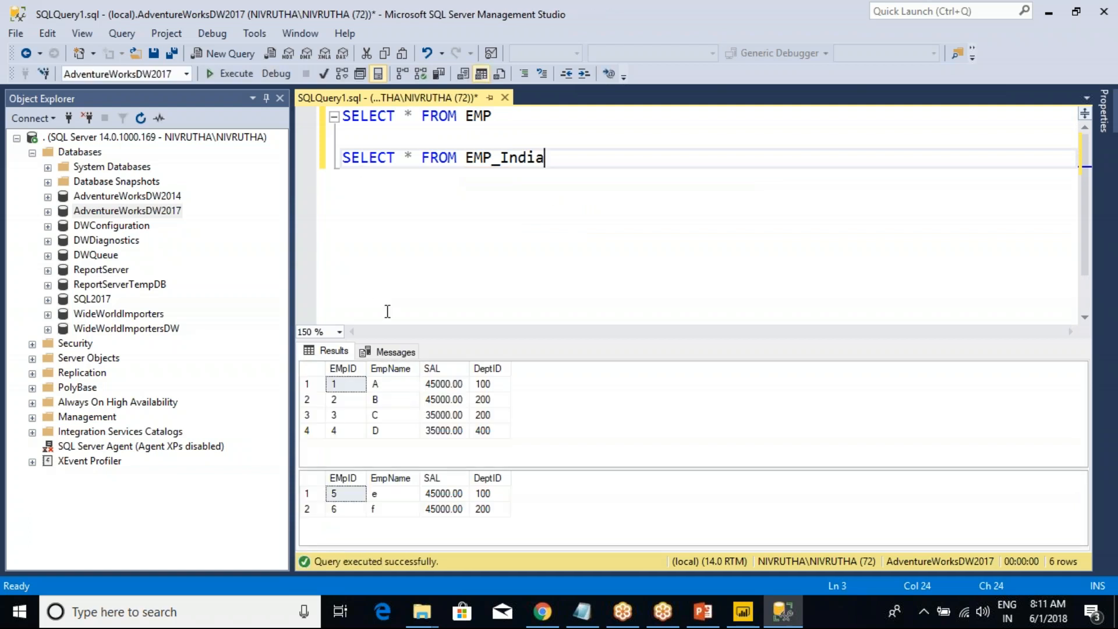
# Compare the rows and columns of the EMP and EMP_India results, and rerun both queries.
pyautogui.click(398, 431)
pyautogui.moveTo(337, 384); pyautogui.dragTo(485, 438)
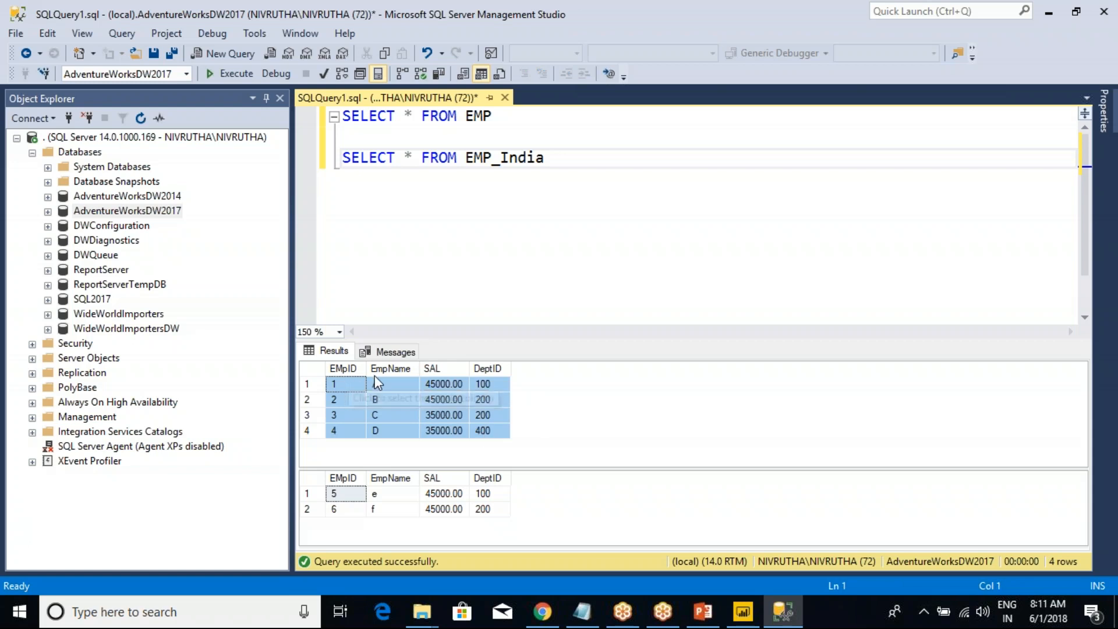
pyautogui.moveTo(387, 384); pyautogui.dragTo(387, 430)
pyautogui.click(489, 368)
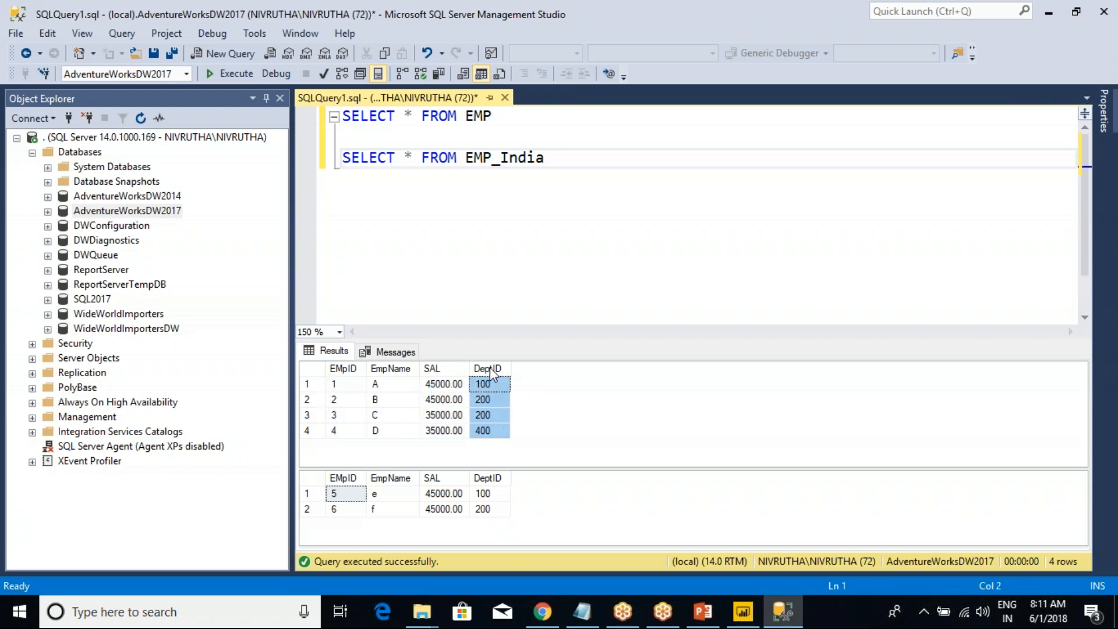
pyautogui.moveTo(338, 384); pyautogui.dragTo(338, 421)
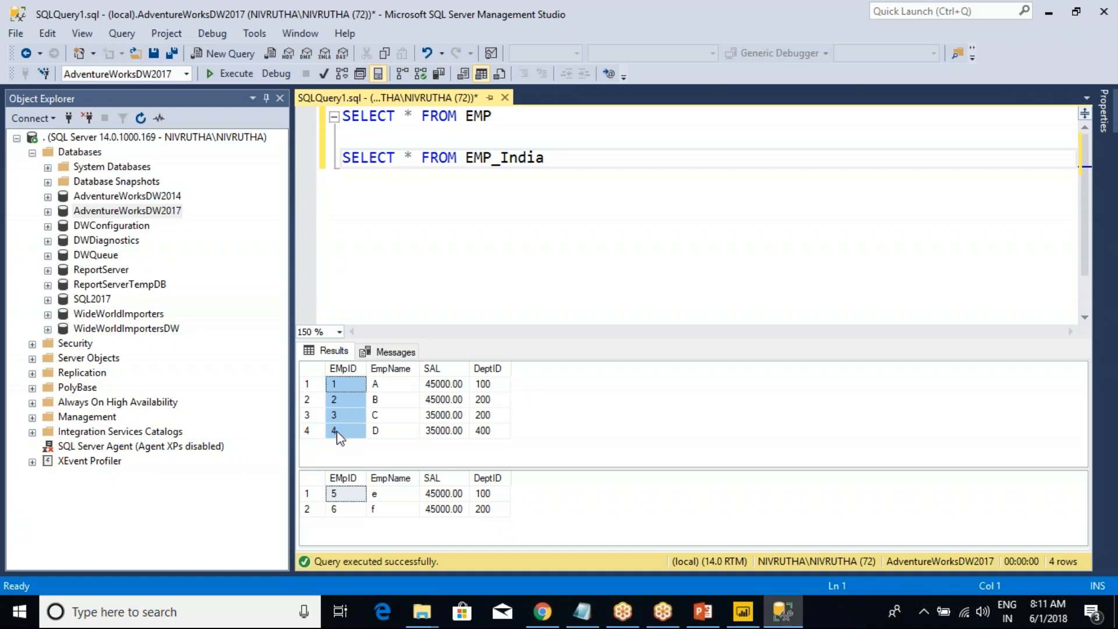
pyautogui.click(338, 496)
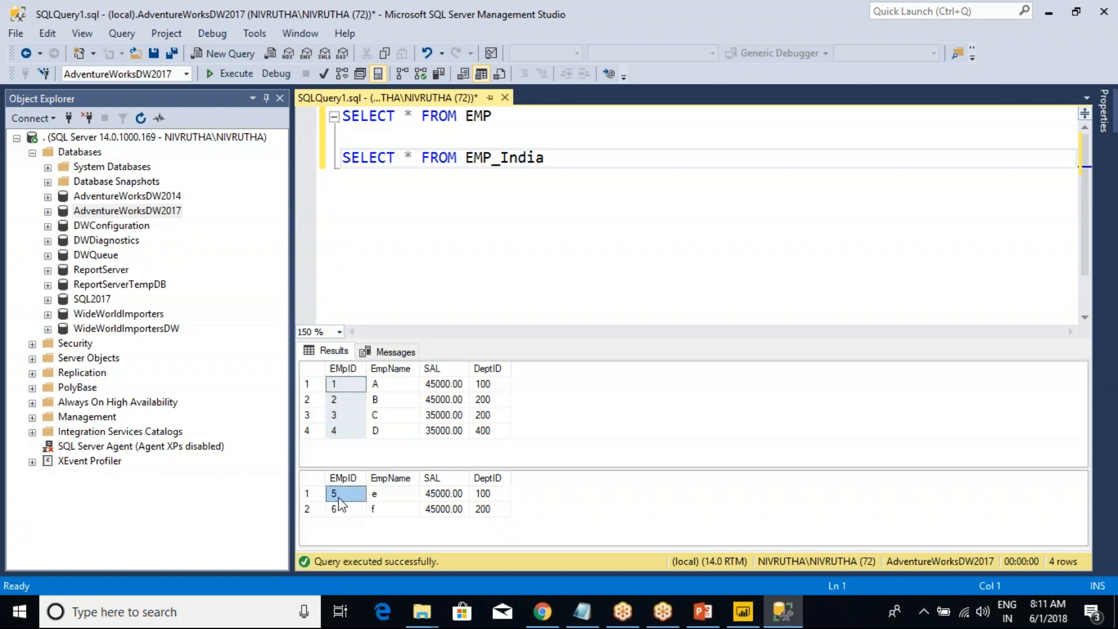
pyautogui.moveTo(338, 512); pyautogui.dragTo(398, 510)
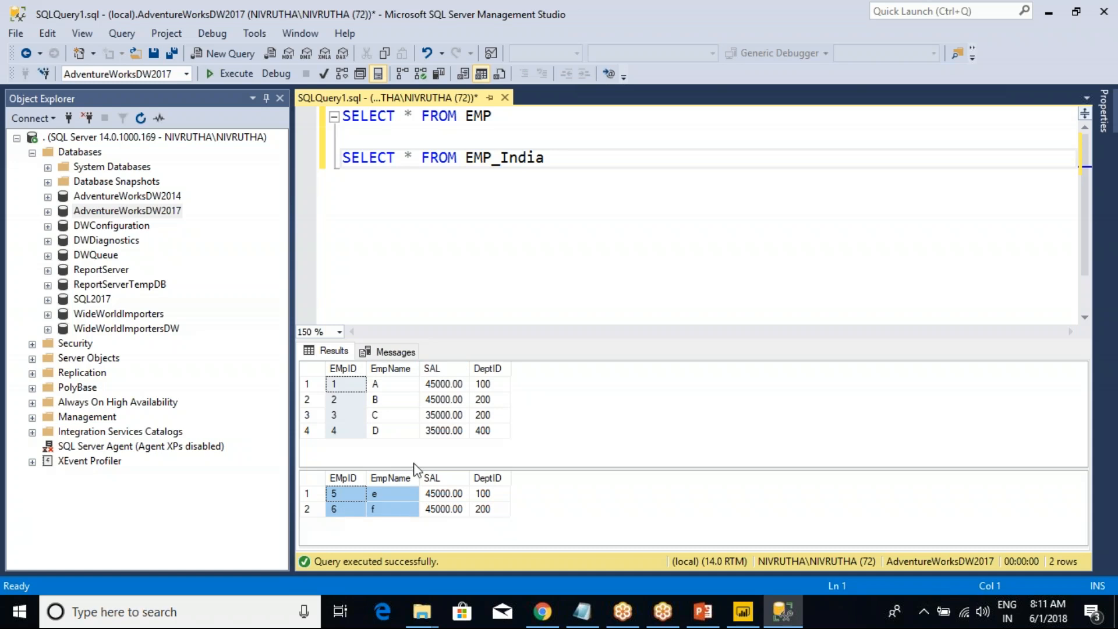
pyautogui.click(237, 78)
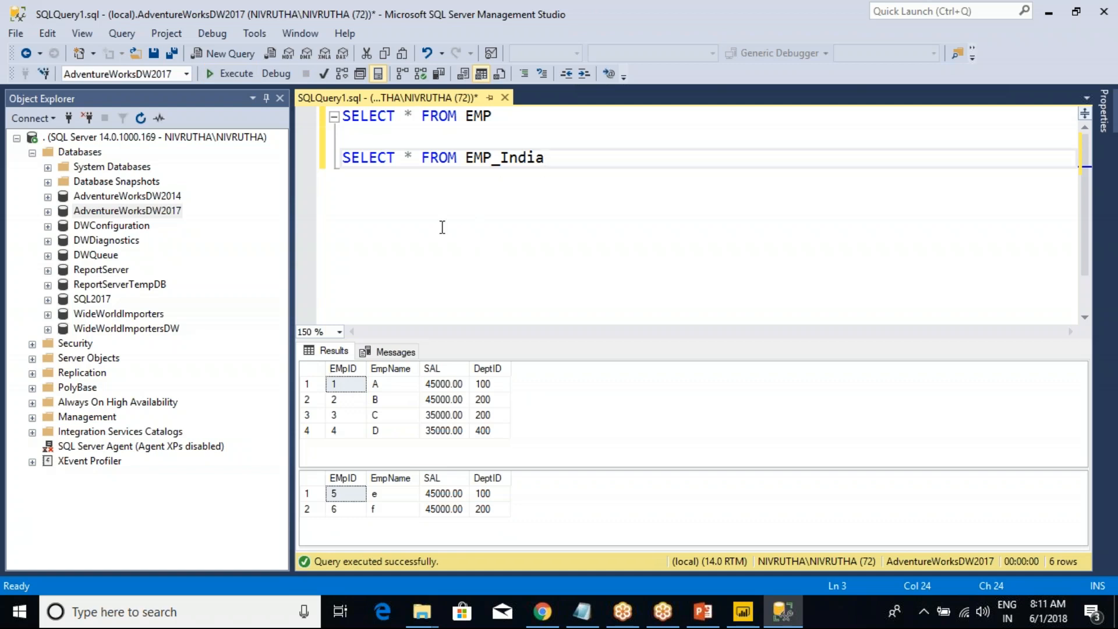
# Duplicate both SELECT statements below the originals, join the copies with UNION ALL, and execute the script.
pyautogui.moveTo(545, 158); pyautogui.dragTo(319, 113)
pyautogui.hotkey('ctrl', 'c')
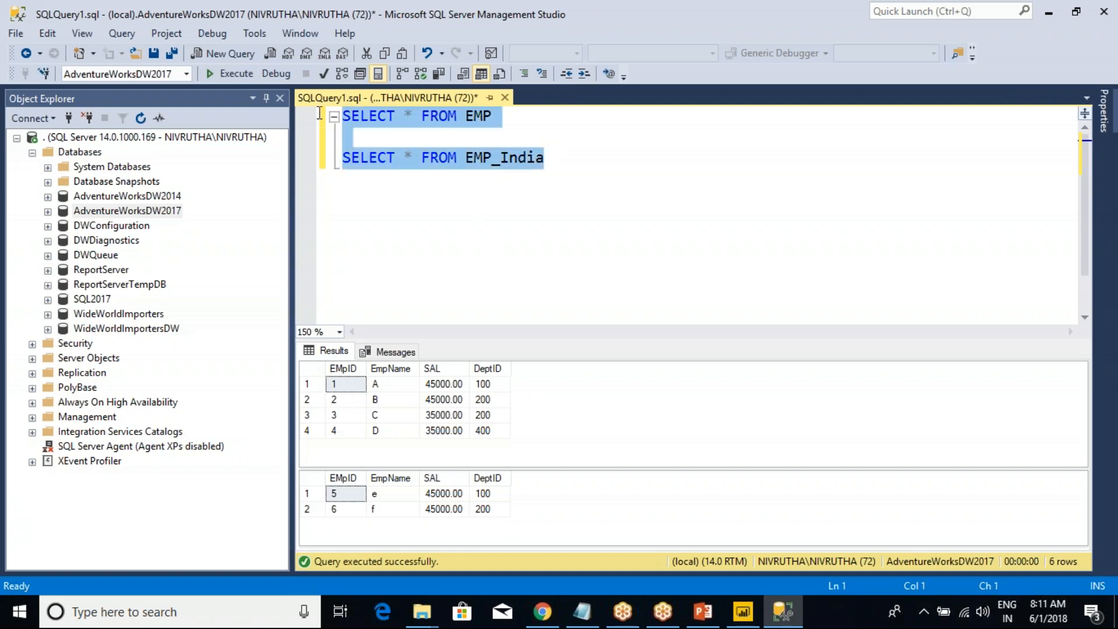
pyautogui.click(415, 183)
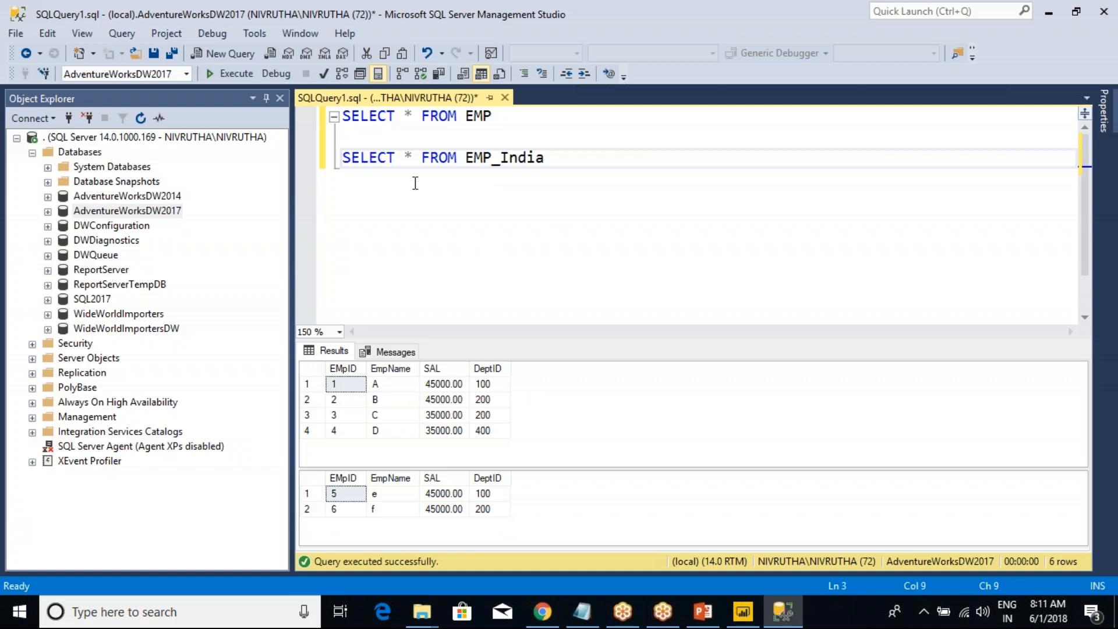
pyautogui.press('End')
pyautogui.press('Return')
pyautogui.press('Return')
pyautogui.hotkey('ctrl', 'v')
pyautogui.click(386, 219)
pyautogui.write('UNION ALL')
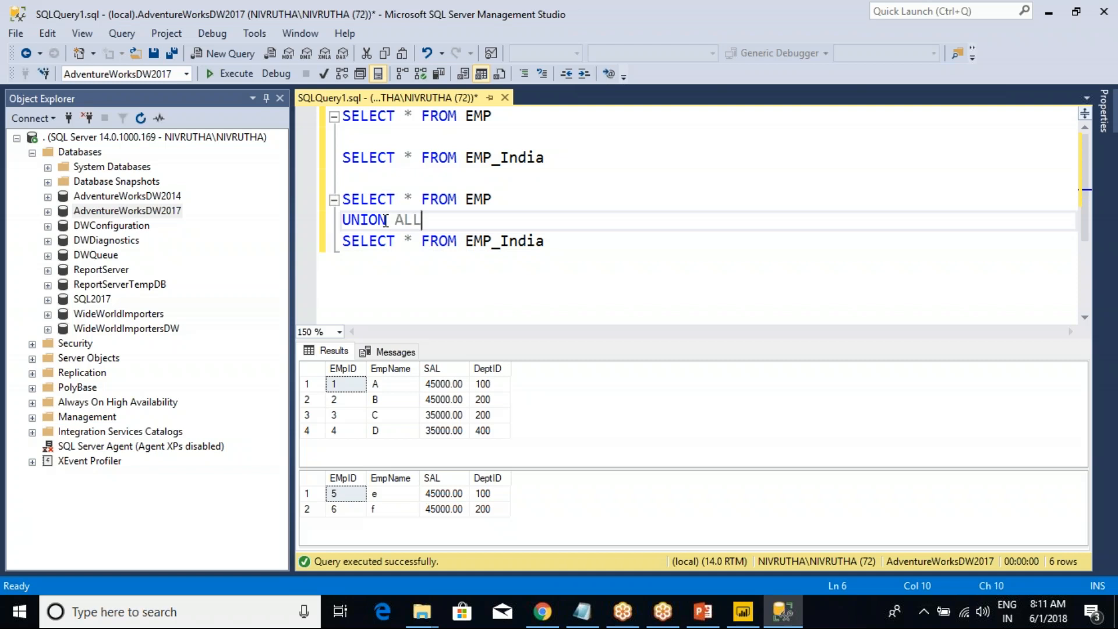
pyautogui.press('F5')
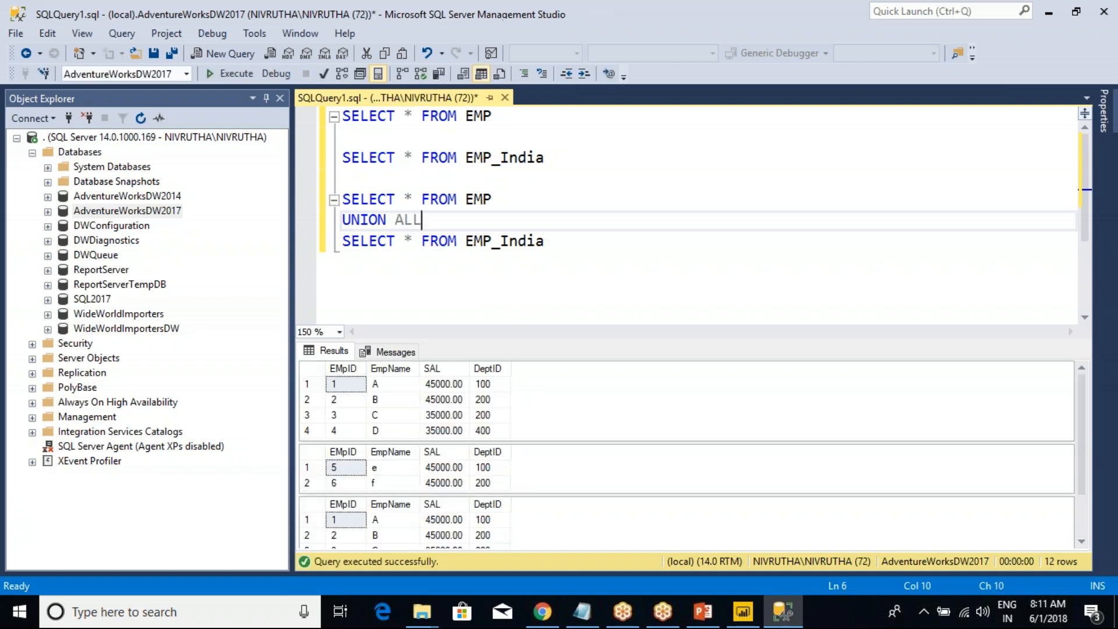
# Enlarge the results area and compare the separate EMP and EMP_India results with the combined UNION ALL result.
pyautogui.moveTo(553, 340); pyautogui.dragTo(531, 222)
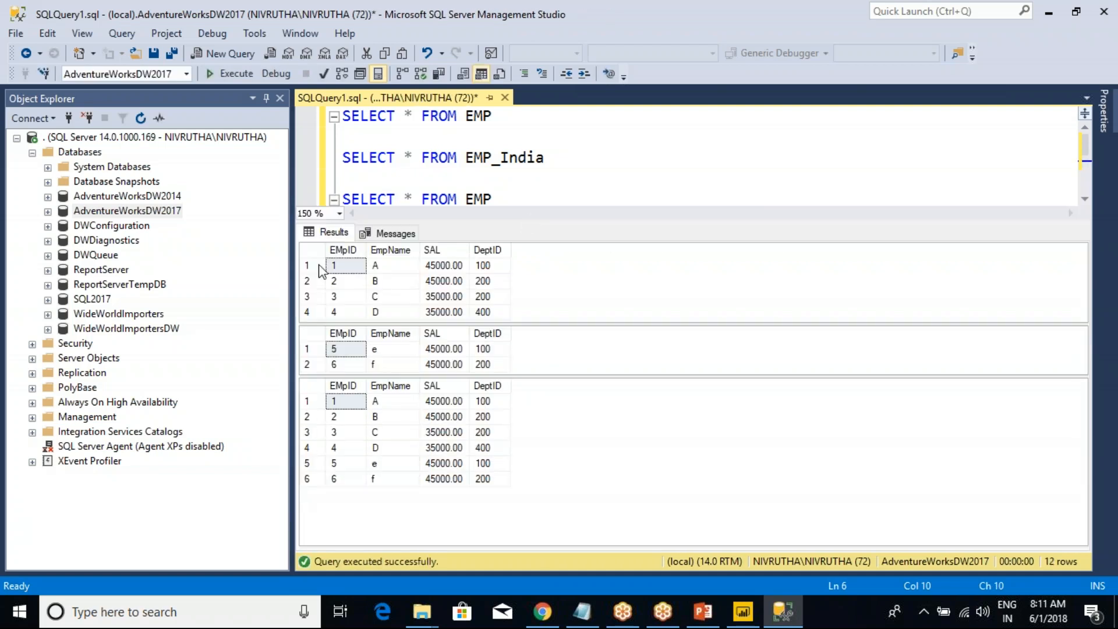
pyautogui.click(318, 260)
pyautogui.click(319, 333)
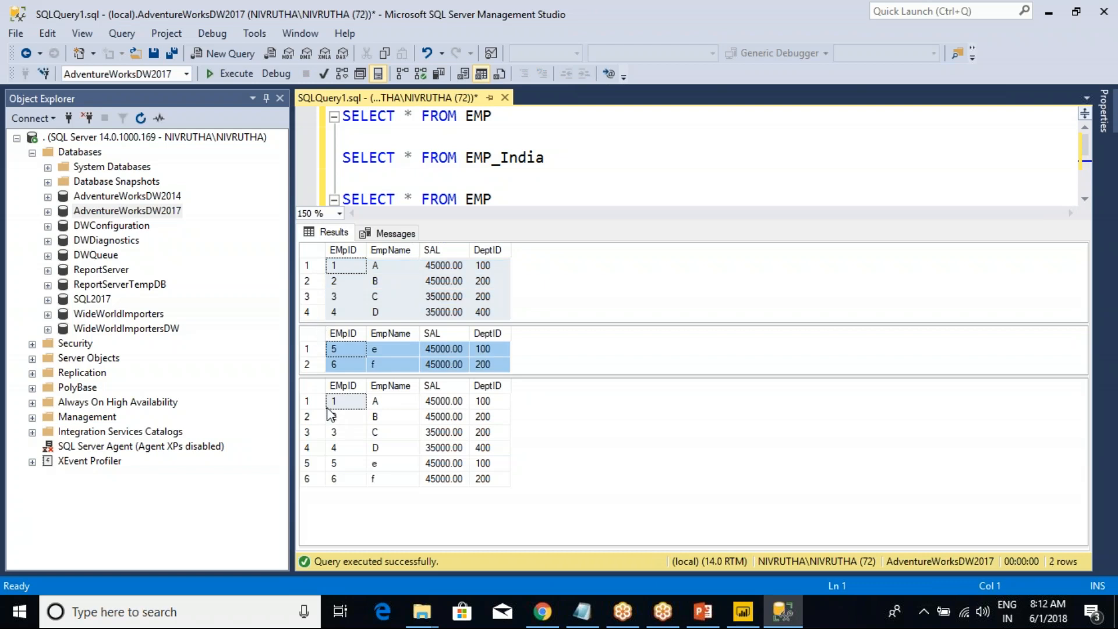
pyautogui.click(320, 397)
pyautogui.click(549, 178)
pyautogui.scroll(-1, 549, 178)
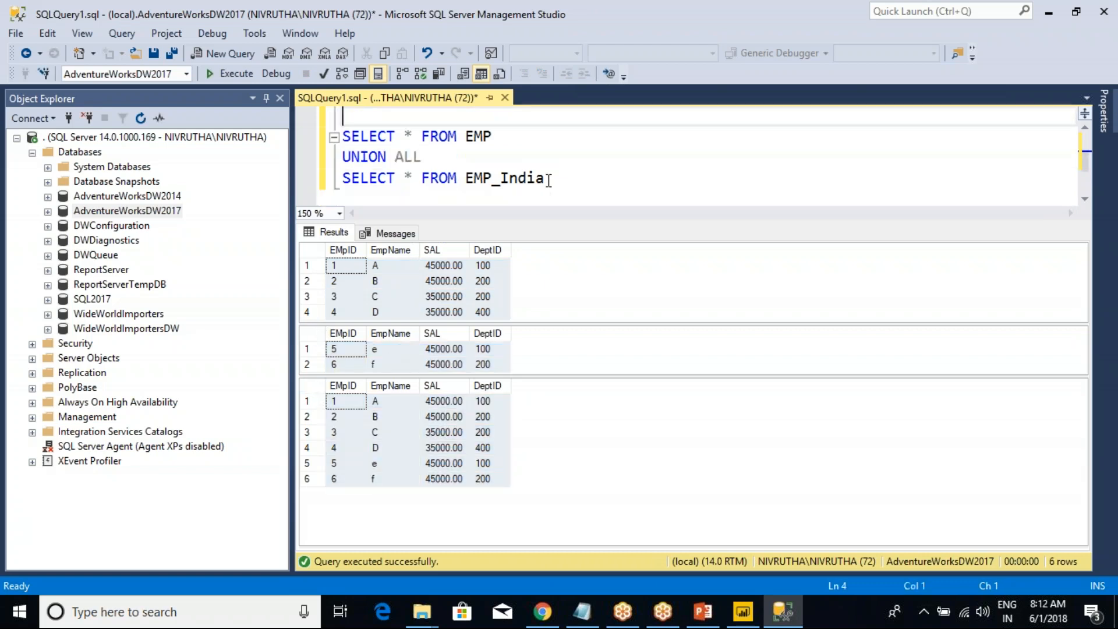
pyautogui.moveTo(545, 181); pyautogui.dragTo(317, 155)
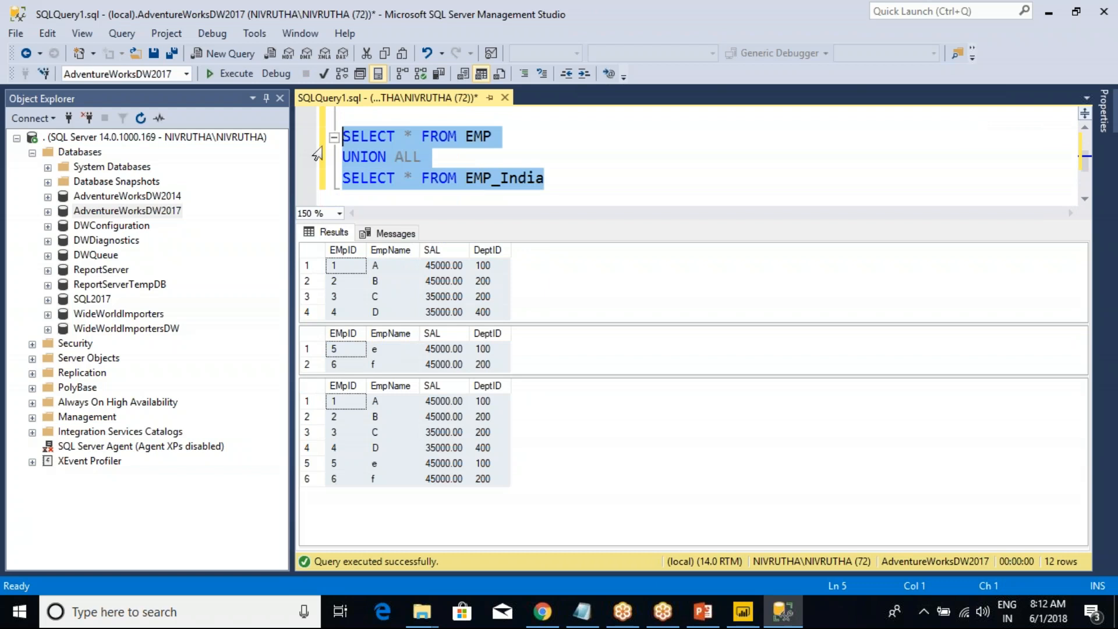
pyautogui.click(338, 401)
pyautogui.moveTo(478, 447); pyautogui.dragTo(478, 445)
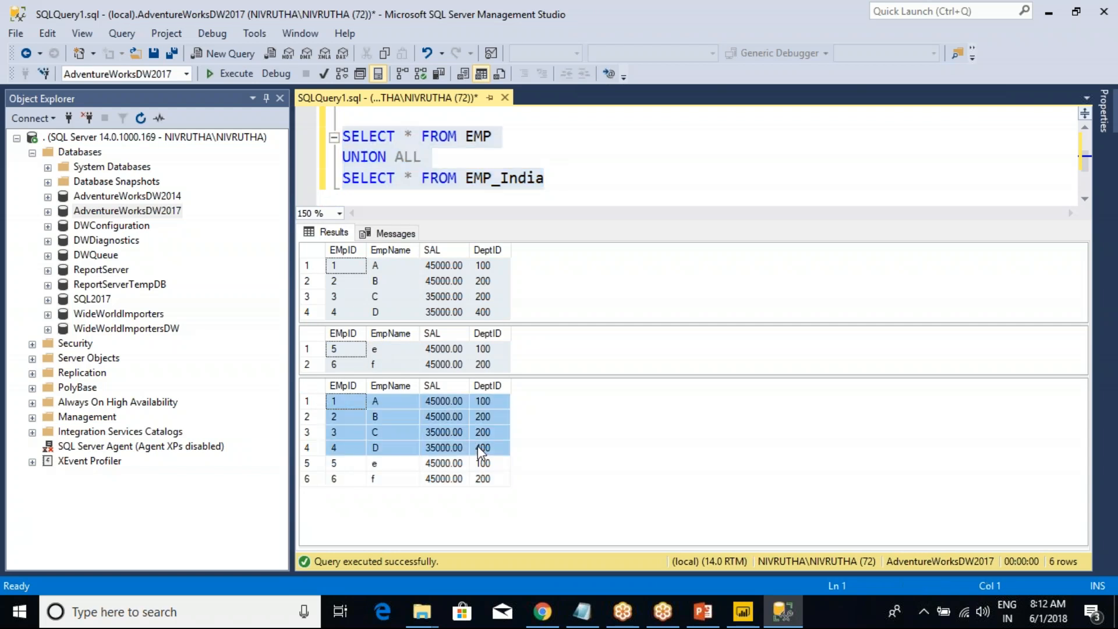
# Switch to the Class Notes in Notepad and review the Append Queries and Merge Queries definitions.
pyautogui.hotkey('alt', 'Tab')
pyautogui.moveTo(155, 262); pyautogui.dragTo(696, 265)
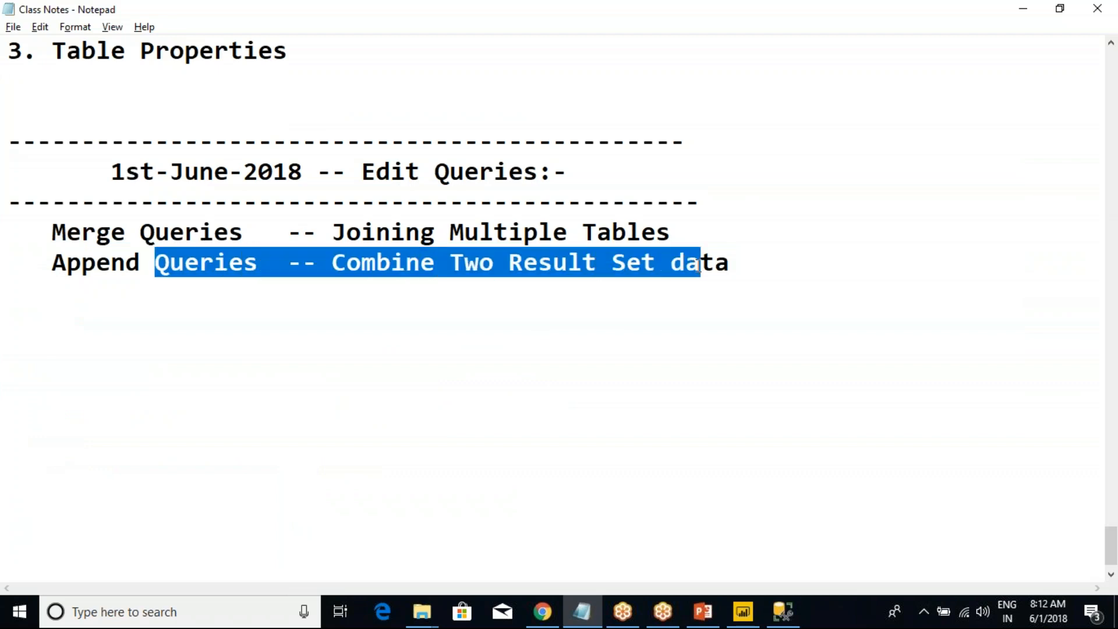
pyautogui.click(699, 265)
pyautogui.moveTo(141, 232); pyautogui.dragTo(472, 233)
pyautogui.click(472, 233)
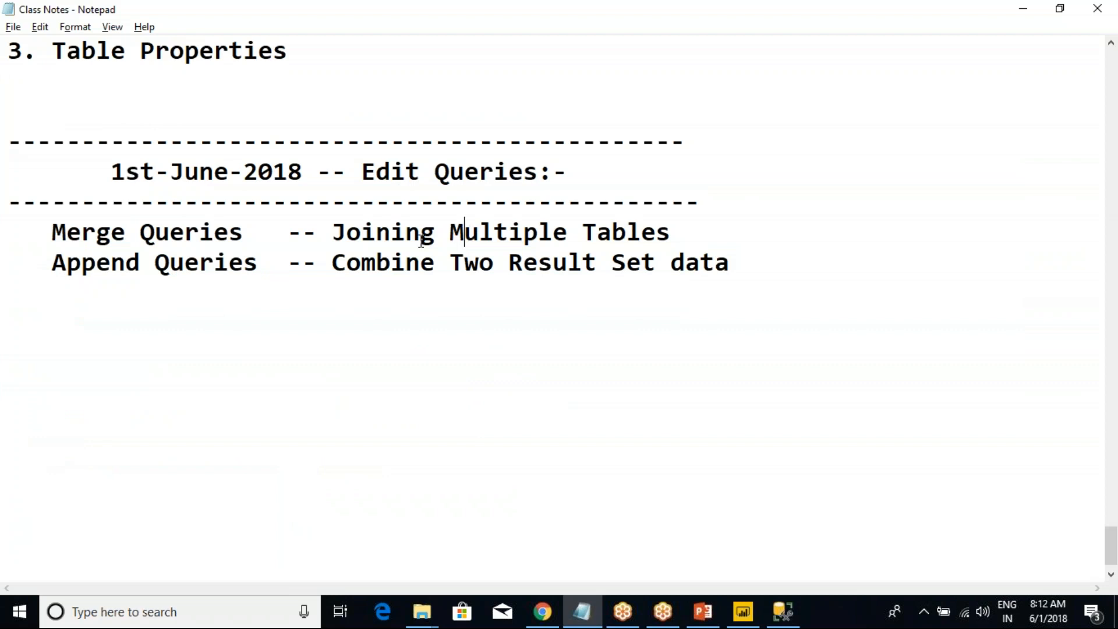
# Highlight the Merge Queries and Append Queries definitions in the class notes while reviewing them.
pyautogui.moveTo(316, 232); pyautogui.dragTo(657, 229)
pyautogui.click(657, 229)
pyautogui.moveTo(37, 262); pyautogui.dragTo(536, 265)
pyautogui.click(535, 265)
pyautogui.moveTo(36, 232); pyautogui.dragTo(352, 234)
# Switch to SQL Server Management Studio, hide the old results, and execute only the EMP UNION ALL EMP_India query.
pyautogui.hotkey('alt', 'Tab')
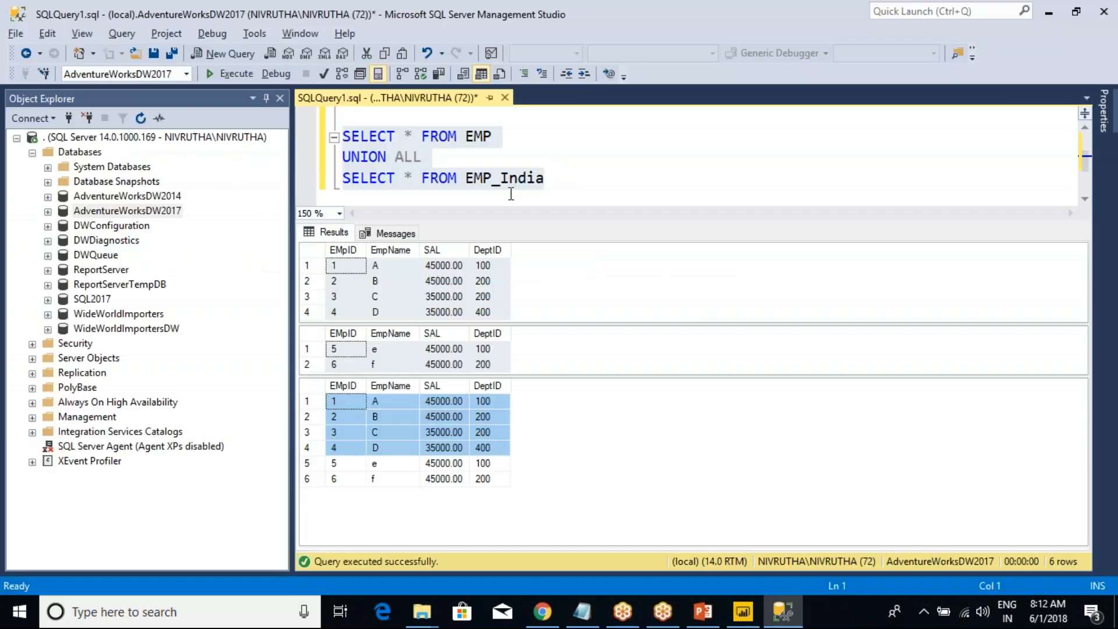
pyautogui.hotkey('ctrl', 'r')
pyautogui.click(484, 231)
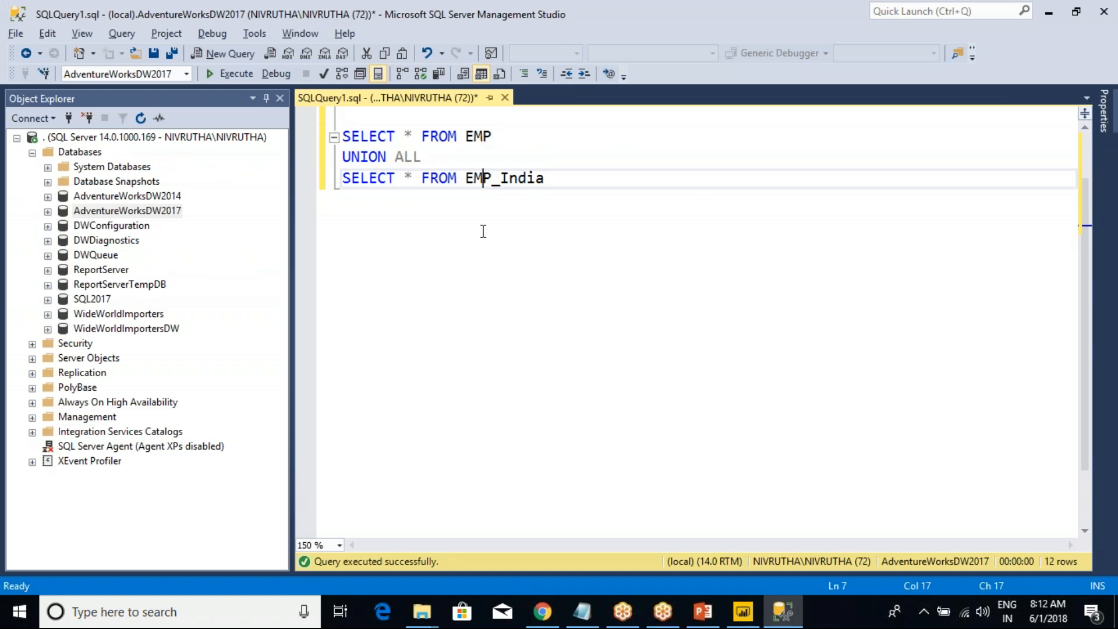
pyautogui.moveTo(564, 177); pyautogui.dragTo(342, 136)
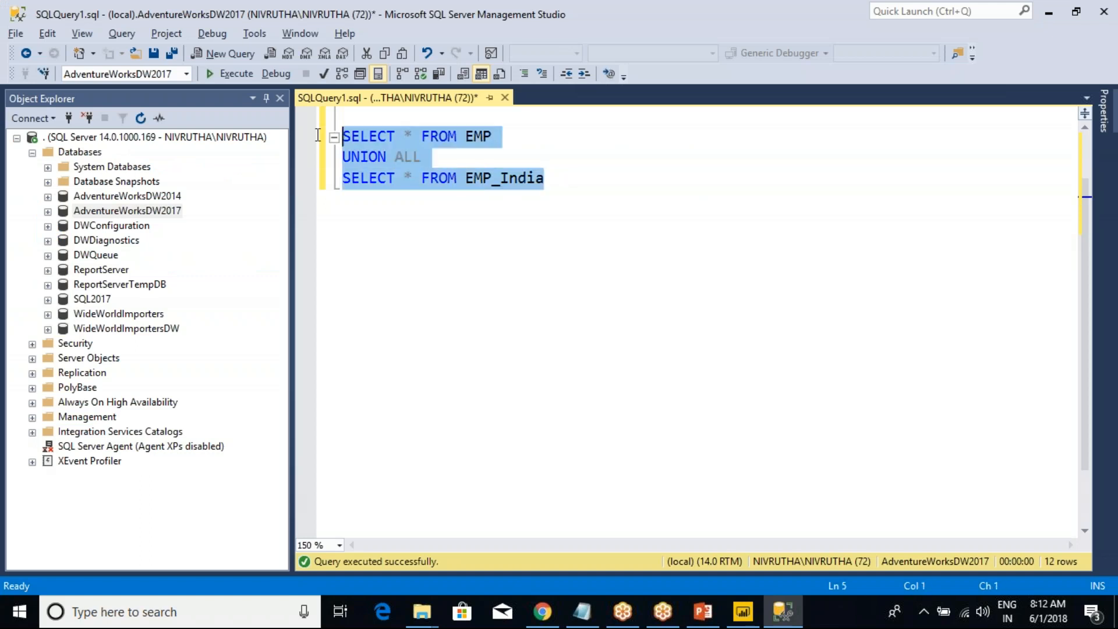
pyautogui.click(227, 75)
# Switch to Power BI Desktop and start creating a manually entered table.
pyautogui.hotkey('alt', 'Tab')
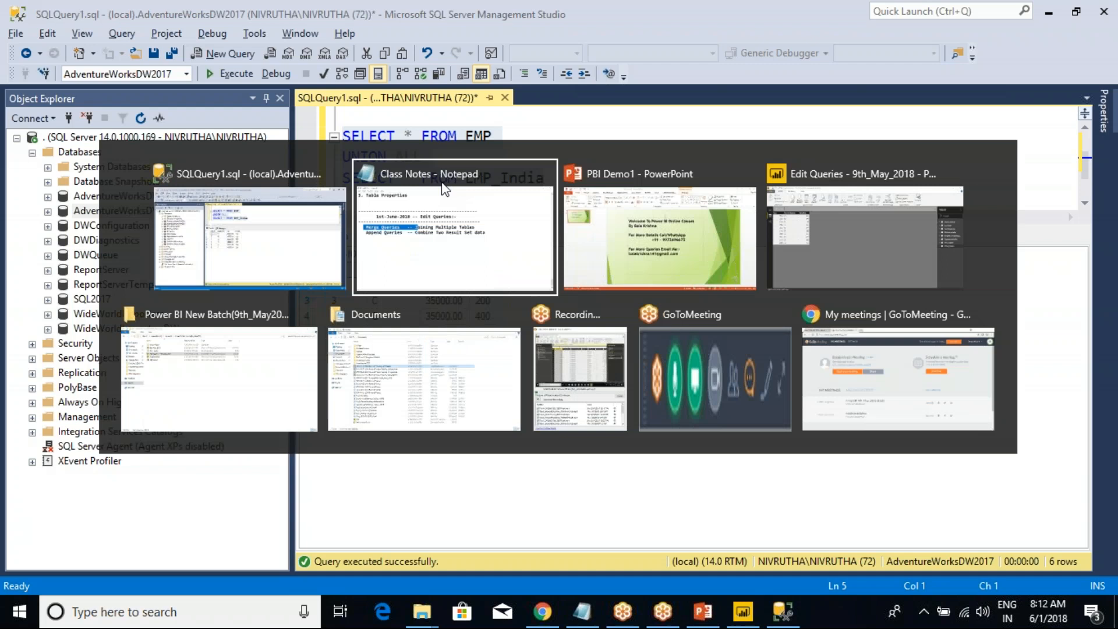
pyautogui.hotkey('alt', 'Tab')
pyautogui.hotkey('alt', 'Tab')
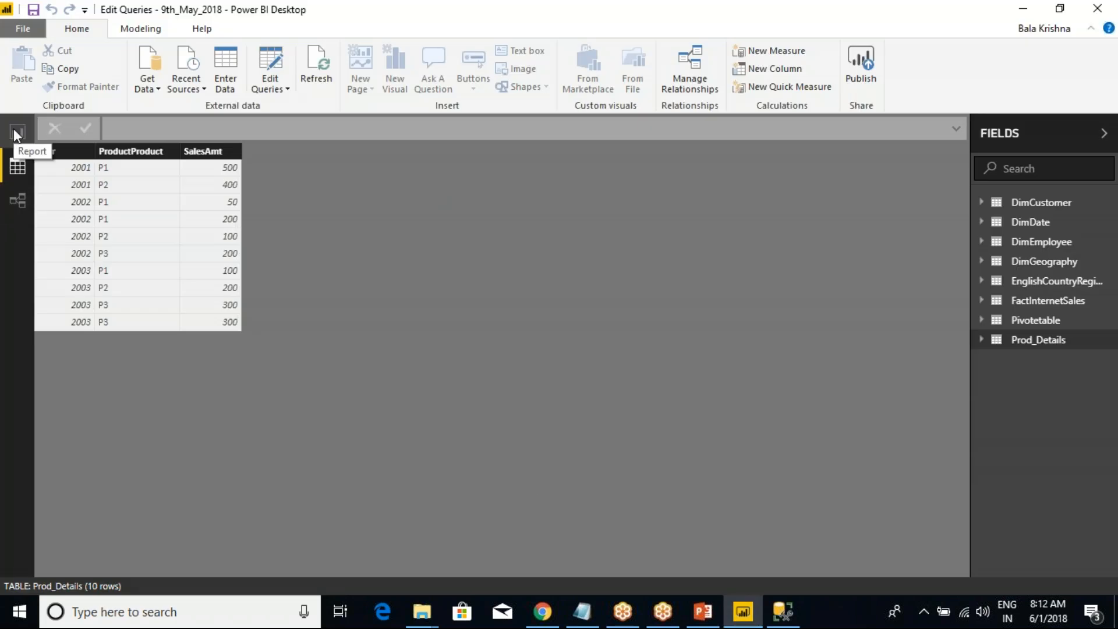
pyautogui.click(229, 91)
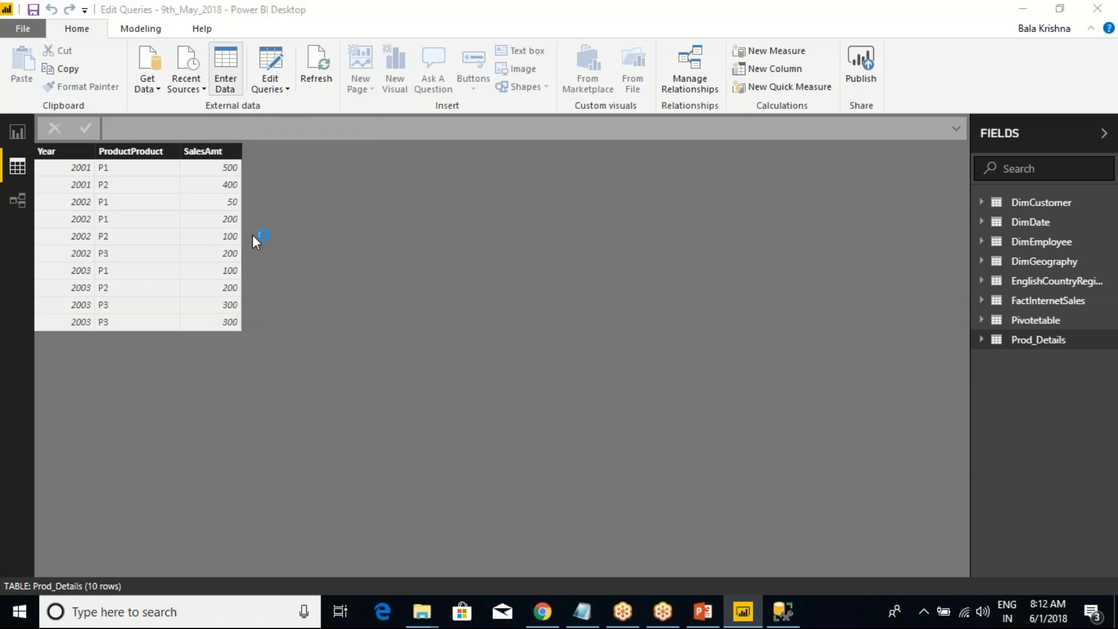
# Copy the combined UNION ALL result with its headers from SQL Server Management Studio.
pyautogui.hotkey('alt', 'Tab')
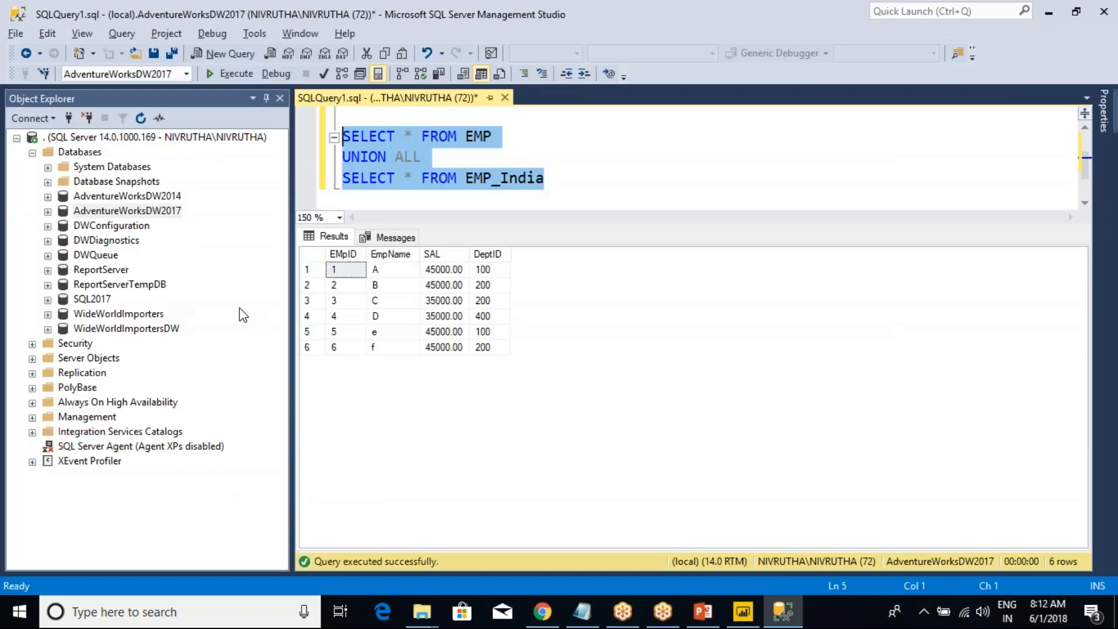
pyautogui.click(308, 254)
pyautogui.rightClick(308, 257)
pyautogui.click(356, 284)
pyautogui.hotkey('alt', 'Tab')
# In SQL Server Management Studio, execute the separate EMP and EMP_India queries and copy the EMP result with headers.
pyautogui.hotkey('alt', 'Tab')
pyautogui.click(471, 145)
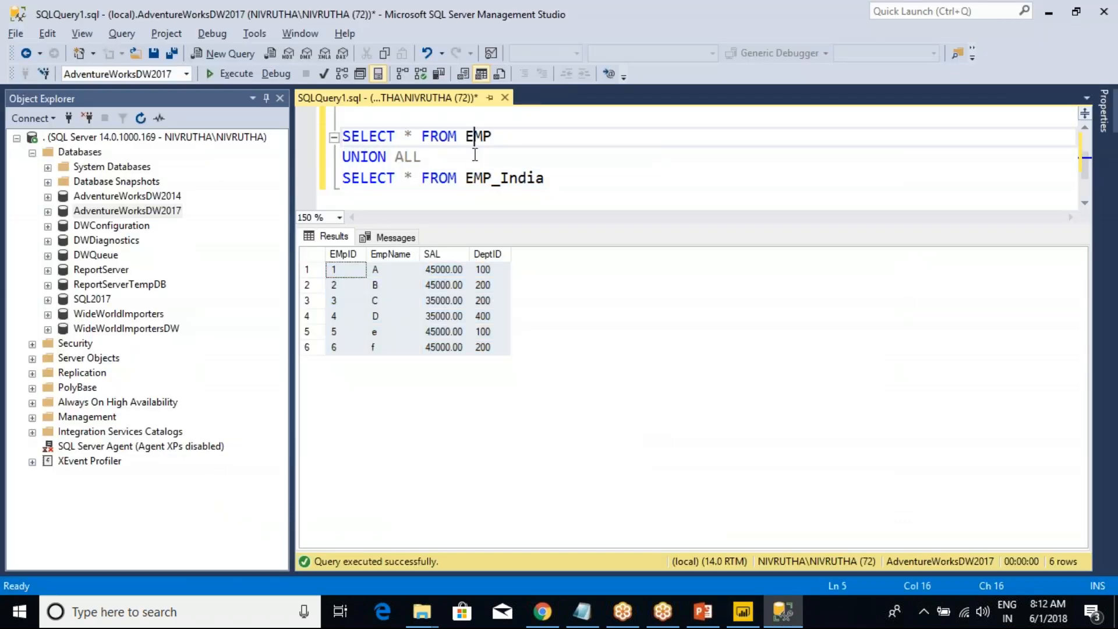
pyautogui.scroll(1, 471, 151)
pyautogui.moveTo(550, 160); pyautogui.dragTo(305, 108)
pyautogui.click(230, 81)
pyautogui.click(320, 256)
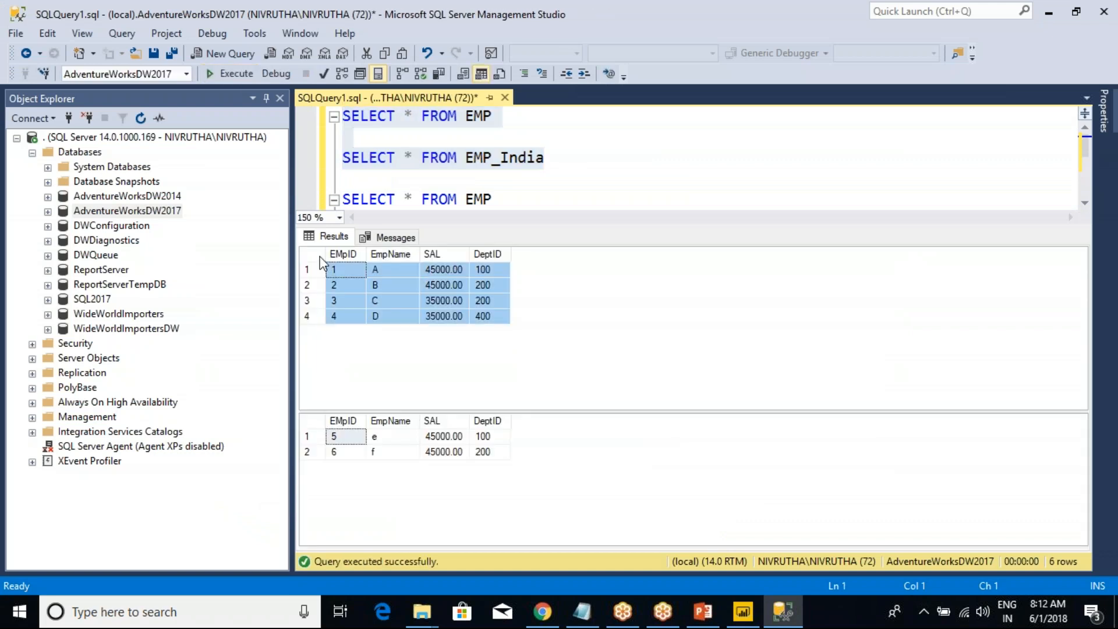
pyautogui.rightClick(319, 256)
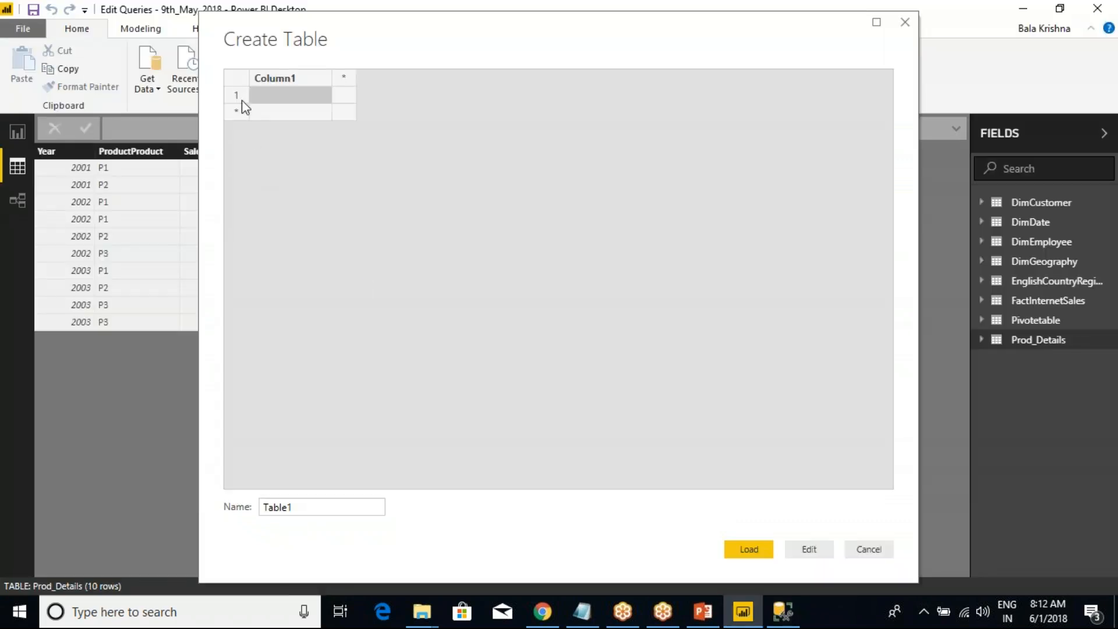
# Paste the copied EMP rows into the new Power BI table, name it emp, and load it.
pyautogui.hotkey('ctrl', 'v')
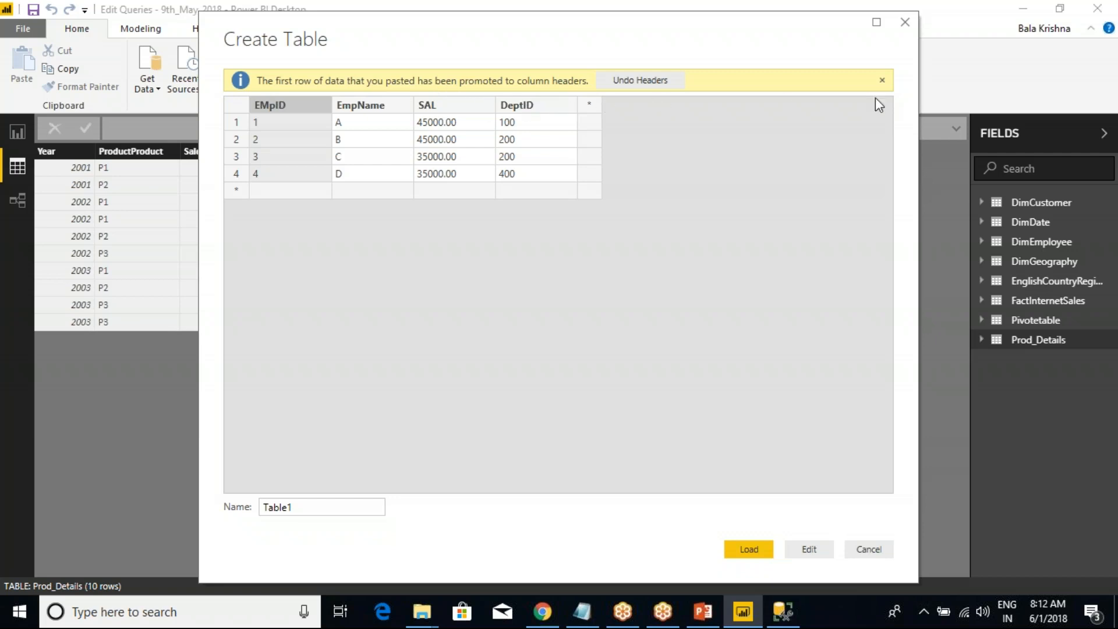
pyautogui.click(883, 81)
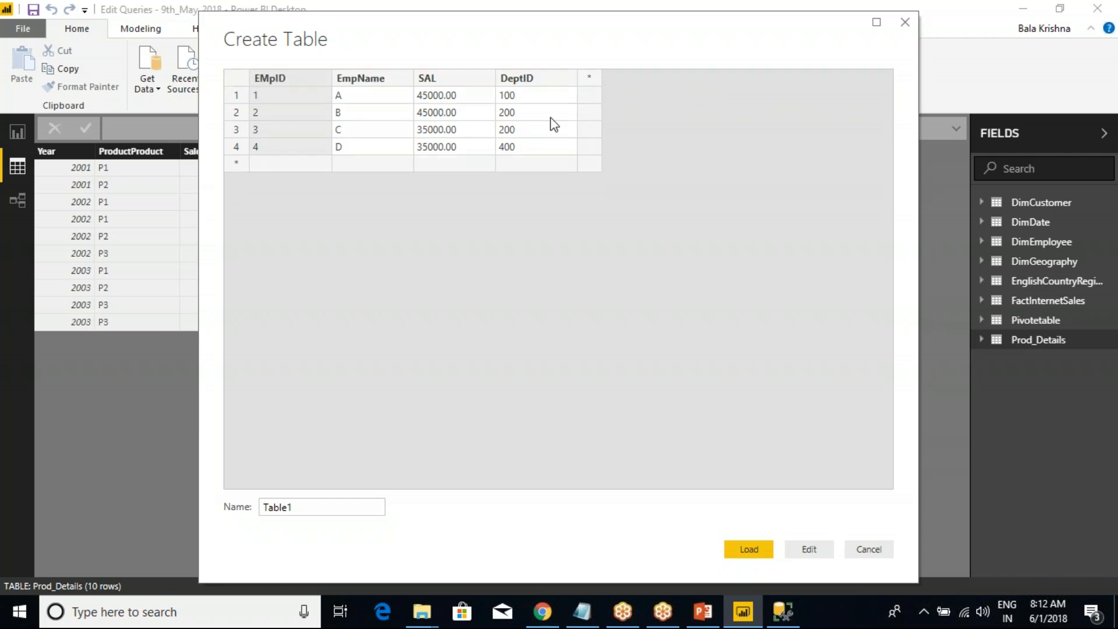
pyautogui.doubleClick(296, 509)
pyautogui.write('emp')
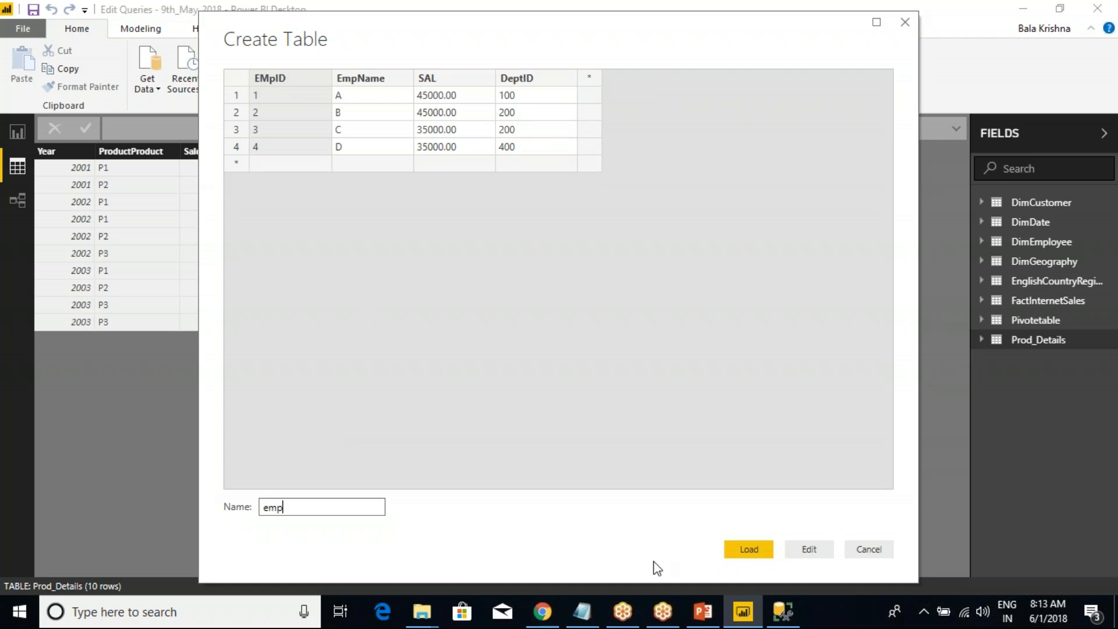
pyautogui.click(749, 552)
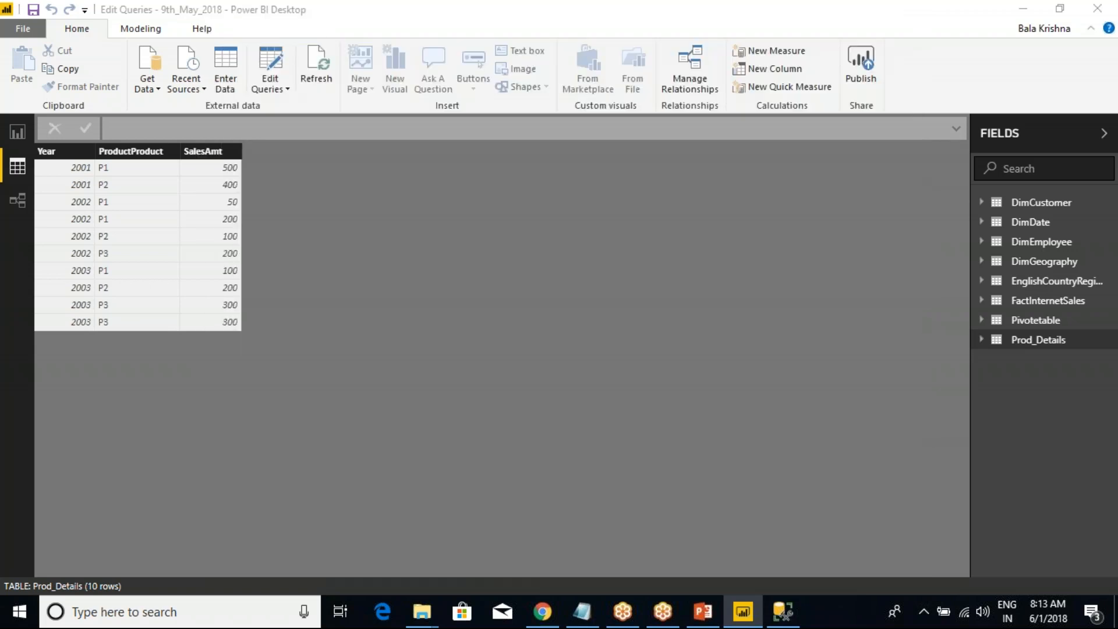
# Copy the EMP_India result with headers from SQL Server Management Studio and return to Power BI Desktop.
pyautogui.hotkey('alt', 'Tab')
pyautogui.click(315, 425)
pyautogui.rightClick(315, 428)
pyautogui.click(376, 452)
pyautogui.hotkey('alt', 'Tab')
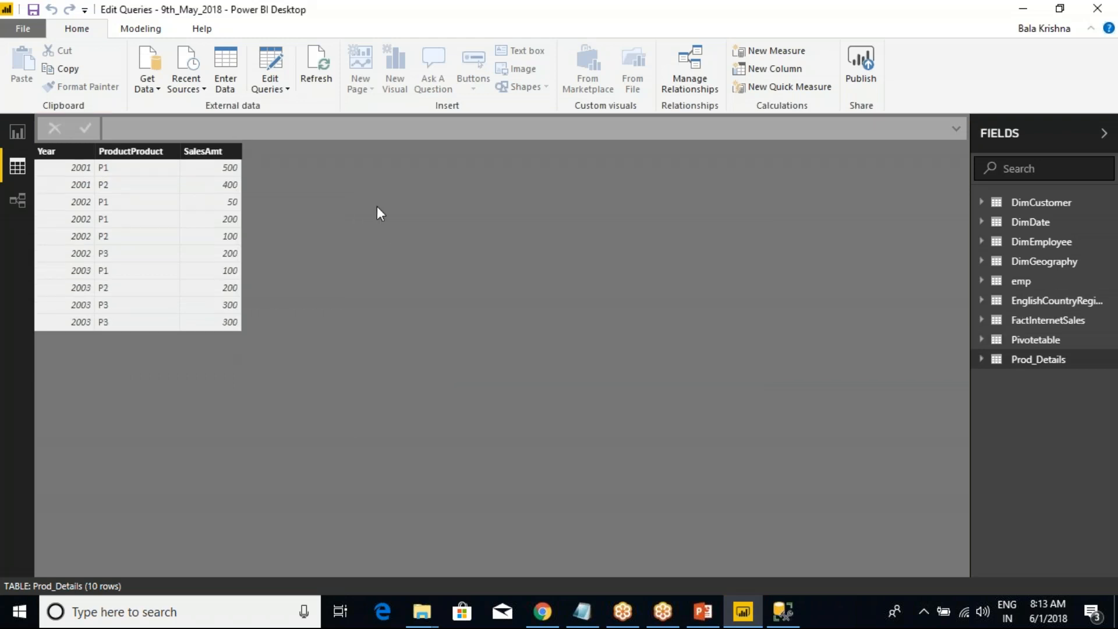
# Create another manually entered table from the copied EMP_India rows, name it Emp_India, and load it.
pyautogui.click(226, 72)
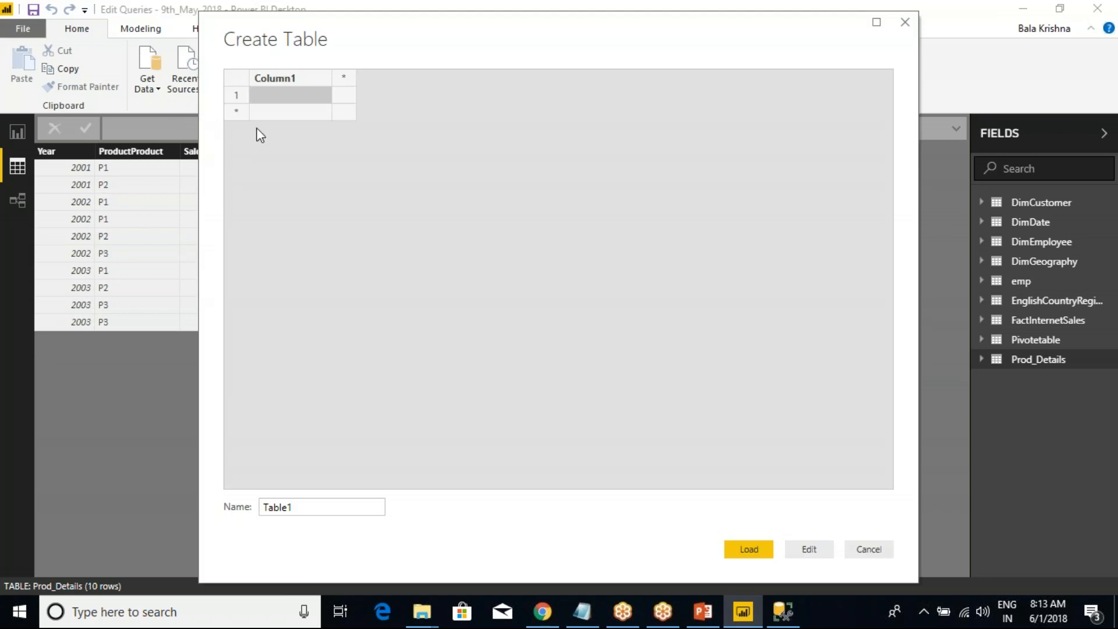
pyautogui.click(234, 81)
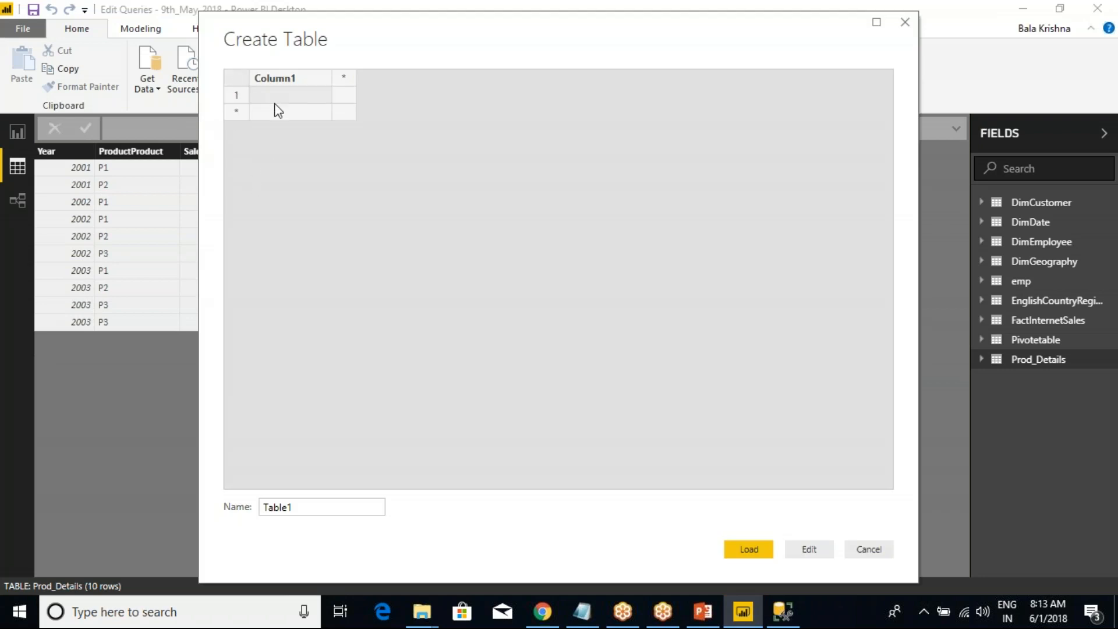
pyautogui.hotkey('ctrl', 'v')
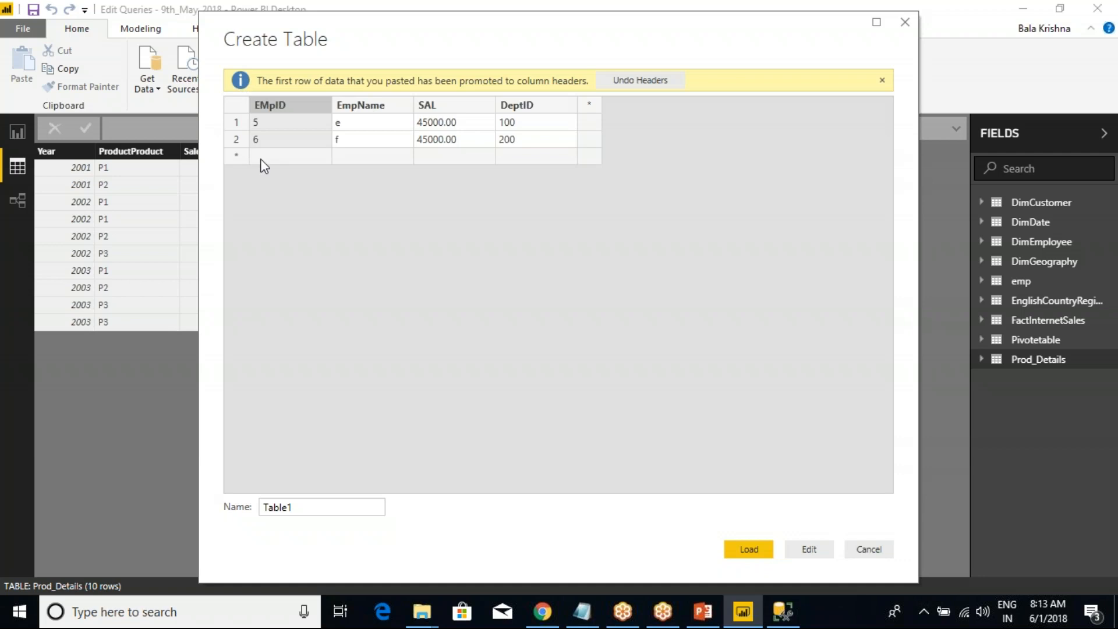
pyautogui.doubleClick(280, 507)
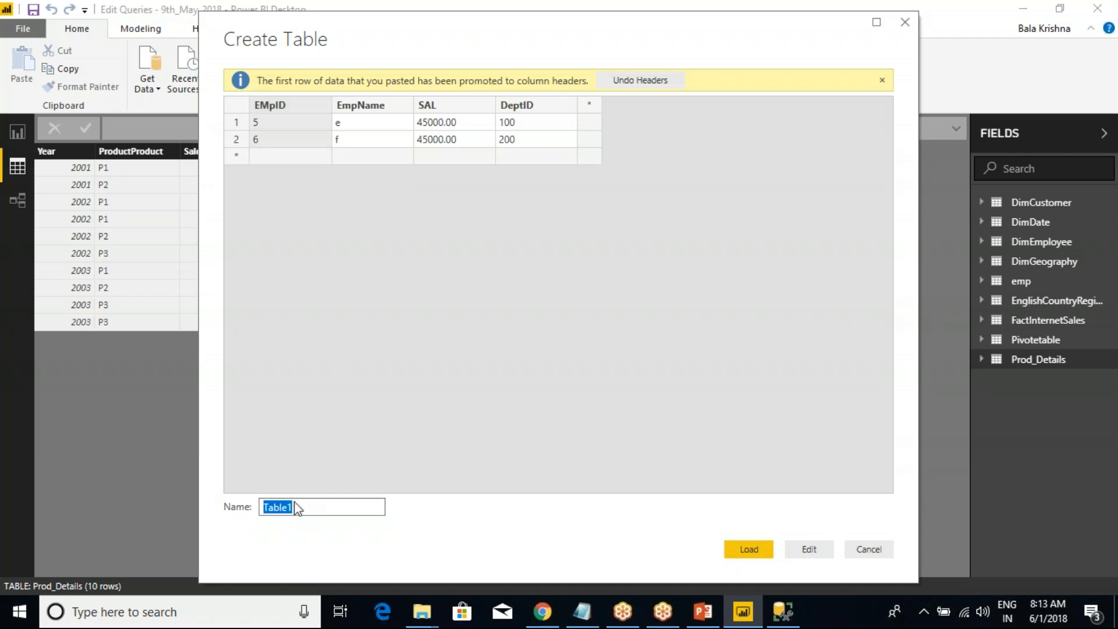
pyautogui.write('Emp_India')
pyautogui.click(739, 552)
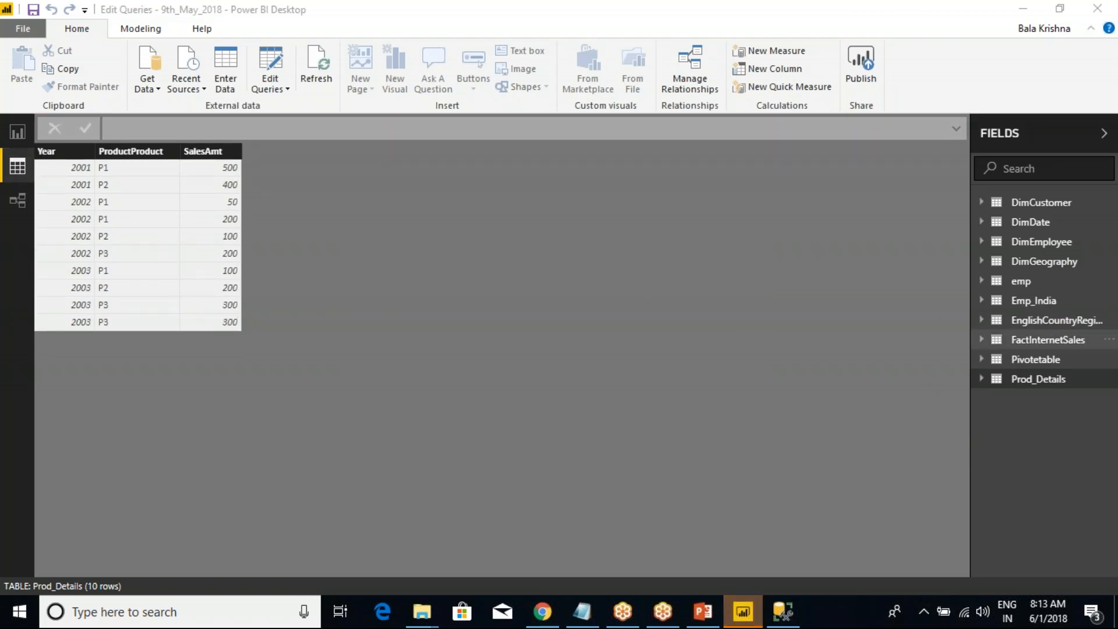
# Review the rows and fields of the loaded emp and Emp_India tables, and collapse their field lists.
pyautogui.click(1021, 281)
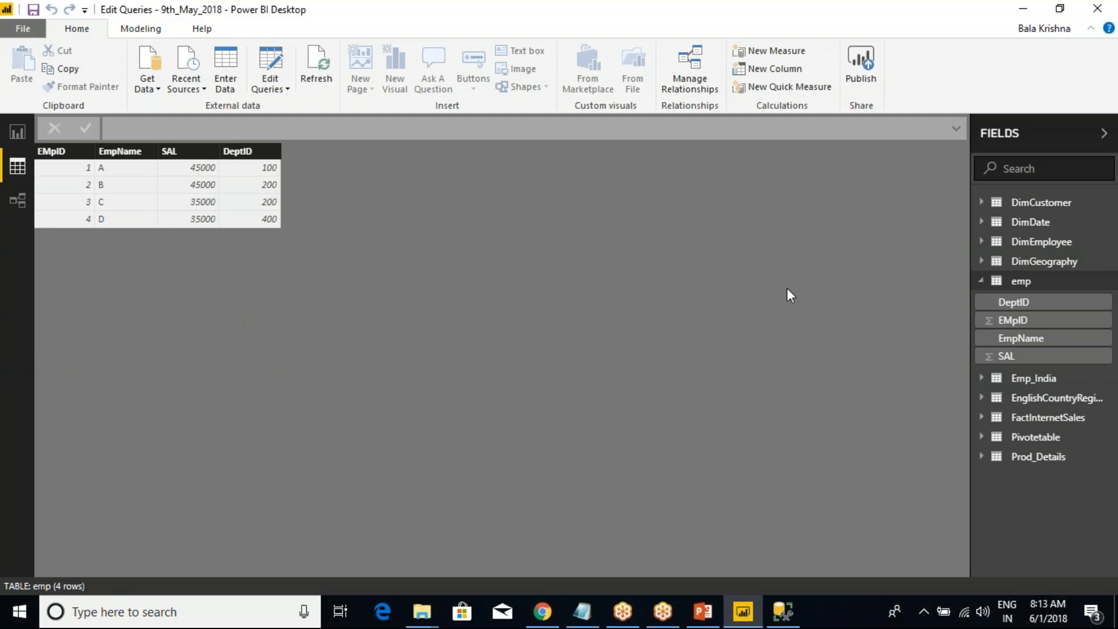
pyautogui.click(1034, 378)
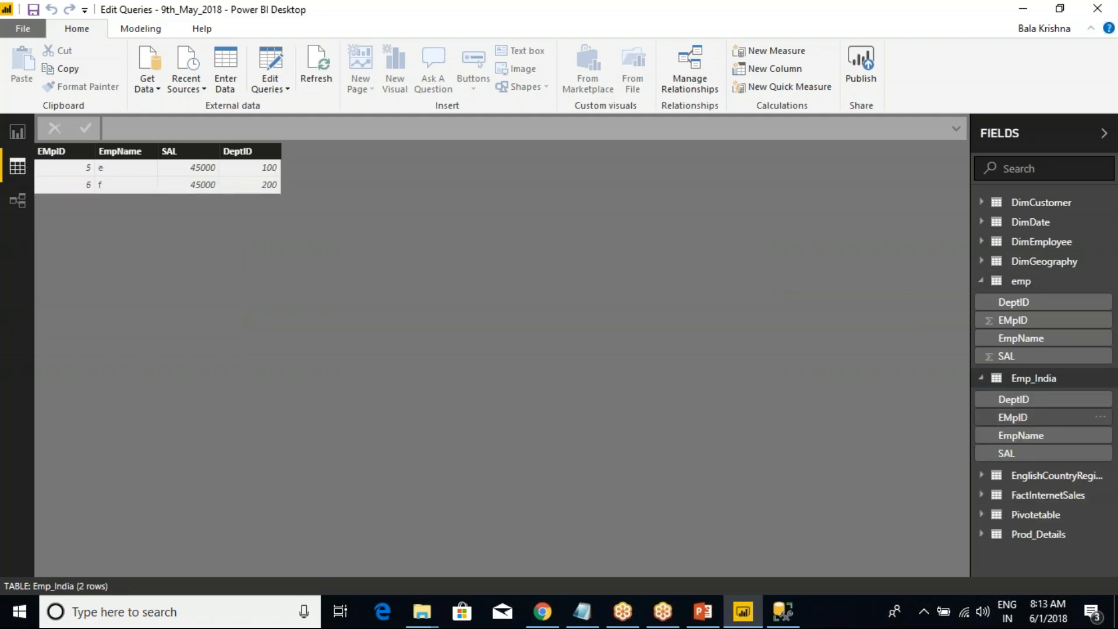
pyautogui.click(983, 378)
pyautogui.click(982, 284)
pyautogui.click(982, 283)
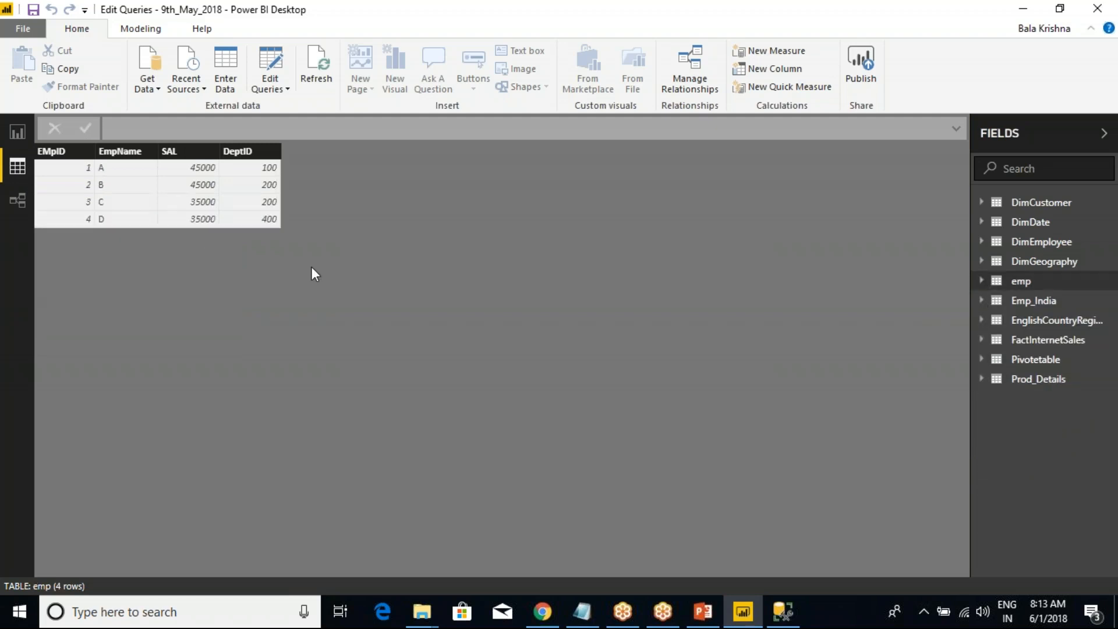
# Open the Power Query Editor and select the emp query.
pyautogui.click(271, 87)
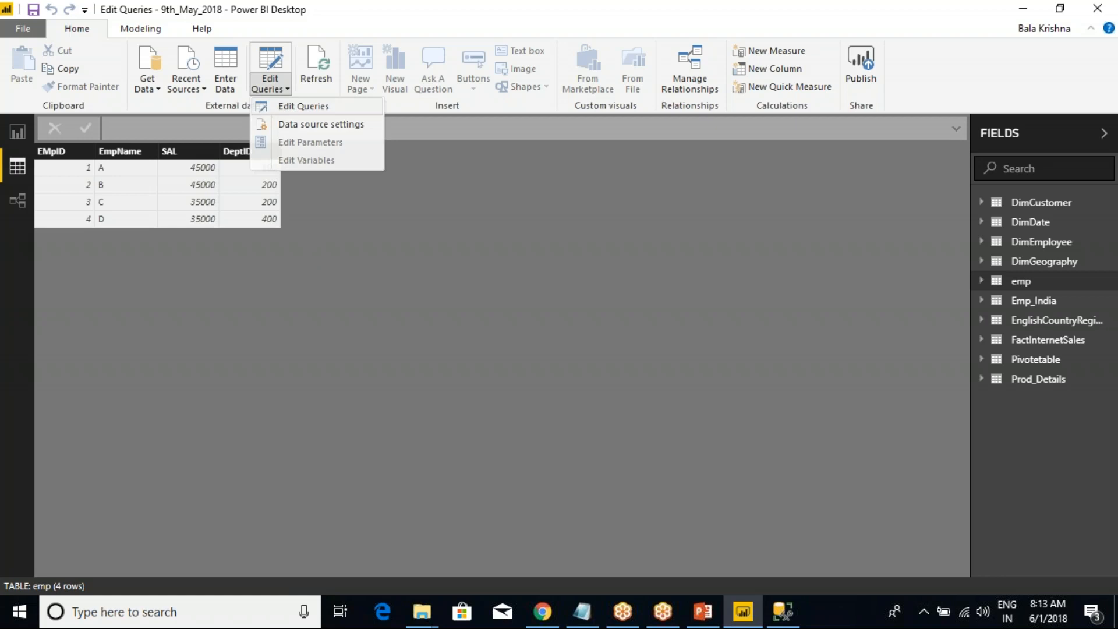
pyautogui.click(290, 108)
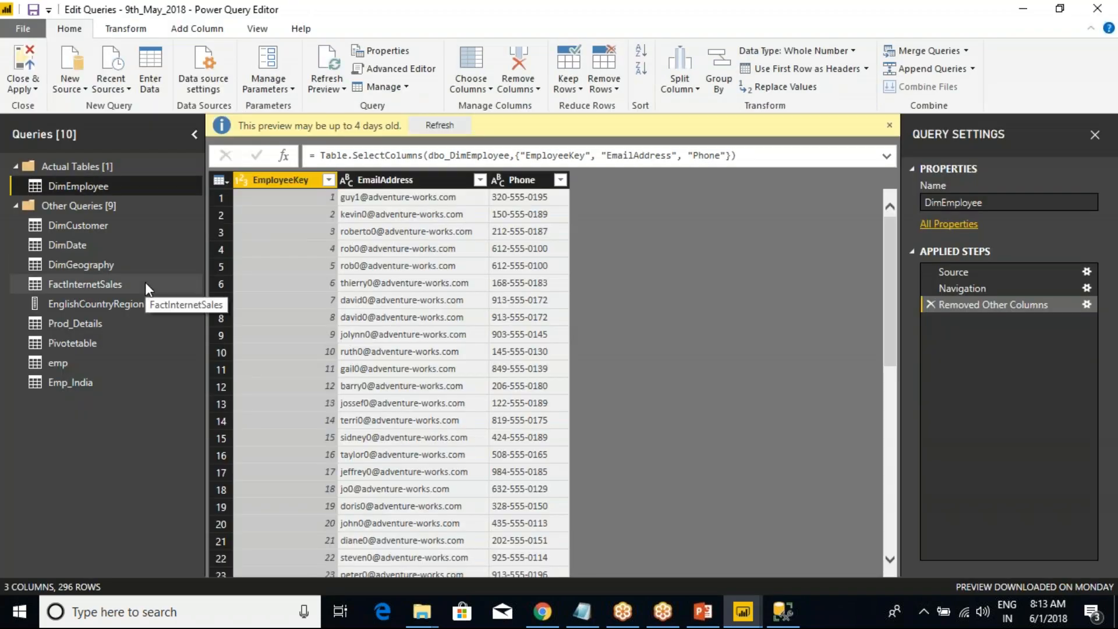
pyautogui.click(57, 364)
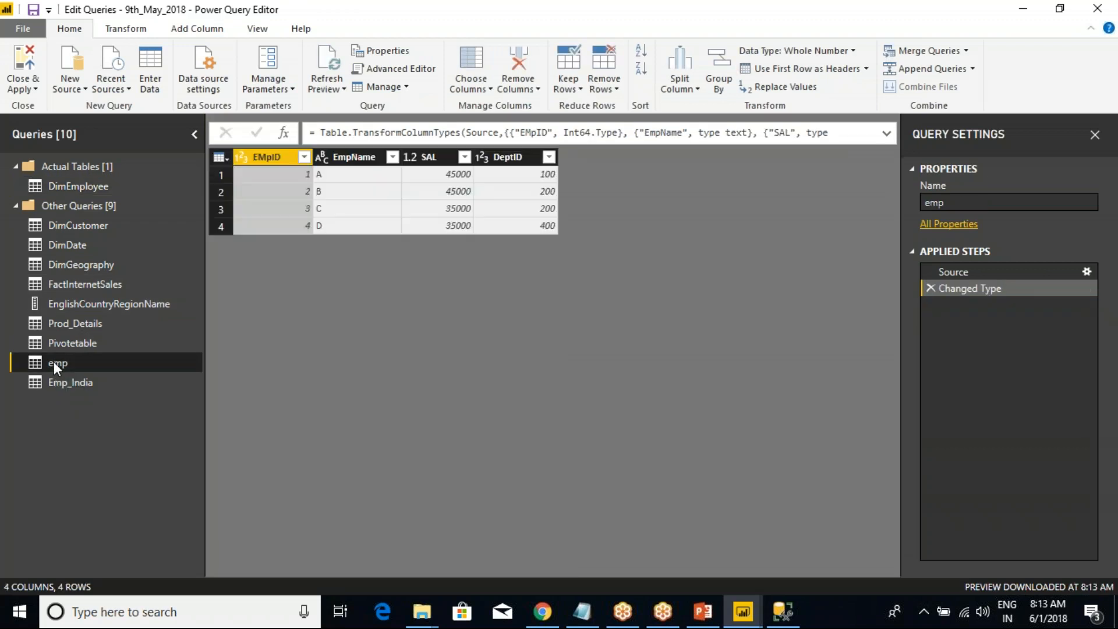
pyautogui.rightClick(53, 362)
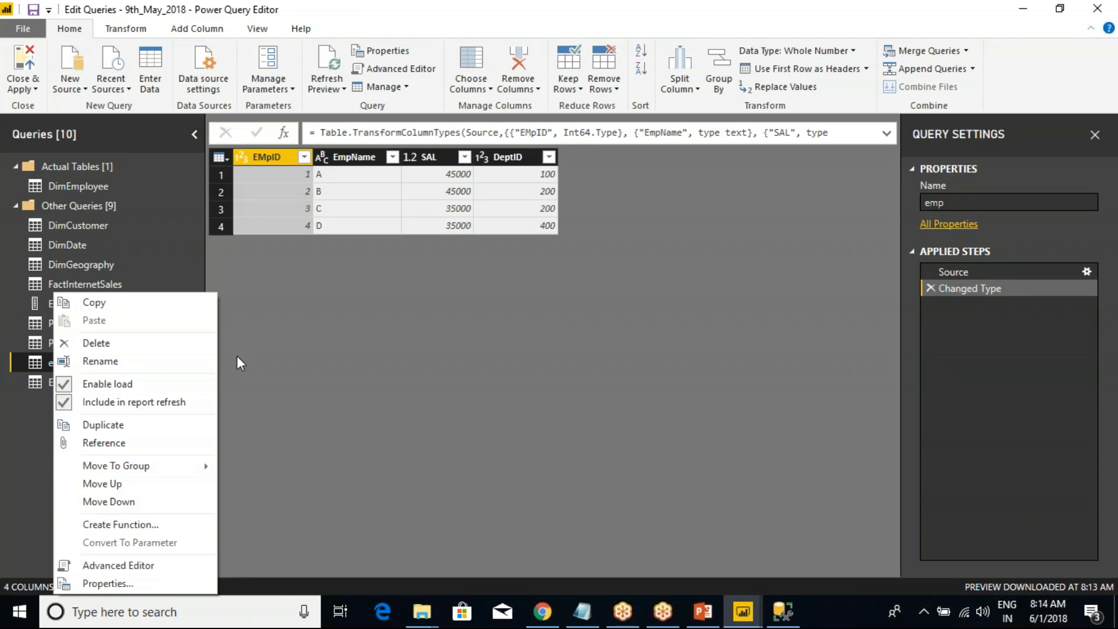
pyautogui.click(259, 345)
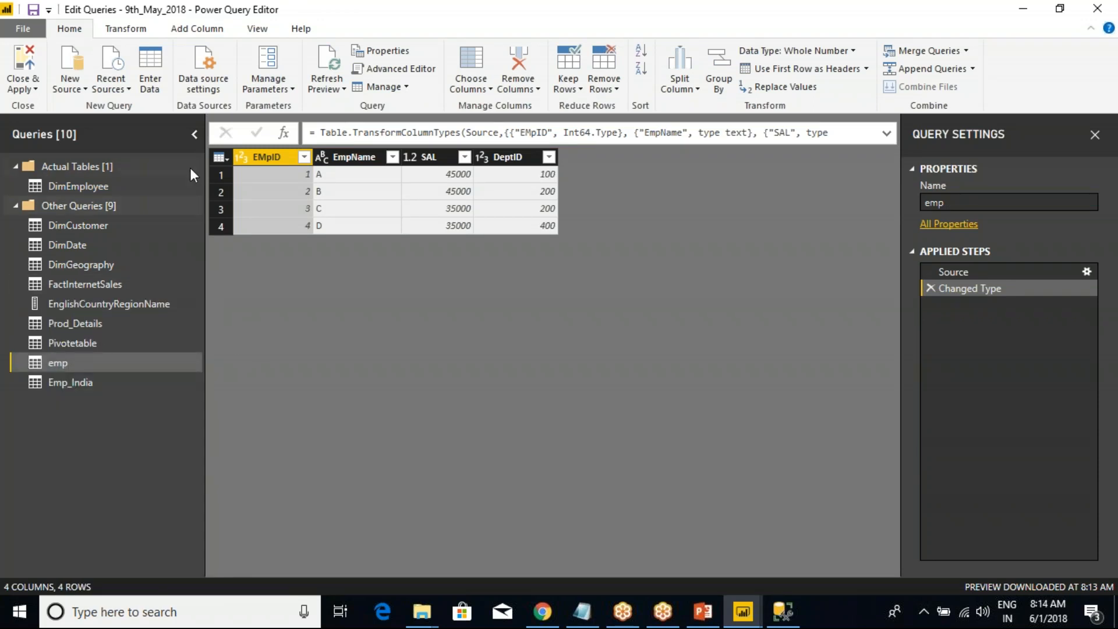
pyautogui.click(223, 159)
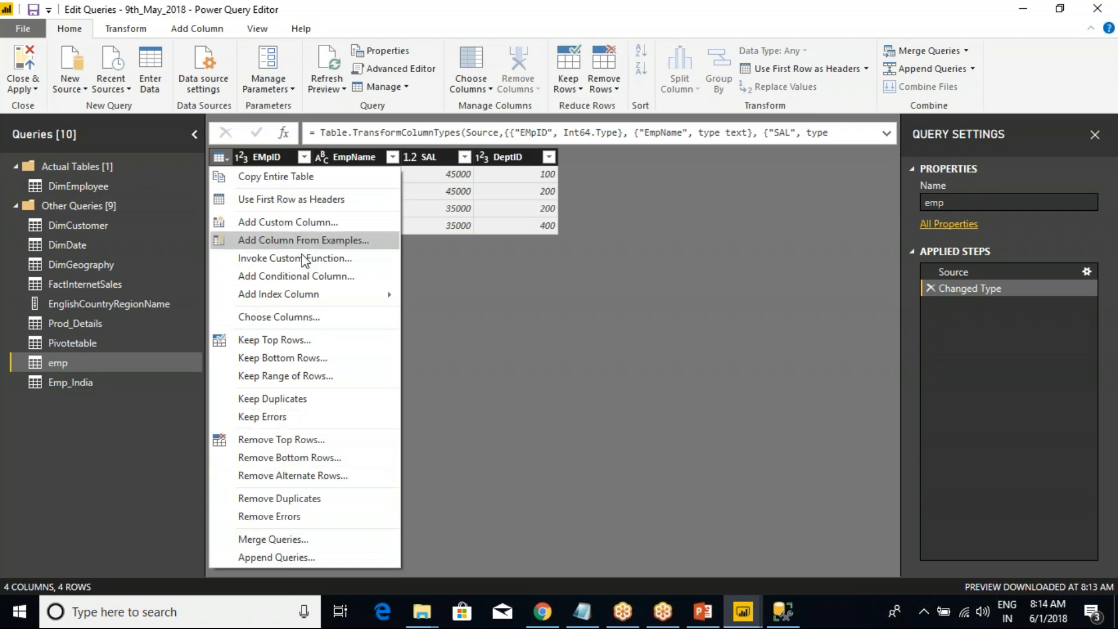
pyautogui.click(412, 83)
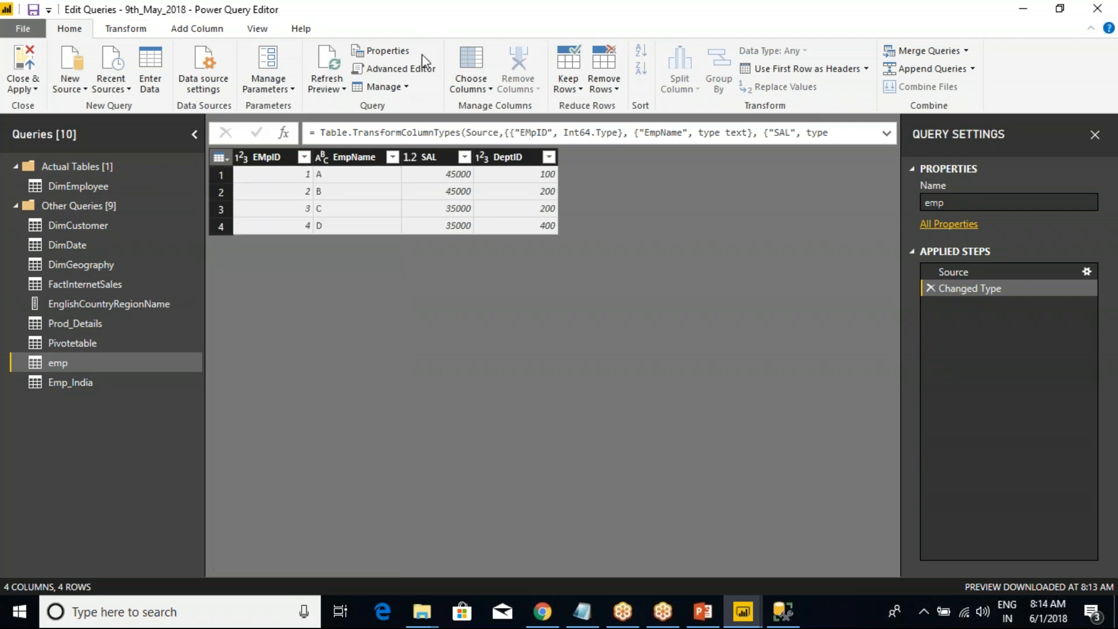
pyautogui.click(967, 52)
pyautogui.click(1006, 36)
# Set up an append as a new query with emp as the primary table and Emp_India as the appended table.
pyautogui.click(973, 69)
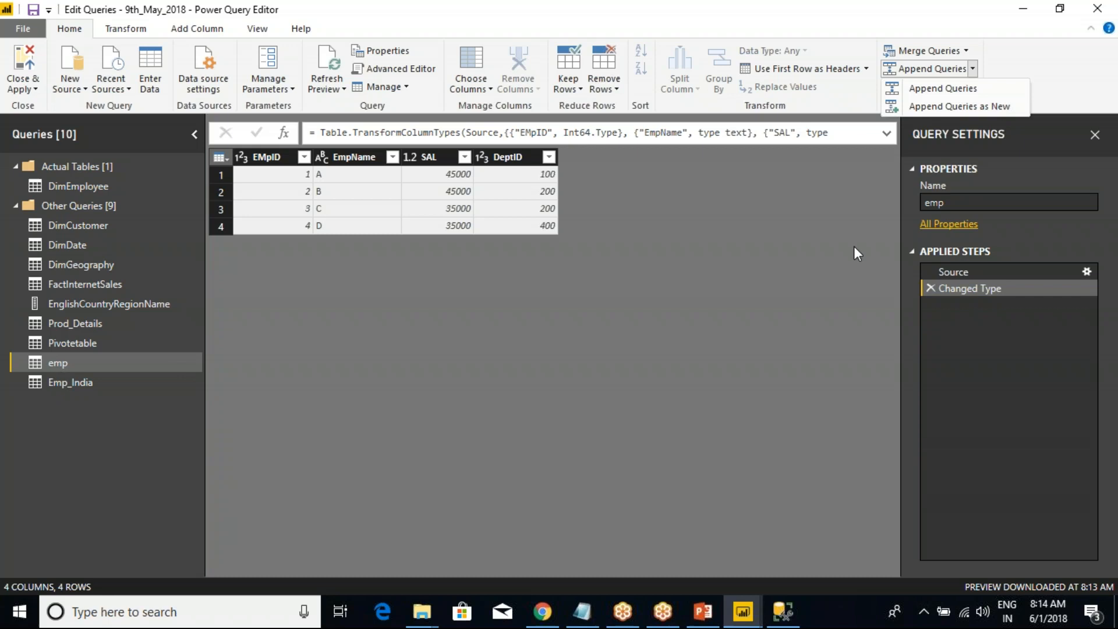
pyautogui.click(967, 106)
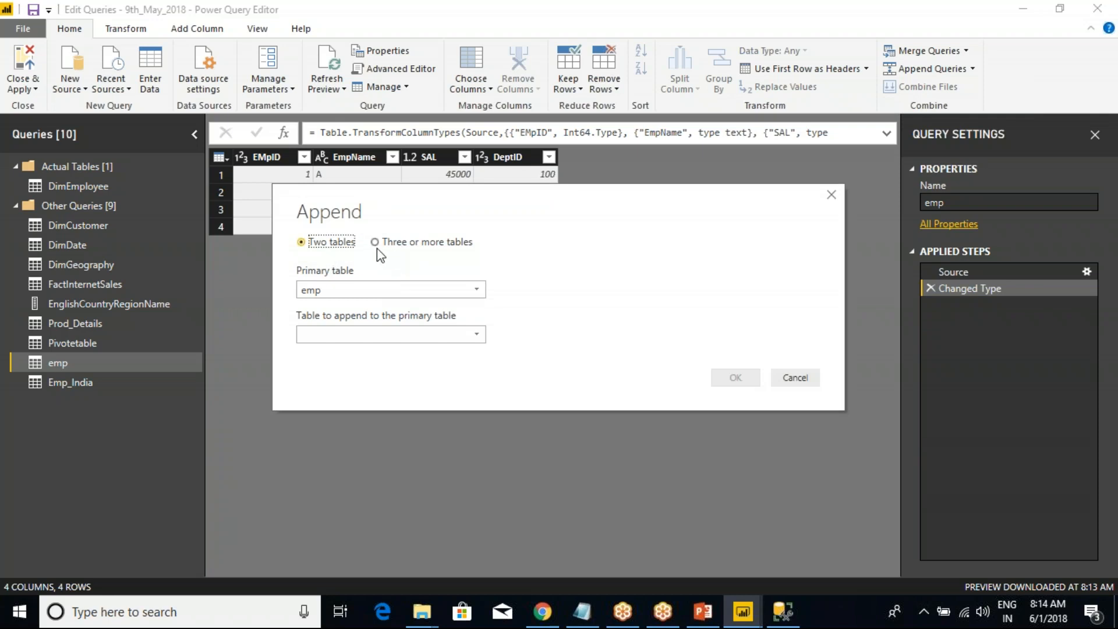
pyautogui.click(395, 295)
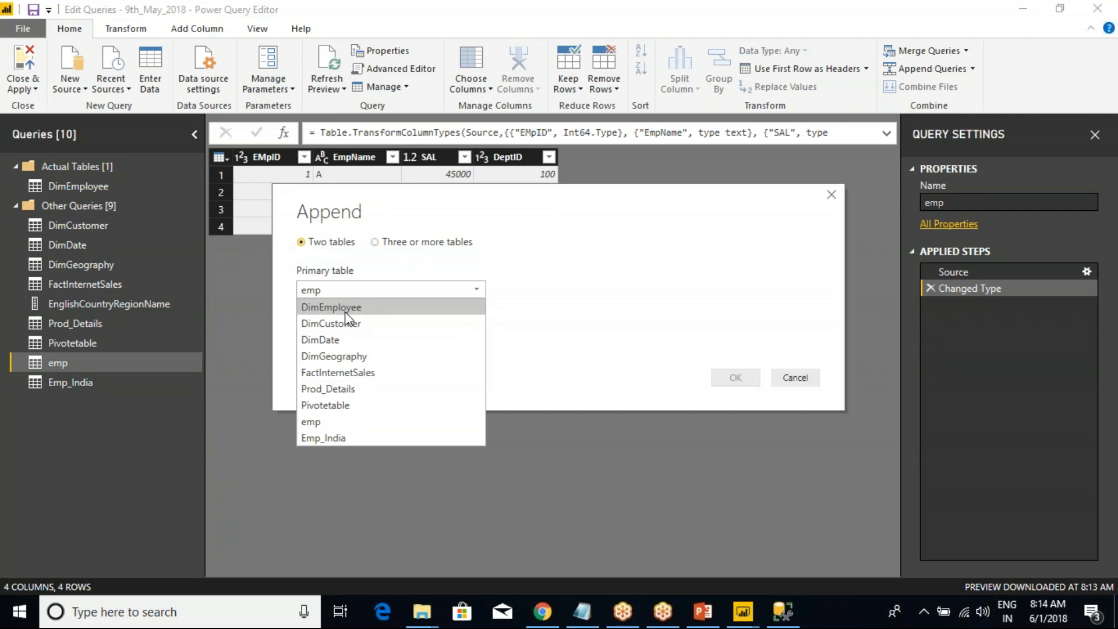
pyautogui.click(321, 421)
pyautogui.click(338, 335)
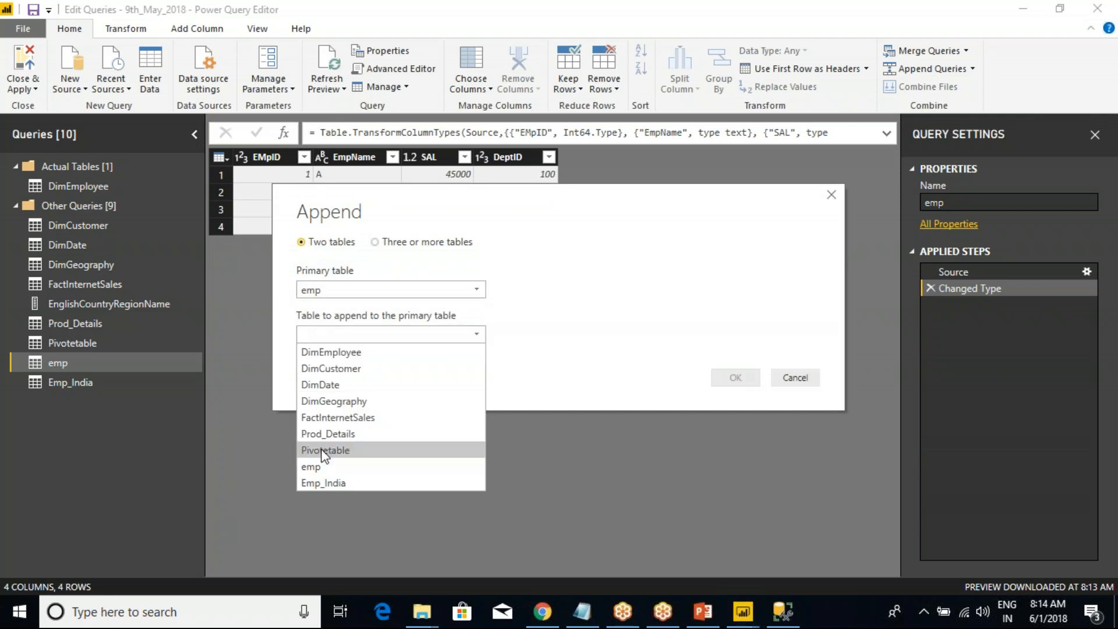
pyautogui.click(327, 482)
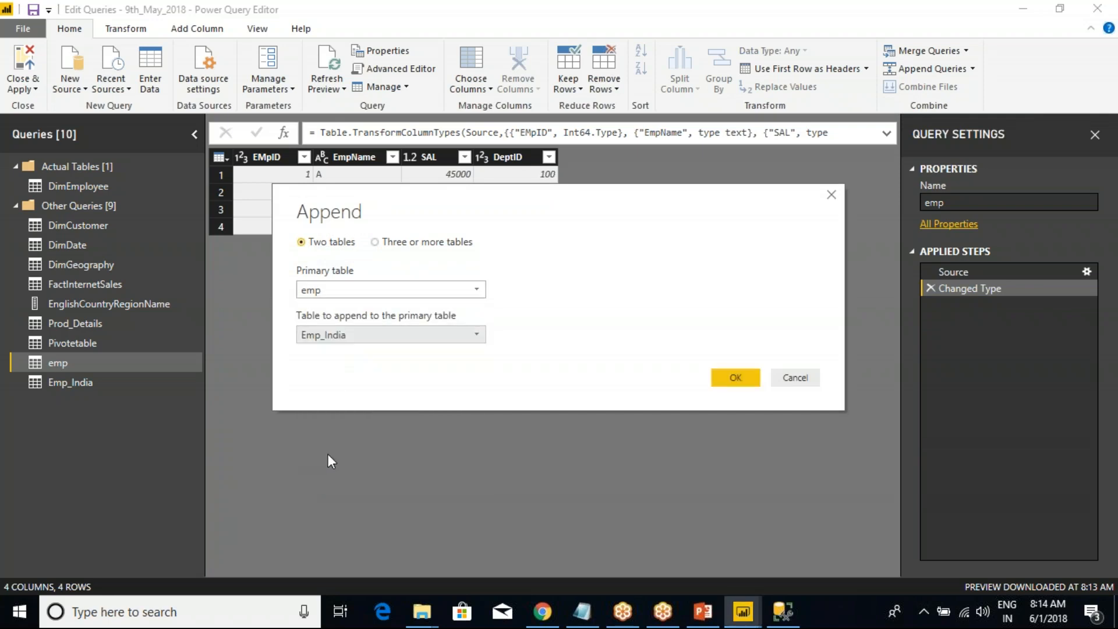
# Switch the append to three or more tables, add DimDate, Prod_Details and FactInternetSales, and cancel it.
pyautogui.click(375, 243)
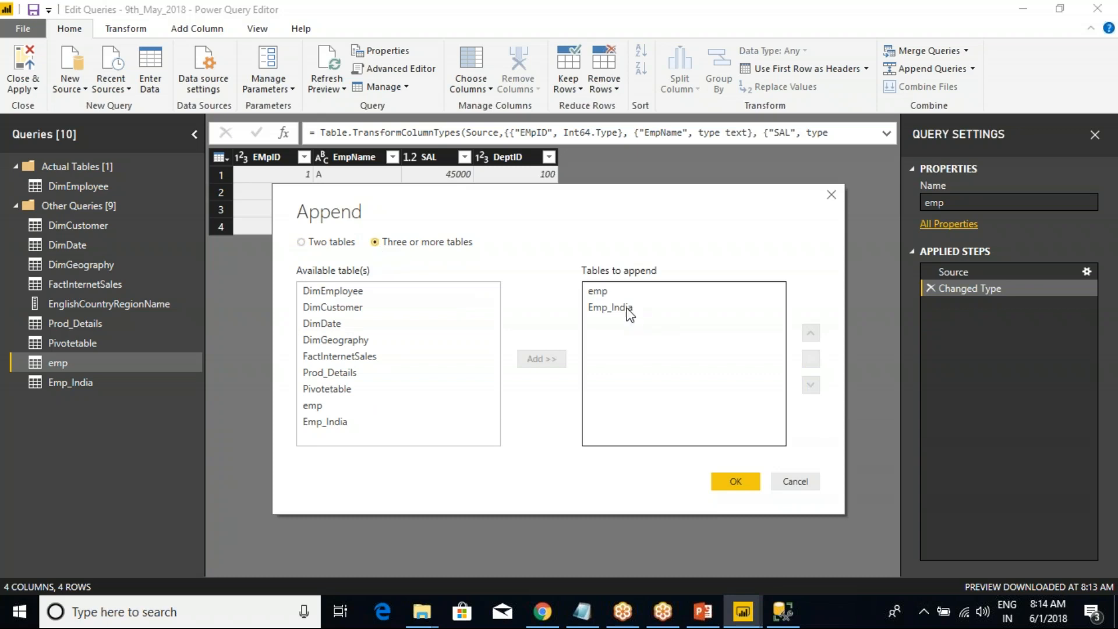
pyautogui.click(605, 307)
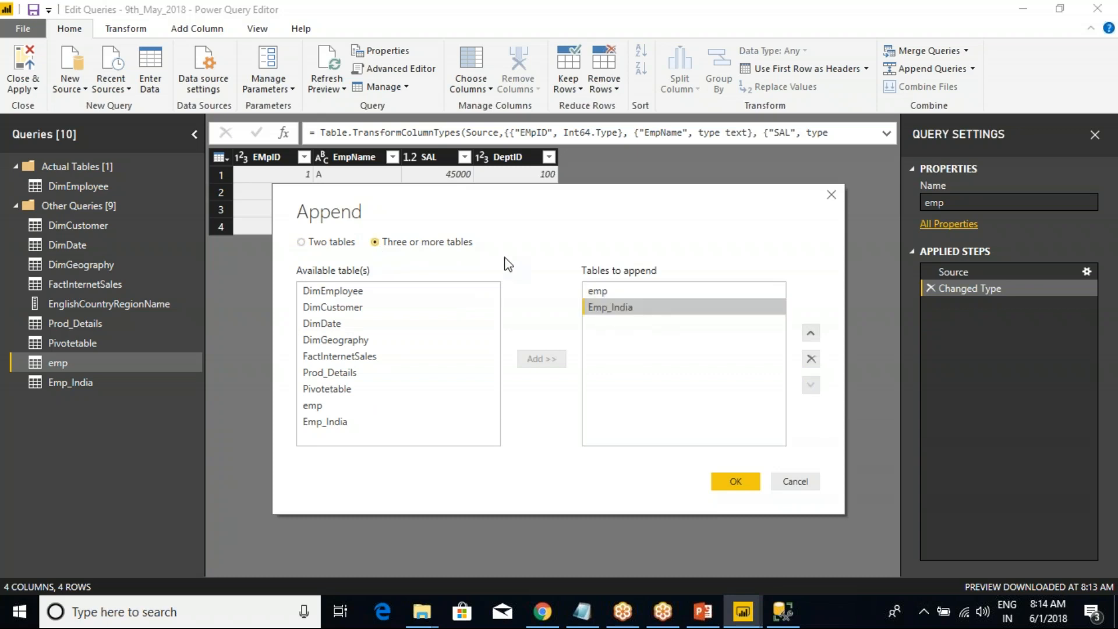
pyautogui.click(323, 325)
pyautogui.click(540, 358)
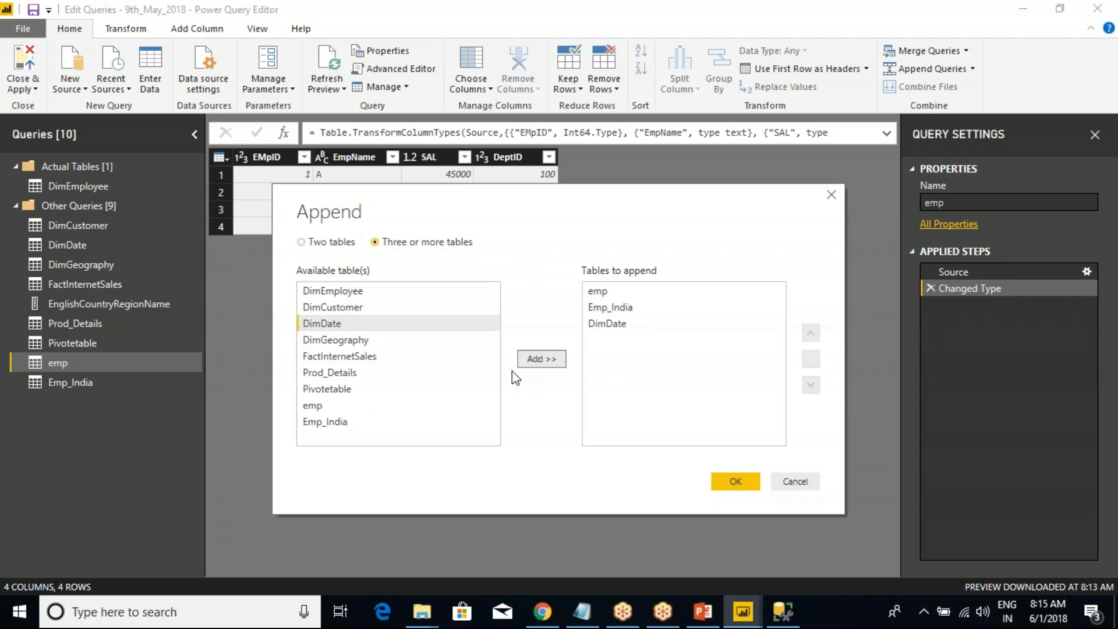
pyautogui.click(326, 373)
pyautogui.click(539, 359)
pyautogui.click(352, 358)
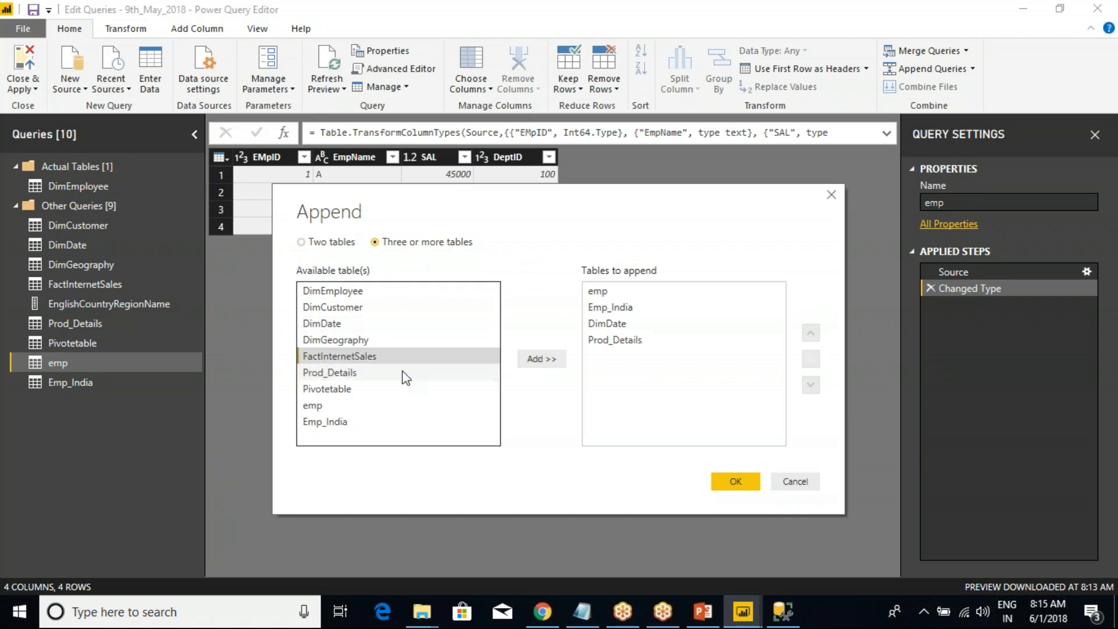
pyautogui.click(543, 361)
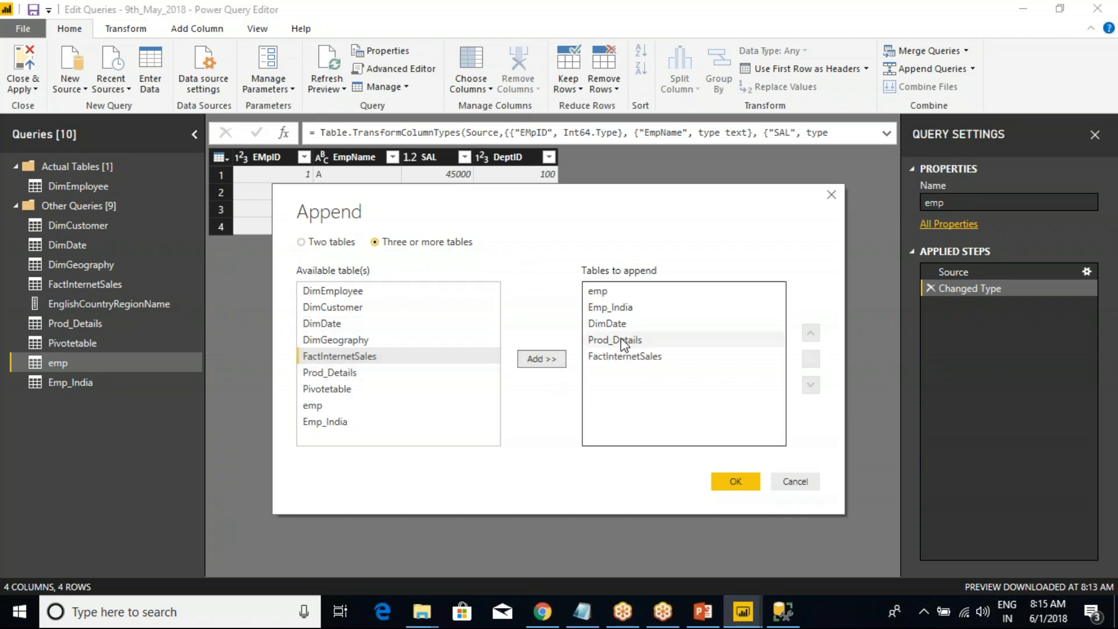
pyautogui.click(794, 482)
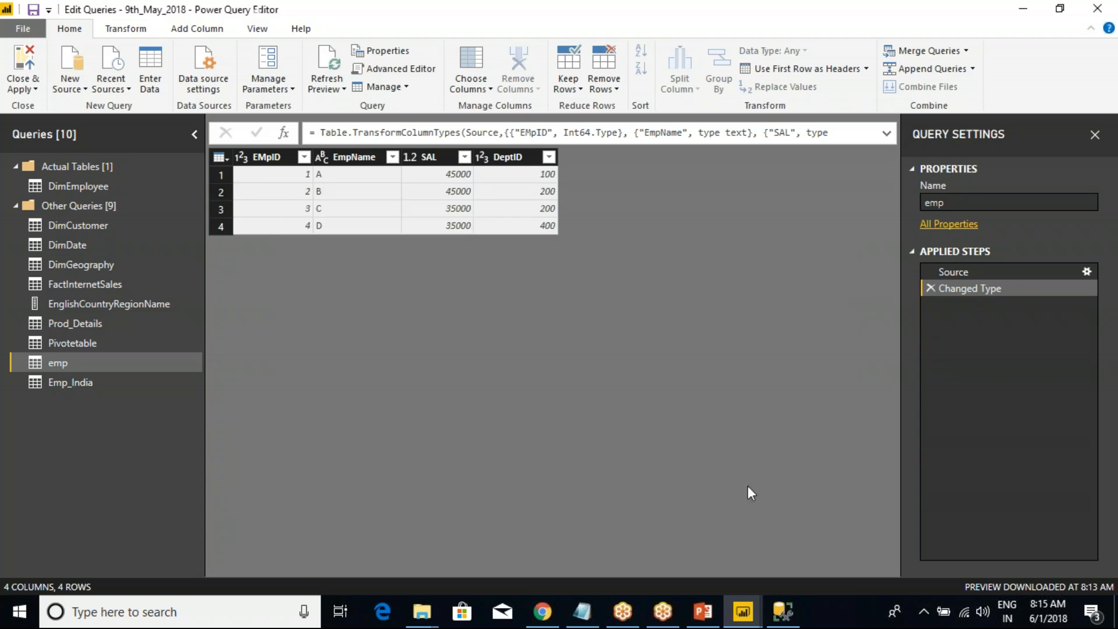
# Append Emp_India to the emp table as a new query using the two-table option.
pyautogui.click(972, 69)
pyautogui.click(969, 107)
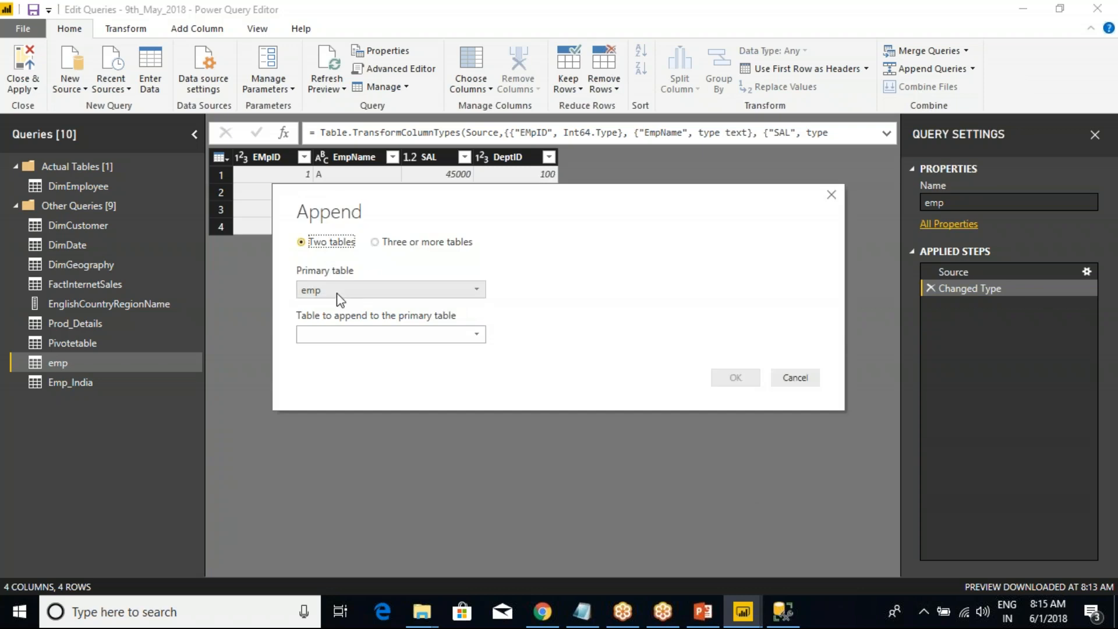
pyautogui.click(345, 336)
pyautogui.click(329, 485)
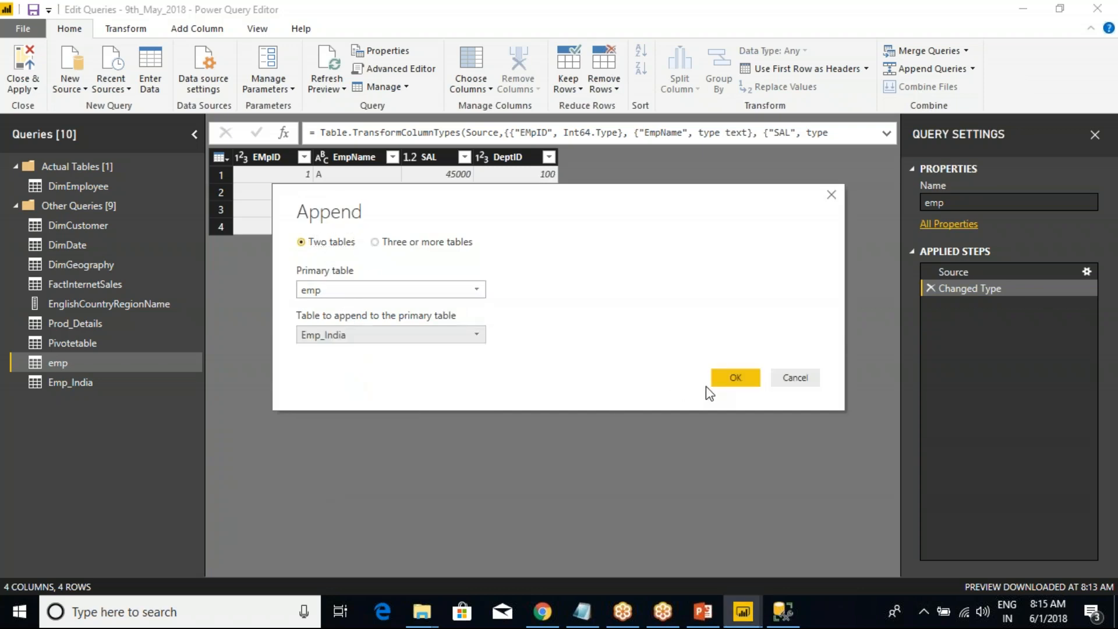
pyautogui.click(733, 379)
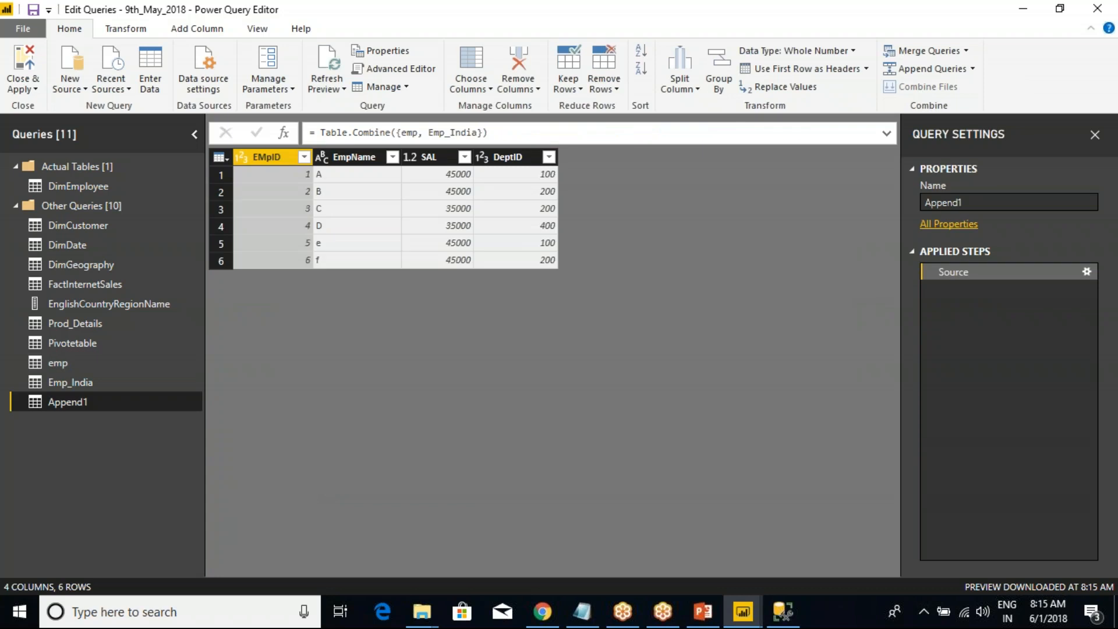
# Rename the new appended query as Emp_Final.
pyautogui.rightClick(68, 400)
pyautogui.click(120, 361)
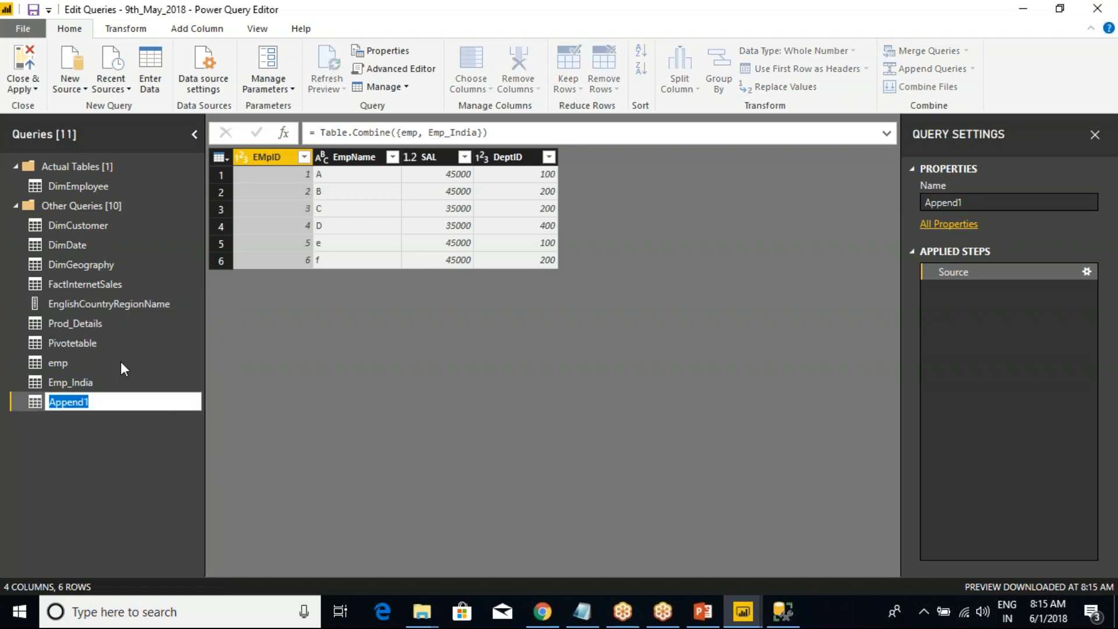
pyautogui.write('Emp_Finallnfo')
pyautogui.press('BackSpace')
pyautogui.press('BackSpace')
pyautogui.press('BackSpace')
pyautogui.press('BackSpace')
pyautogui.press('Return')
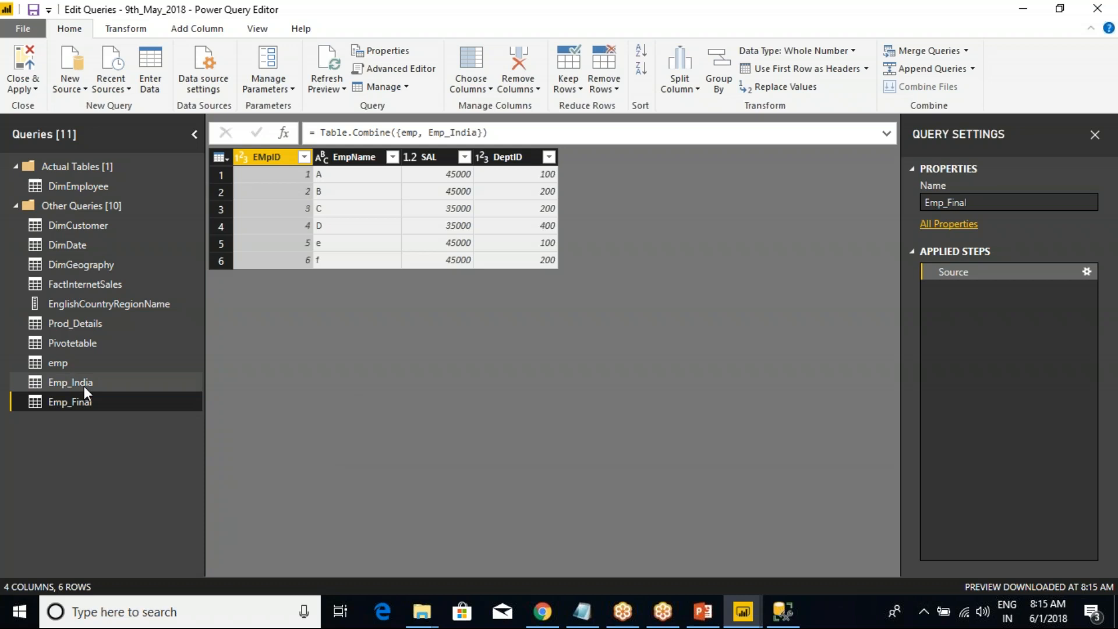
# Review the rows of the emp, Emp_India and Emp_Final queries one after another.
pyautogui.click(60, 365)
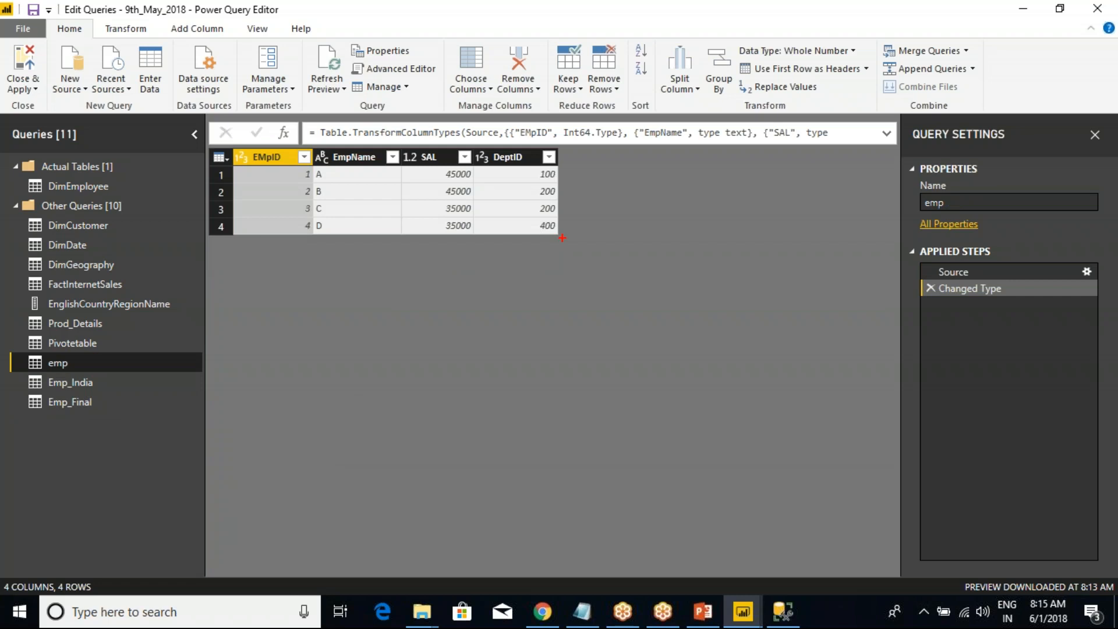
pyautogui.moveTo(552, 150)
pyautogui.mouseDown()
pyautogui.moveTo(757, 222)
pyautogui.moveTo(763, 245)
pyautogui.mouseUp()
pyautogui.moveTo(600, 153); pyautogui.dragTo(602, 230)
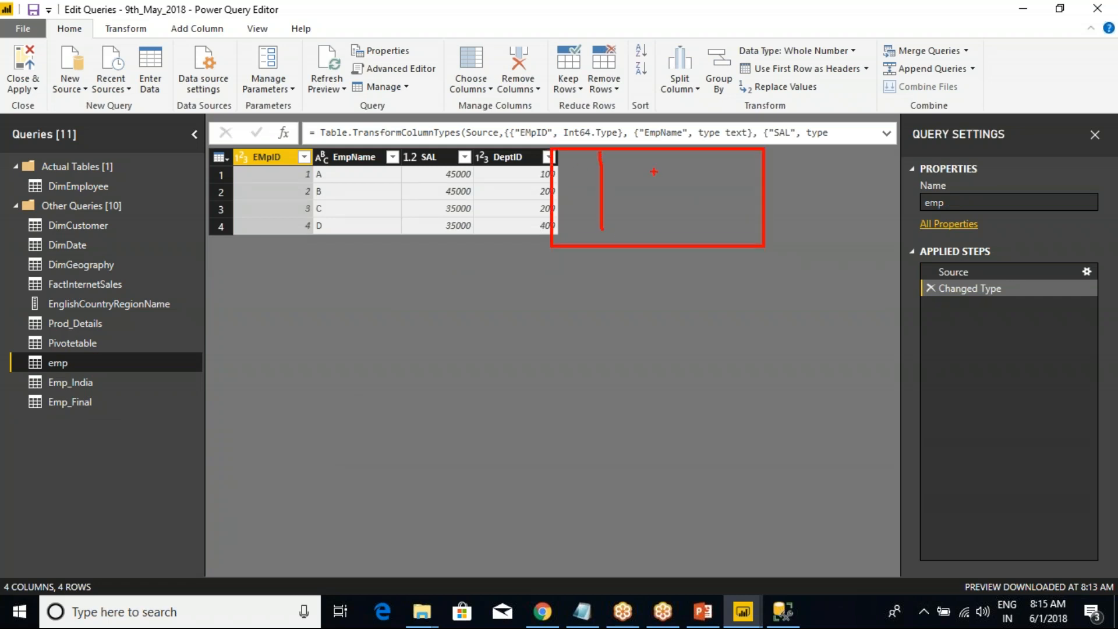
pyautogui.moveTo(669, 144); pyautogui.dragTo(669, 235)
pyautogui.moveTo(579, 168); pyautogui.dragTo(743, 170)
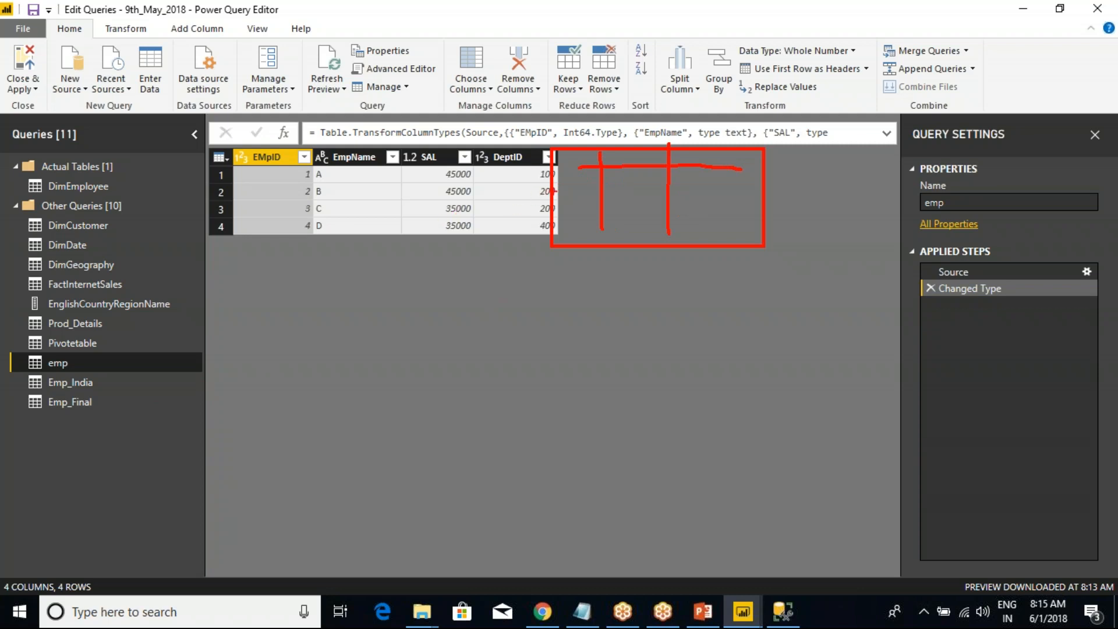
pyautogui.press('Escape')
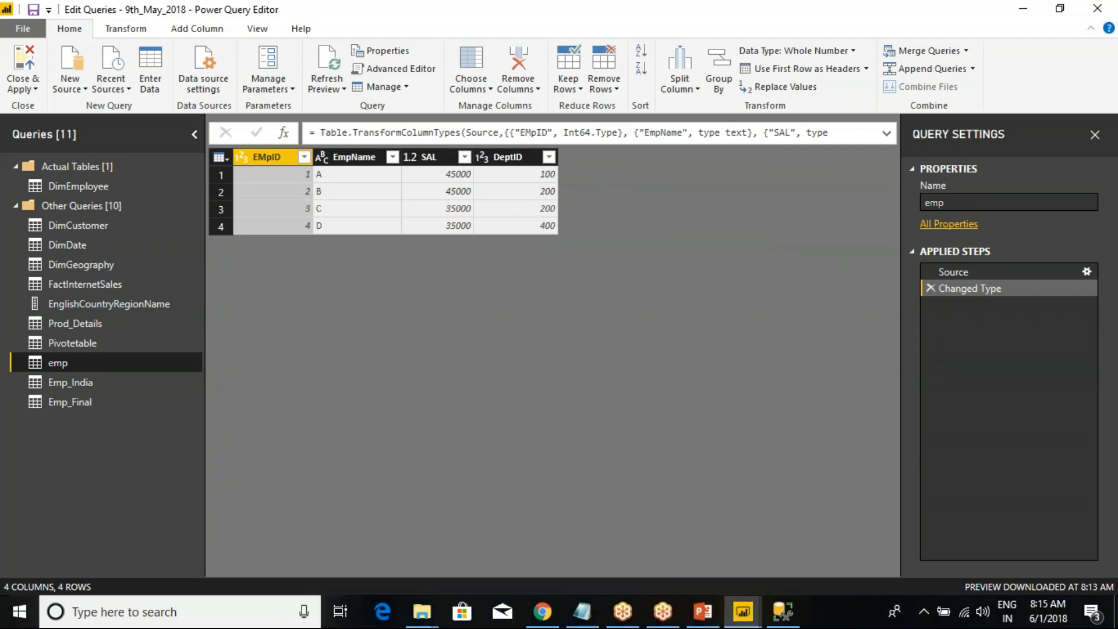
pyautogui.click(77, 381)
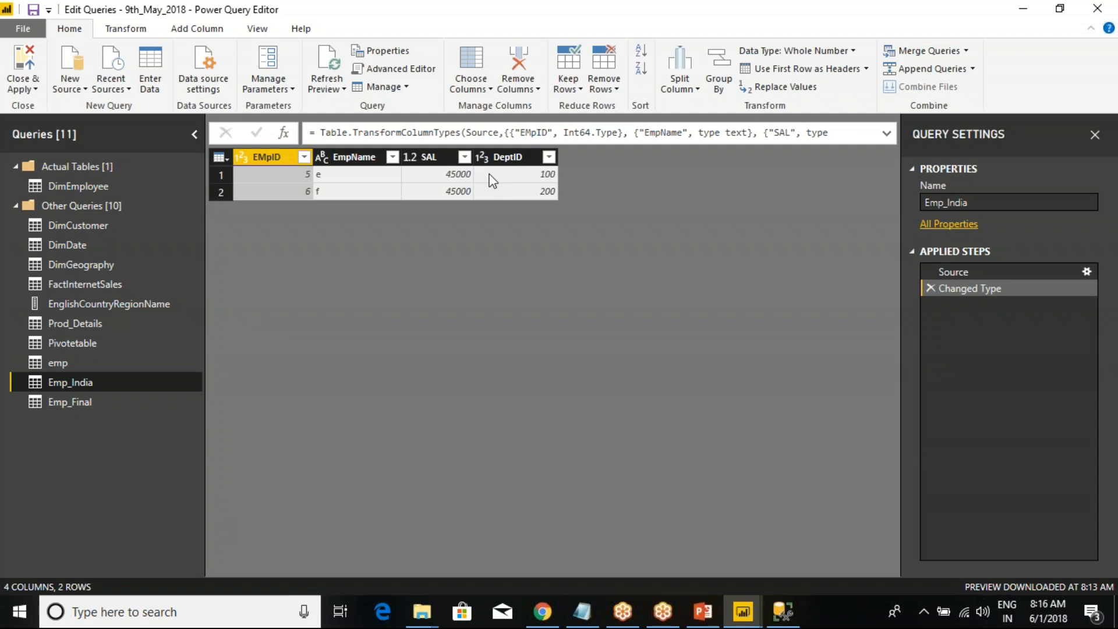
pyautogui.click(79, 403)
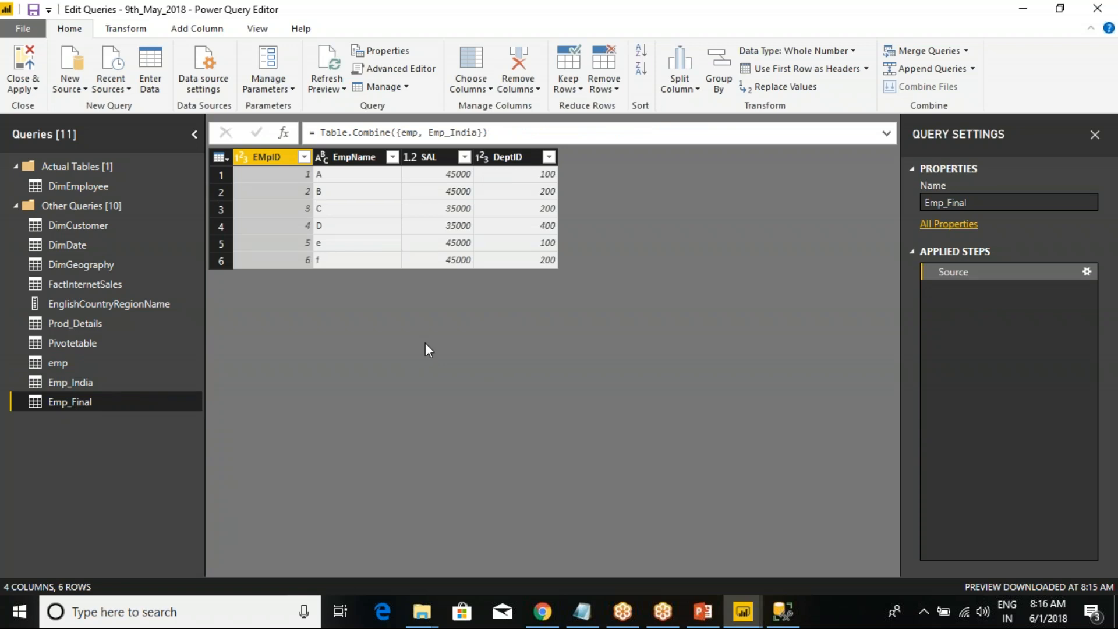
# Compare the column names and data types of emp and Emp_India, and return to the Emp_Final query.
pyautogui.click(58, 365)
pyautogui.click(65, 383)
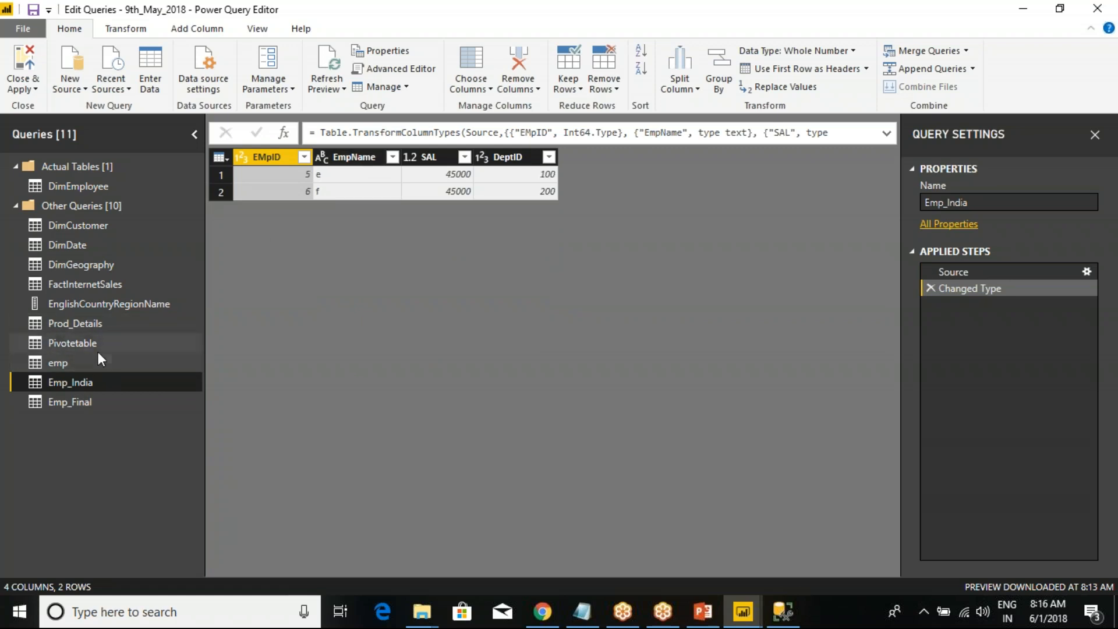
pyautogui.click(67, 364)
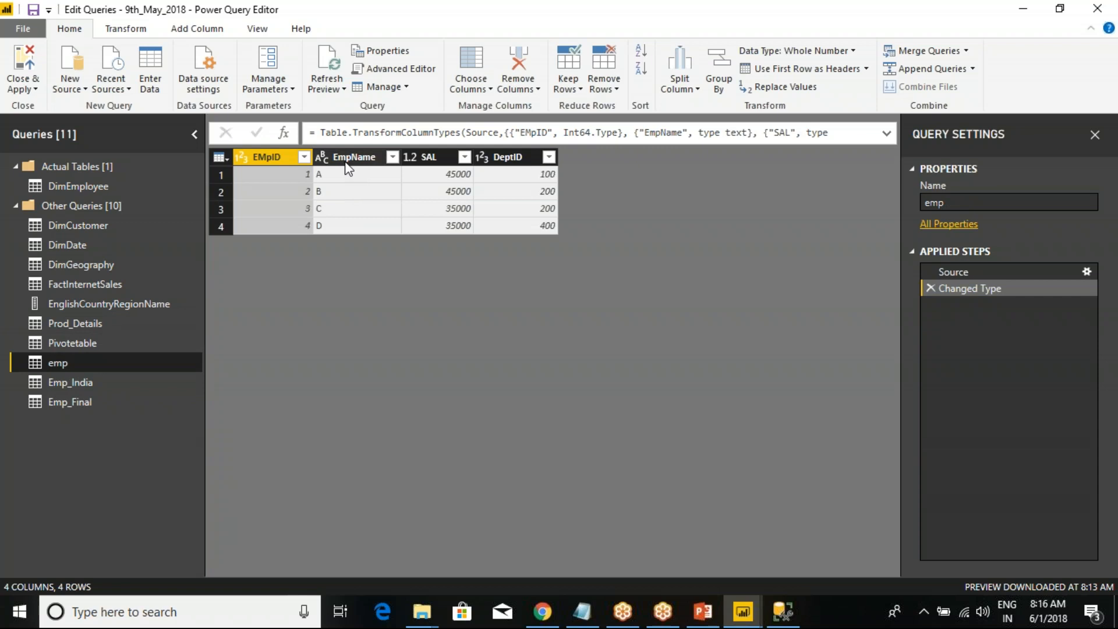
pyautogui.click(81, 381)
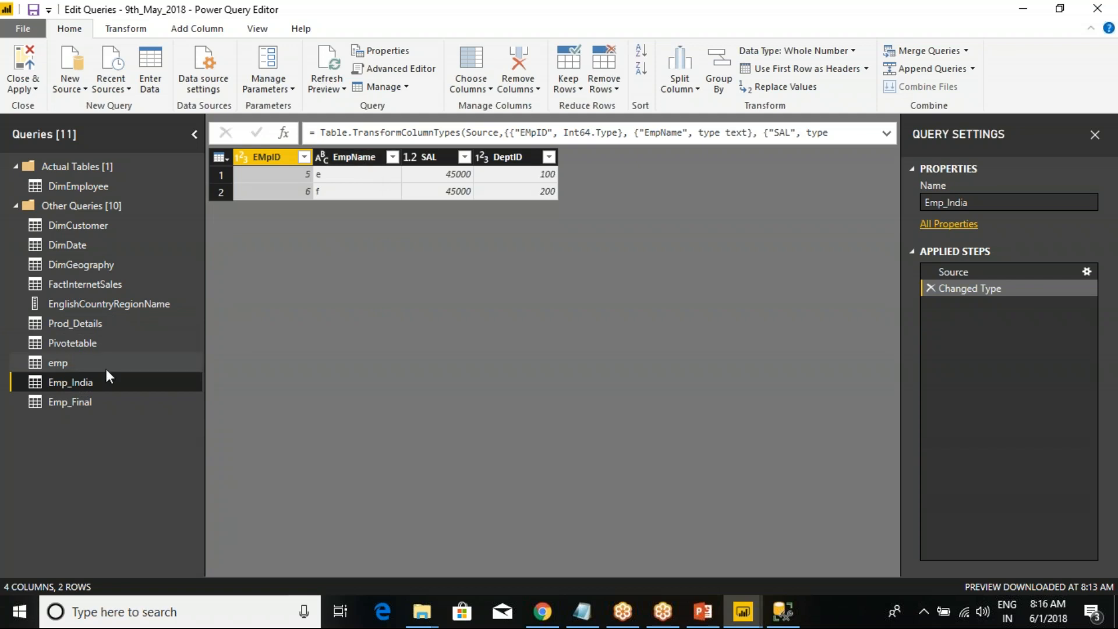
pyautogui.click(65, 363)
pyautogui.click(74, 382)
pyautogui.click(66, 364)
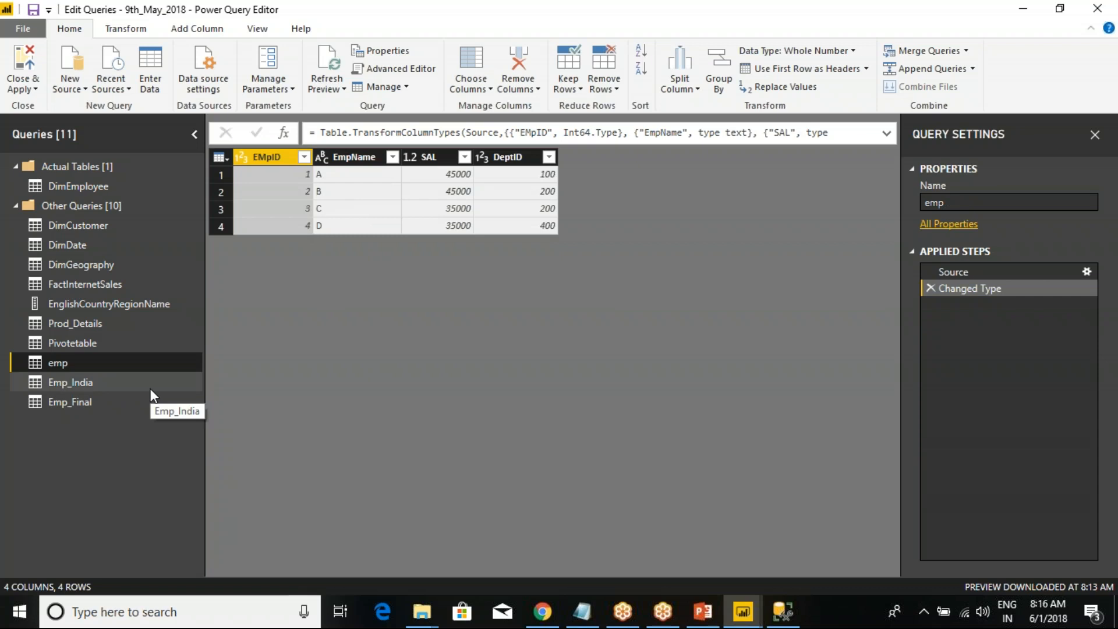
pyautogui.click(82, 407)
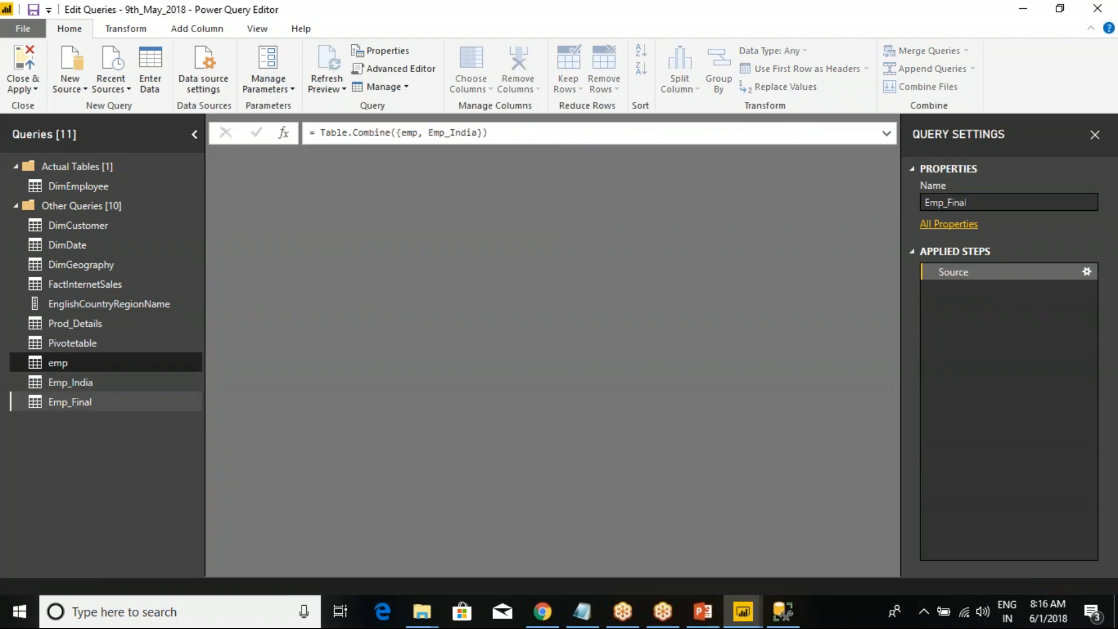
# Switch to the Class Notes file in Notepad and examine the Merge Queries line.
pyautogui.click(598, 611)
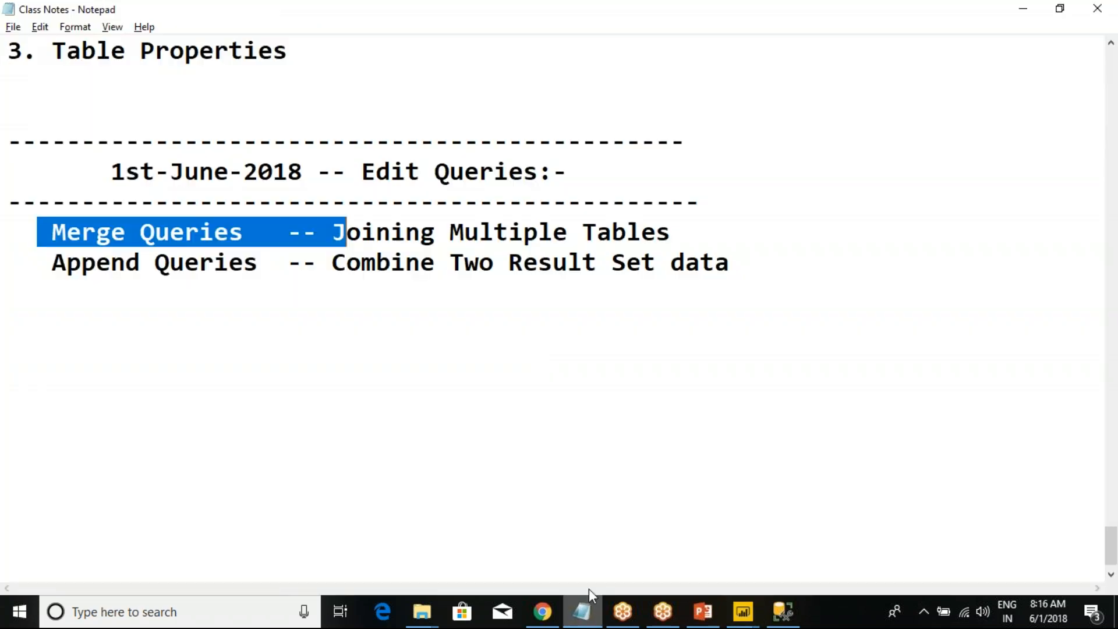
pyautogui.click(487, 328)
pyautogui.moveTo(59, 231); pyautogui.dragTo(259, 229)
pyautogui.click(259, 227)
pyautogui.hotkey('alt', 'Tab')
# In SQL Server Management Studio, make the second SELECT read from Dept and execute it together with the EMP query.
pyautogui.click(782, 613)
pyautogui.hotkey('ctrl', 'r')
pyautogui.click(494, 274)
pyautogui.moveTo(569, 251); pyautogui.dragTo(465, 159)
pyautogui.write('de')
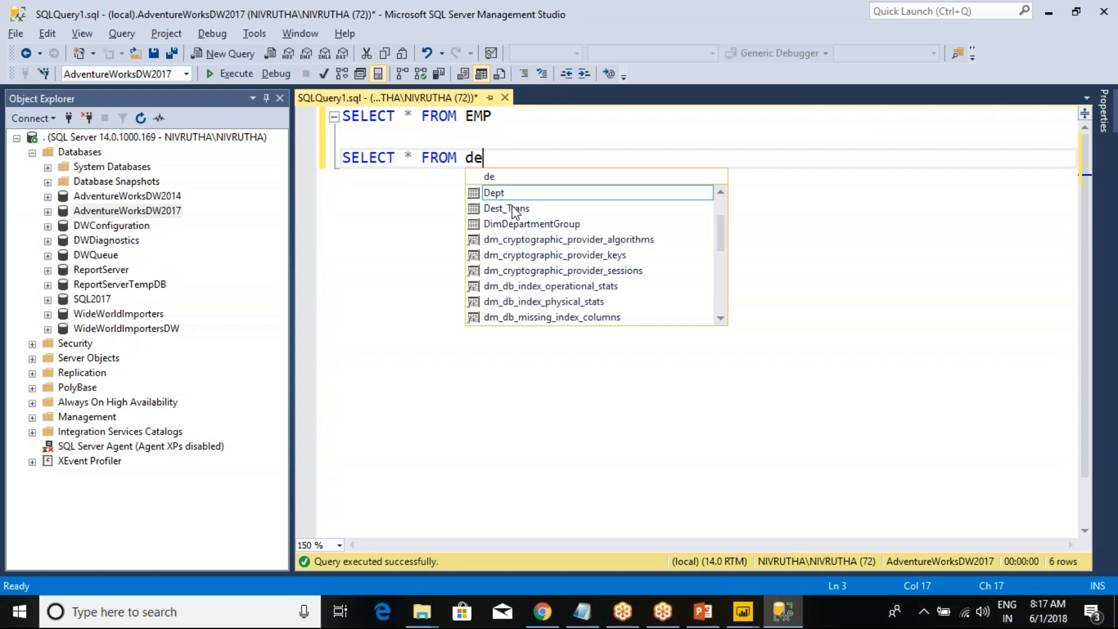
pyautogui.press('Tab')
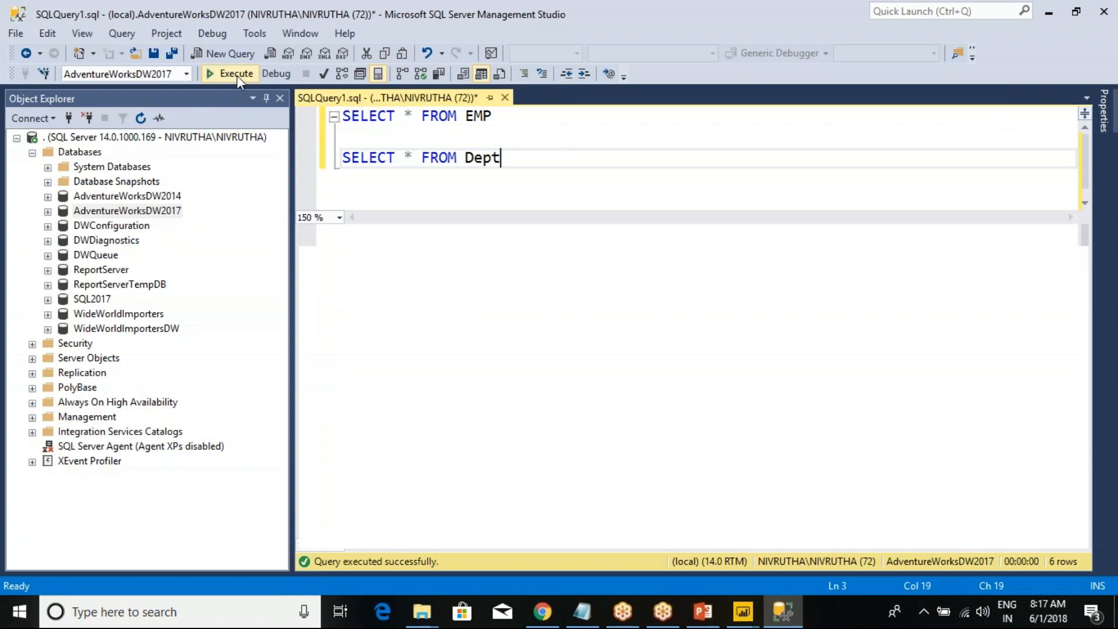
pyautogui.click(236, 74)
# Compare the columns and rows of the EMP and Dept result grids.
pyautogui.click(314, 255)
pyautogui.click(308, 414)
pyautogui.click(438, 300)
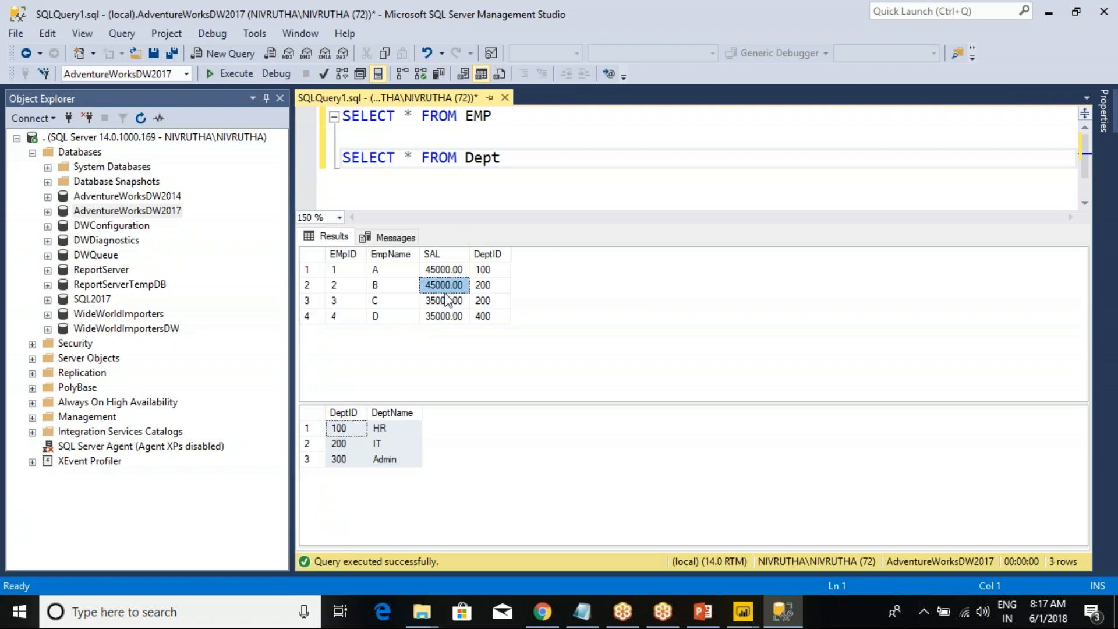
pyautogui.click(482, 274)
pyautogui.moveTo(482, 286); pyautogui.dragTo(363, 325)
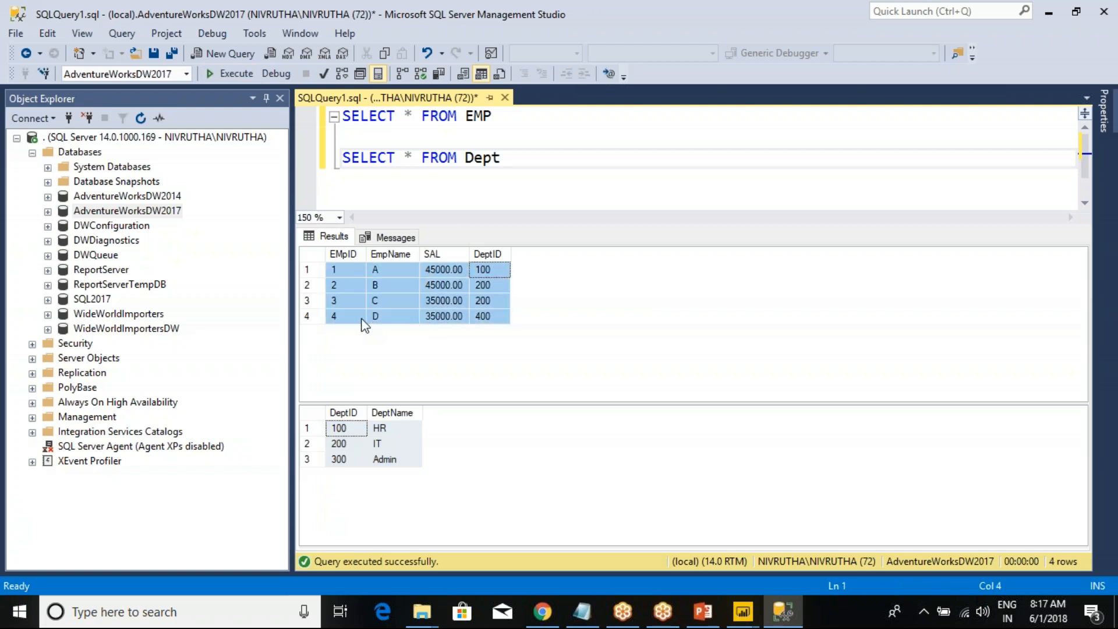
pyautogui.click(342, 317)
pyautogui.moveTo(337, 269); pyautogui.dragTo(487, 321)
pyautogui.moveTo(347, 431); pyautogui.dragTo(391, 461)
# Try to combine the EMP and Dept queries with union all and execute the statement.
pyautogui.click(379, 138)
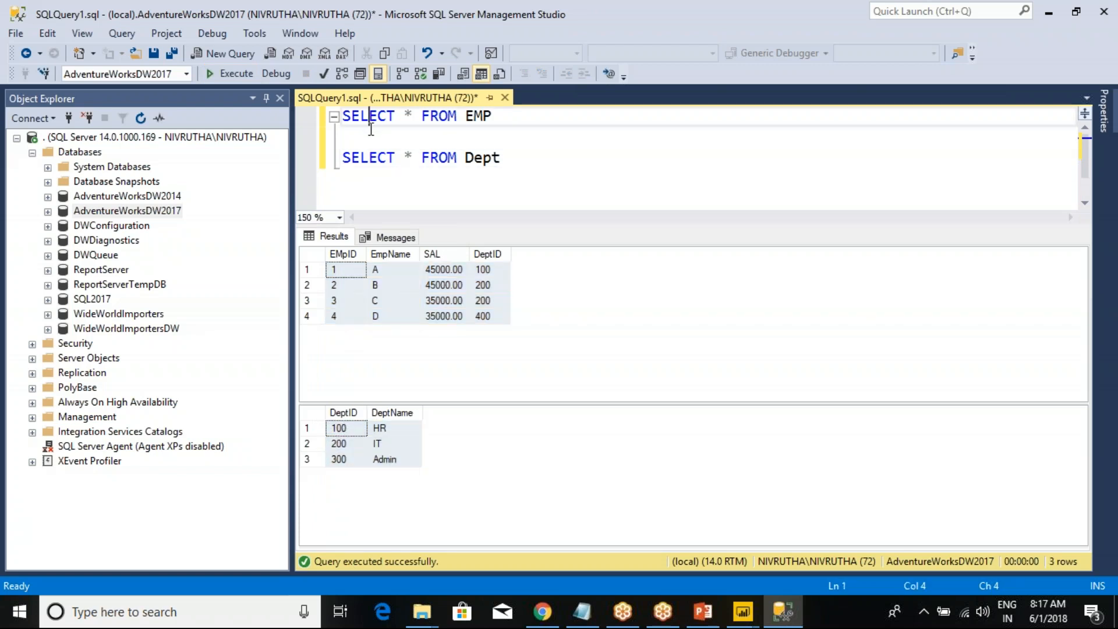
pyautogui.write('union')
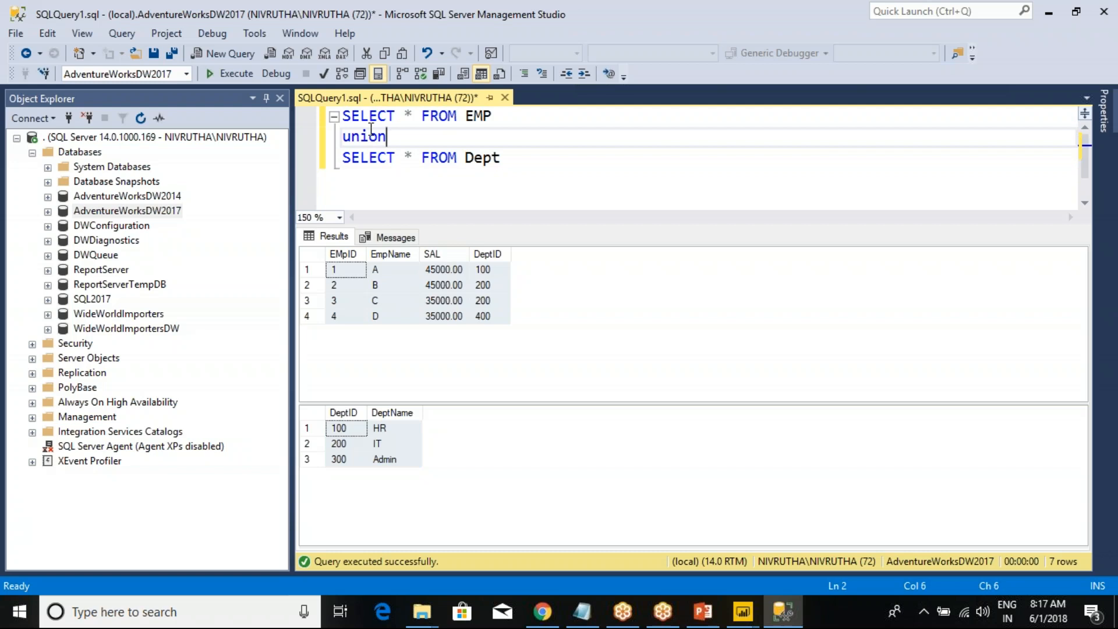
pyautogui.write(' all')
pyautogui.press('F5')
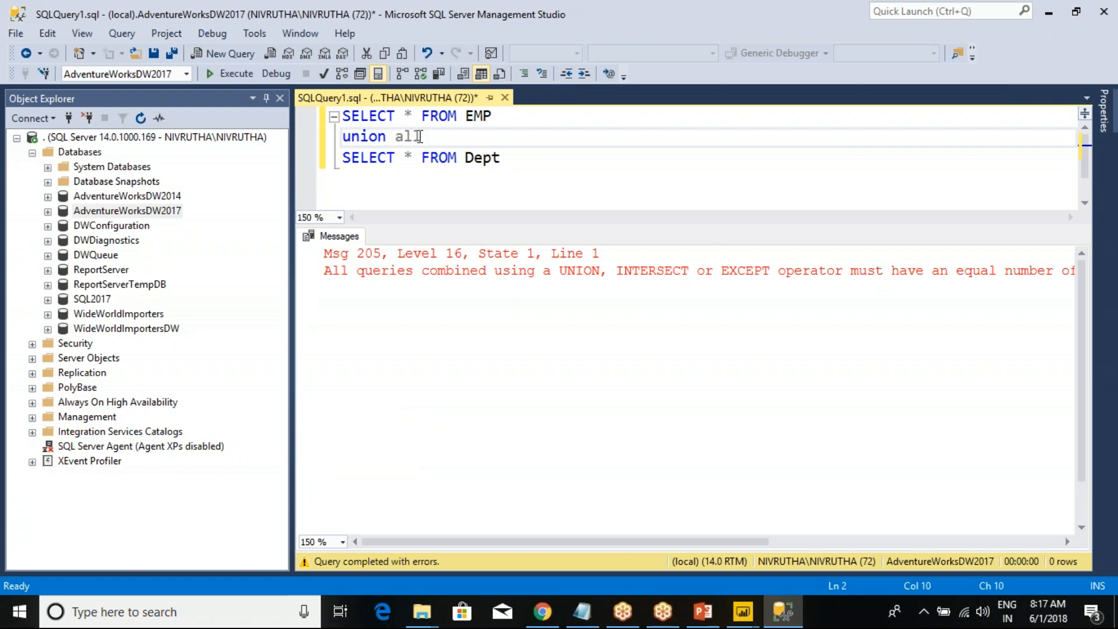
# Remove the union all line and execute the EMP and Dept SELECT statements as separate queries.
pyautogui.moveTo(420, 136); pyautogui.dragTo(304, 138)
pyautogui.press('Delete')
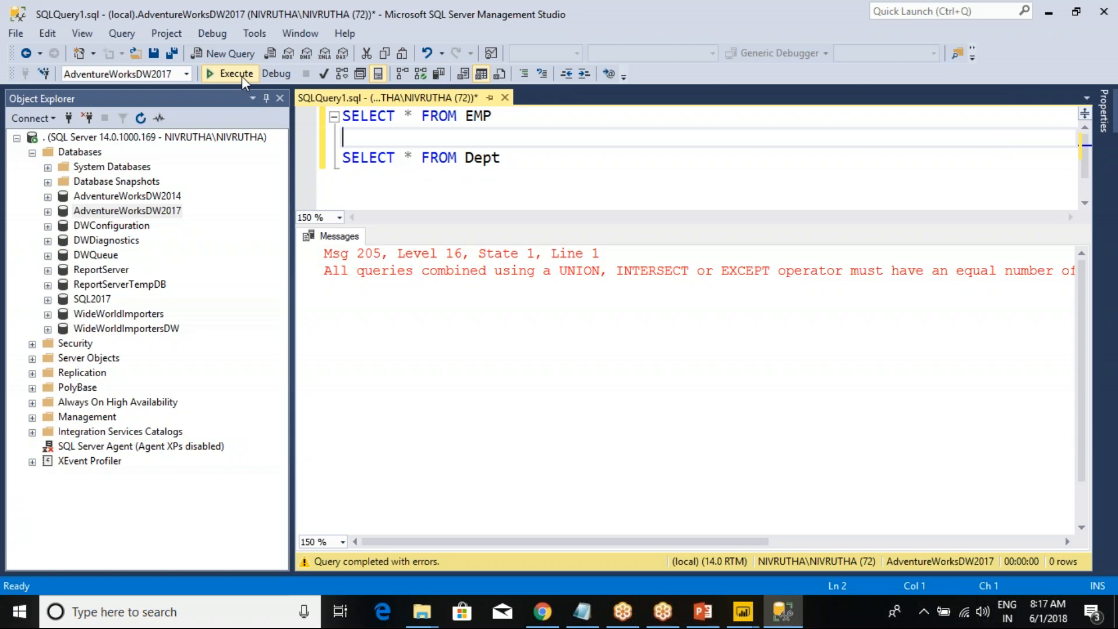
pyautogui.click(238, 74)
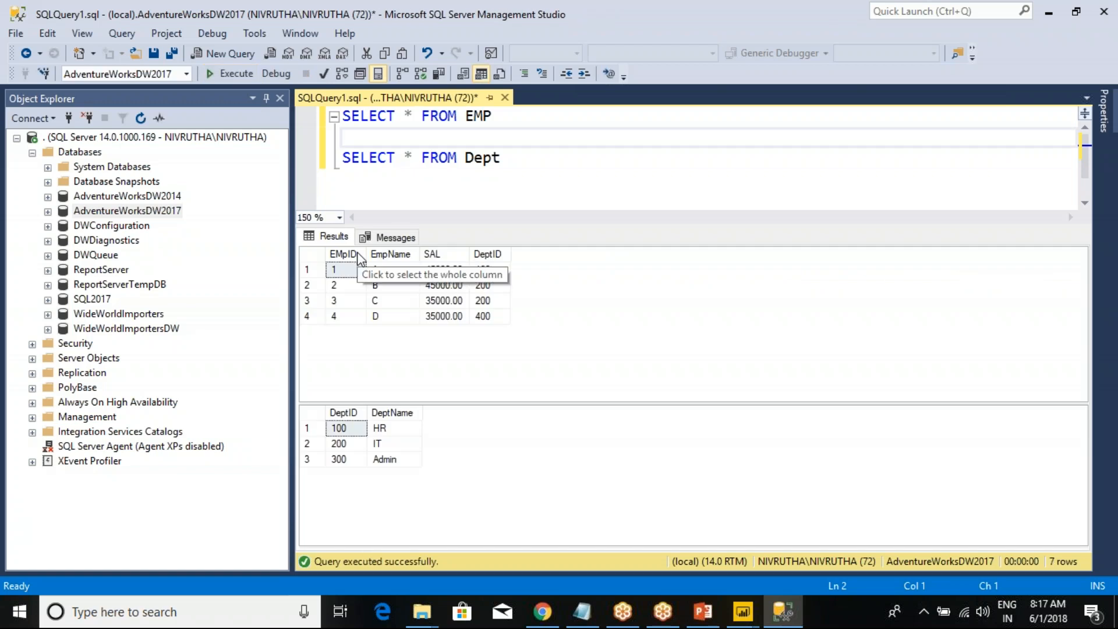
pyautogui.click(395, 182)
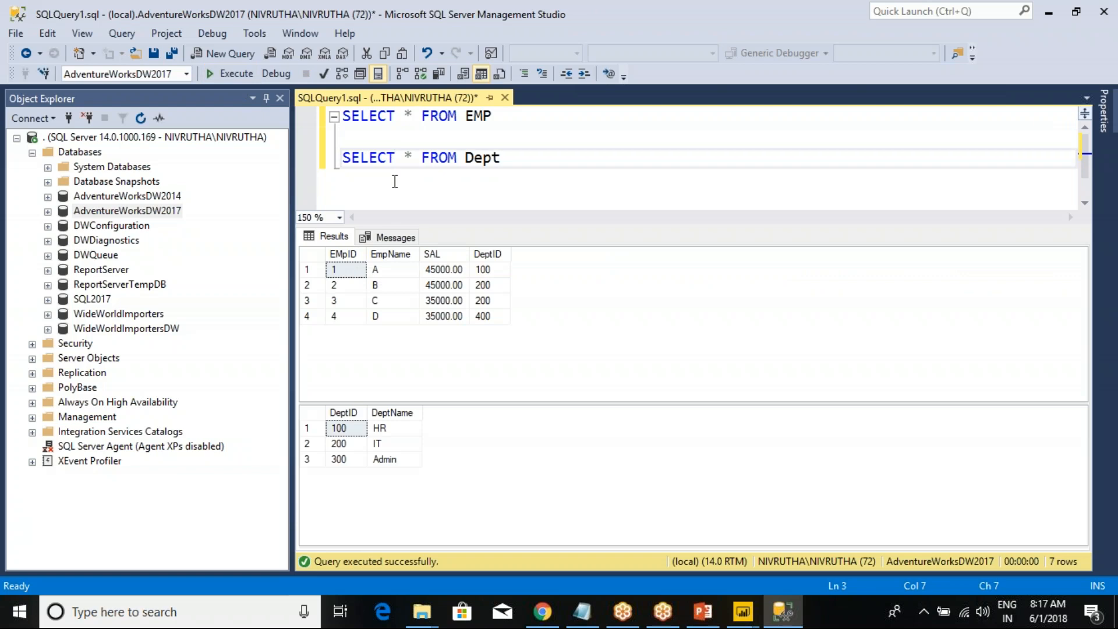
pyautogui.click(236, 75)
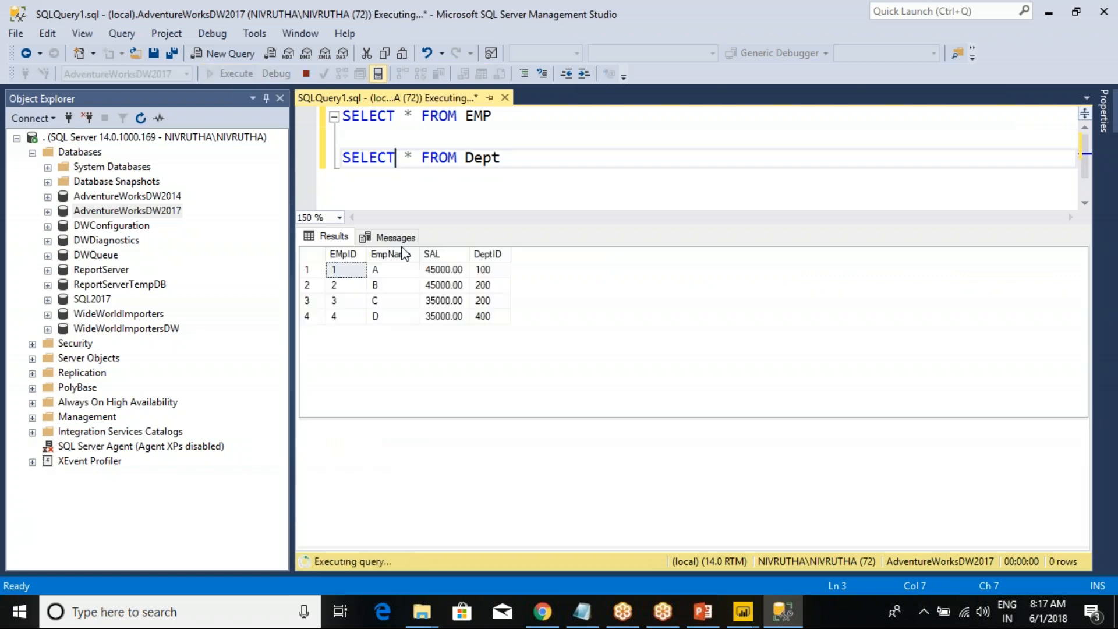
pyautogui.click(312, 254)
# Add a note below the two queries reading "OutPut:-" with "EmpName ,DeptName" beneath it.
pyautogui.click(512, 183)
pyautogui.press('Return')
pyautogui.press('Return')
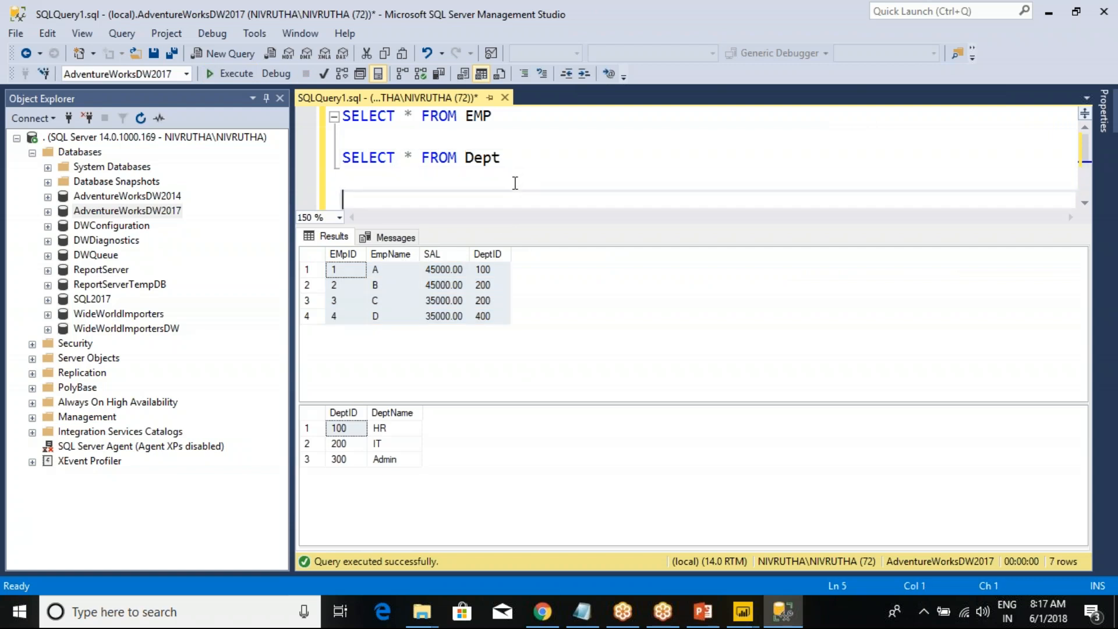
pyautogui.hotkey('ctrl', 'r')
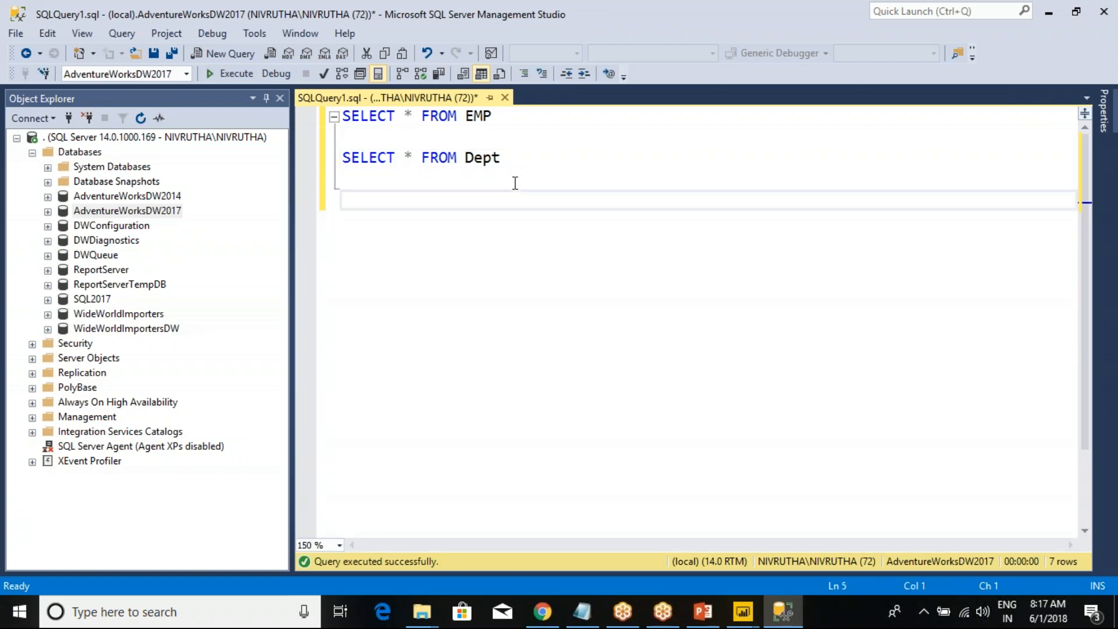
pyautogui.write('OutPut:-')
pyautogui.press('Return')
pyautogui.press('Return')
pyautogui.write('Emp')
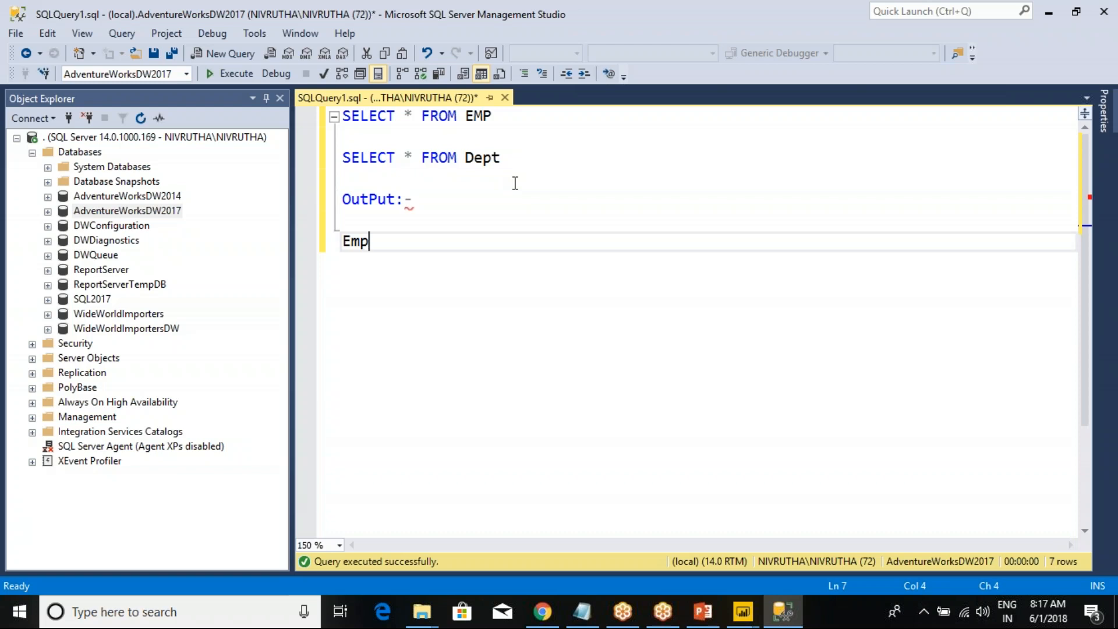
pyautogui.write('Name ,DeptName')
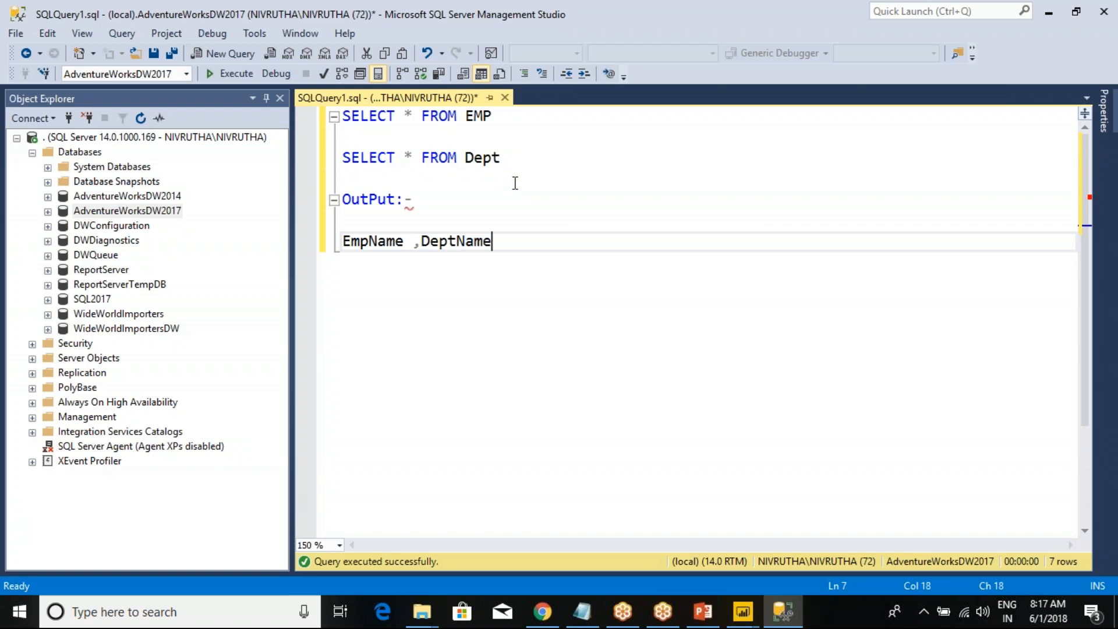
# Locate the EmpName, DeptName and DeptID columns in the EMP and Dept result grids.
pyautogui.hotkey('ctrl', 'r')
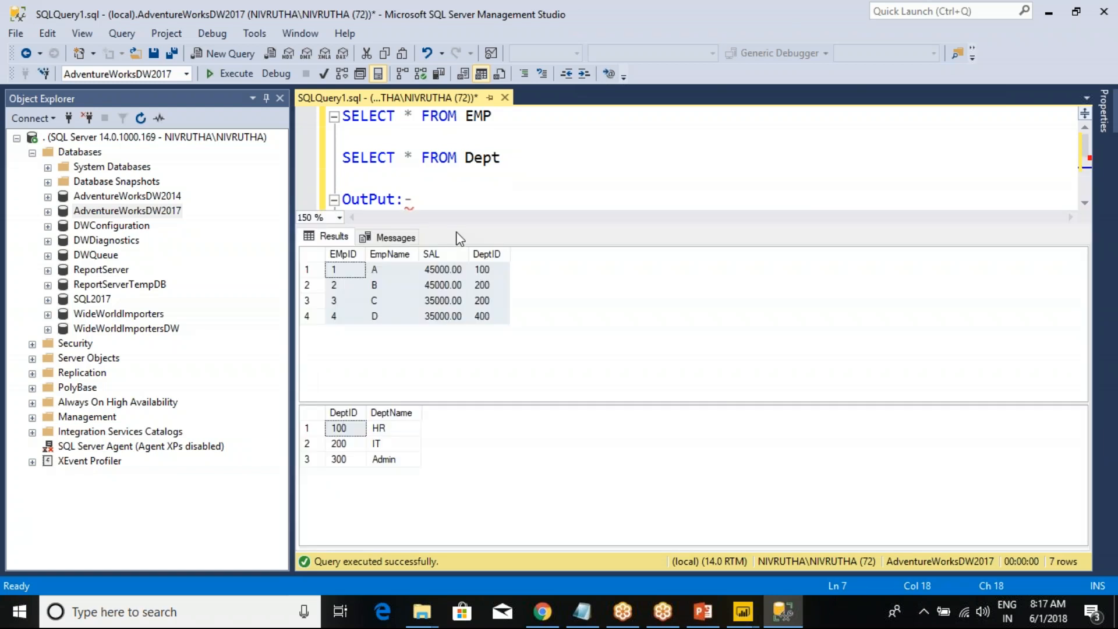
pyautogui.click(462, 186)
pyautogui.scroll(-1, 461, 186)
pyautogui.scroll(-1, 462, 186)
pyautogui.click(387, 255)
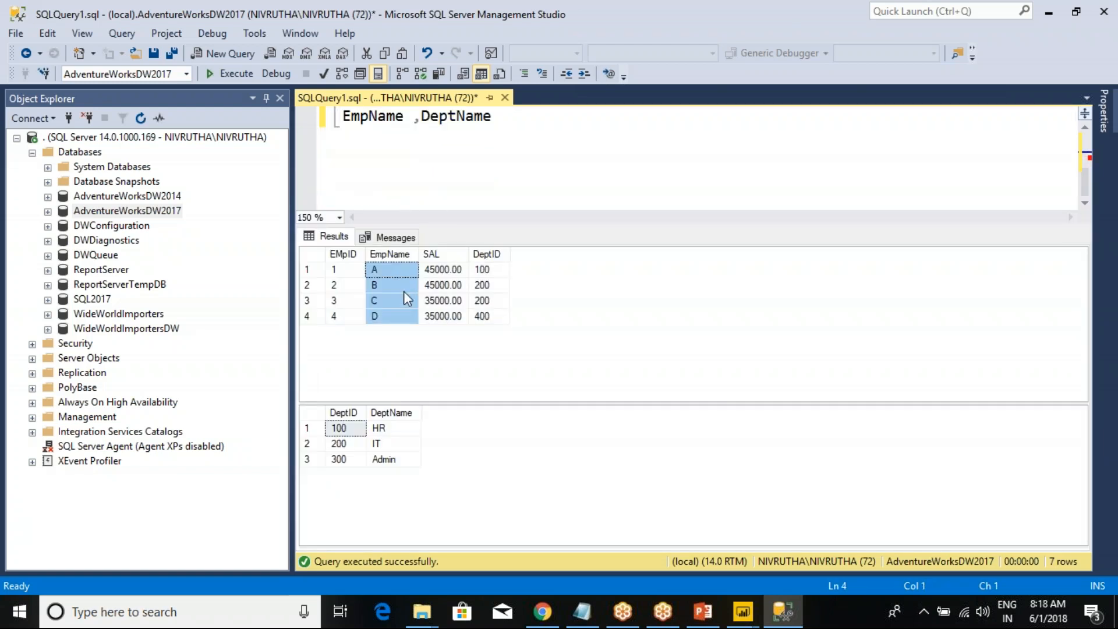
pyautogui.click(392, 412)
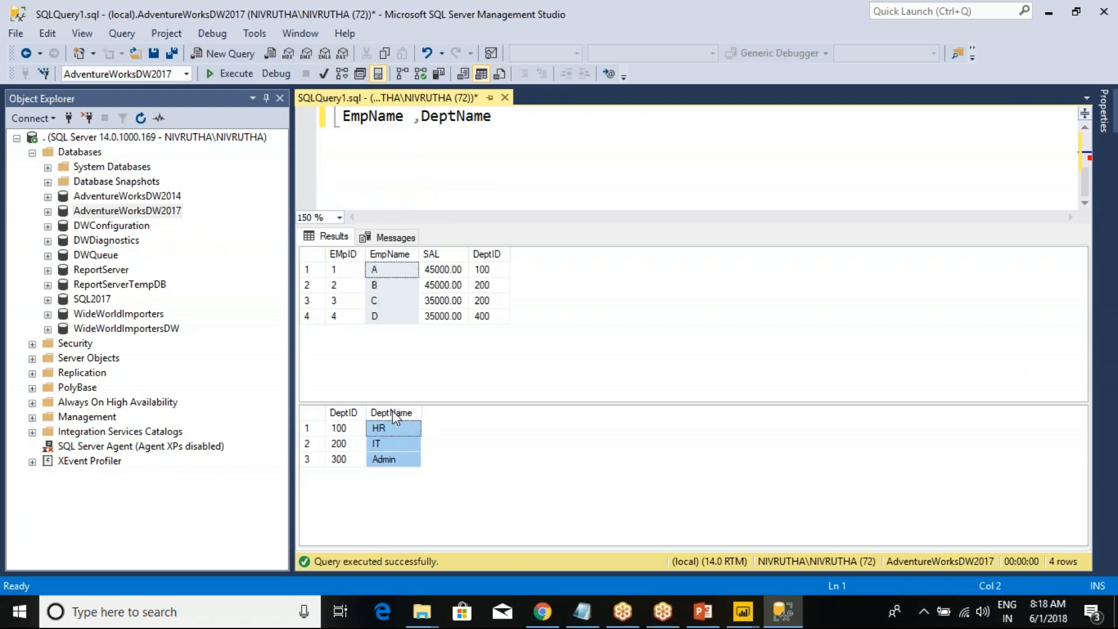
pyautogui.click(409, 254)
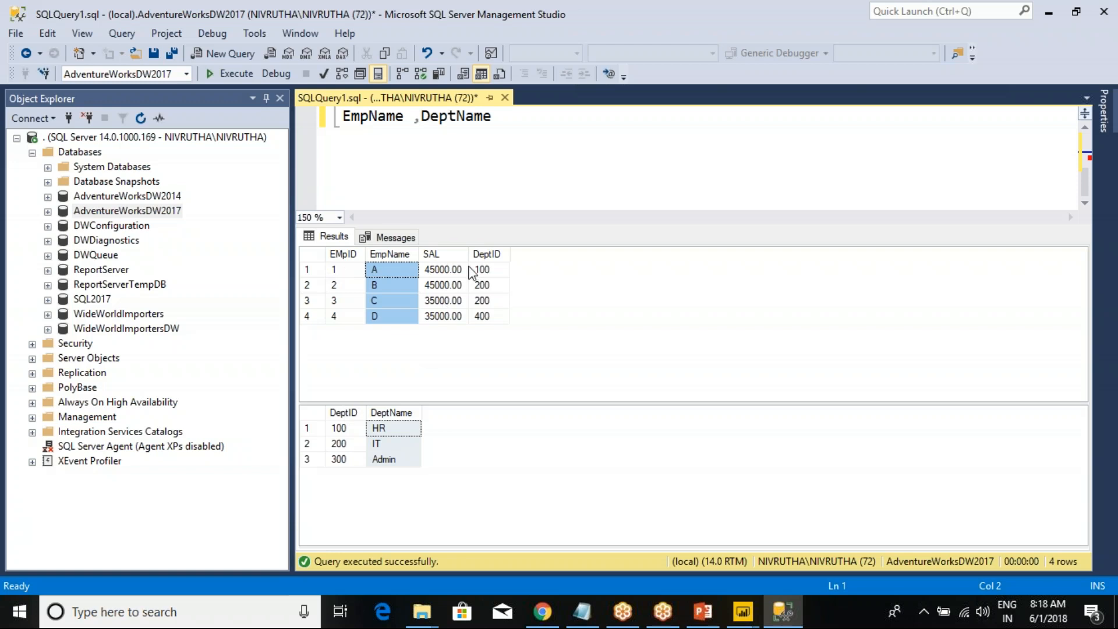
pyautogui.click(482, 257)
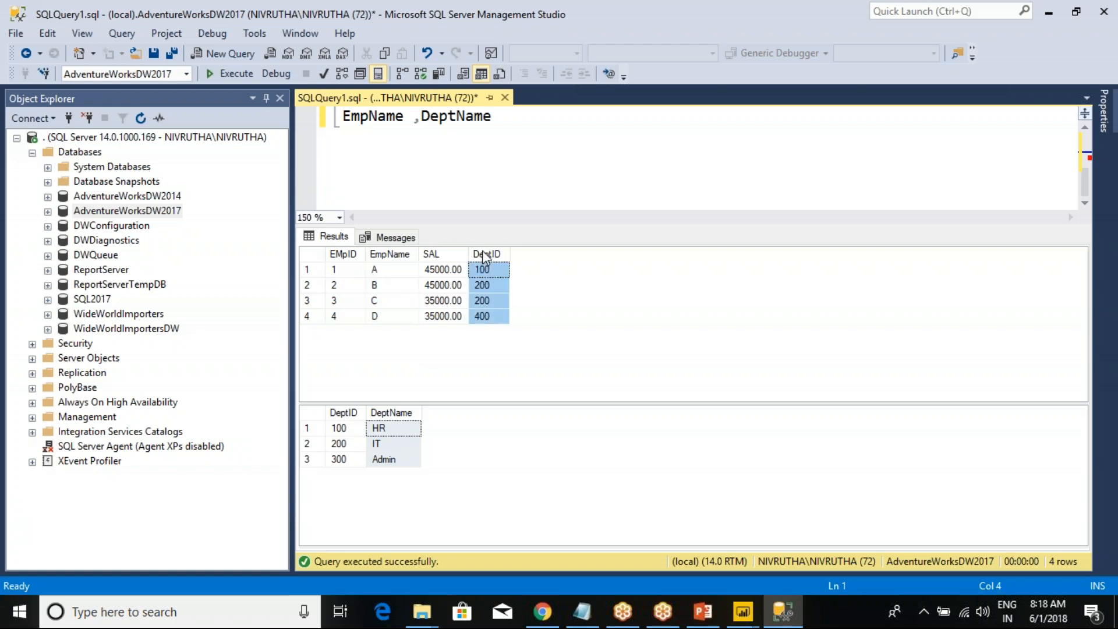
# Mark up the shared DeptID columns of both grids with a connecting line, and circle employee A and department HR.
pyautogui.hotkey('ctrl', '2')
pyautogui.moveTo(468, 238); pyautogui.dragTo(529, 324)
pyautogui.moveTo(314, 398)
pyautogui.mouseDown()
pyautogui.moveTo(341, 414)
pyautogui.moveTo(362, 479)
pyautogui.mouseUp()
pyautogui.moveTo(358, 408)
pyautogui.mouseDown()
pyautogui.moveTo(490, 304)
pyautogui.moveTo(502, 318)
pyautogui.mouseUp()
pyautogui.moveTo(321, 428); pyautogui.dragTo(325, 409)
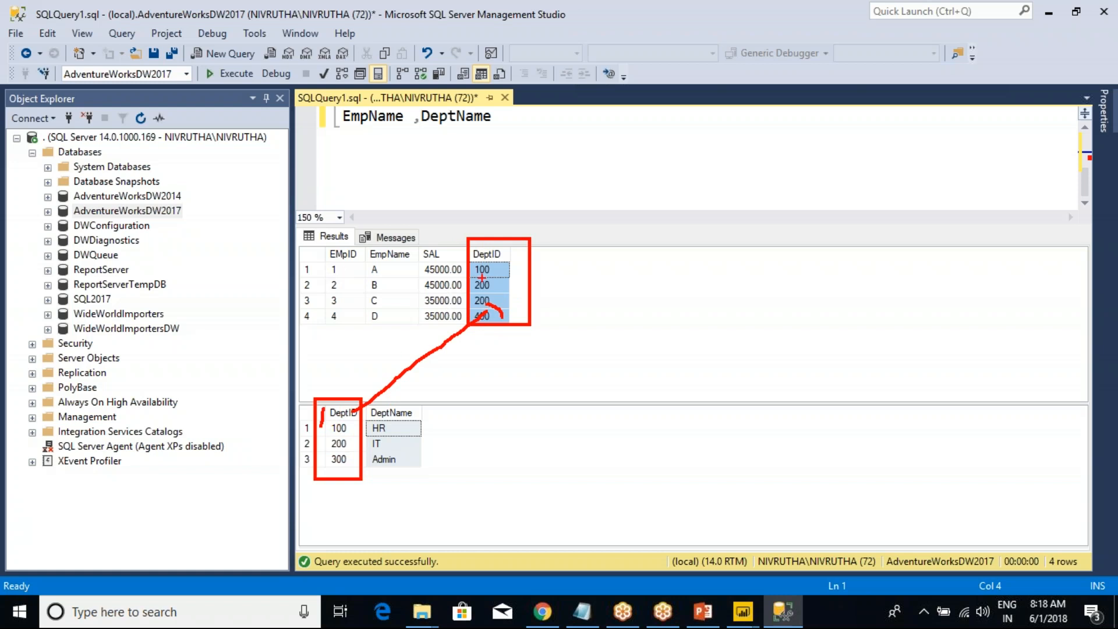
pyautogui.moveTo(497, 269); pyautogui.dragTo(510, 262)
pyautogui.moveTo(379, 258)
pyautogui.mouseDown()
pyautogui.moveTo(375, 282)
pyautogui.moveTo(384, 262)
pyautogui.mouseUp()
pyautogui.moveTo(384, 422)
pyautogui.mouseDown()
pyautogui.moveTo(364, 430)
pyautogui.moveTo(399, 425)
pyautogui.moveTo(382, 424)
pyautogui.mouseUp()
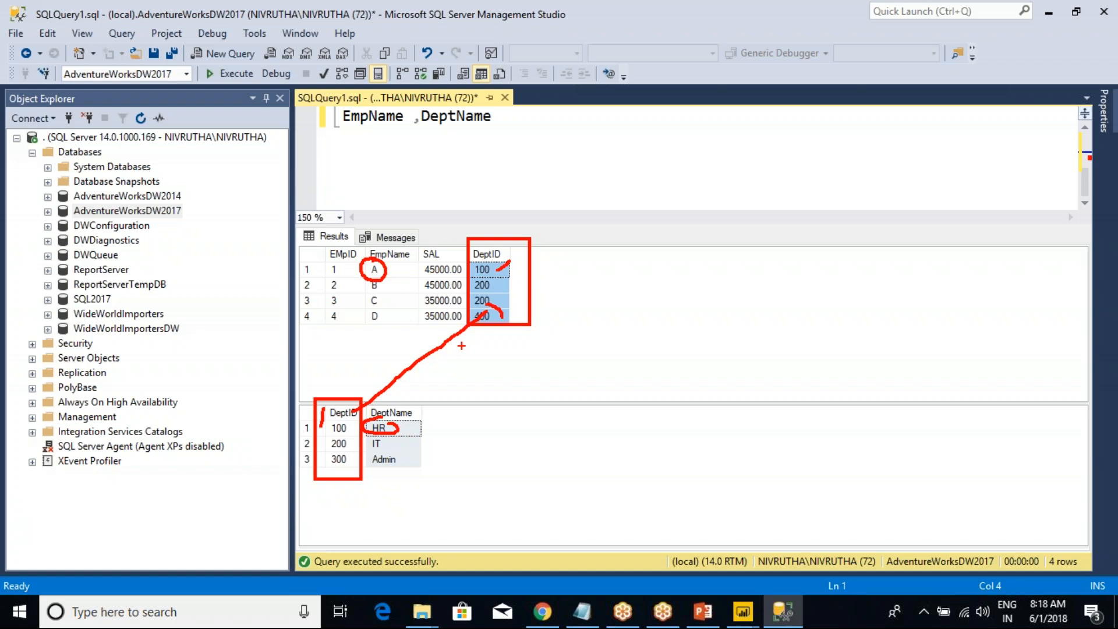
pyautogui.press('Escape')
# Below the note, begin a new SELECT query with the clause FROM EMP INNER JOIN DEPT.
pyautogui.click(497, 194)
pyautogui.hotkey('ctrl', 'r')
pyautogui.scroll(2, 481, 190)
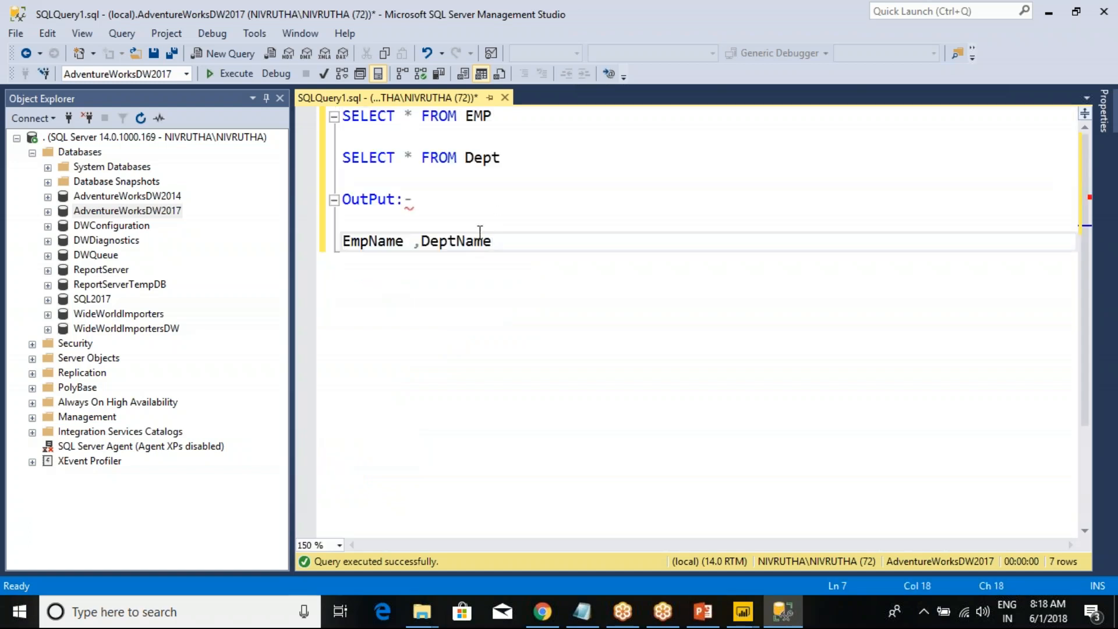
pyautogui.click(520, 285)
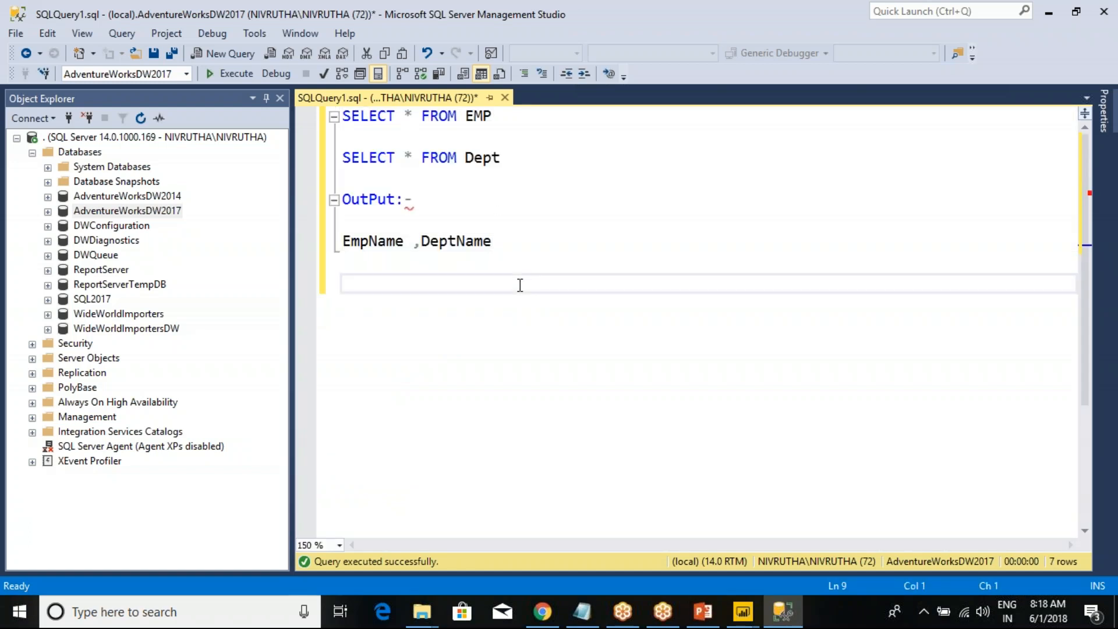
pyautogui.write('SELECT')
pyautogui.press('Return')
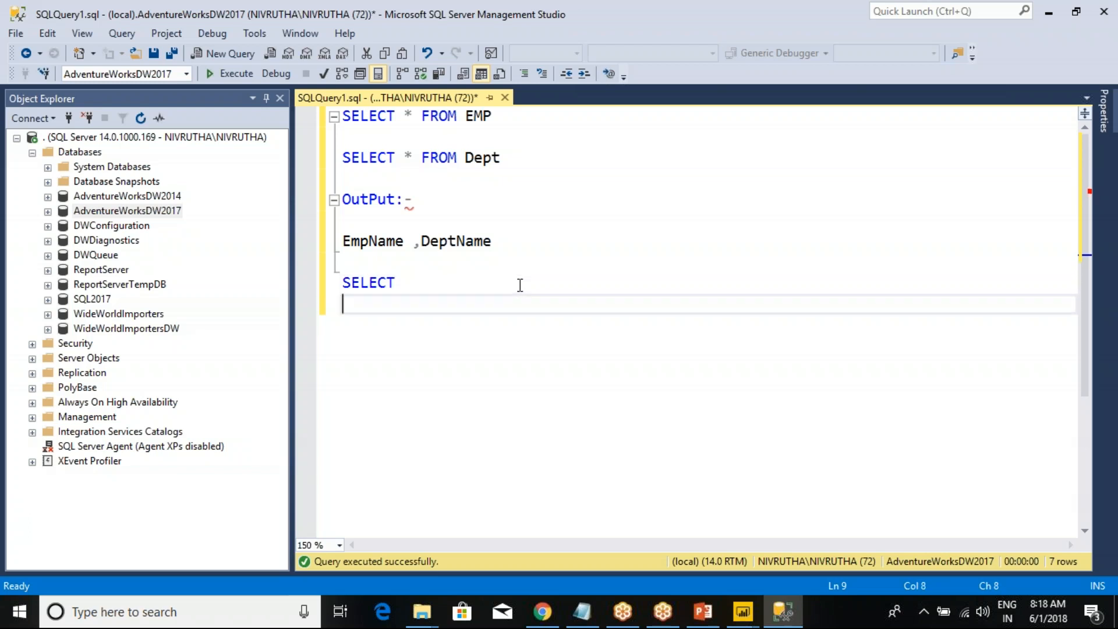
pyautogui.write('FROM EMP AS')
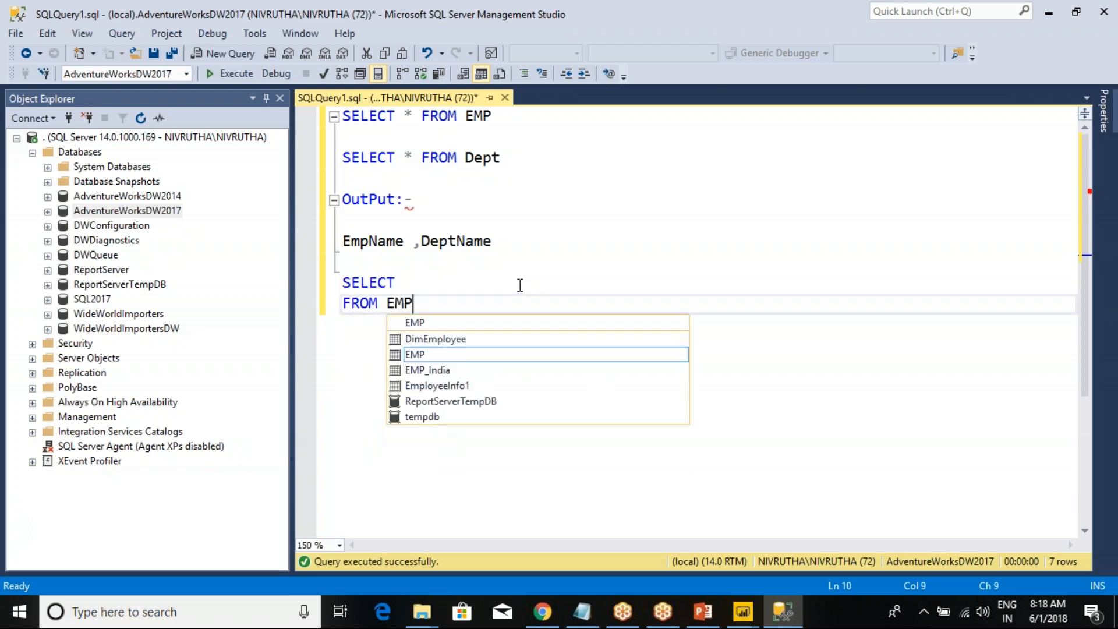
pyautogui.press('BackSpace')
pyautogui.press('BackSpace')
pyautogui.press('BackSpace')
pyautogui.write('INNER J')
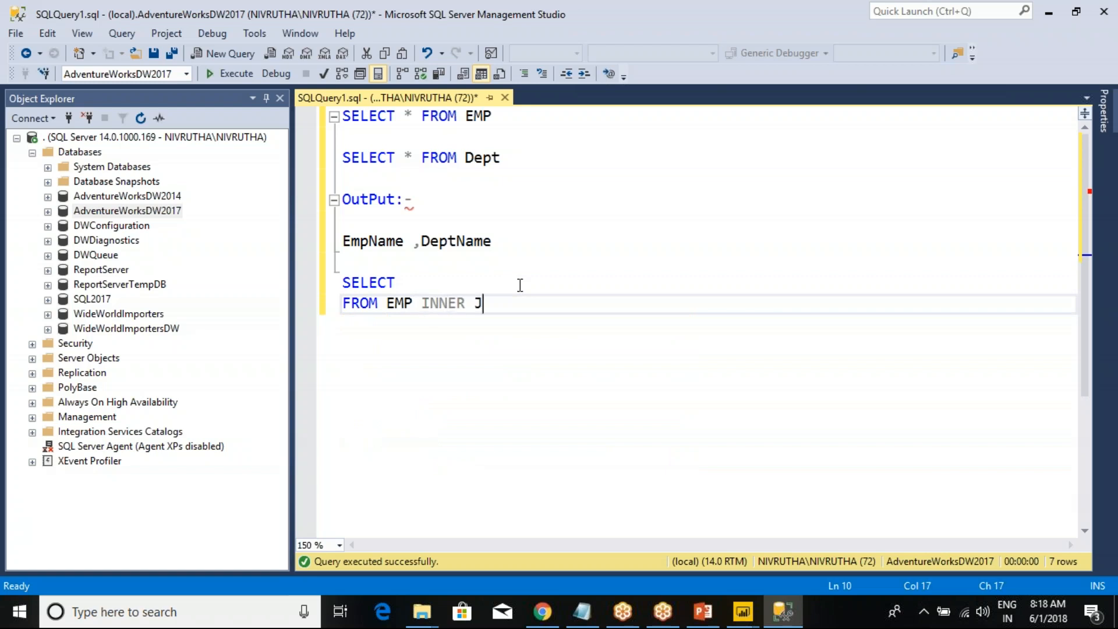
pyautogui.write('OIN DEPT ')
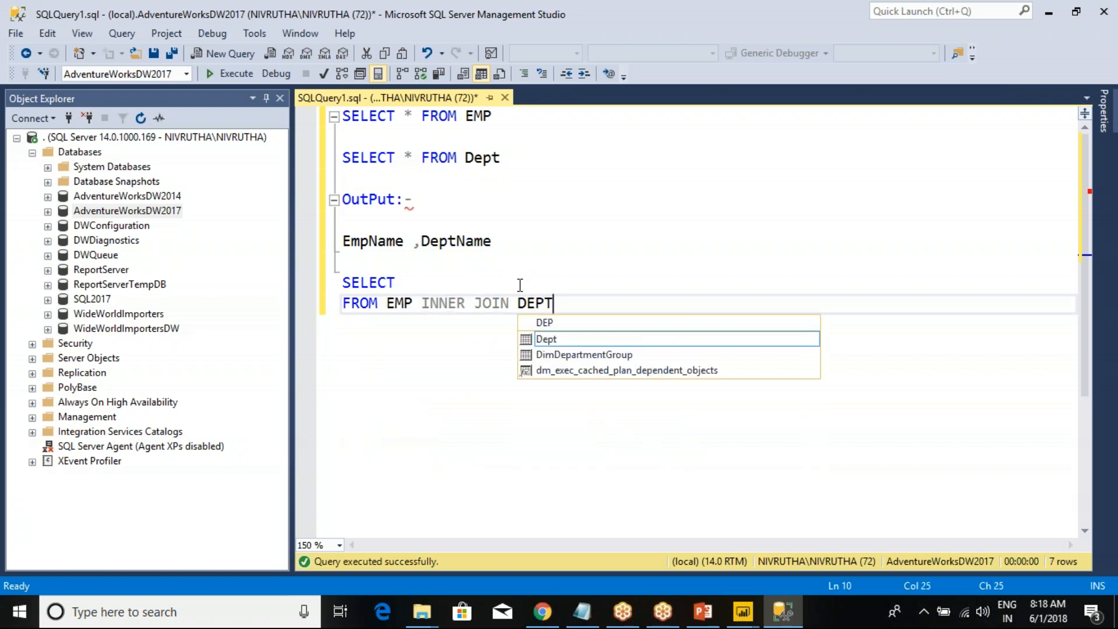
# Add the join condition ON EMP.DeptID=DEPT.DeptID to the inner join query.
pyautogui.write('ON EMP')
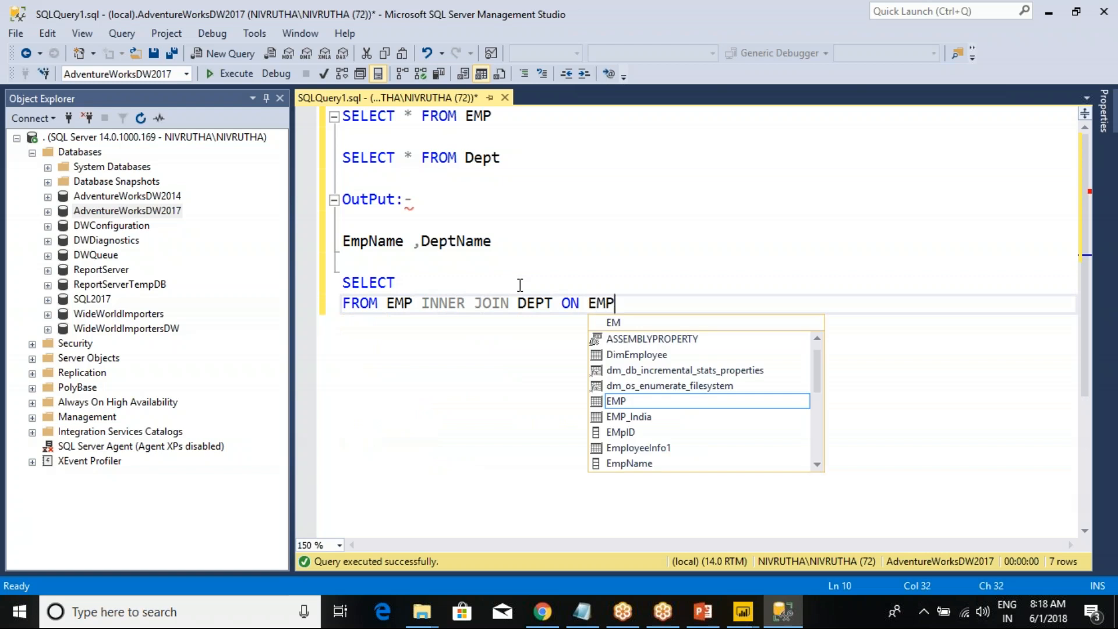
pyautogui.write('.DEP')
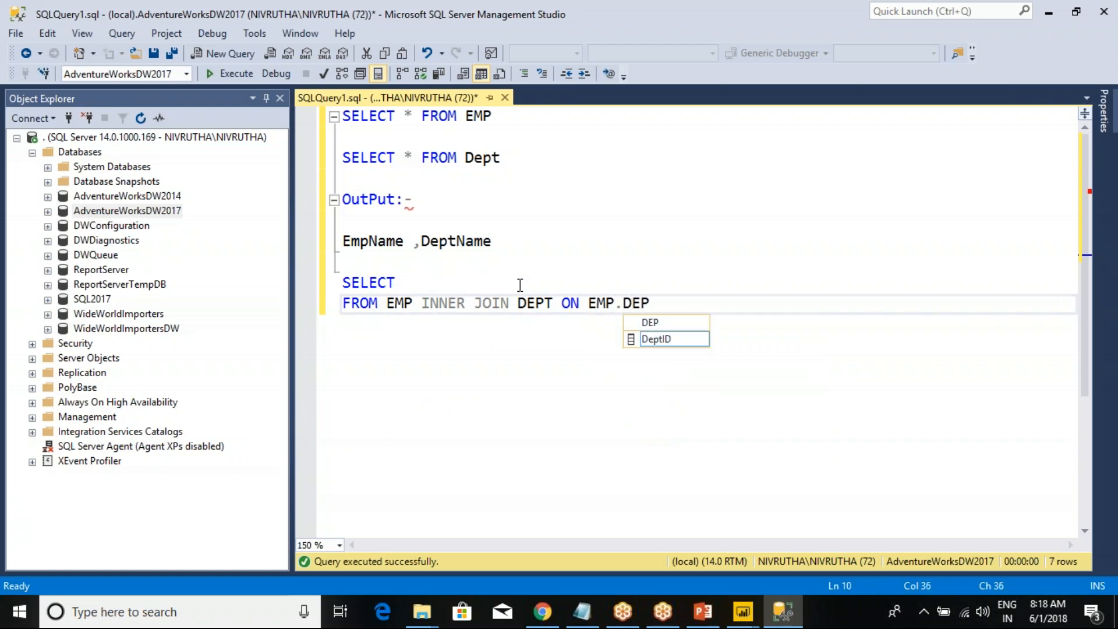
pyautogui.press('Tab')
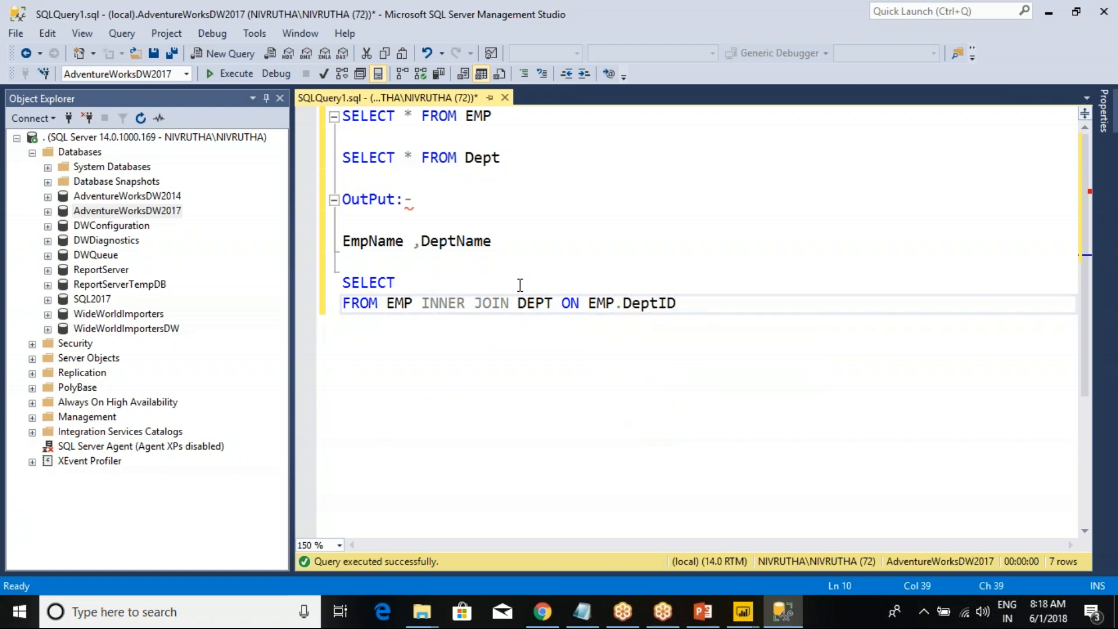
pyautogui.write('=DEPT')
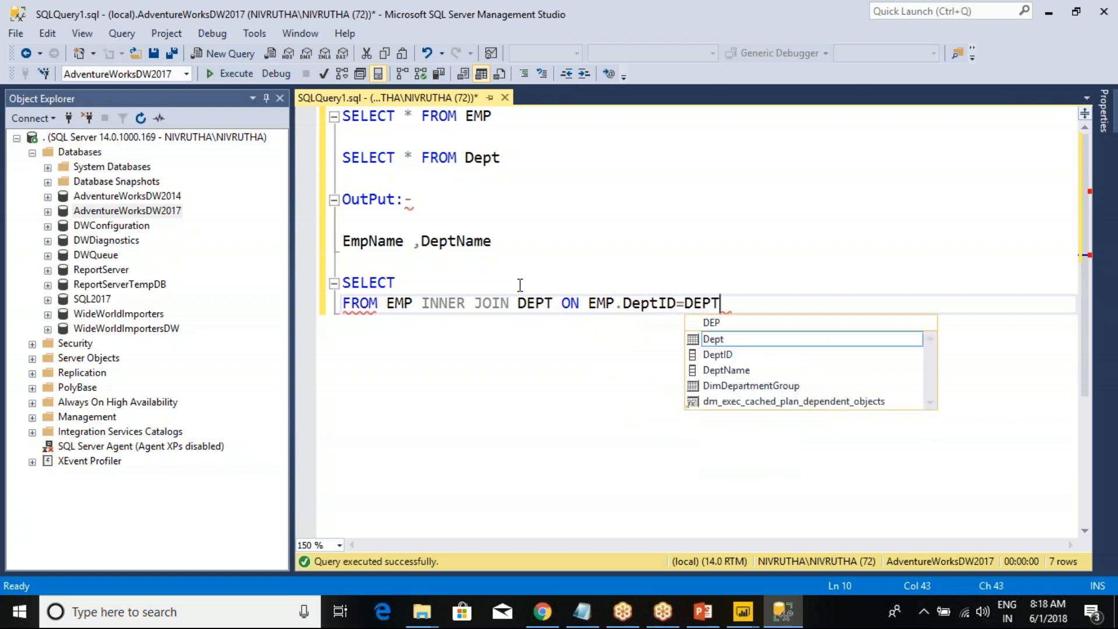
pyautogui.write('.DE')
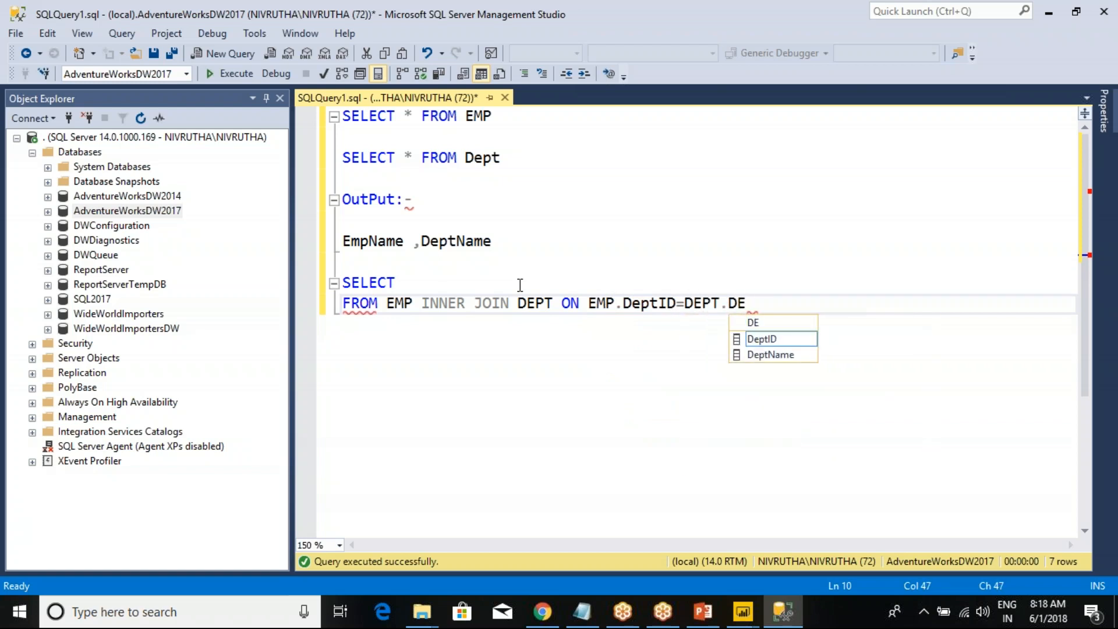
pyautogui.press('Tab')
# Make the inner join query return all columns with * and execute only that query.
pyautogui.click(457, 285)
pyautogui.write('*')
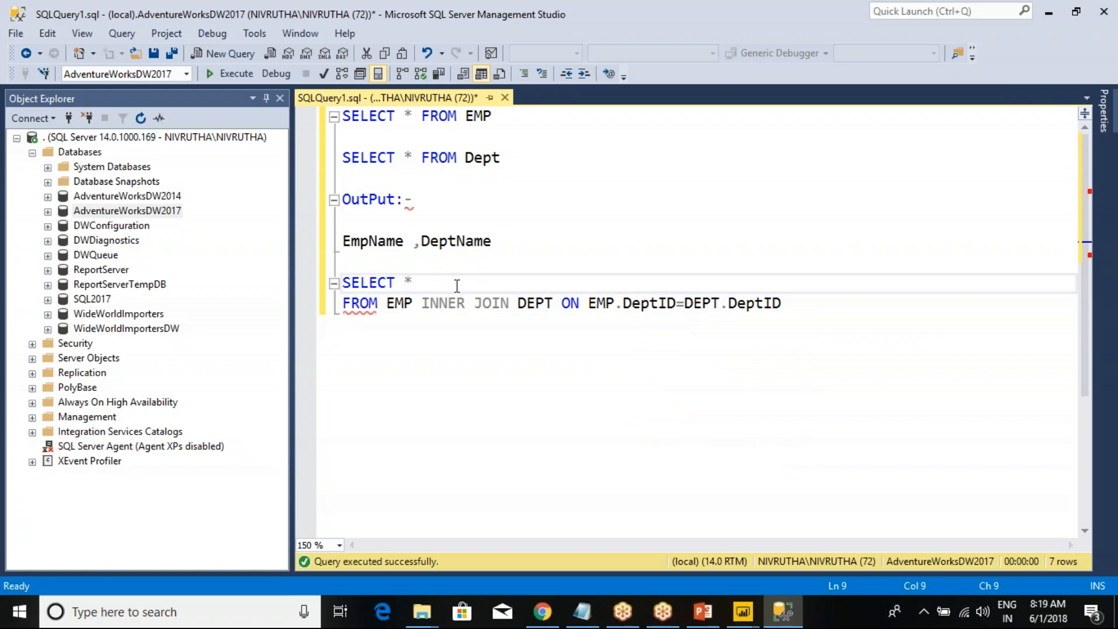
pyautogui.doubleClick(399, 304)
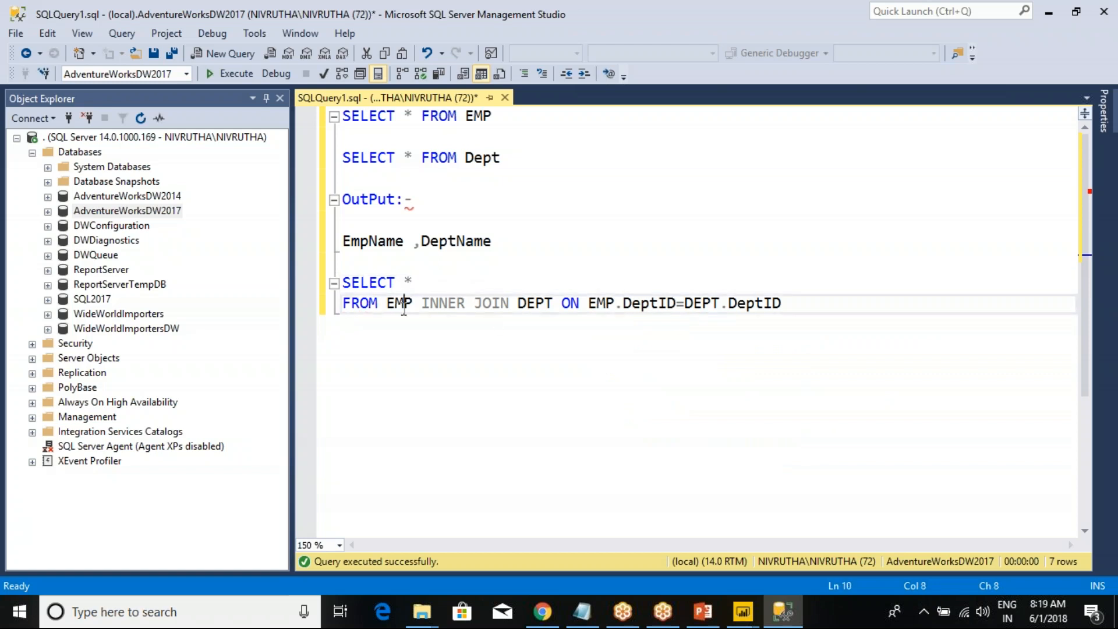
pyautogui.doubleClick(535, 303)
pyautogui.moveTo(839, 320); pyautogui.dragTo(316, 284)
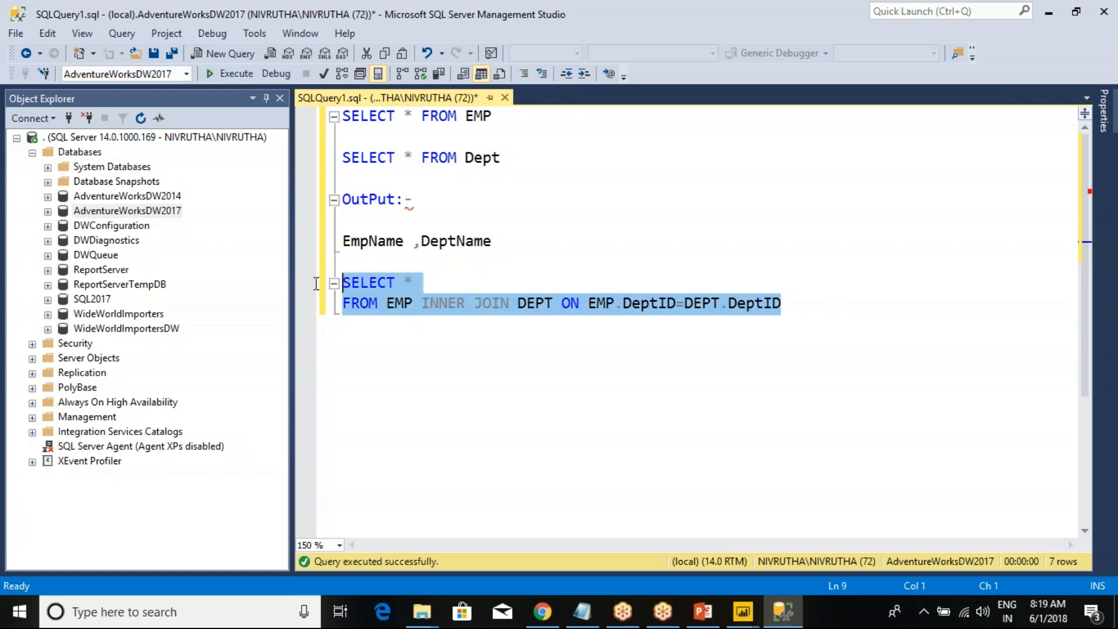
pyautogui.click(231, 73)
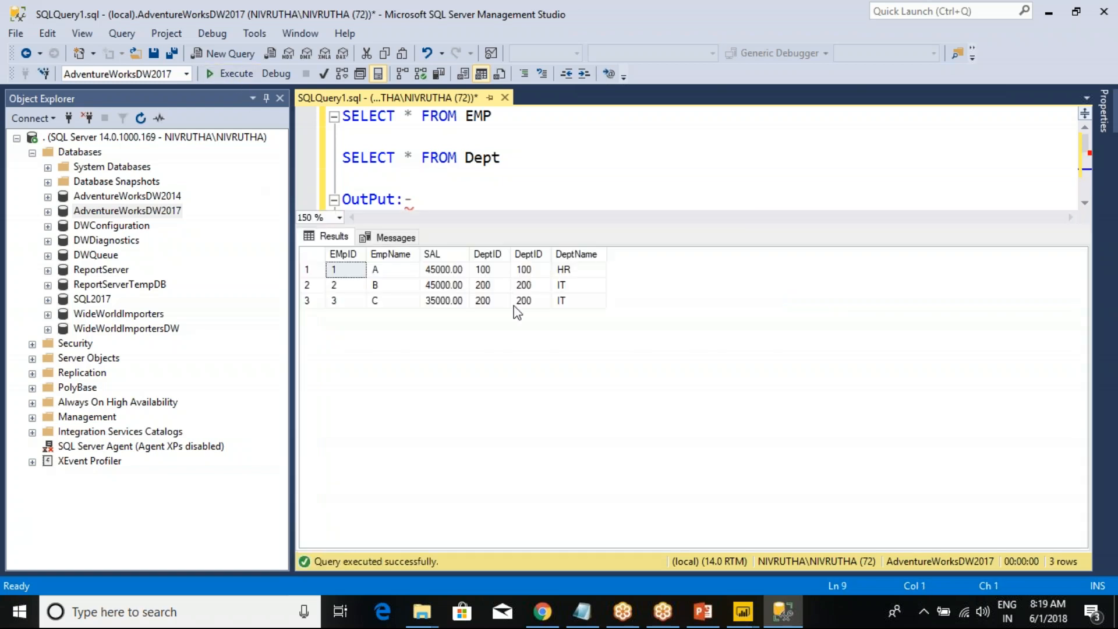
# Box the EMP columns and the Dept columns separately in the joined result to compare their origins.
pyautogui.hotkey('ctrl', '2')
pyautogui.moveTo(328, 246)
pyautogui.mouseDown()
pyautogui.moveTo(459, 310)
pyautogui.moveTo(502, 315)
pyautogui.mouseUp()
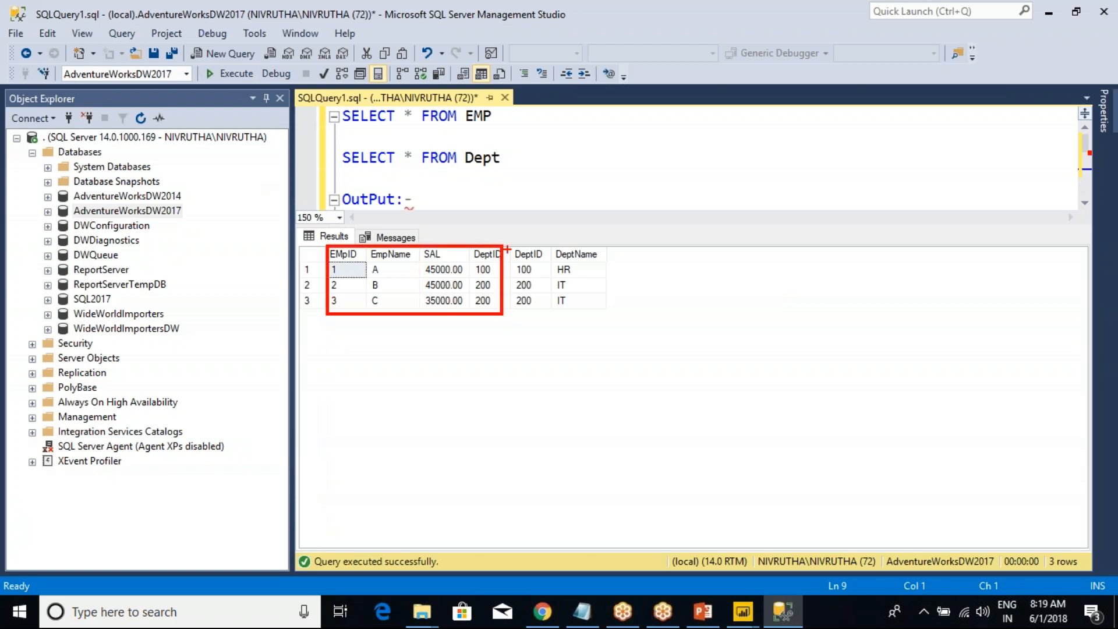
pyautogui.moveTo(509, 242)
pyautogui.mouseDown()
pyautogui.moveTo(565, 309)
pyautogui.moveTo(593, 317)
pyautogui.mouseUp()
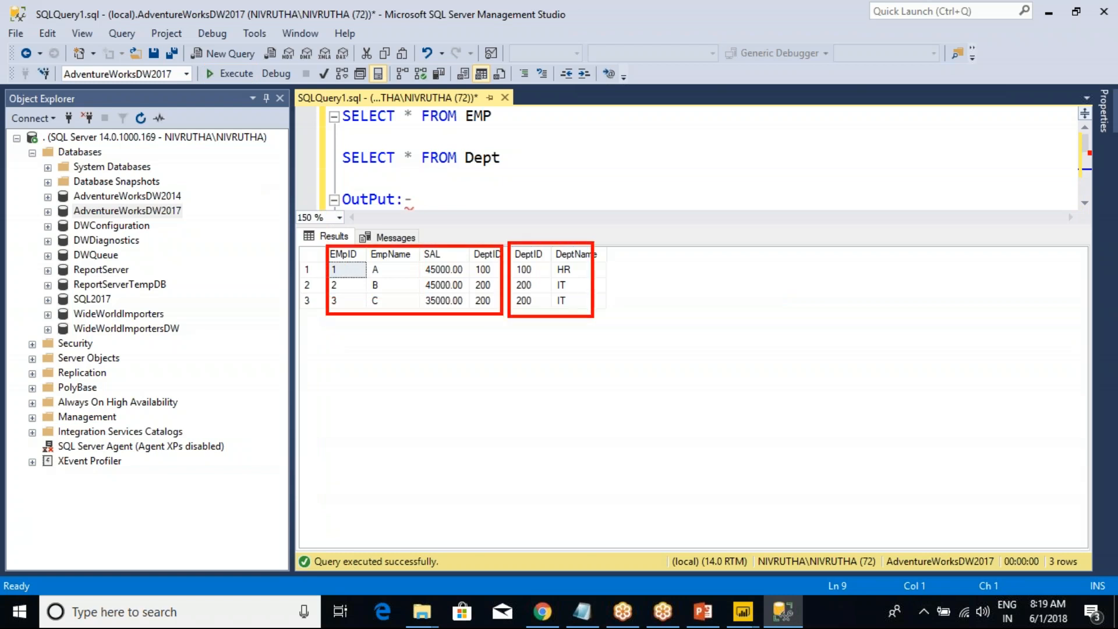
pyautogui.press('Escape')
# Delete the OutPut note with its column names and execute the EMP, Dept and inner join queries together.
pyautogui.hotkey('ctrl', 'r')
pyautogui.moveTo(525, 247); pyautogui.dragTo(344, 198)
pyautogui.press('Delete')
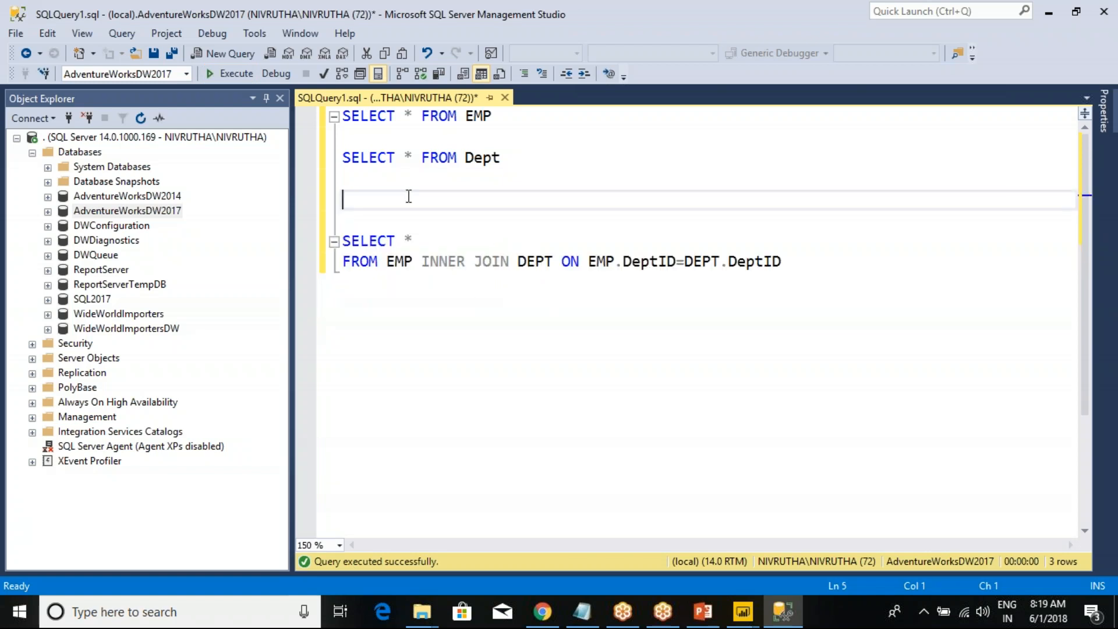
pyautogui.click(402, 181)
pyautogui.press('F5')
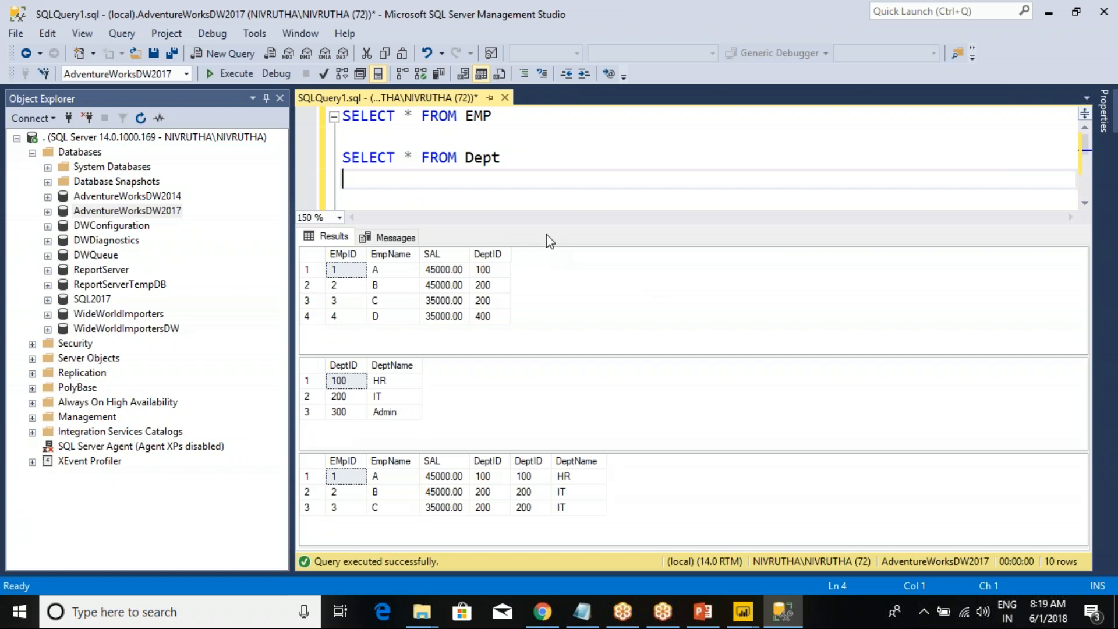
# Examine the EMP employee names and the DeptID columns matched in the inner join condition.
pyautogui.click(396, 257)
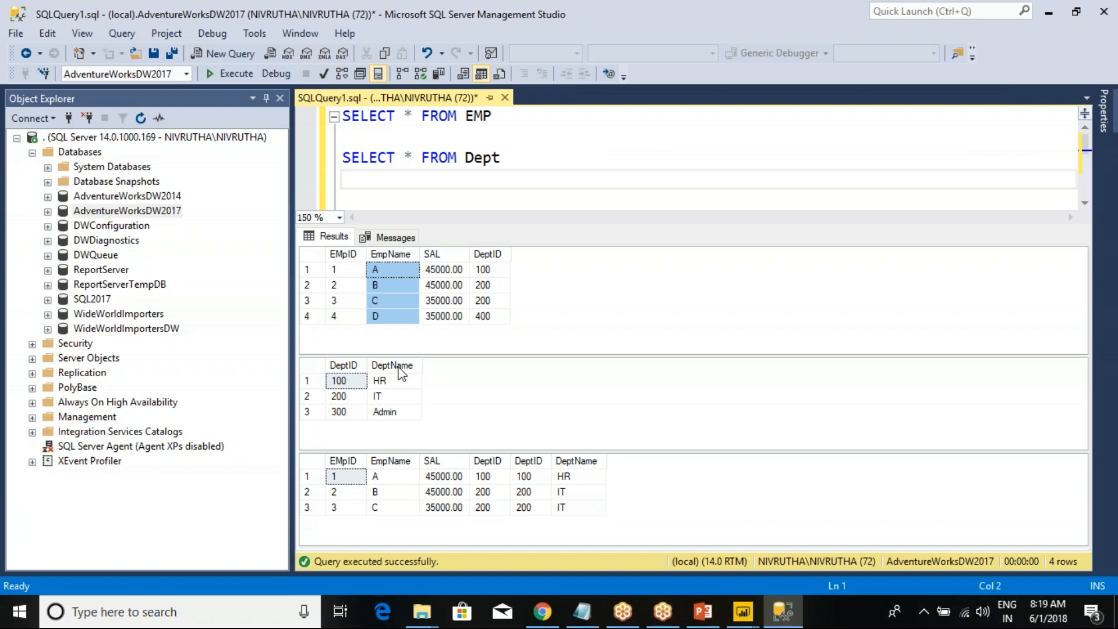
pyautogui.click(306, 463)
pyautogui.click(399, 183)
pyautogui.scroll(-1, 399, 183)
pyautogui.moveTo(430, 198); pyautogui.dragTo(506, 199)
pyautogui.doubleClick(649, 199)
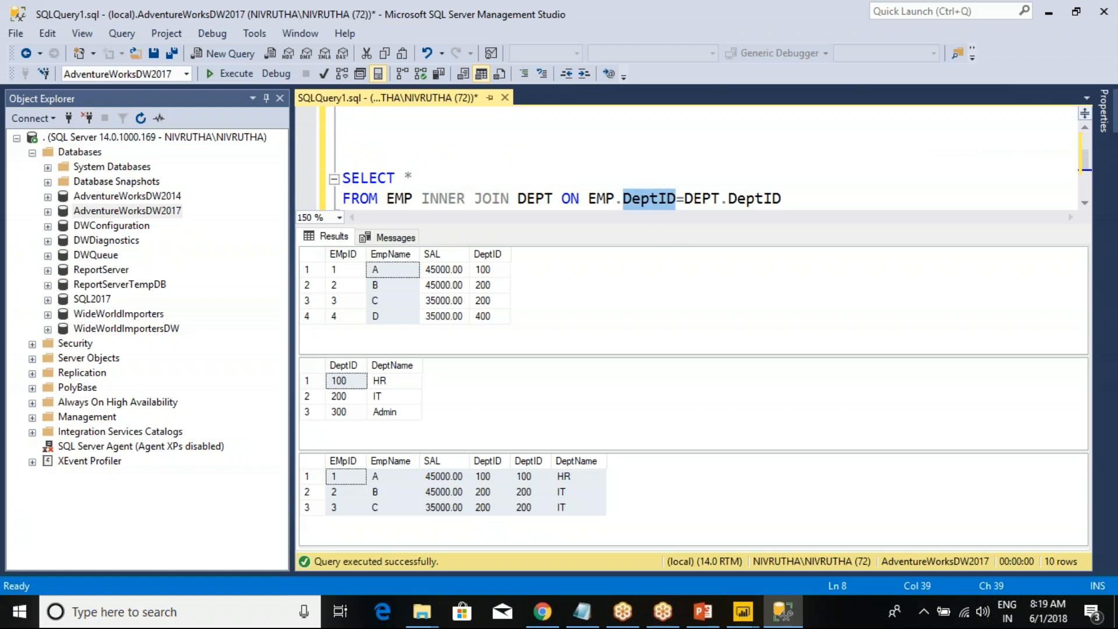
pyautogui.doubleClick(759, 199)
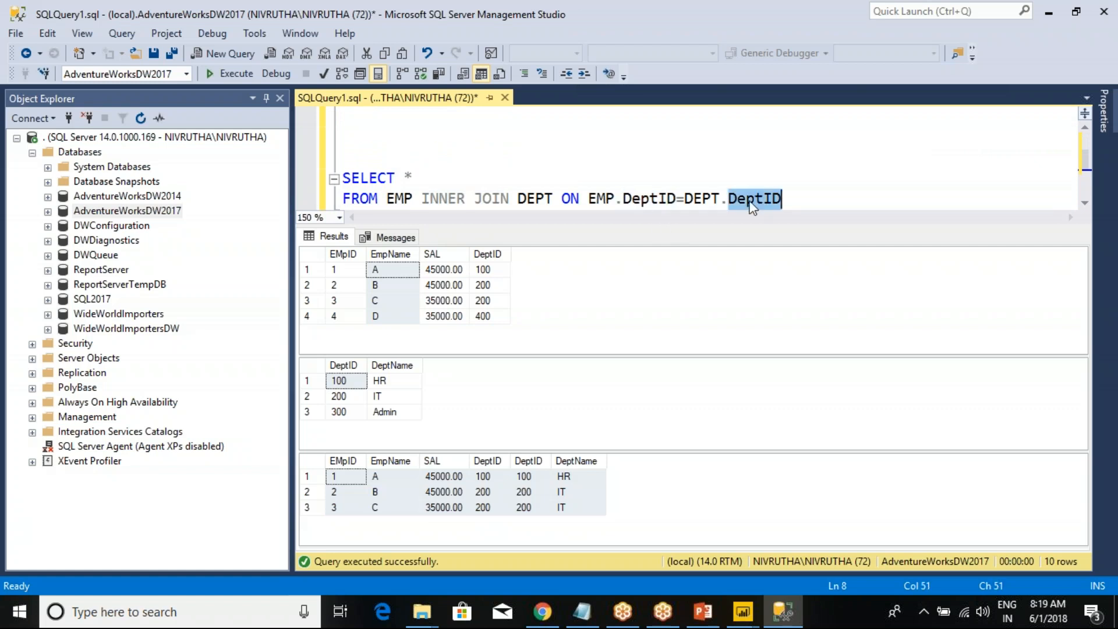
# Compare the employee names in the joined result with employee D's row in the EMP result.
pyautogui.click(390, 462)
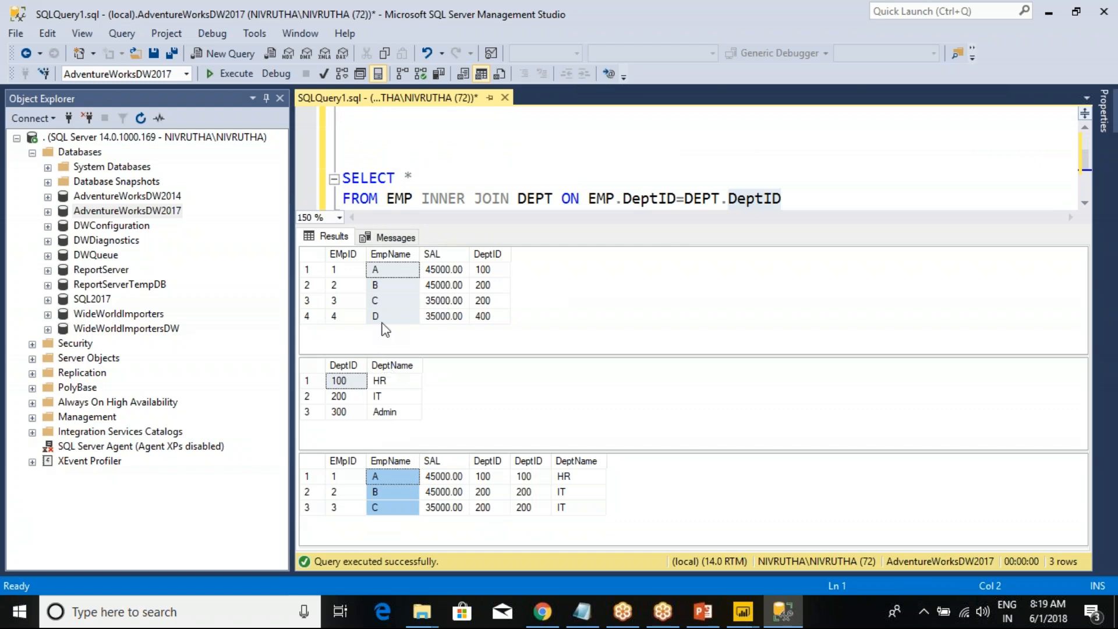
pyautogui.click(381, 318)
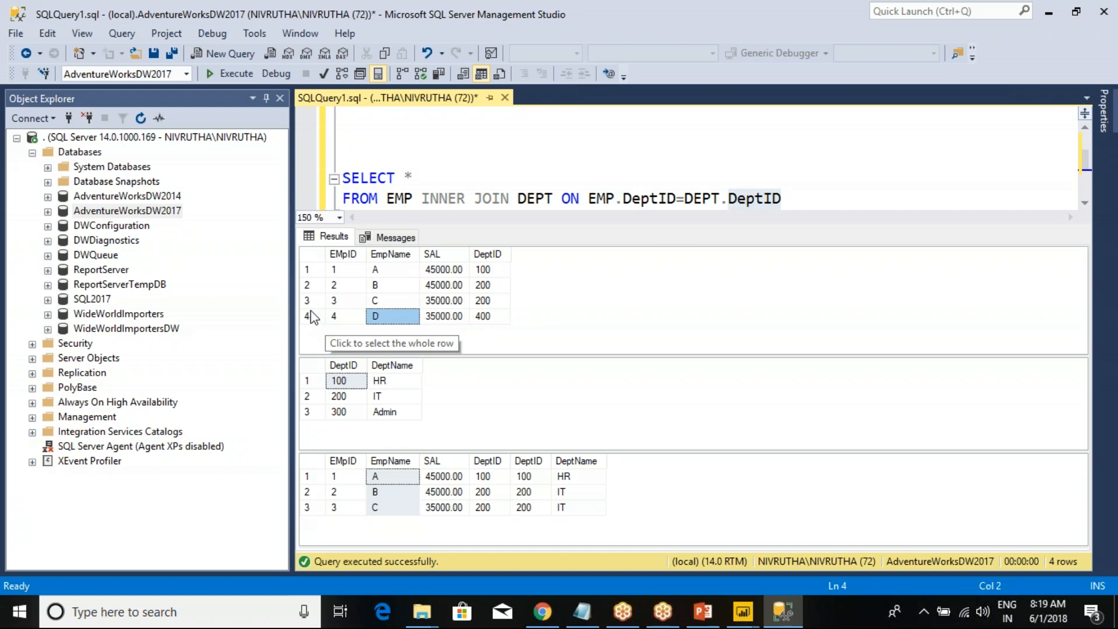
pyautogui.click(308, 316)
pyautogui.click(399, 321)
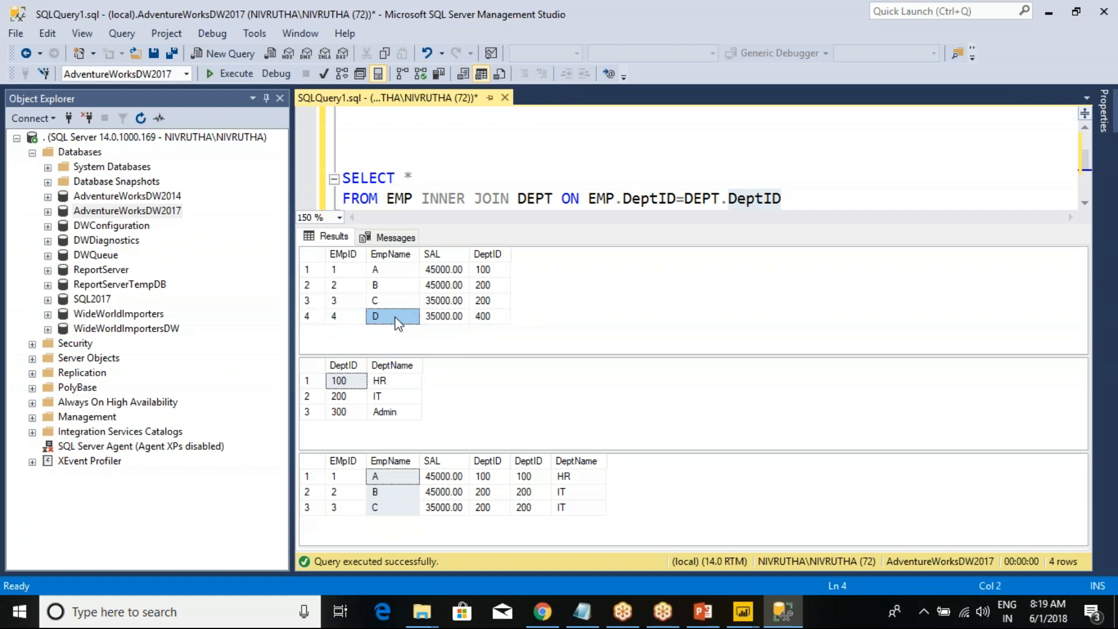
pyautogui.moveTo(335, 318); pyautogui.dragTo(402, 322)
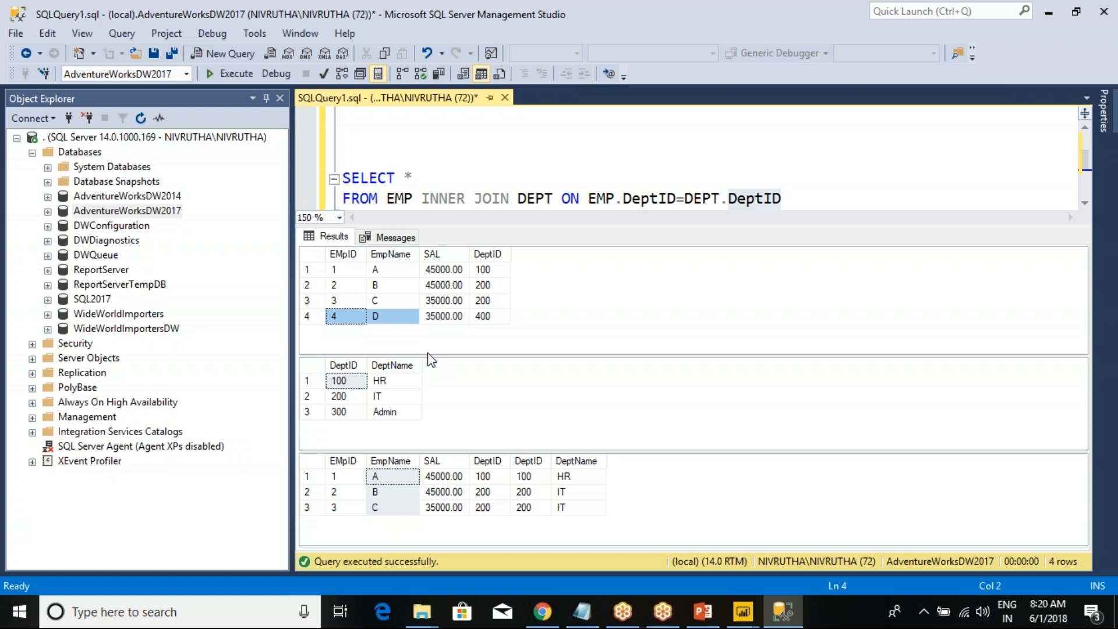
pyautogui.click(384, 507)
pyautogui.click(398, 318)
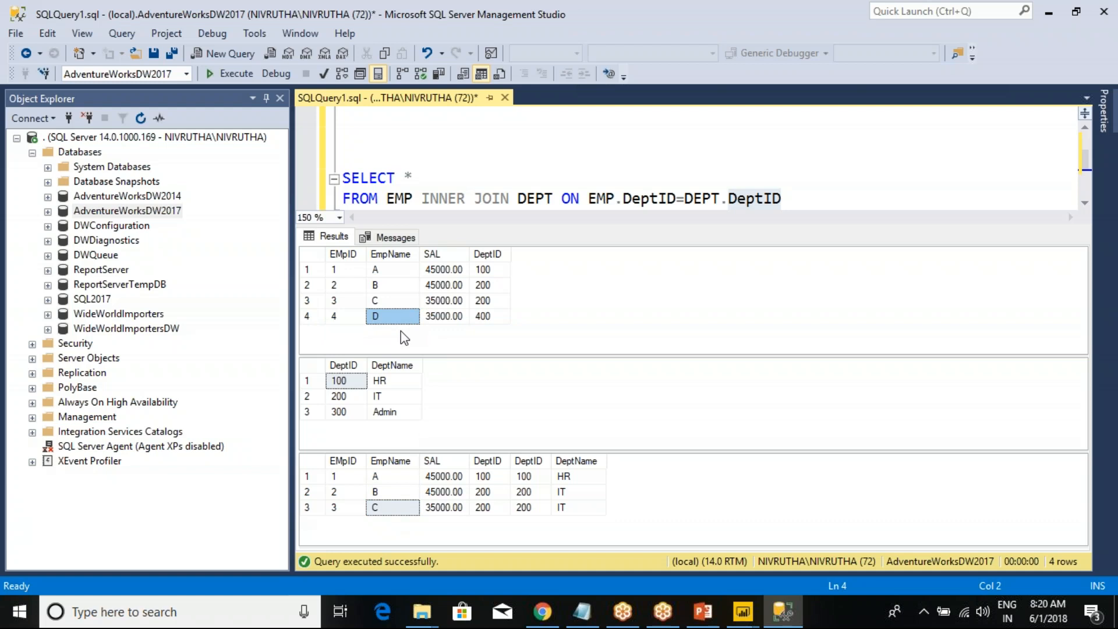
# Compare the DeptID values in the EMP and Dept results, checking employee D's department against the Dept table.
pyautogui.click(345, 366)
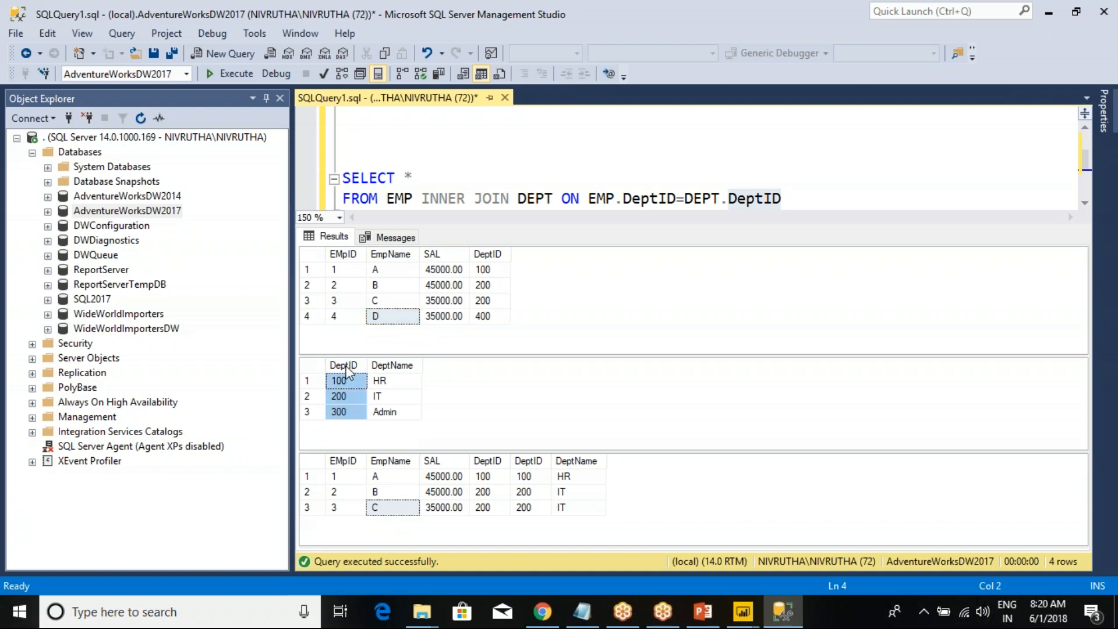
pyautogui.click(495, 255)
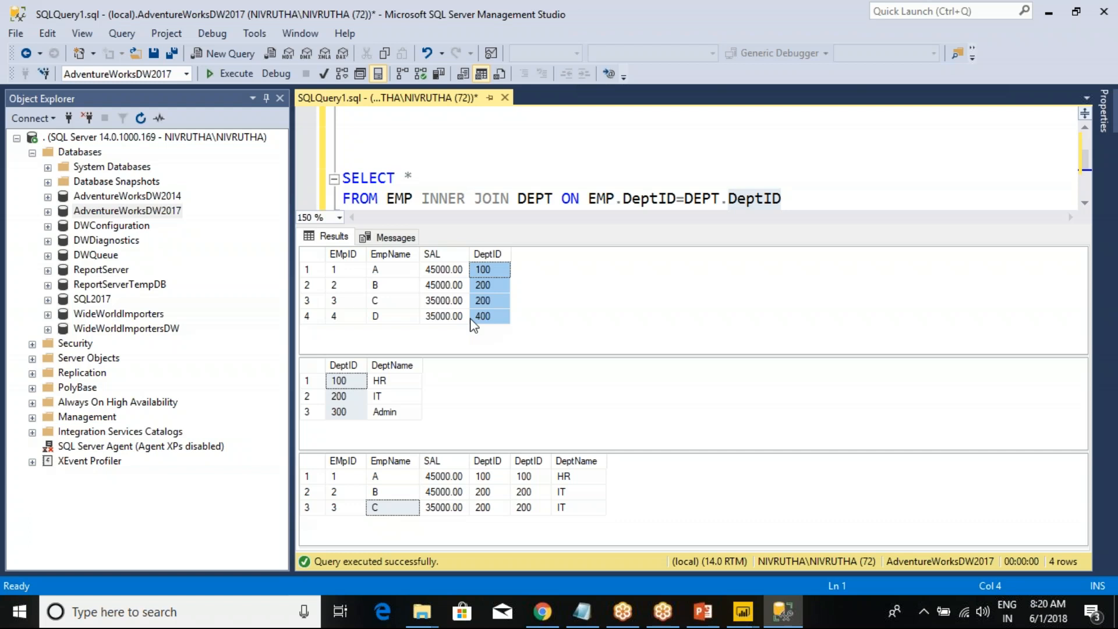
pyautogui.click(351, 365)
pyautogui.click(351, 365)
pyautogui.click(478, 268)
pyautogui.click(342, 361)
pyautogui.click(492, 319)
pyautogui.click(492, 320)
pyautogui.click(348, 425)
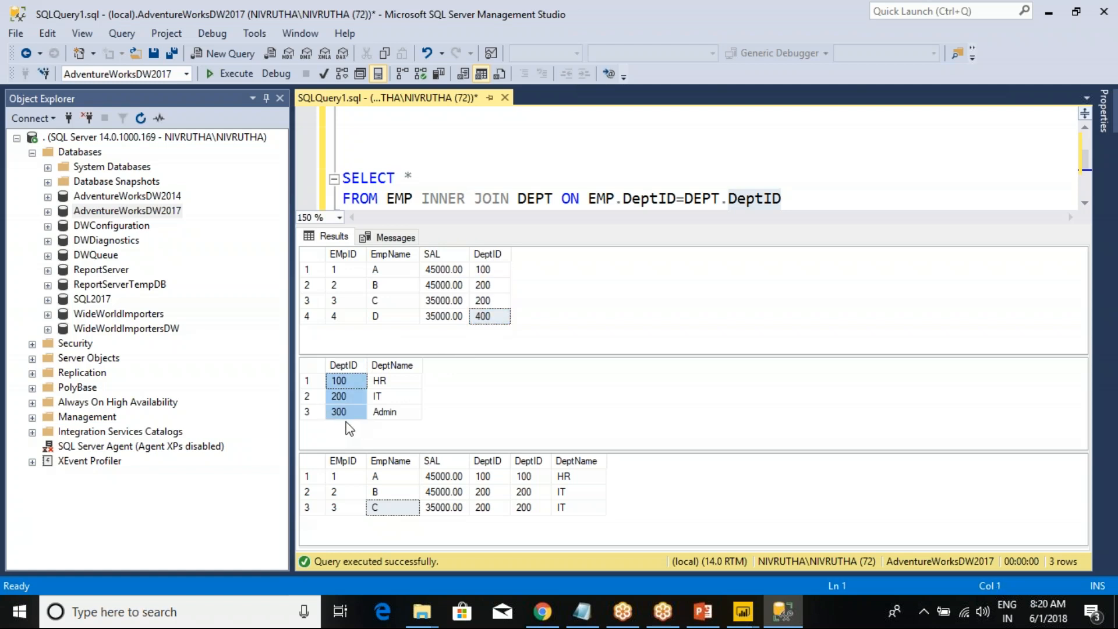
pyautogui.click(377, 317)
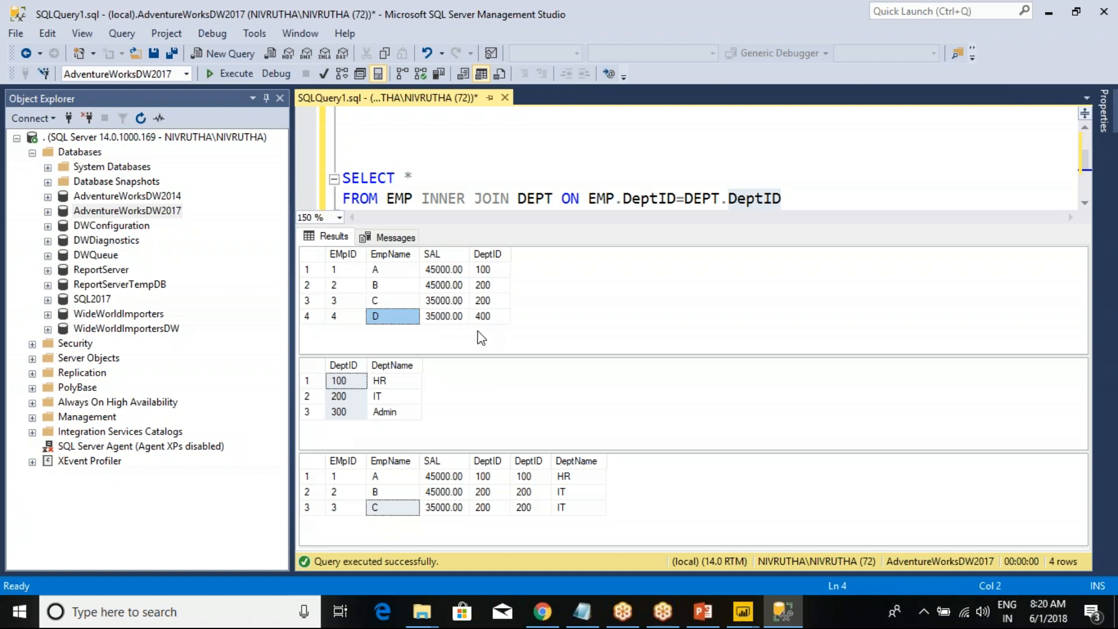
# Hide the results and add the comment "-- INNER JOIN :- Only Matching Records from Both Tables" above the inner join query.
pyautogui.hotkey('ctrl', 'r')
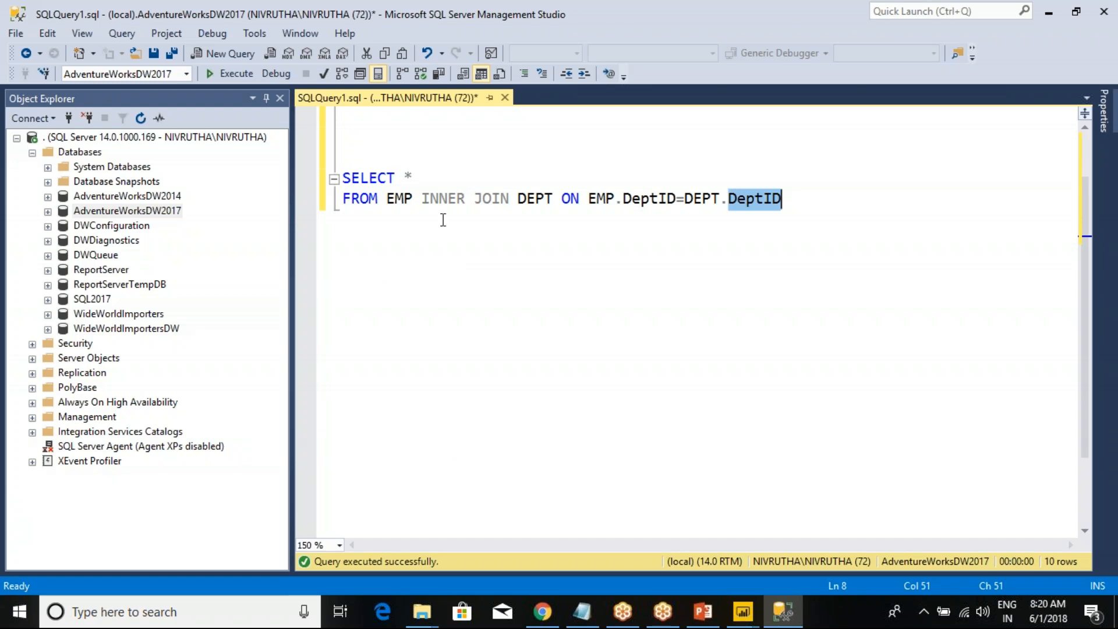
pyautogui.moveTo(423, 198); pyautogui.dragTo(501, 198)
pyautogui.click(501, 199)
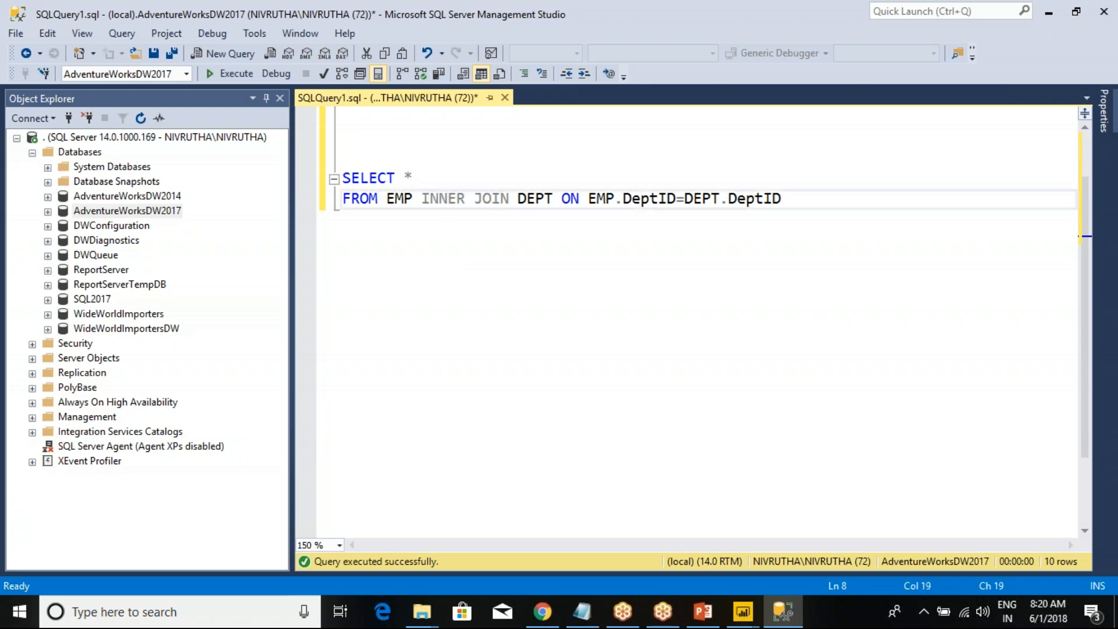
pyautogui.click(401, 160)
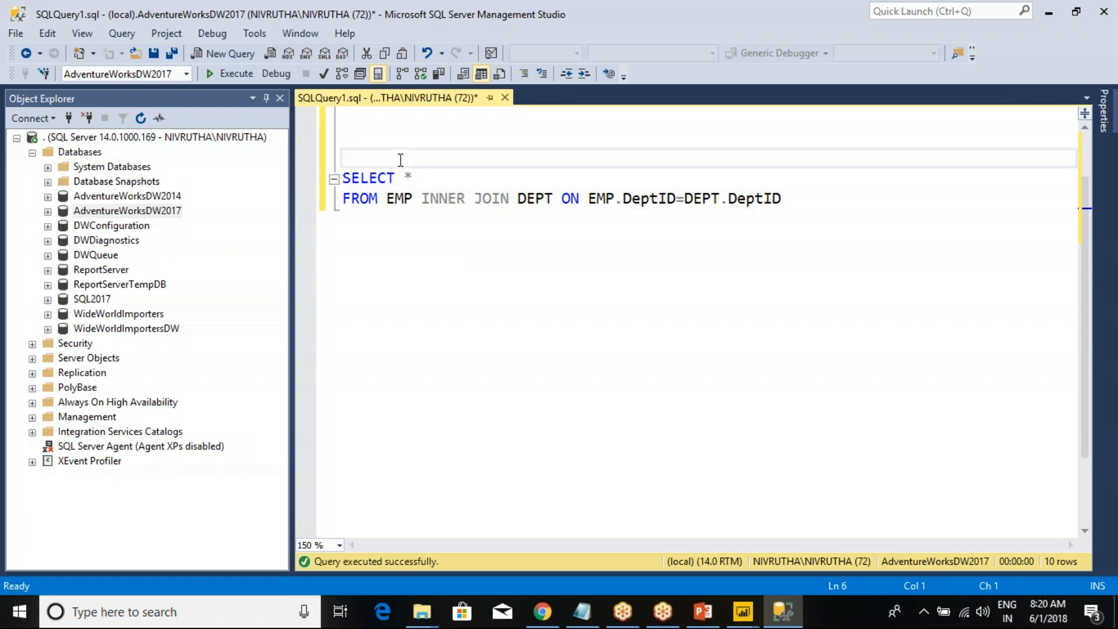
pyautogui.write('-- INNER JOIN ')
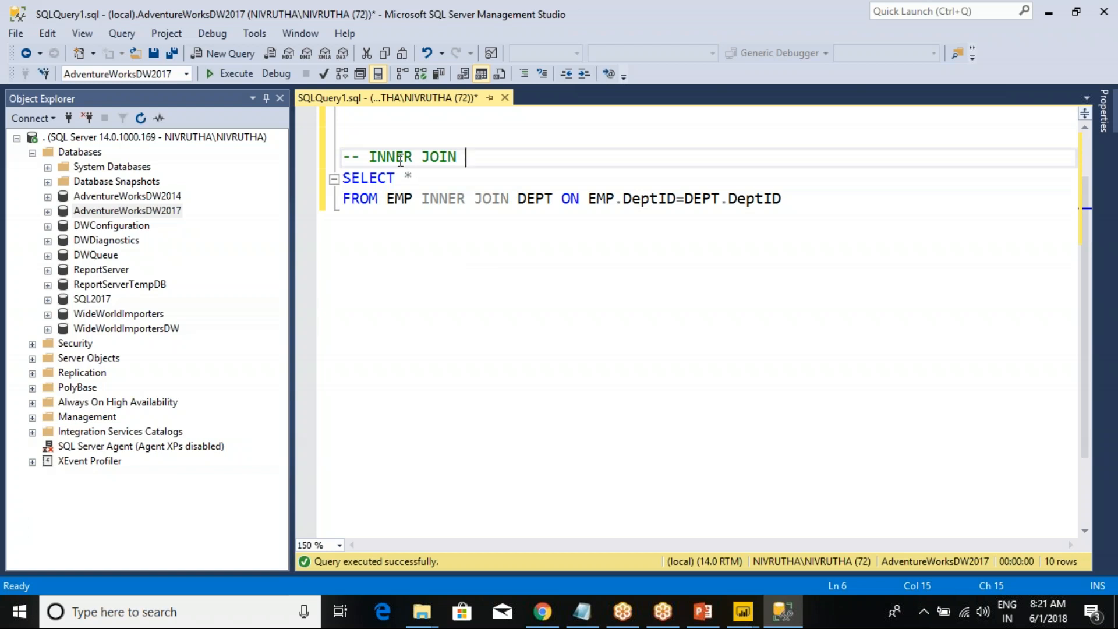
pyautogui.write(':- Only Marching Records')
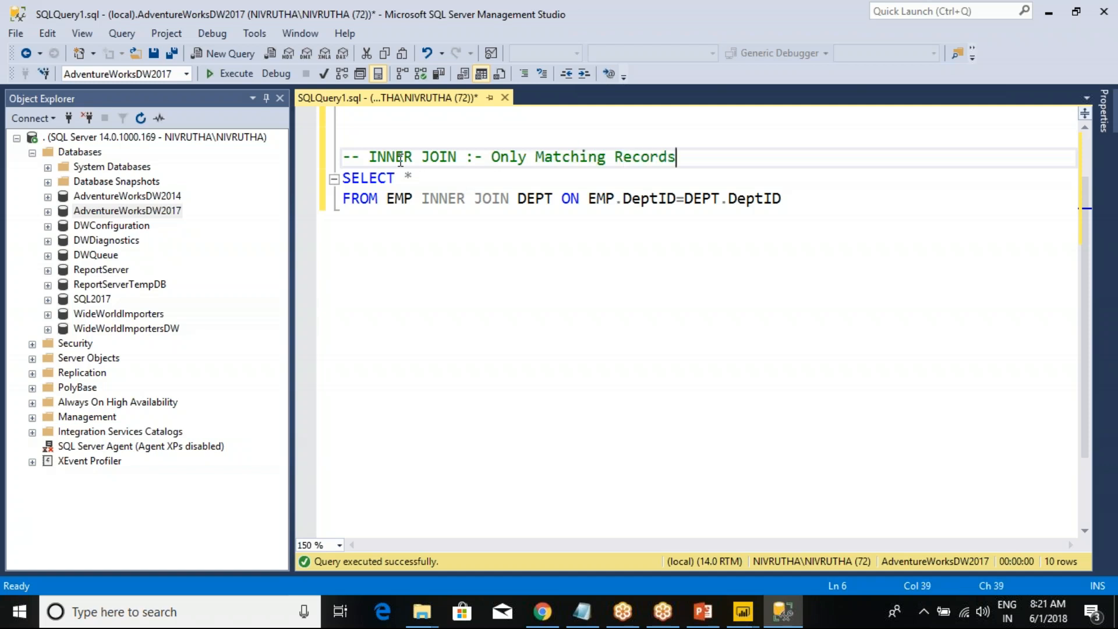
pyautogui.write(' from Both Tables')
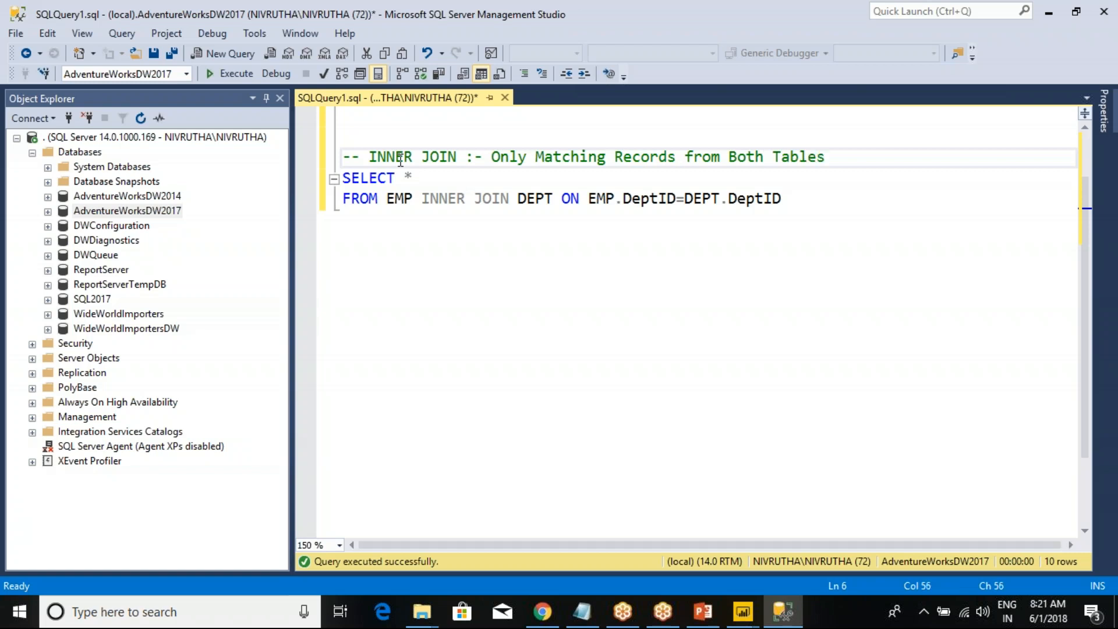
# Duplicate the inner join query with its comment below the original, separated by a blank line.
pyautogui.moveTo(823, 200); pyautogui.dragTo(318, 152)
pyautogui.hotkey('ctrl', 'c')
pyautogui.click(857, 206)
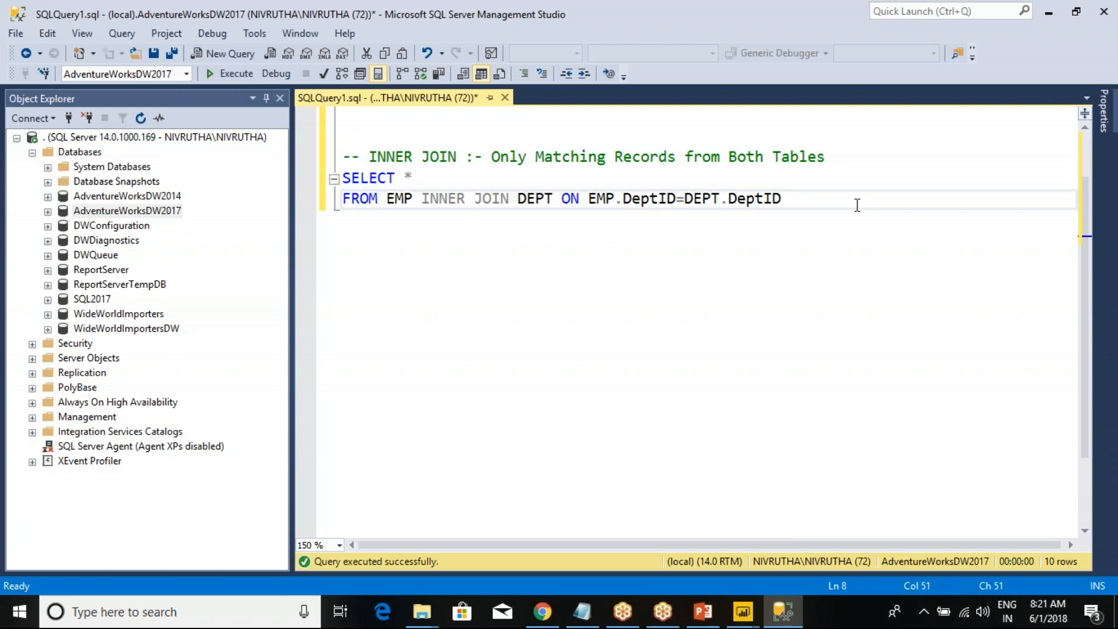
pyautogui.press('Return')
pyautogui.press('Return')
pyautogui.hotkey('ctrl', 'v')
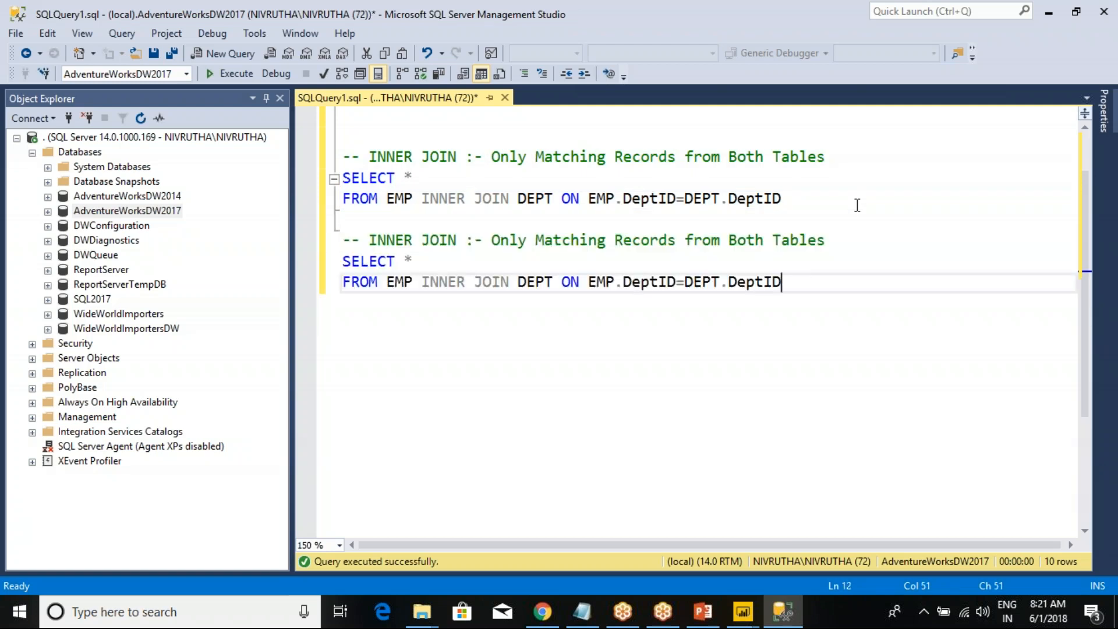
# Bring back the query results to review employee D's department in the EMP result, and hide them again.
pyautogui.hotkey('alt', 'Tab')
pyautogui.hotkey('alt', 'Tab')
pyautogui.hotkey('ctrl', 'r')
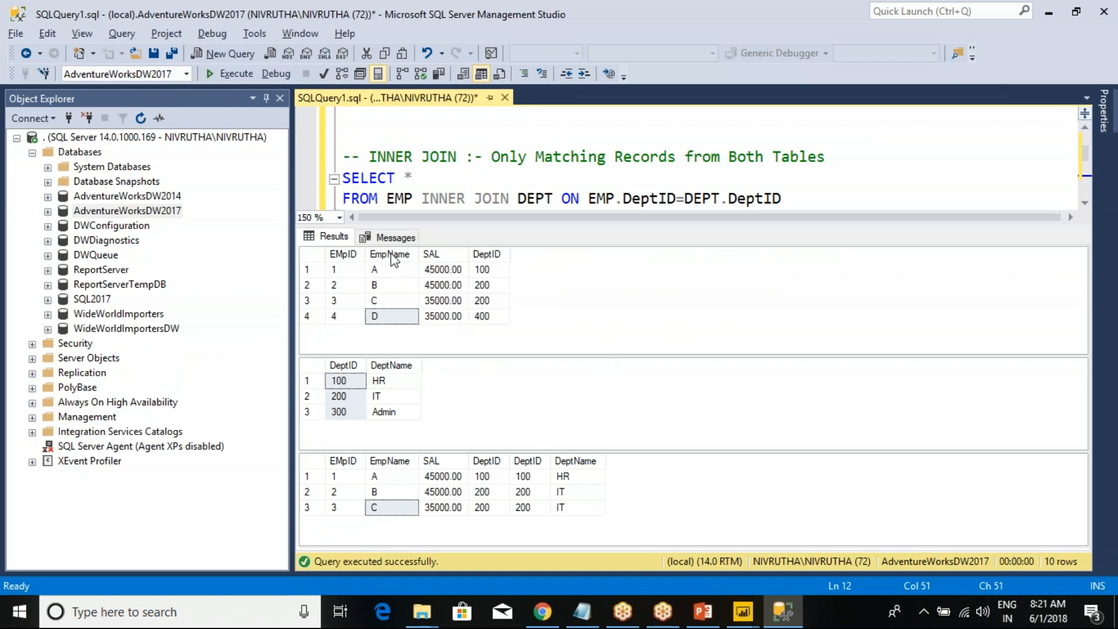
pyautogui.click(389, 254)
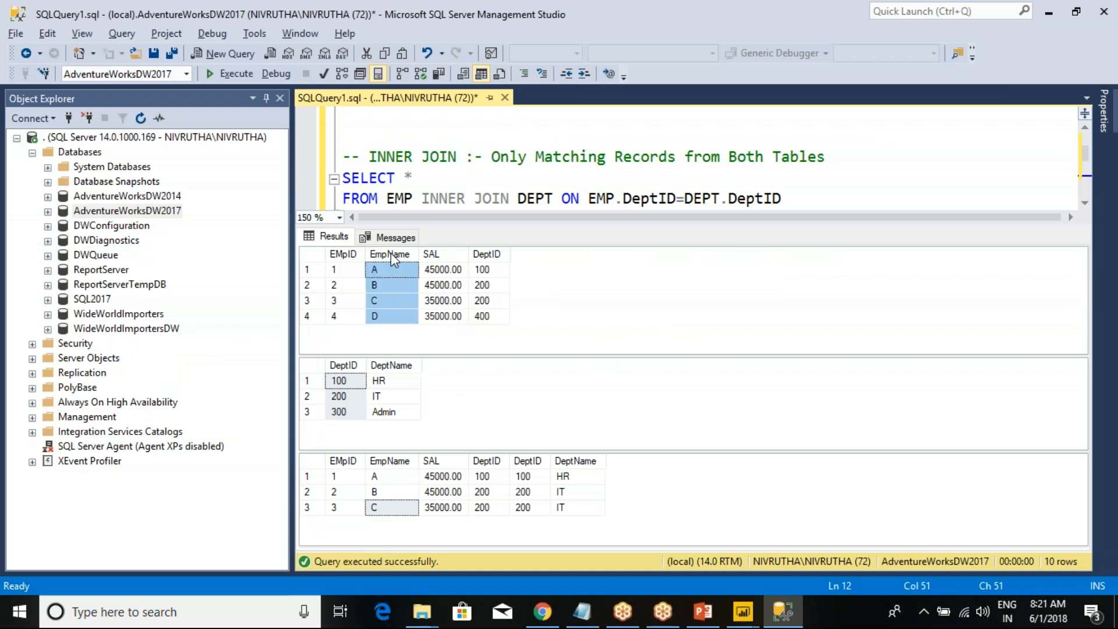
pyautogui.click(488, 270)
pyautogui.click(375, 320)
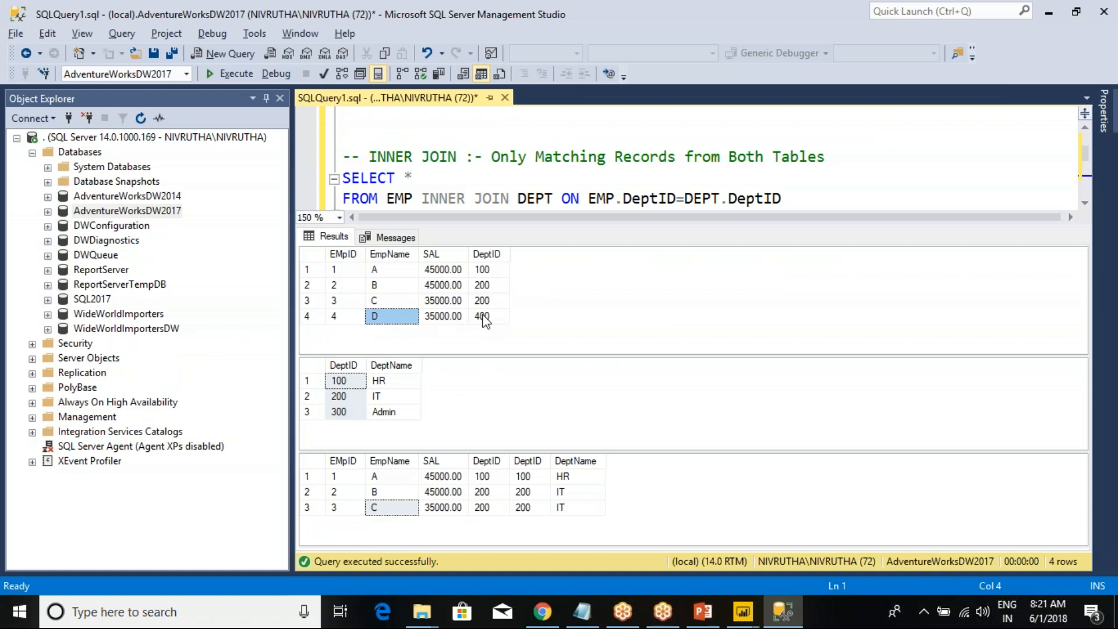
pyautogui.click(486, 320)
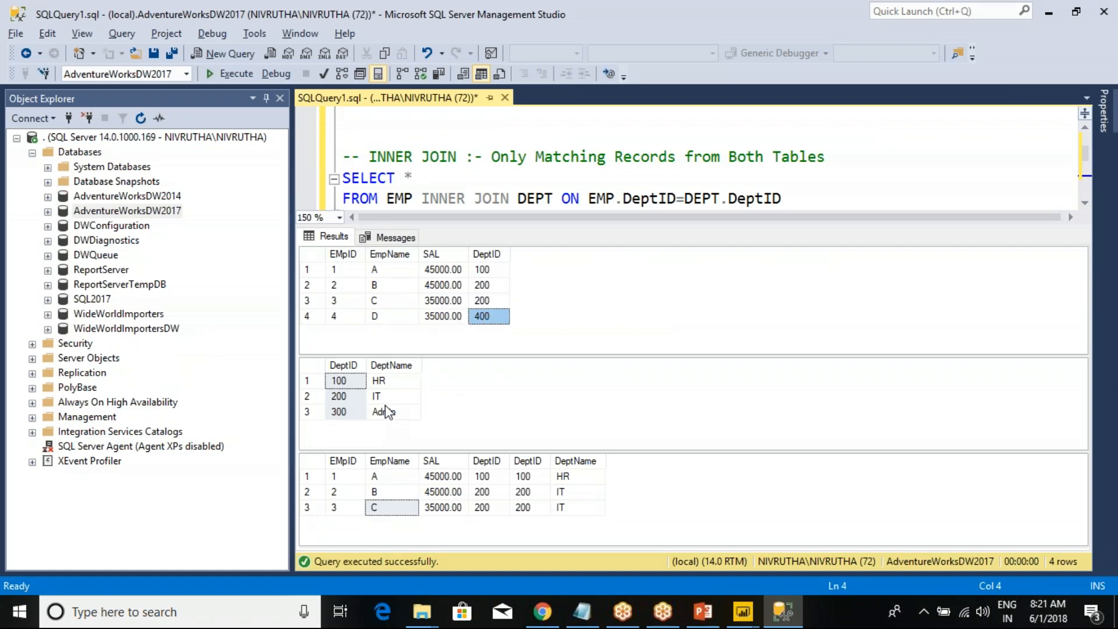
pyautogui.hotkey('ctrl', 'r')
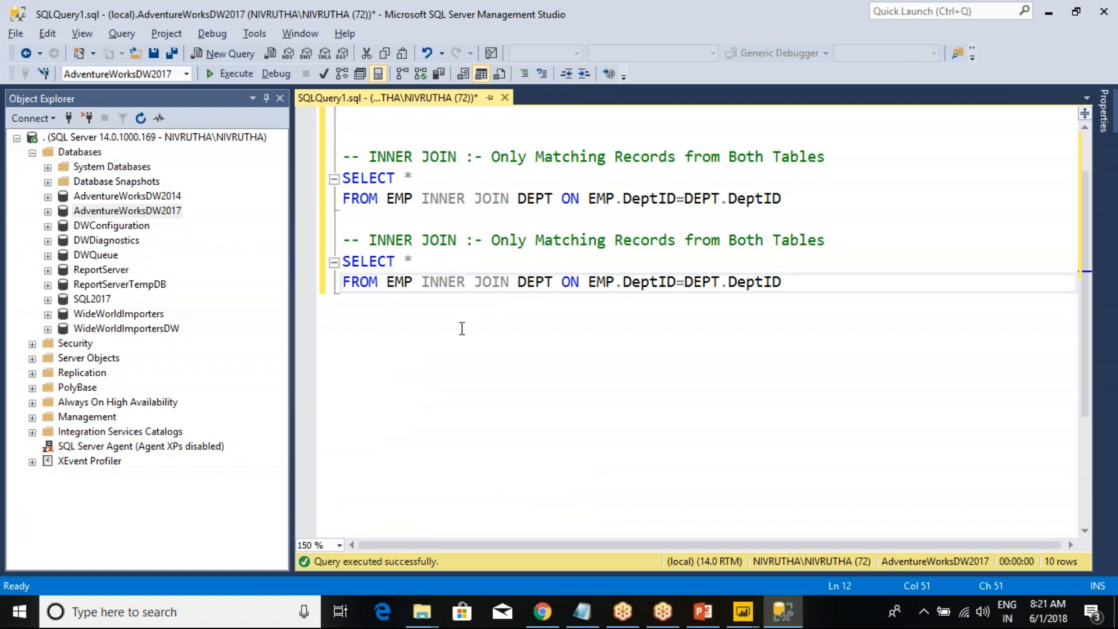
# Replace INNER with left in both the duplicated query and its comment.
pyautogui.doubleClick(442, 281)
pyautogui.write('left')
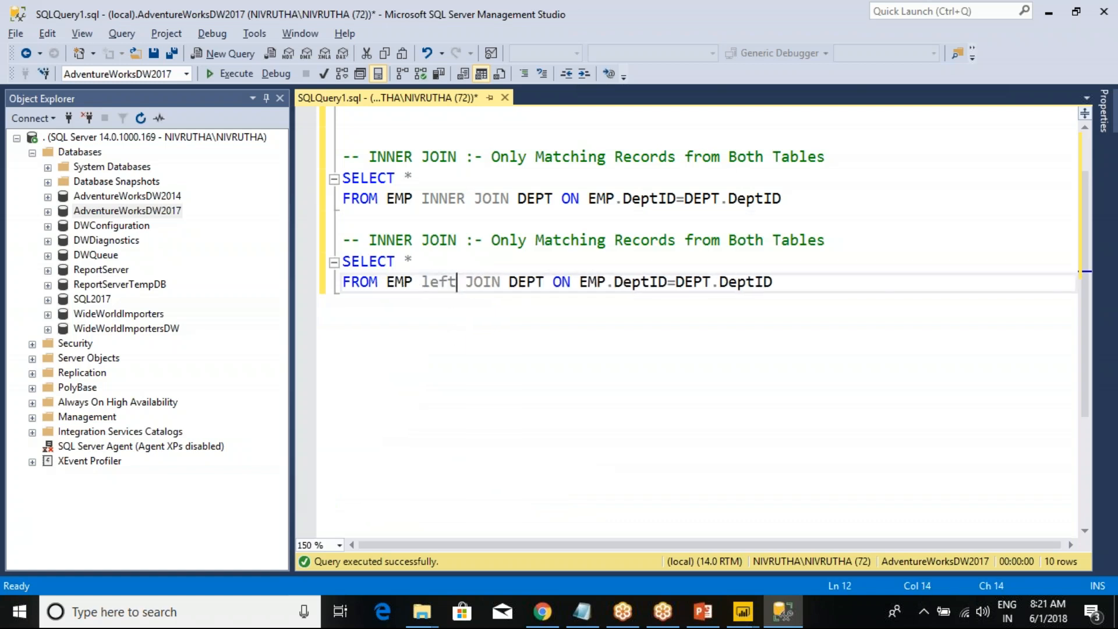
pyautogui.doubleClick(439, 282)
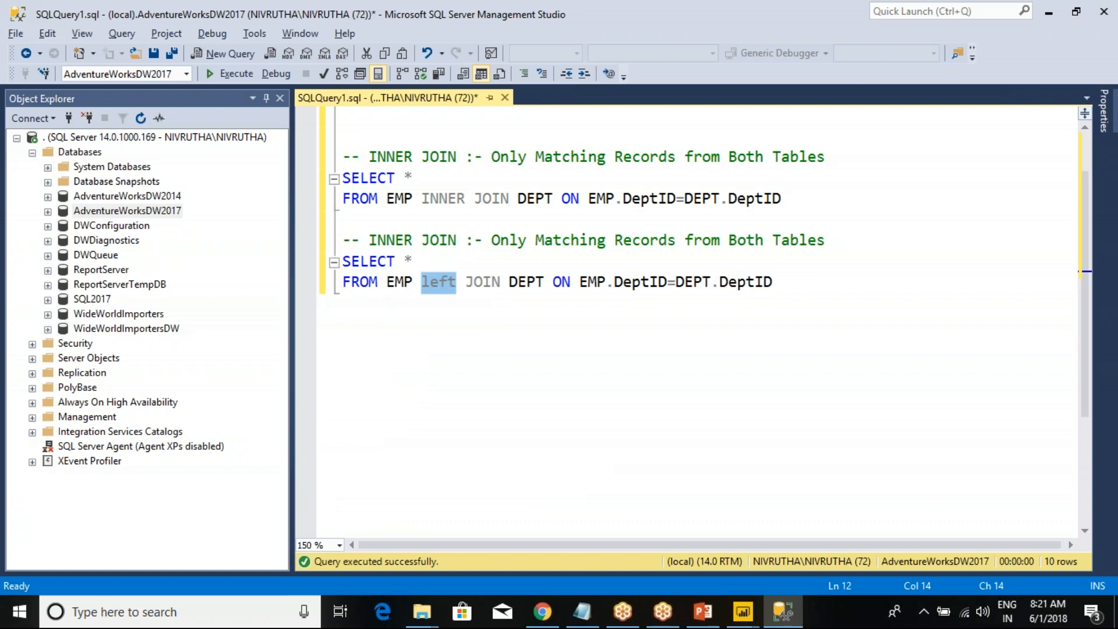
pyautogui.doubleClick(398, 240)
pyautogui.write('left')
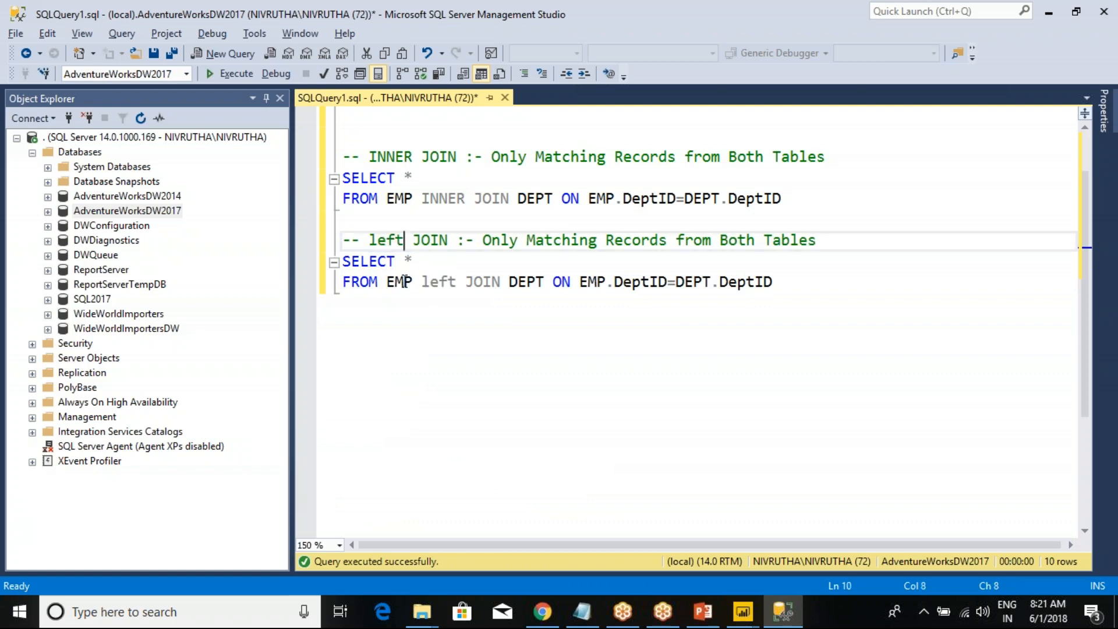
# Execute only the left join query between EMP and DEPT and inspect employee D's Dept columns in the result.
pyautogui.doubleClick(399, 280)
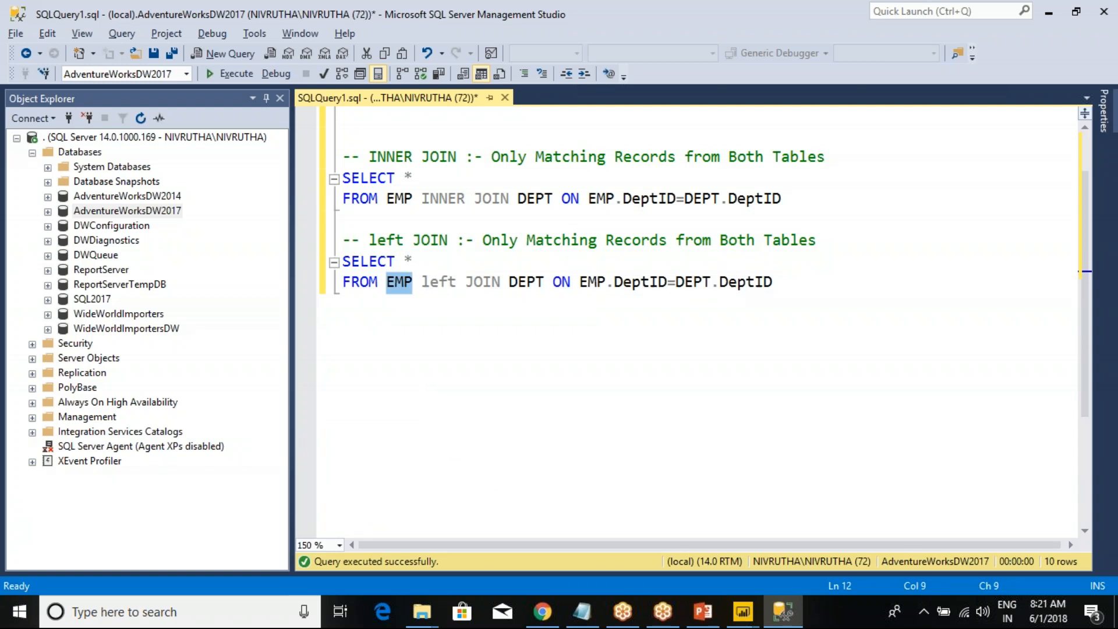
pyautogui.doubleClick(522, 282)
pyautogui.click(434, 283)
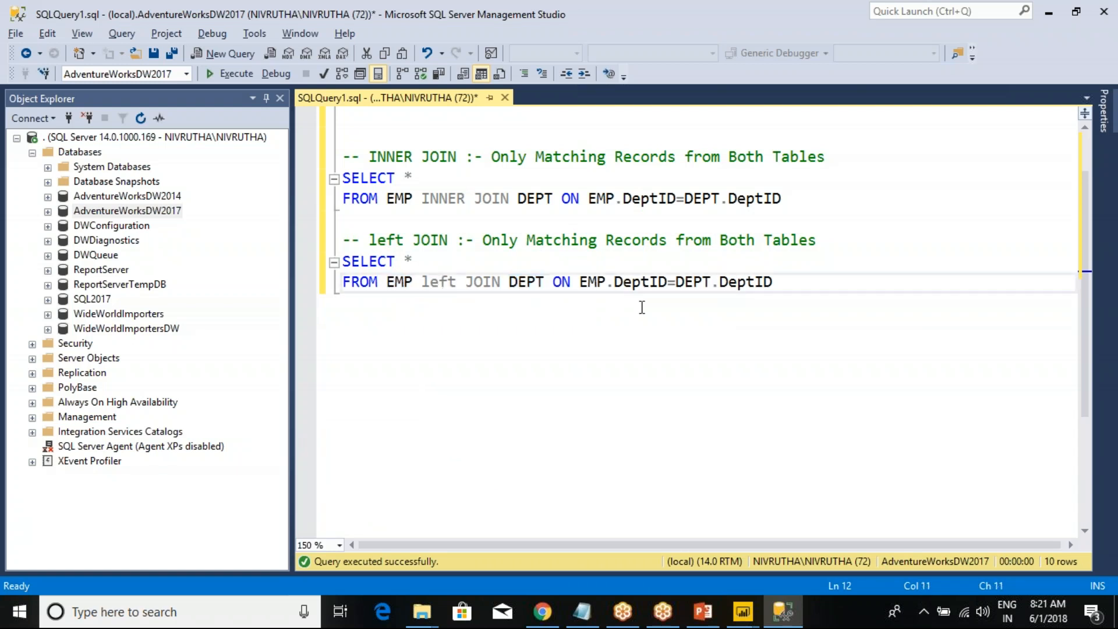
pyautogui.doubleClick(400, 282)
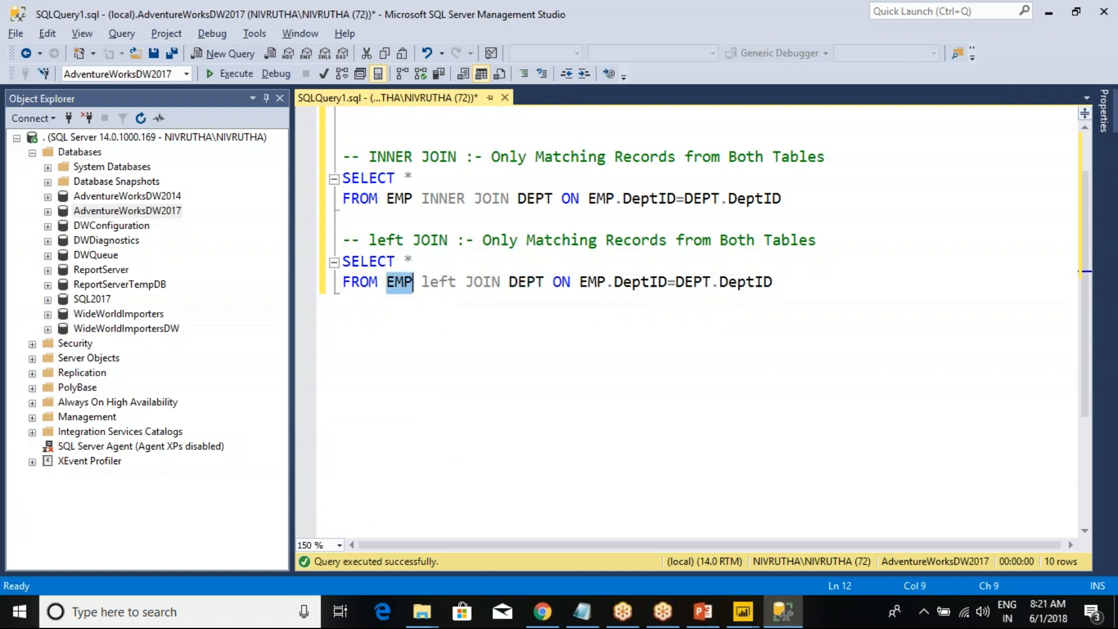
pyautogui.press('Up')
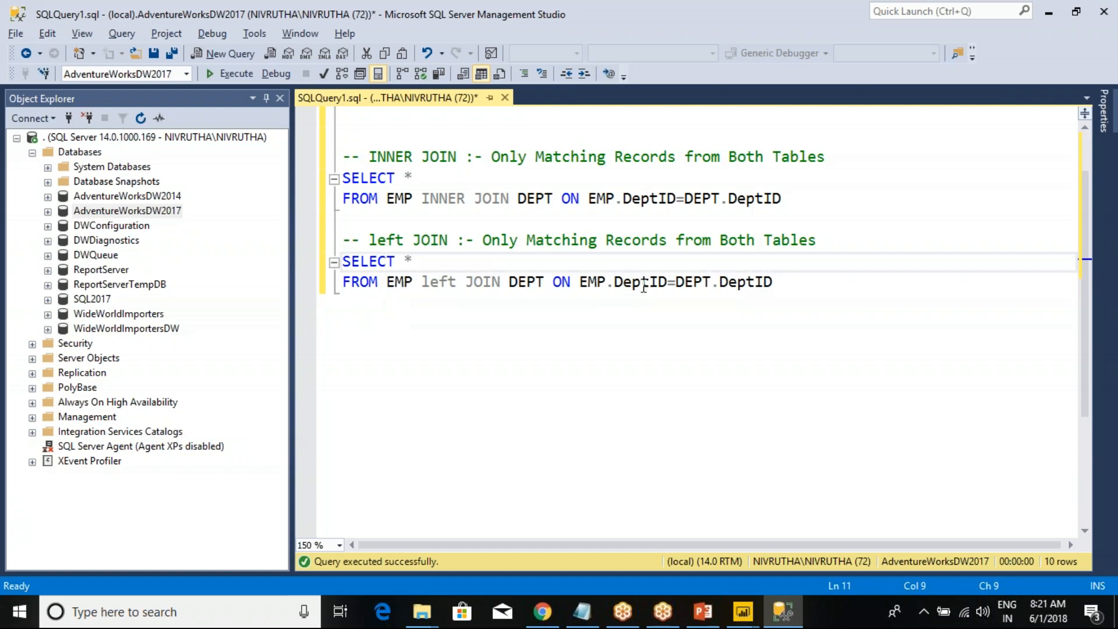
pyautogui.click(781, 282)
pyautogui.hotkey('shift', 'Up')
pyautogui.hotkey('shift', 'Home')
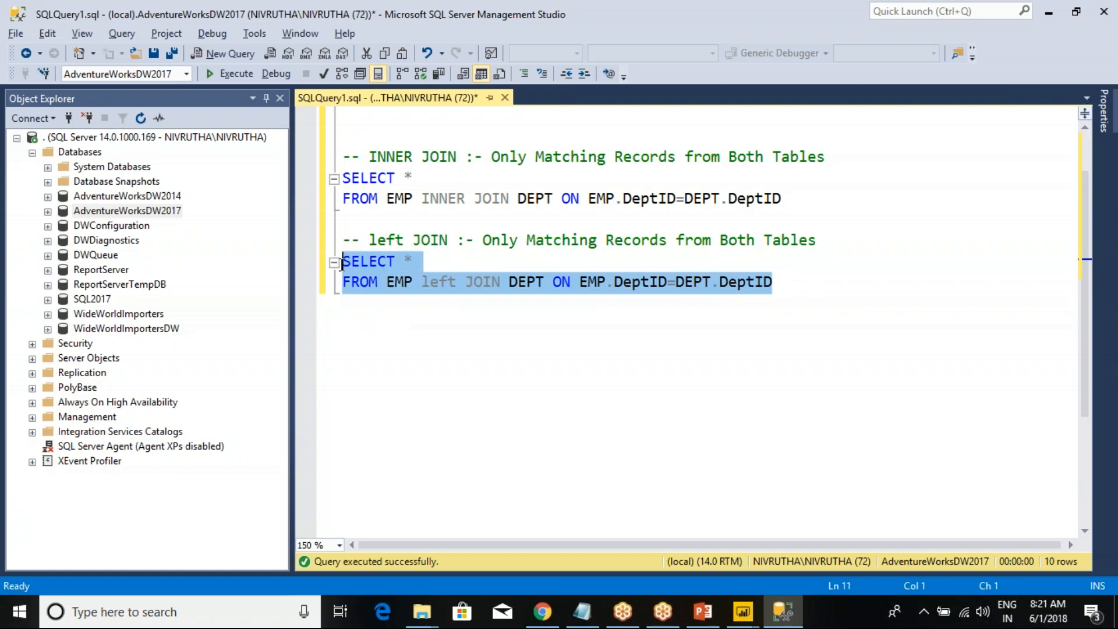
pyautogui.click(236, 73)
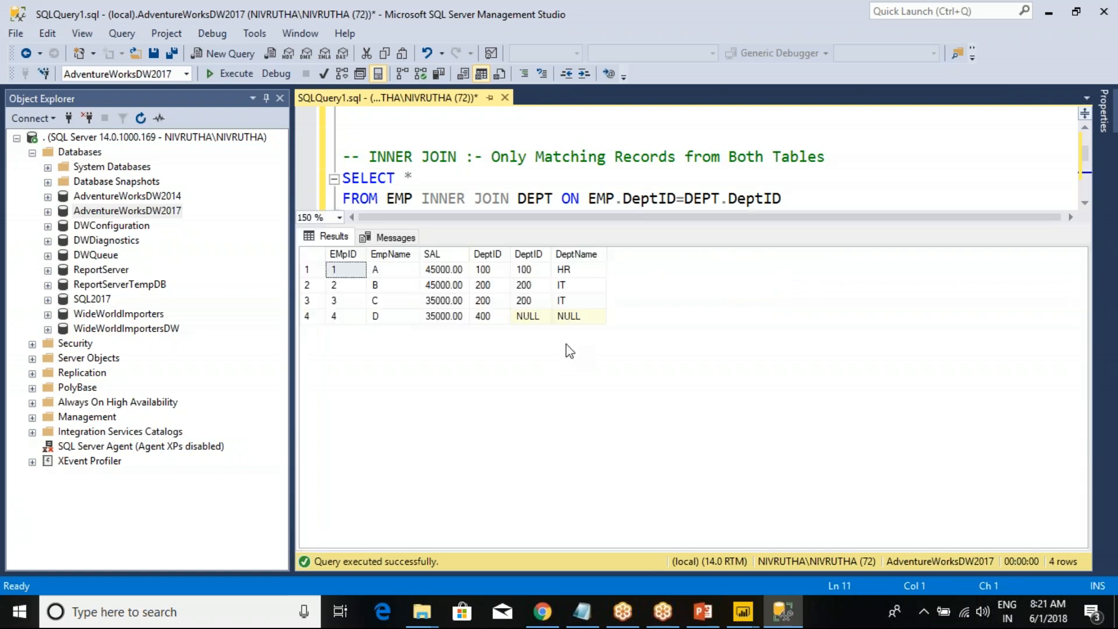
pyautogui.moveTo(531, 319); pyautogui.dragTo(572, 322)
pyautogui.click(572, 322)
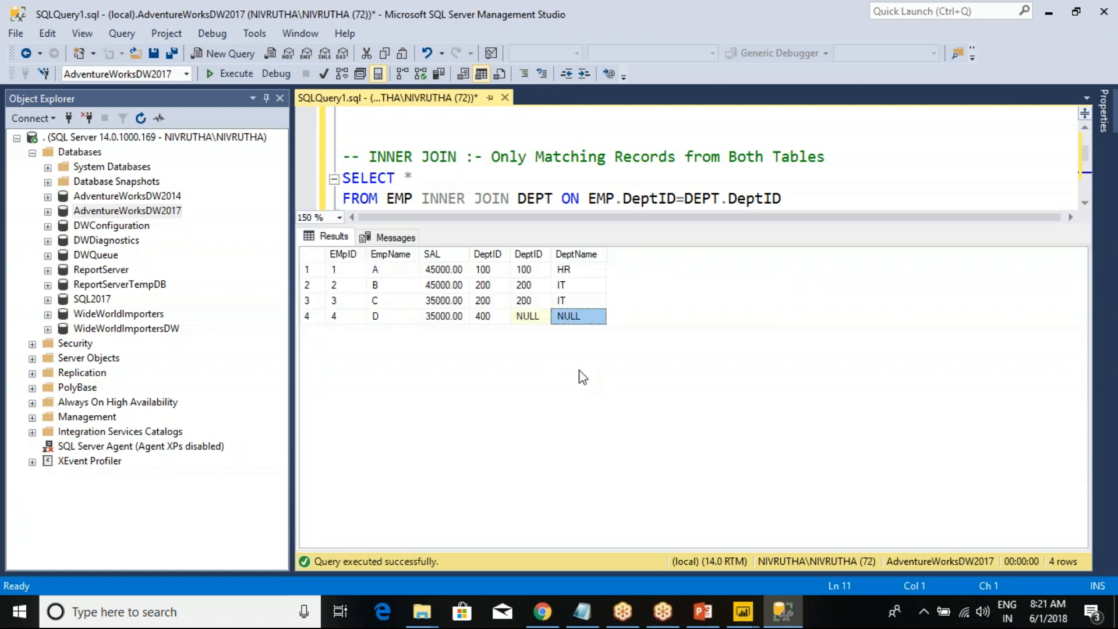
# Inspect the left join result, comparing employee D's Dept columns with the first row's department name.
pyautogui.click(310, 257)
pyautogui.click(346, 270)
pyautogui.click(529, 313)
pyautogui.click(576, 317)
pyautogui.click(544, 318)
pyautogui.click(570, 322)
pyautogui.click(584, 270)
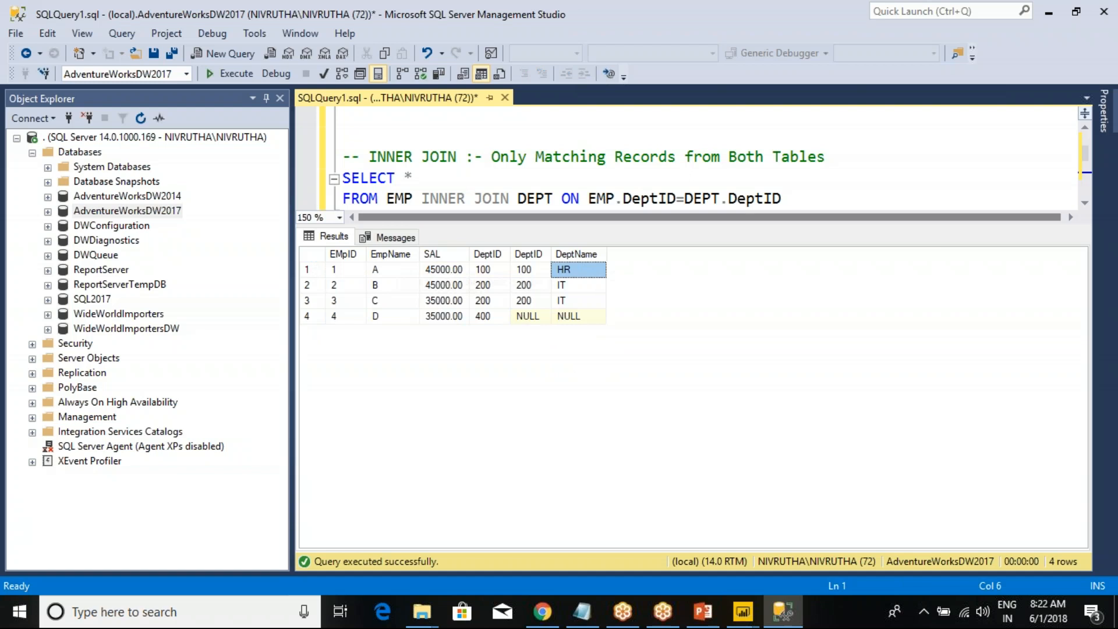
# Review the EMP columns and the matching DeptID and DeptName values of employees A, B and C in the left join result.
pyautogui.click(440, 180)
pyautogui.moveTo(335, 269); pyautogui.dragTo(438, 322)
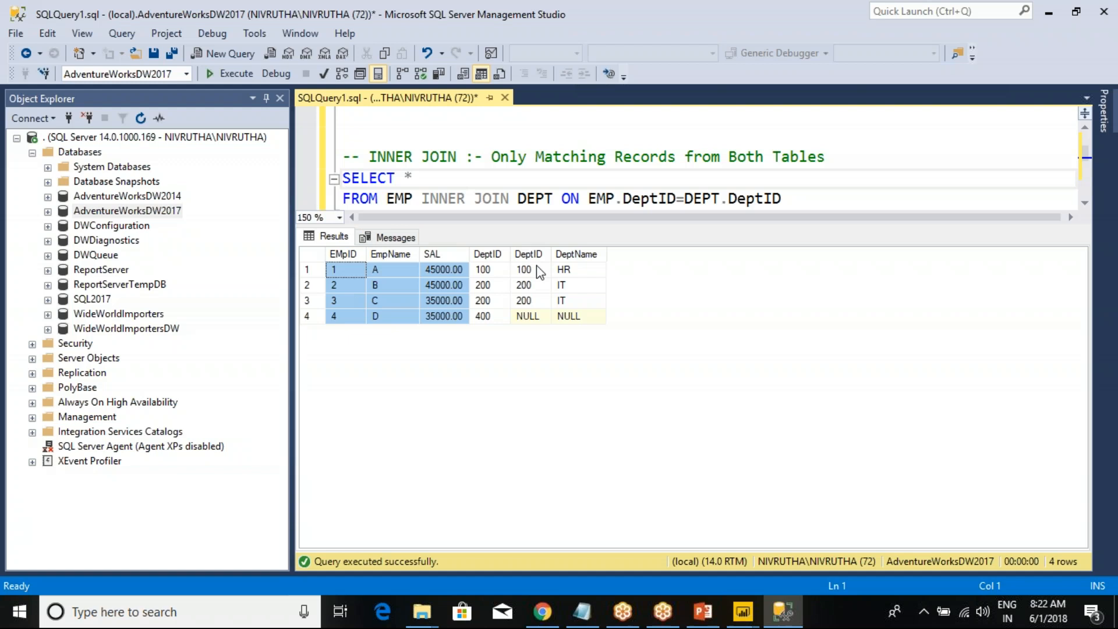
pyautogui.click(494, 270)
pyautogui.click(575, 272)
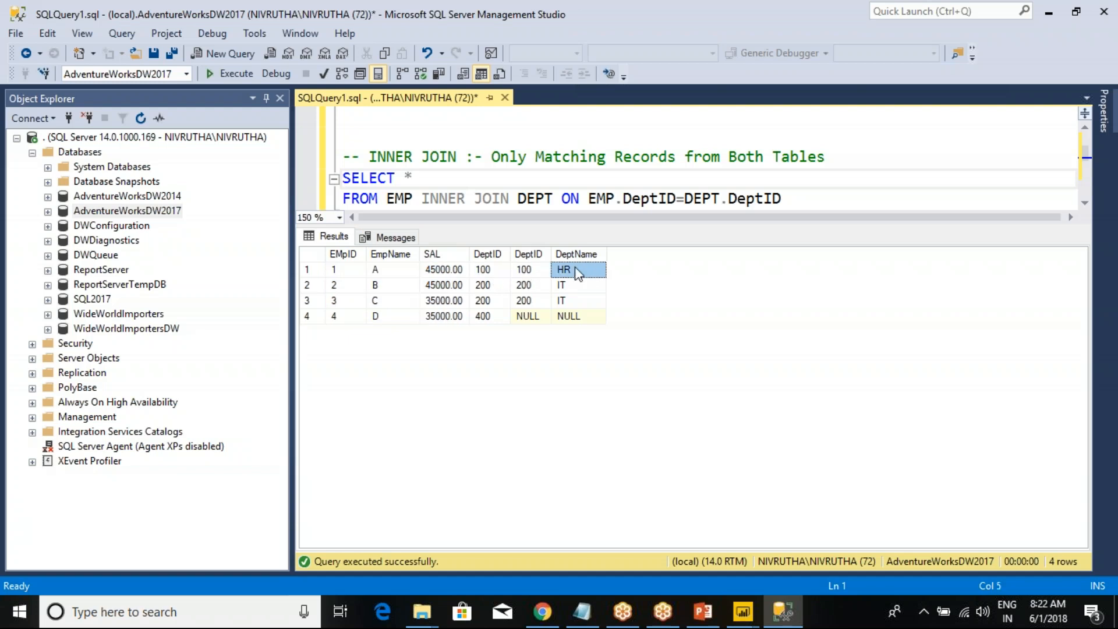
pyautogui.moveTo(494, 288); pyautogui.dragTo(527, 302)
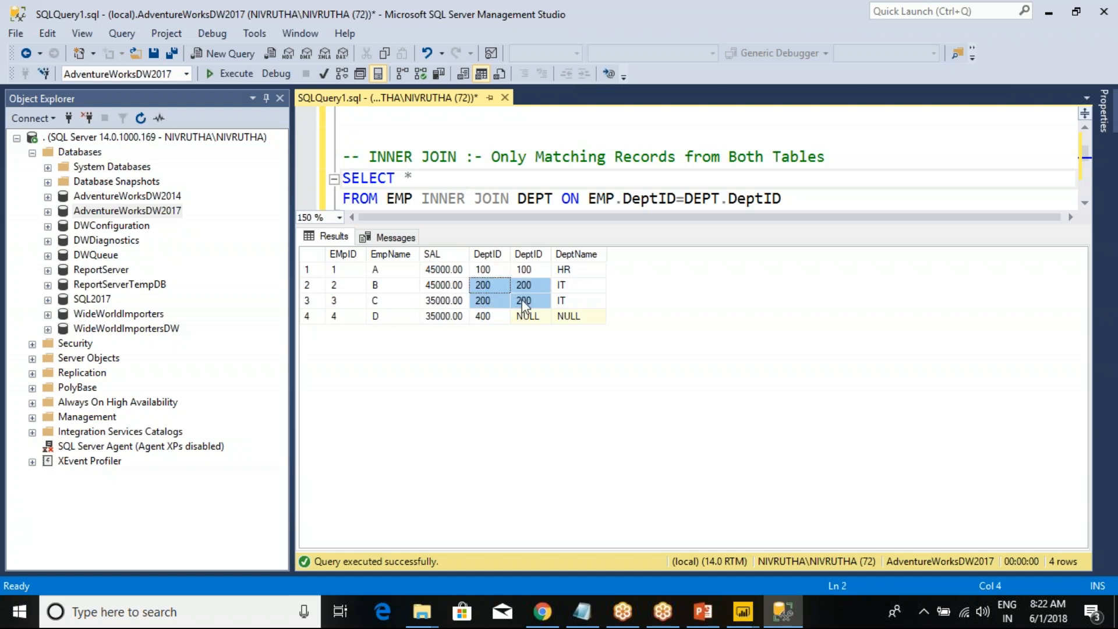
# Compare employee D's EMP DeptID with the DeptID and DeptName from Dept in the left join result.
pyautogui.click(501, 318)
pyautogui.click(519, 319)
pyautogui.click(493, 319)
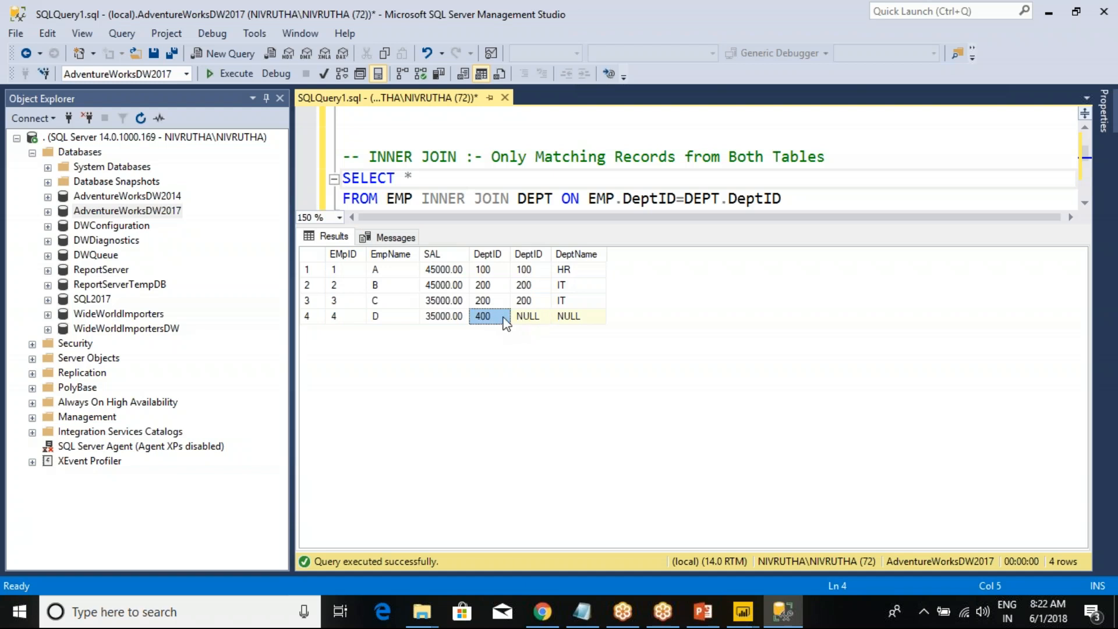
pyautogui.click(519, 315)
pyautogui.click(567, 317)
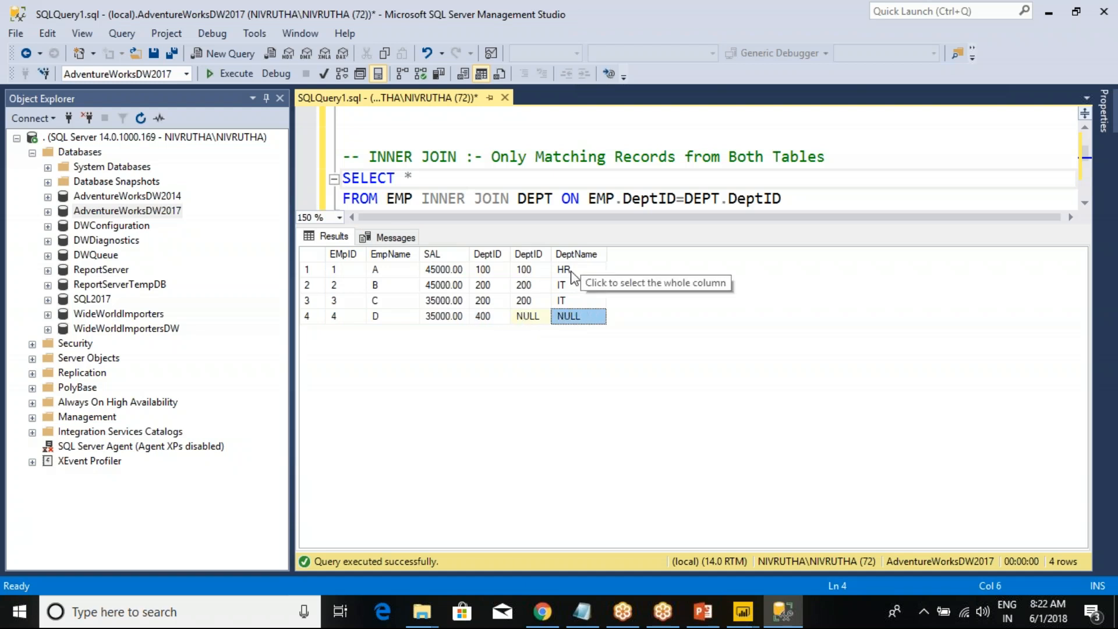
pyautogui.click(525, 318)
pyautogui.click(501, 318)
pyautogui.click(535, 321)
pyautogui.click(567, 318)
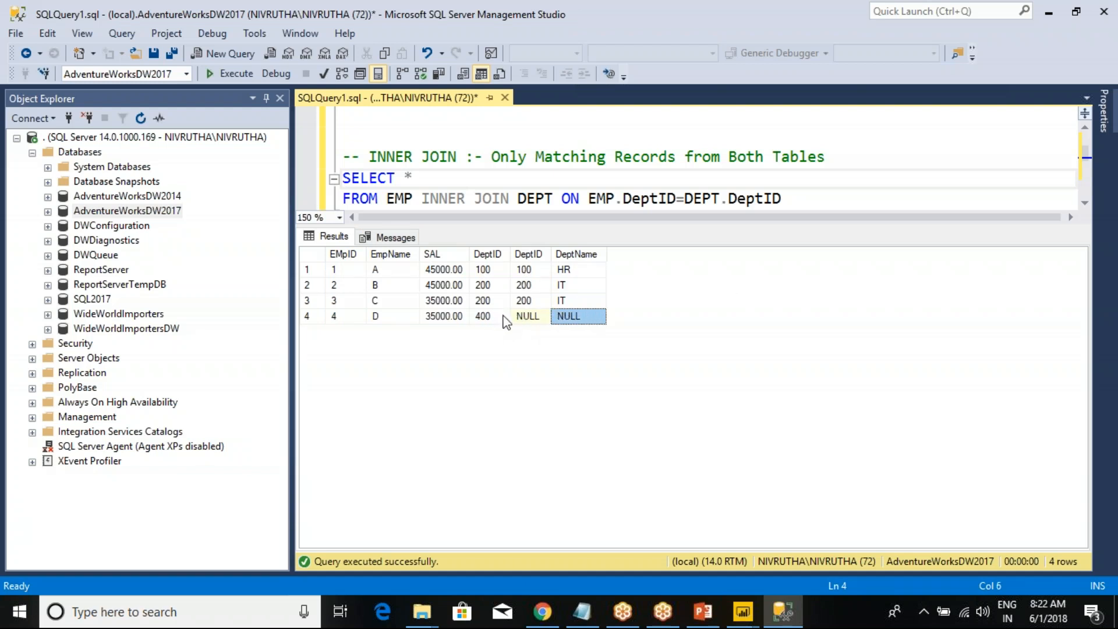
pyautogui.click(531, 320)
pyautogui.click(494, 175)
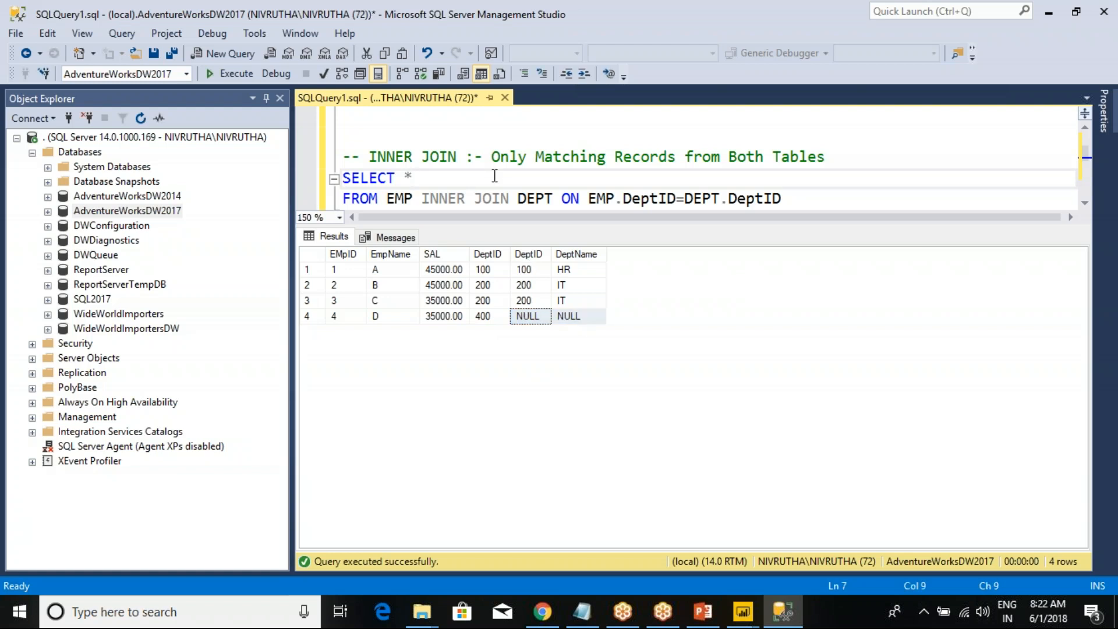
# Switch to the Power Query Editor in Power BI and close it, applying the pending query changes.
pyautogui.click(743, 612)
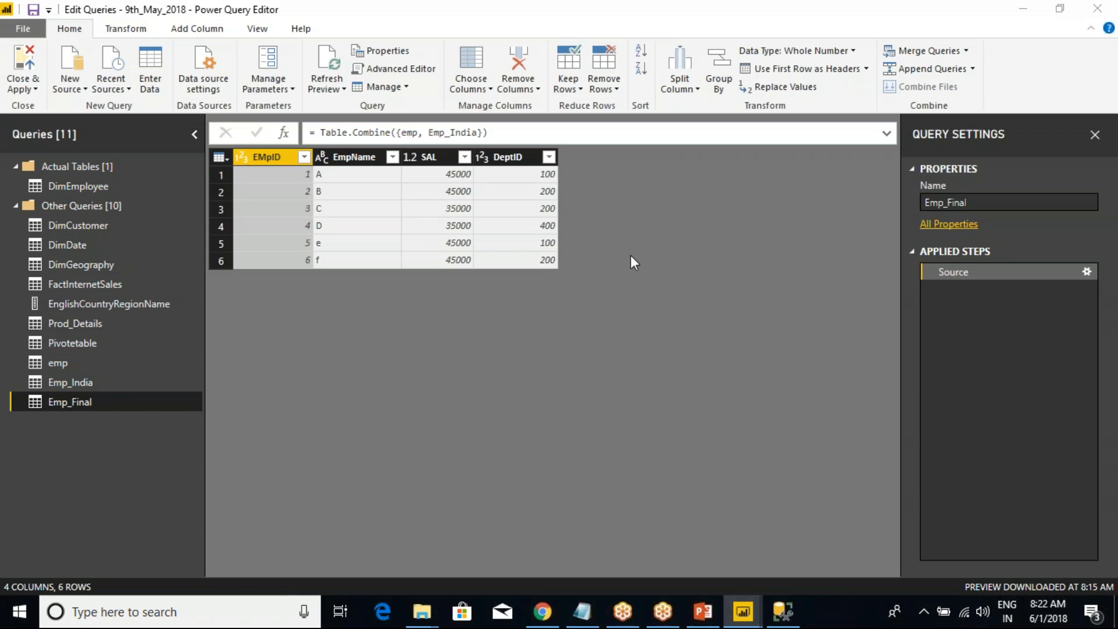
pyautogui.hotkey('alt', 'Tab')
pyautogui.hotkey('alt', 'Tab')
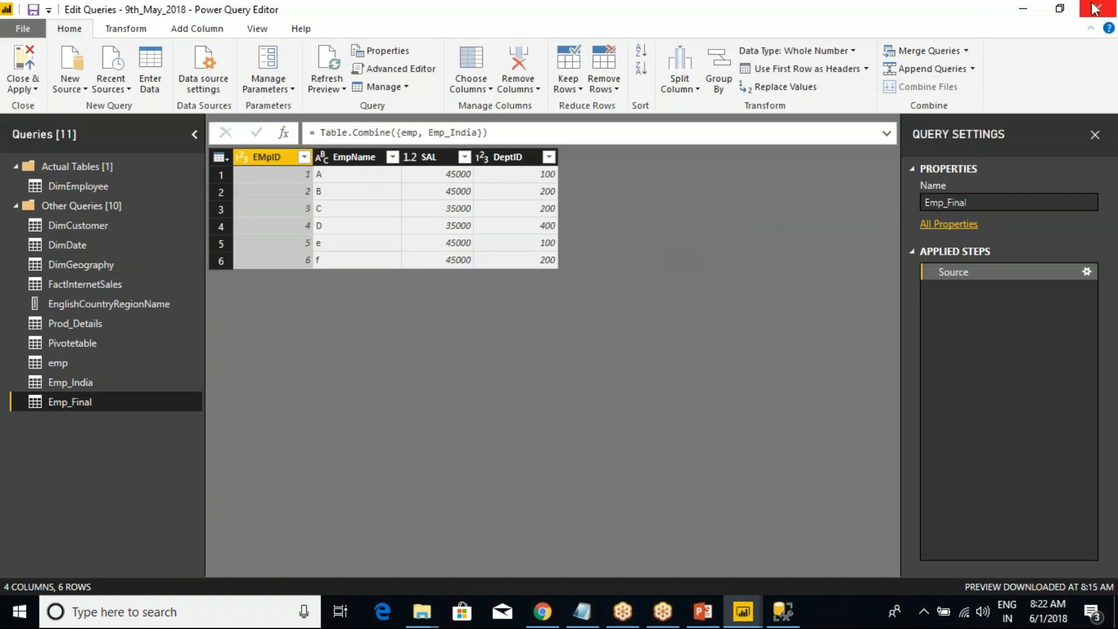
pyautogui.click(1095, 8)
pyautogui.click(583, 332)
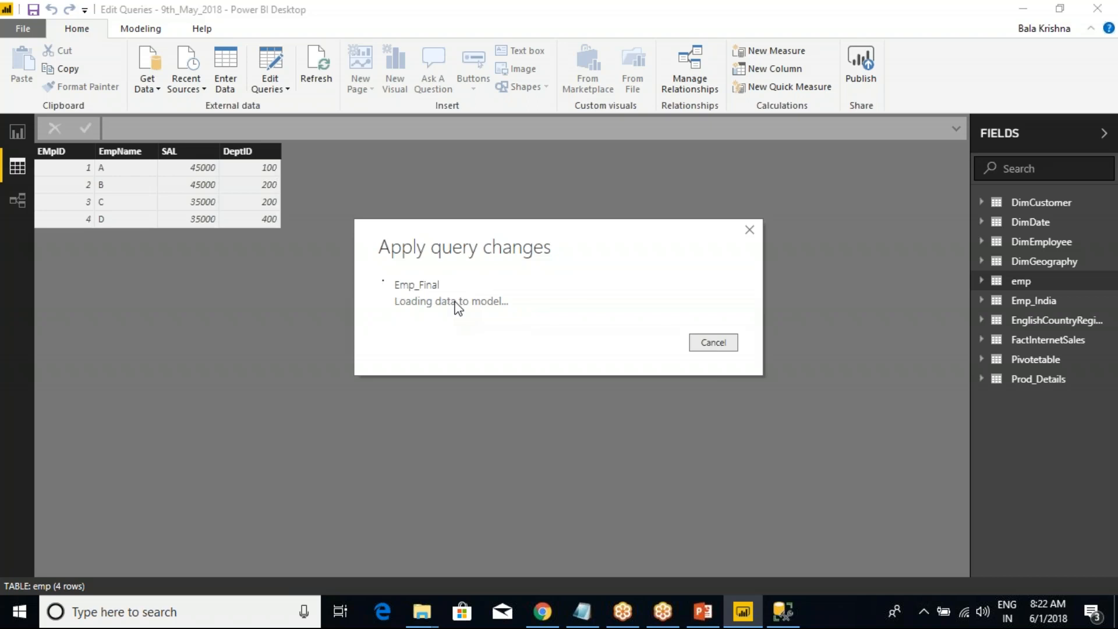
# Return to SQL Server Management Studio, execute only SELECT * FROM Dept, and copy the entire result with its headers.
pyautogui.click(781, 610)
pyautogui.scroll(1, 485, 191)
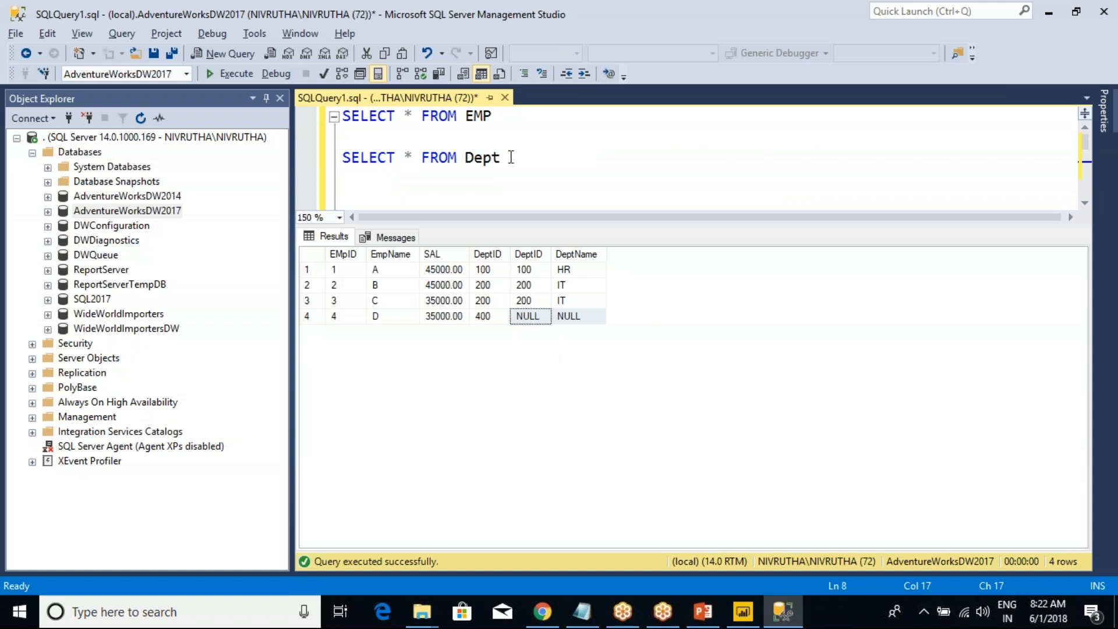
pyautogui.moveTo(511, 157); pyautogui.dragTo(343, 159)
pyautogui.click(229, 74)
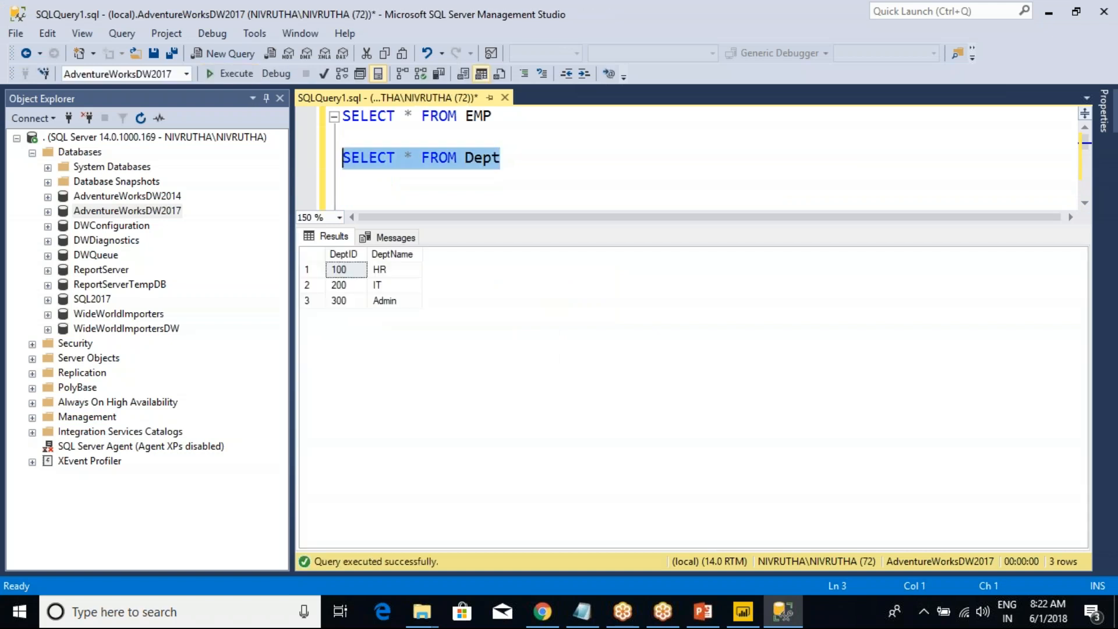
pyautogui.click(319, 256)
pyautogui.rightClick(319, 256)
pyautogui.click(373, 281)
# In Power BI Desktop, create a manually entered table from the copied department data, name it Dept, and load it.
pyautogui.hotkey('alt', 'Tab')
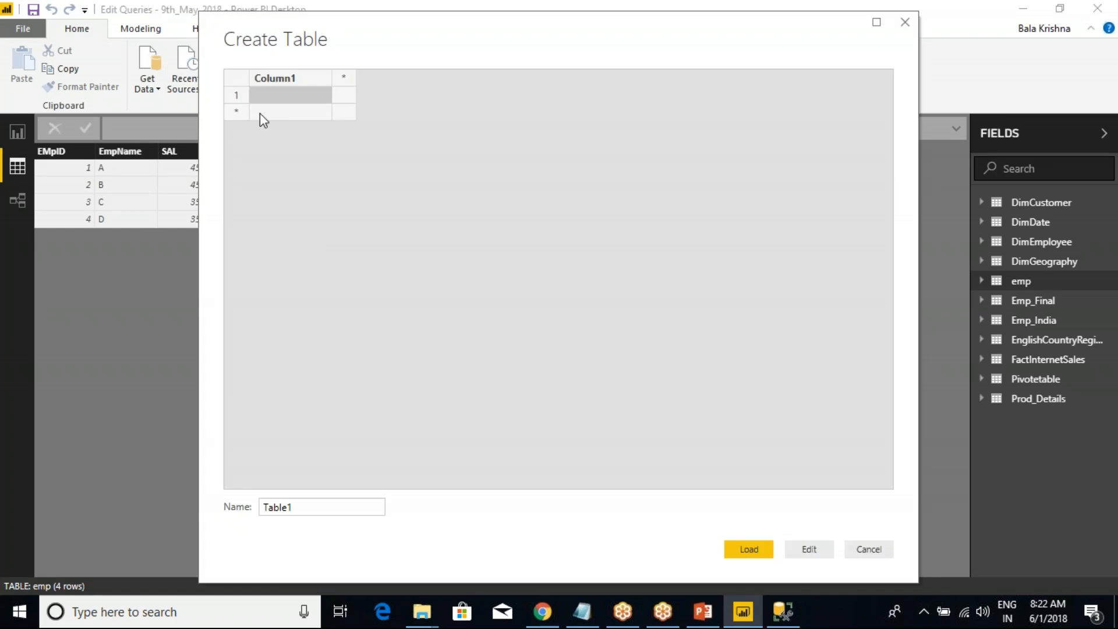
pyautogui.hotkey('ctrl', 'v')
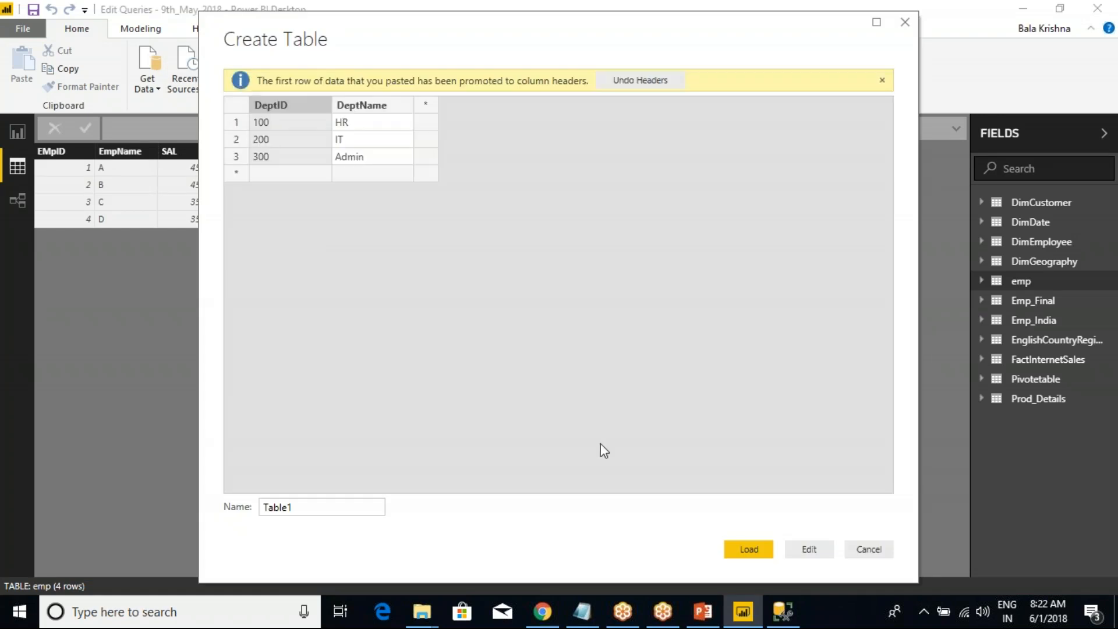
pyautogui.doubleClick(272, 507)
pyautogui.write('Dept')
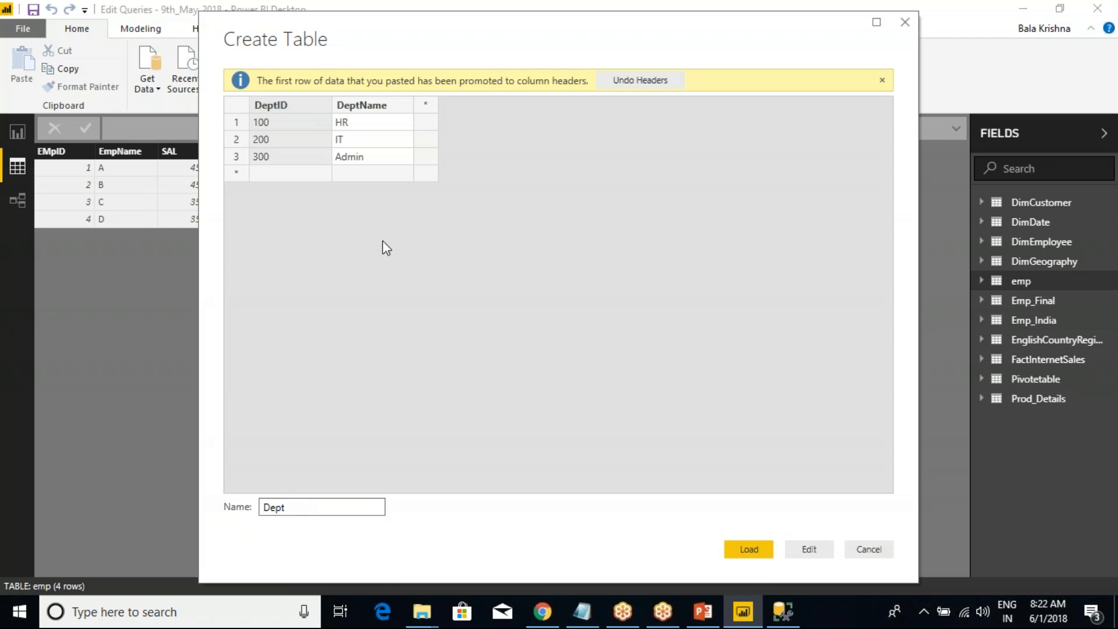
pyautogui.click(749, 549)
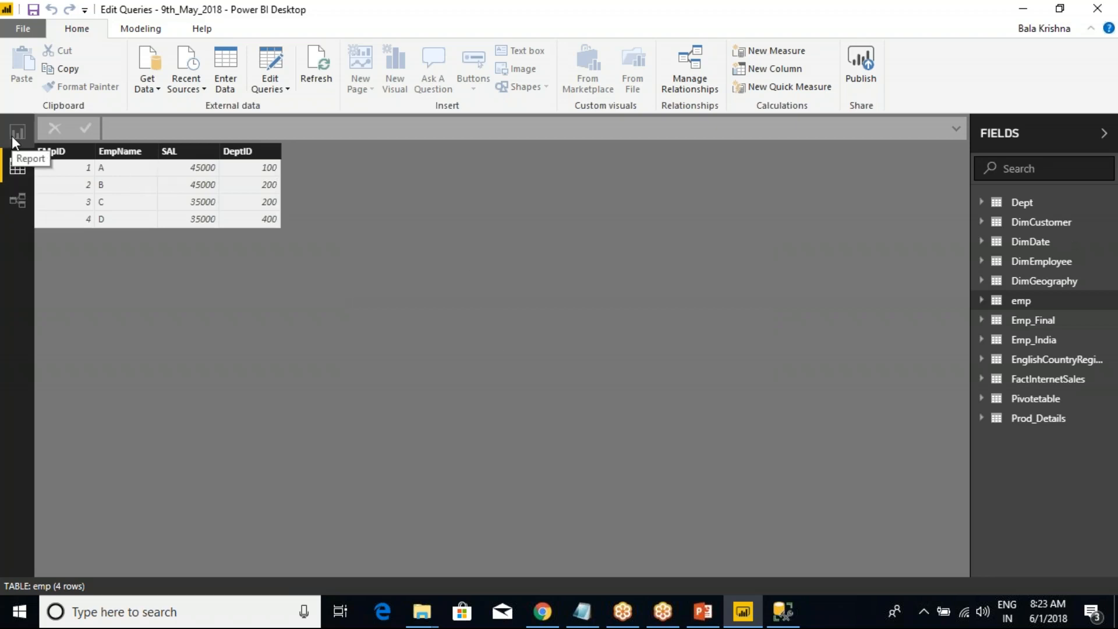
# Reopen the Power Query Editor, review the emp and Dept queries, and leave emp selected.
pyautogui.click(281, 91)
pyautogui.click(289, 106)
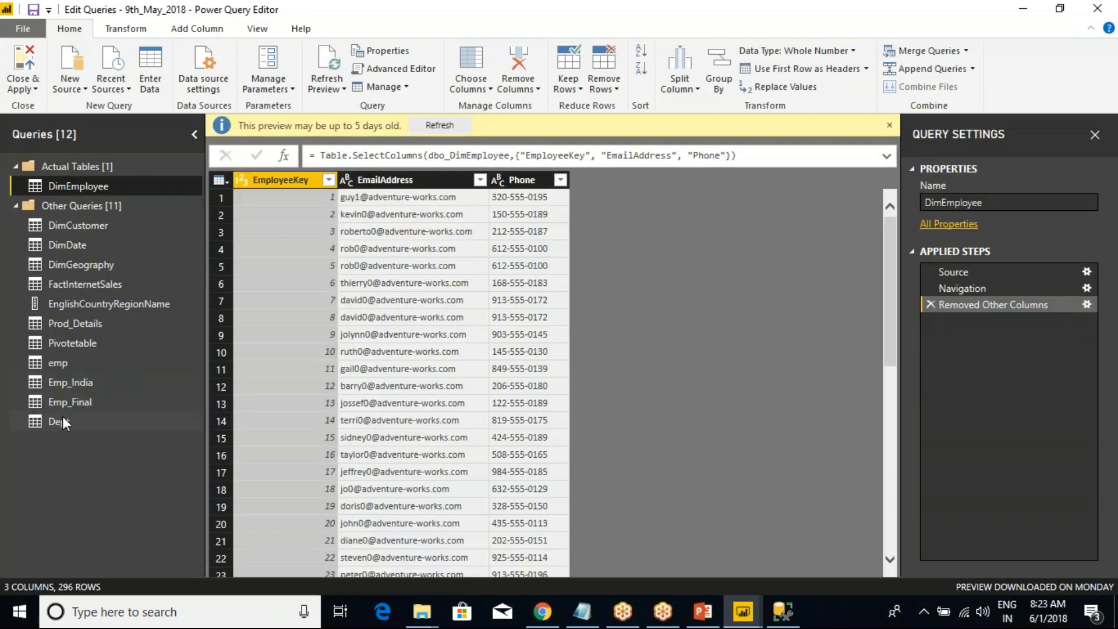
pyautogui.click(58, 365)
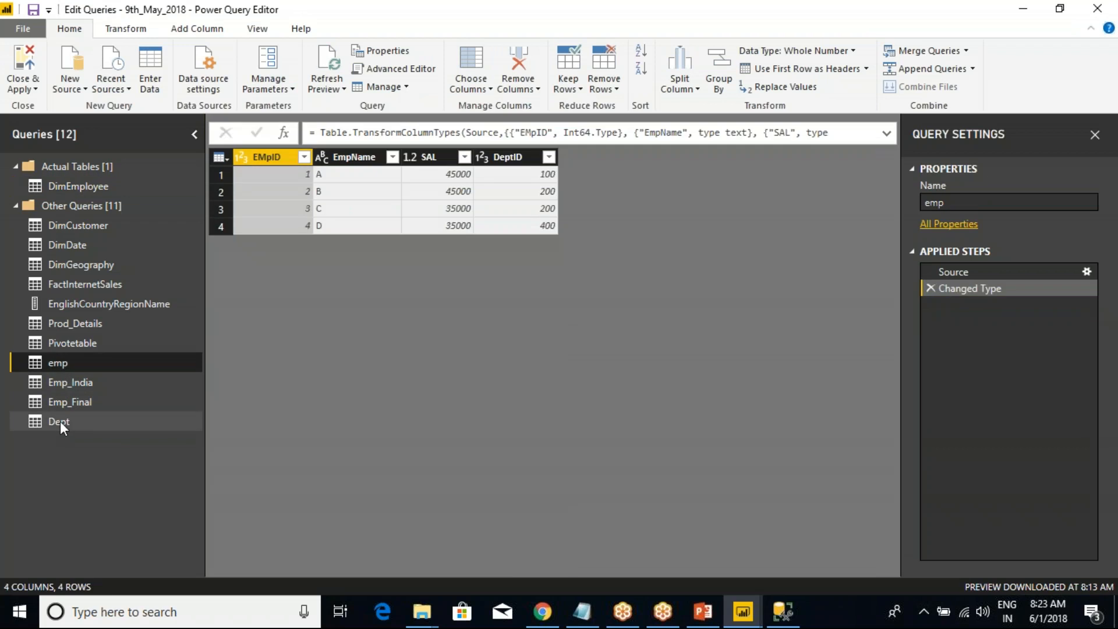
pyautogui.click(61, 422)
pyautogui.click(82, 364)
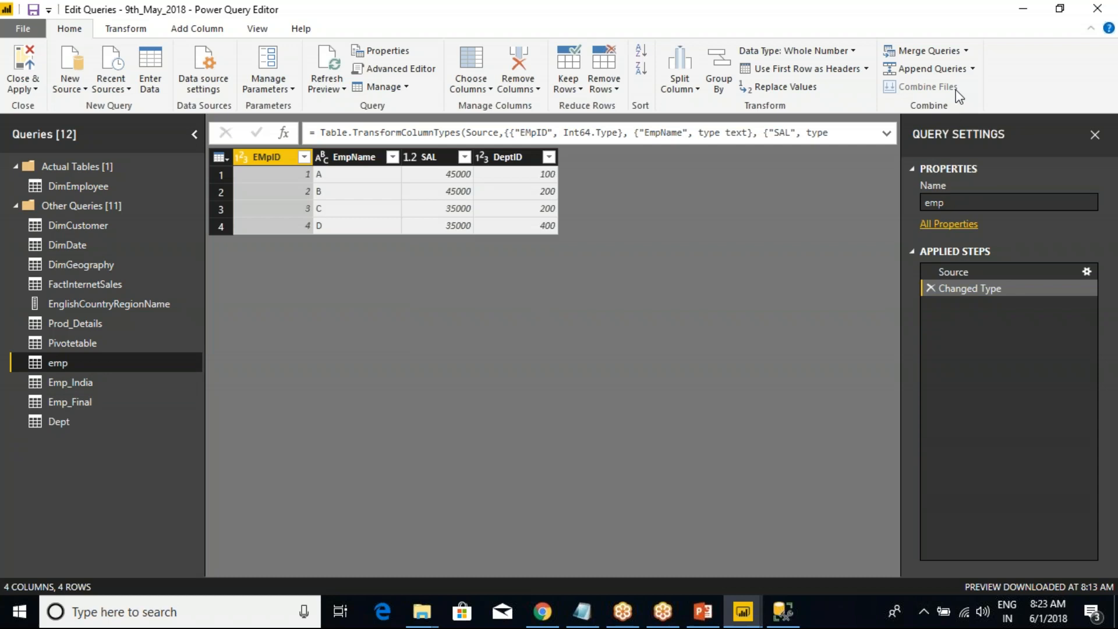
# Start merging queries as a new query with emp as the first table and Dept as the second.
pyautogui.click(967, 52)
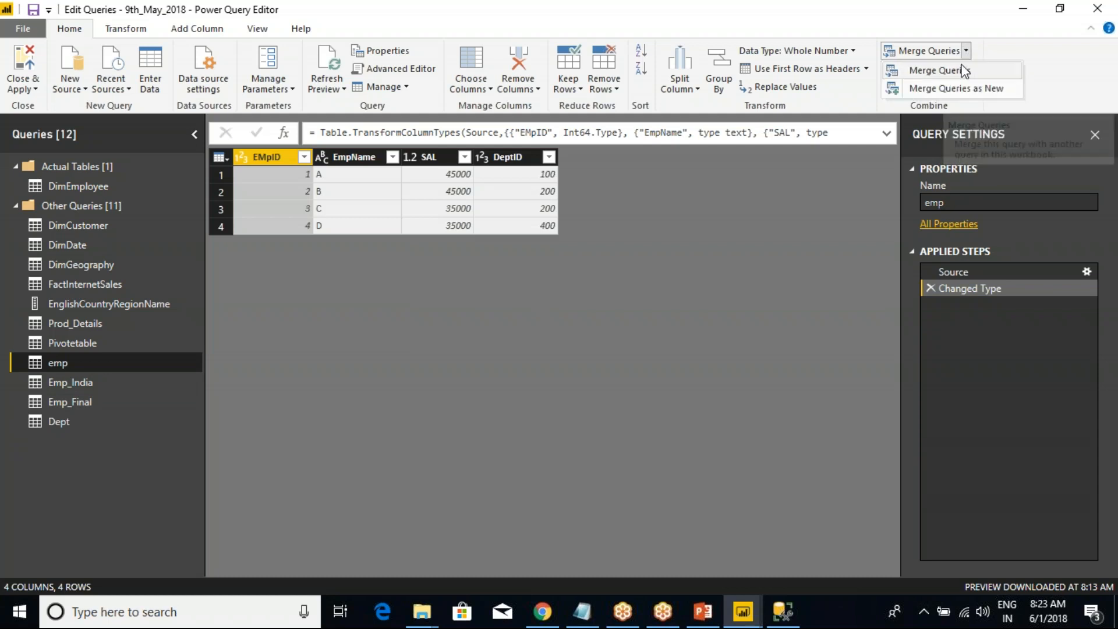
pyautogui.click(964, 89)
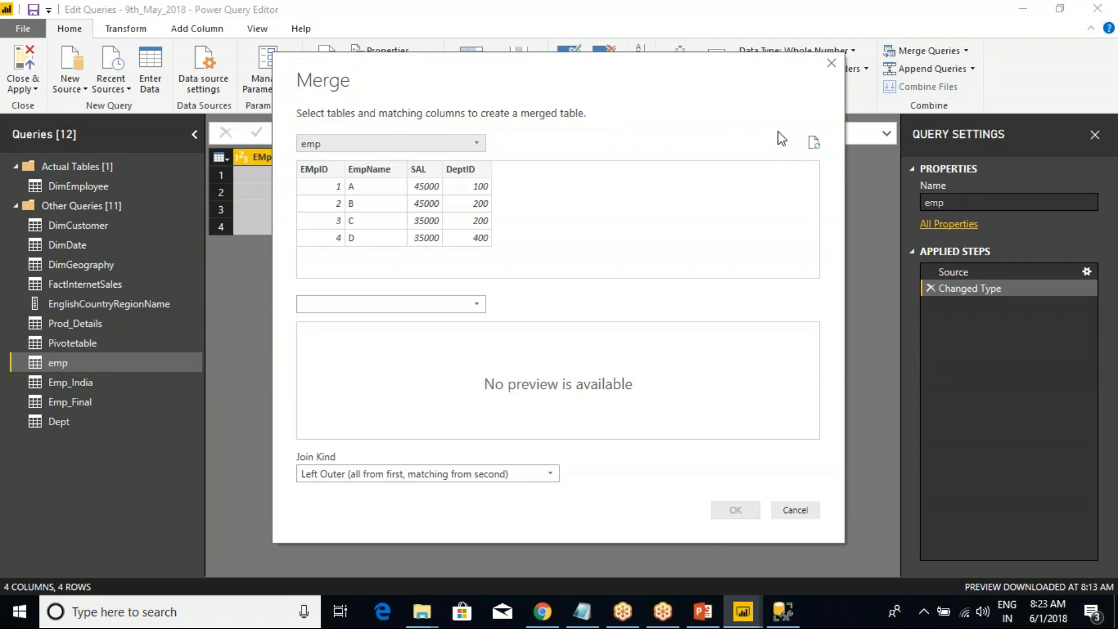
pyautogui.click(351, 305)
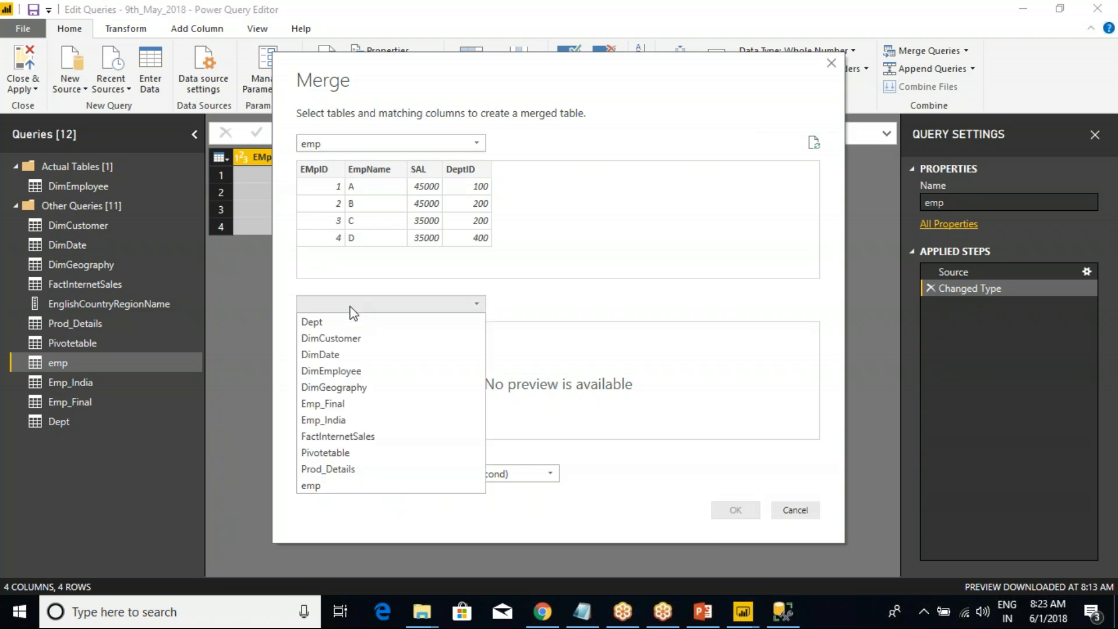
pyautogui.click(309, 322)
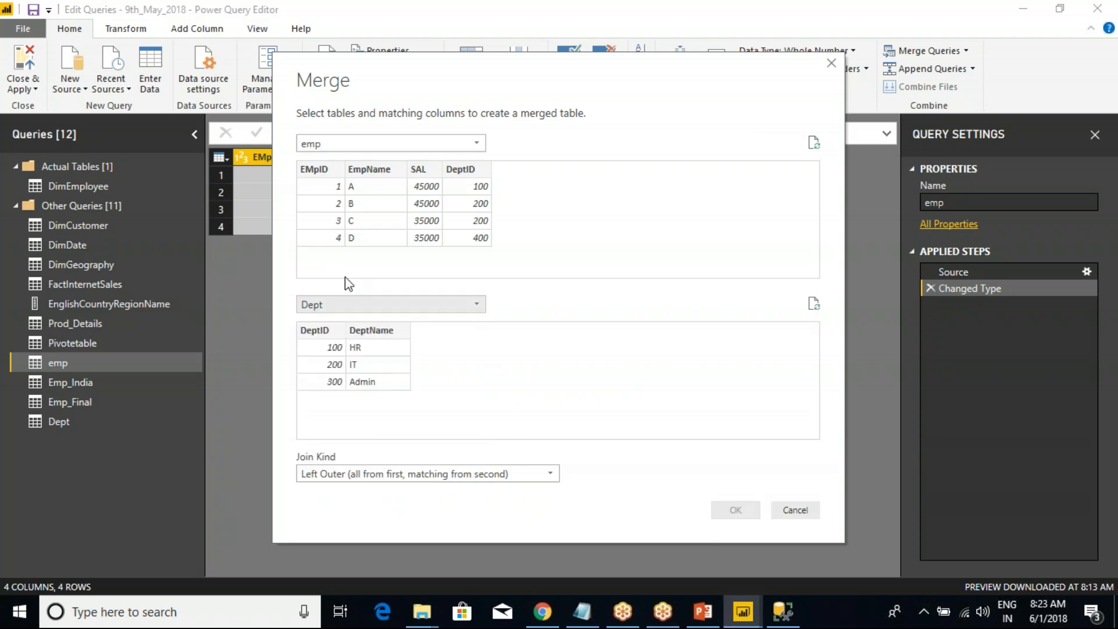
pyautogui.moveTo(288, 132); pyautogui.dragTo(483, 245)
pyautogui.moveTo(280, 292)
pyautogui.mouseDown()
pyautogui.moveTo(428, 348)
pyautogui.moveTo(505, 408)
pyautogui.mouseUp()
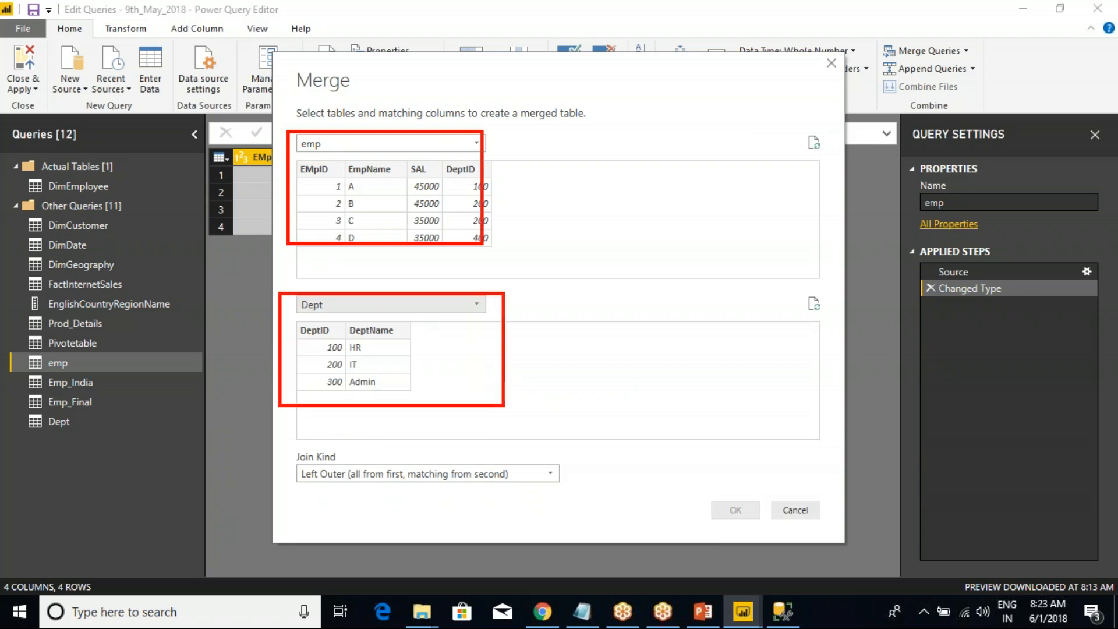
pyautogui.press('Escape')
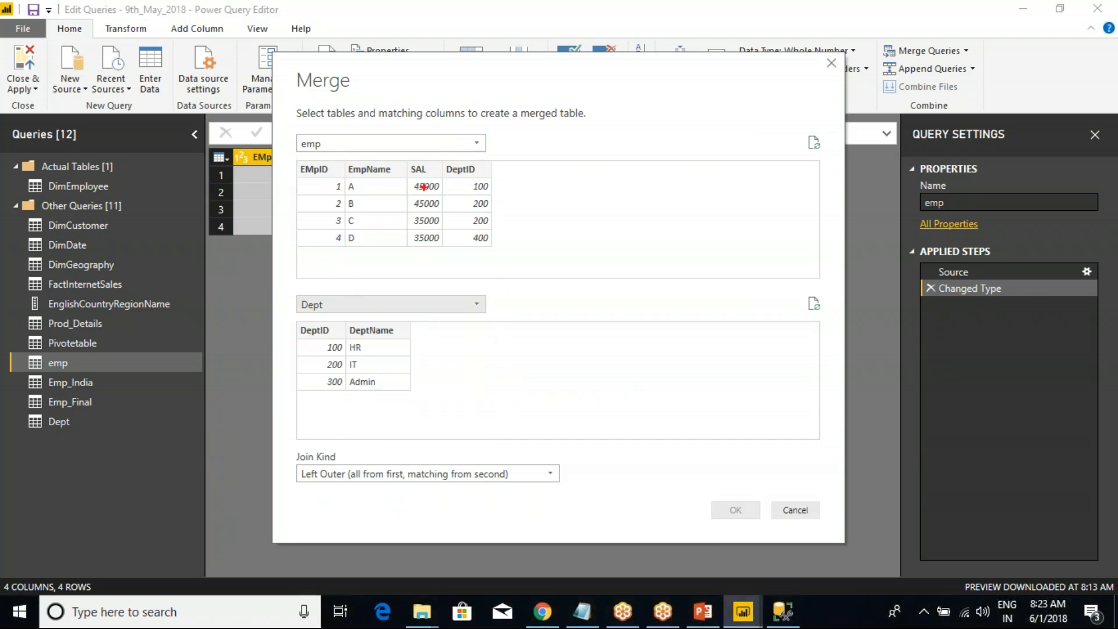
pyautogui.moveTo(441, 149); pyautogui.dragTo(504, 258)
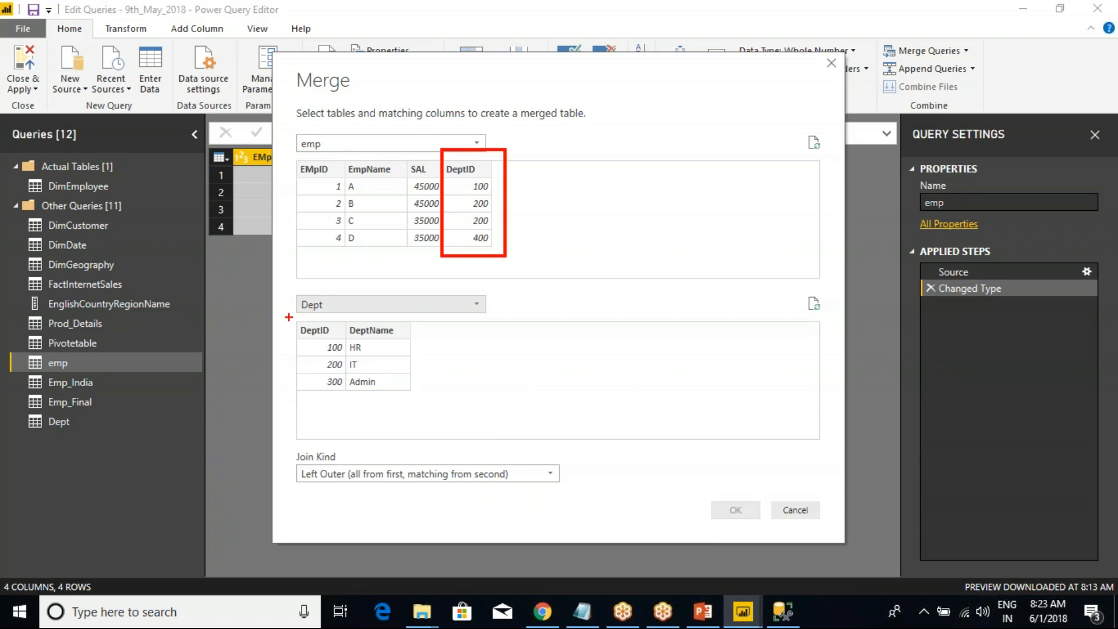
pyautogui.moveTo(286, 313); pyautogui.dragTo(343, 403)
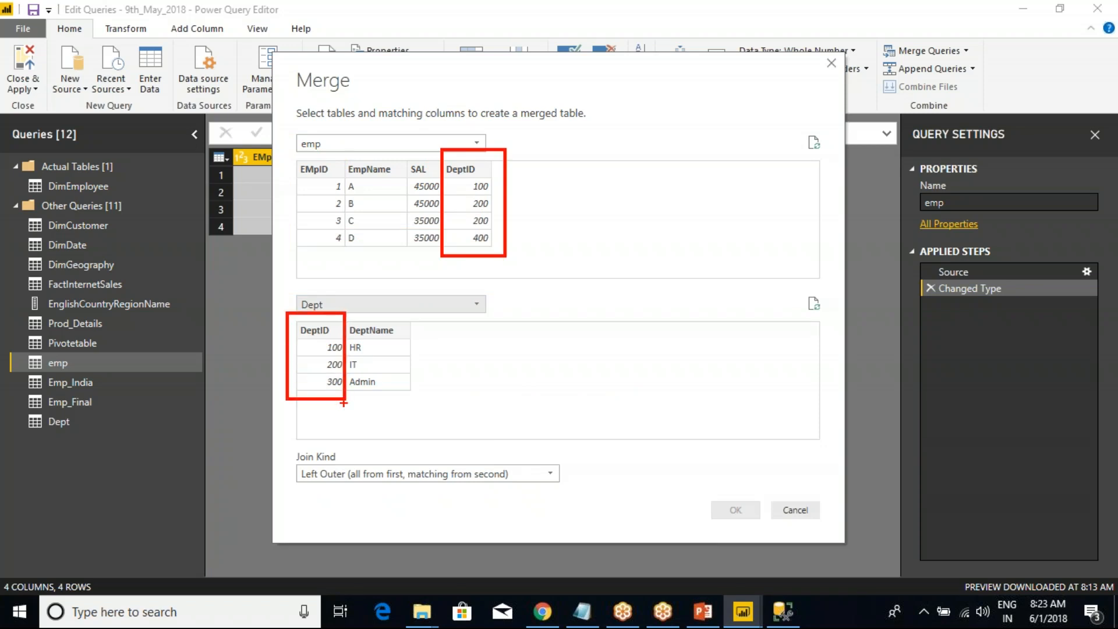
pyautogui.press('Escape')
# Try the Inner, Left Outer, Right Outer and Full Outer join kinds in turn for the emp and Dept merge.
pyautogui.click(447, 476)
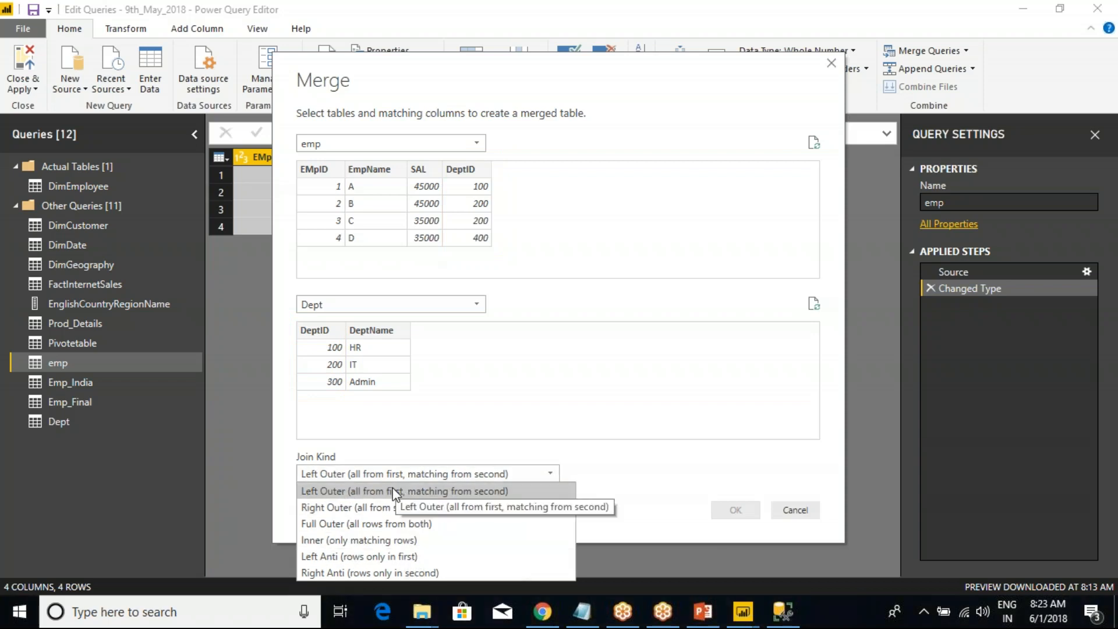
pyautogui.click(347, 542)
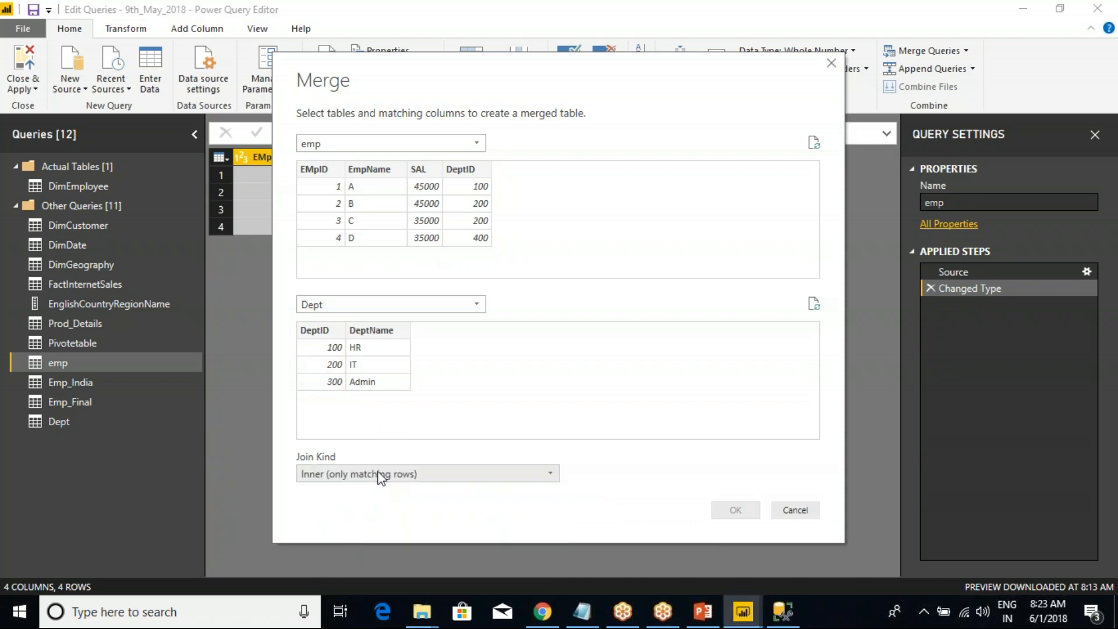
pyautogui.click(382, 478)
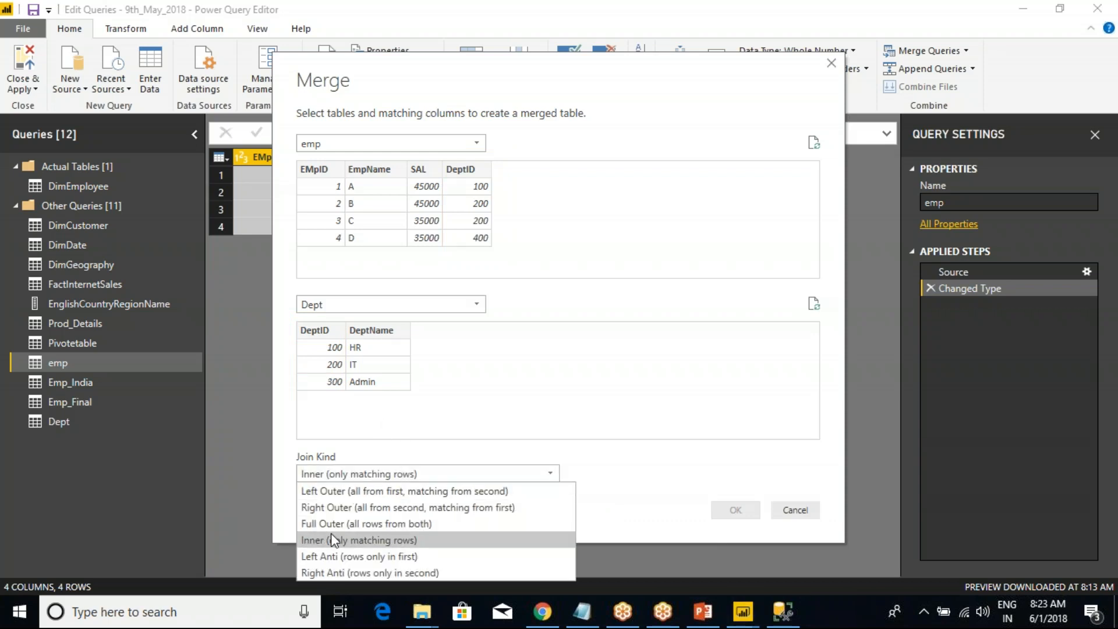
pyautogui.click(336, 494)
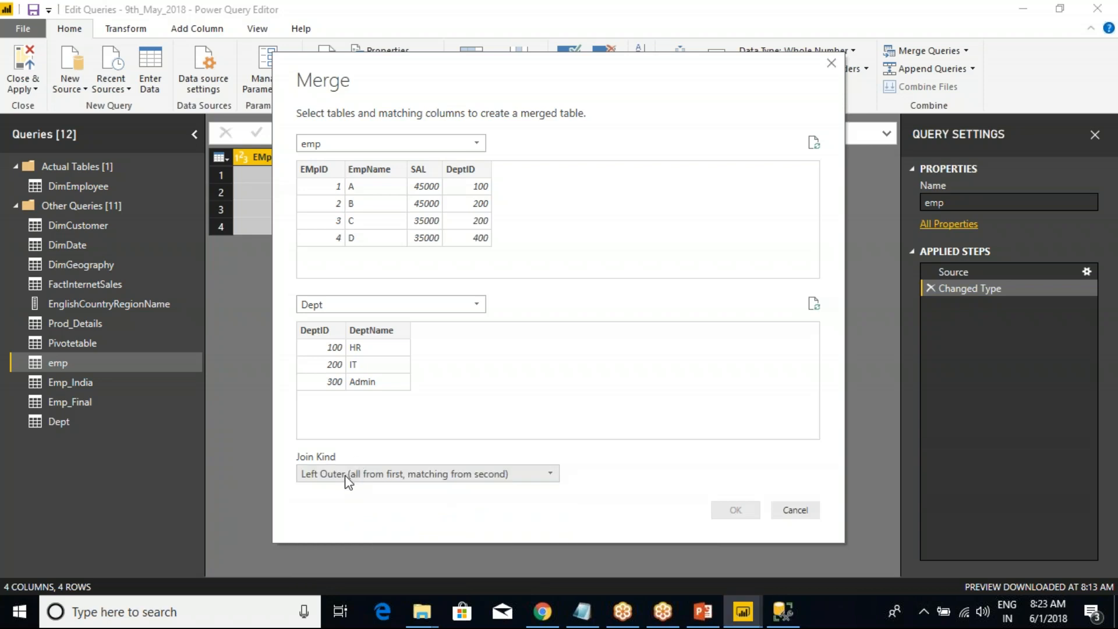
pyautogui.click(345, 477)
pyautogui.click(333, 508)
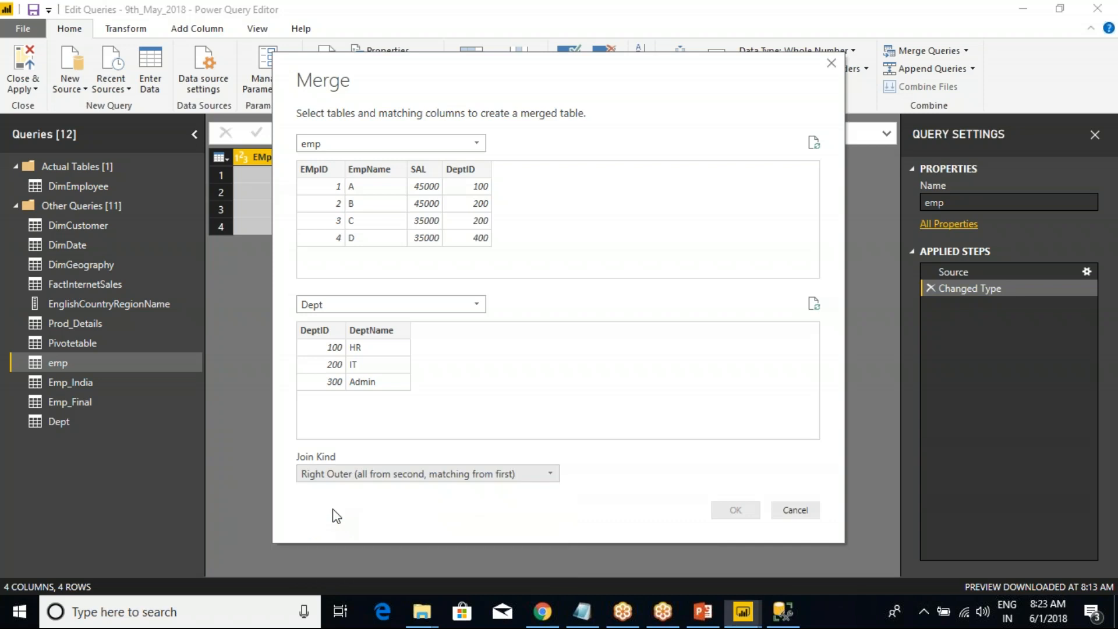
pyautogui.click(345, 477)
pyautogui.click(326, 524)
# Set the join kind of the emp and Dept merge to Inner (only matching rows).
pyautogui.click(349, 475)
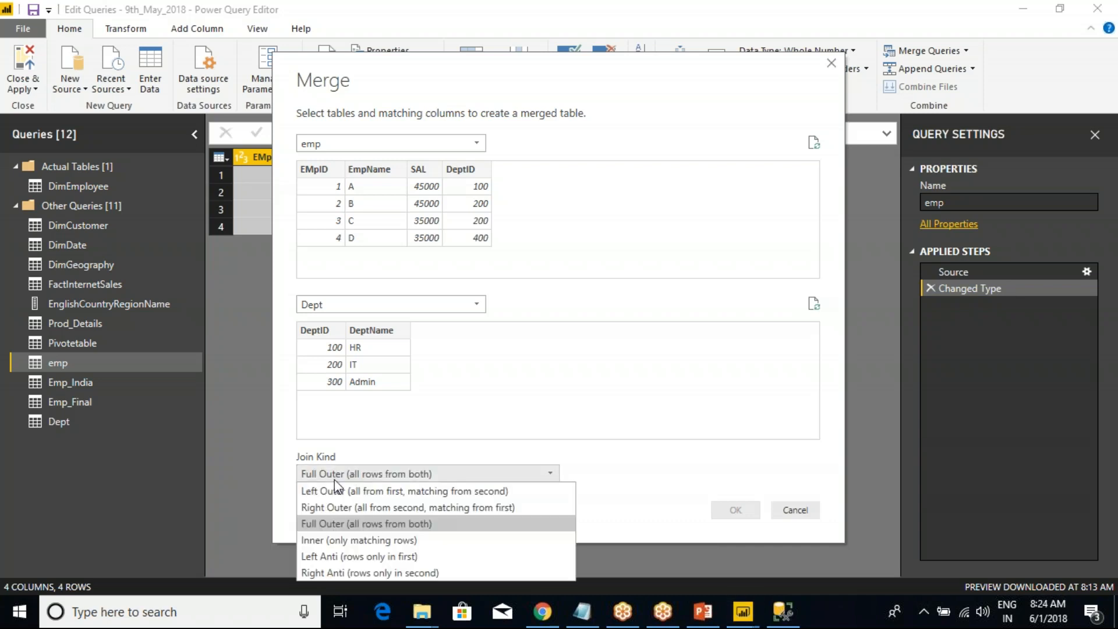
pyautogui.click(326, 542)
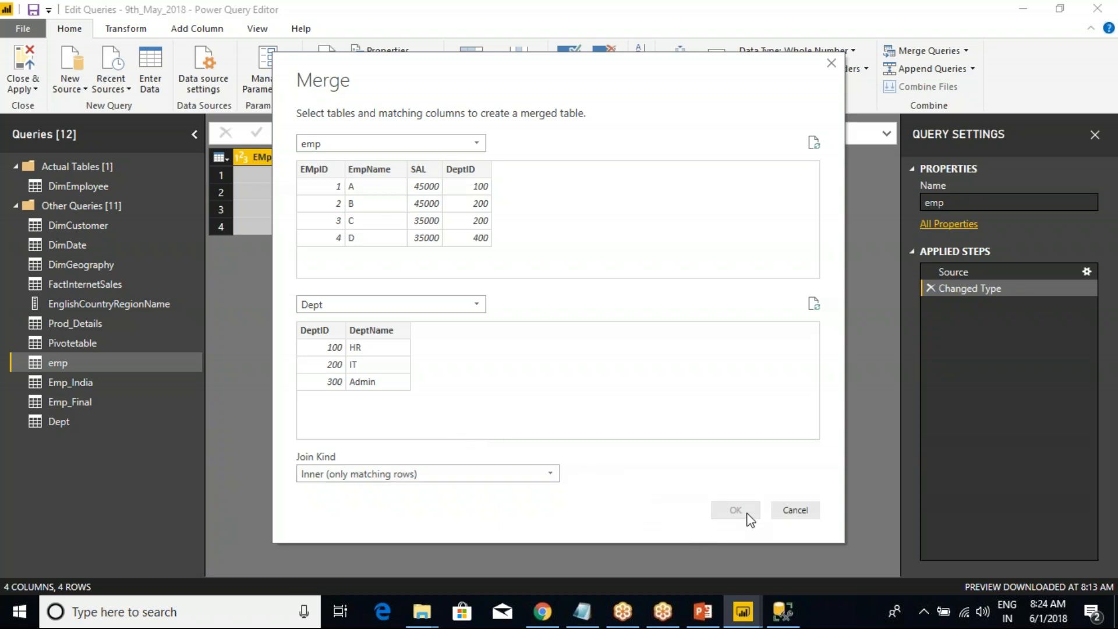
# Match emp and Dept on their DeptID columns and create the inner-joined merge query.
pyautogui.click(466, 170)
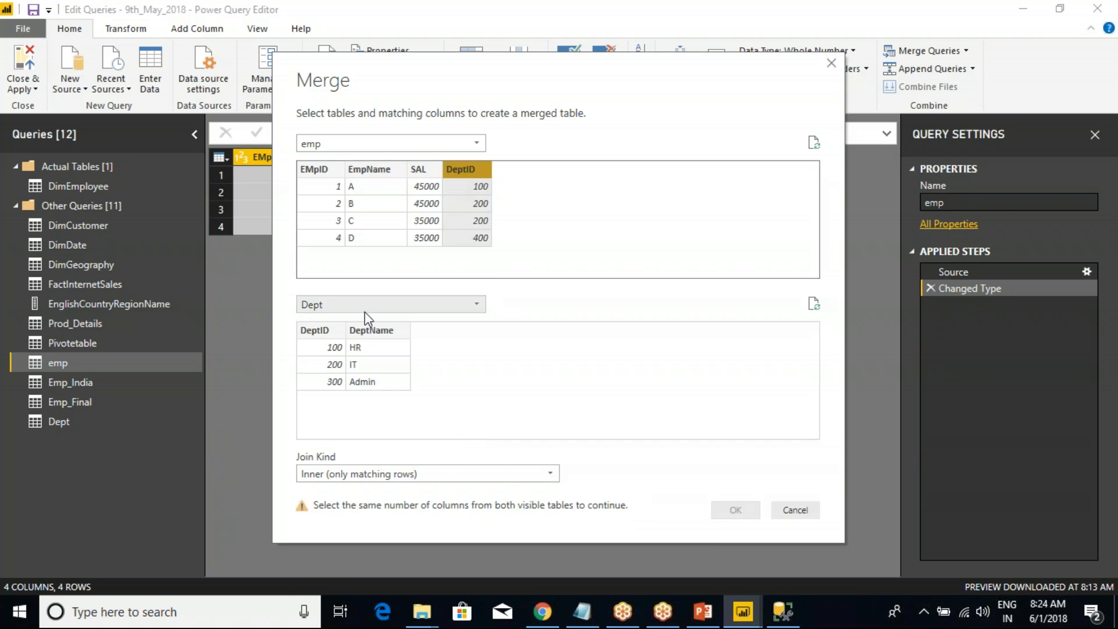
pyautogui.click(320, 330)
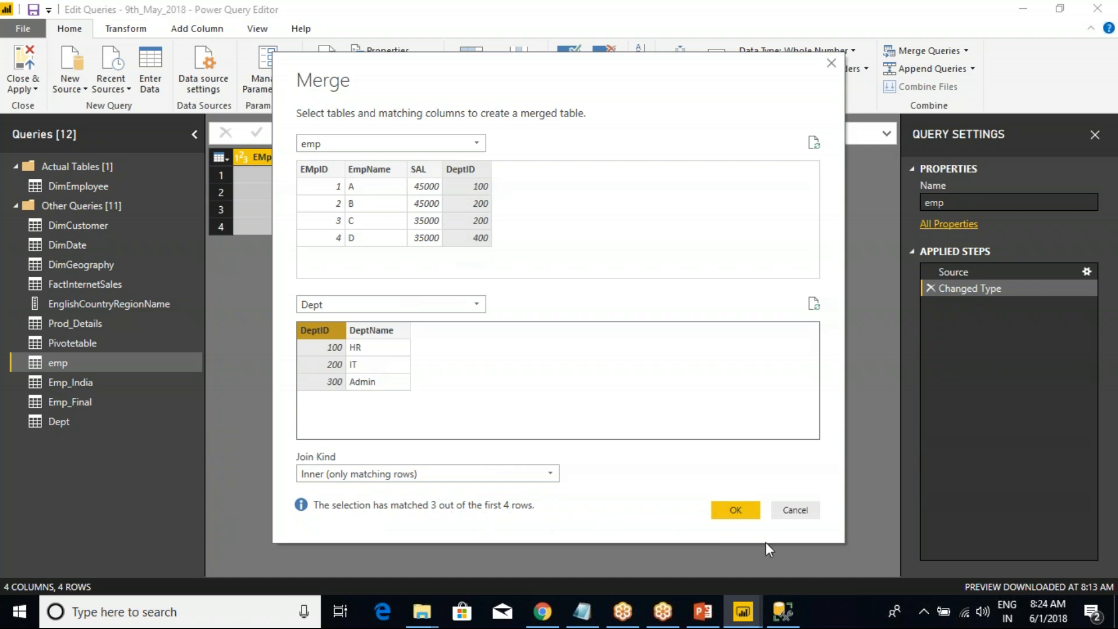
pyautogui.click(736, 511)
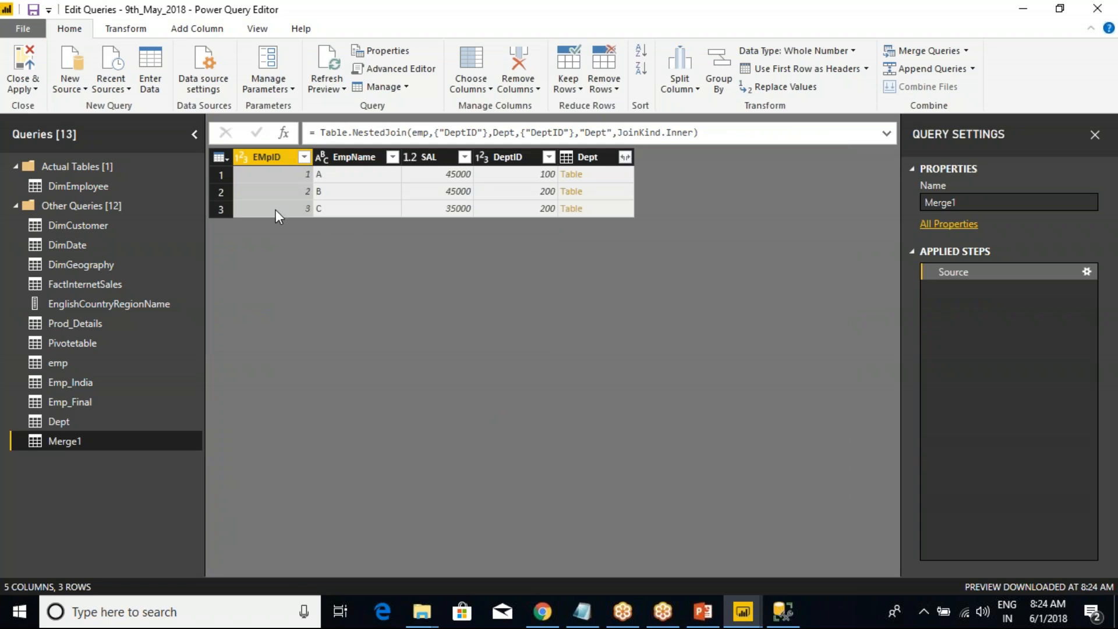
# Rename the merged query as Inner Join.
pyautogui.rightClick(67, 441)
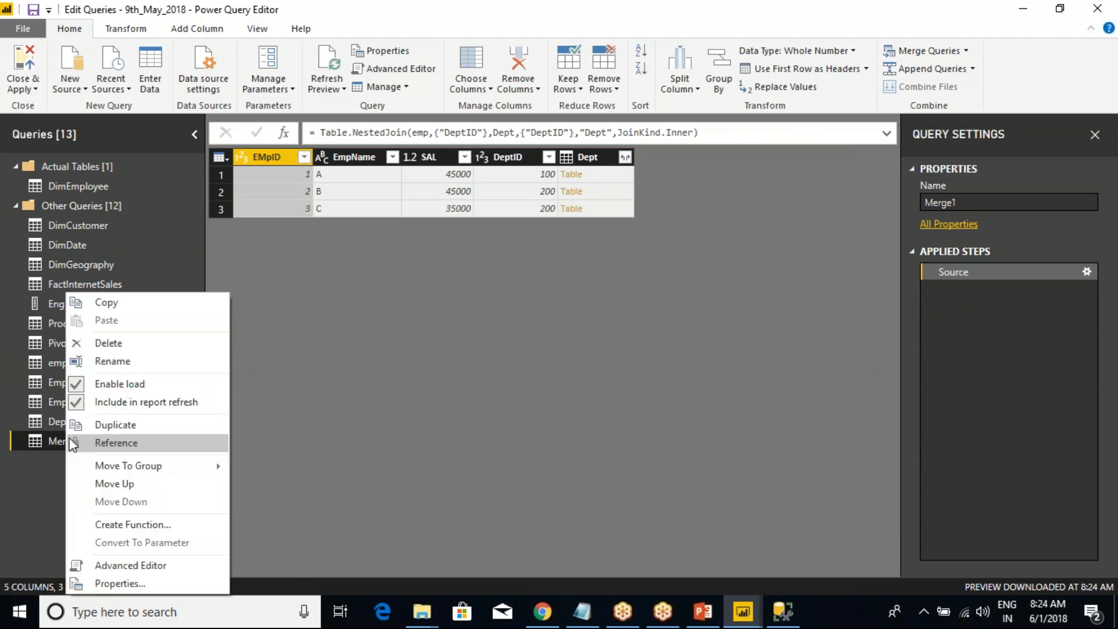
pyautogui.click(120, 362)
pyautogui.write('Inner Join')
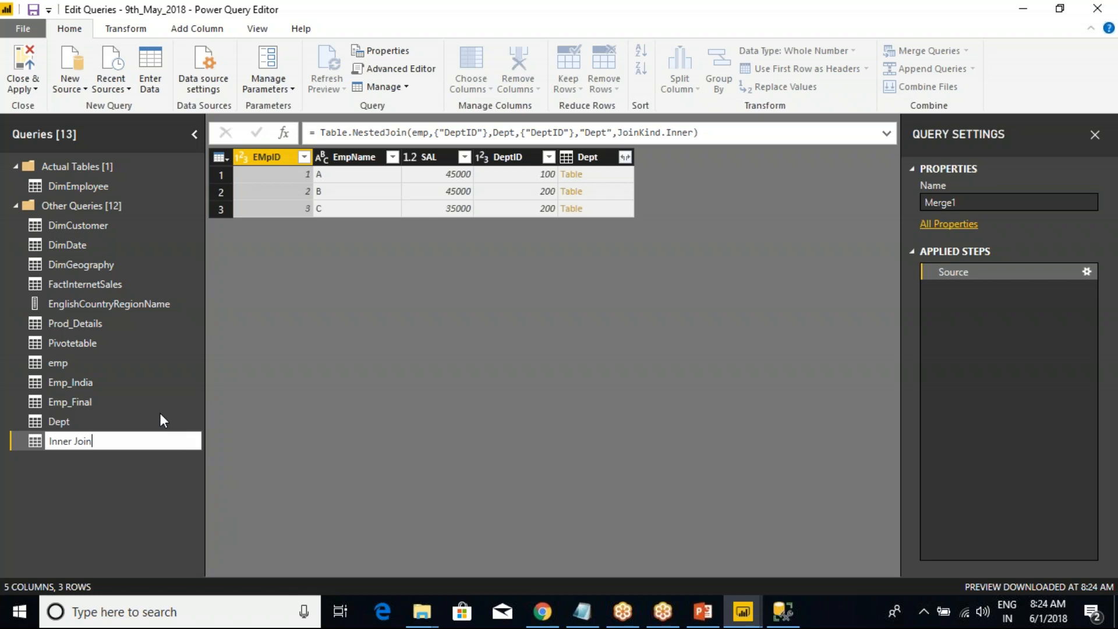
pyautogui.press('Return')
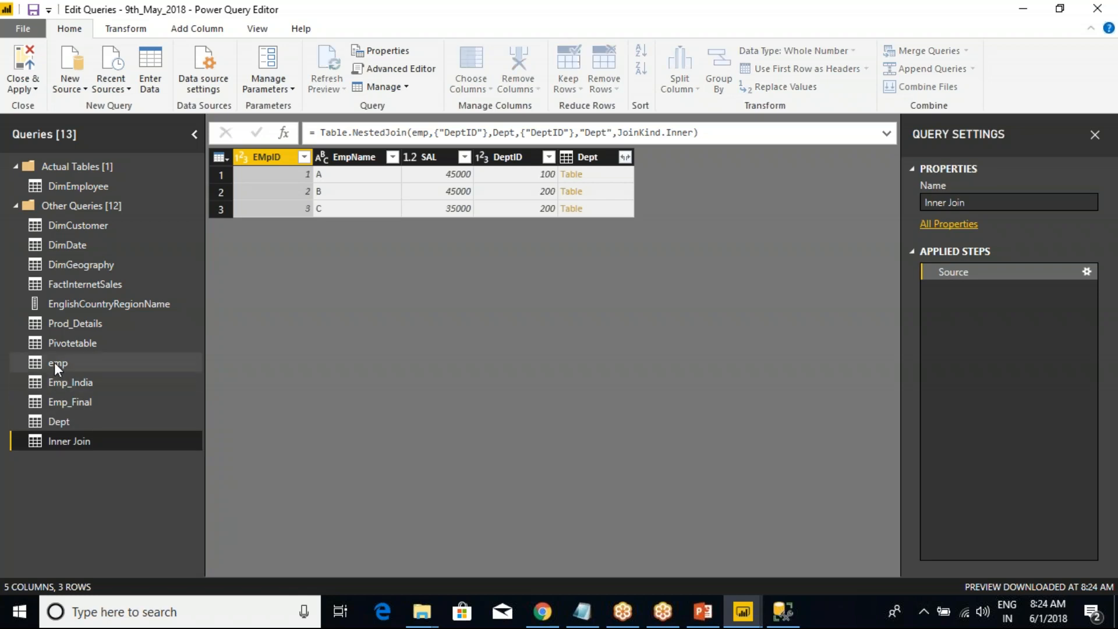
# Start another merge as a new query with emp as the first table and Dept as the second.
pyautogui.click(54, 362)
pyautogui.rightClick(54, 362)
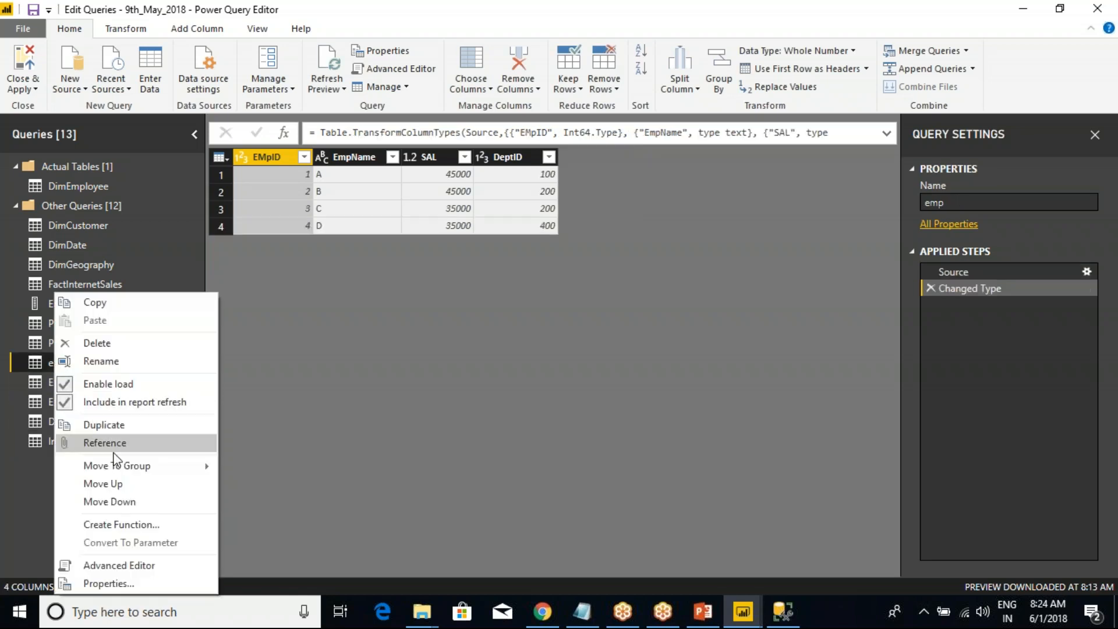
pyautogui.click(354, 414)
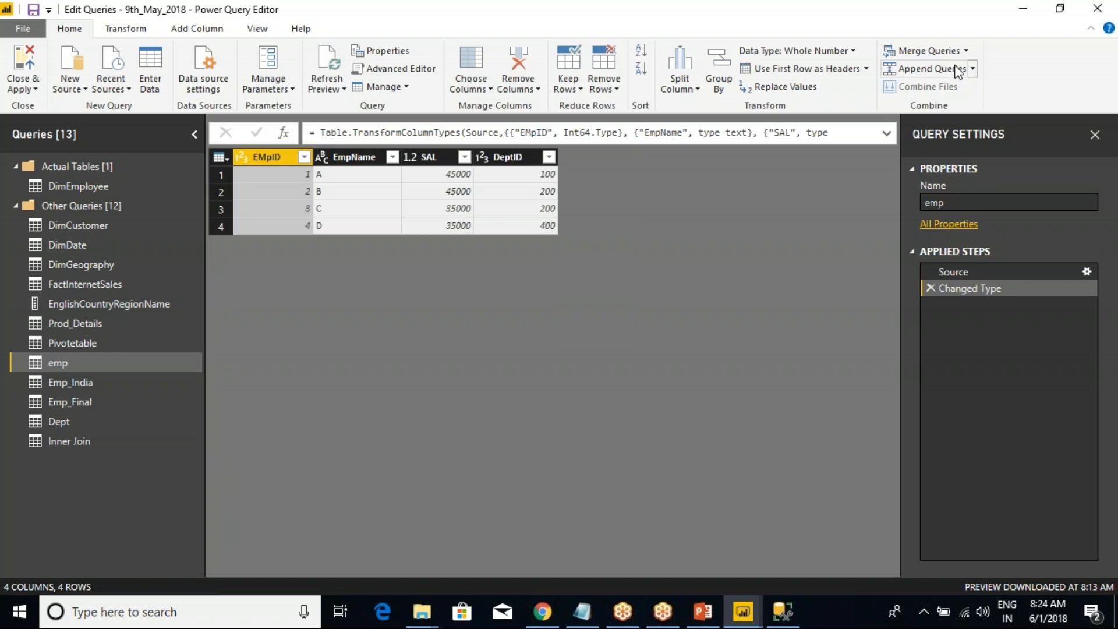
pyautogui.click(966, 51)
pyautogui.click(968, 89)
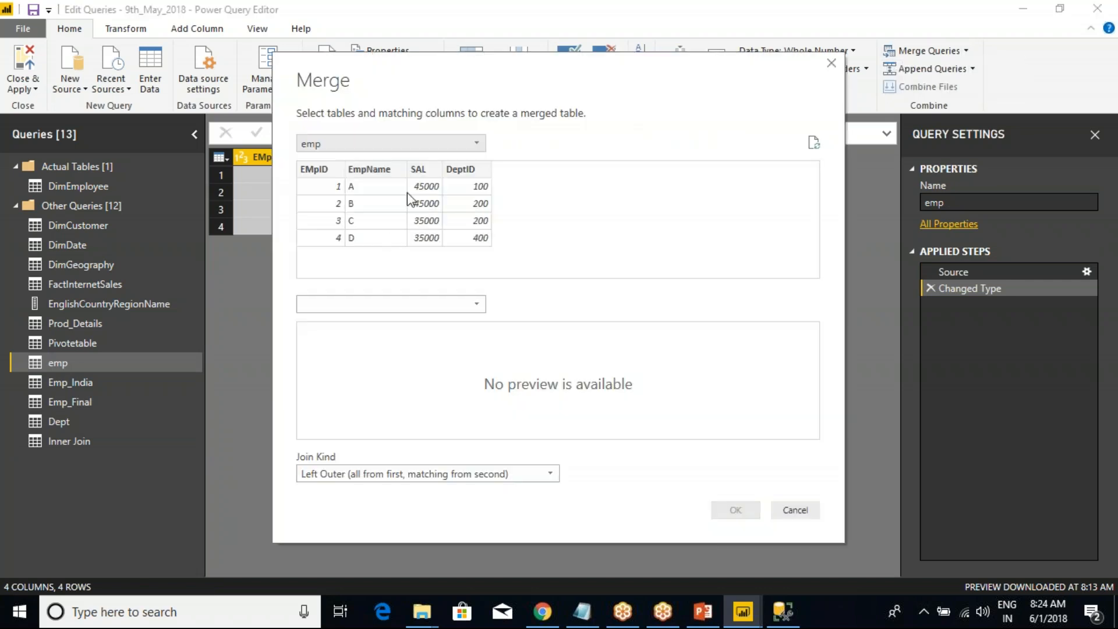
pyautogui.click(399, 303)
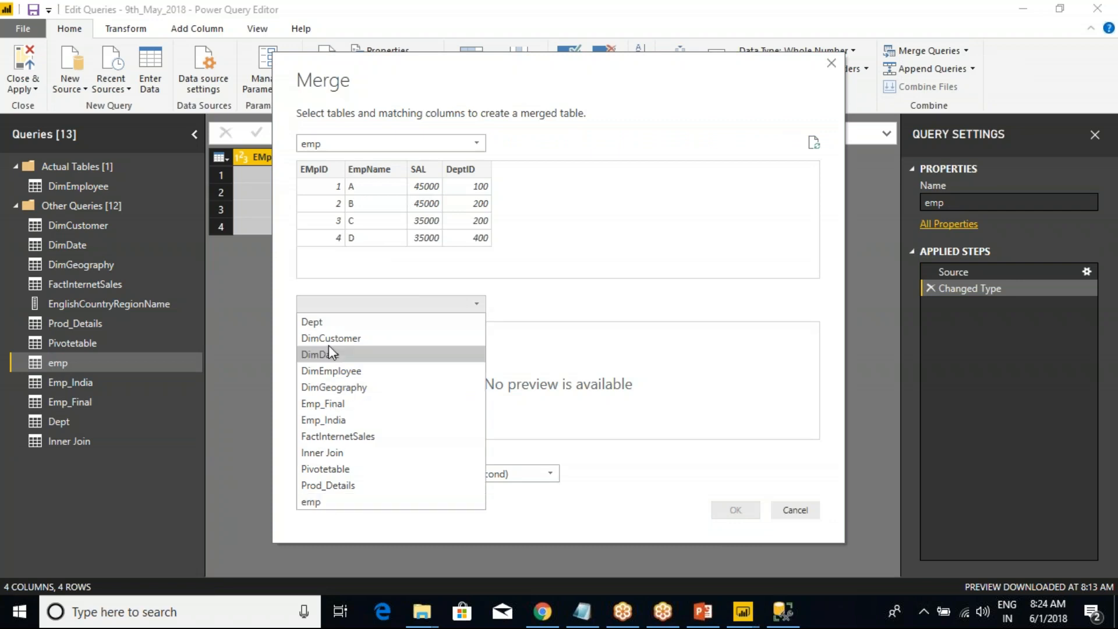
pyautogui.click(327, 322)
# Match both tables on DeptID with the join kind Left Outer (all from first, matching from second) and create the merge.
pyautogui.click(324, 330)
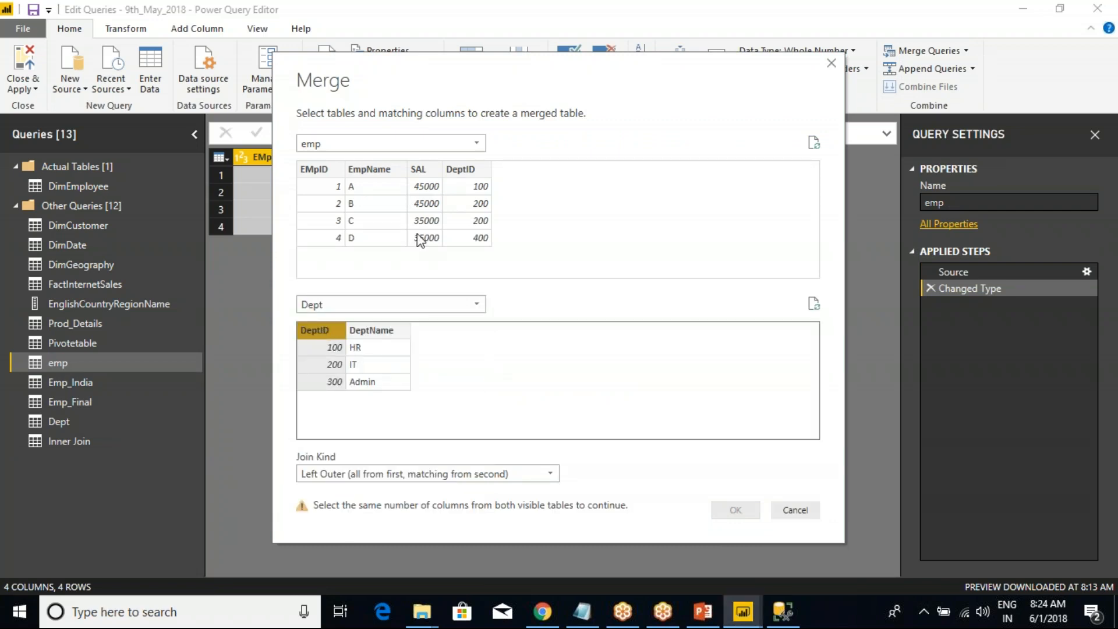
pyautogui.click(460, 169)
pyautogui.click(357, 472)
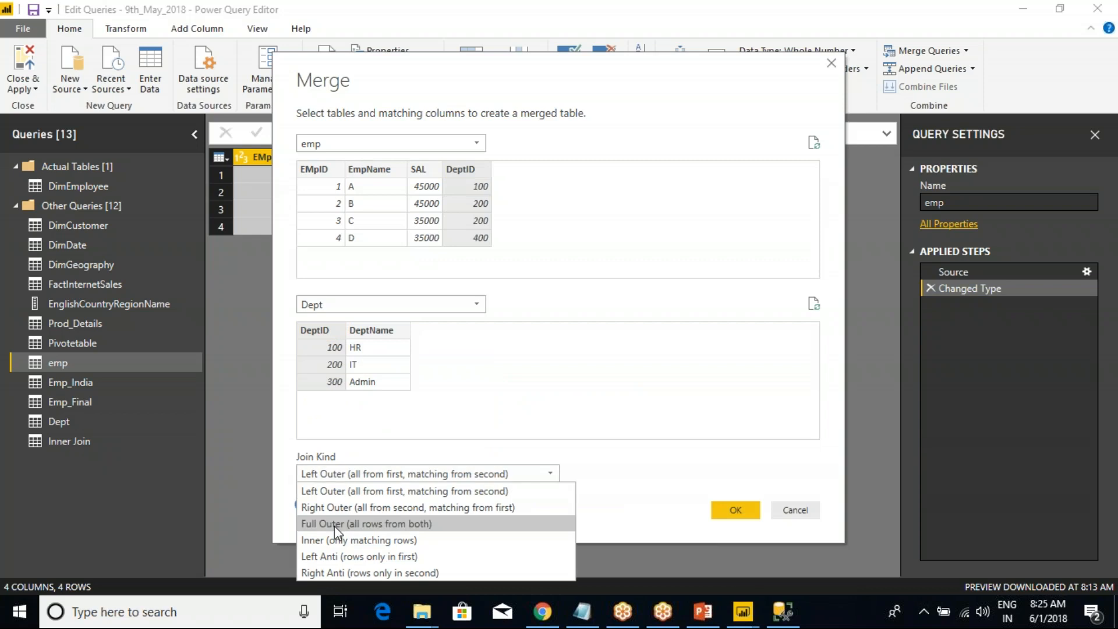
pyautogui.click(338, 492)
pyautogui.click(735, 510)
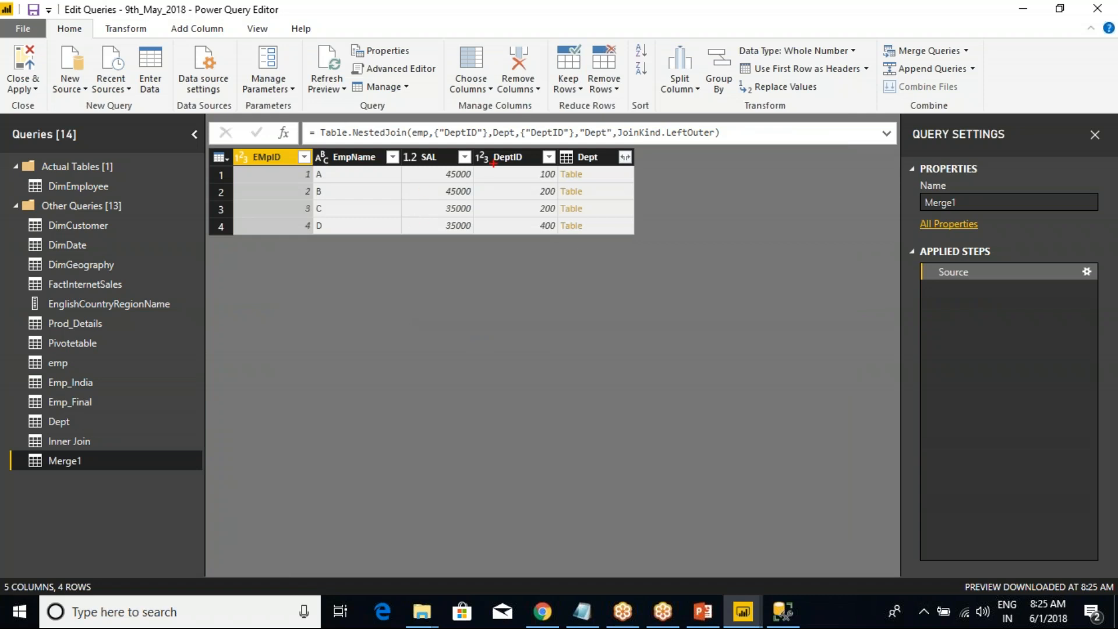
pyautogui.moveTo(221, 146); pyautogui.dragTo(530, 239)
pyautogui.moveTo(548, 145); pyautogui.dragTo(647, 242)
pyautogui.press('Escape')
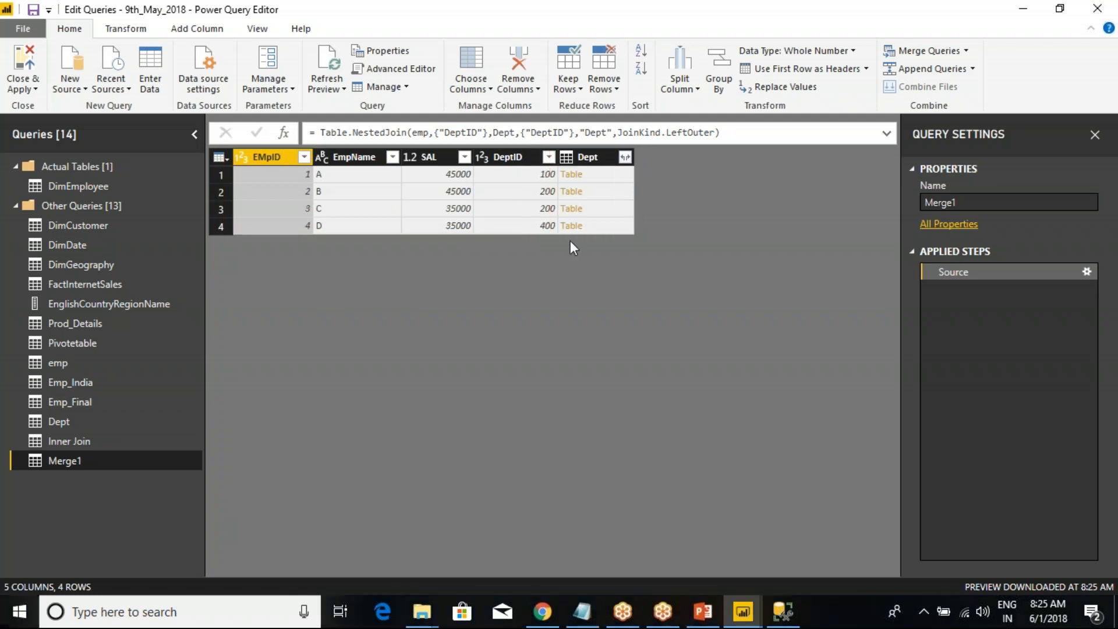
# Expand only DeptName from the merged Dept column, keeping the original column name as prefix, and check each row's department name.
pyautogui.click(625, 157)
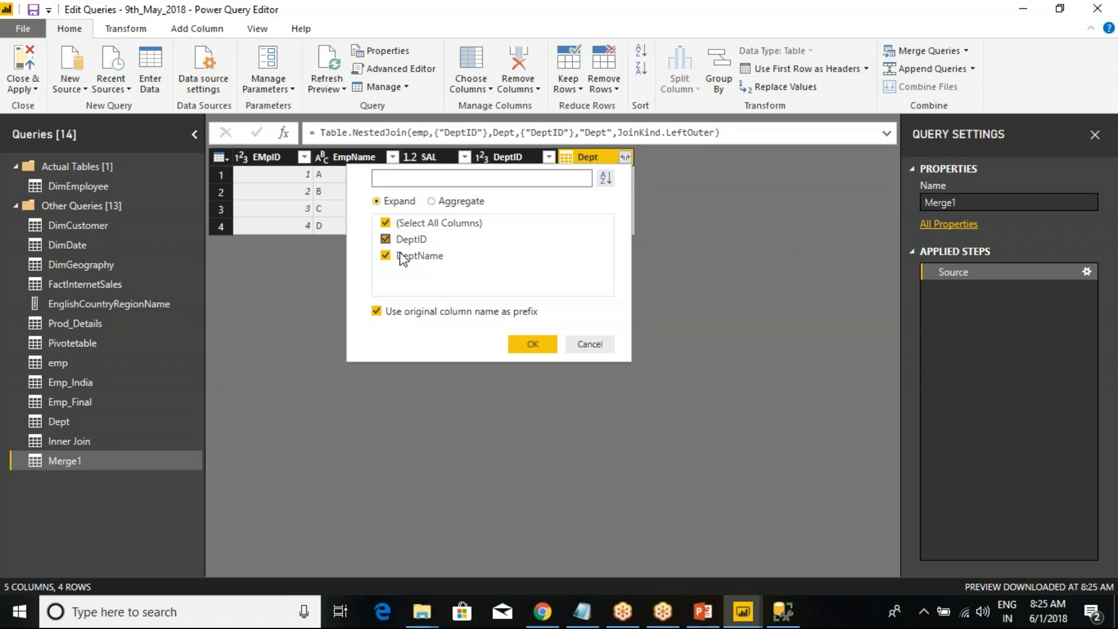
pyautogui.click(385, 223)
pyautogui.click(385, 240)
pyautogui.click(385, 255)
pyautogui.click(386, 240)
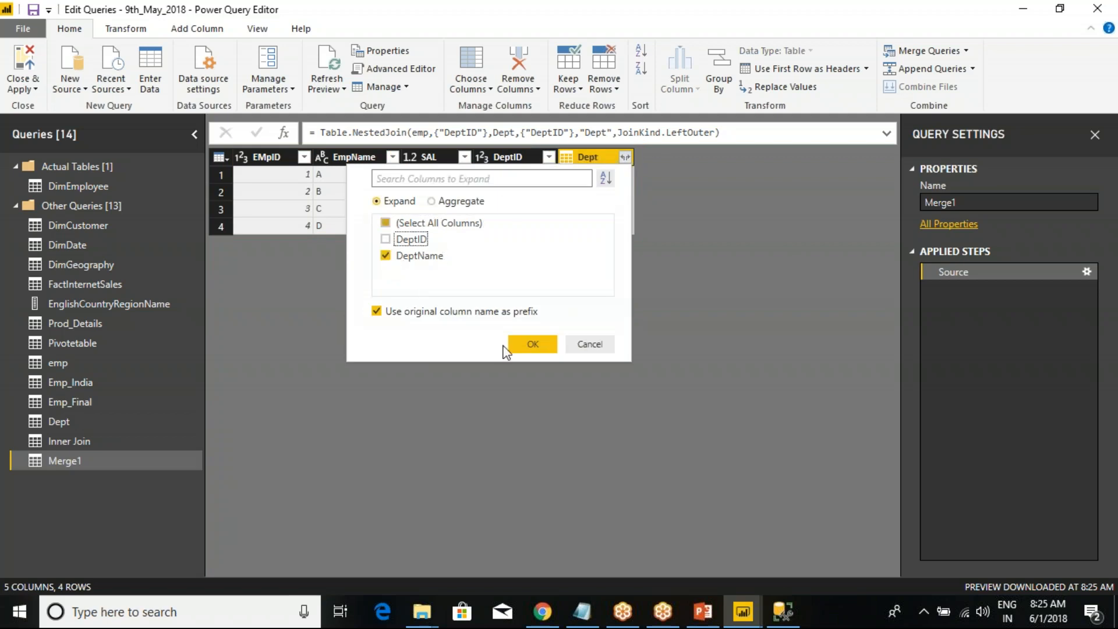
pyautogui.click(524, 344)
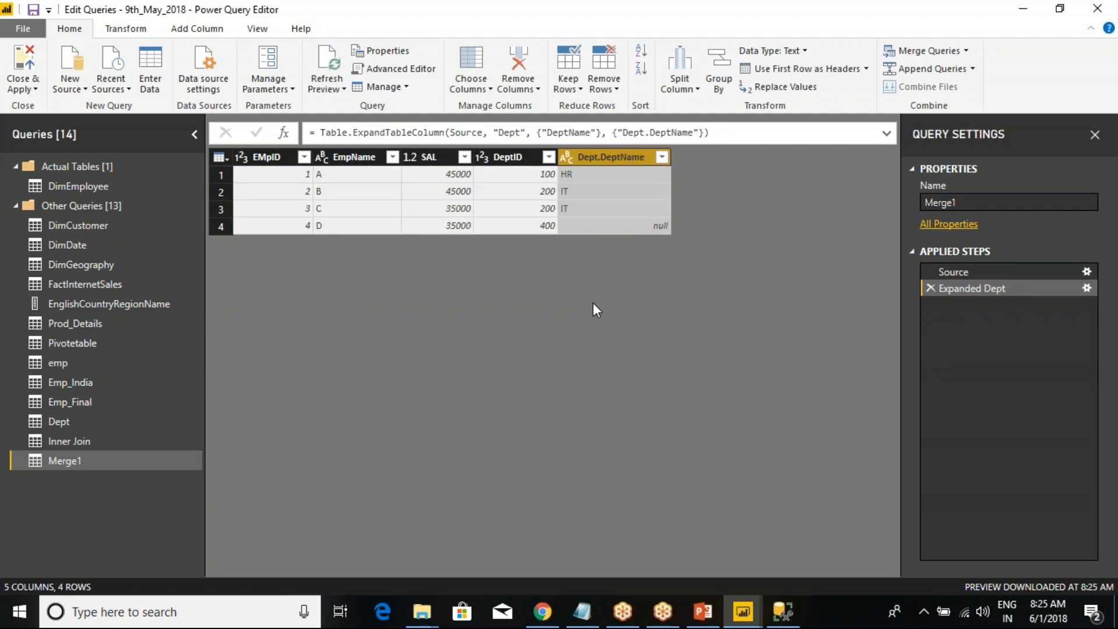
pyautogui.click(602, 174)
pyautogui.click(608, 193)
pyautogui.click(613, 204)
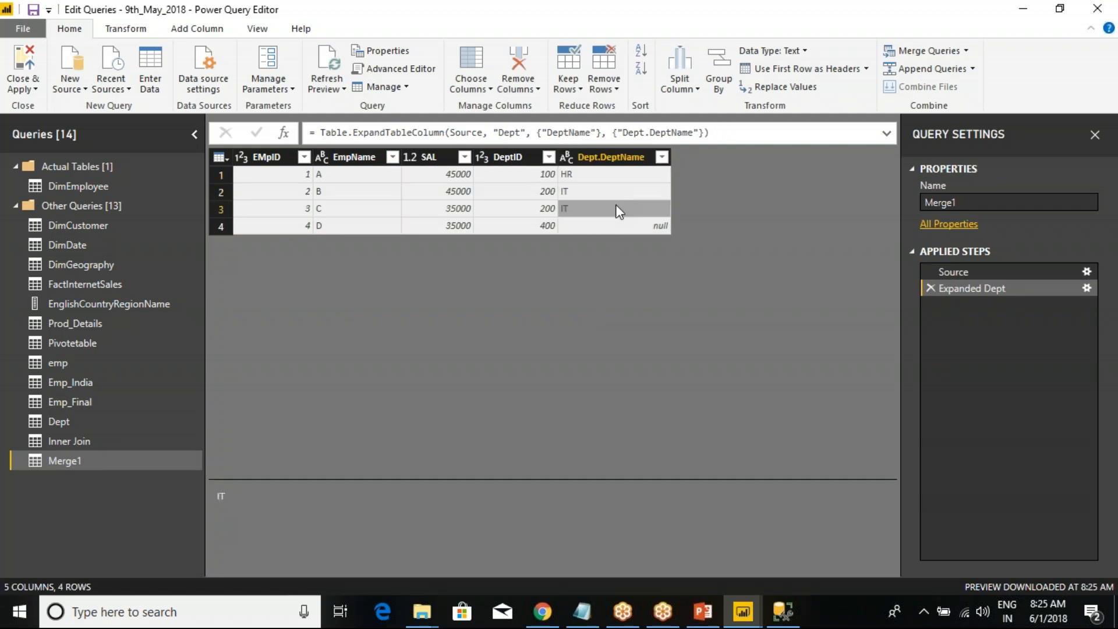
pyautogui.click(639, 226)
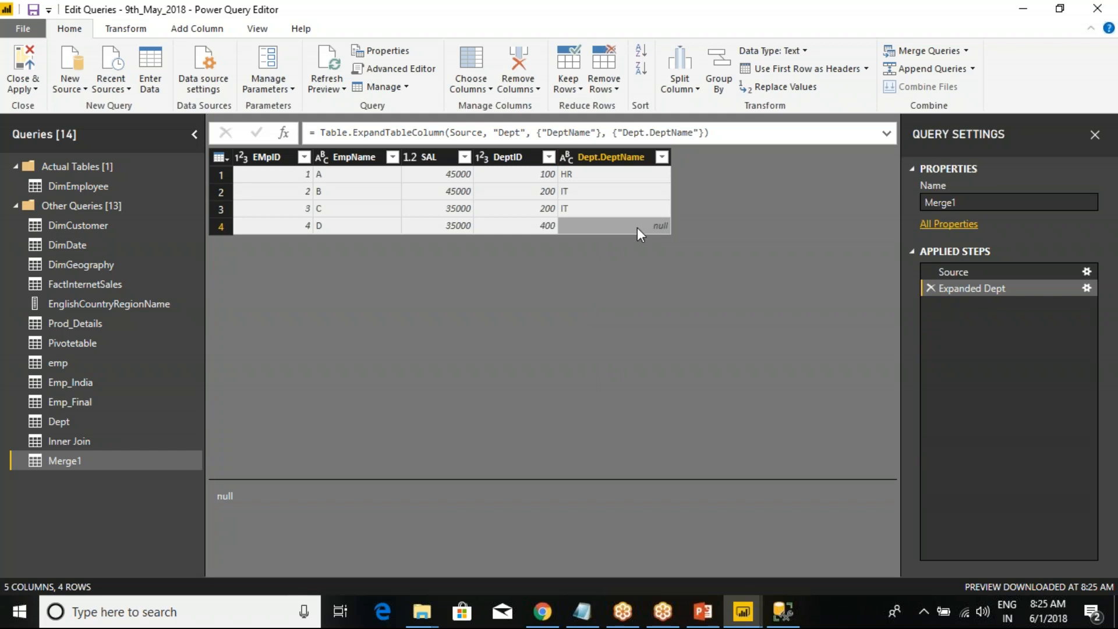
# Rename the left outer merge query as Left Join.
pyautogui.rightClick(81, 463)
pyautogui.click(127, 360)
pyautogui.write('Left Join')
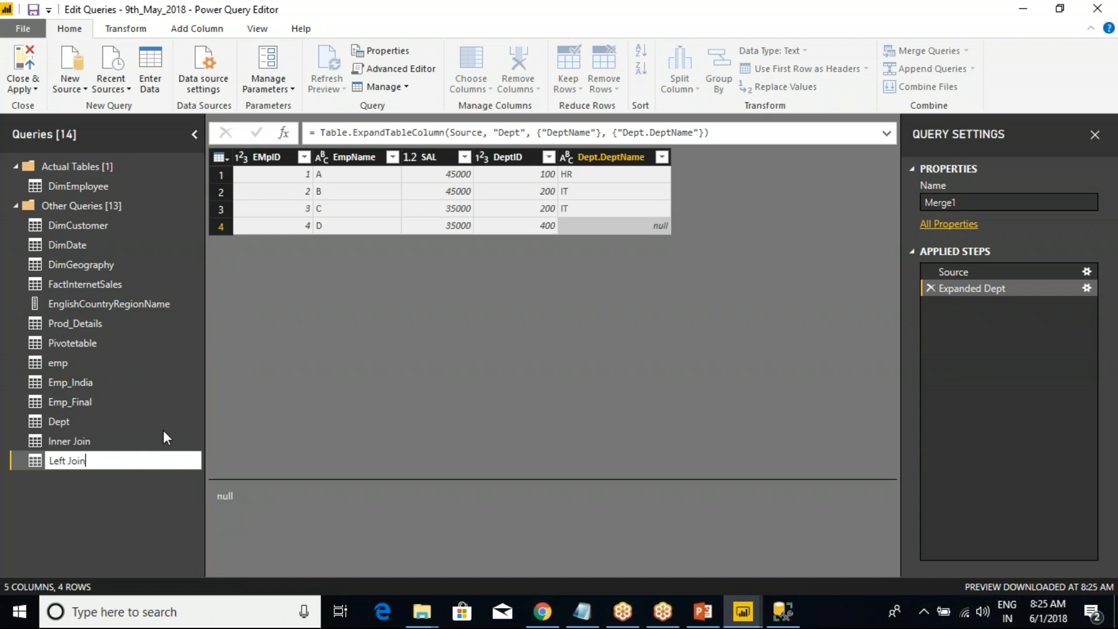
pyautogui.press('Return')
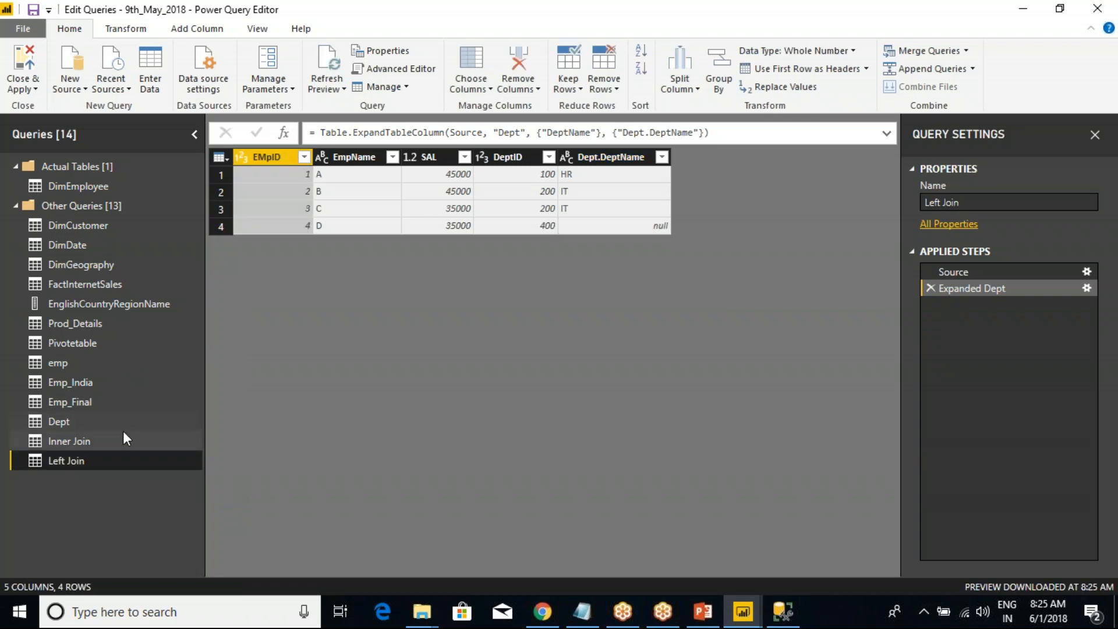
# Start a third merge as a new query, combining emp as the first table with Dept as the second.
pyautogui.rightClick(60, 364)
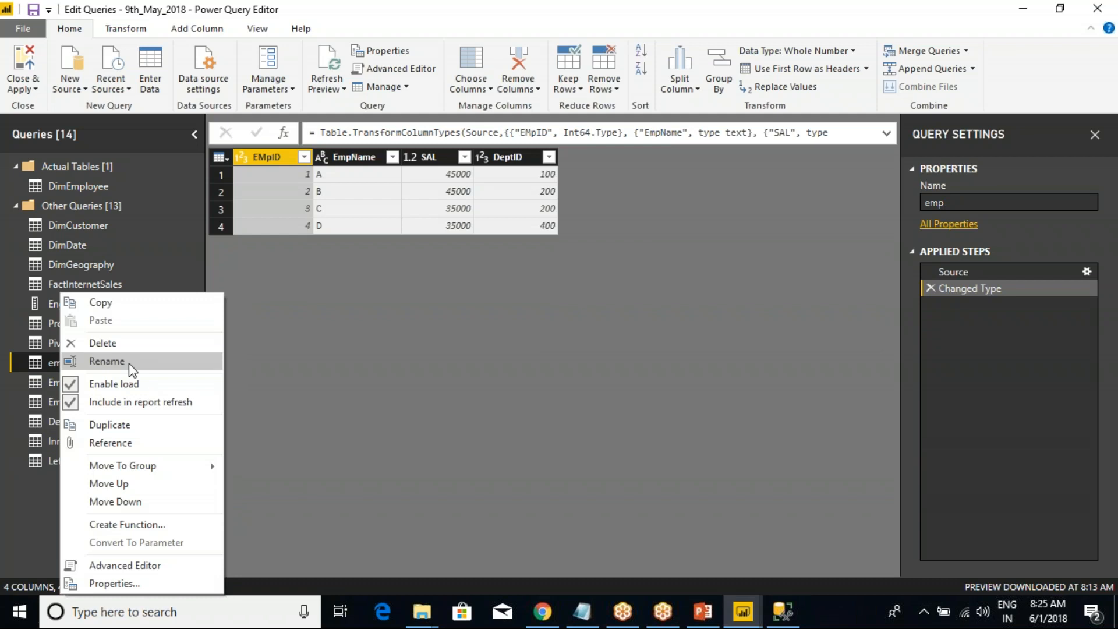
pyautogui.click(390, 422)
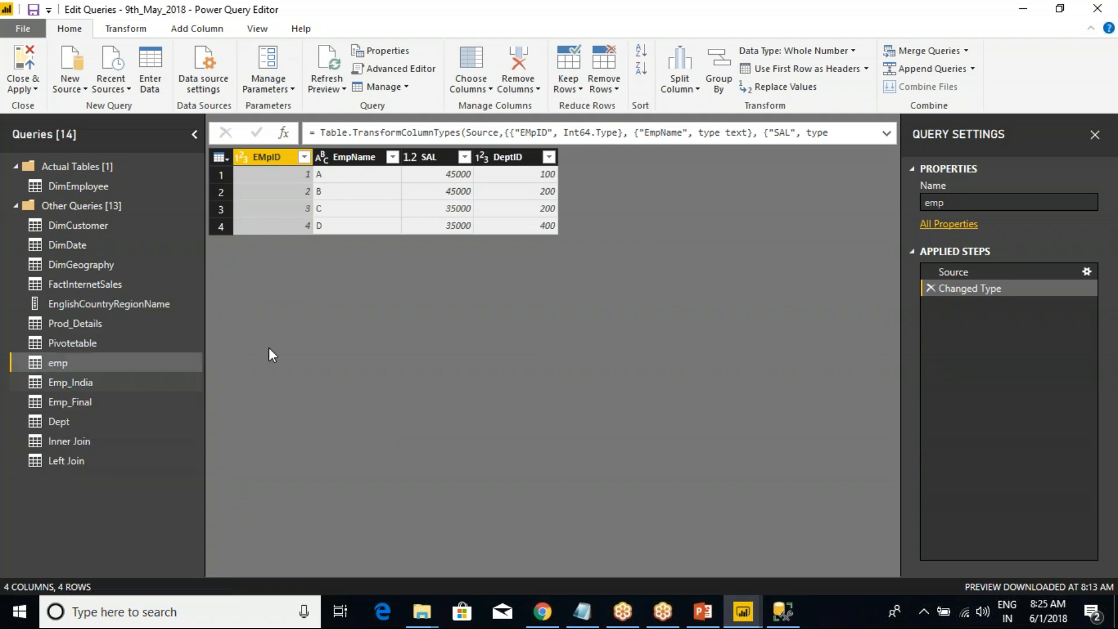
pyautogui.click(966, 50)
pyautogui.click(949, 89)
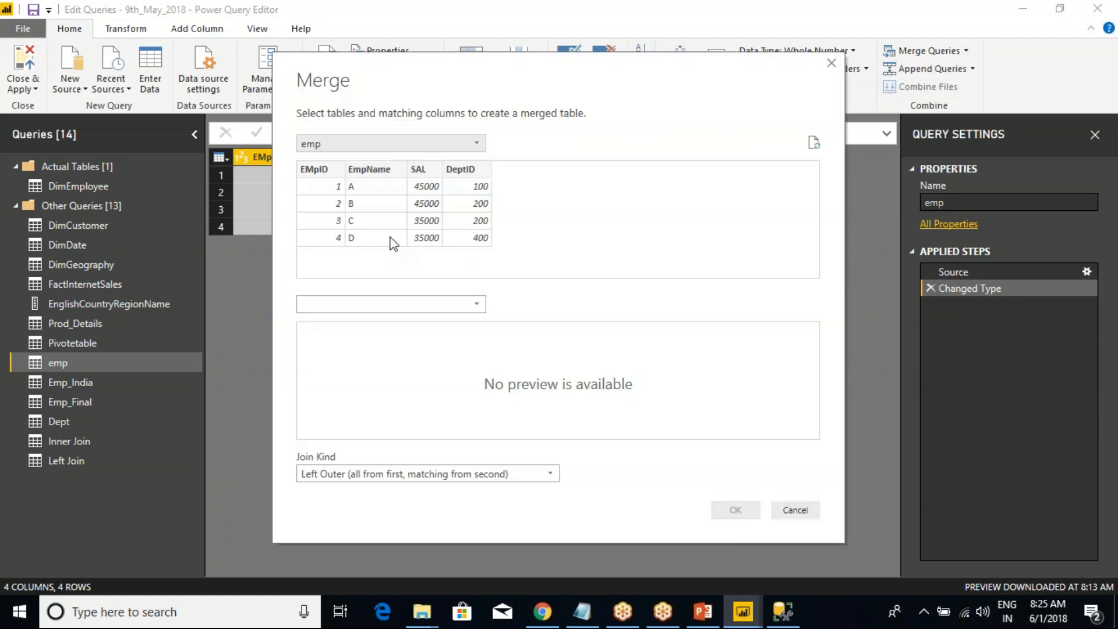
pyautogui.click(342, 303)
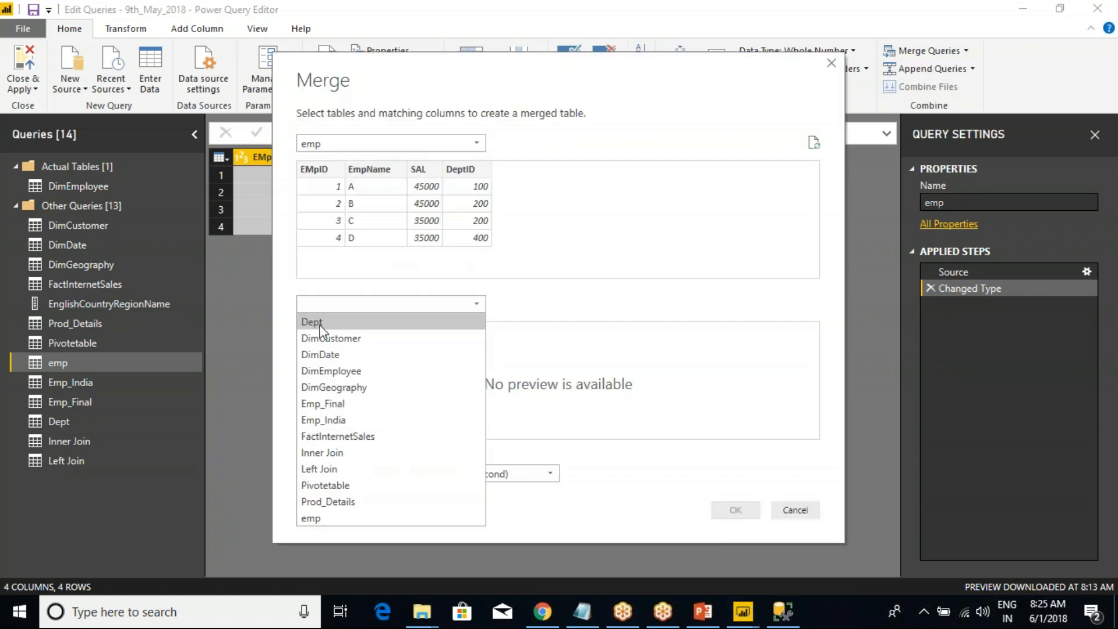
pyautogui.click(324, 321)
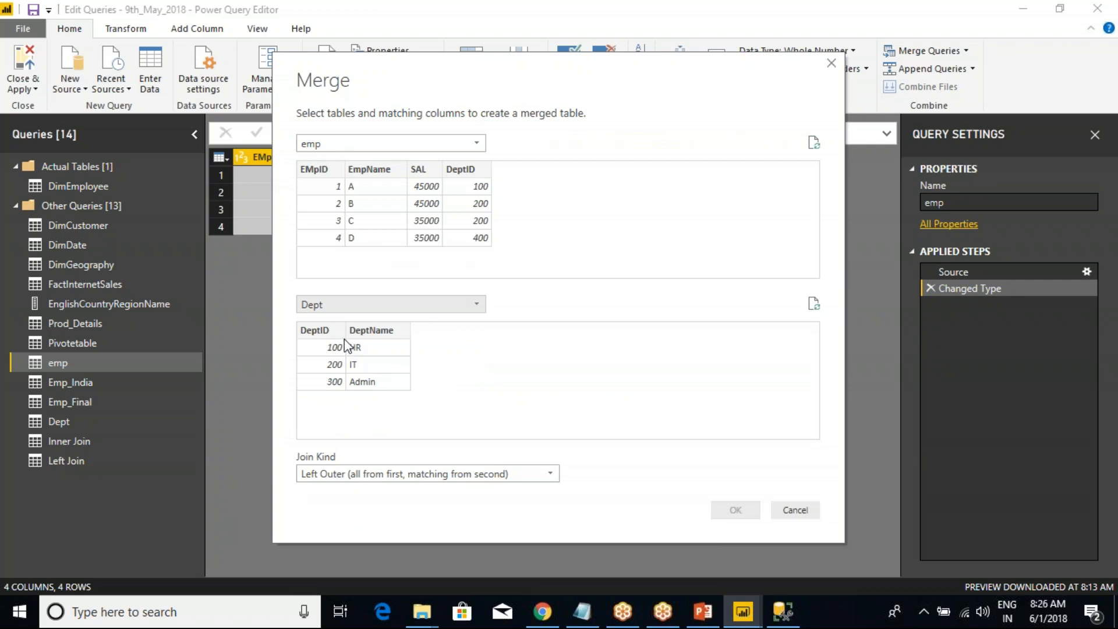
# Set the join kind to Right Outer (all from second, matching from first), match both tables on DeptID and create the merge.
pyautogui.click(377, 472)
pyautogui.click(373, 504)
pyautogui.click(475, 172)
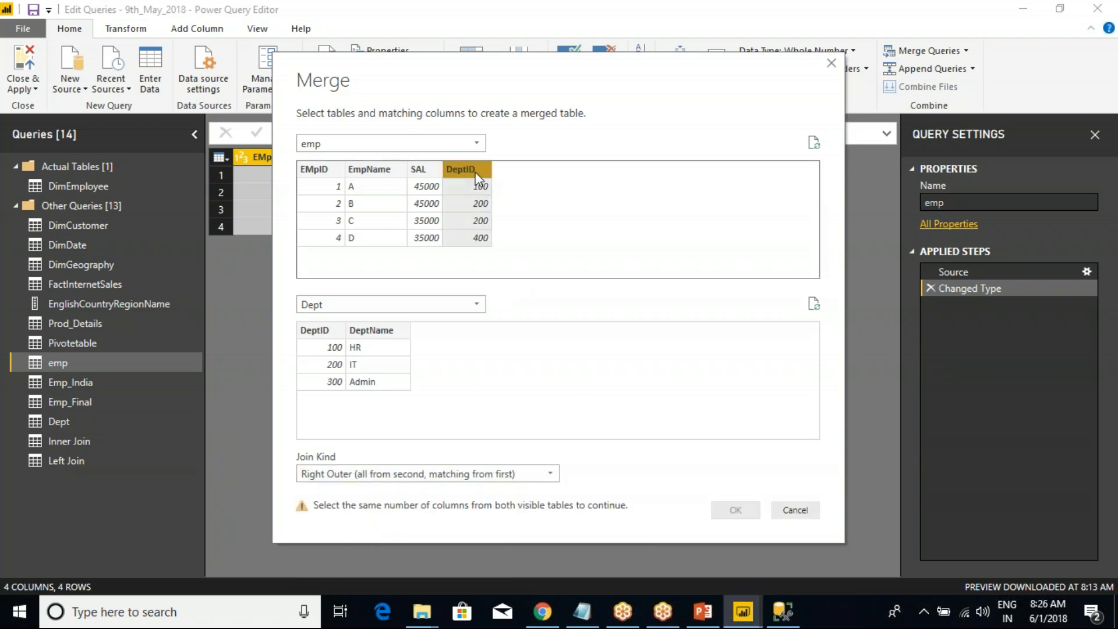
pyautogui.click(331, 330)
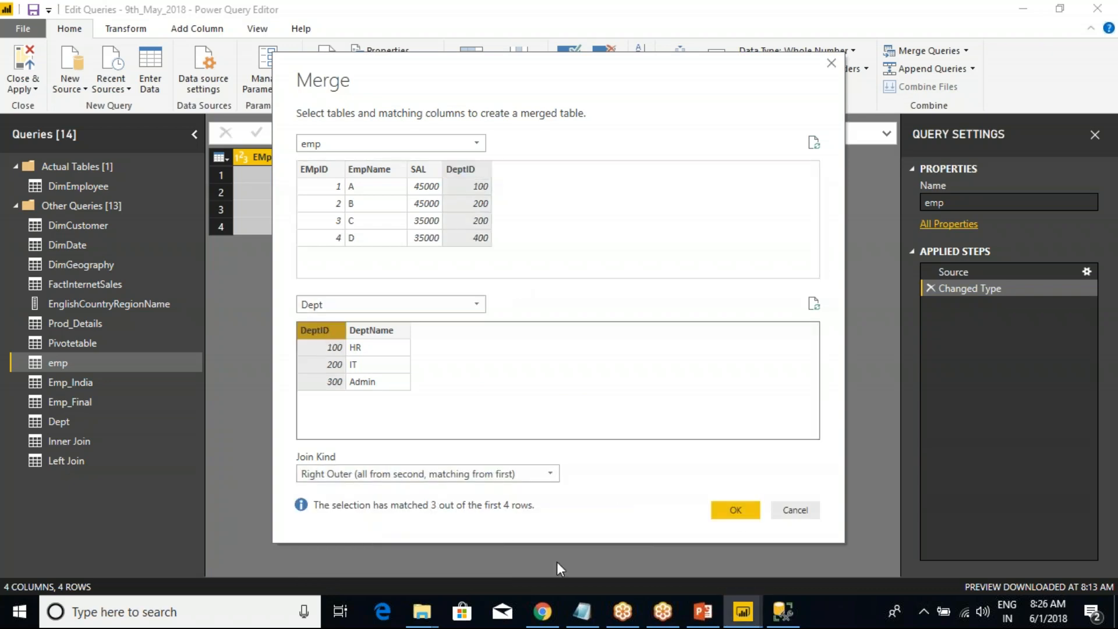
pyautogui.click(735, 509)
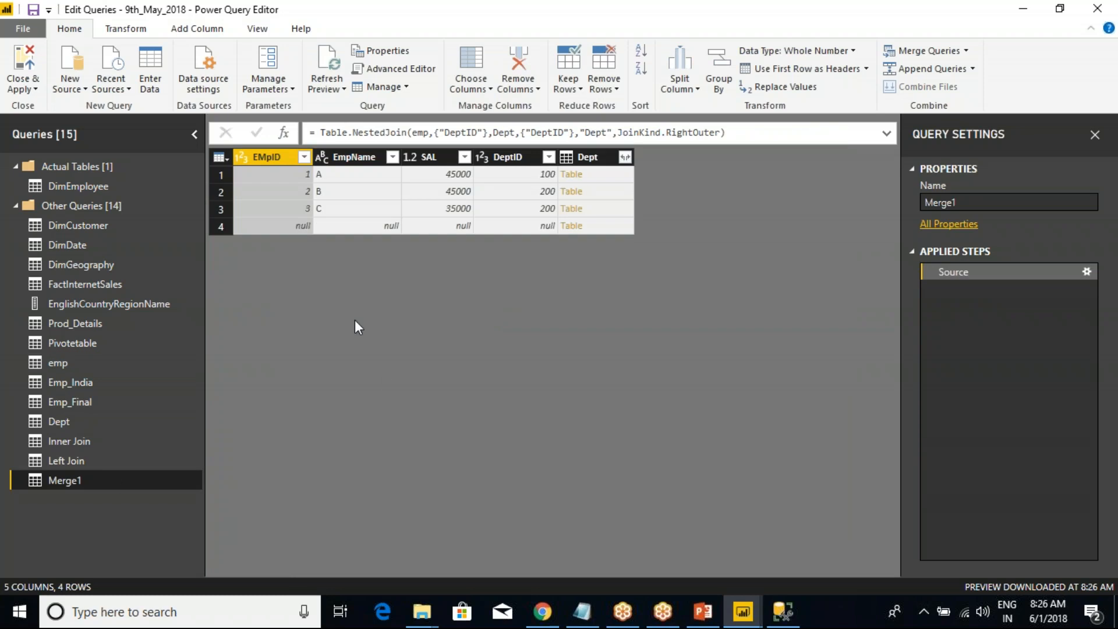
# Expand the Dept column of the right outer merge to only DeptName, keeping the original column name as prefix.
pyautogui.click(625, 157)
pyautogui.click(385, 222)
pyautogui.click(386, 255)
pyautogui.click(521, 345)
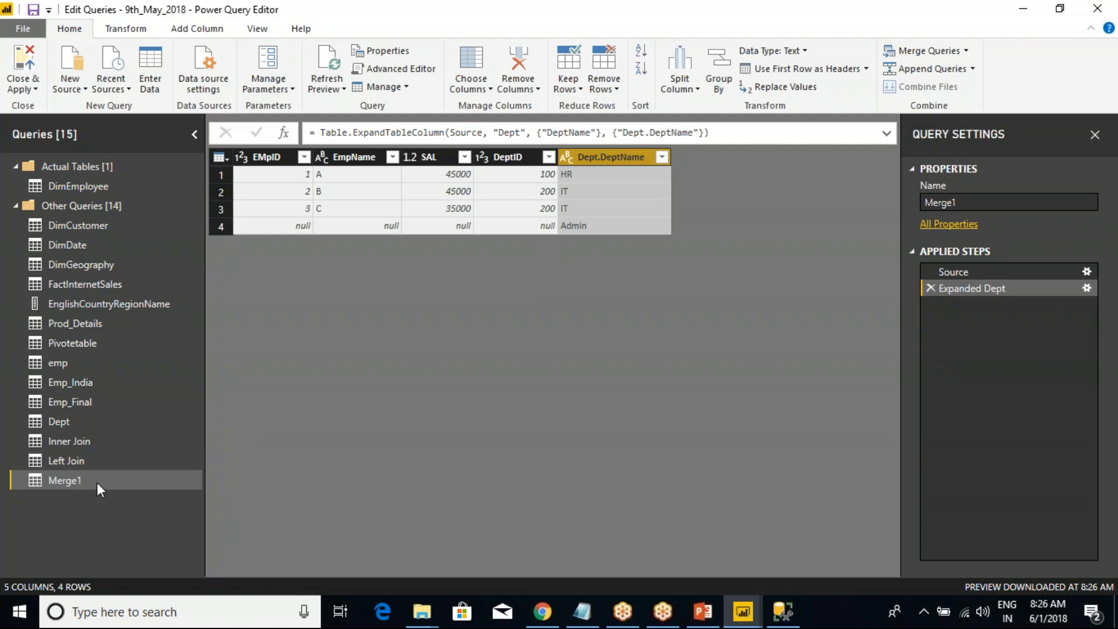
# Rename the right outer merge query as Right Join.
pyautogui.rightClick(81, 480)
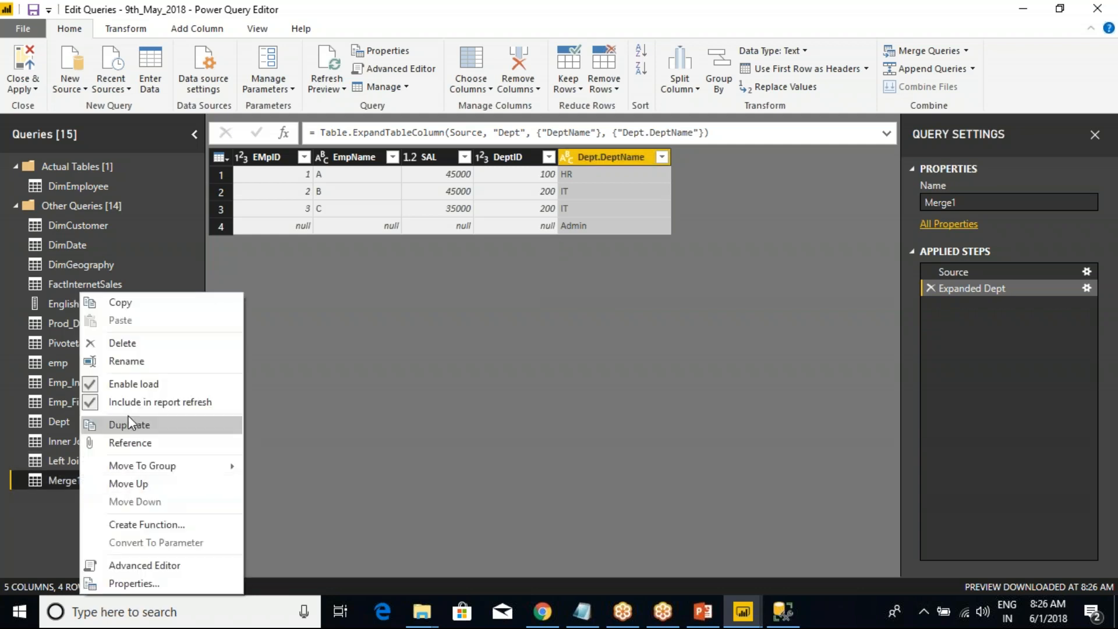
pyautogui.click(137, 365)
pyautogui.write('Ri')
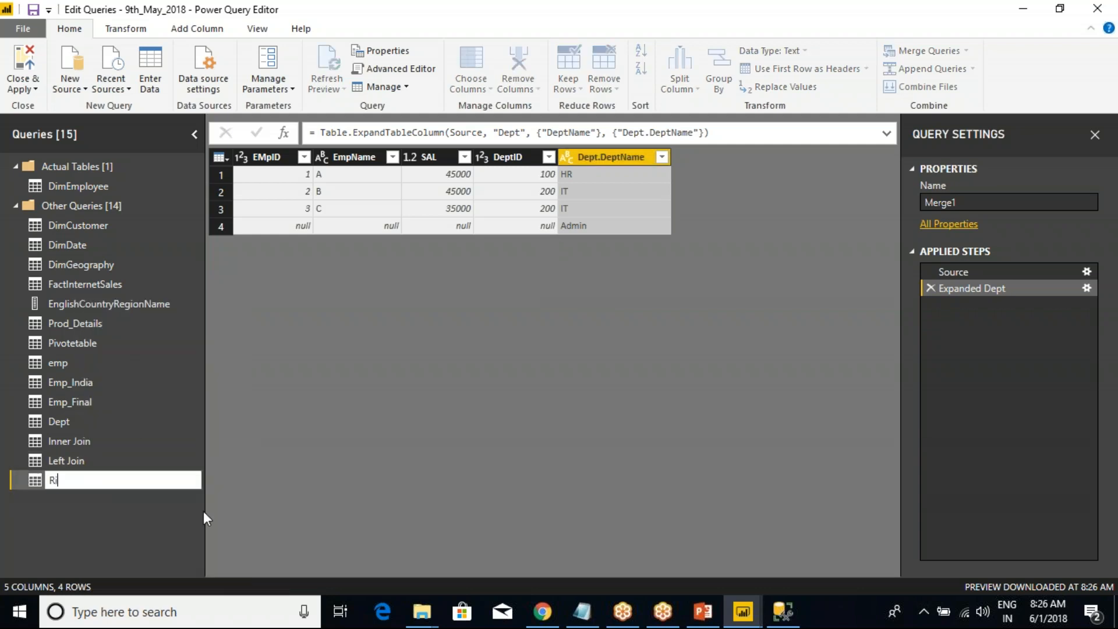
pyautogui.write('ght Join')
pyautogui.press('Return')
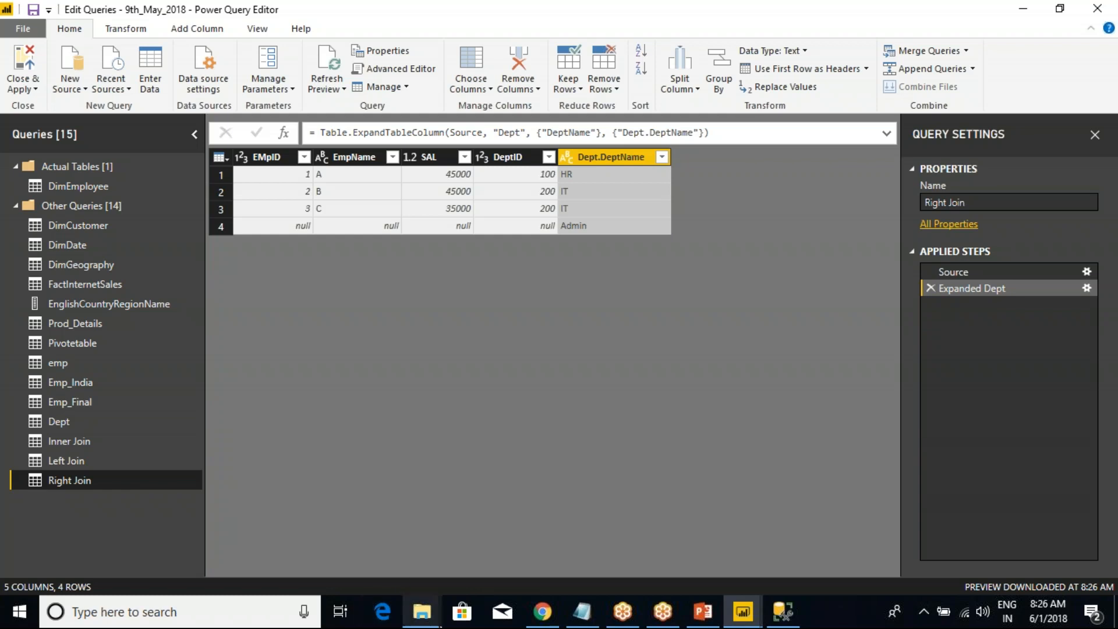
# Switch to SQL Server Management Studio, run the EMP and Dept SELECT queries together, and compare their results with the Right Join query.
pyautogui.click(782, 611)
pyautogui.click(424, 181)
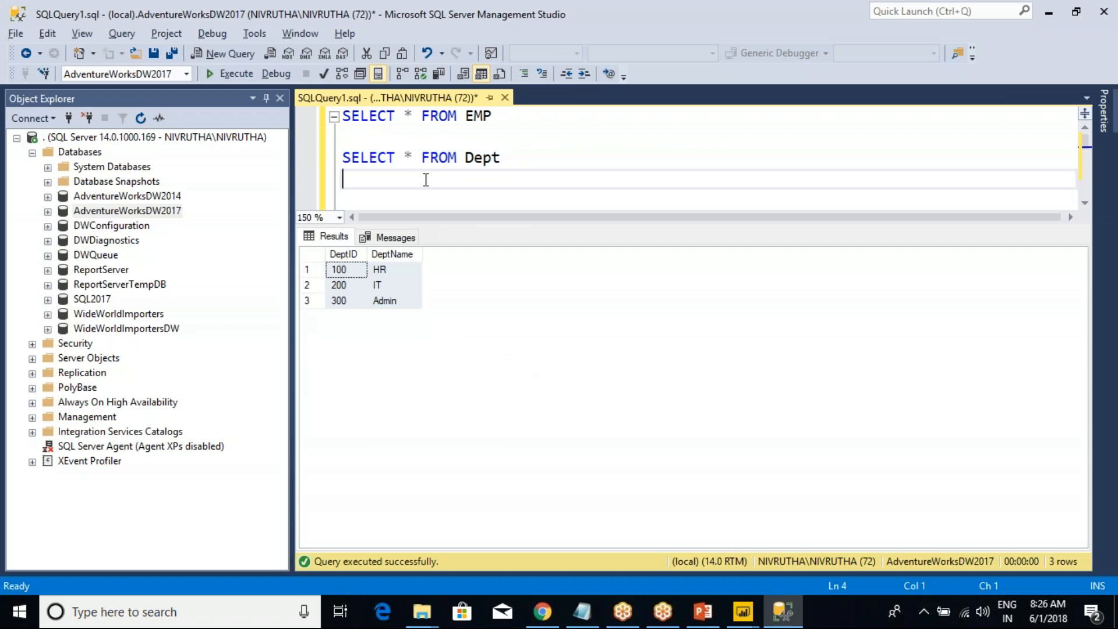
pyautogui.moveTo(413, 182); pyautogui.dragTo(343, 116)
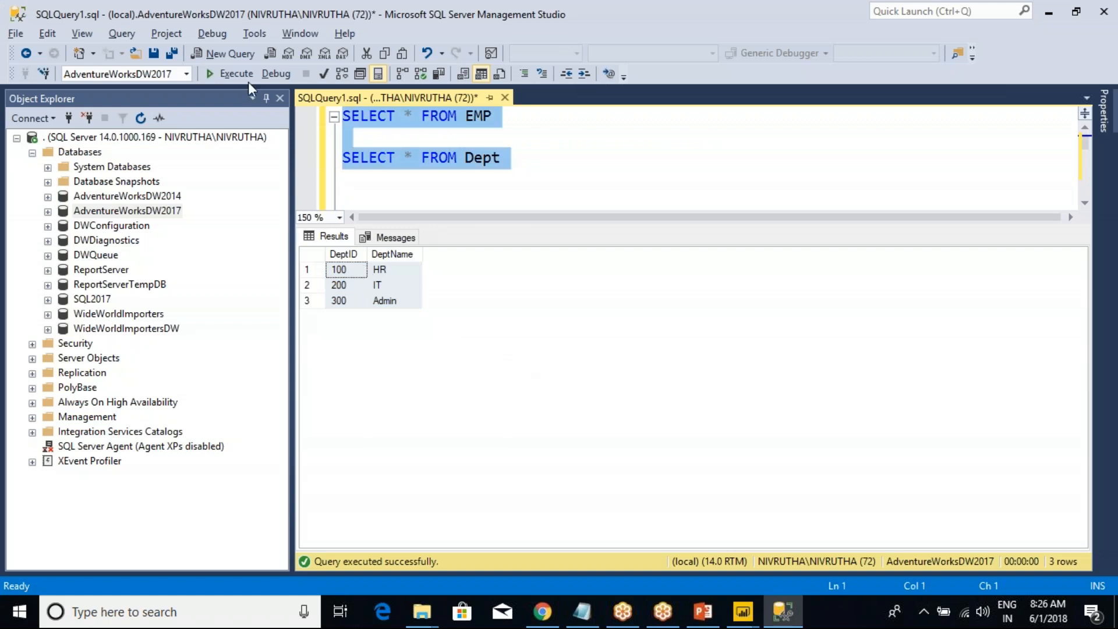
pyautogui.click(230, 73)
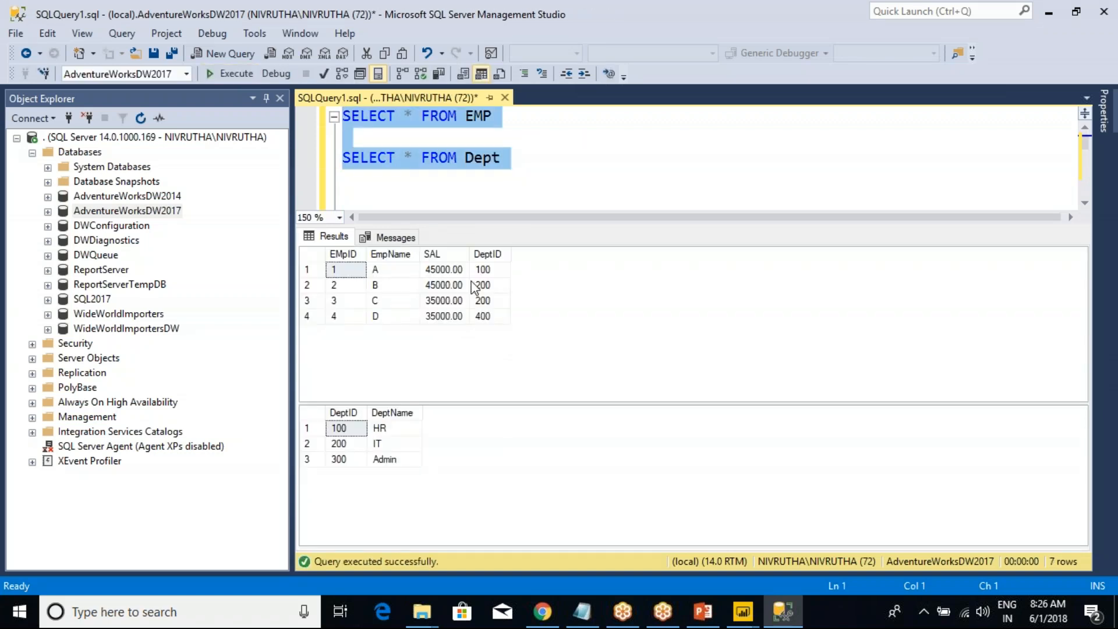
pyautogui.hotkey('alt', 'Tab')
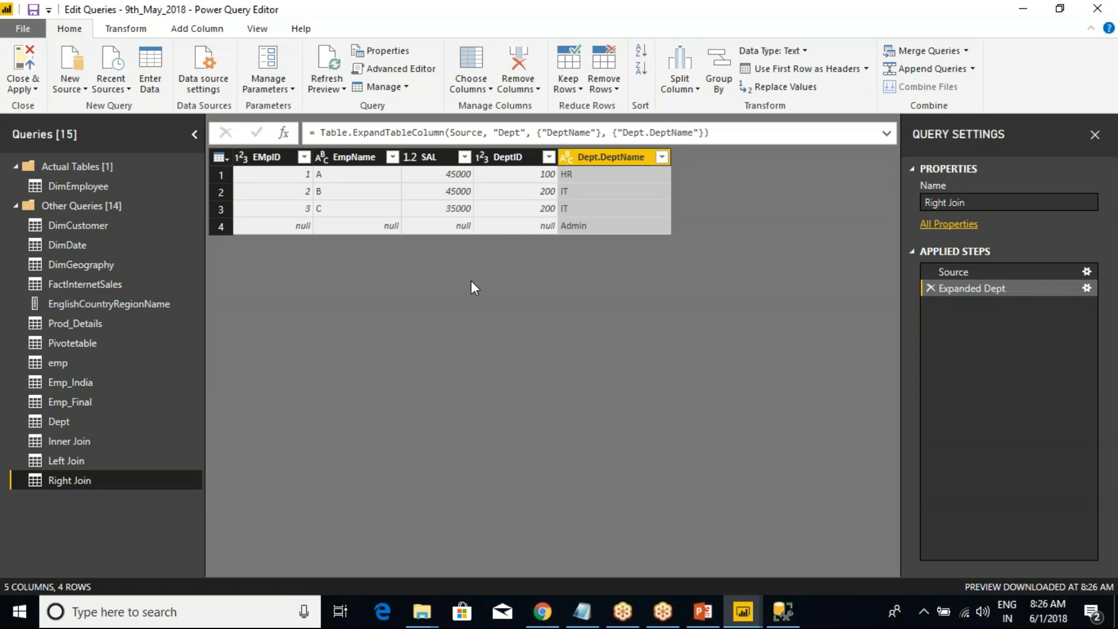
pyautogui.hotkey('alt', 'Tab')
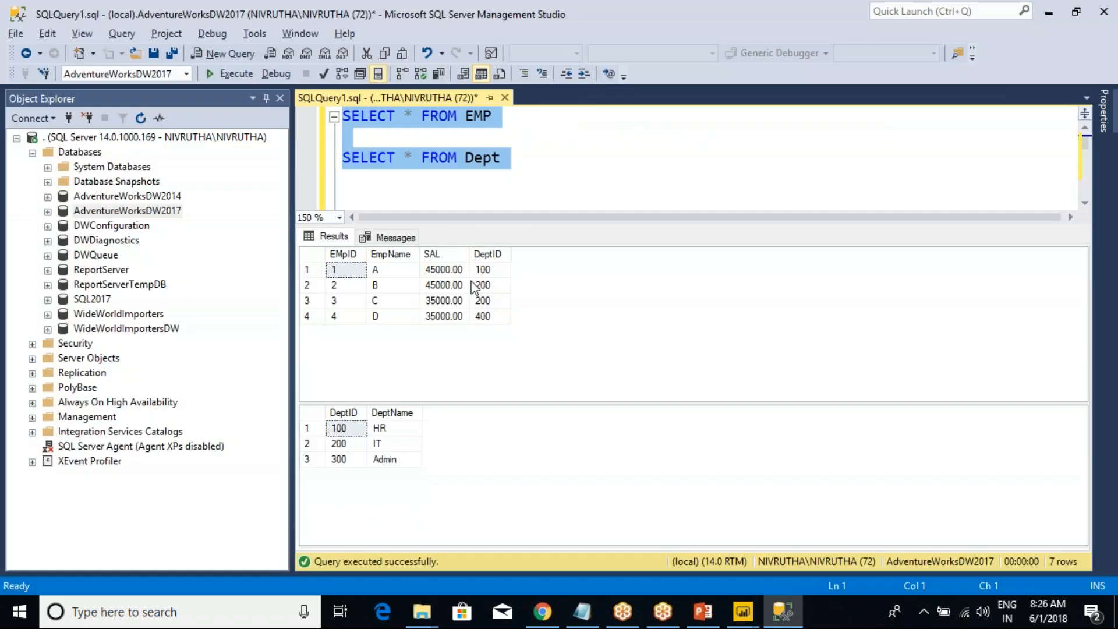
pyautogui.hotkey('alt', 'Tab')
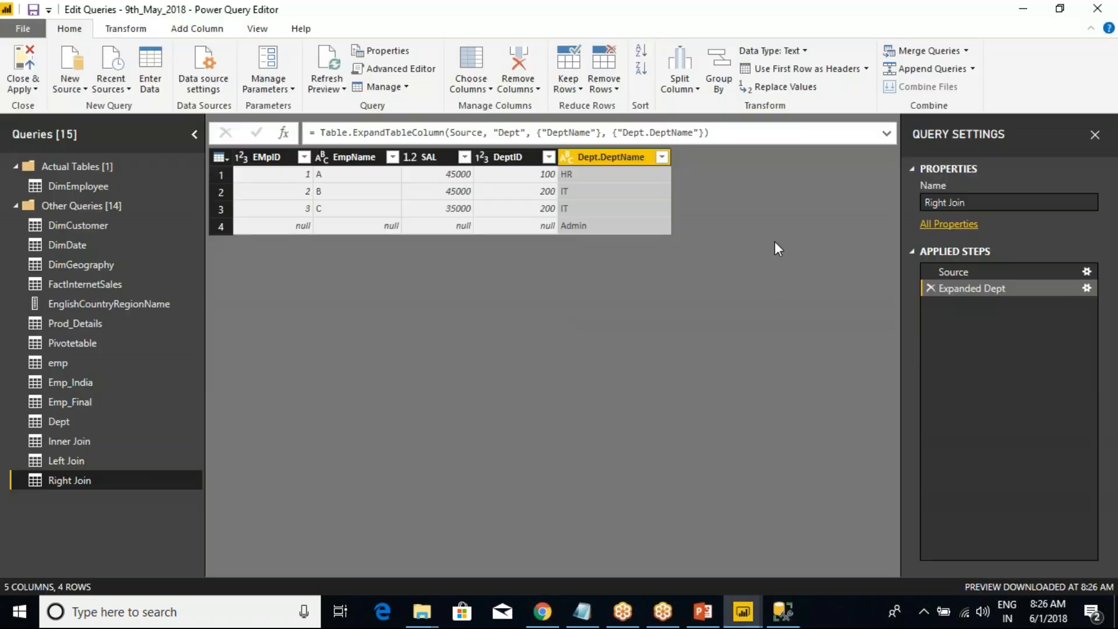
# Open the merge settings of the Right Join query's Source step and examine the emp and Dept tables and the join kind.
pyautogui.click(1086, 289)
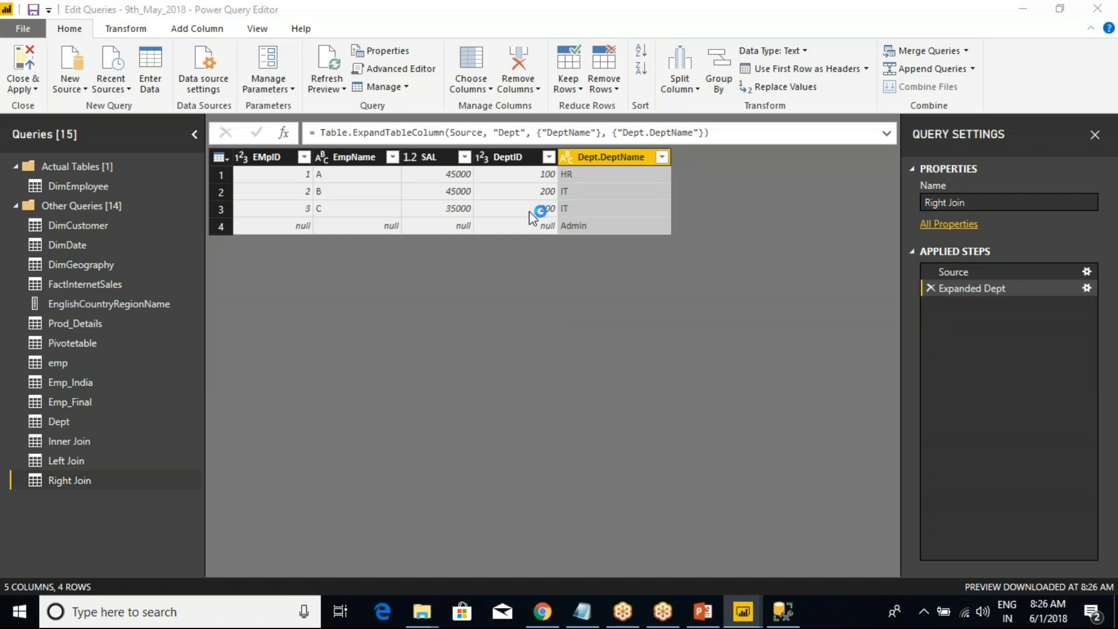
pyautogui.click(651, 530)
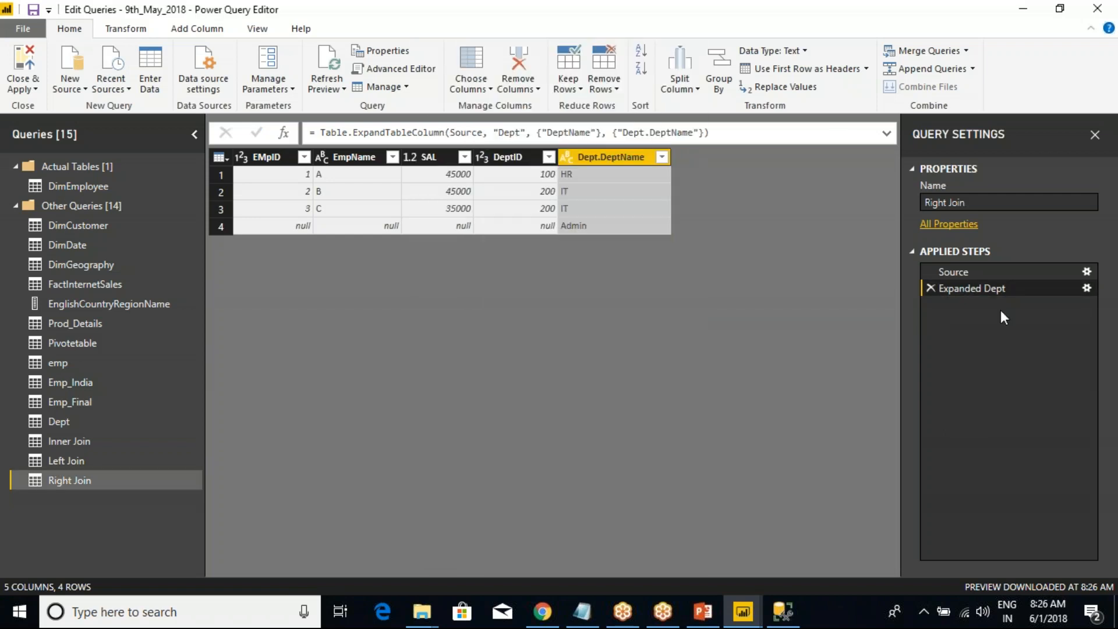
pyautogui.click(1087, 272)
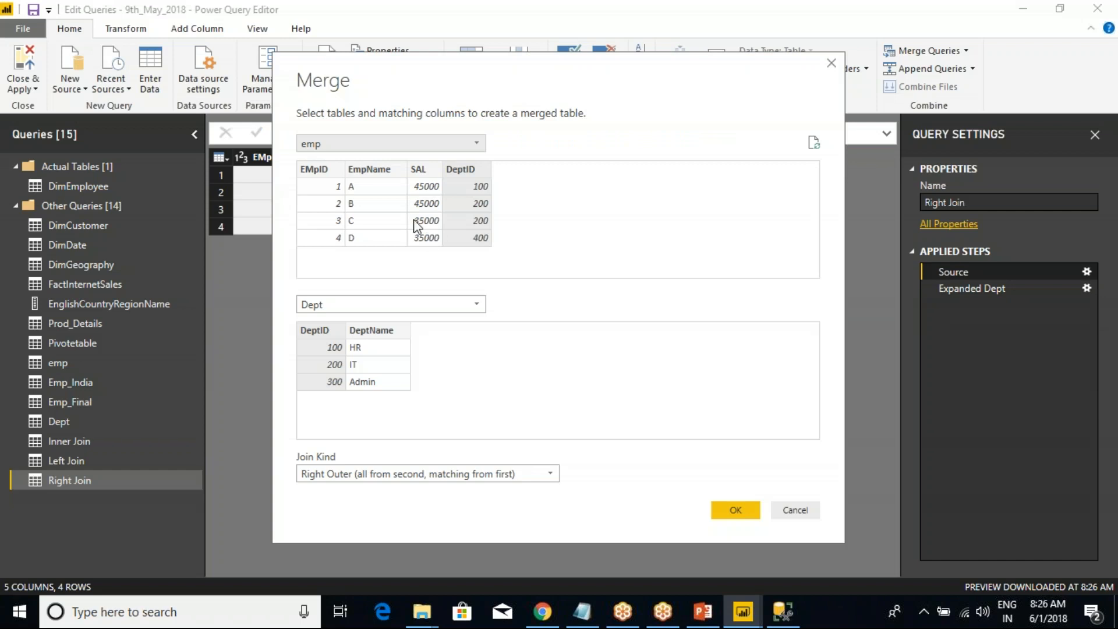
pyautogui.hotkey('ctrl', '2')
pyautogui.moveTo(284, 286); pyautogui.dragTo(445, 388)
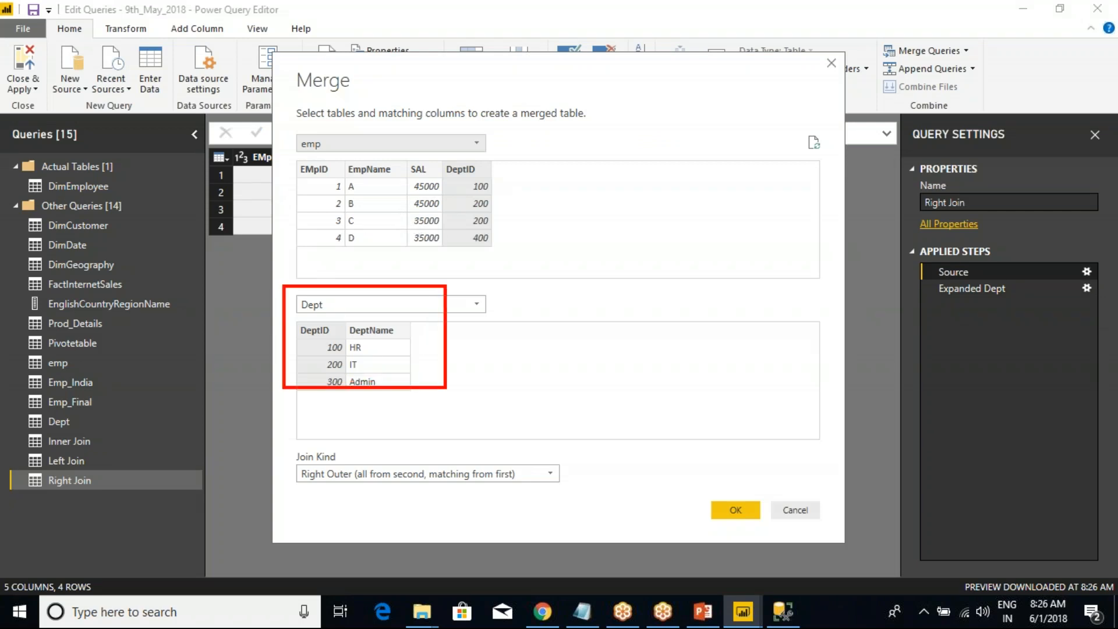
pyautogui.press('Escape')
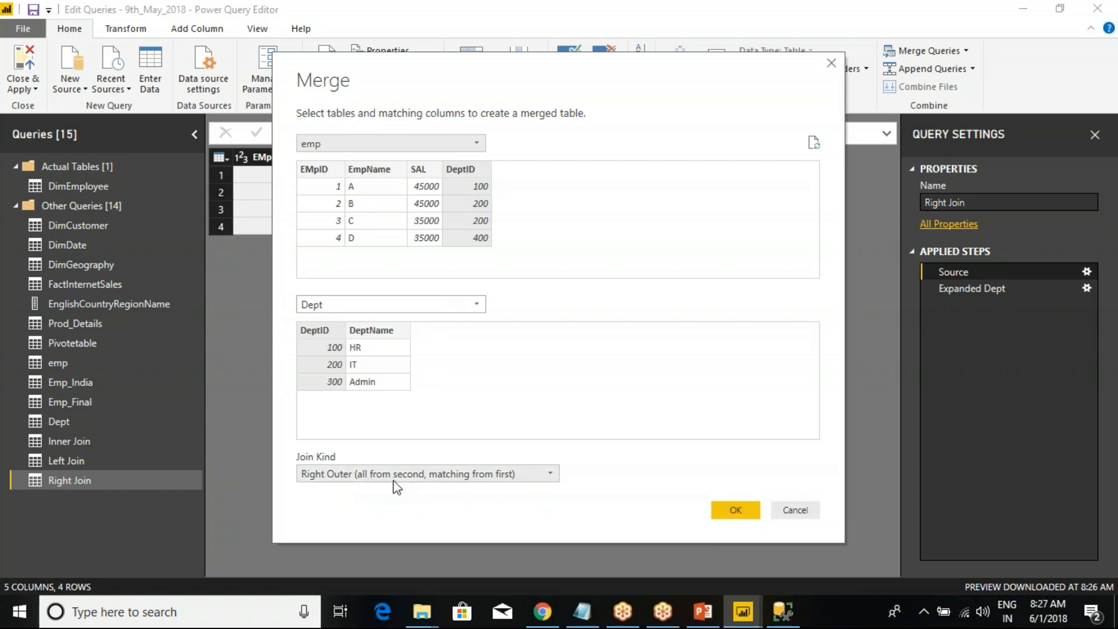
pyautogui.hotkey('ctrl', '2')
pyautogui.moveTo(488, 224); pyautogui.dragTo(547, 161)
pyautogui.moveTo(454, 396); pyautogui.dragTo(510, 302)
pyautogui.press('Escape')
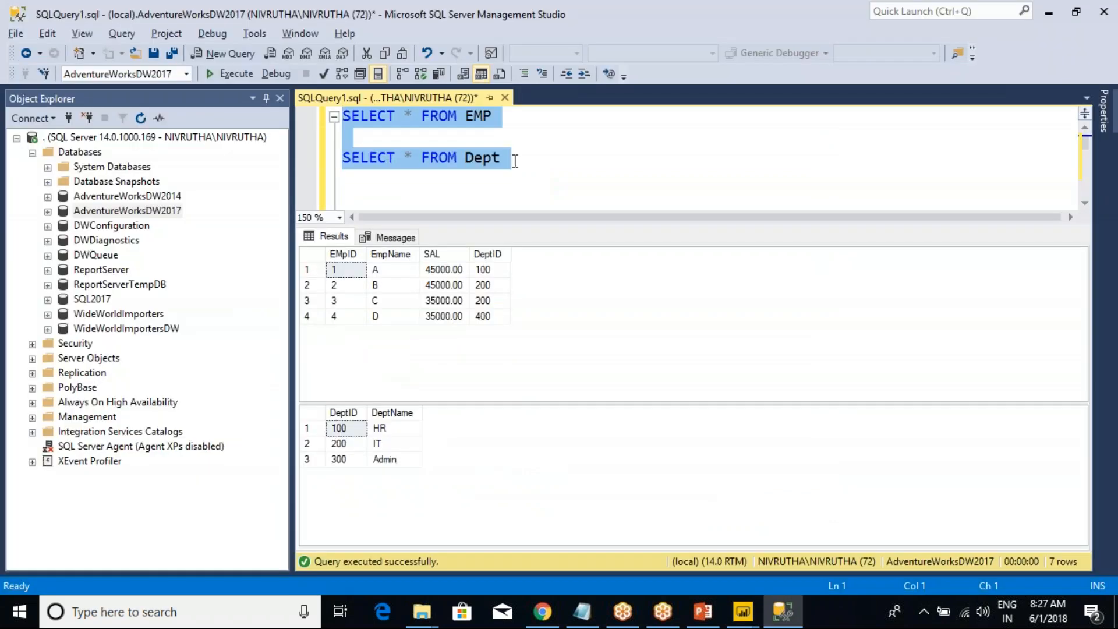
# Rerun the EMP and Dept SELECT queries in SQL Server Management Studio and select the entire Dept result.
pyautogui.doubleClick(516, 162)
pyautogui.hotkey('ctrl', 'a')
pyautogui.click(240, 73)
pyautogui.click(316, 410)
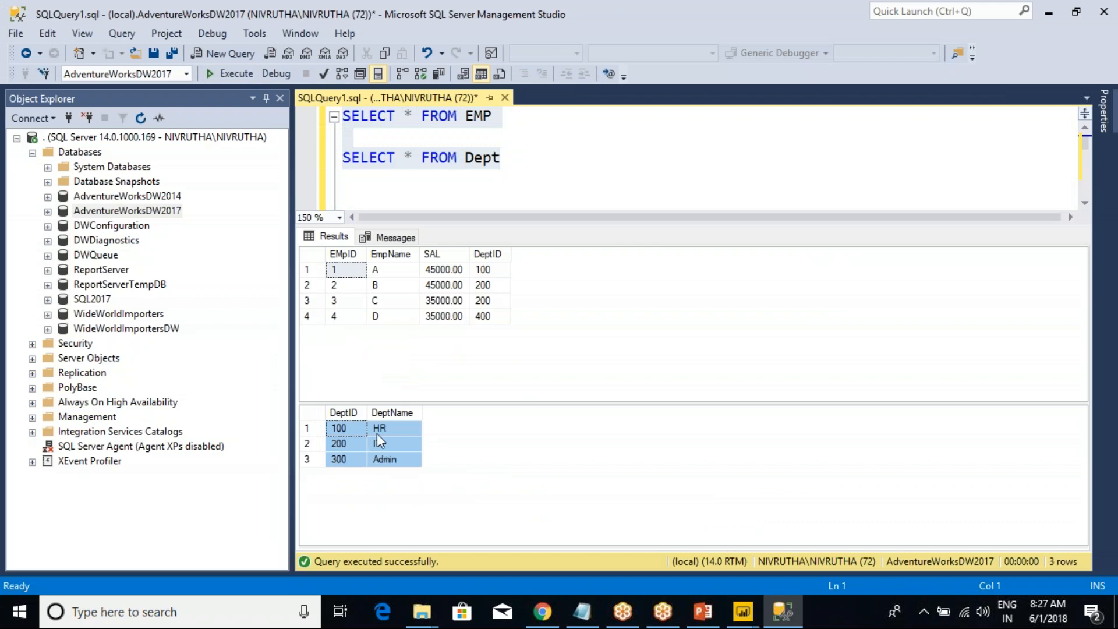
# Compare the Dept result's DeptID values with the EMP rows, checking the matches for 100 and 200.
pyautogui.click(355, 429)
pyautogui.click(350, 444)
pyautogui.click(345, 460)
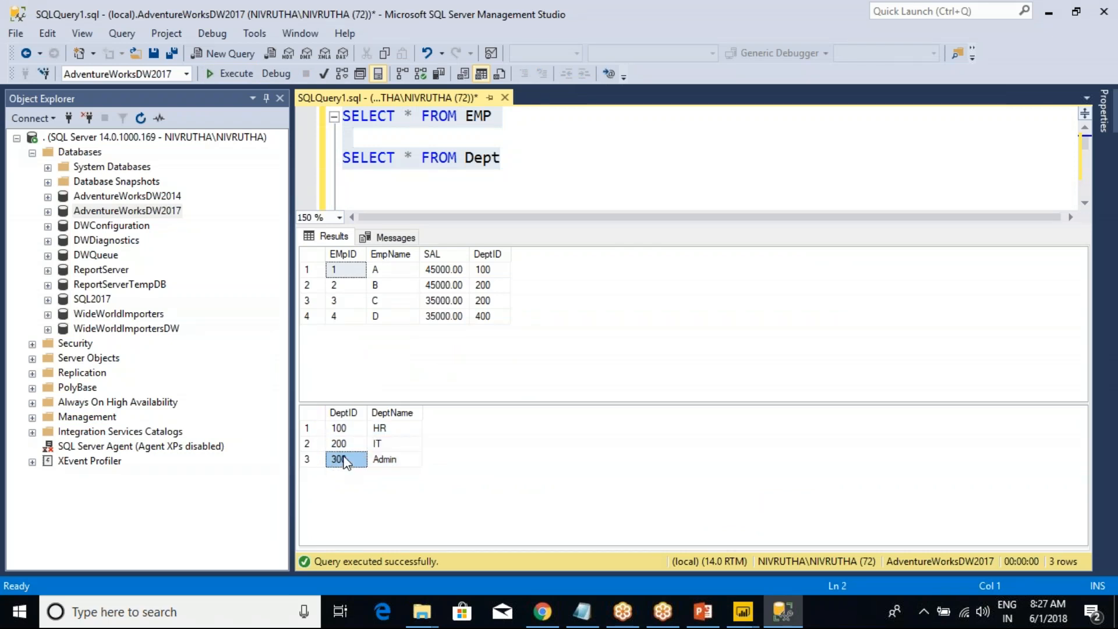
pyautogui.click(350, 429)
pyautogui.click(487, 271)
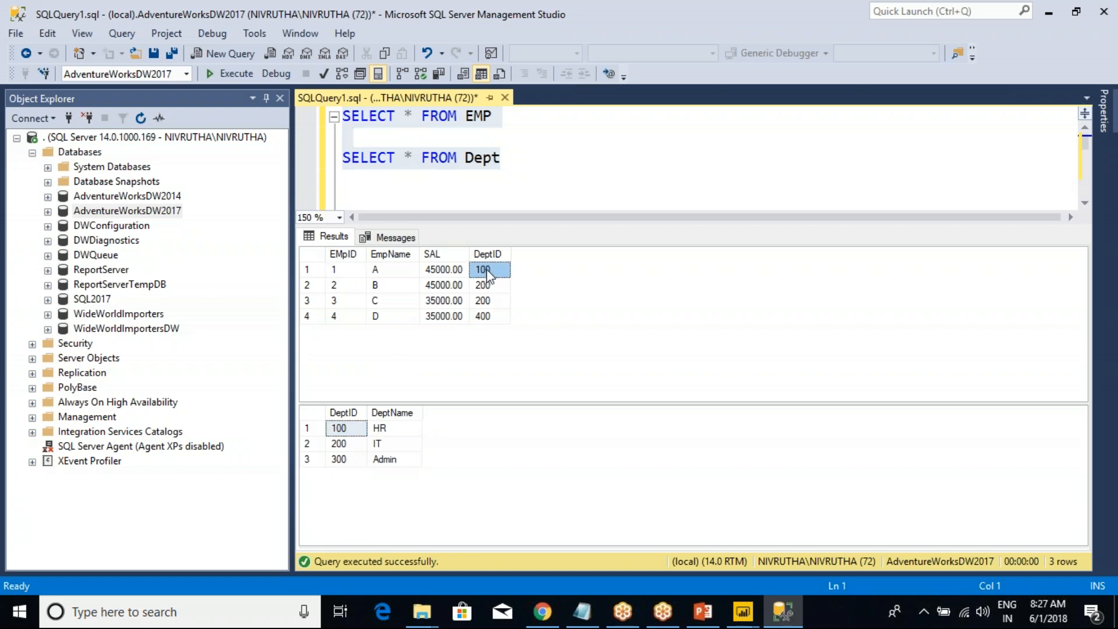
pyautogui.click(343, 444)
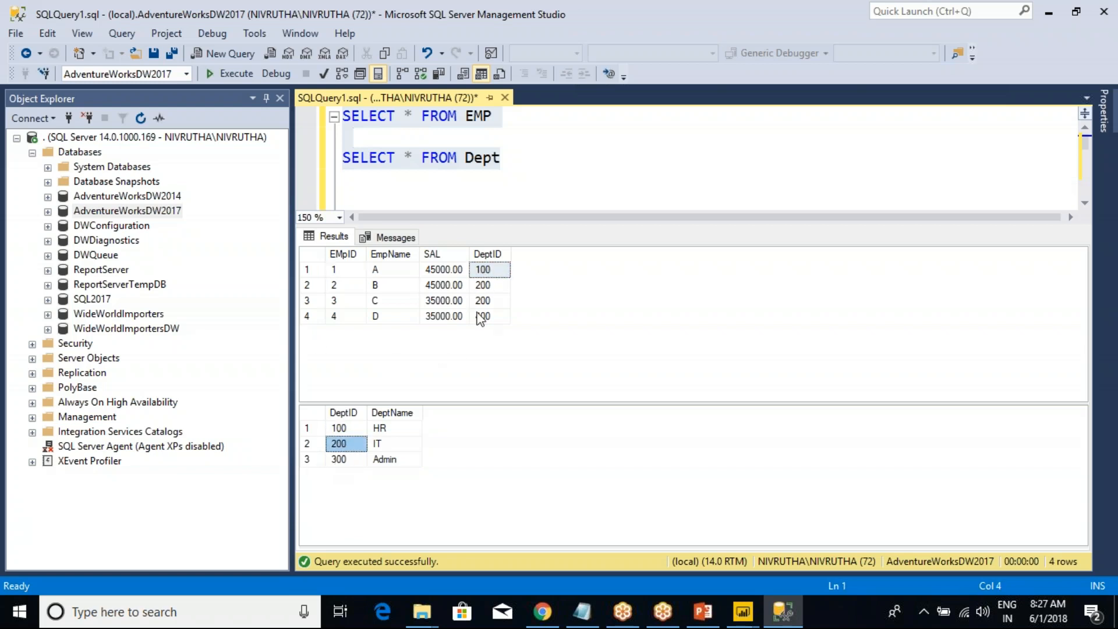
pyautogui.moveTo(485, 292); pyautogui.dragTo(343, 306)
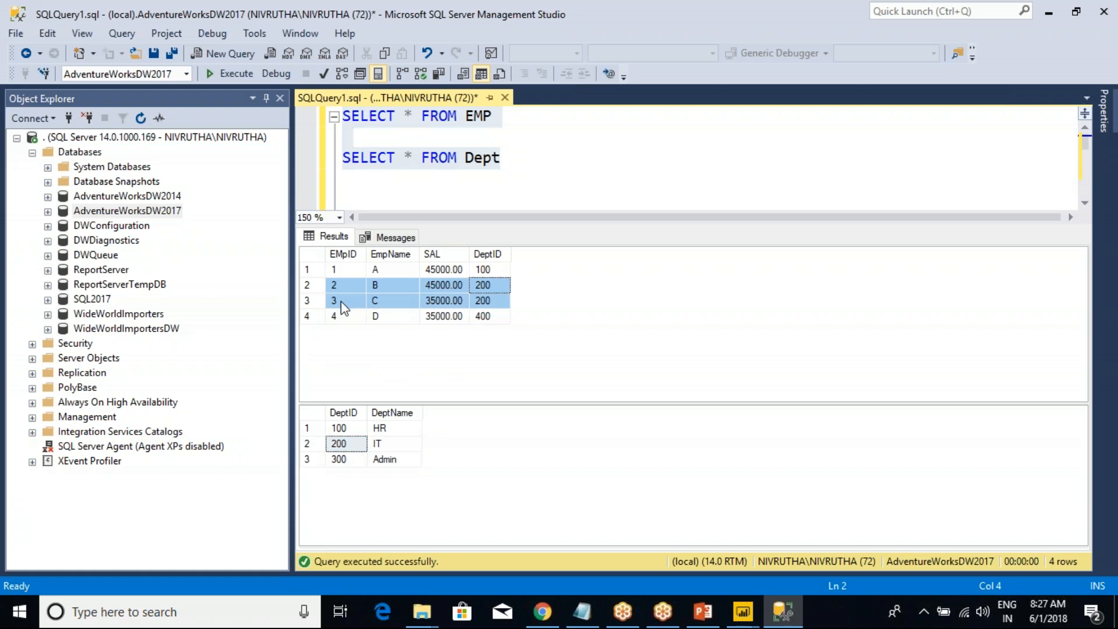
# Switch back to Power Query Editor, close the merge settings without changes and examine the Source step's rows for DeptID 200.
pyautogui.hotkey('alt', 'Tab')
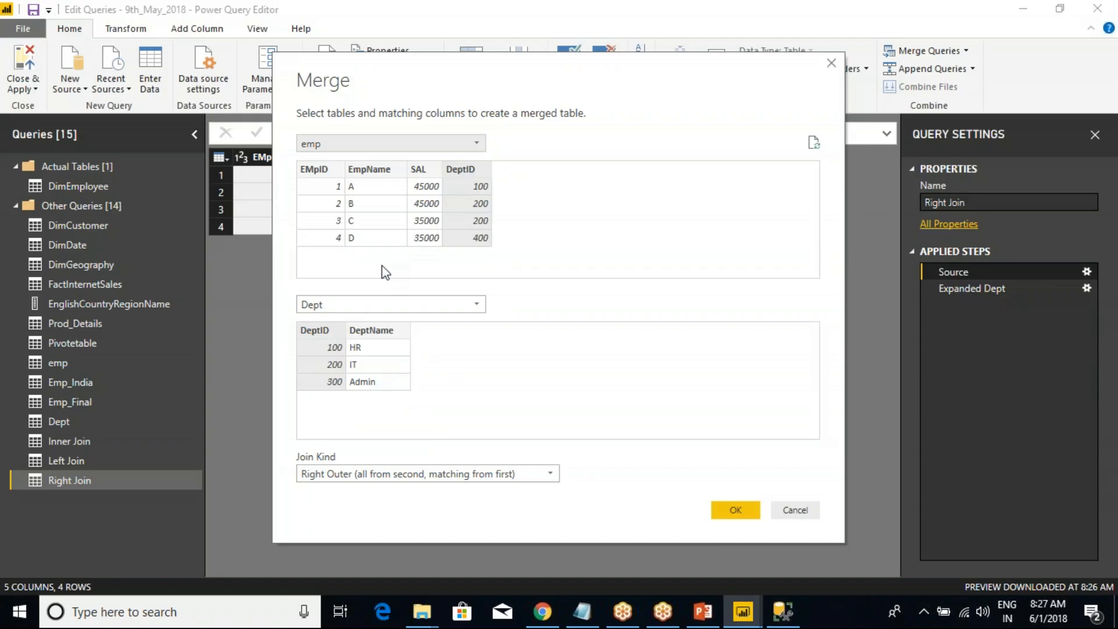
pyautogui.click(805, 510)
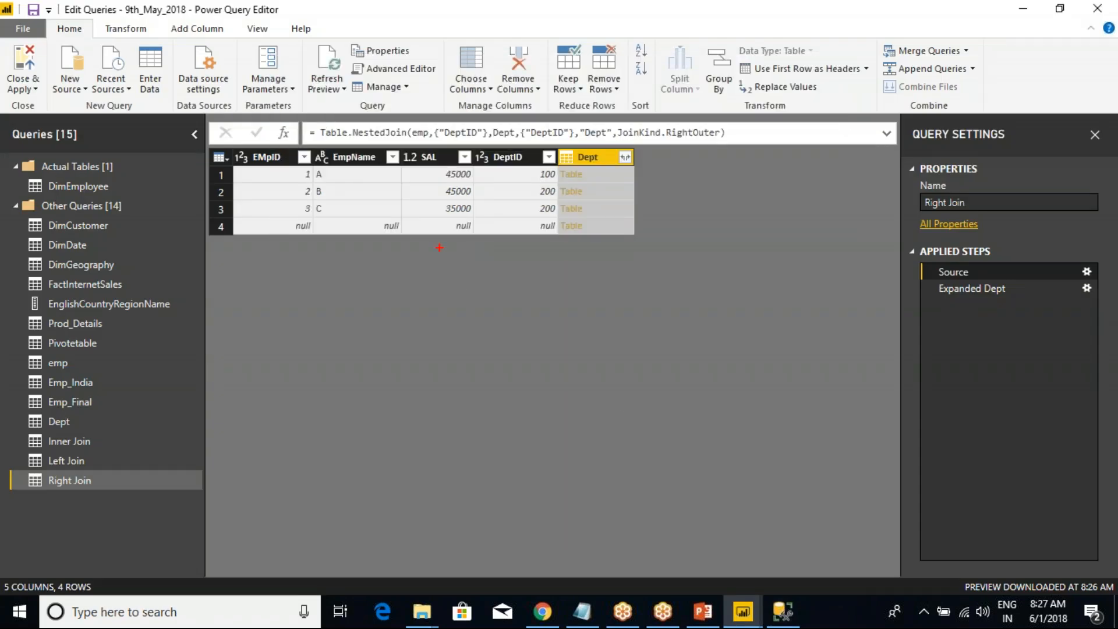
pyautogui.moveTo(337, 194)
pyautogui.mouseDown()
pyautogui.moveTo(350, 187)
pyautogui.moveTo(353, 207)
pyautogui.mouseUp()
pyautogui.moveTo(511, 186); pyautogui.dragTo(556, 211)
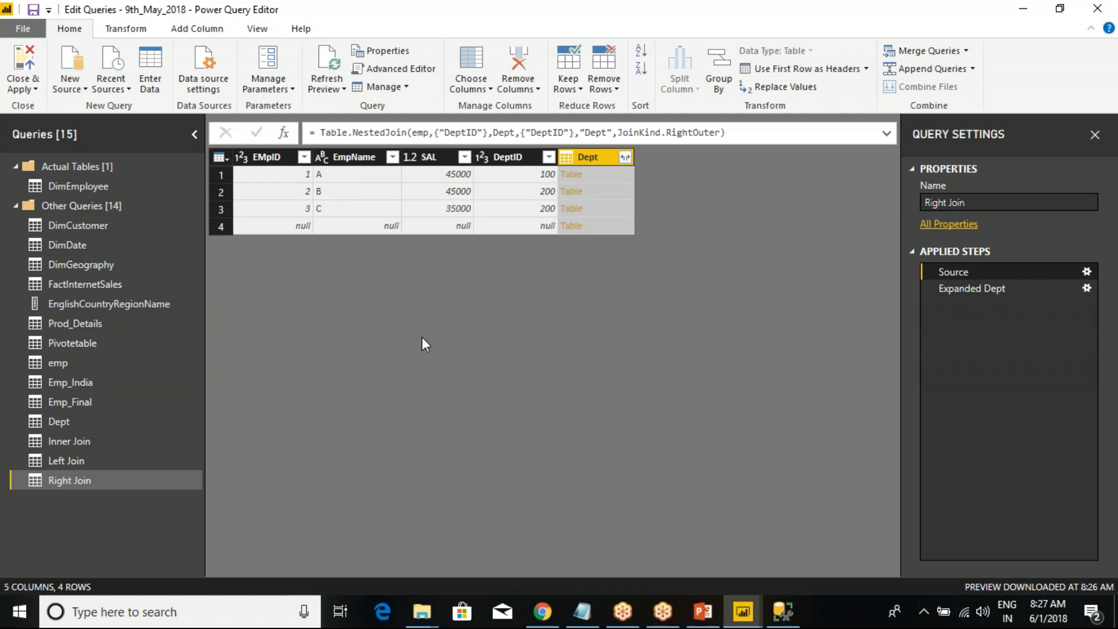
# Switch to SQL Server Management Studio and check the Dept row 300 Admin against all the EMP rows.
pyautogui.hotkey('alt', 'Tab')
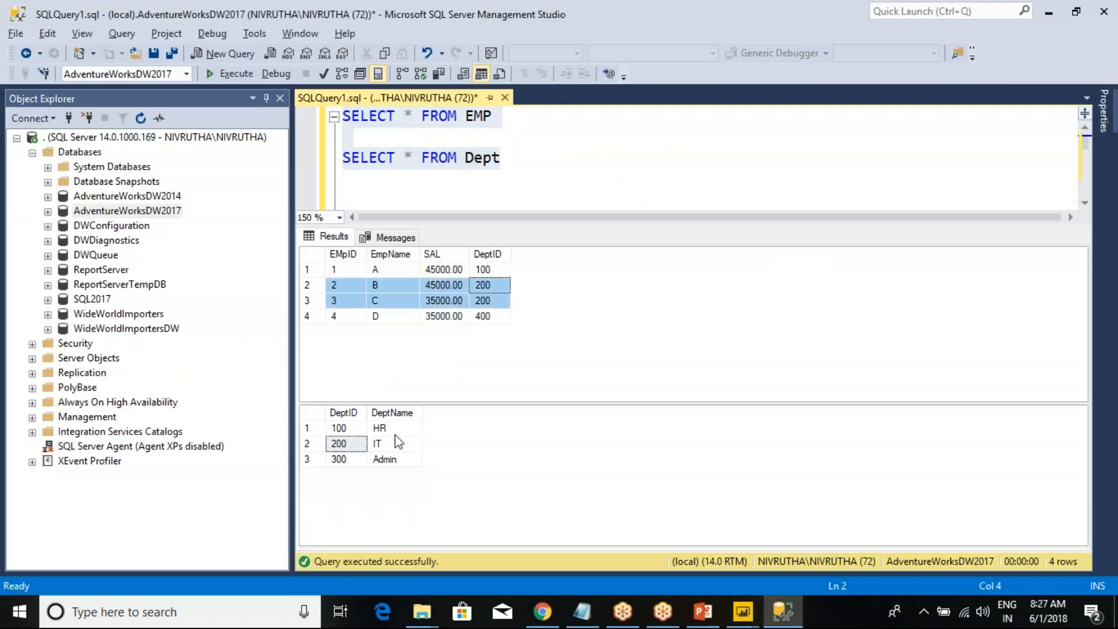
pyautogui.click(391, 459)
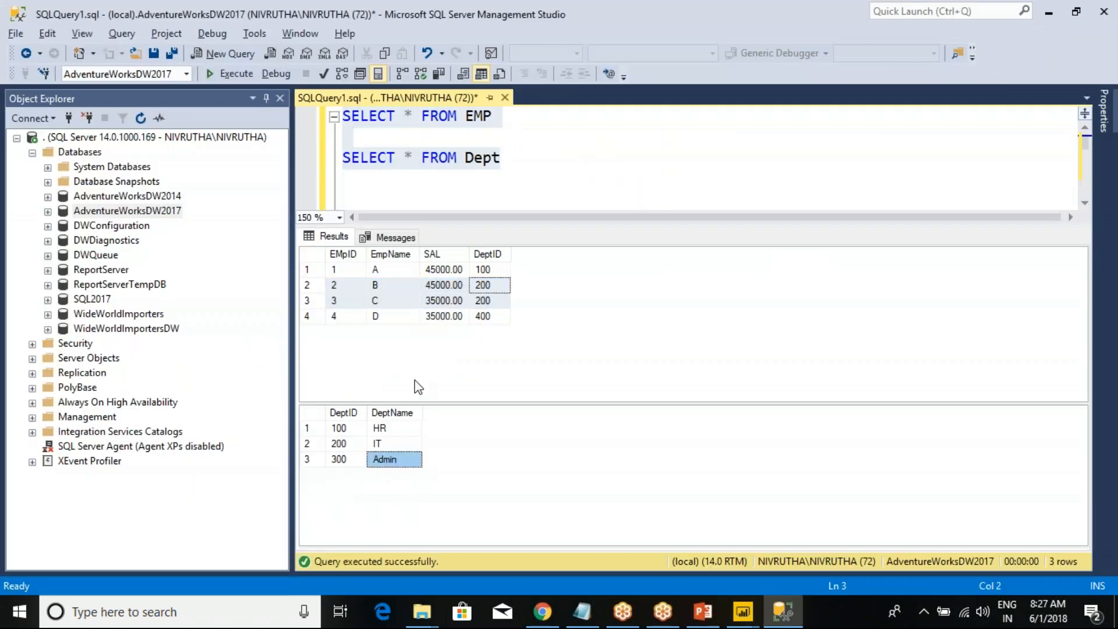
pyautogui.click(346, 449)
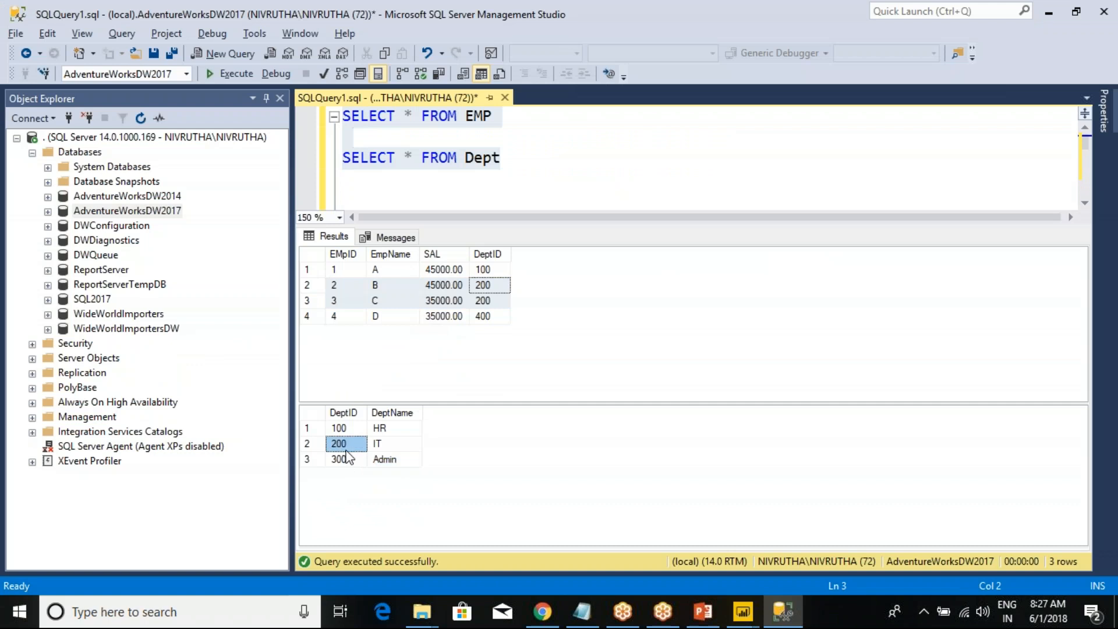
pyautogui.click(350, 460)
pyautogui.click(386, 461)
pyautogui.moveTo(349, 461); pyautogui.dragTo(393, 463)
pyautogui.moveTo(489, 316); pyautogui.dragTo(336, 275)
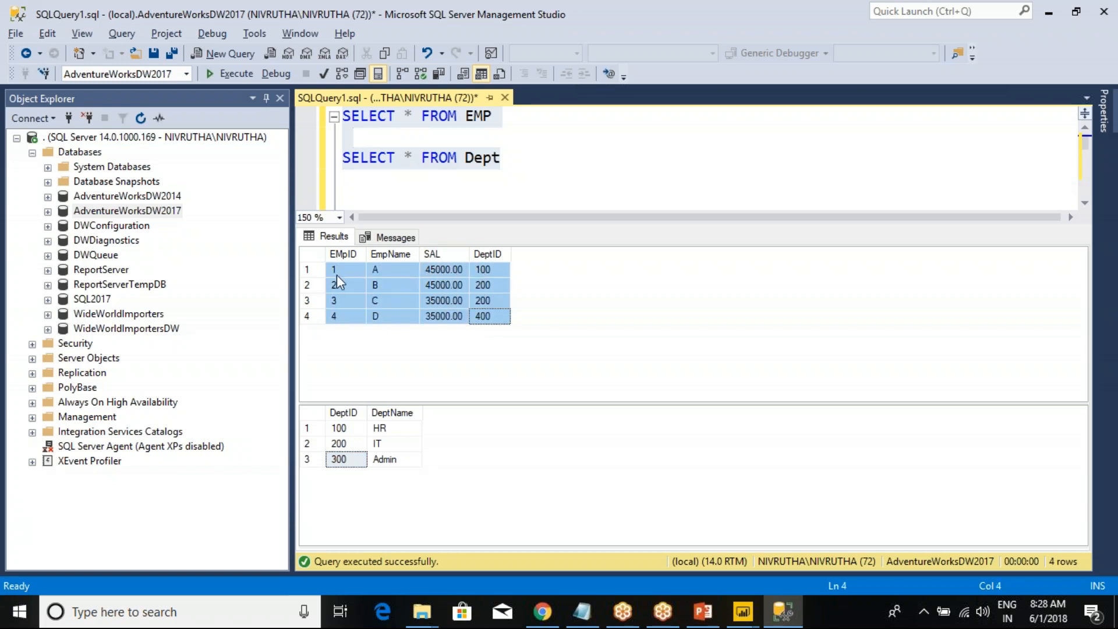
# Switch to Power Query Editor and examine the Right Join's fourth row in the Source and Expanded Dept steps, including its Admin value.
pyautogui.hotkey('alt', 'Tab')
pyautogui.hotkey('ctrl', '2')
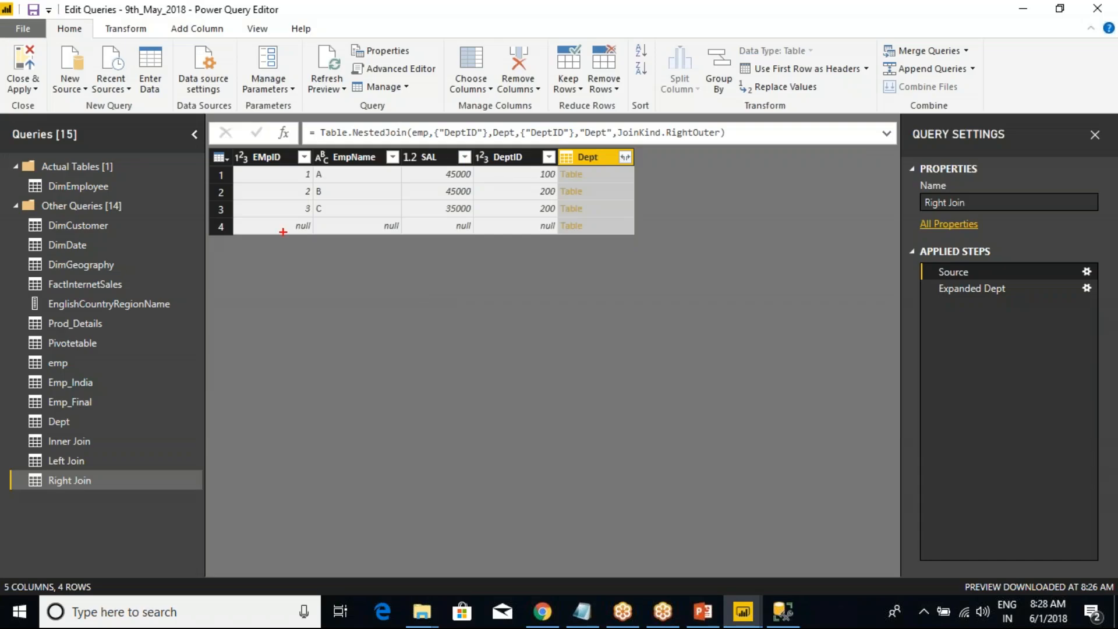
pyautogui.moveTo(251, 216)
pyautogui.mouseDown()
pyautogui.moveTo(362, 256)
pyautogui.moveTo(556, 250)
pyautogui.mouseUp()
pyautogui.press('Escape')
pyautogui.click(985, 290)
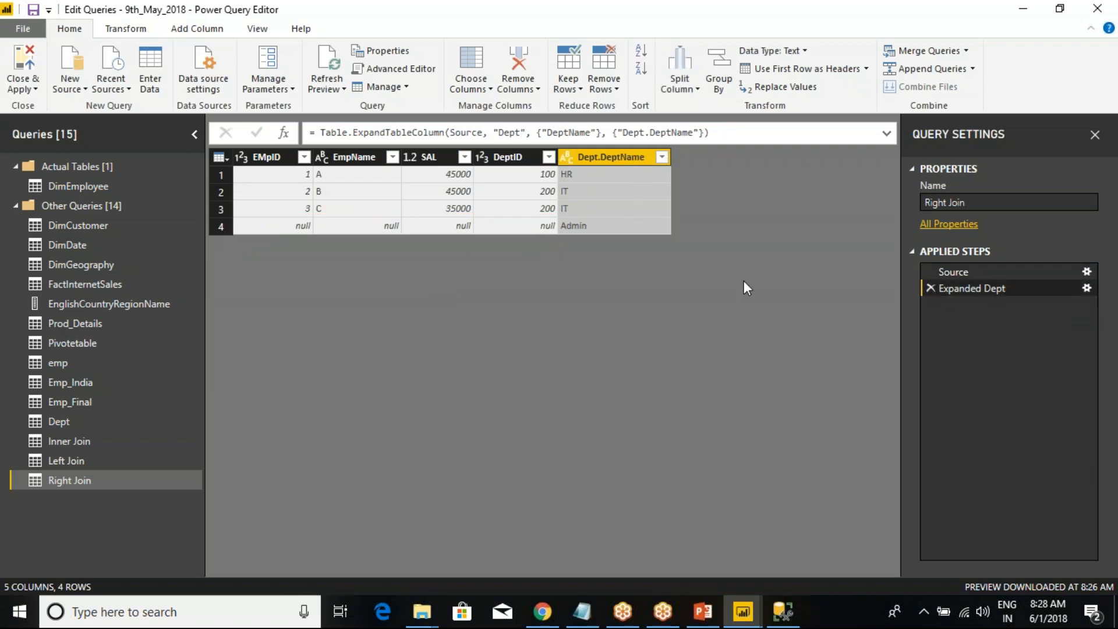
pyautogui.click(577, 227)
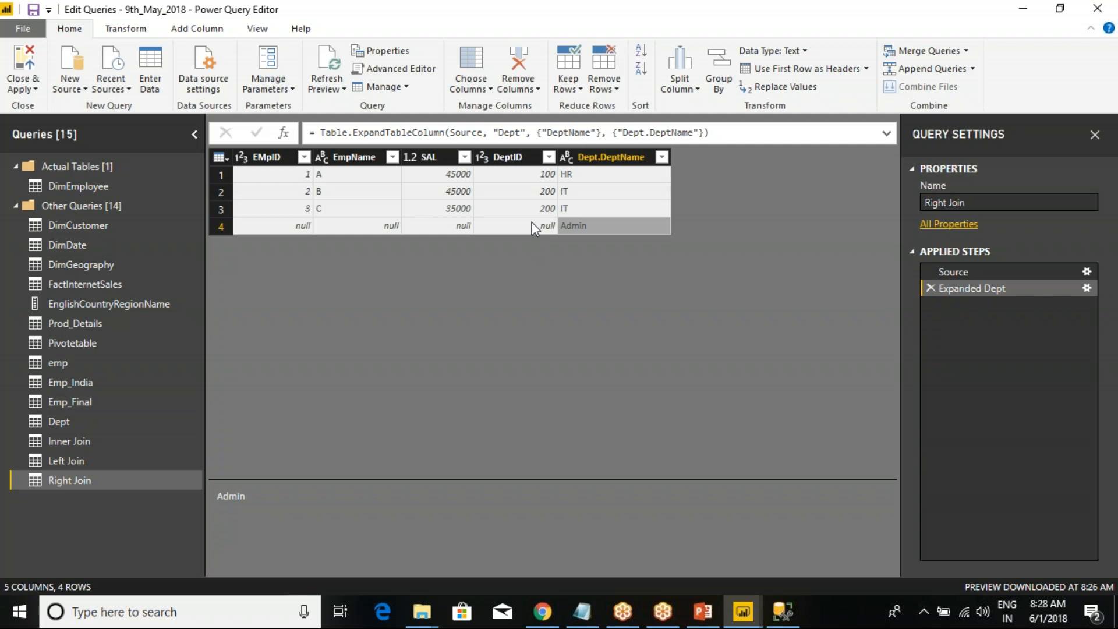
# Switch to the Class Notes in Notepad and list INNER JOIN, LEFT and RIGHT on separate lines under Merge Queries.
pyautogui.click(582, 611)
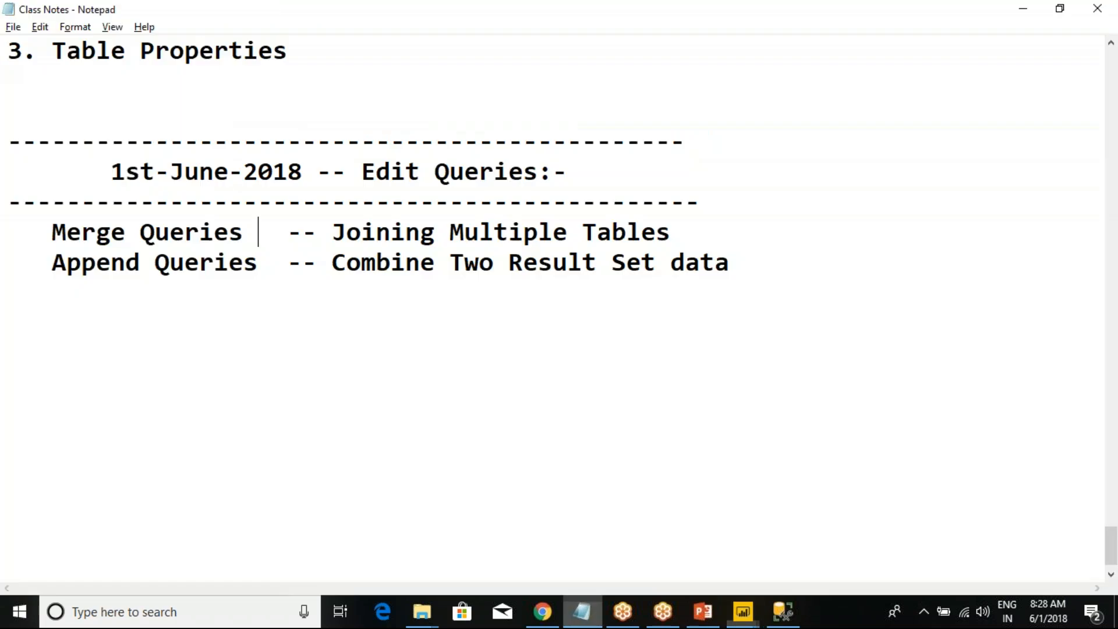
pyautogui.press('Return')
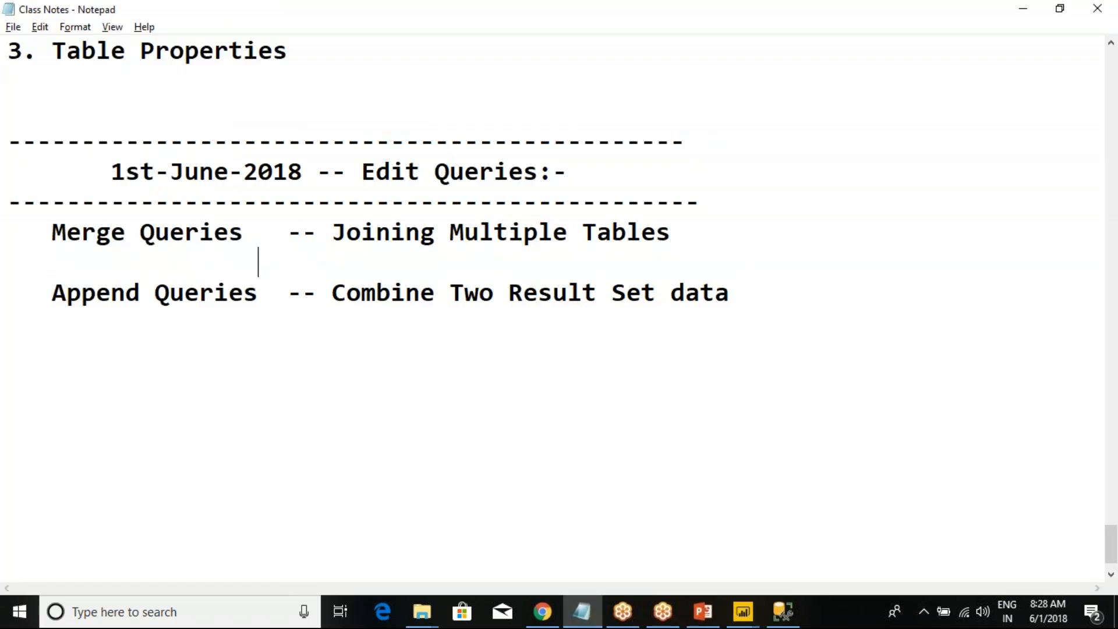
pyautogui.write('INNER JOIN')
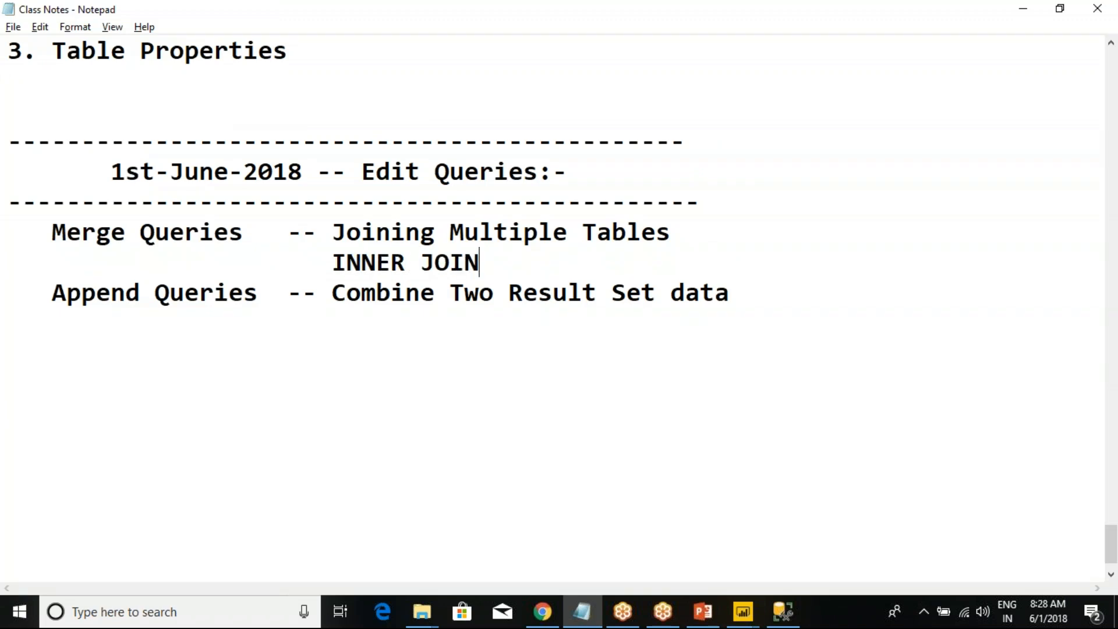
pyautogui.press('Return')
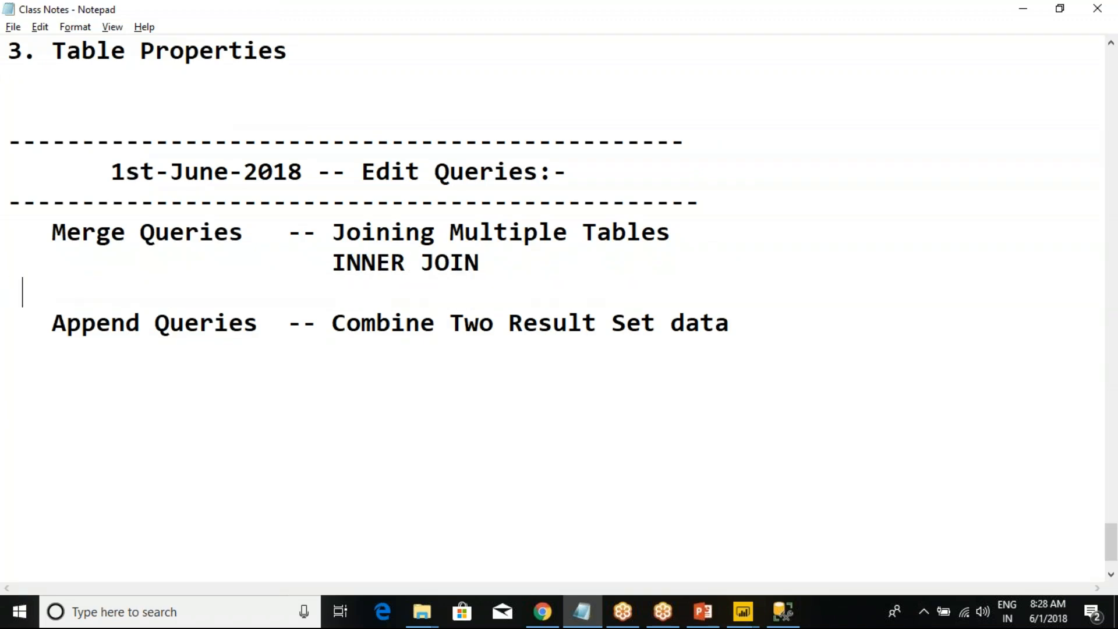
pyautogui.write('LEFT')
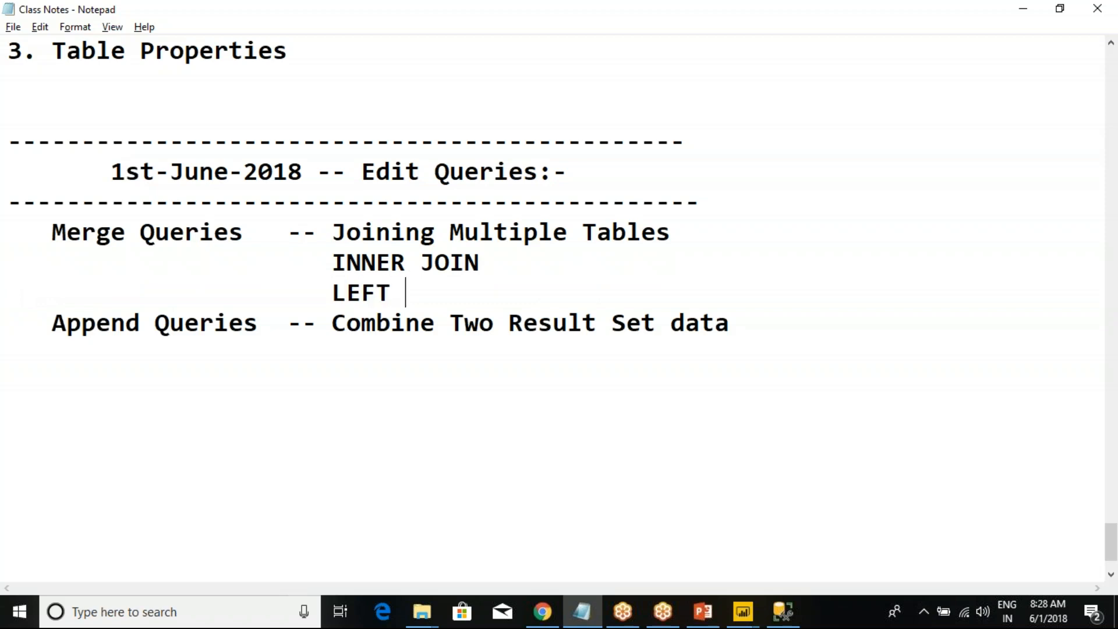
pyautogui.press('Return')
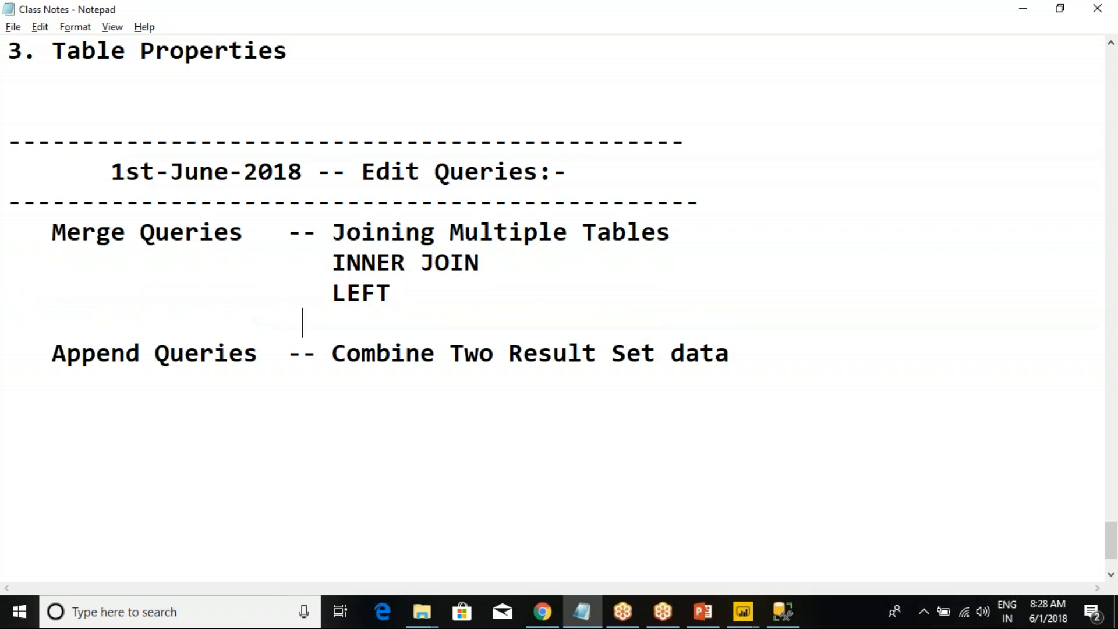
pyautogui.write('RIGHT')
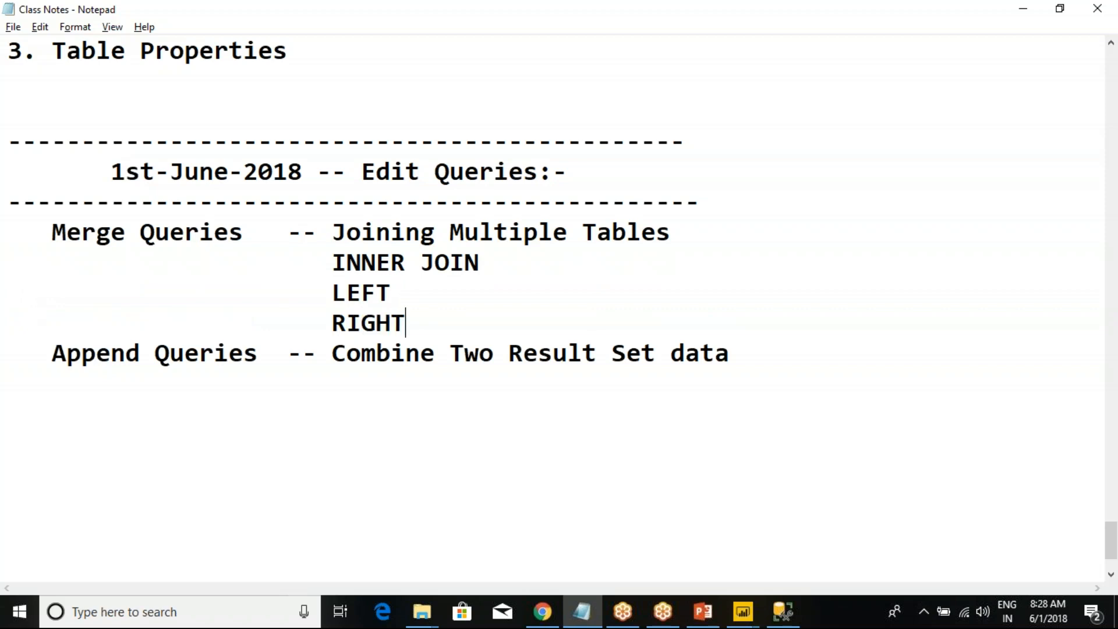
# Add the line "FULL OUTER JOIN = LEFT + RIGHT" below RIGHT in the Merge Queries notes.
pyautogui.press('Return')
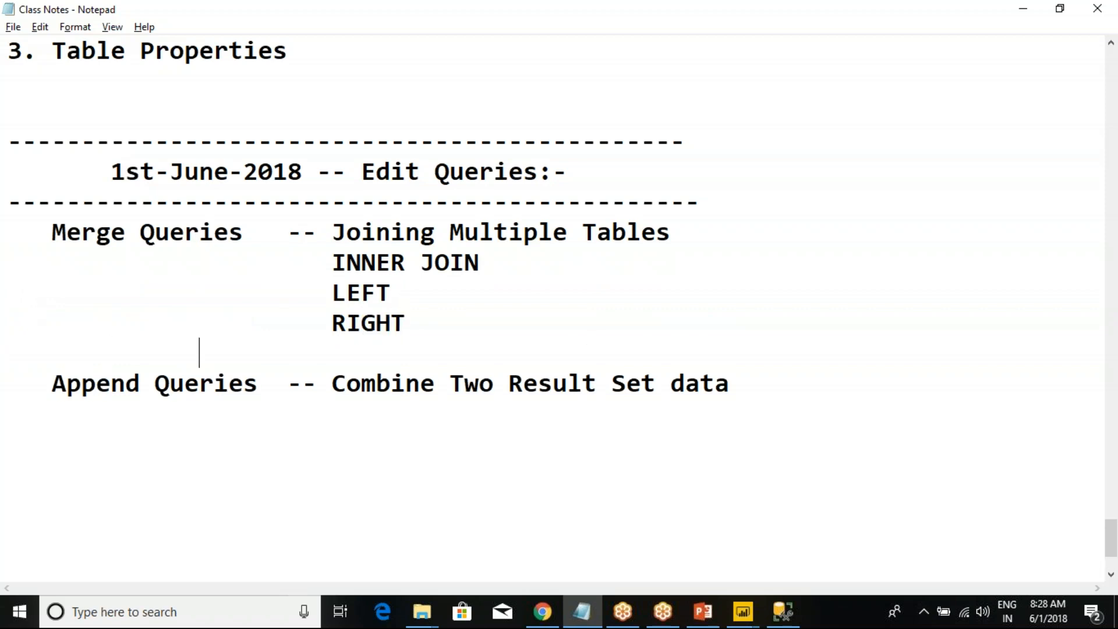
pyautogui.press('BackSpace')
pyautogui.write('FULL OU')
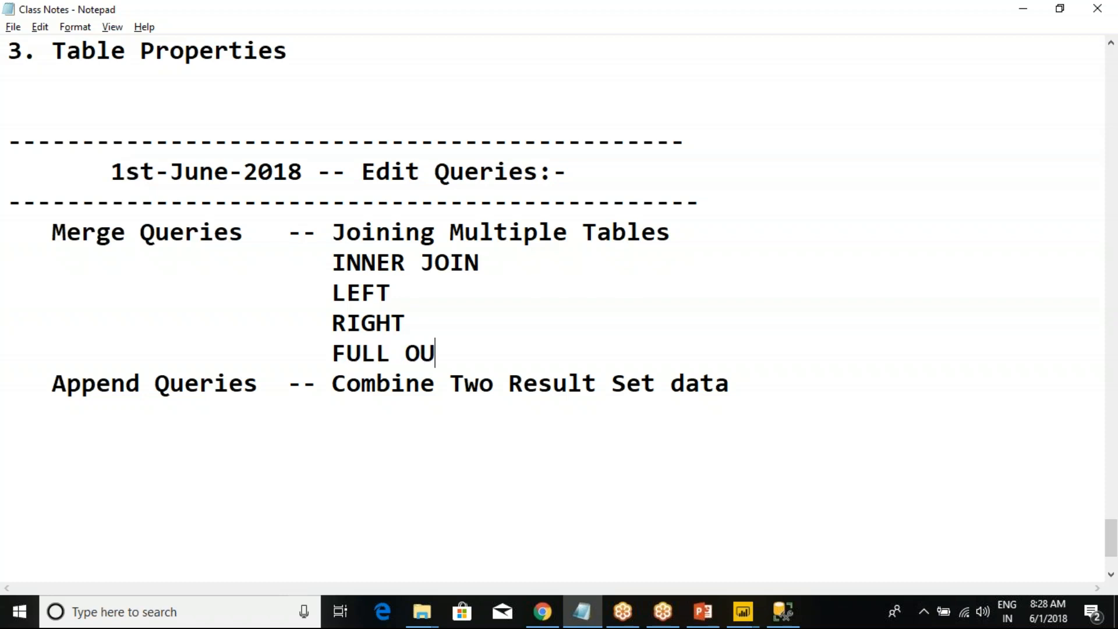
pyautogui.write('TER JOIN')
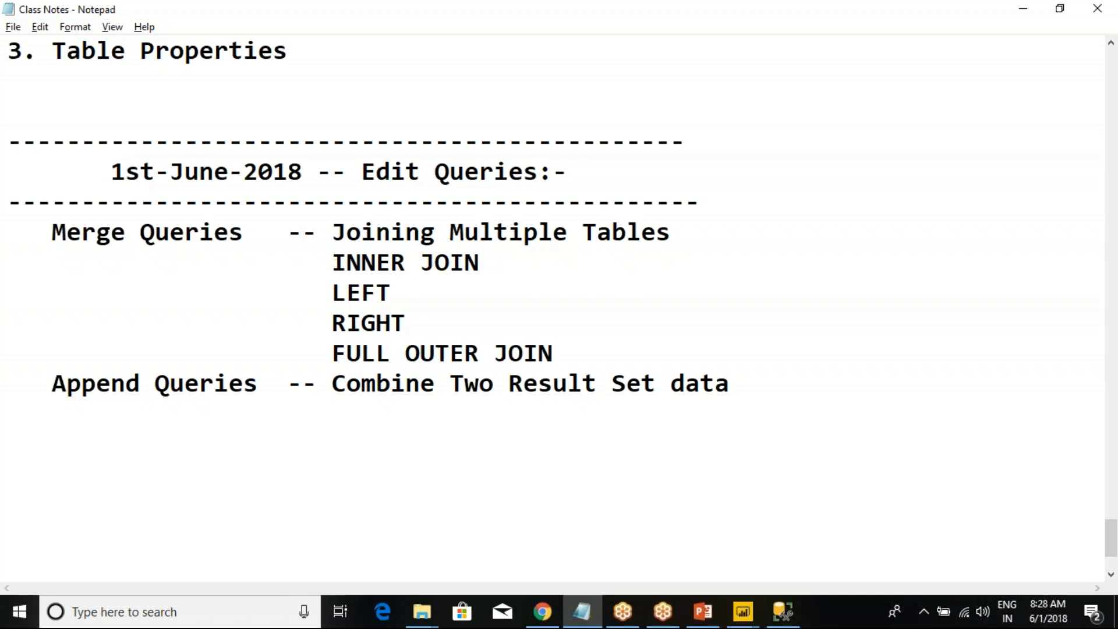
pyautogui.write(' = LEFT ')
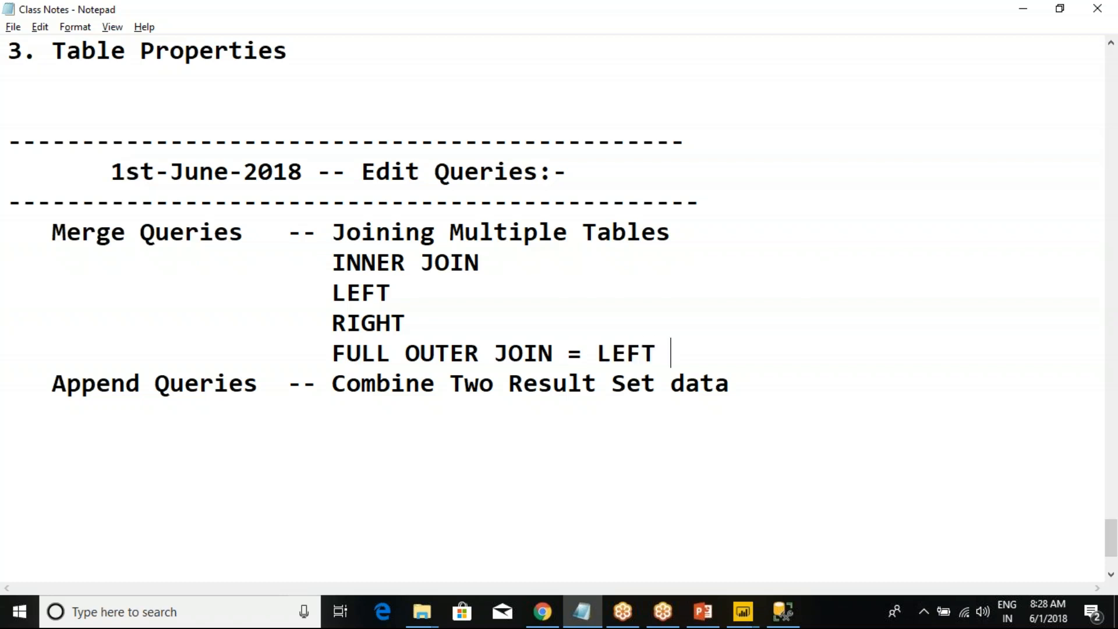
pyautogui.write('+ RIGHT')
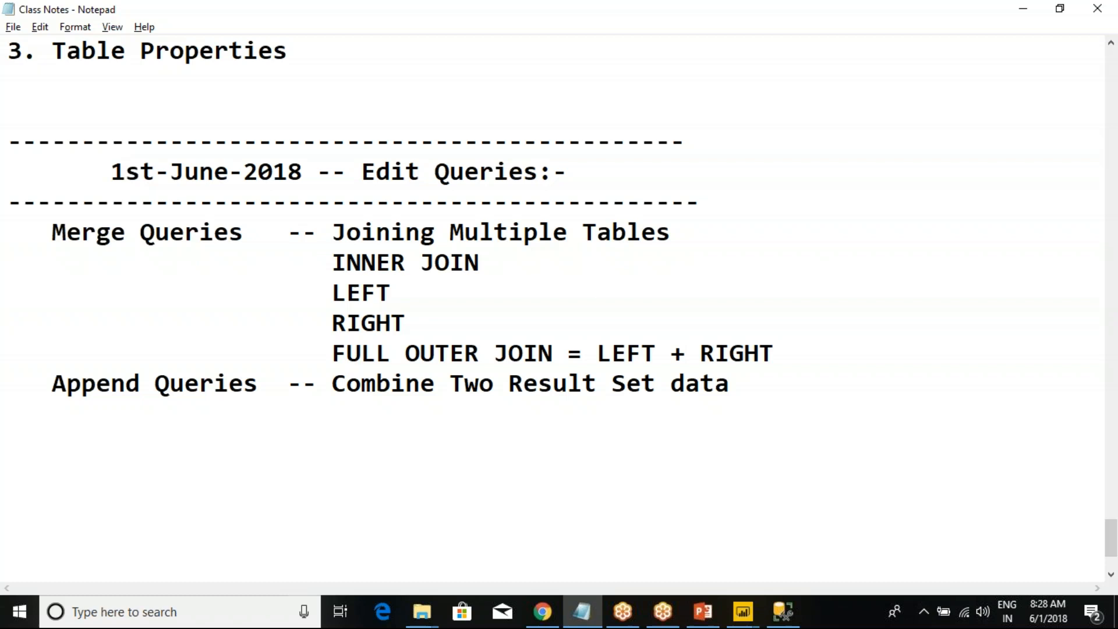
# Add LEFT ANTI and RIGHT ANTI on separate lines below the FULL OUTER JOIN line.
pyautogui.press('Return')
pyautogui.write('LEFT ')
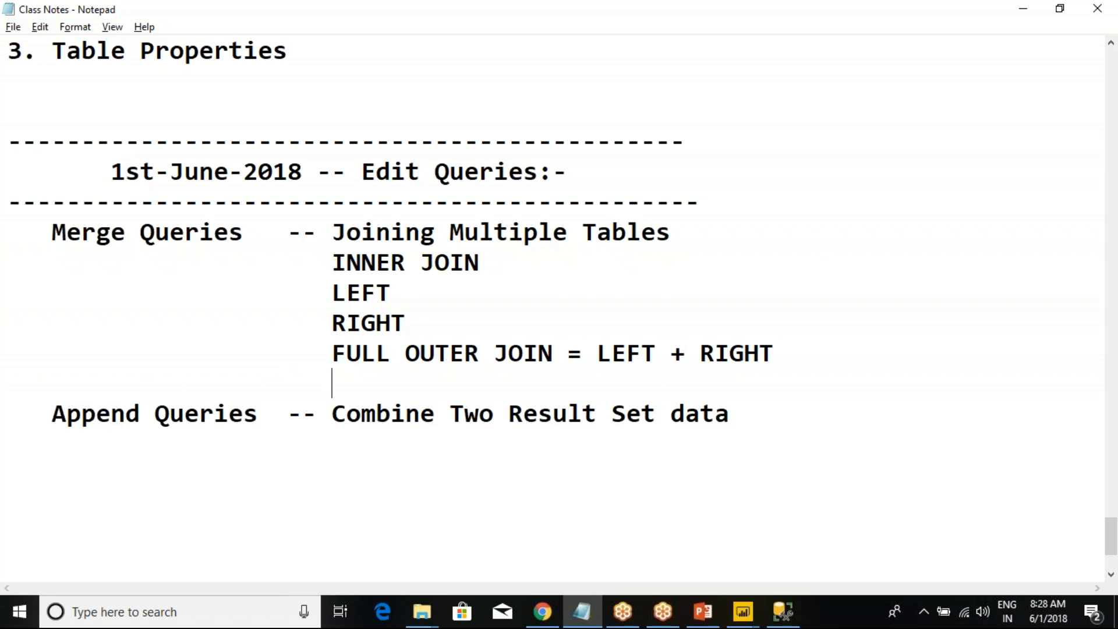
pyautogui.write('ANTI')
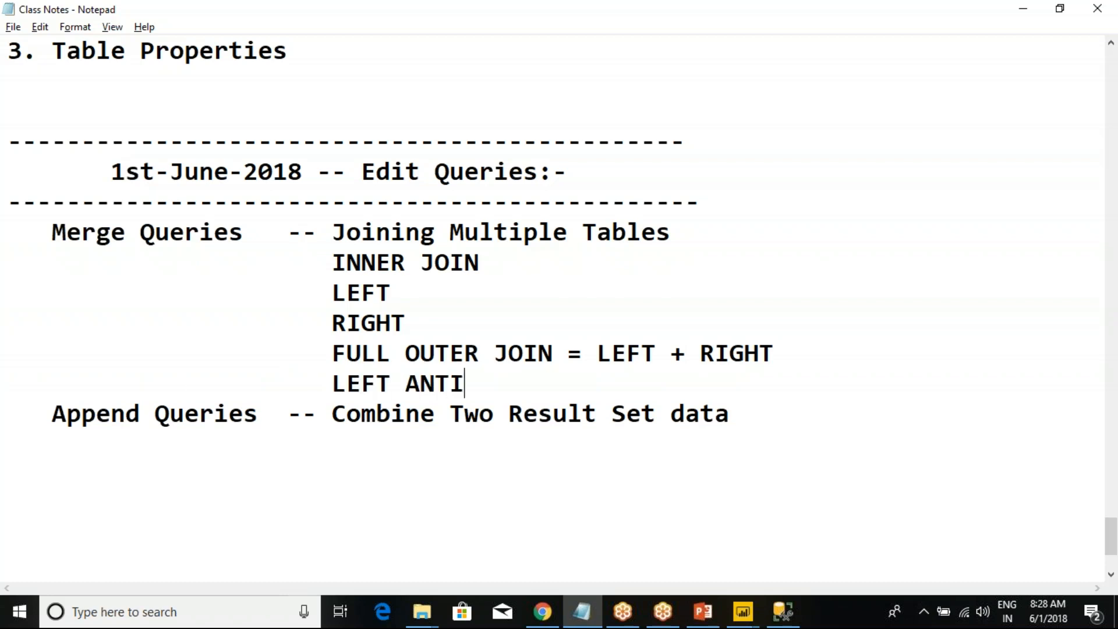
pyautogui.press('Return')
pyautogui.write('R')
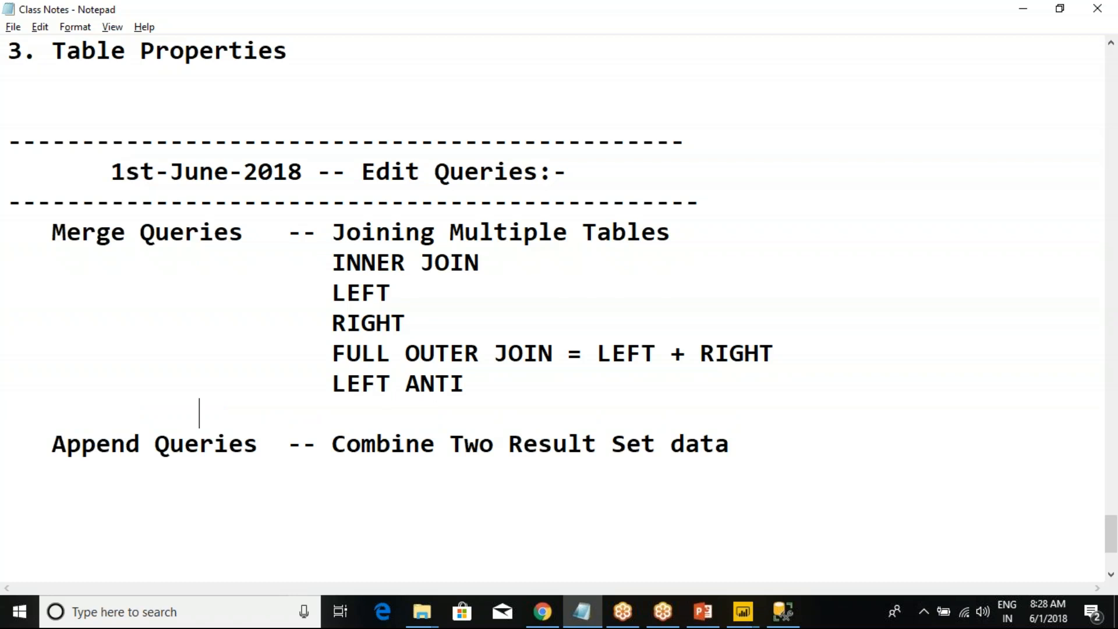
pyautogui.write('IGHT ')
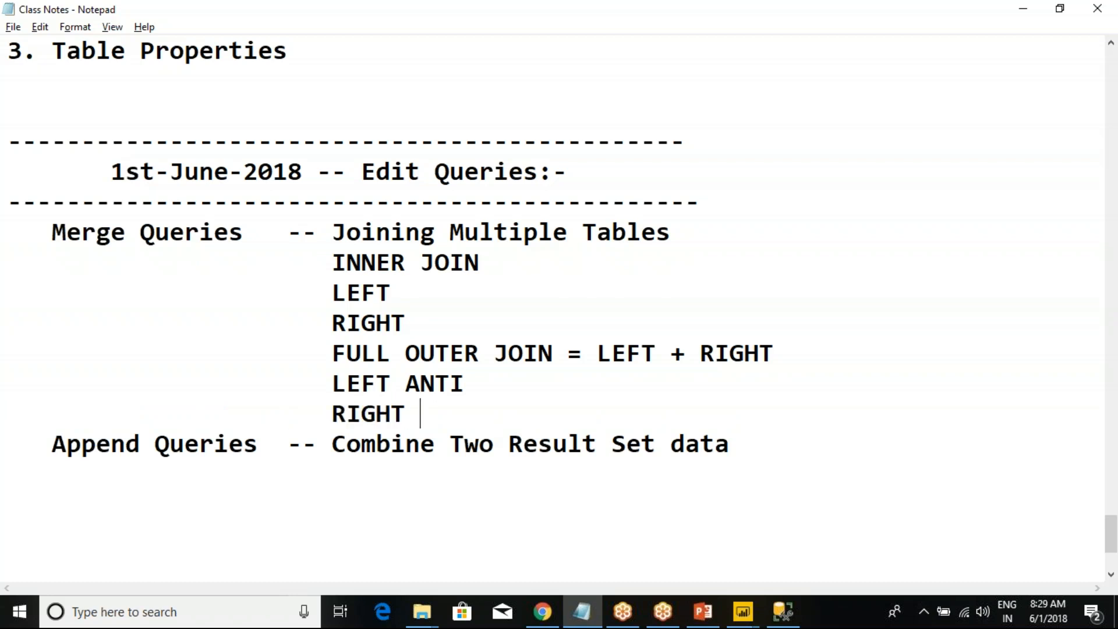
pyautogui.write('ANTI')
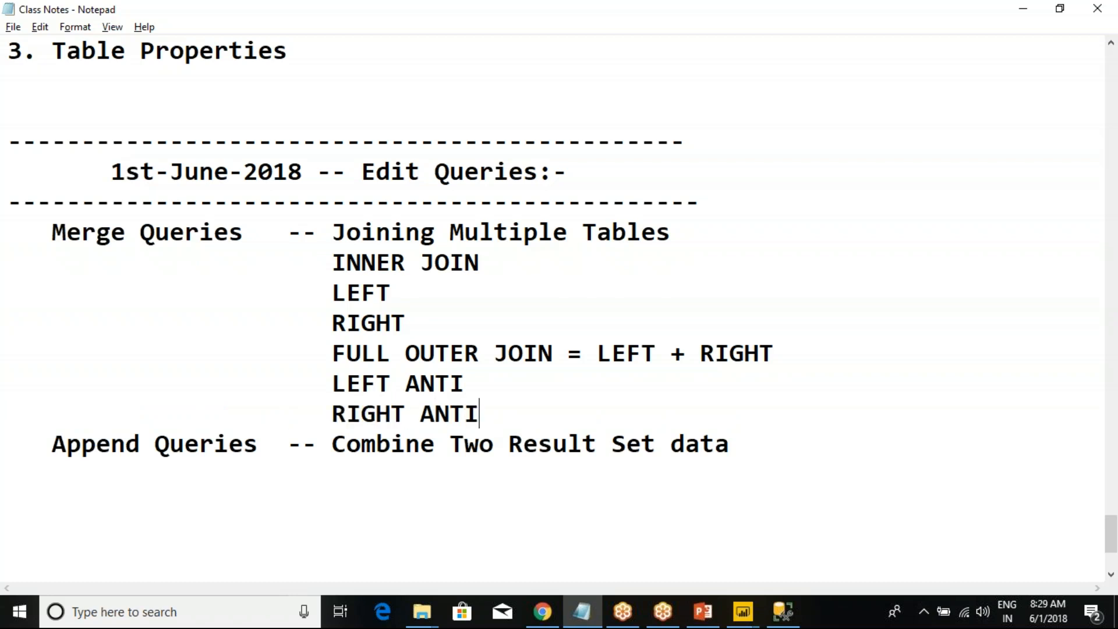
# Review the LEFT ANTI, RIGHT ANTI and FULL OUTER JOIN lines in the notes.
pyautogui.moveTo(329, 382); pyautogui.dragTo(469, 376)
pyautogui.click(470, 376)
pyautogui.moveTo(331, 411); pyautogui.dragTo(477, 400)
pyautogui.click(478, 401)
pyautogui.moveTo(304, 355); pyautogui.dragTo(763, 346)
pyautogui.click(765, 346)
pyautogui.click(736, 387)
# Switch to Power Query Editor and display the Dept query followed by the emp query.
pyautogui.click(742, 612)
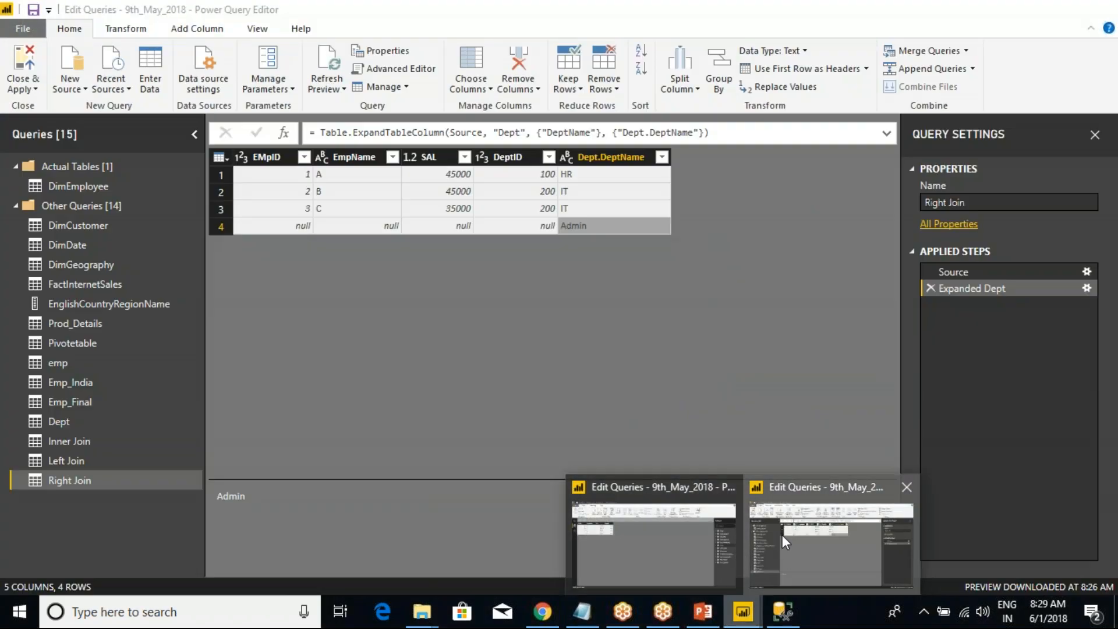
pyautogui.click(782, 535)
pyautogui.click(742, 609)
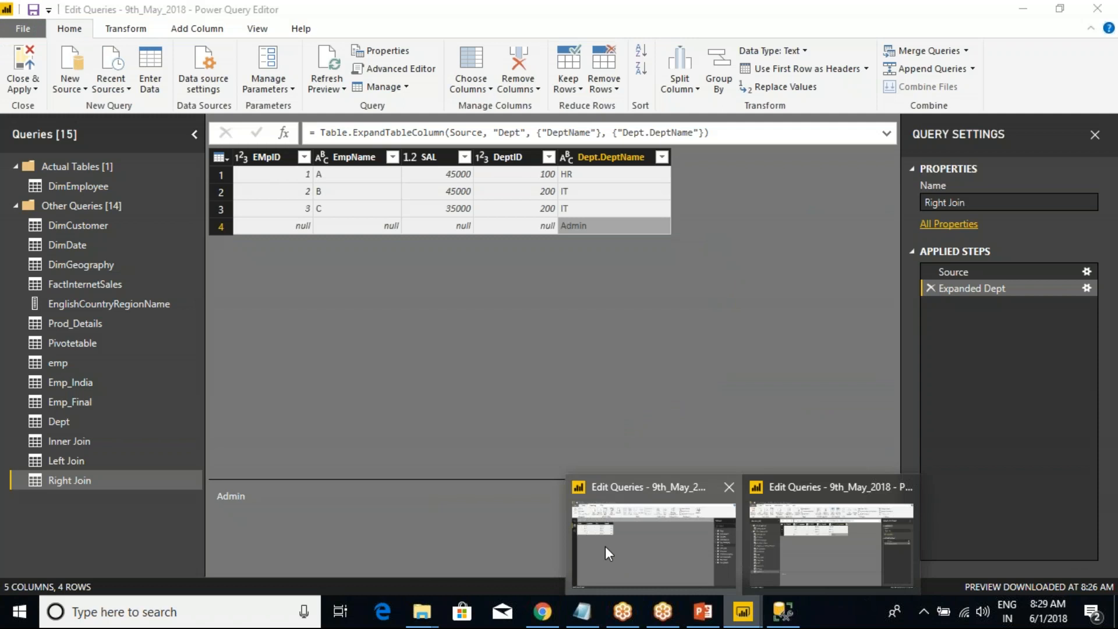
pyautogui.click(625, 550)
pyautogui.click(740, 610)
pyautogui.click(797, 543)
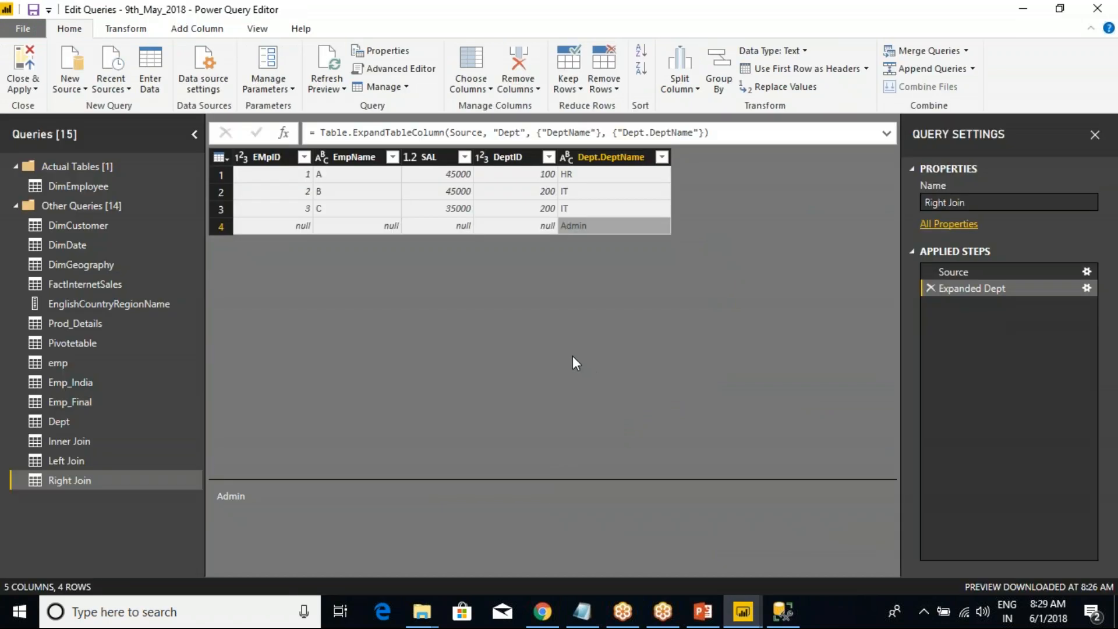
pyautogui.click(62, 421)
pyautogui.click(64, 364)
pyautogui.rightClick(64, 364)
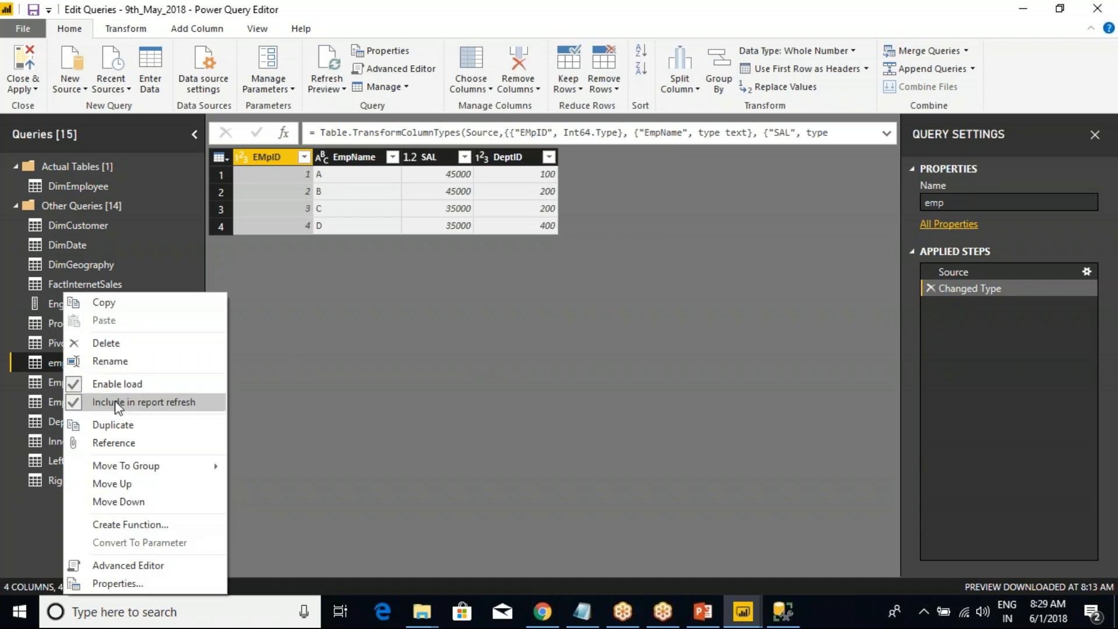
pyautogui.press('Escape')
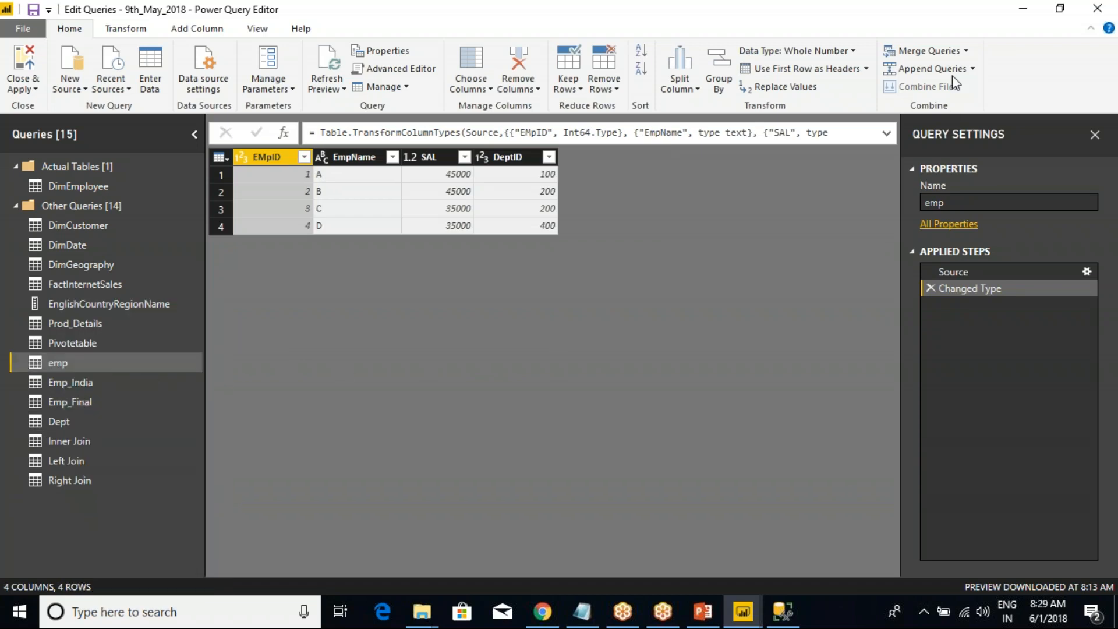
# Merge emp with Dept as a new query, matching on DeptID with the Full Outer (all rows from both) join kind.
pyautogui.click(966, 51)
pyautogui.click(960, 89)
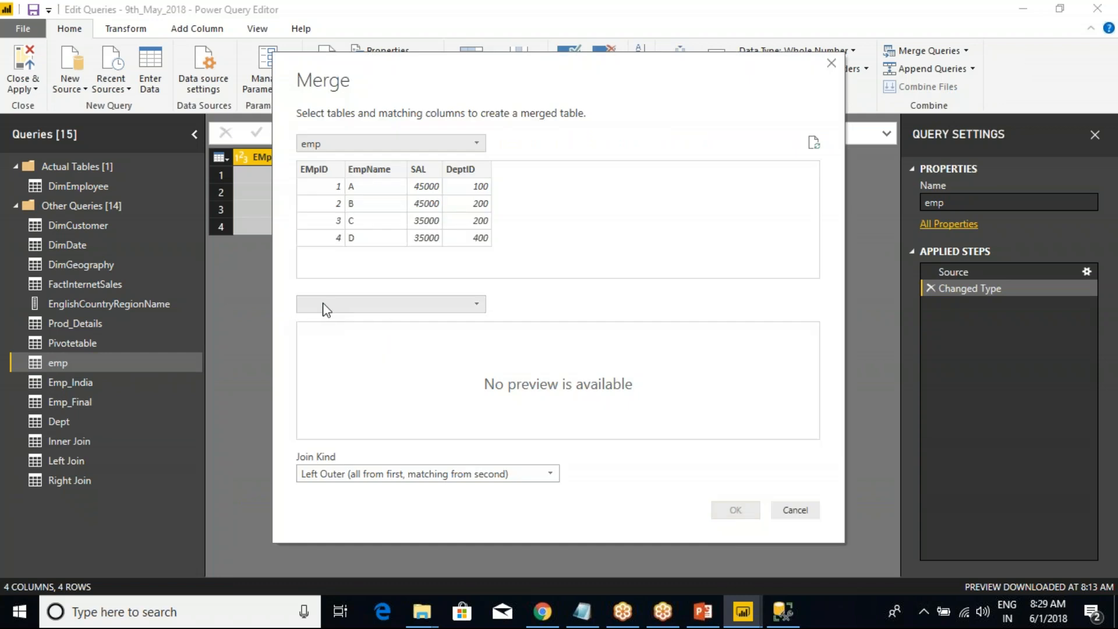
pyautogui.click(341, 304)
pyautogui.click(327, 323)
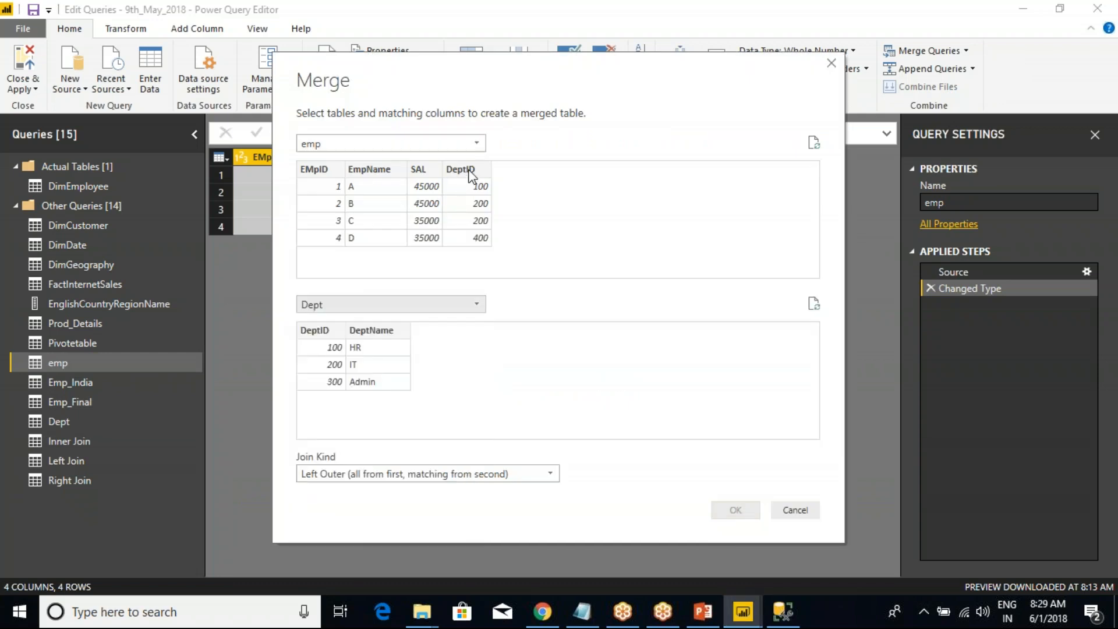
pyautogui.click(463, 170)
pyautogui.click(320, 331)
pyautogui.click(358, 473)
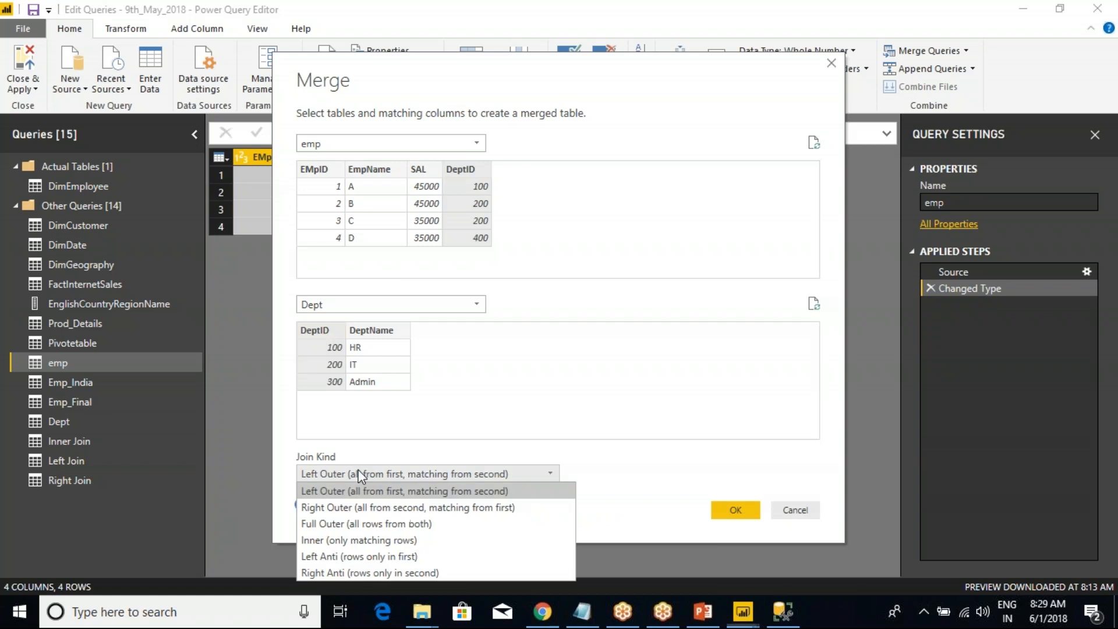
pyautogui.click(341, 524)
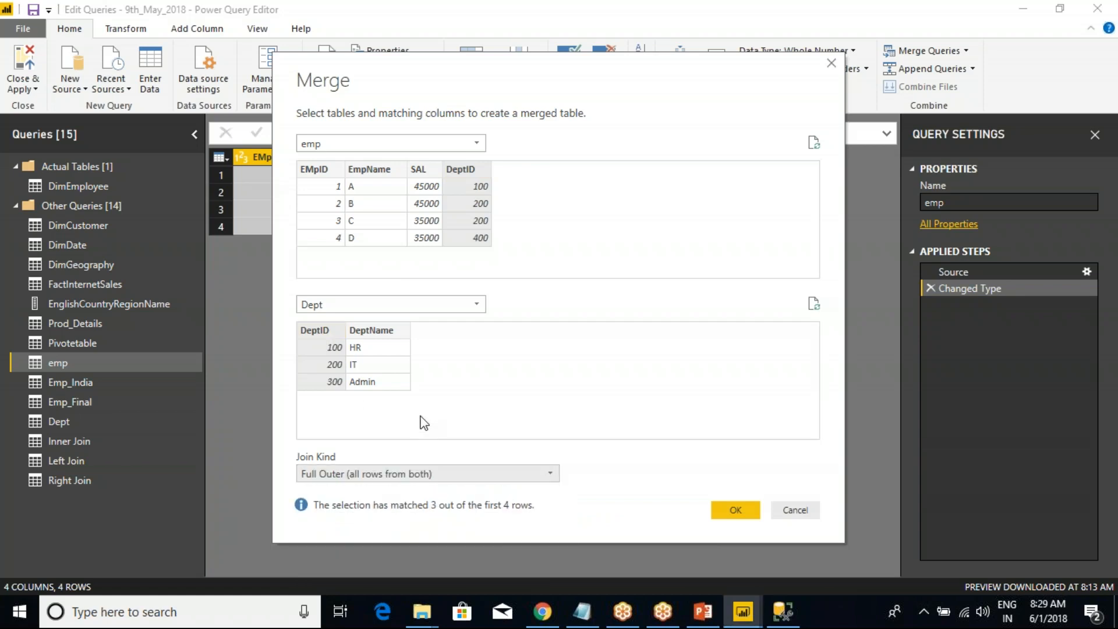
pyautogui.click(735, 510)
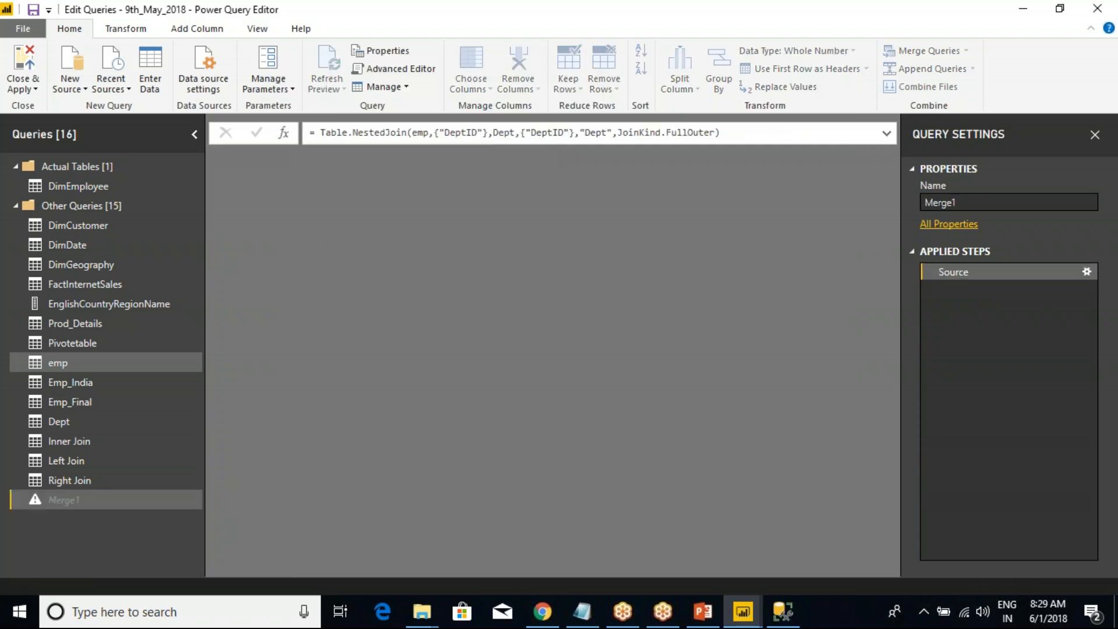
# Expand the merged Dept column to include only DeptName, keeping the original column name as prefix.
pyautogui.click(625, 157)
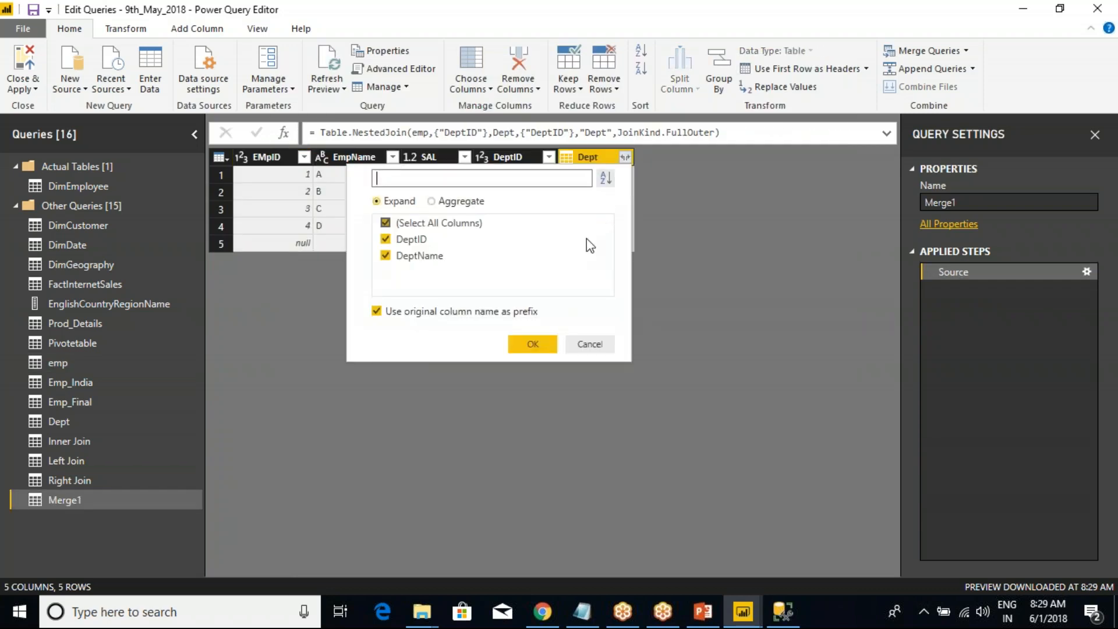
pyautogui.click(385, 222)
pyautogui.click(386, 255)
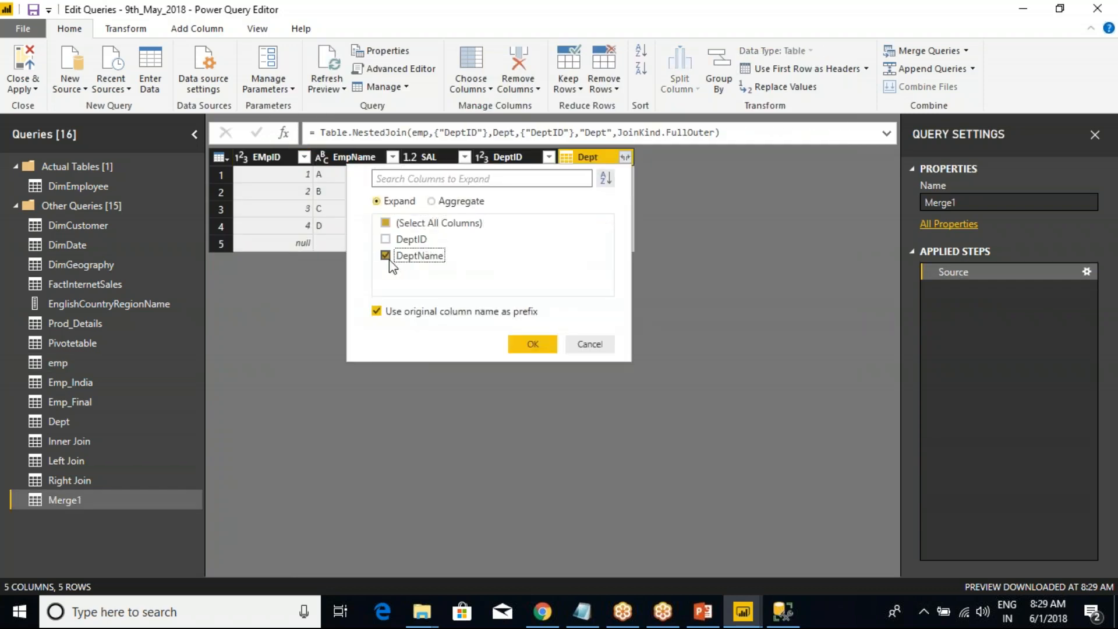
pyautogui.click(528, 345)
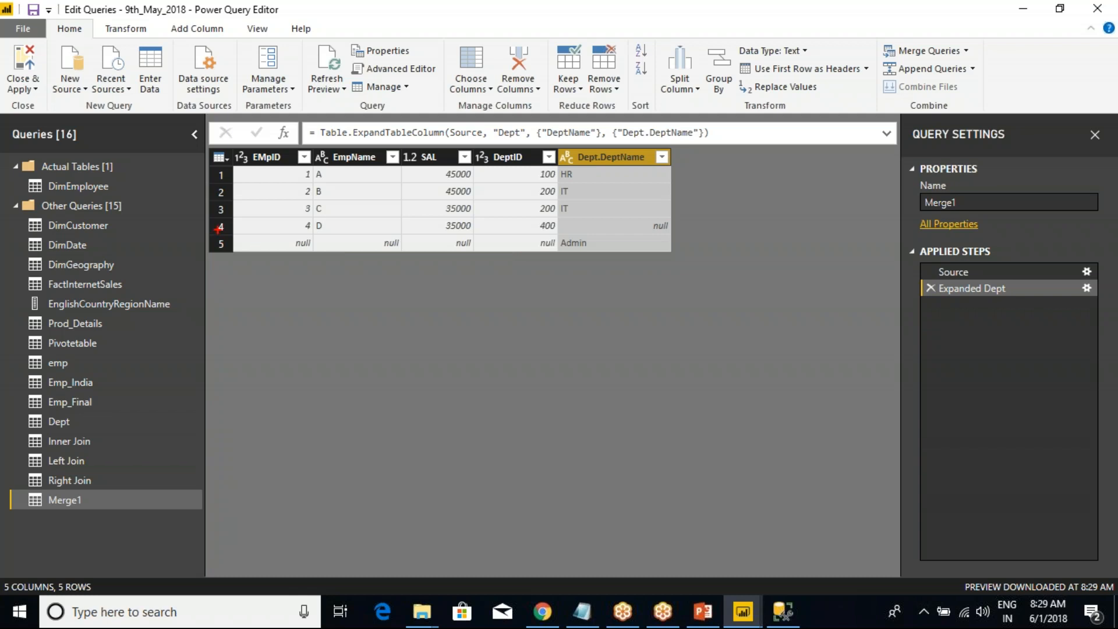
# Examine the full outer join result, focusing on the row for employee D and the table as a whole.
pyautogui.moveTo(219, 228); pyautogui.dragTo(587, 222)
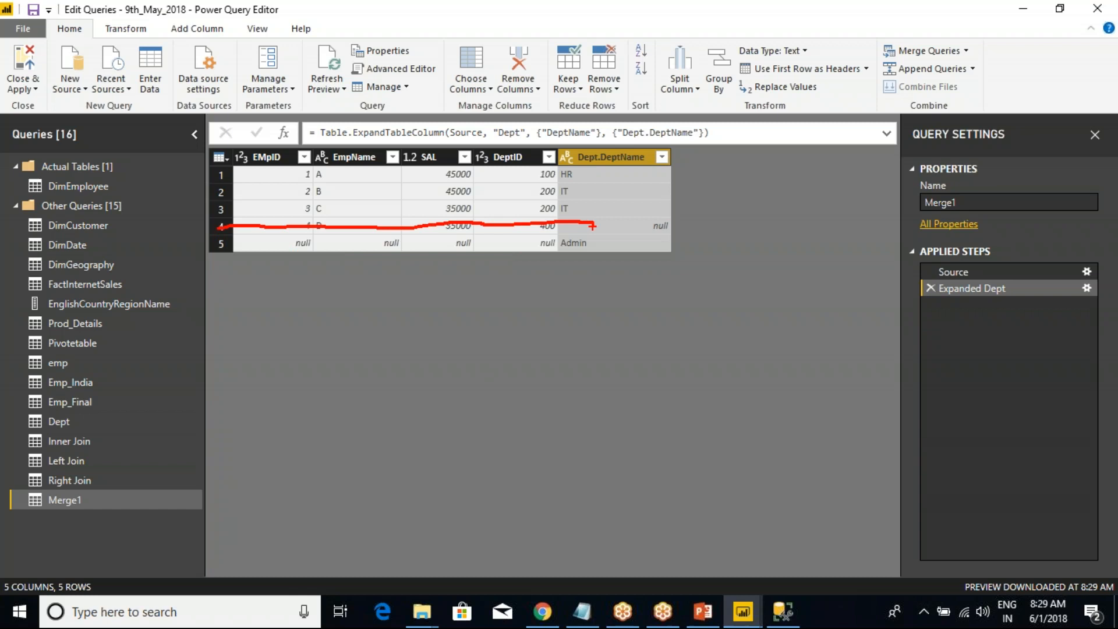
pyautogui.press('Escape')
pyautogui.hotkey('ctrl', '2')
pyautogui.moveTo(226, 142)
pyautogui.mouseDown()
pyautogui.moveTo(456, 242)
pyautogui.moveTo(674, 234)
pyautogui.mouseUp()
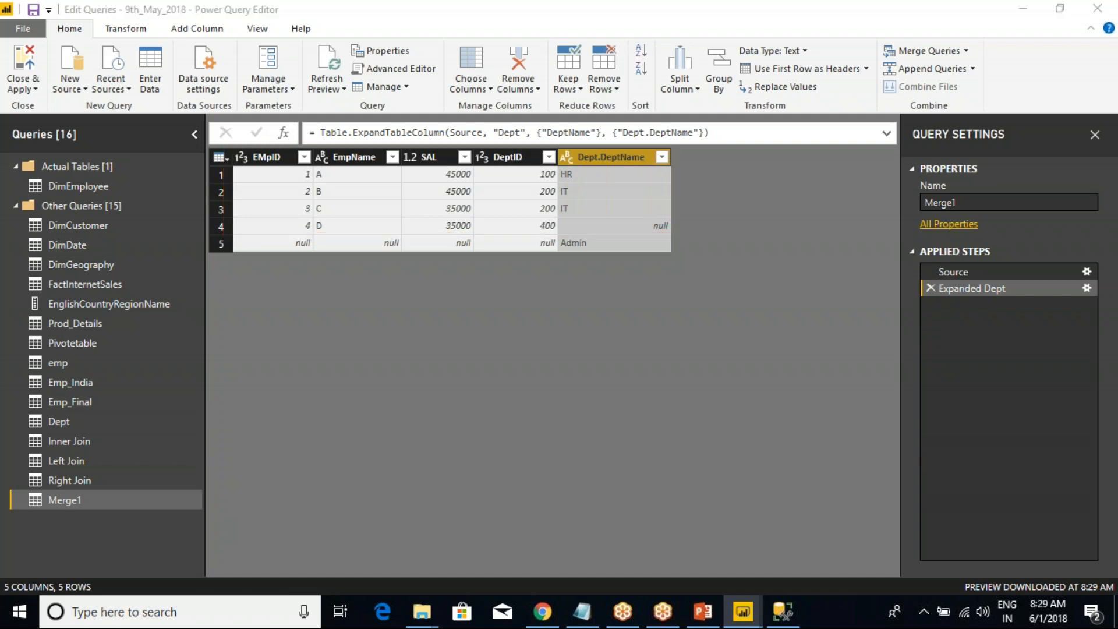
pyautogui.press('Escape')
pyautogui.hotkey('ctrl', '2')
pyautogui.moveTo(234, 228)
pyautogui.mouseDown()
pyautogui.moveTo(643, 226)
pyautogui.moveTo(286, 225)
pyautogui.mouseUp()
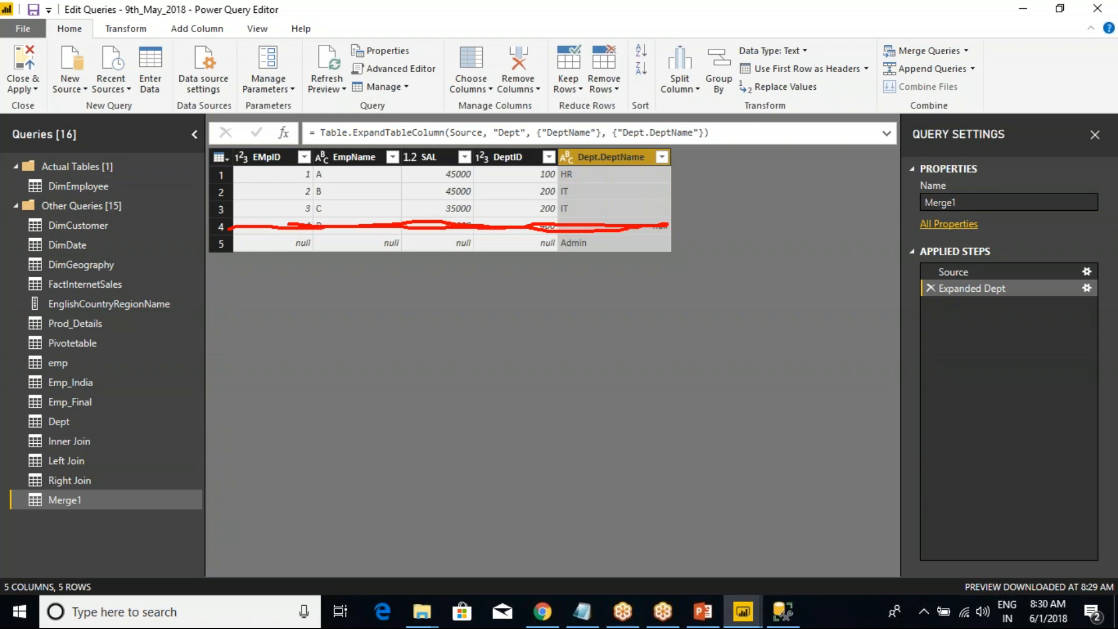
pyautogui.moveTo(218, 133)
pyautogui.mouseDown()
pyautogui.moveTo(407, 252)
pyautogui.moveTo(678, 276)
pyautogui.mouseUp()
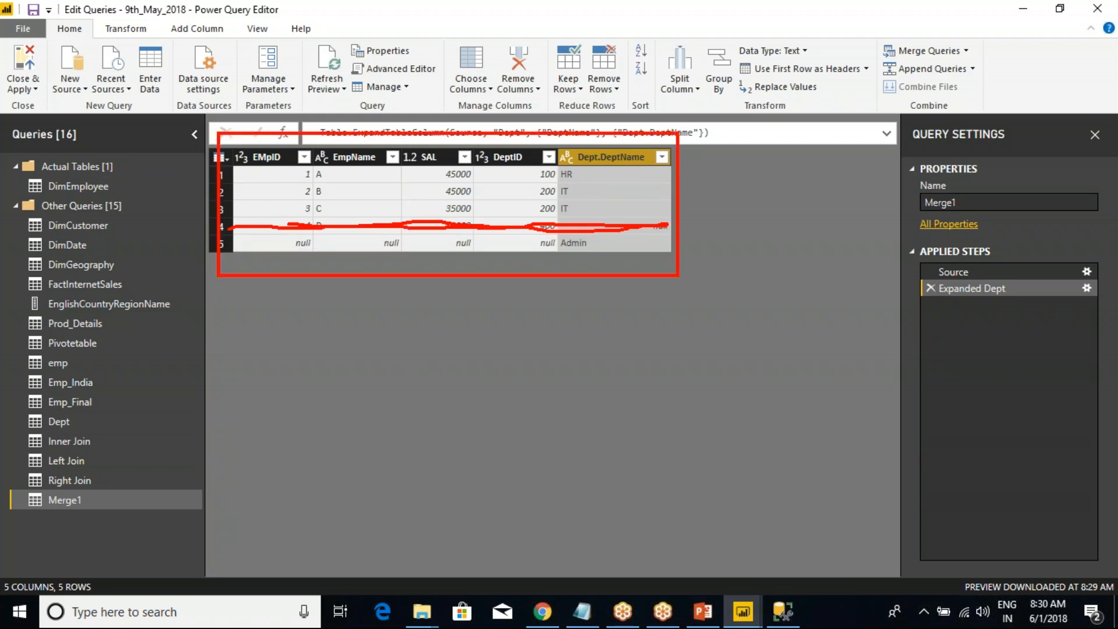
pyautogui.press('Escape')
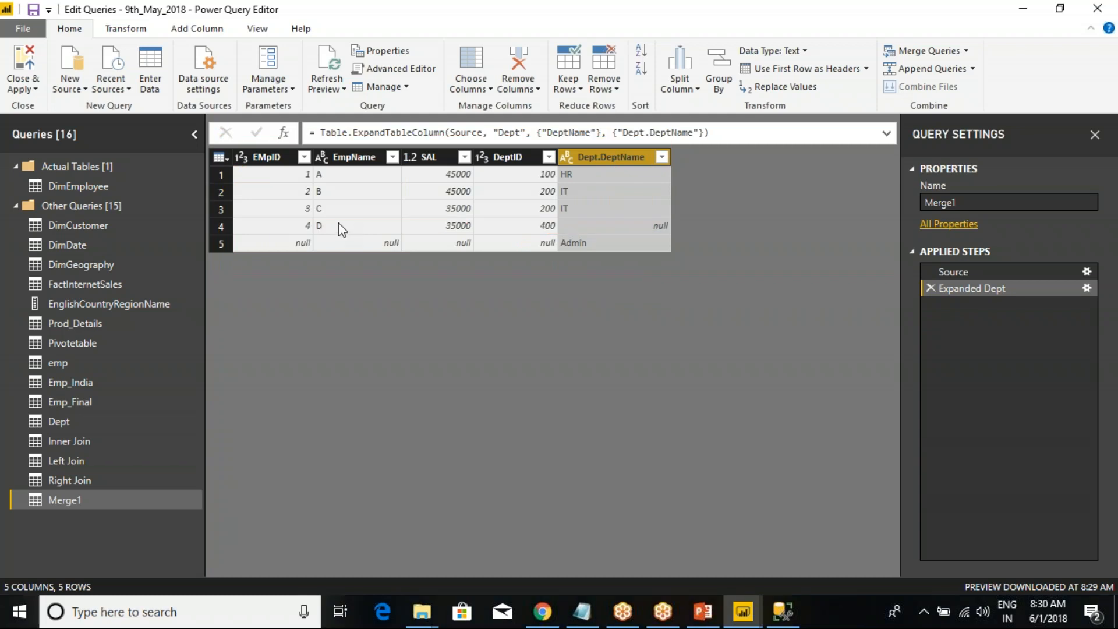
# Mark up the full outer join result with a red frame around the table and a line across its first row, and clear the annotations.
pyautogui.hotkey('ctrl', '2')
pyautogui.moveTo(205, 149)
pyautogui.mouseDown()
pyautogui.moveTo(304, 201)
pyautogui.moveTo(728, 310)
pyautogui.mouseUp()
pyautogui.moveTo(273, 175); pyautogui.dragTo(573, 173)
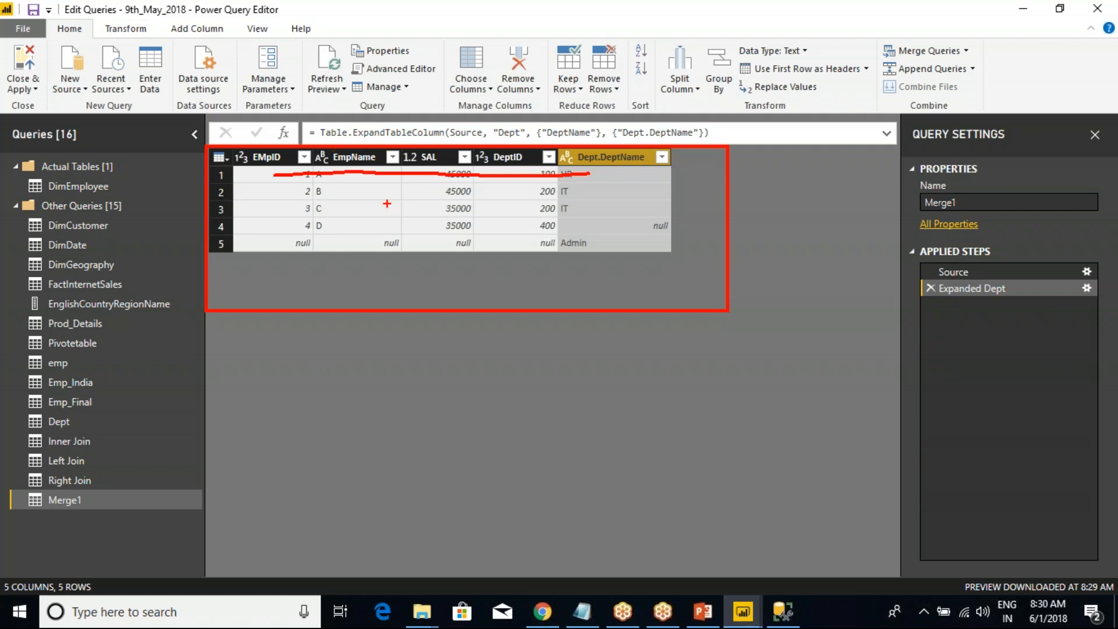
pyautogui.press('Escape')
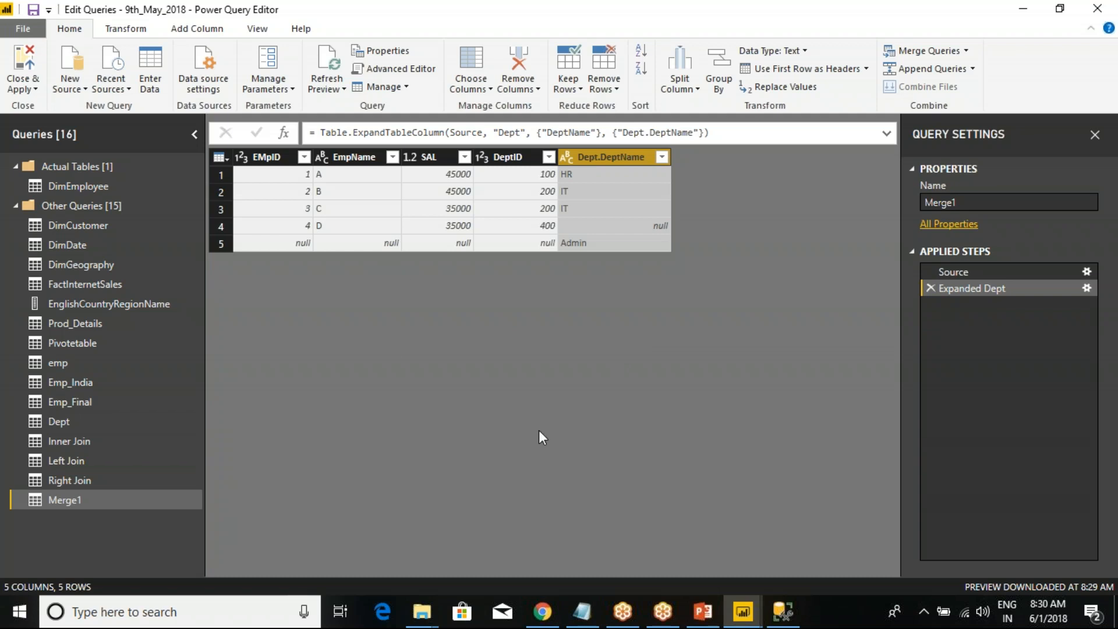
# Open Paint with a blank canvas and maximize its window.
pyautogui.press('super+r')
pyautogui.write('MSPAINT')
pyautogui.press('Return')
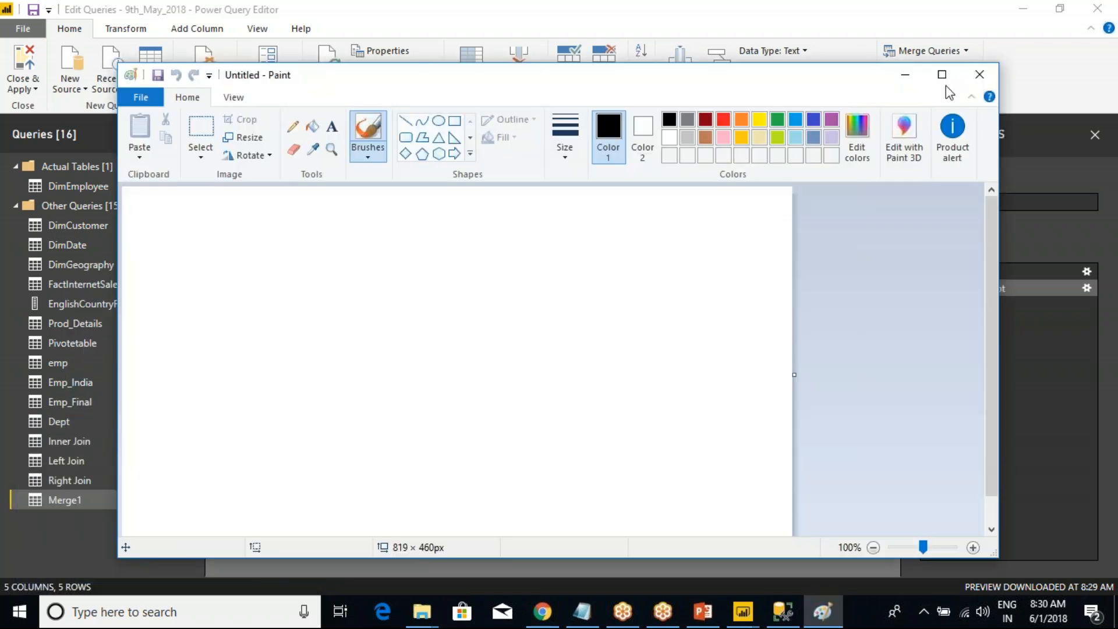
pyautogui.click(942, 74)
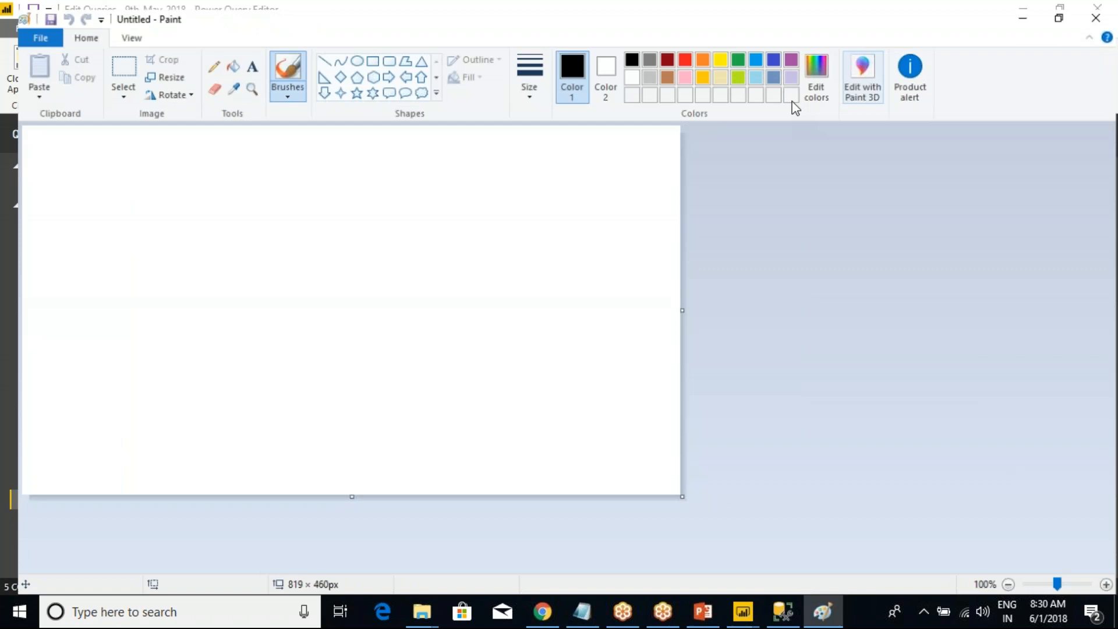
# Draw two overlapping red ellipses side by side on the canvas, the left one about 235 × 249 px.
pyautogui.click(341, 51)
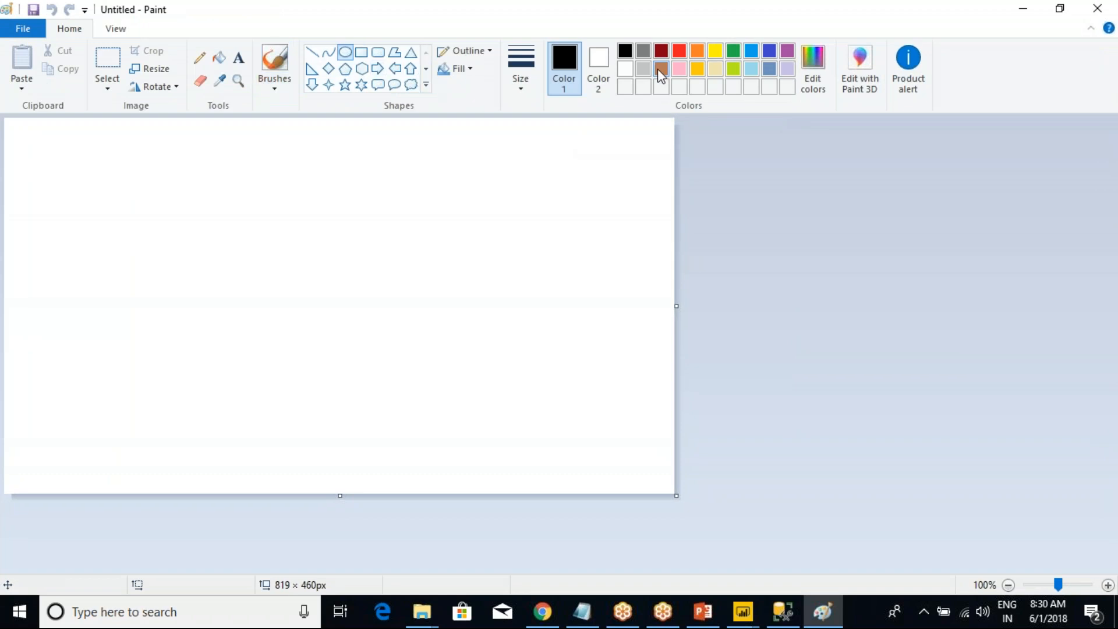
pyautogui.click(679, 51)
pyautogui.moveTo(108, 205)
pyautogui.mouseDown()
pyautogui.moveTo(217, 324)
pyautogui.moveTo(309, 392)
pyautogui.moveTo(302, 409)
pyautogui.mouseUp()
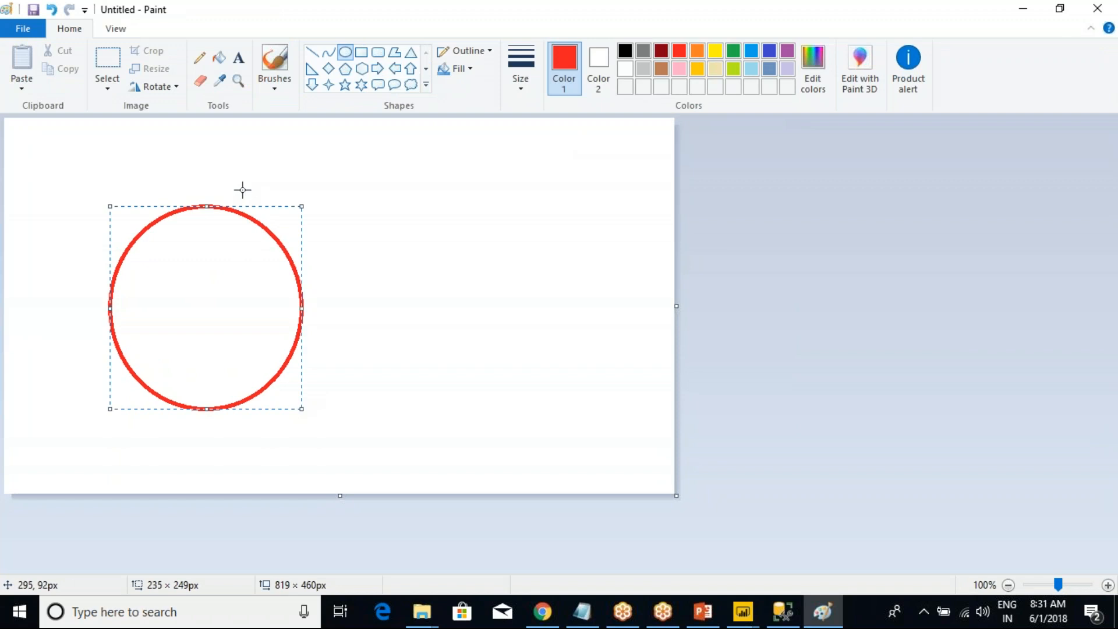
pyautogui.moveTo(231, 195); pyautogui.dragTo(420, 412)
# Add the text label EMP above the left circle and DEPT above the right circle.
pyautogui.click(239, 58)
pyautogui.moveTo(131, 163); pyautogui.dragTo(222, 208)
pyautogui.write('EMP')
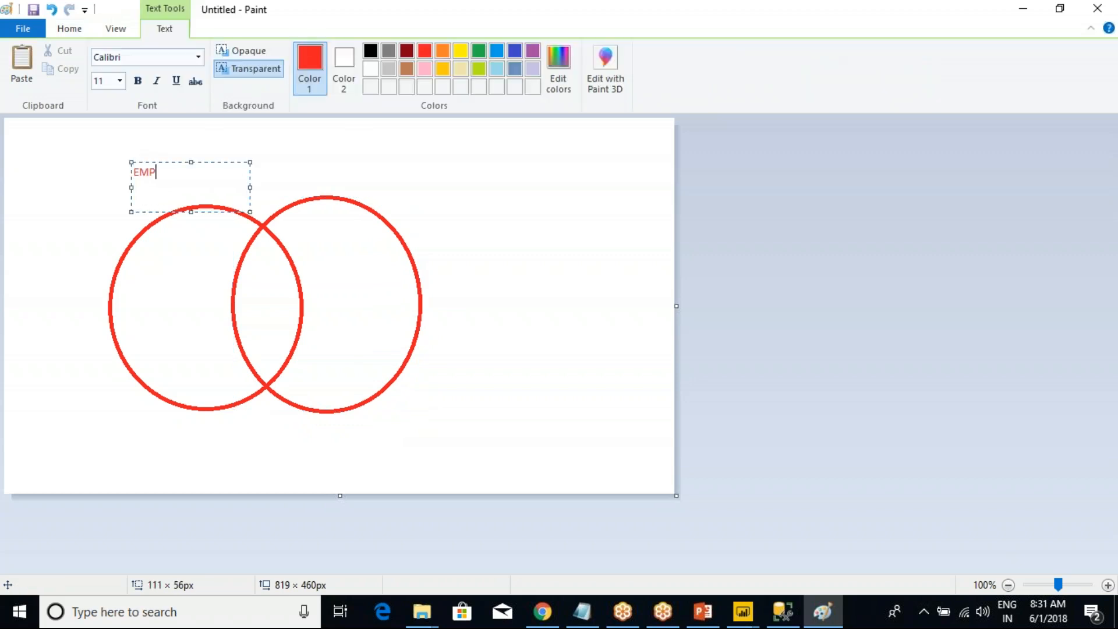
pyautogui.click(367, 160)
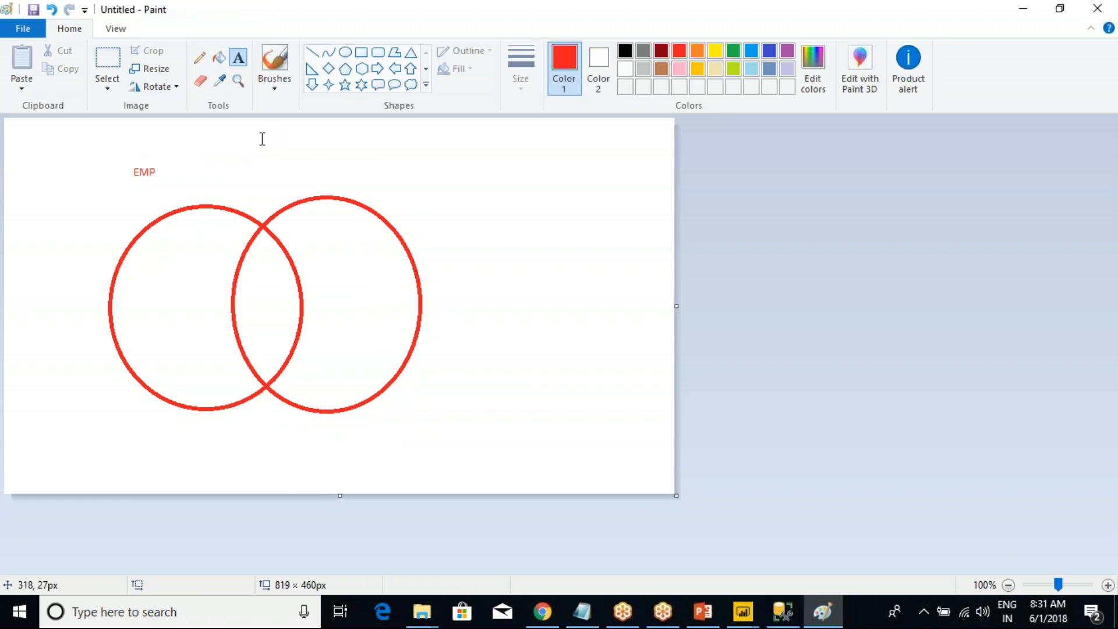
pyautogui.moveTo(280, 159); pyautogui.dragTo(399, 196)
pyautogui.write('DEPT')
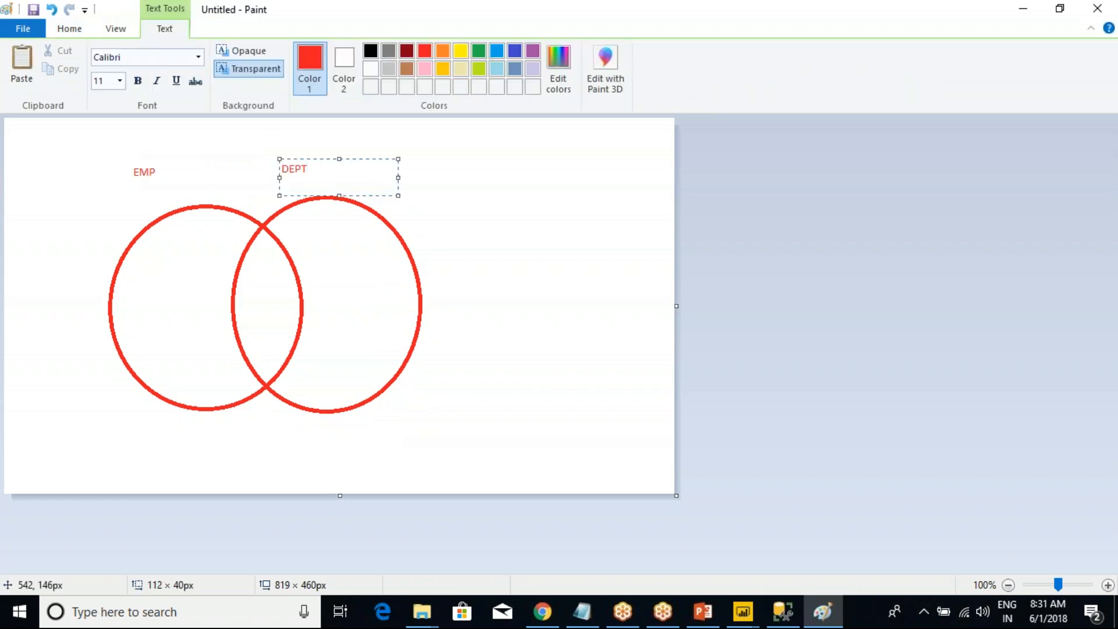
pyautogui.click(516, 281)
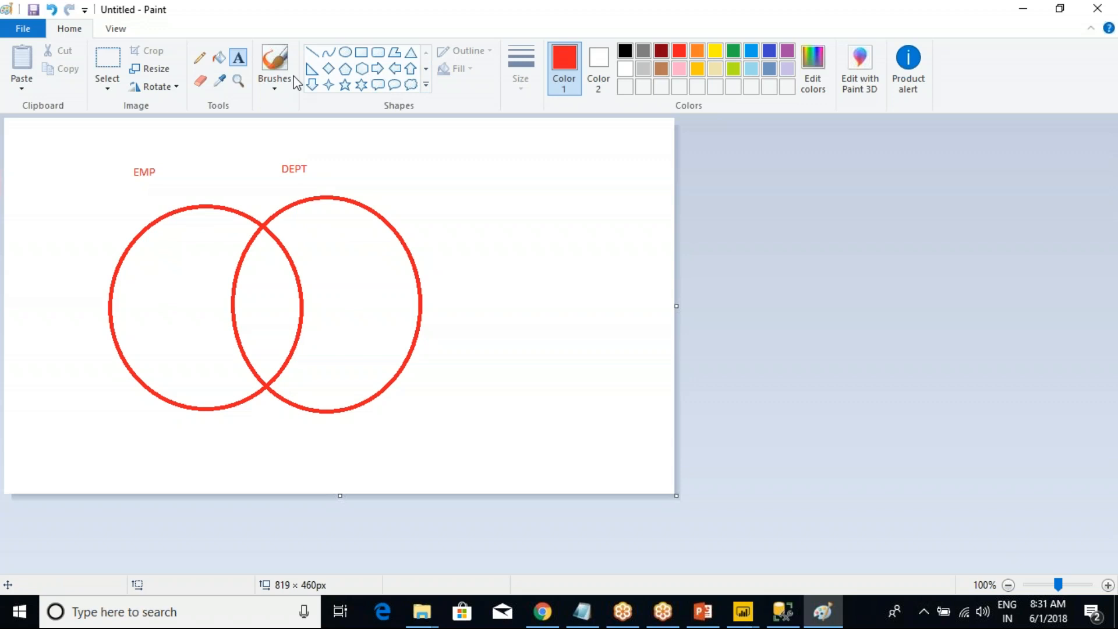
pyautogui.click(204, 61)
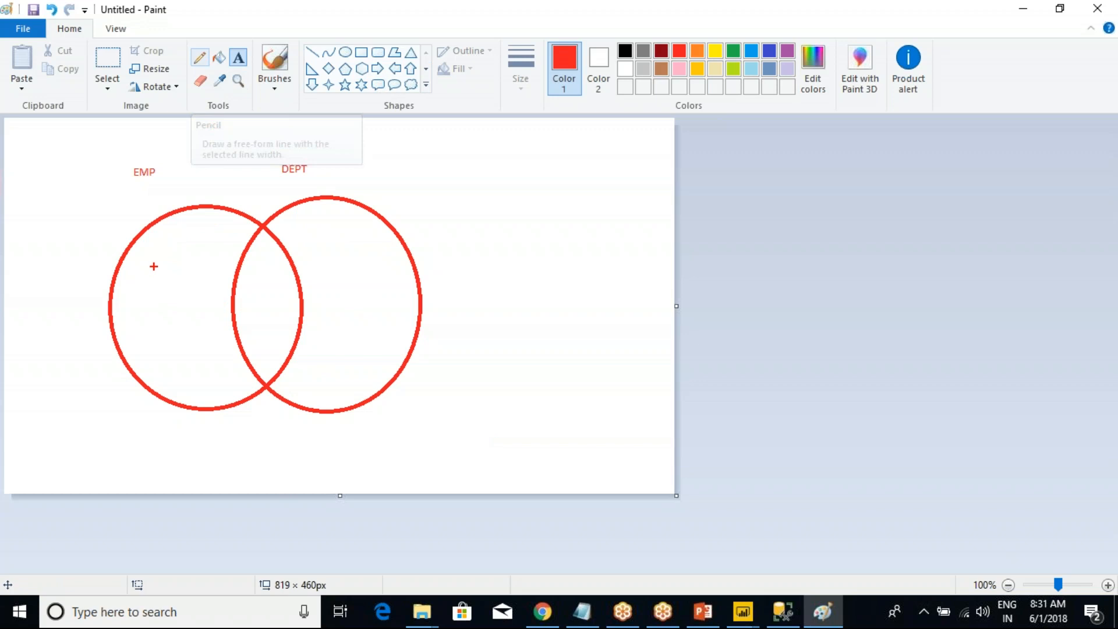
pyautogui.moveTo(153, 260)
pyautogui.mouseDown()
pyautogui.moveTo(165, 236)
pyautogui.moveTo(169, 255)
pyautogui.mouseUp()
pyautogui.hotkey('ctrl', 'z')
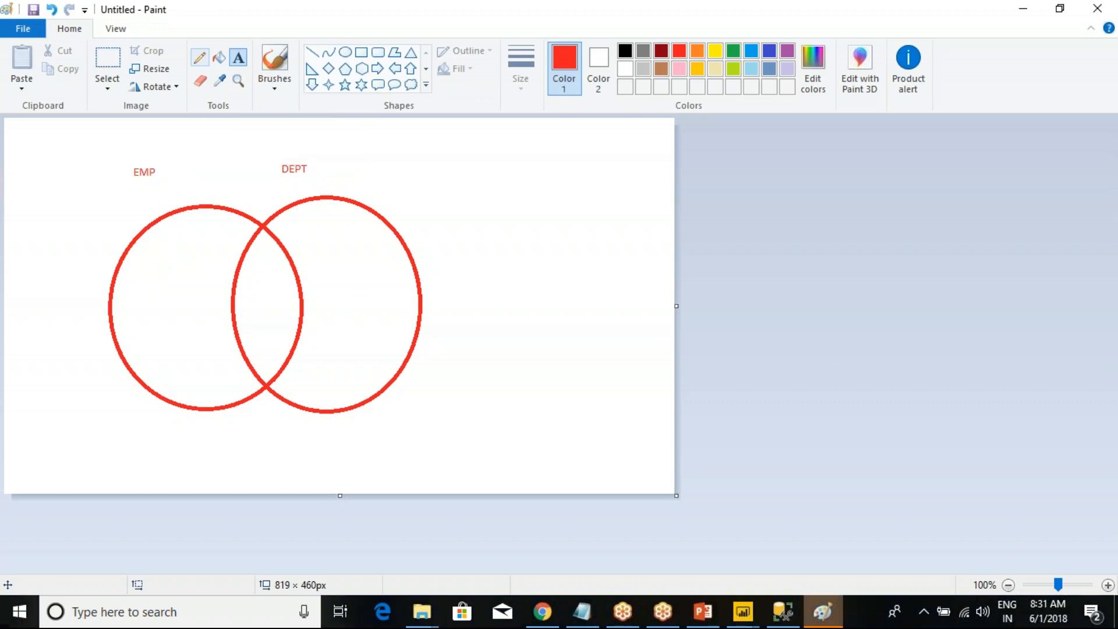
# Switch to SQL Server Management Studio to check the DeptID values of EMP and Dept, and return to the Paint diagram.
pyautogui.hotkey('alt', 'Tab')
pyautogui.hotkey('alt', 'Tab')
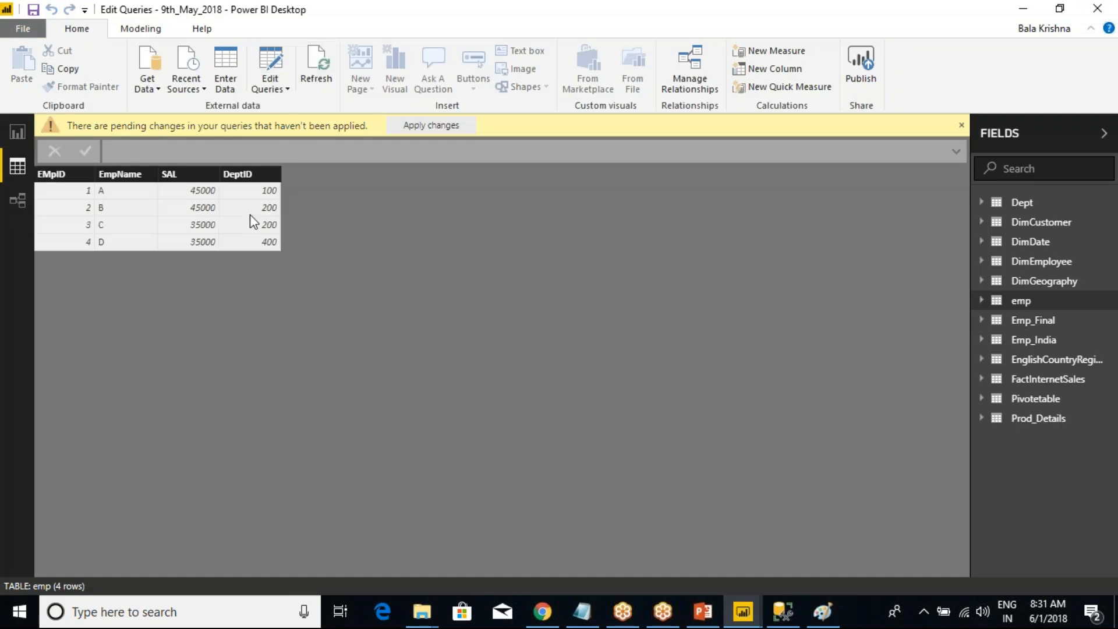
pyautogui.click(783, 612)
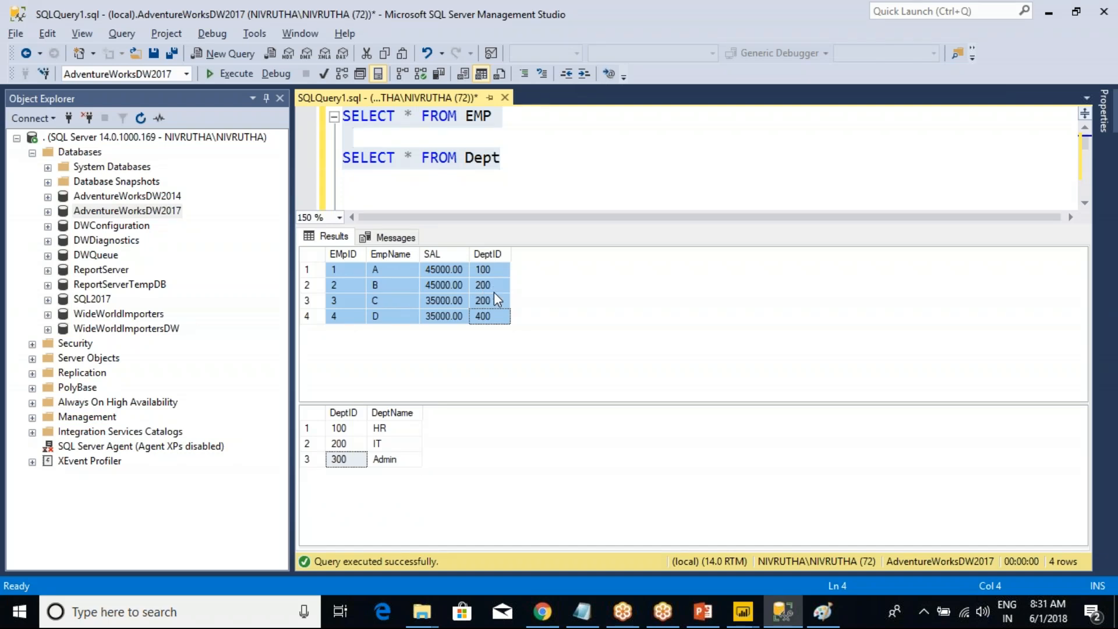
pyautogui.hotkey('alt', 'Tab')
pyautogui.hotkey('alt', 'Tab')
pyautogui.press('Tab')
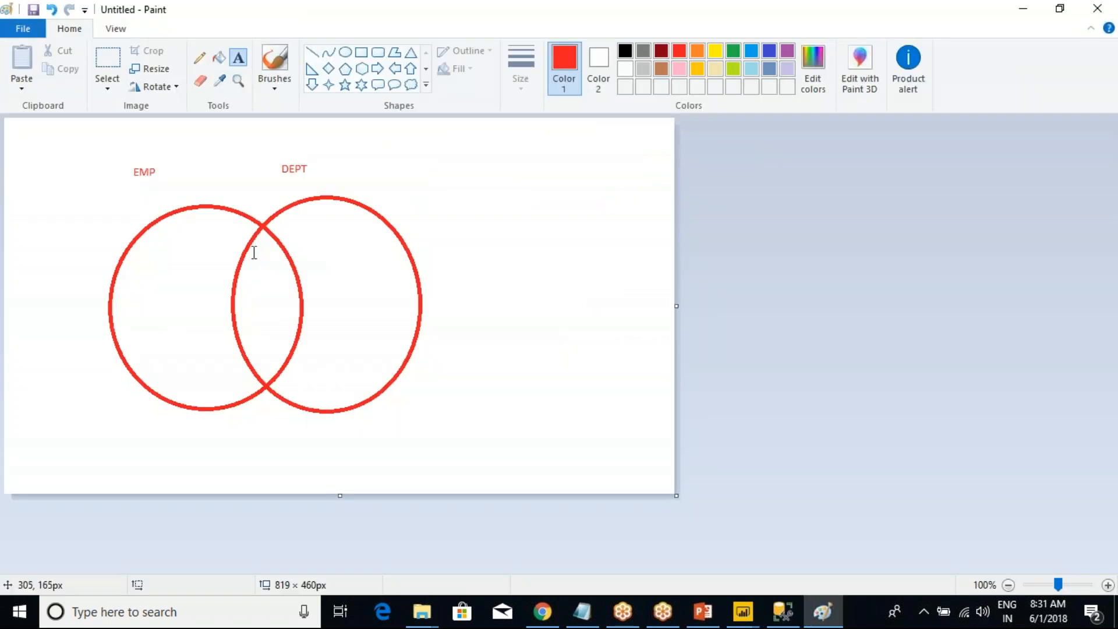
# Handwrite the DeptID values 100, 200 and 400 in red, one below the other, inside the EMP circle.
pyautogui.moveTo(161, 246)
pyautogui.mouseDown()
pyautogui.moveTo(176, 259)
pyautogui.moveTo(166, 244)
pyautogui.moveTo(187, 241)
pyautogui.mouseUp()
pyautogui.moveTo(147, 286)
pyautogui.mouseDown()
pyautogui.moveTo(189, 293)
pyautogui.moveTo(179, 286)
pyautogui.mouseUp()
pyautogui.moveTo(199, 283)
pyautogui.mouseDown()
pyautogui.moveTo(209, 292)
pyautogui.moveTo(193, 288)
pyautogui.mouseUp()
pyautogui.moveTo(160, 327); pyautogui.dragTo(184, 345)
pyautogui.moveTo(186, 342)
pyautogui.mouseDown()
pyautogui.moveTo(188, 358)
pyautogui.moveTo(208, 340)
pyautogui.mouseUp()
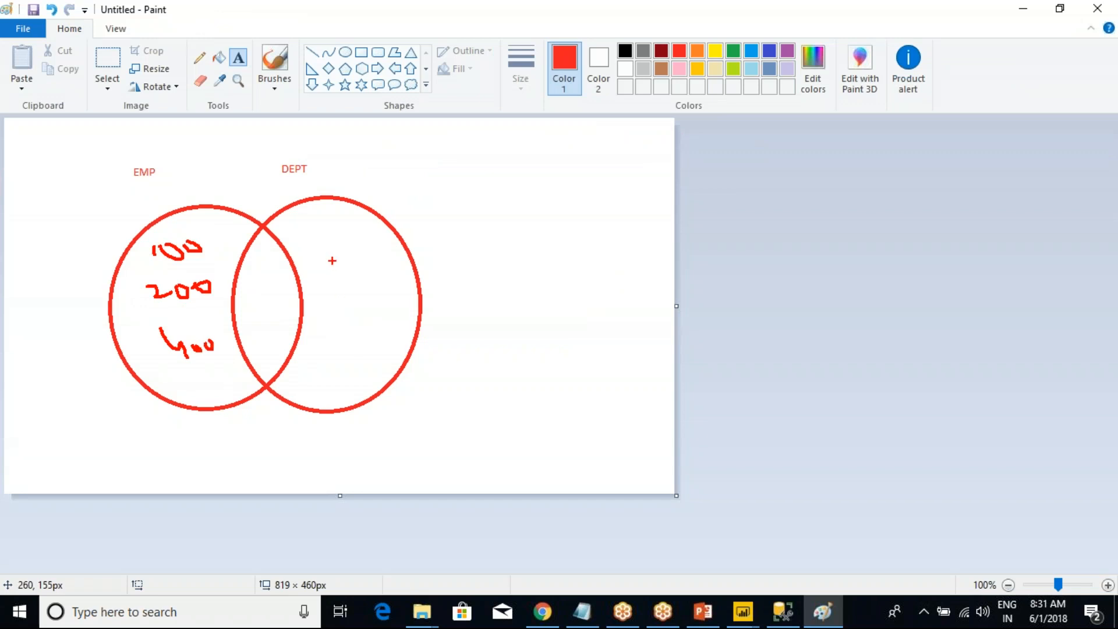
# Handwrite the DeptID values 100, 200 and 300 in red, one below the other, inside the DEPT circle.
pyautogui.moveTo(327, 234)
pyautogui.mouseDown()
pyautogui.moveTo(330, 249)
pyautogui.moveTo(357, 233)
pyautogui.moveTo(385, 238)
pyautogui.moveTo(371, 239)
pyautogui.mouseUp()
pyautogui.moveTo(324, 286); pyautogui.dragTo(351, 291)
pyautogui.moveTo(362, 281)
pyautogui.mouseDown()
pyautogui.moveTo(353, 288)
pyautogui.moveTo(401, 278)
pyautogui.moveTo(379, 273)
pyautogui.mouseUp()
pyautogui.moveTo(345, 318)
pyautogui.mouseDown()
pyautogui.moveTo(347, 344)
pyautogui.moveTo(389, 338)
pyautogui.moveTo(371, 327)
pyautogui.mouseUp()
pyautogui.moveTo(397, 328); pyautogui.dragTo(390, 338)
# Draw pointer strokes to the DEPT and EMP circles, and connect 100 to 100, 200 to 200 and 400 to 300 with horizontal lines.
pyautogui.moveTo(320, 171); pyautogui.dragTo(342, 219)
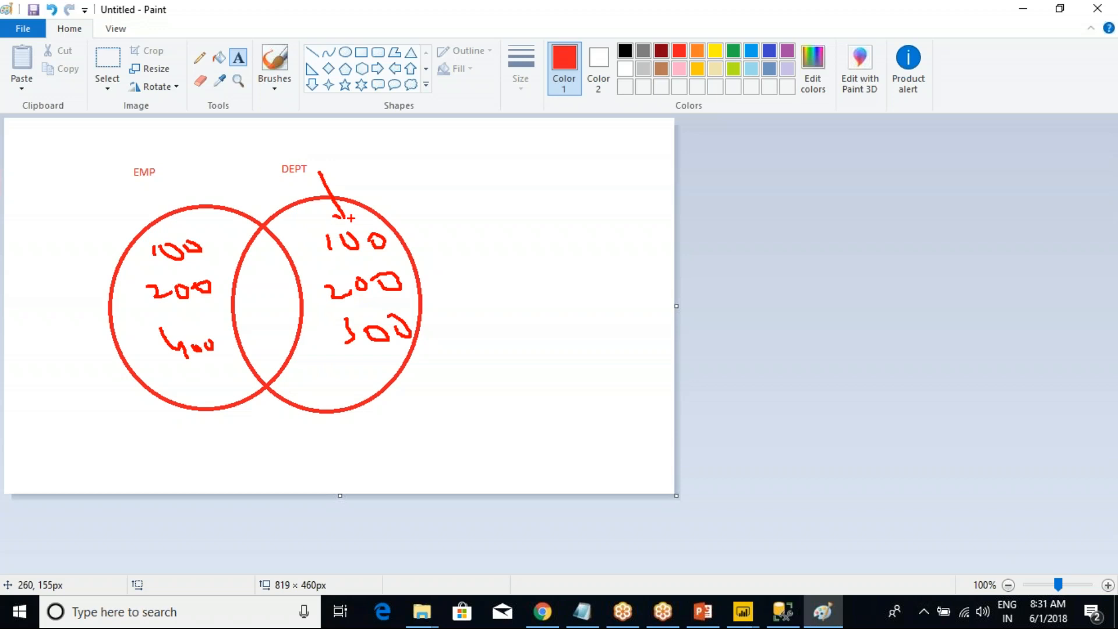
pyautogui.moveTo(194, 175); pyautogui.dragTo(201, 205)
pyautogui.moveTo(209, 247); pyautogui.dragTo(309, 248)
pyautogui.moveTo(227, 287); pyautogui.dragTo(320, 290)
pyautogui.moveTo(228, 343); pyautogui.dragTo(334, 342)
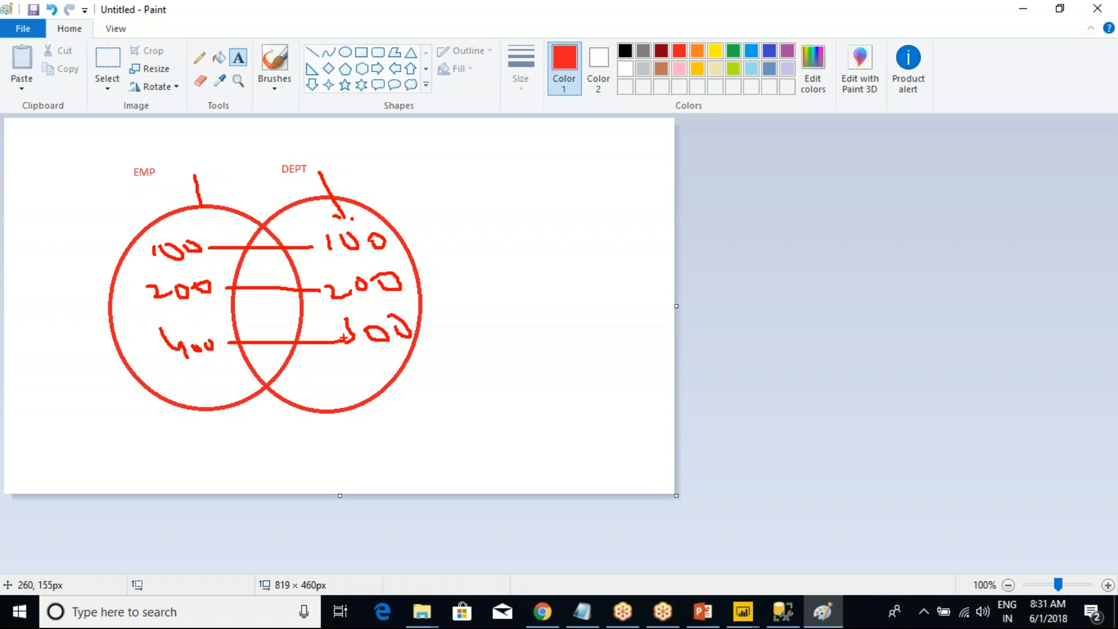
# Clear the old annotations, then handwrite 100 and 200 in the circles' overlap, 400 inside EMP only and 300 inside DEPT only.
pyautogui.press('Escape')
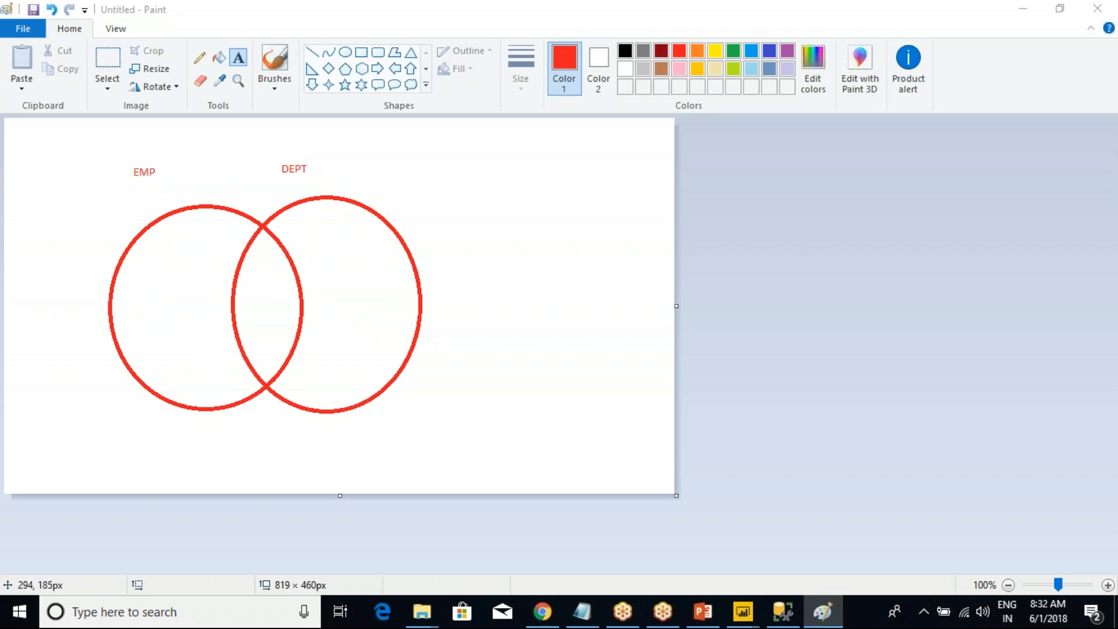
pyautogui.moveTo(252, 267); pyautogui.dragTo(290, 272)
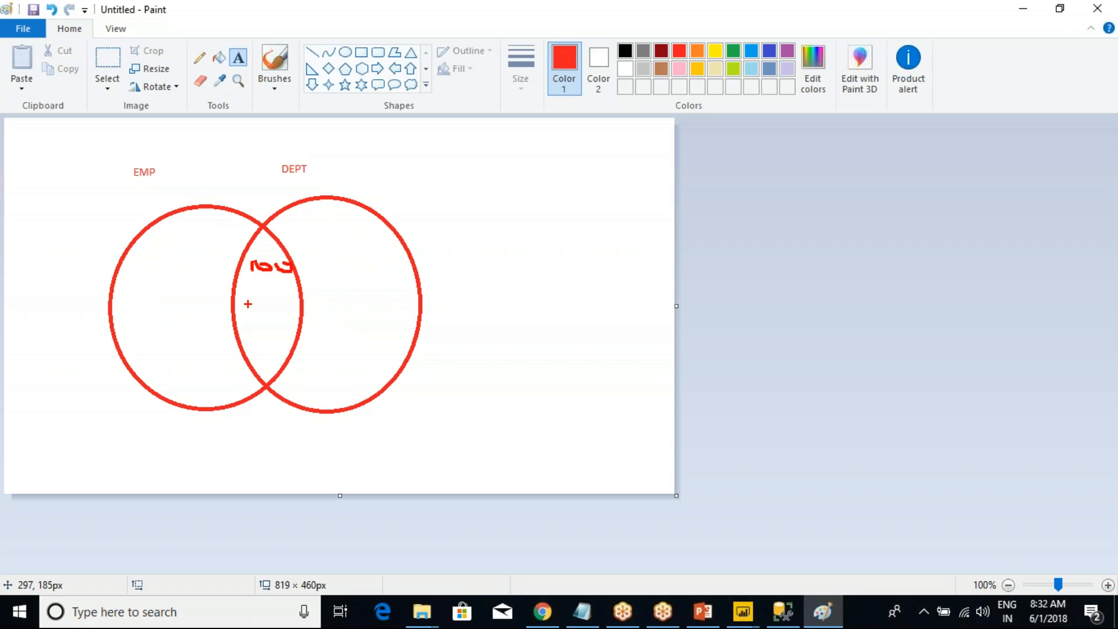
pyautogui.moveTo(251, 304); pyautogui.dragTo(258, 307)
pyautogui.moveTo(263, 296)
pyautogui.mouseDown()
pyautogui.moveTo(289, 307)
pyautogui.moveTo(272, 294)
pyautogui.mouseUp()
pyautogui.moveTo(144, 293)
pyautogui.mouseDown()
pyautogui.moveTo(165, 311)
pyautogui.moveTo(180, 291)
pyautogui.moveTo(198, 291)
pyautogui.mouseUp()
pyautogui.moveTo(326, 290)
pyautogui.mouseDown()
pyautogui.moveTo(341, 291)
pyautogui.moveTo(316, 334)
pyautogui.moveTo(377, 314)
pyautogui.mouseUp()
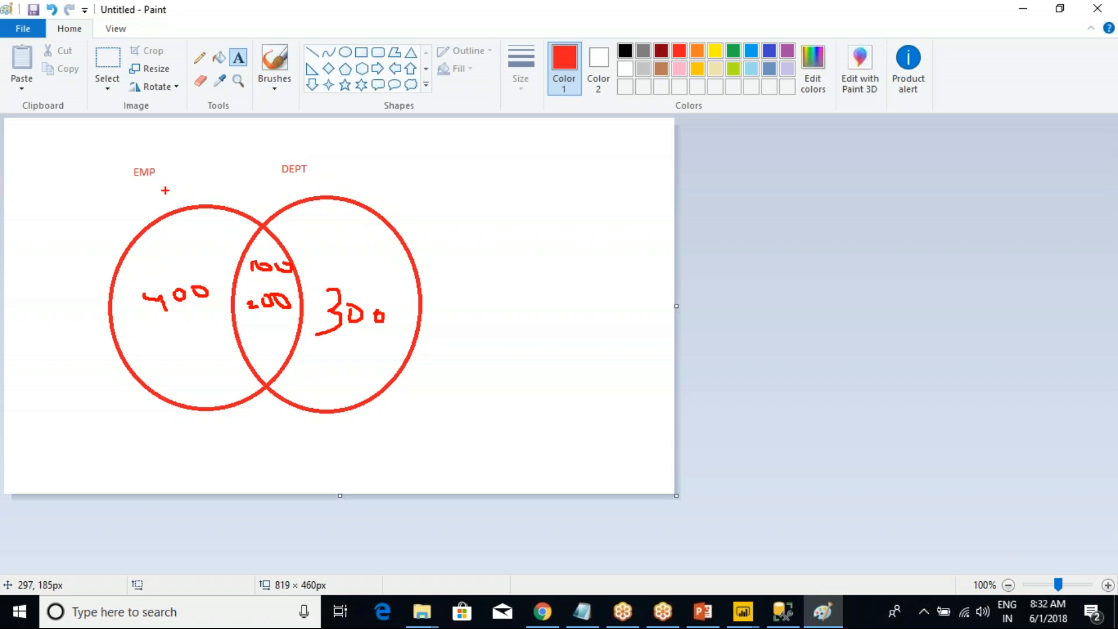
# Frame the EMP circle with a rectangle, undo it, and trace freehand outlines around the EMP circle, the overlap and the DEPT circle.
pyautogui.moveTo(69, 186); pyautogui.dragTo(299, 420)
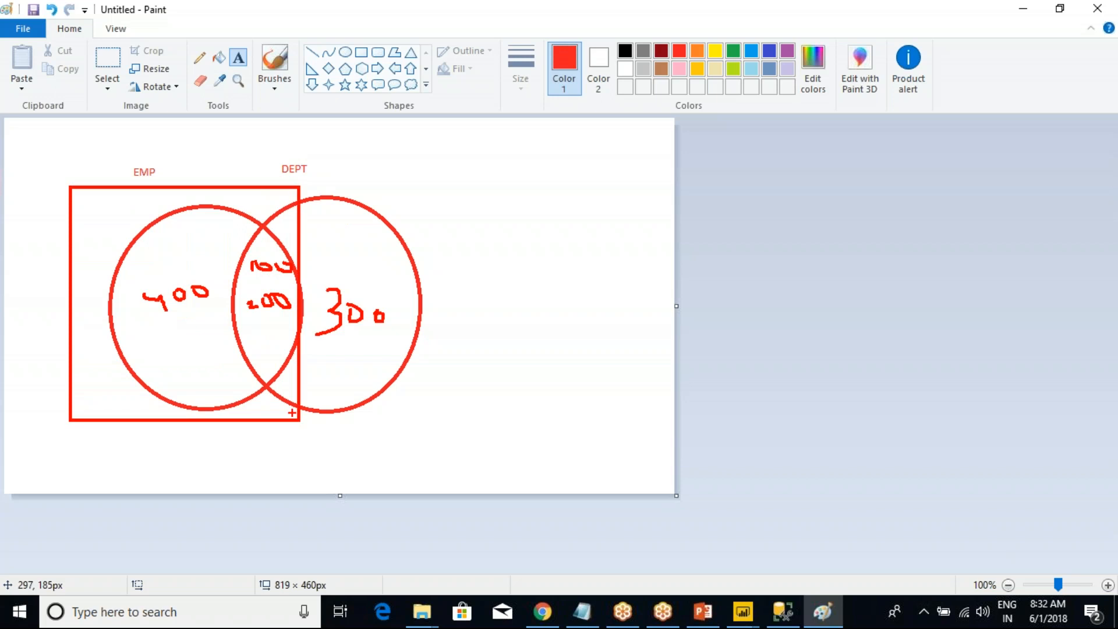
pyautogui.hotkey('ctrl', 'z')
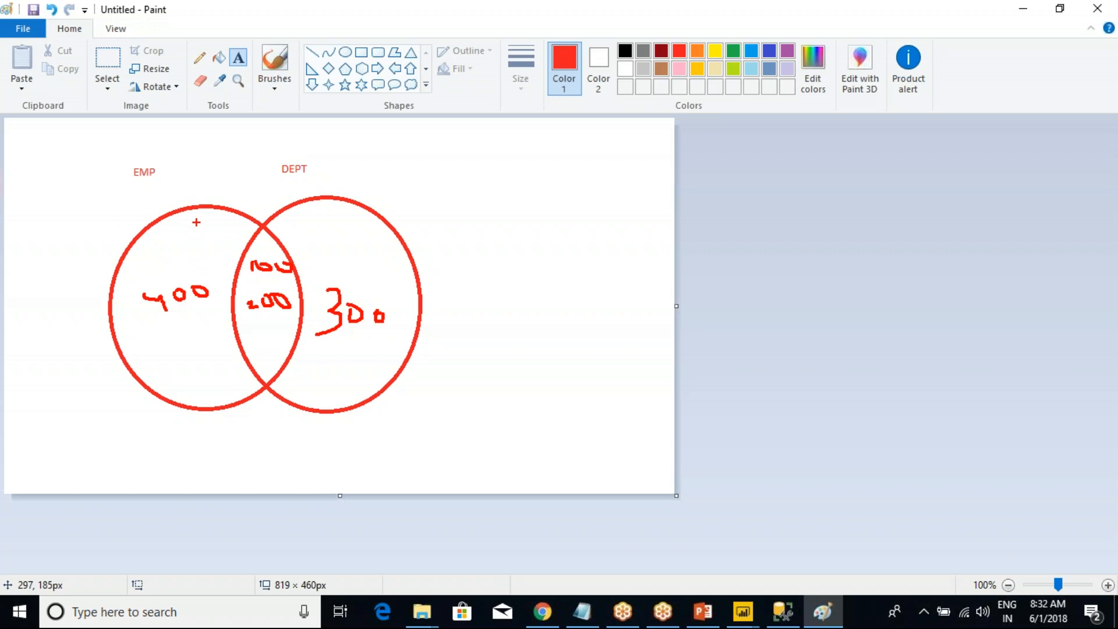
pyautogui.moveTo(164, 216)
pyautogui.mouseDown()
pyautogui.moveTo(117, 306)
pyautogui.moveTo(147, 386)
pyautogui.moveTo(259, 402)
pyautogui.moveTo(294, 355)
pyautogui.moveTo(305, 271)
pyautogui.moveTo(207, 220)
pyautogui.moveTo(140, 229)
pyautogui.mouseUp()
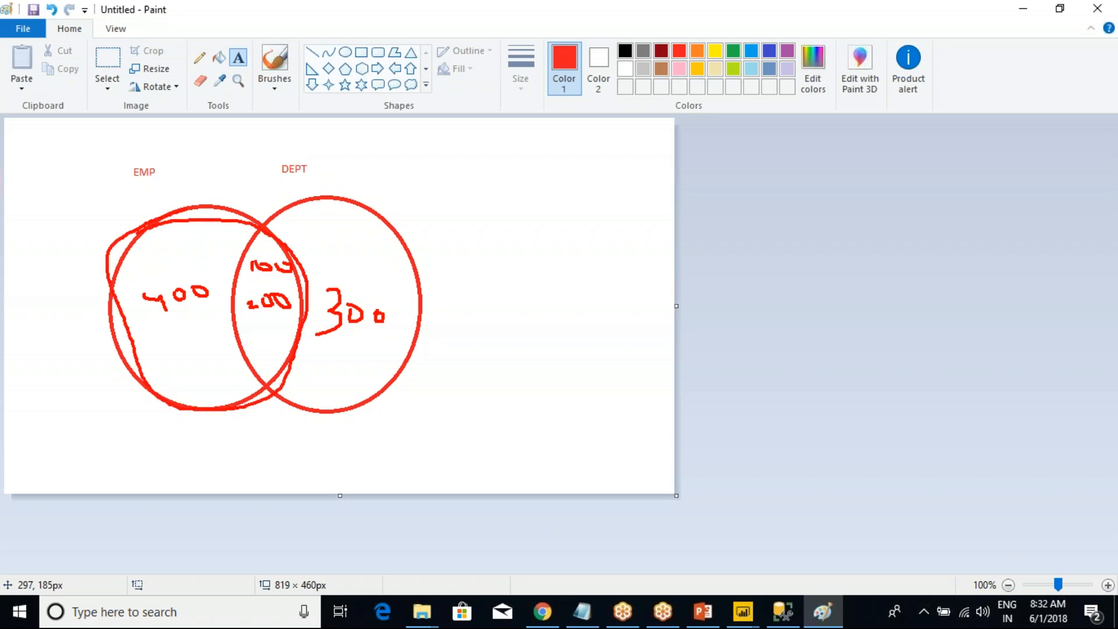
pyautogui.moveTo(247, 232); pyautogui.dragTo(259, 353)
pyautogui.moveTo(267, 249)
pyautogui.mouseDown()
pyautogui.moveTo(242, 347)
pyautogui.moveTo(276, 258)
pyautogui.moveTo(241, 346)
pyautogui.moveTo(274, 322)
pyautogui.mouseUp()
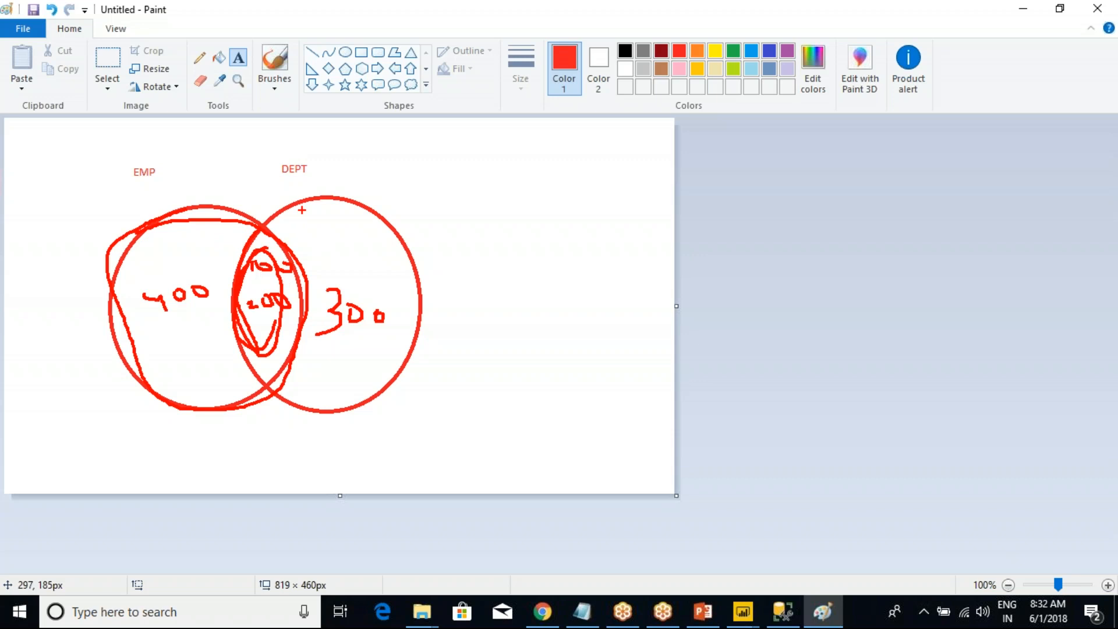
pyautogui.moveTo(317, 202)
pyautogui.mouseDown()
pyautogui.moveTo(243, 251)
pyautogui.moveTo(434, 357)
pyautogui.moveTo(332, 216)
pyautogui.mouseUp()
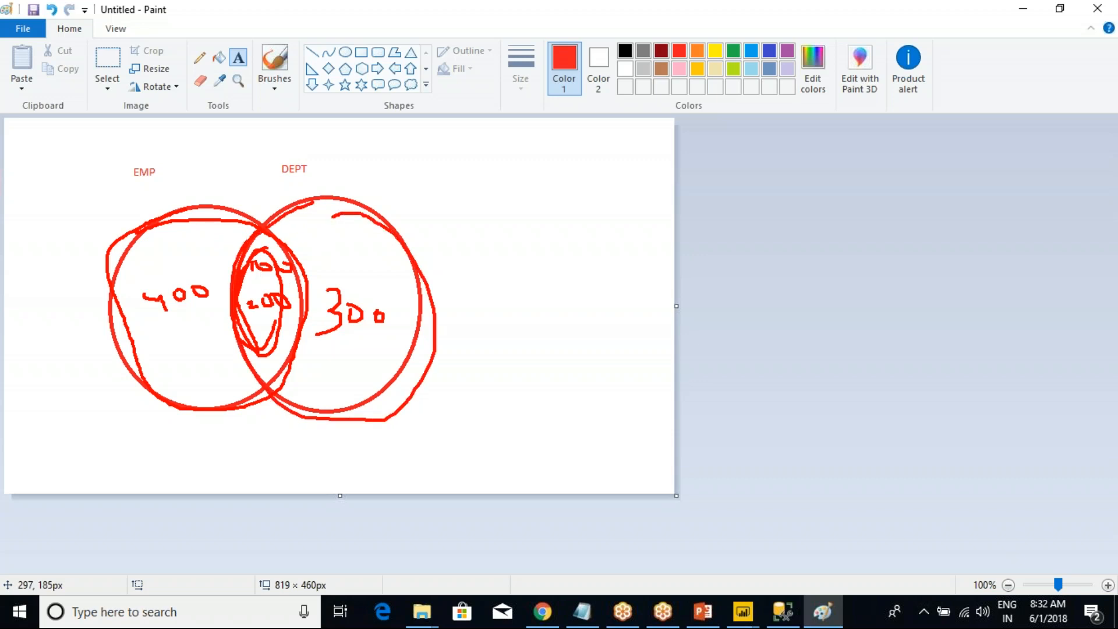
pyautogui.moveTo(260, 233)
pyautogui.mouseDown()
pyautogui.moveTo(262, 264)
pyautogui.moveTo(289, 274)
pyautogui.moveTo(256, 294)
pyautogui.mouseUp()
# Undo the freehand outlines around the EMP circle, the overlap and the DEPT circle, keeping the handwritten numbers.
pyautogui.hotkey('ctrl', 'z')
pyautogui.hotkey('ctrl', 'z')
pyautogui.hotkey('ctrl', 'z')
pyautogui.hotkey('ctrl', 'z')
pyautogui.hotkey('ctrl', 'z')
pyautogui.hotkey('ctrl', 'z')
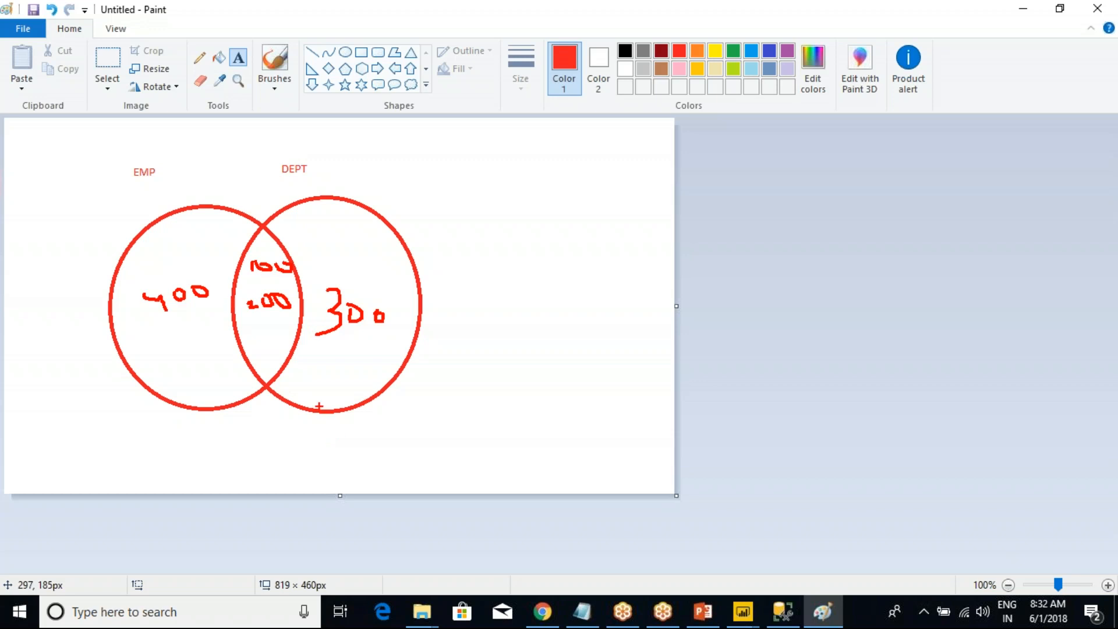
# Sketch a tall box of short row marks beside the DEPT circle and draw a frame around both circles.
pyautogui.moveTo(497, 208); pyautogui.dragTo(500, 223)
pyautogui.moveTo(514, 210)
pyautogui.mouseDown()
pyautogui.moveTo(535, 217)
pyautogui.moveTo(509, 258)
pyautogui.moveTo(529, 265)
pyautogui.moveTo(510, 319)
pyautogui.moveTo(527, 378)
pyautogui.mouseUp()
pyautogui.click(554, 380)
pyautogui.moveTo(463, 189); pyautogui.dragTo(473, 368)
pyautogui.moveTo(465, 185)
pyautogui.mouseDown()
pyautogui.moveTo(539, 185)
pyautogui.moveTo(563, 395)
pyautogui.moveTo(467, 384)
pyautogui.moveTo(477, 335)
pyautogui.mouseUp()
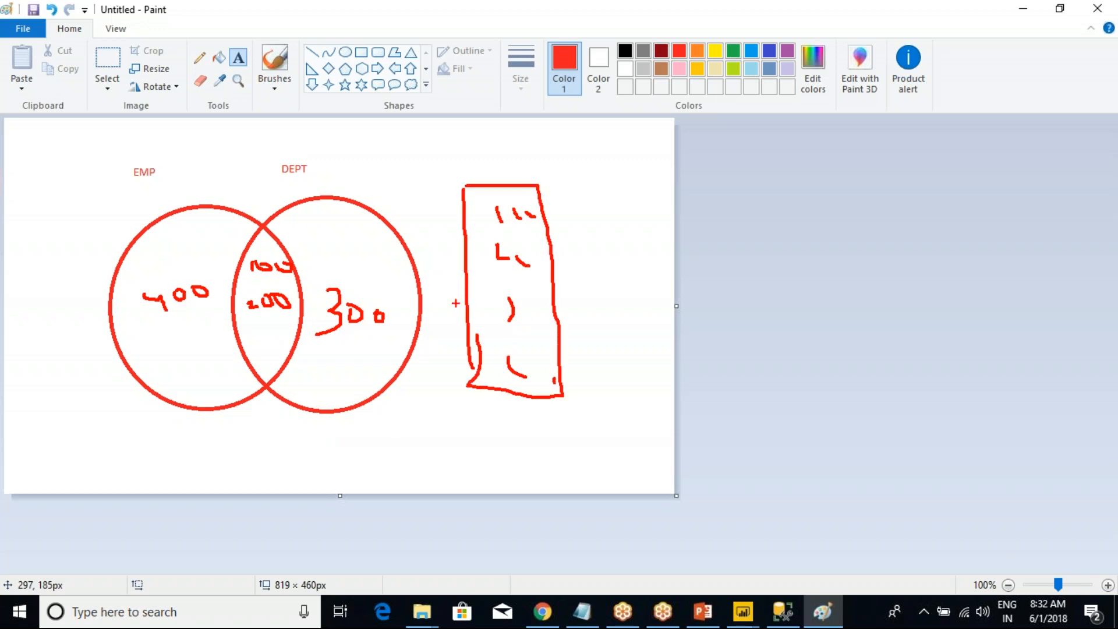
pyautogui.moveTo(95, 146); pyautogui.dragTo(436, 435)
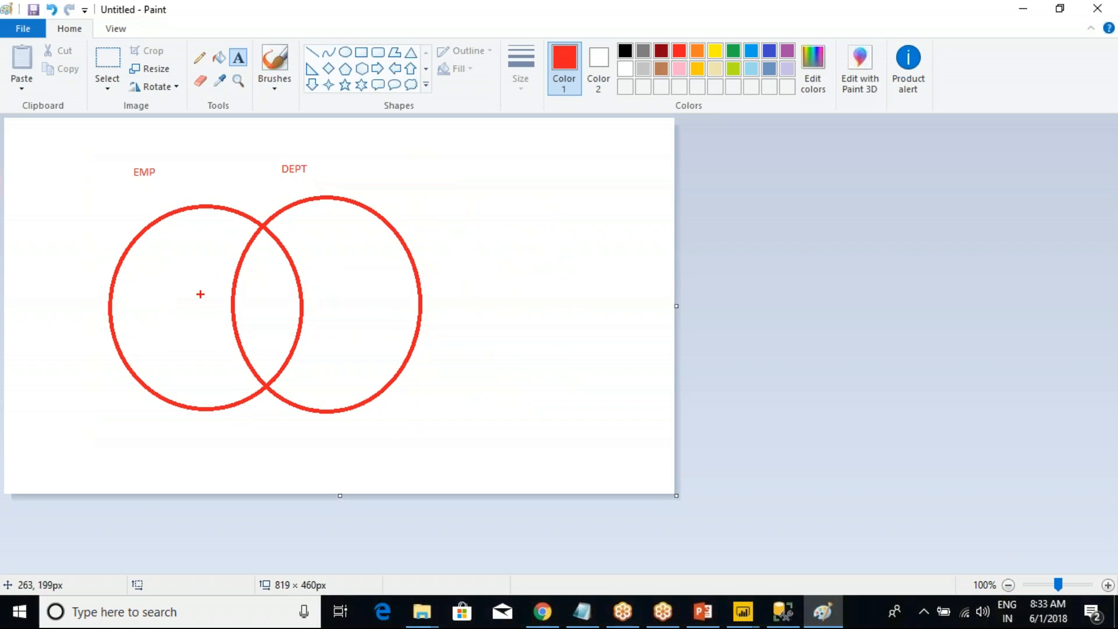
# Handwrite 100 and 200 in the overlap, 400 in the EMP circle and 300 in the DEPT circle on the cleared diagram.
pyautogui.moveTo(257, 269)
pyautogui.mouseDown()
pyautogui.moveTo(286, 278)
pyautogui.moveTo(268, 286)
pyautogui.moveTo(253, 325)
pyautogui.moveTo(292, 321)
pyautogui.mouseUp()
pyautogui.moveTo(136, 284)
pyautogui.mouseDown()
pyautogui.moveTo(173, 313)
pyautogui.moveTo(208, 308)
pyautogui.moveTo(205, 290)
pyautogui.mouseUp()
pyautogui.moveTo(342, 282)
pyautogui.mouseDown()
pyautogui.moveTo(337, 312)
pyautogui.moveTo(349, 293)
pyautogui.moveTo(377, 314)
pyautogui.moveTo(367, 292)
pyautogui.mouseUp()
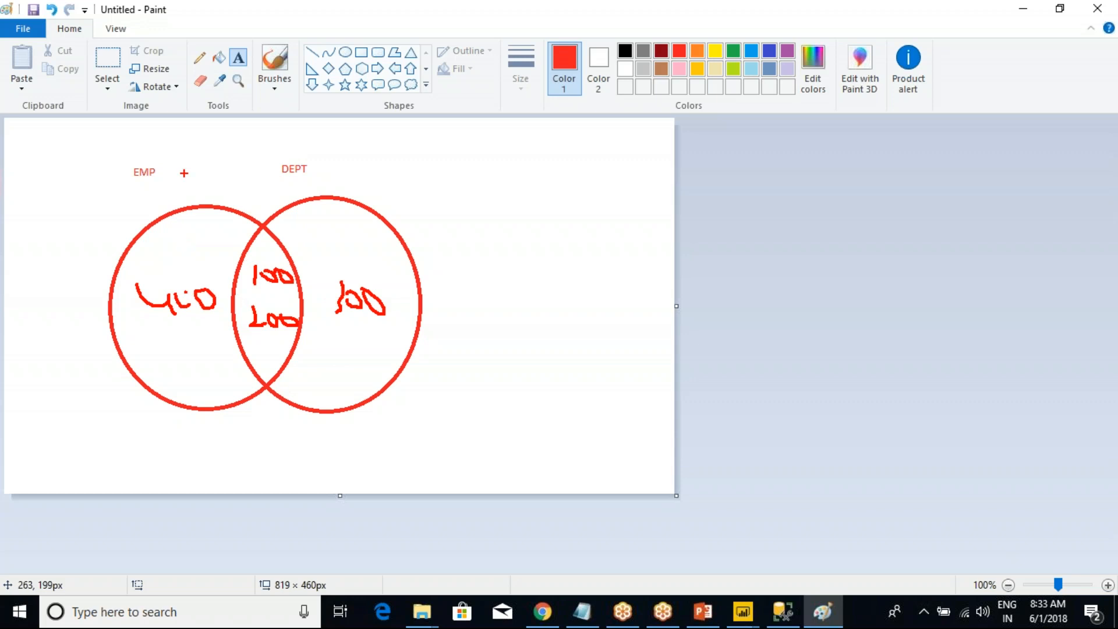
# Draw arrows pointing at the EMP and DEPT circles and a line from the 400, then clear all annotations.
pyautogui.moveTo(190, 149); pyautogui.dragTo(198, 227)
pyautogui.moveTo(208, 210); pyautogui.dragTo(201, 229)
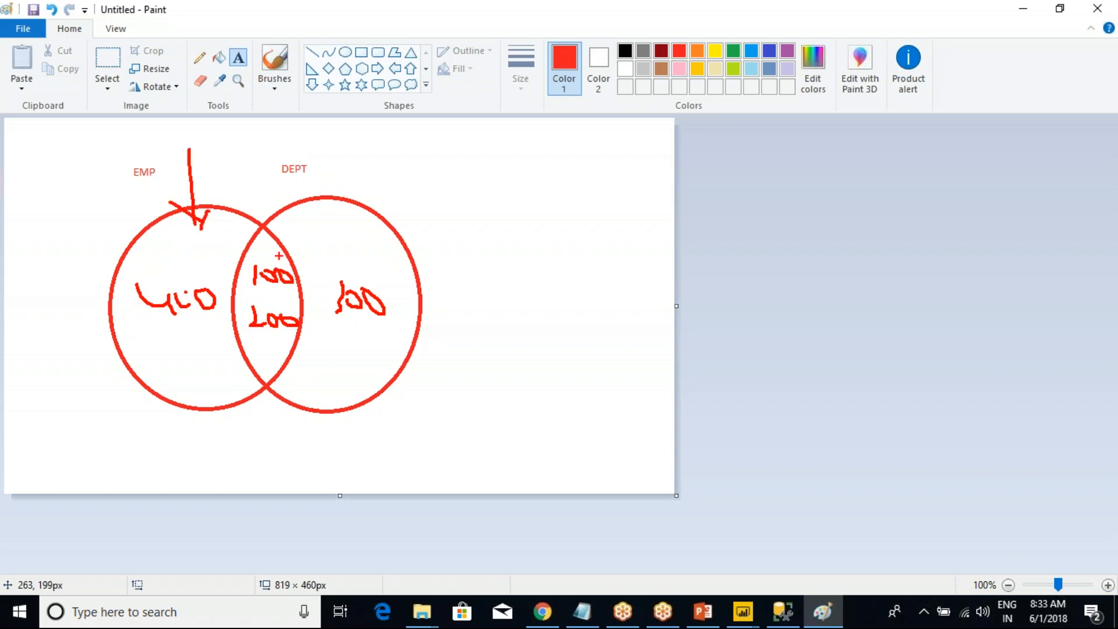
pyautogui.moveTo(357, 149); pyautogui.dragTo(357, 200)
pyautogui.moveTo(373, 182); pyautogui.dragTo(358, 199)
pyautogui.moveTo(170, 304); pyautogui.dragTo(145, 421)
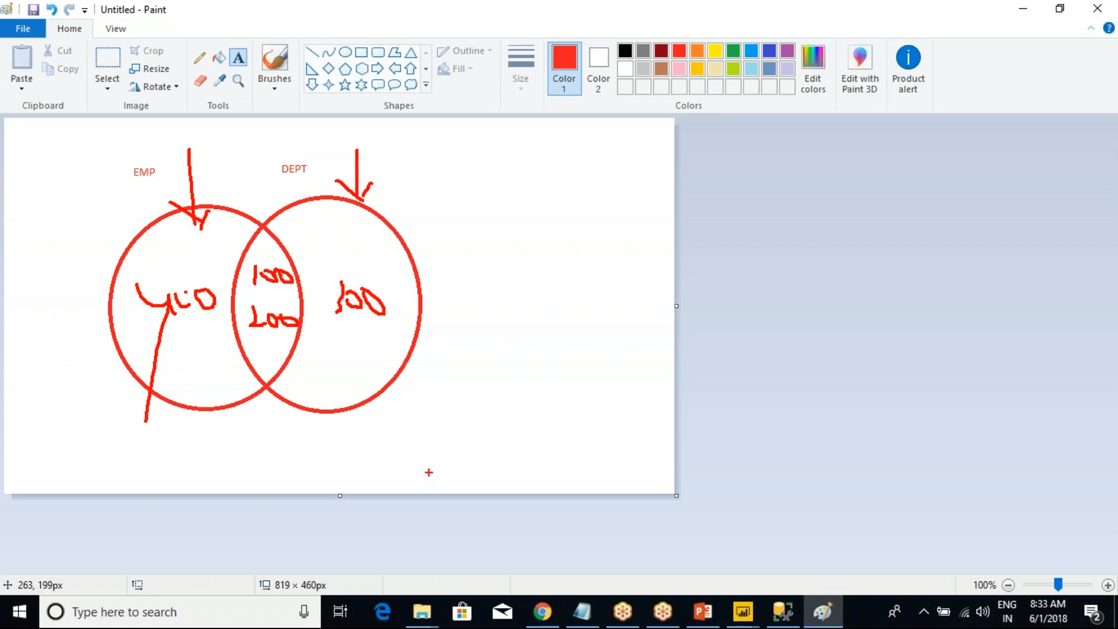
pyautogui.press('Escape')
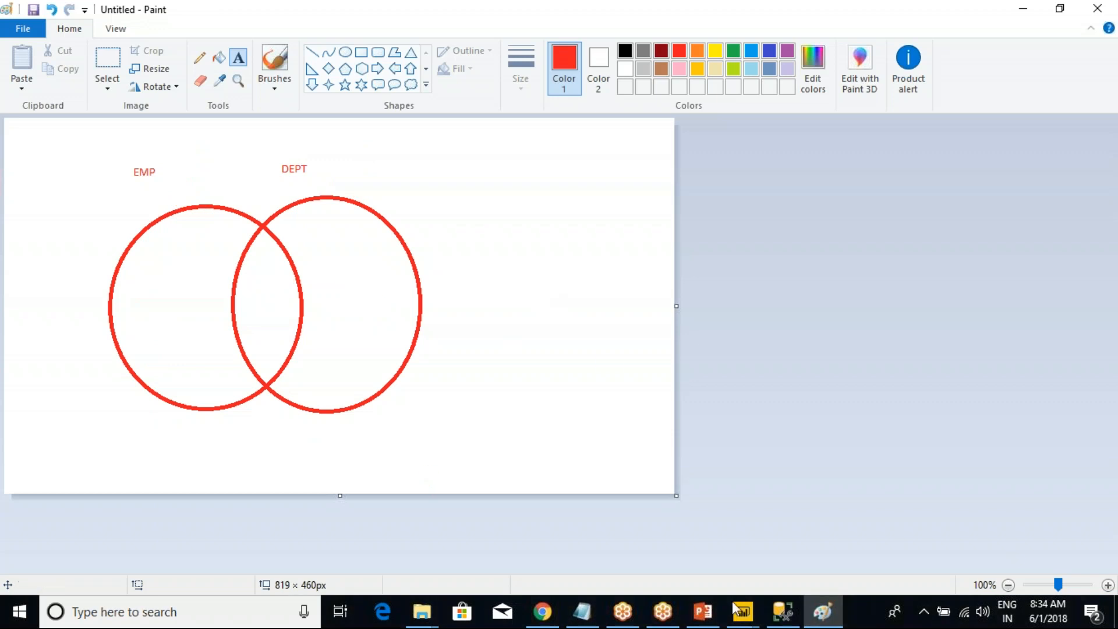
# Switch to the Power Query Editor and rename the Merge1 query as FullJoin.
pyautogui.moveTo(737, 608)
pyautogui.click(655, 533)
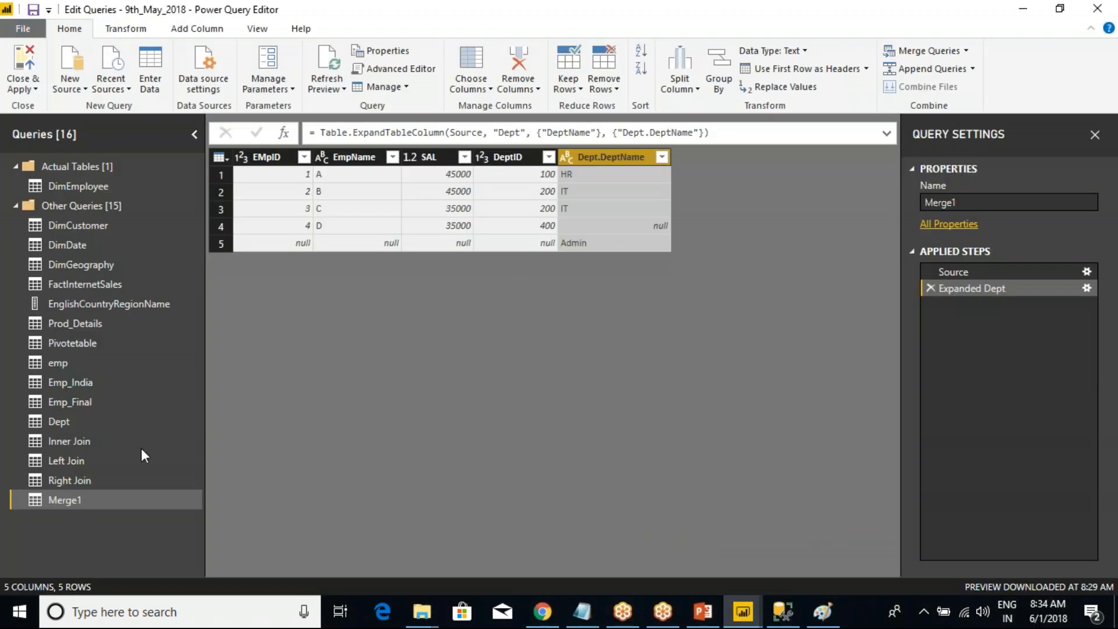
pyautogui.rightClick(68, 501)
pyautogui.click(113, 361)
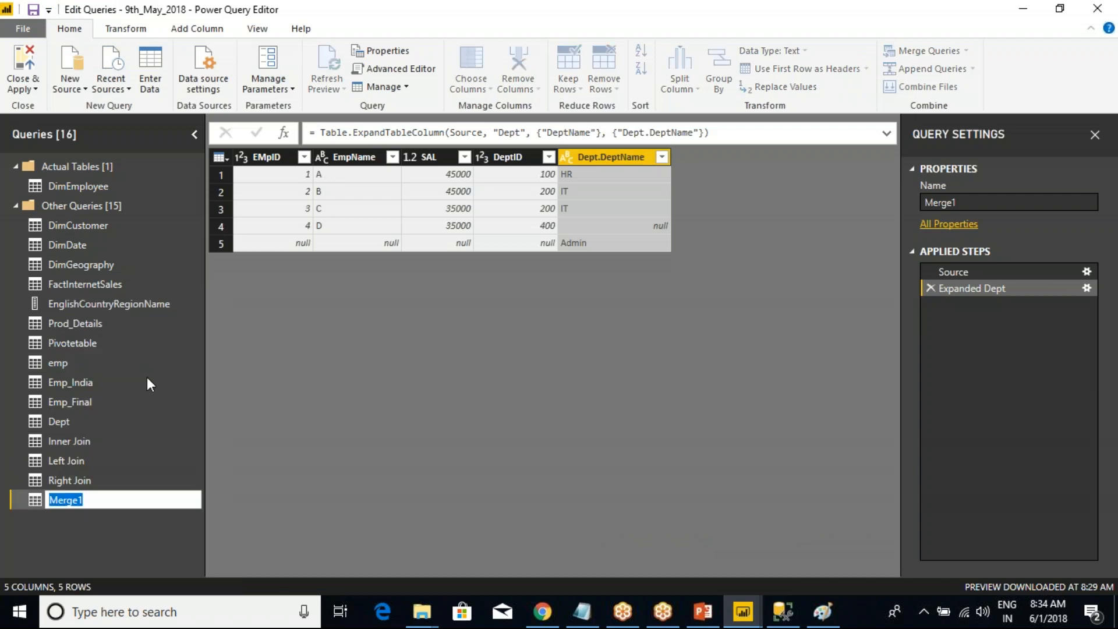
pyautogui.write('FullJoin')
pyautogui.press('Return')
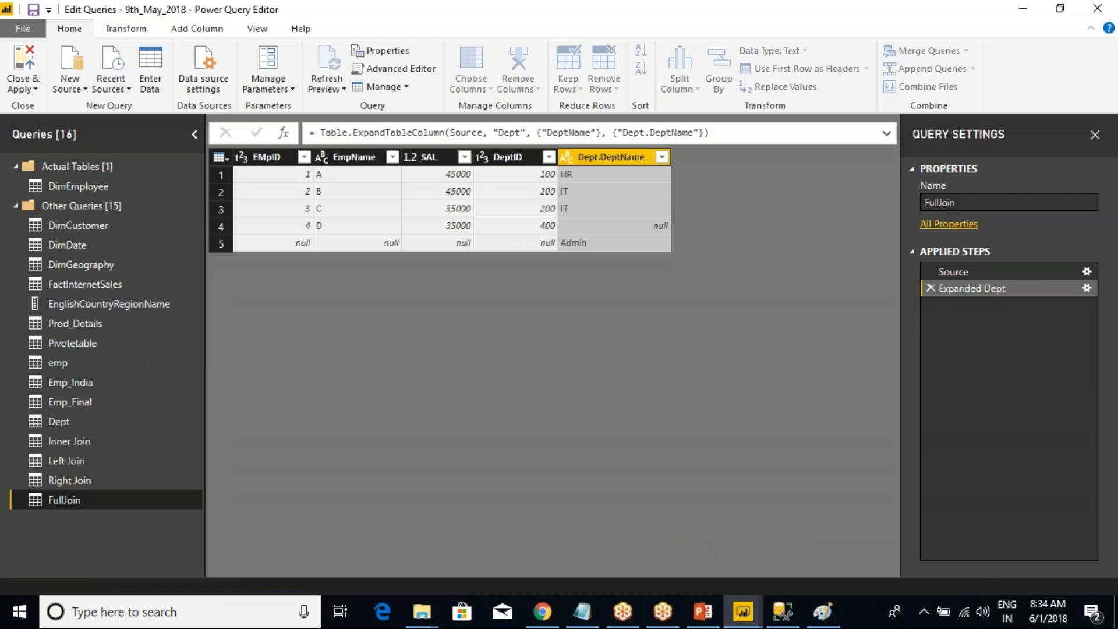
# Start merging the emp query with Dept as a new query, matching the DeptID columns of both tables.
pyautogui.rightClick(59, 361)
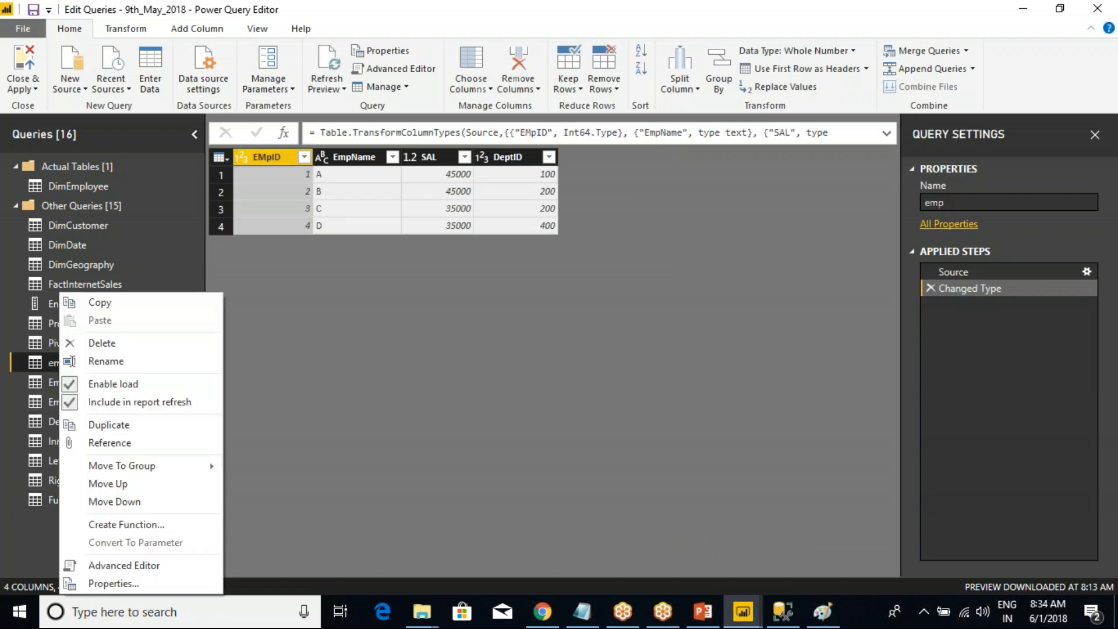
pyautogui.click(741, 267)
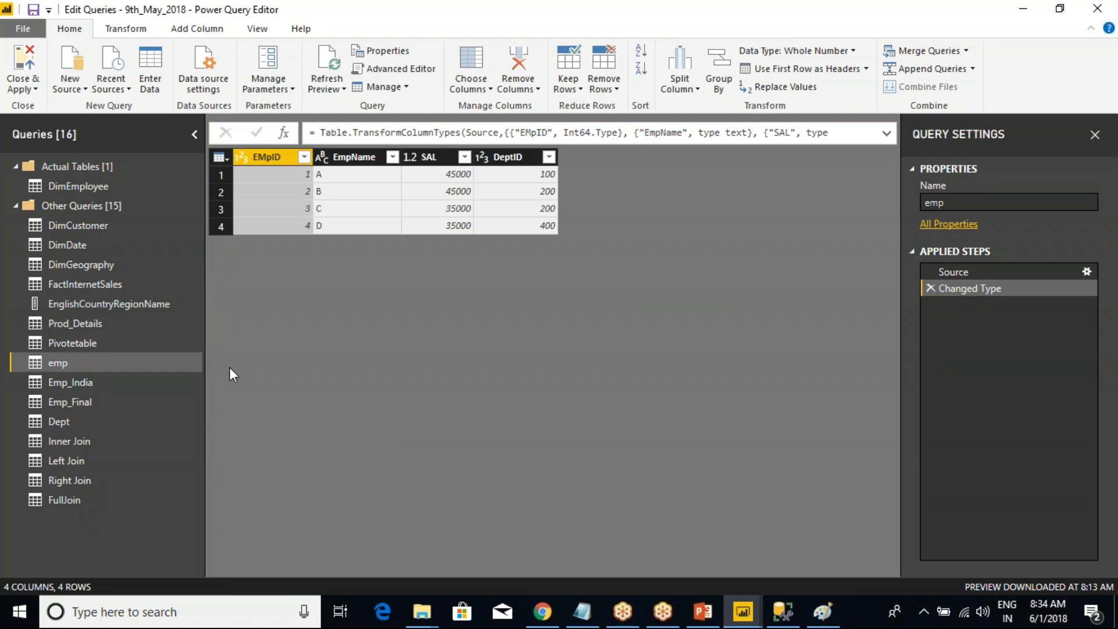
pyautogui.click(972, 70)
pyautogui.click(965, 50)
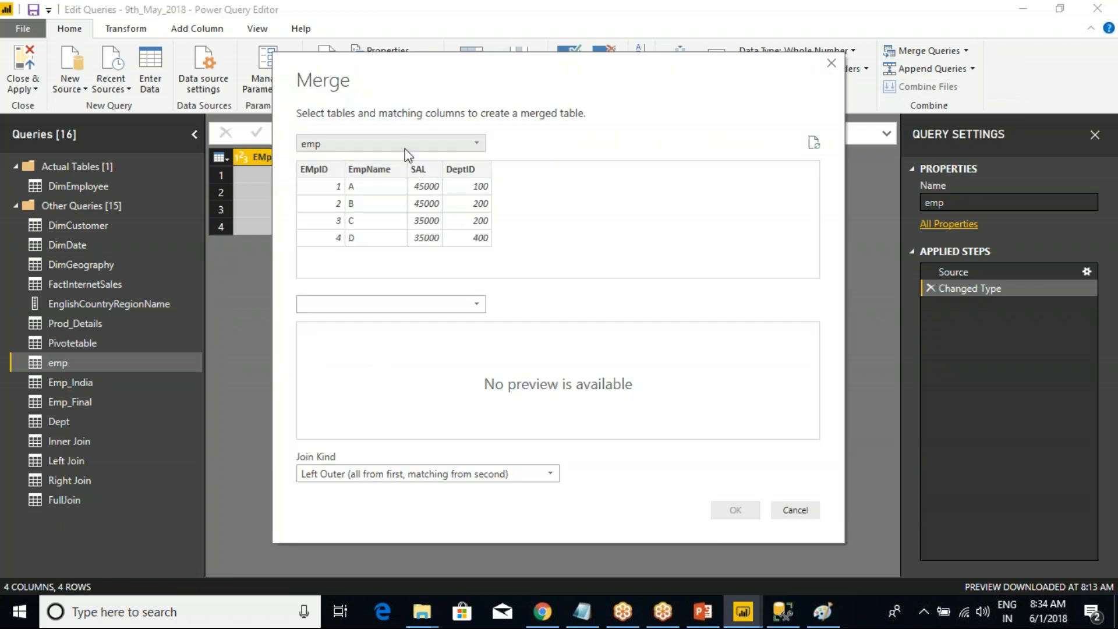
pyautogui.click(362, 309)
pyautogui.click(344, 319)
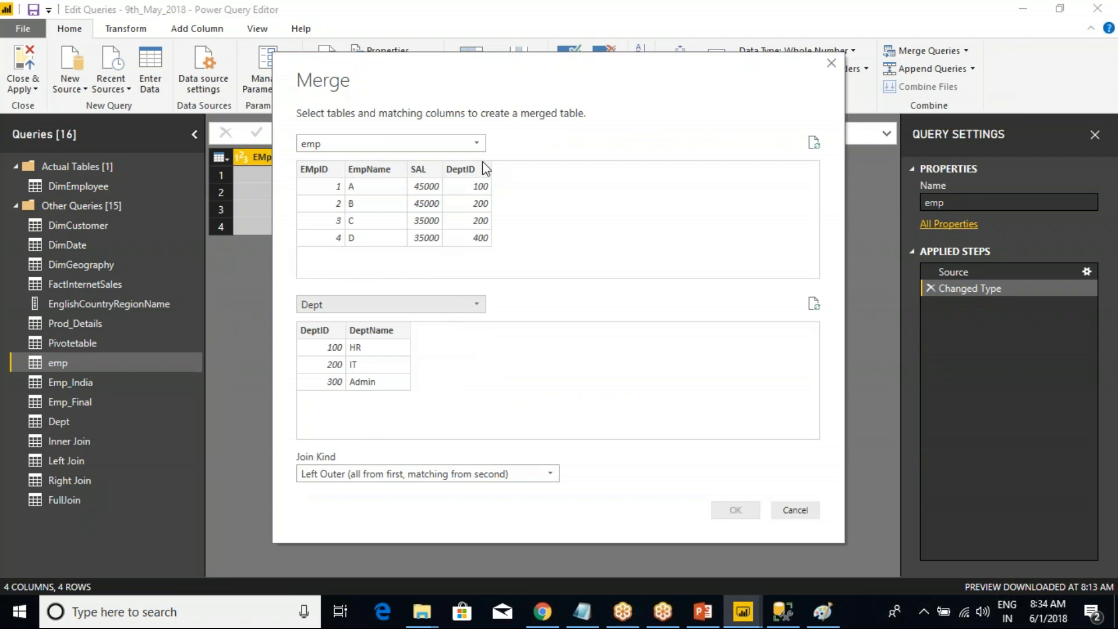
pyautogui.click(480, 169)
pyautogui.click(315, 330)
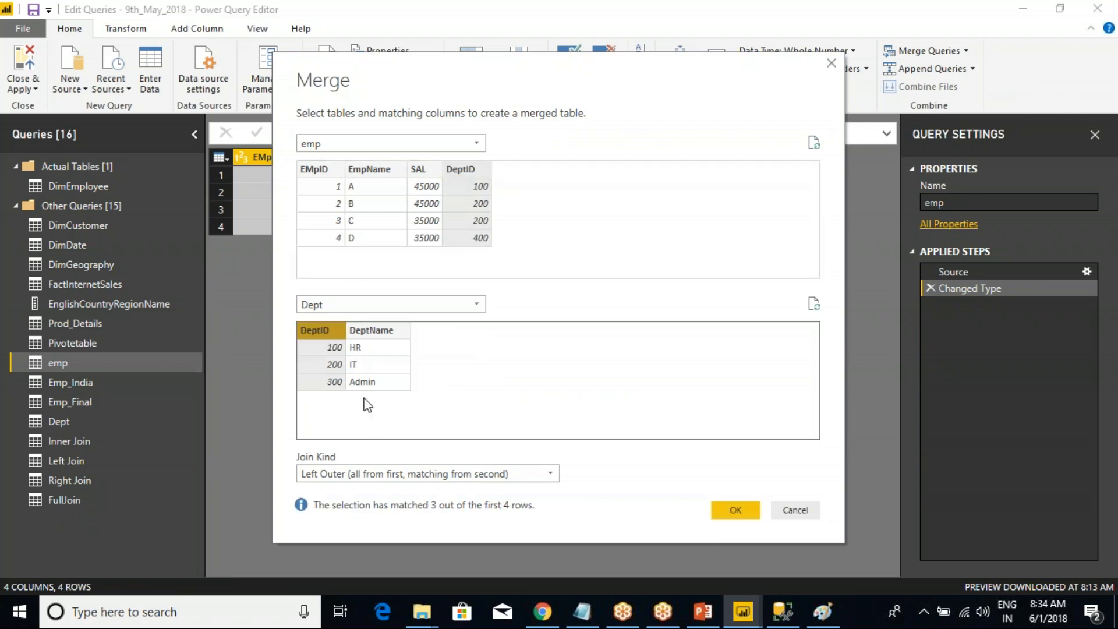
# Set the join kind to Left Anti (rows only in first) and create the merged query.
pyautogui.click(374, 482)
pyautogui.click(334, 557)
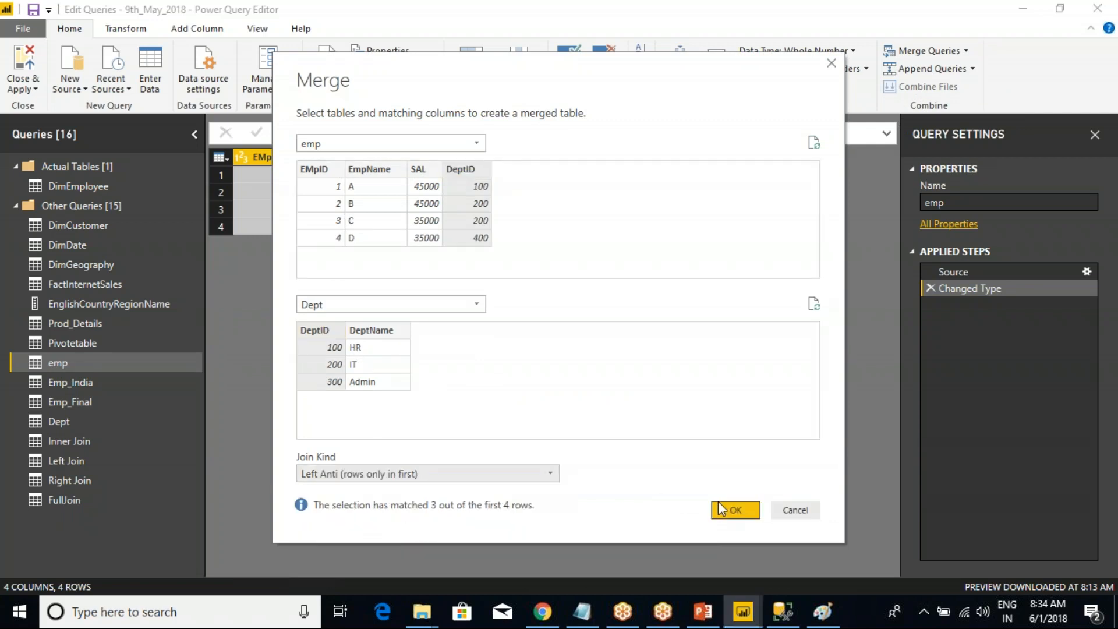
pyautogui.click(736, 510)
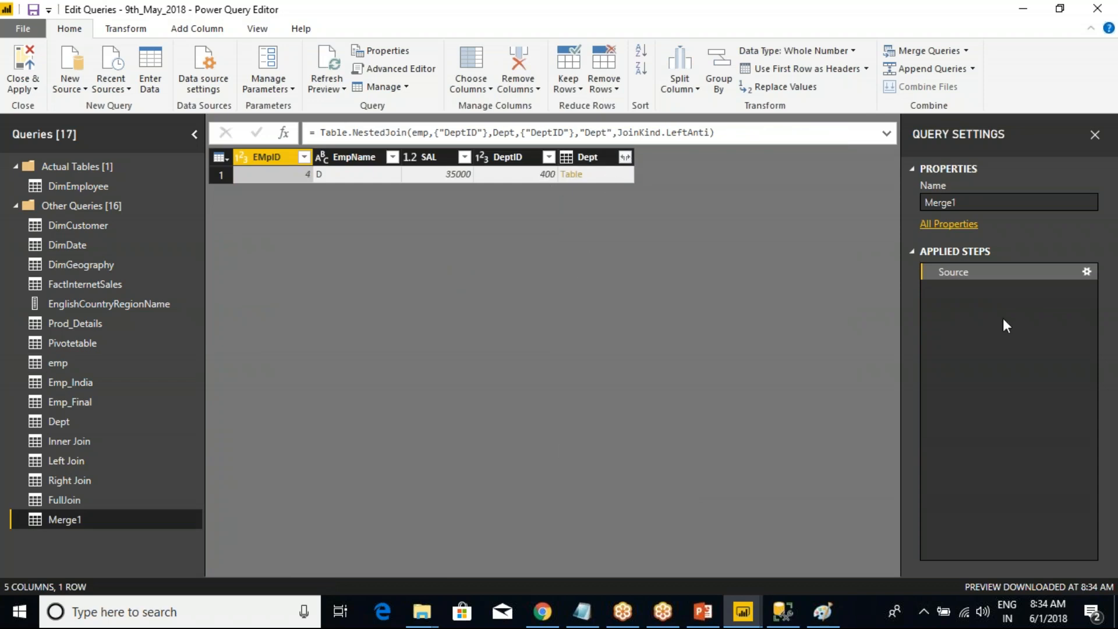
# Edit the new merge query's Source step to use the Right Anti join kind.
pyautogui.click(1086, 272)
pyautogui.click(380, 474)
pyautogui.click(334, 568)
pyautogui.click(727, 510)
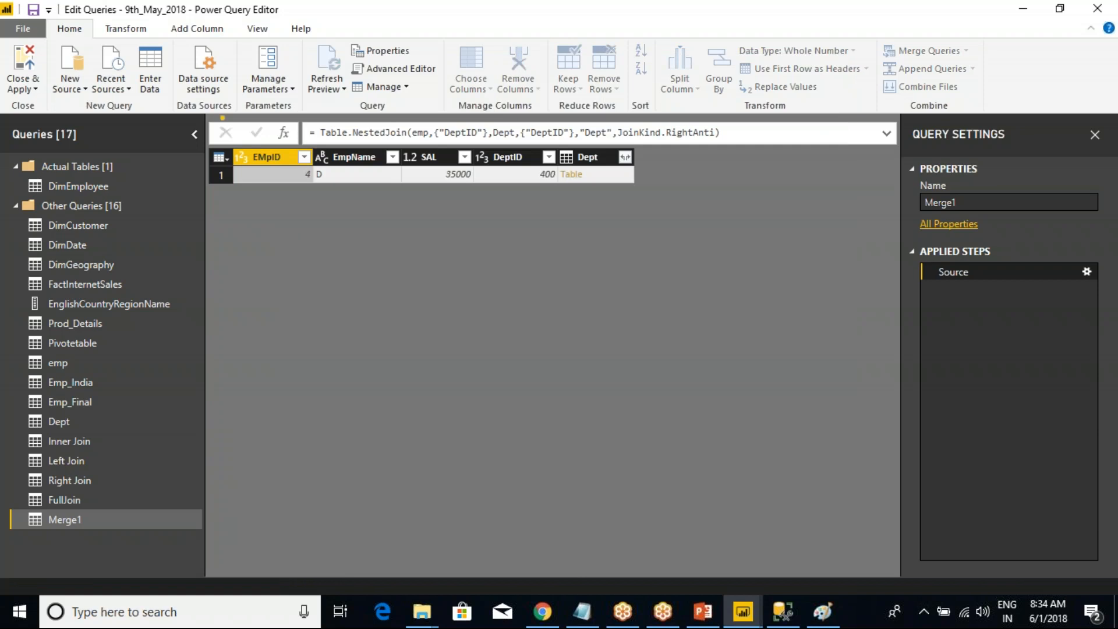
# Expand the Dept column to DeptName only, keeping the original column name as prefix, and view the new column's filter values.
pyautogui.click(625, 156)
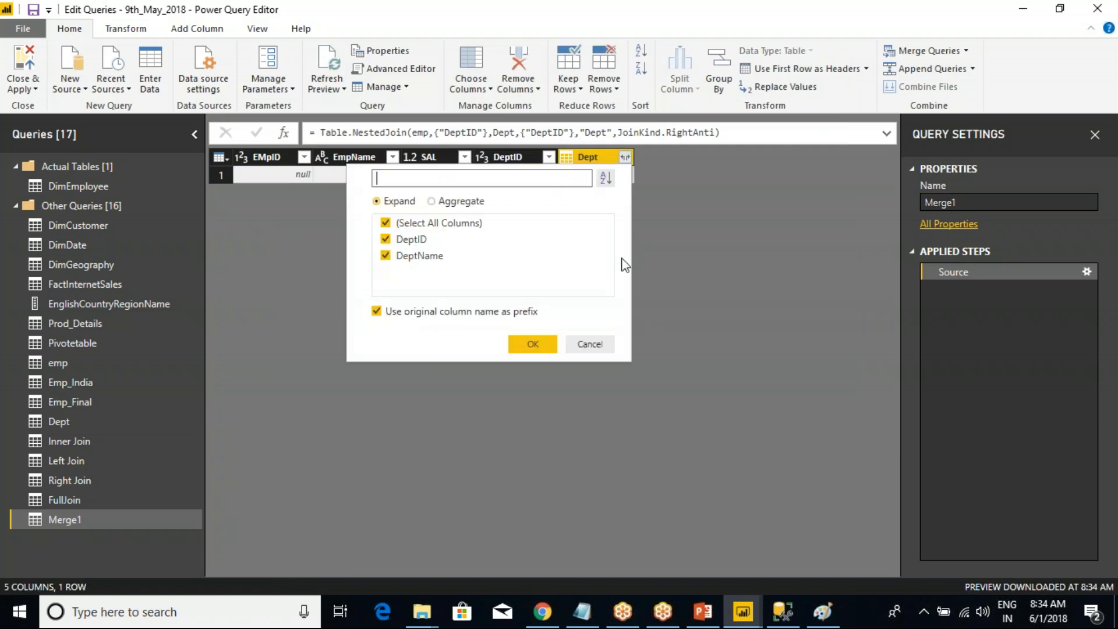
pyautogui.click(385, 222)
pyautogui.click(386, 256)
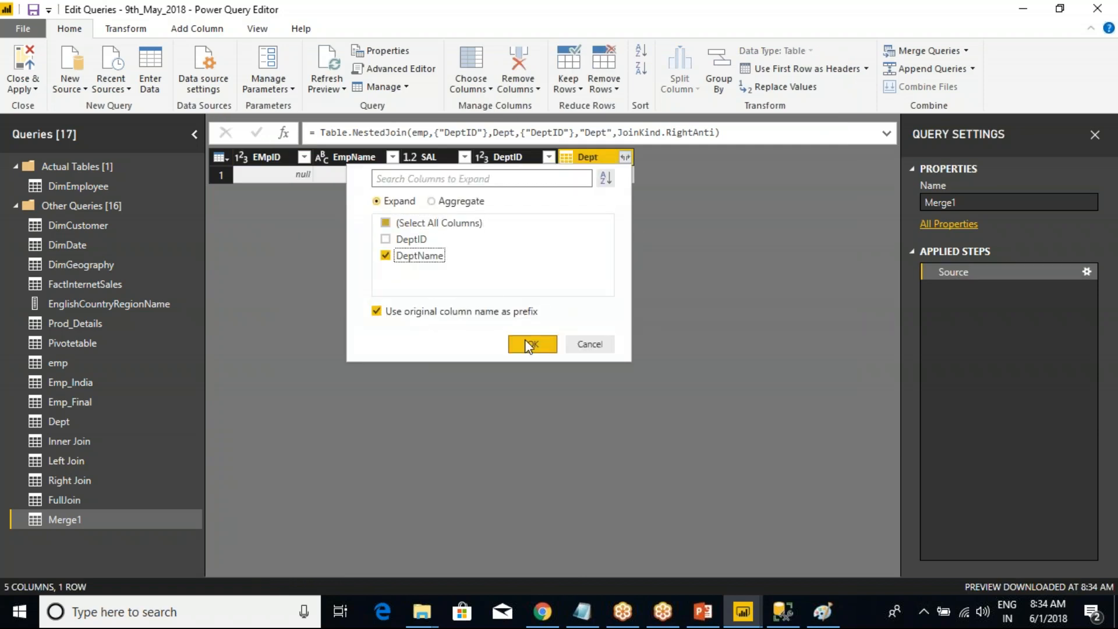
pyautogui.click(532, 343)
pyautogui.click(661, 157)
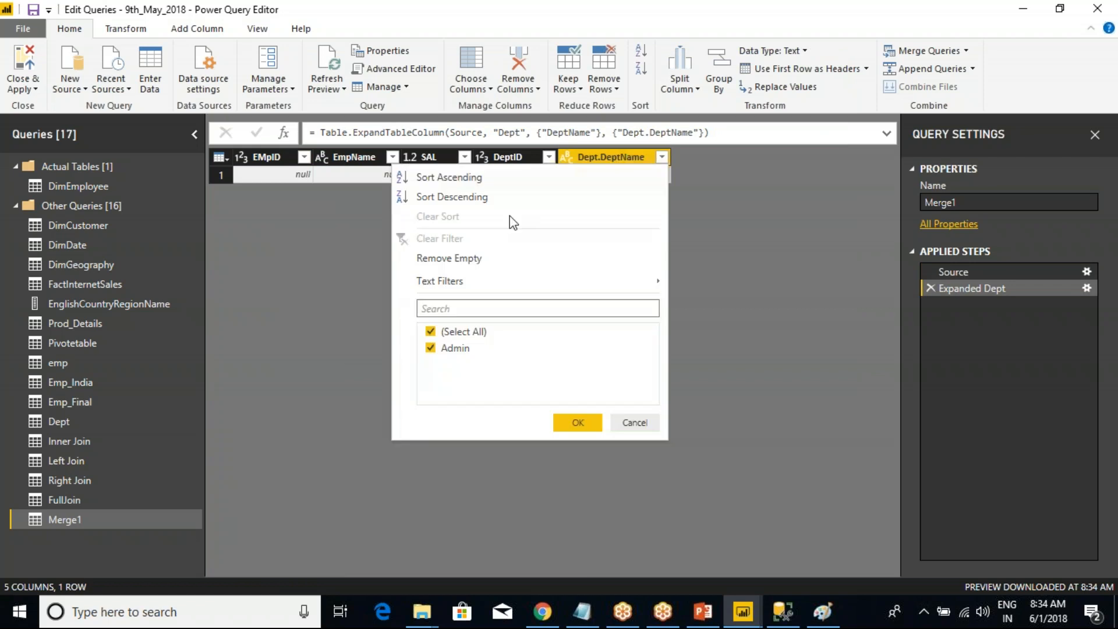
pyautogui.click(693, 182)
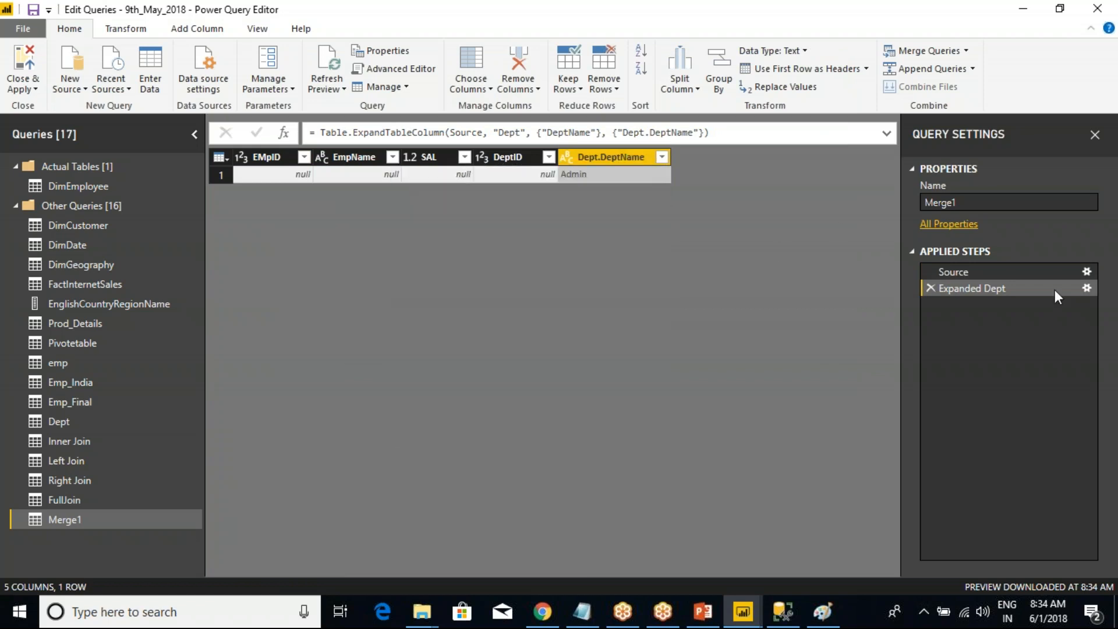
# Edit the Expanded Dept step to also include DeptID, and inspect the resulting department ID and name cells.
pyautogui.click(1086, 289)
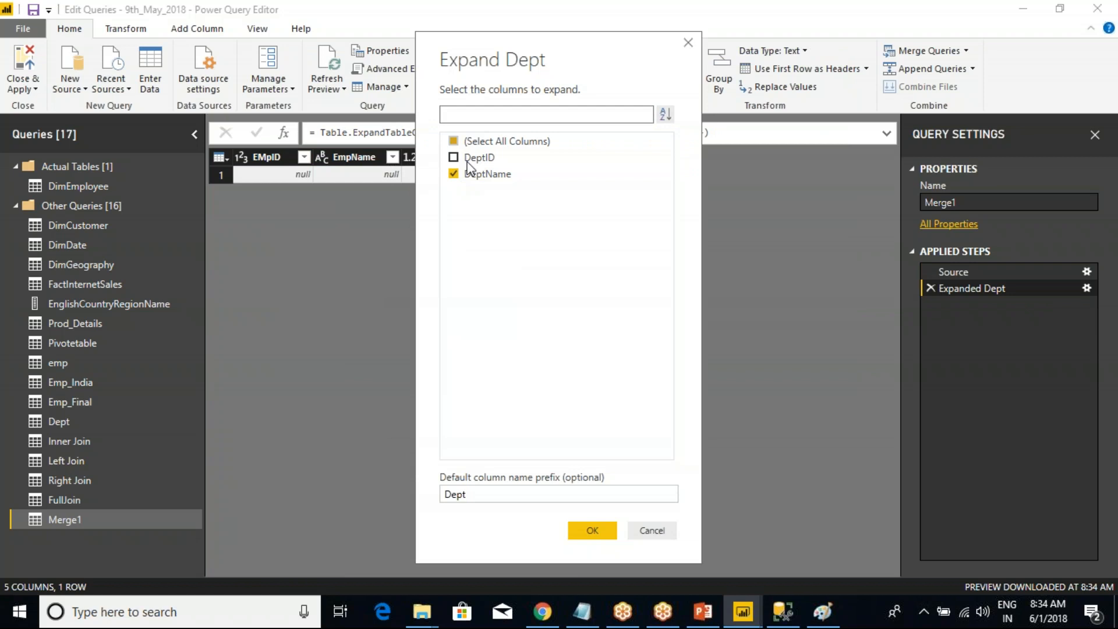
pyautogui.click(588, 532)
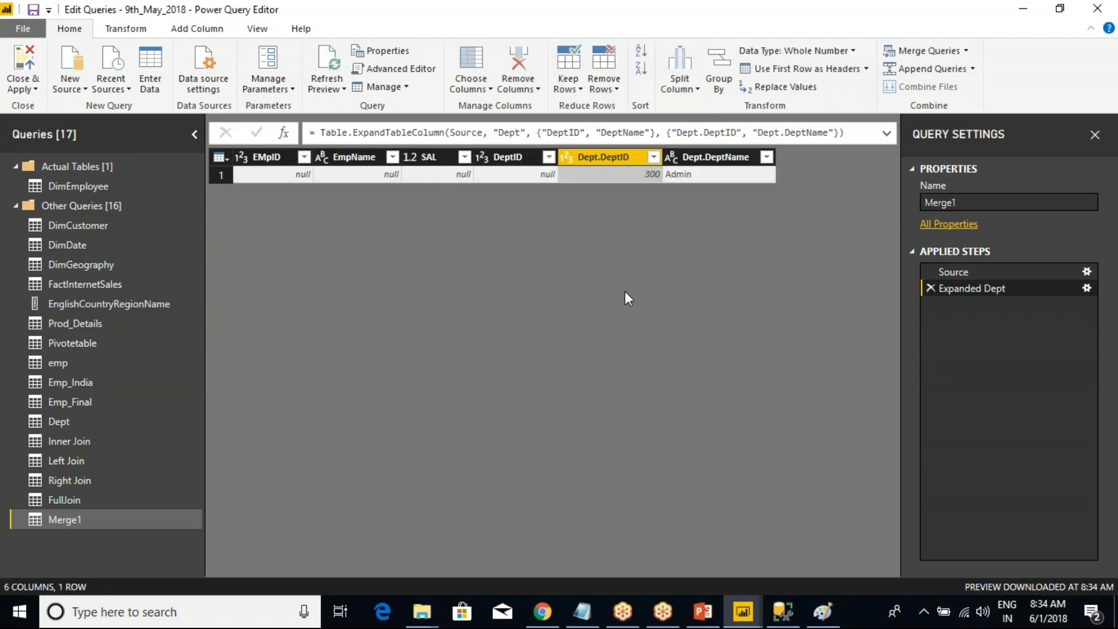
pyautogui.click(640, 181)
pyautogui.click(700, 178)
pyautogui.click(637, 173)
pyautogui.click(680, 176)
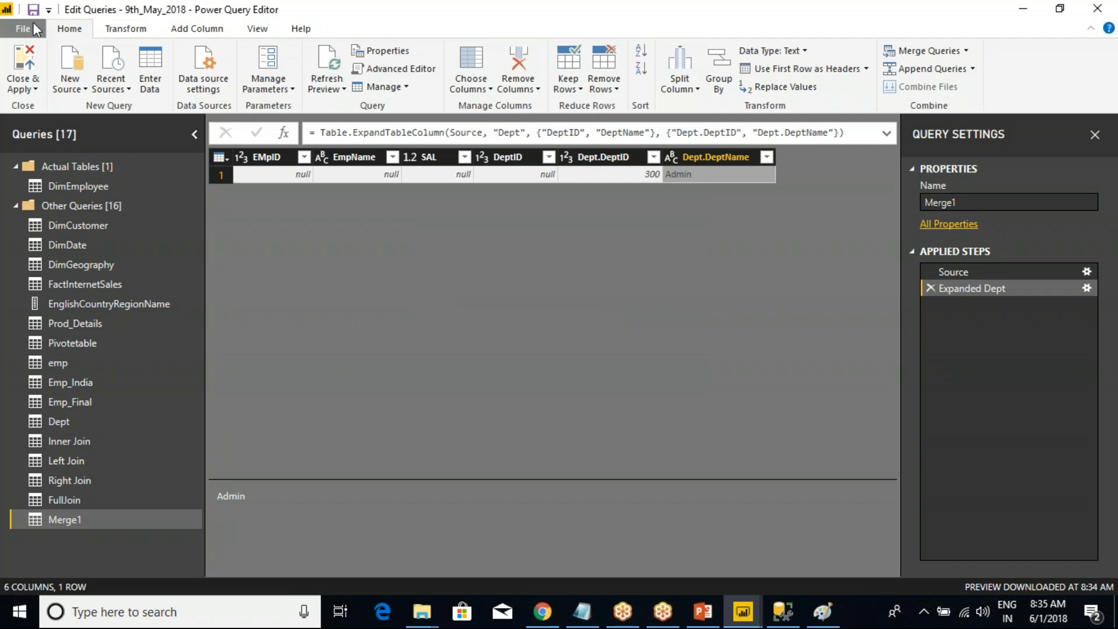
# Close the query editor and apply the pending query changes to the model.
pyautogui.click(1097, 8)
pyautogui.click(576, 341)
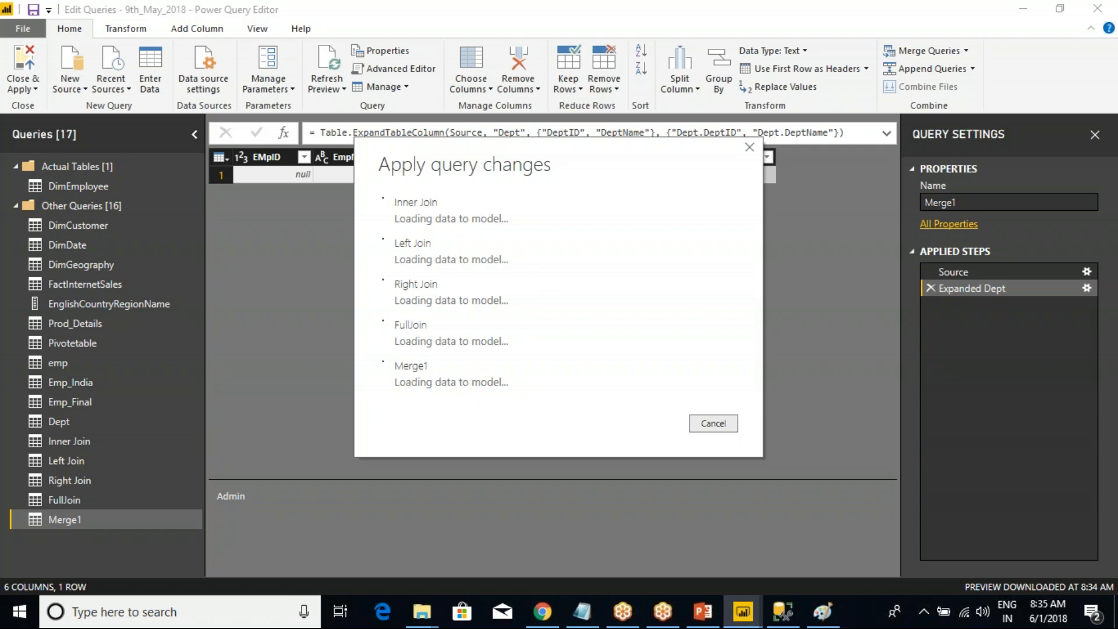
# Switch to the Class Notes file in Notepad and highlight the Merge Queries and Append Queries notes.
pyautogui.click(582, 611)
pyautogui.moveTo(774, 446); pyautogui.dragTo(8, 229)
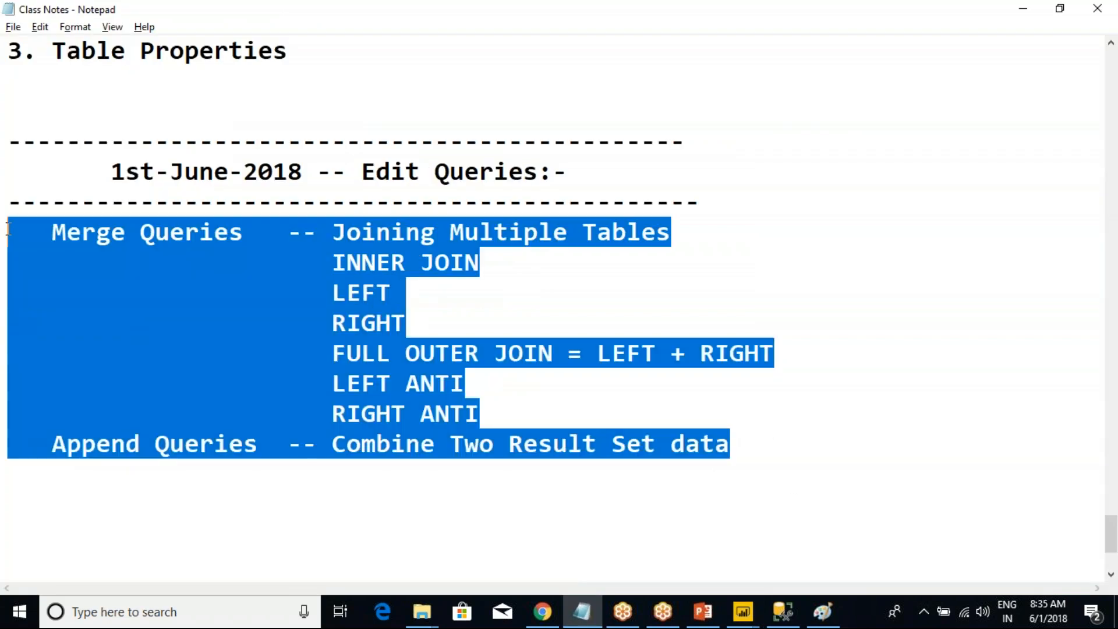
# Highlight the whole 1st-June-2018 Edit Queries section of the notes, from its dashed heading through Append Queries, to review it.
pyautogui.click(169, 291)
pyautogui.moveTo(755, 450); pyautogui.dragTo(9, 153)
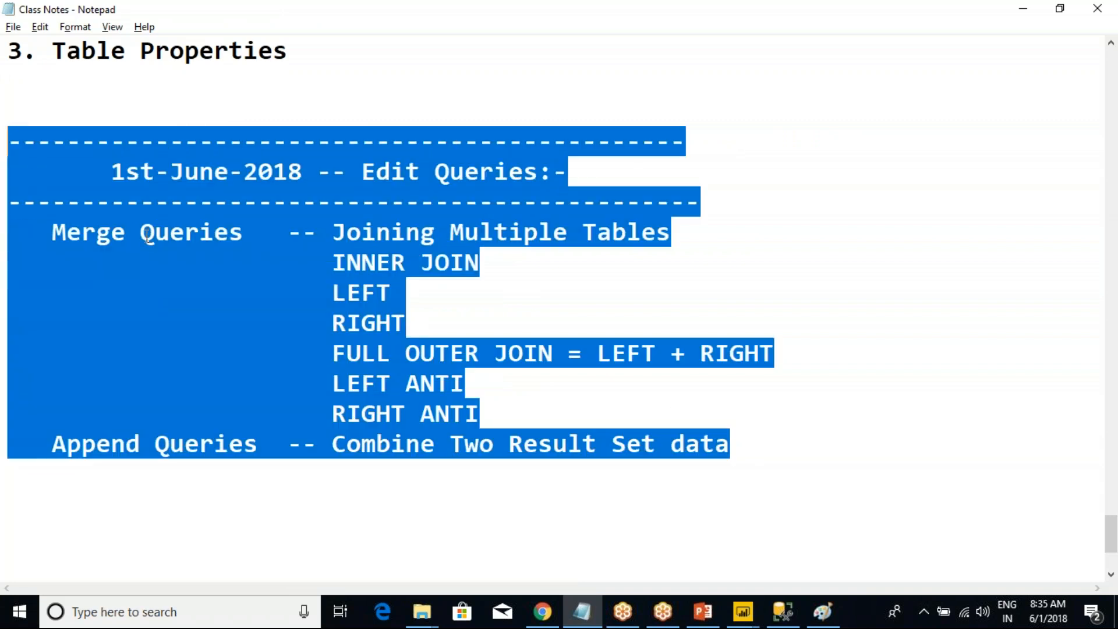
pyautogui.click(188, 295)
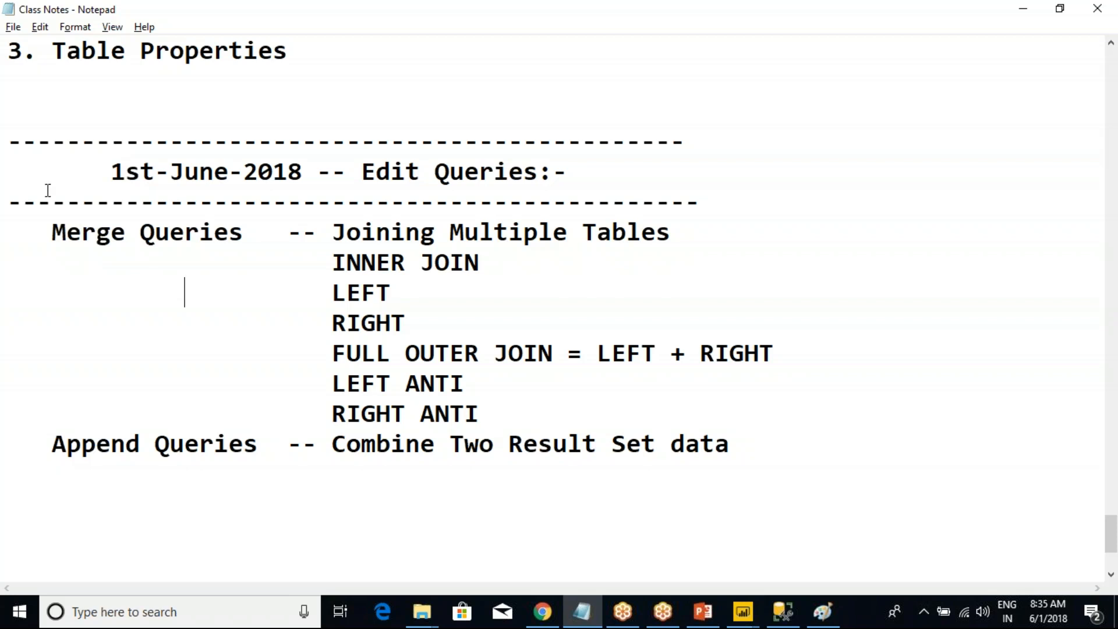
pyautogui.moveTo(9, 145); pyautogui.dragTo(766, 454)
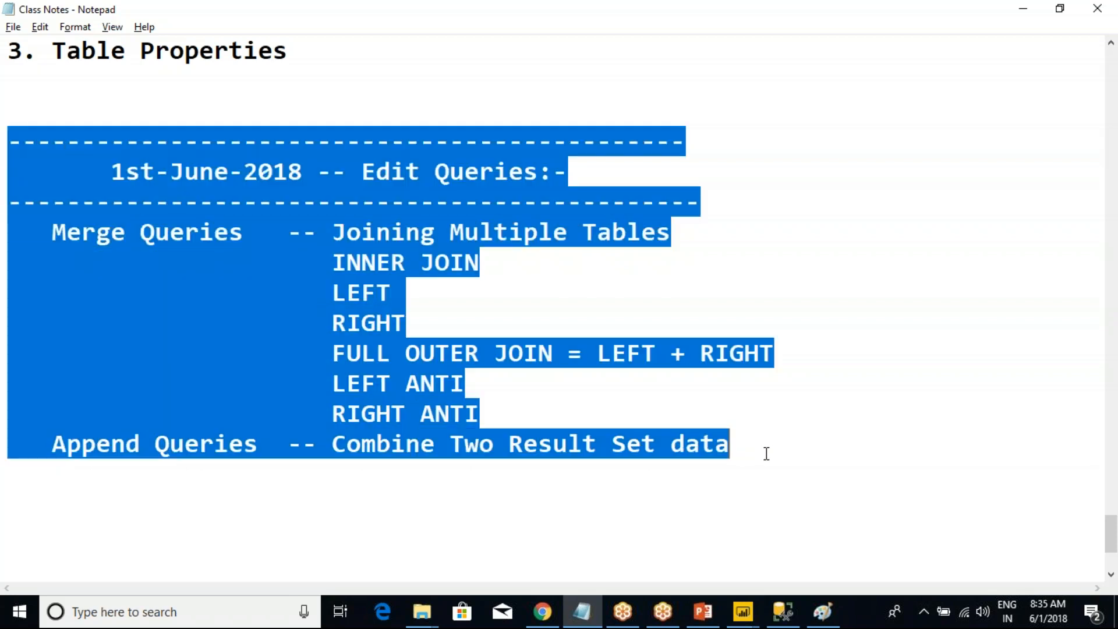
pyautogui.click(764, 454)
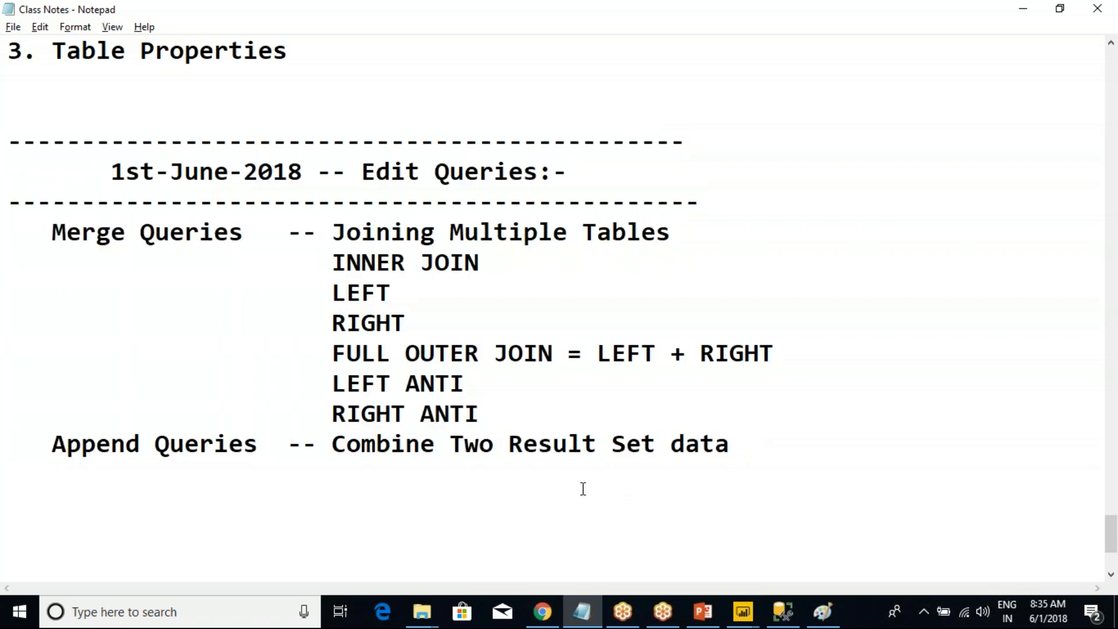
pyautogui.moveTo(769, 454); pyautogui.dragTo(15, 149)
pyautogui.click(14, 149)
pyautogui.moveTo(759, 462); pyautogui.dragTo(10, 142)
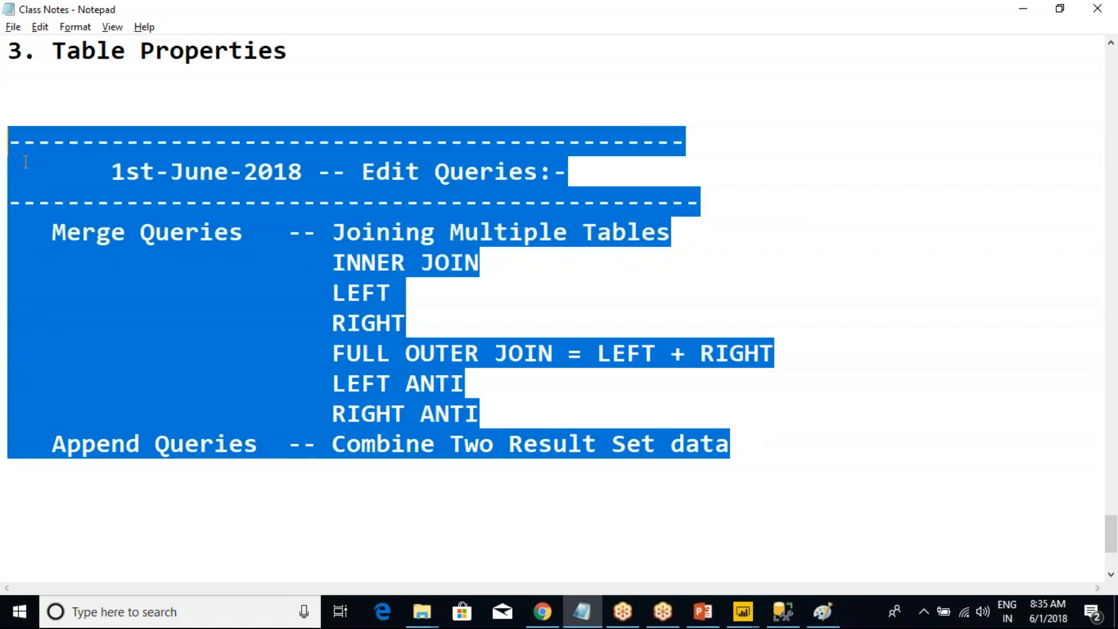
pyautogui.click(110, 201)
# Switch to the Power Query Editor, save the 9th_May_2018 file, and close the editor to return to Power BI Desktop.
pyautogui.moveTo(744, 619)
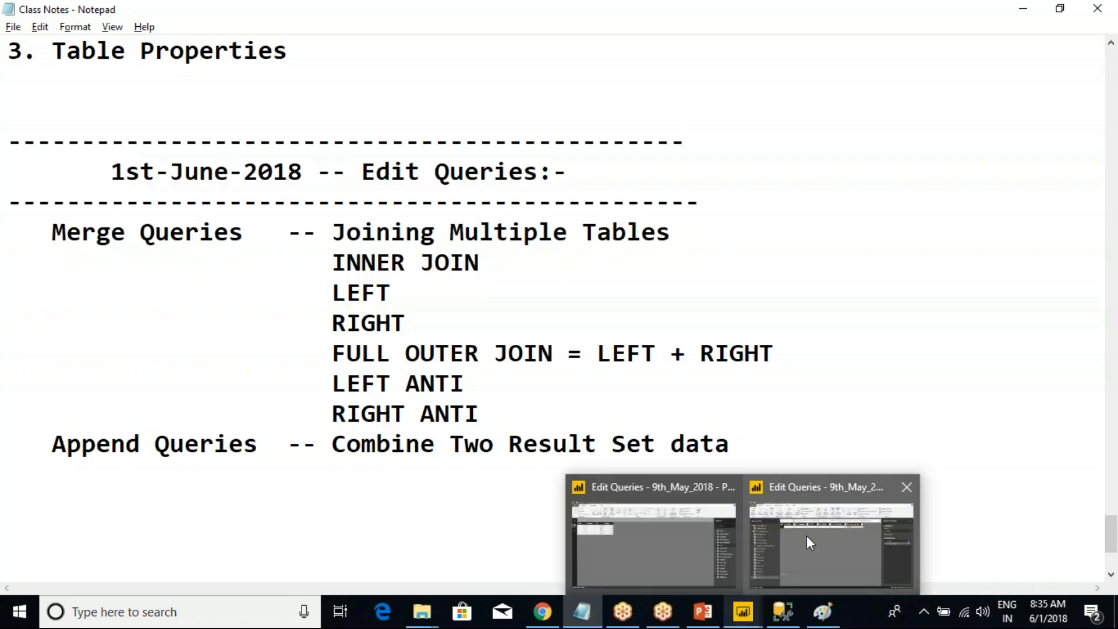
pyautogui.click(806, 536)
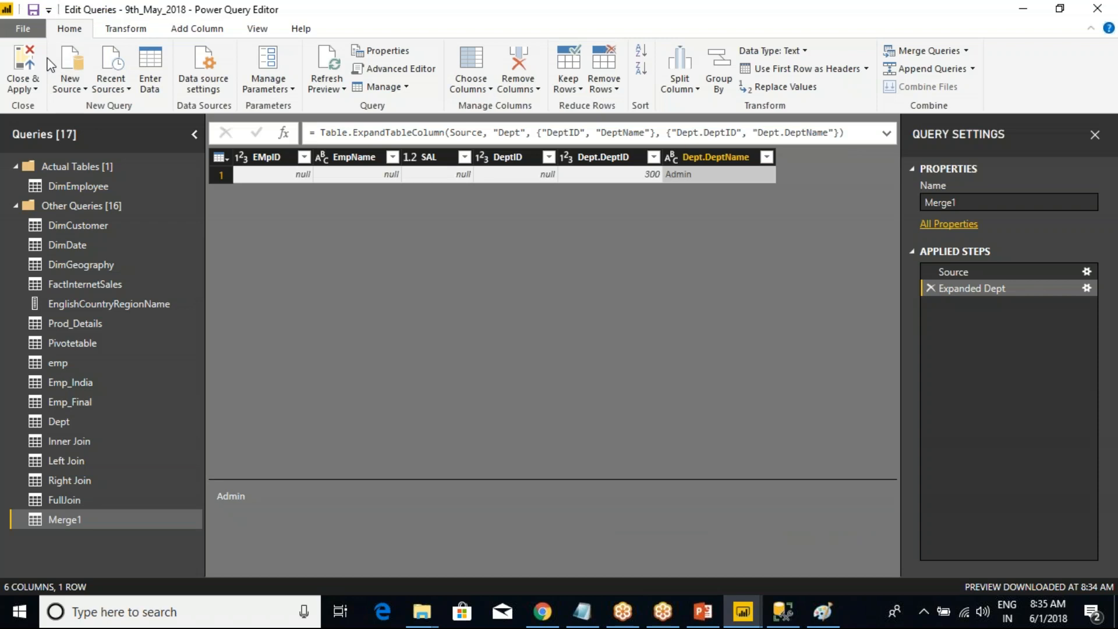
pyautogui.click(33, 10)
pyautogui.click(1097, 8)
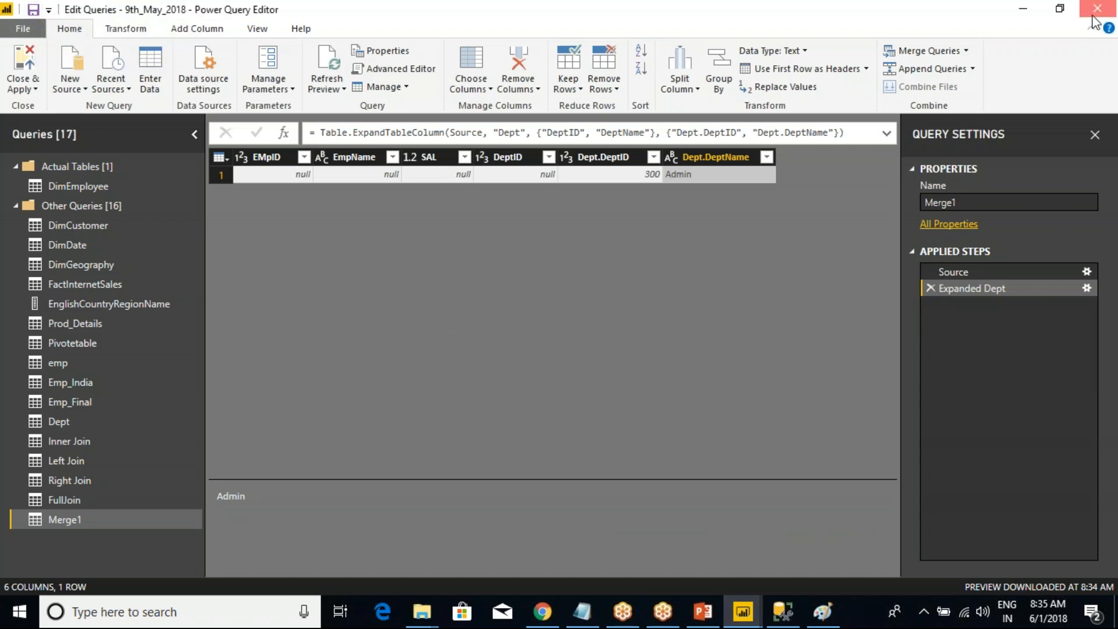
pyautogui.click(568, 330)
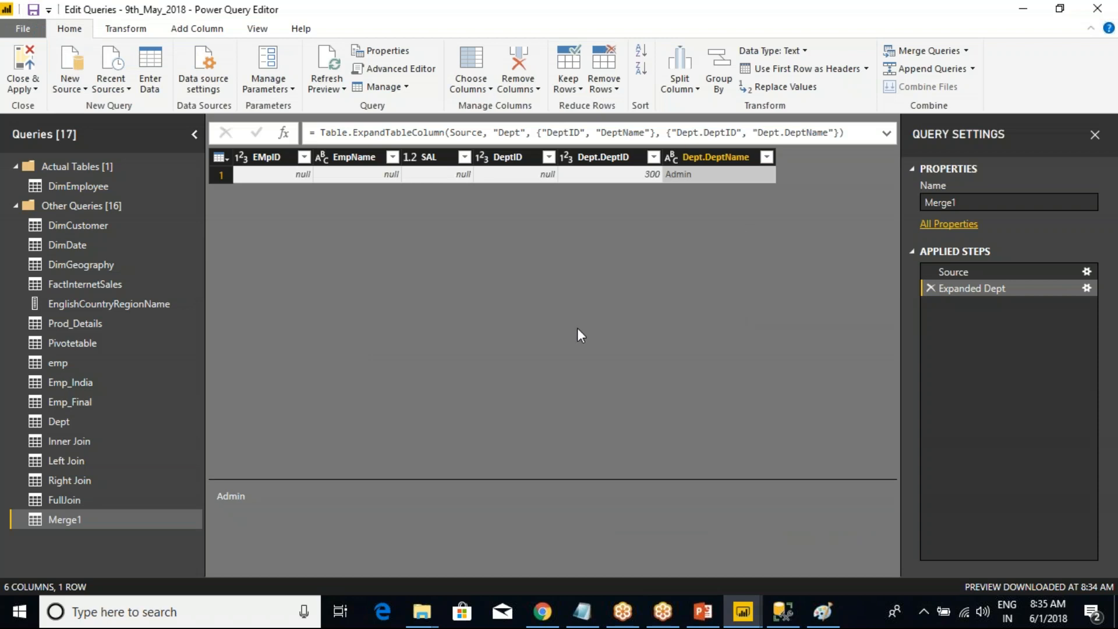
pyautogui.click(743, 611)
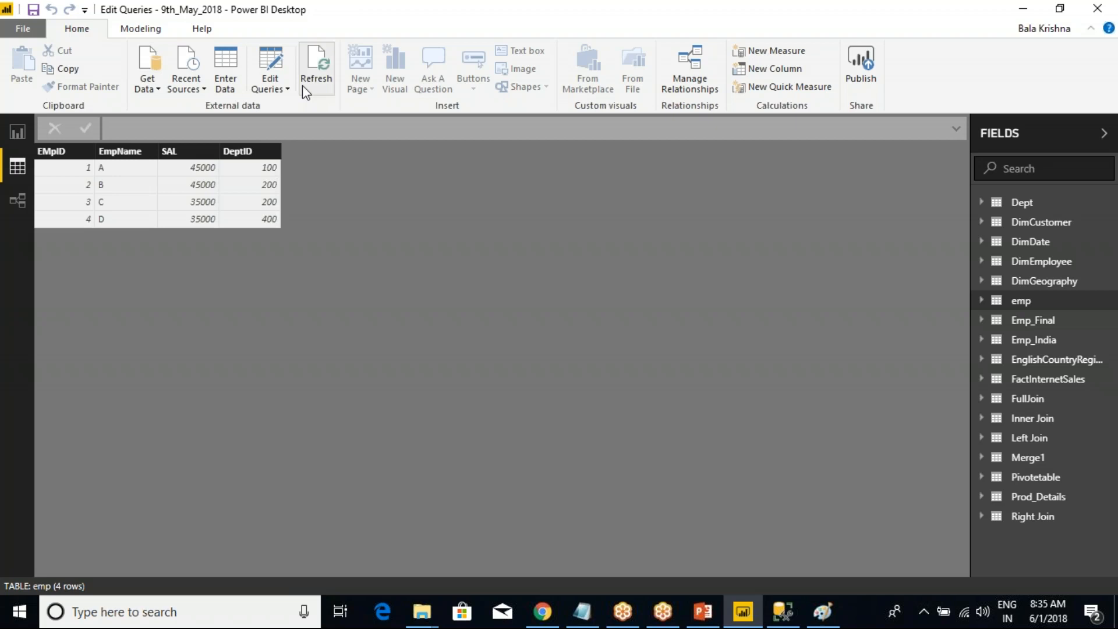
# Reopen the query editor and display the DimGeography query.
pyautogui.click(278, 84)
pyautogui.click(286, 108)
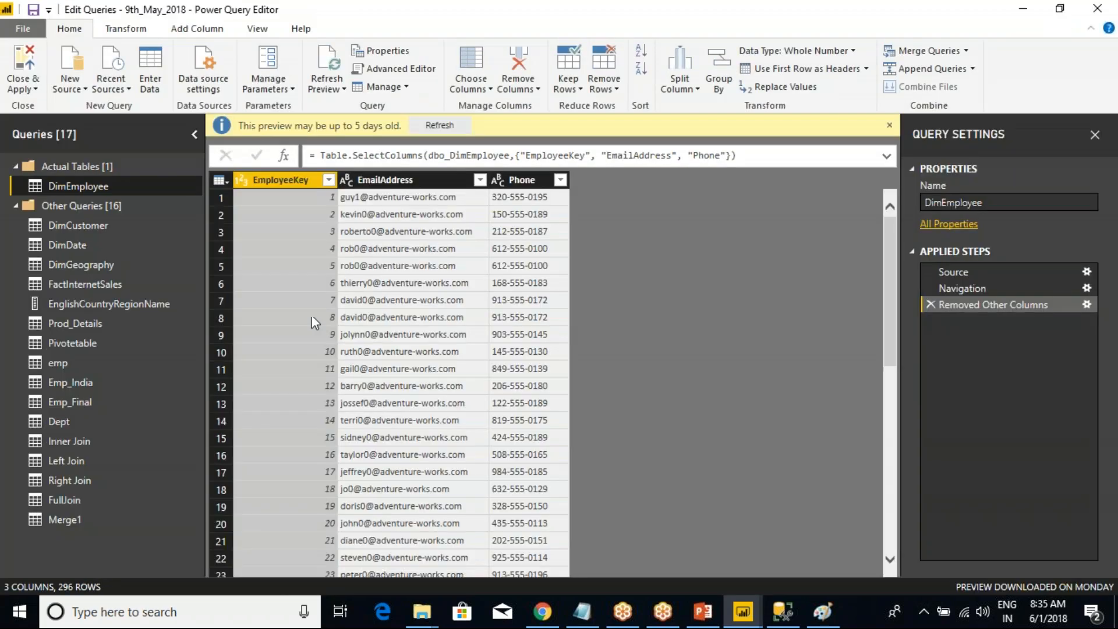
pyautogui.click(66, 247)
pyautogui.click(81, 265)
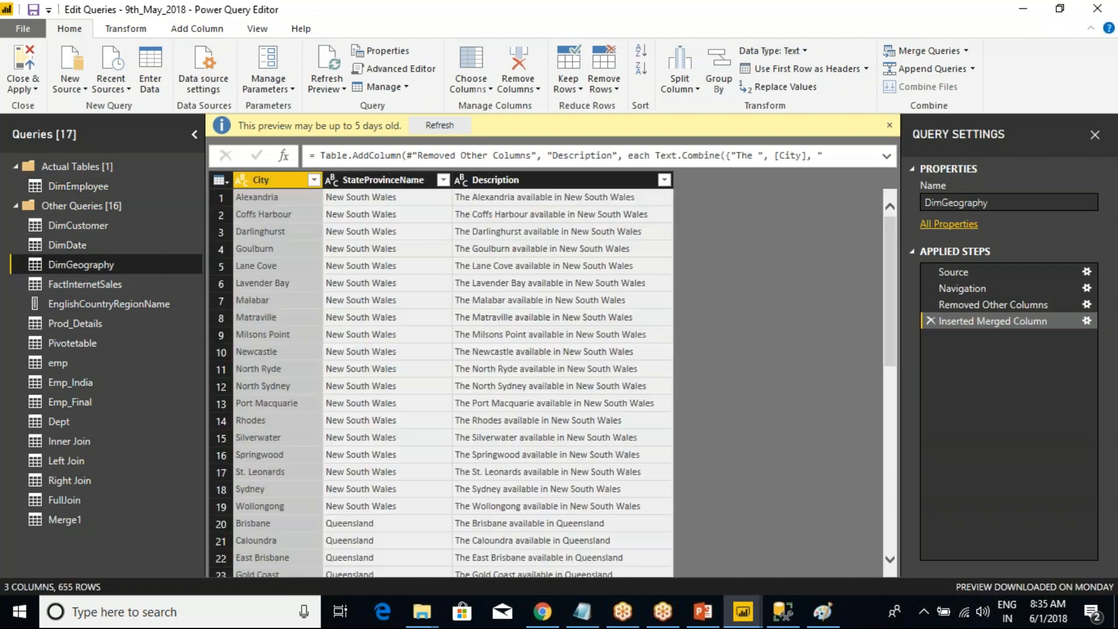
# Examine the options offered for DimGeography's City column, for its whole table, and for the DimCustomer query.
pyautogui.rightClick(288, 181)
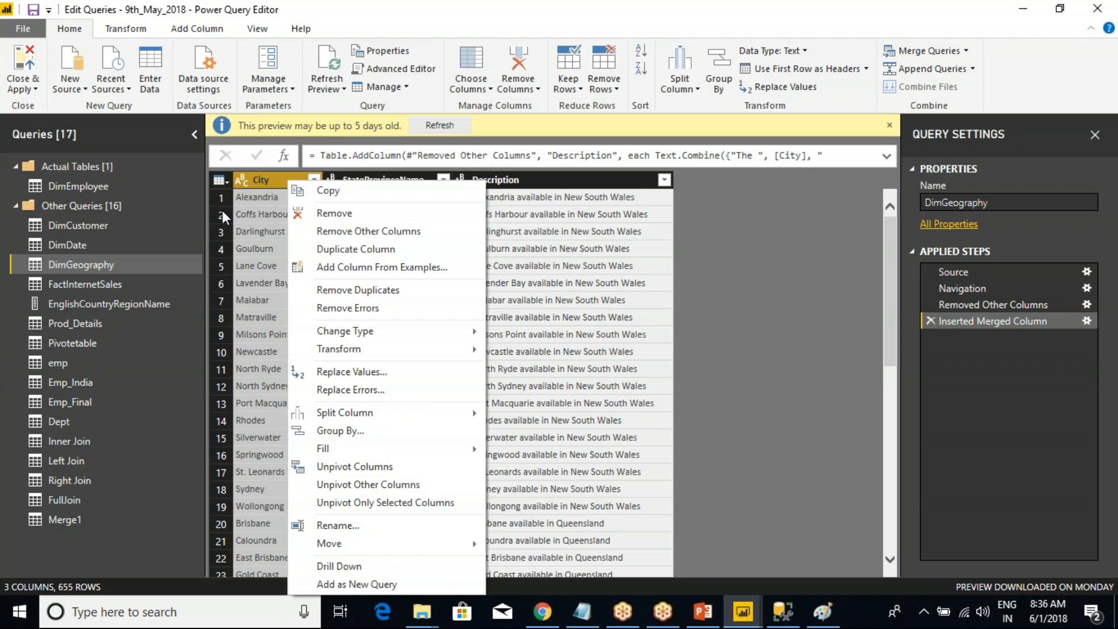
pyautogui.click(223, 180)
pyautogui.click(224, 181)
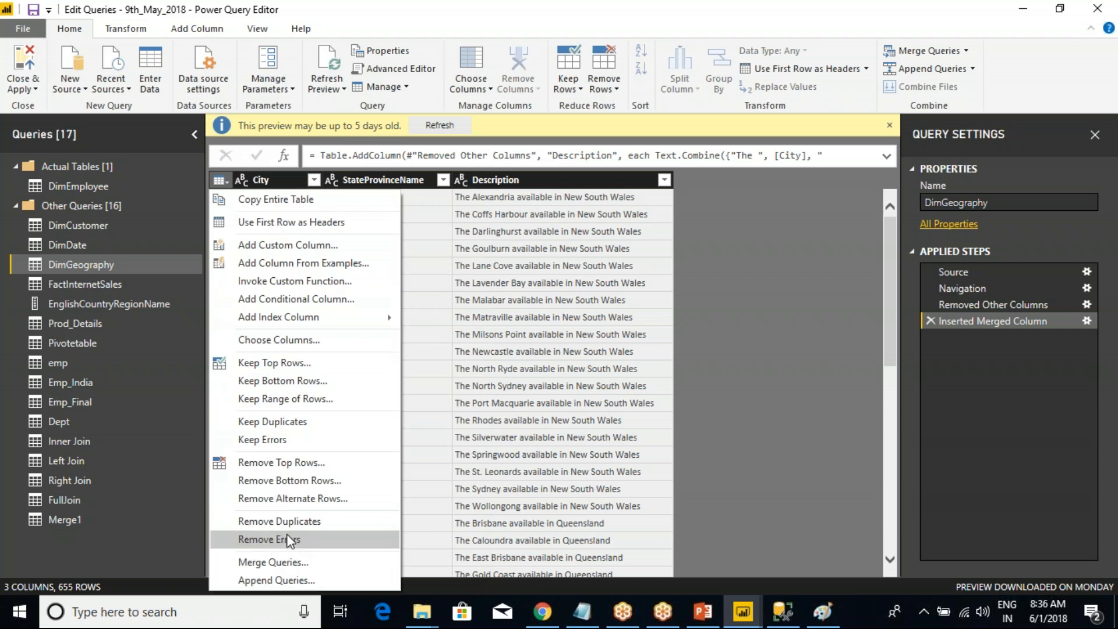
pyautogui.click(737, 274)
pyautogui.click(64, 227)
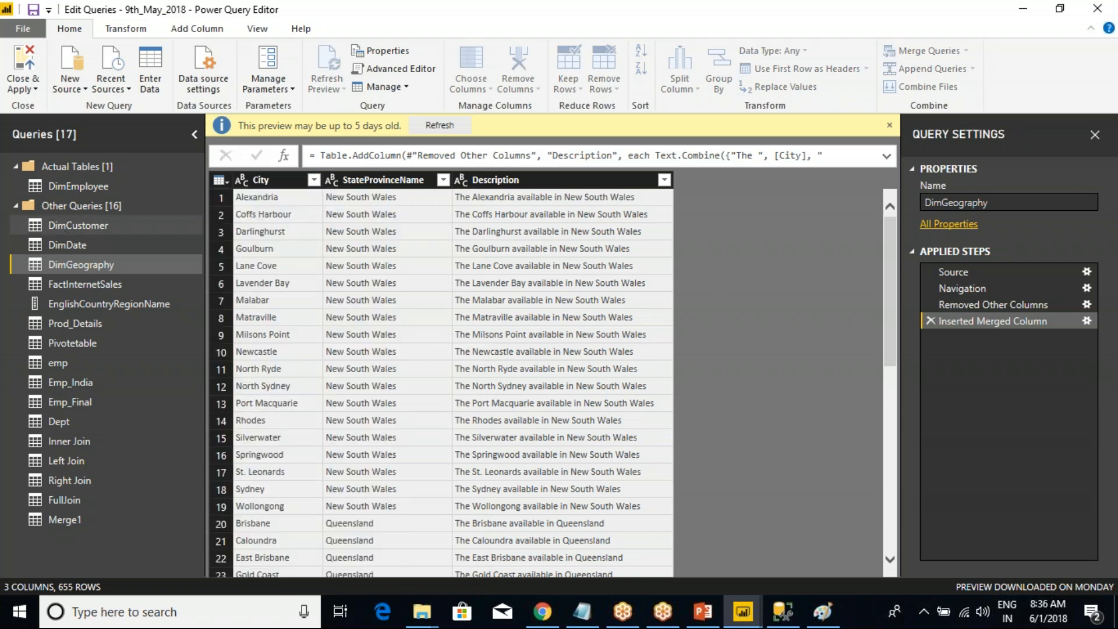
pyautogui.rightClick(70, 225)
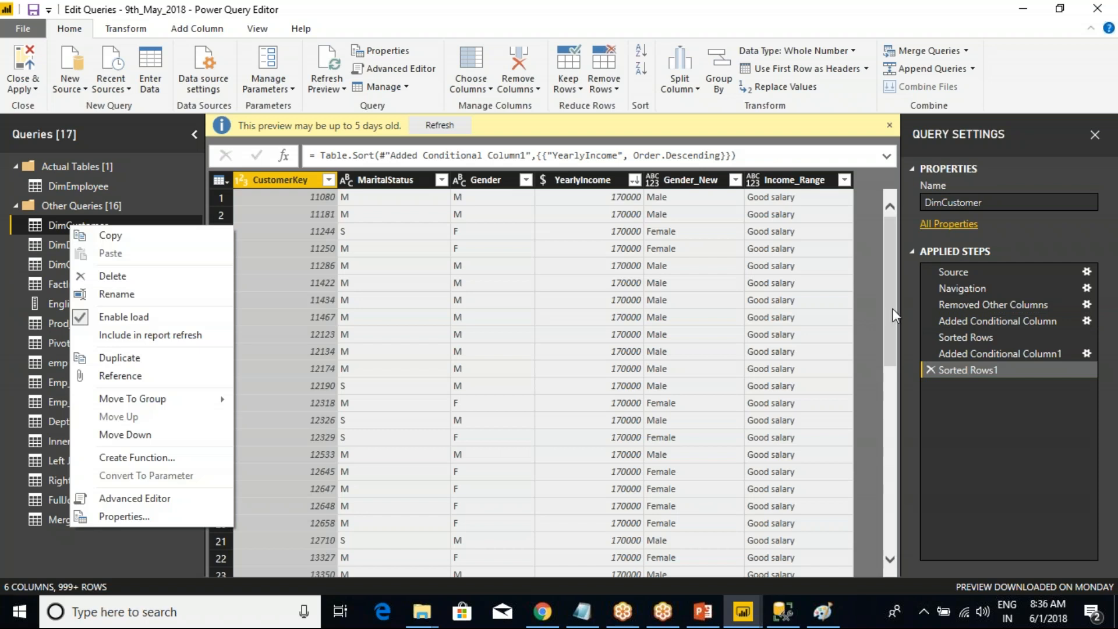
pyautogui.click(823, 31)
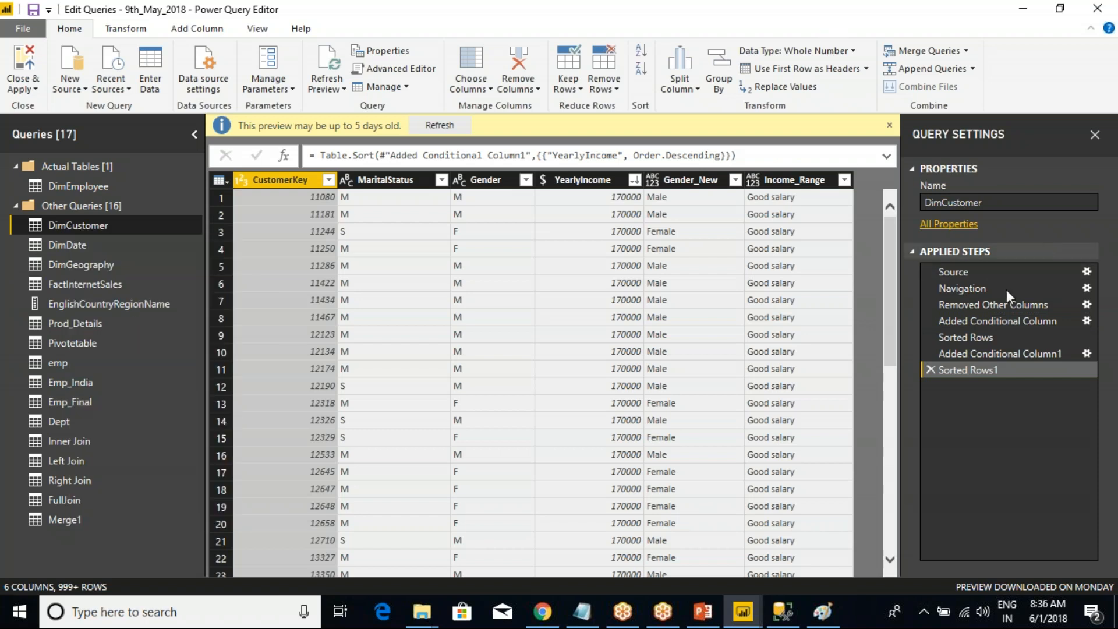
# Mark DimCustomer's applied steps with a temporary rectangle, and delete its Sorted Rows1 and Added Conditional Column1 steps.
pyautogui.hotkey('ctrl', '2')
pyautogui.moveTo(902, 242); pyautogui.dragTo(1106, 405)
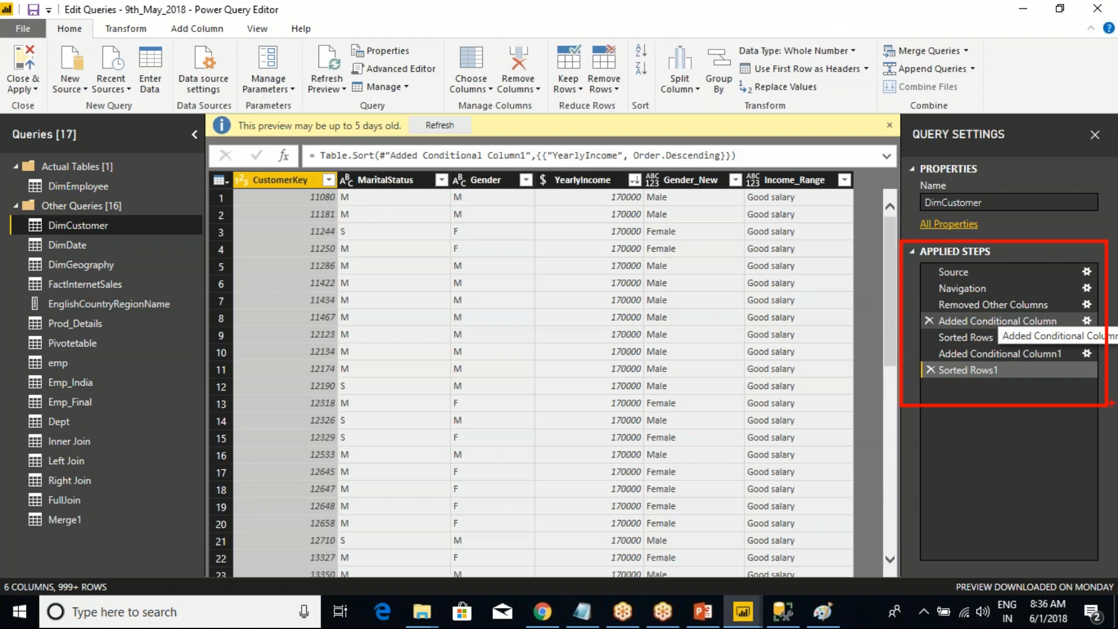
pyautogui.press('Escape')
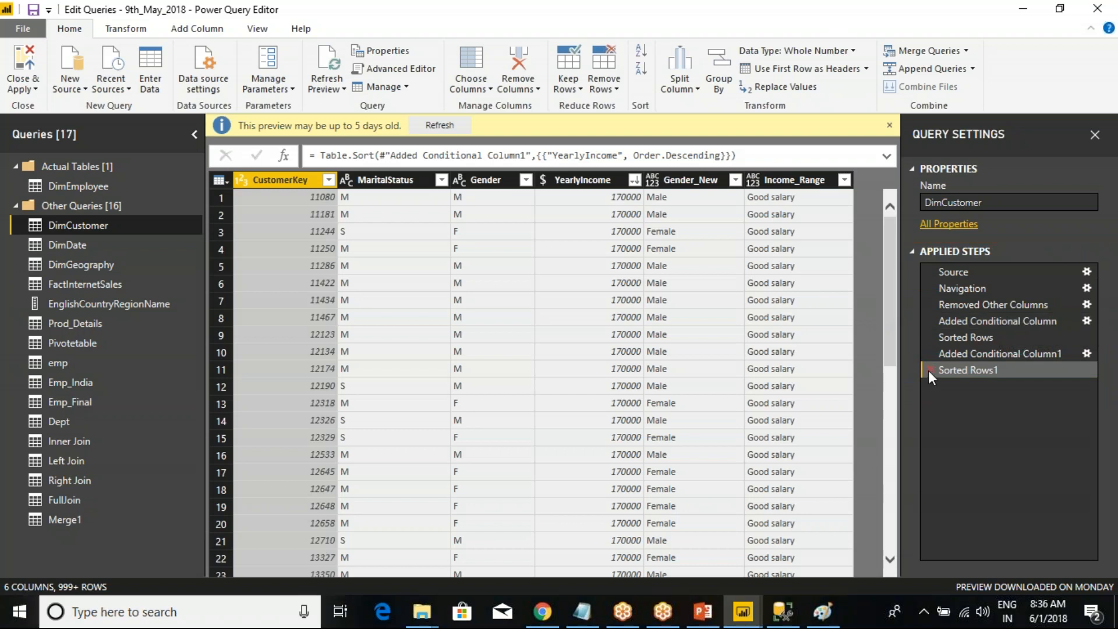
pyautogui.click(929, 371)
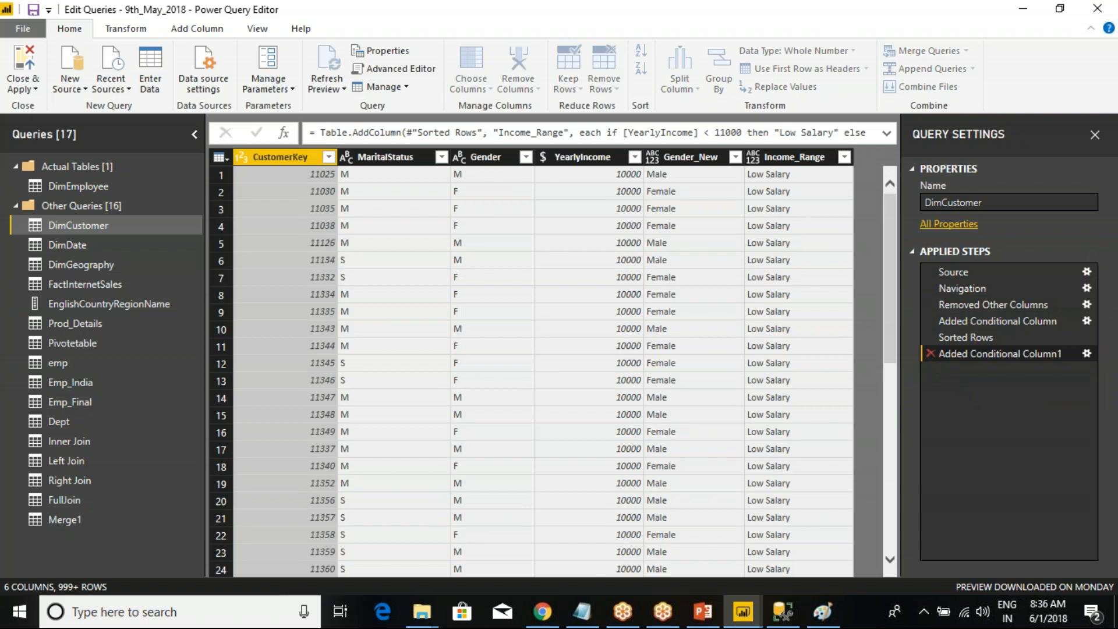
pyautogui.click(930, 354)
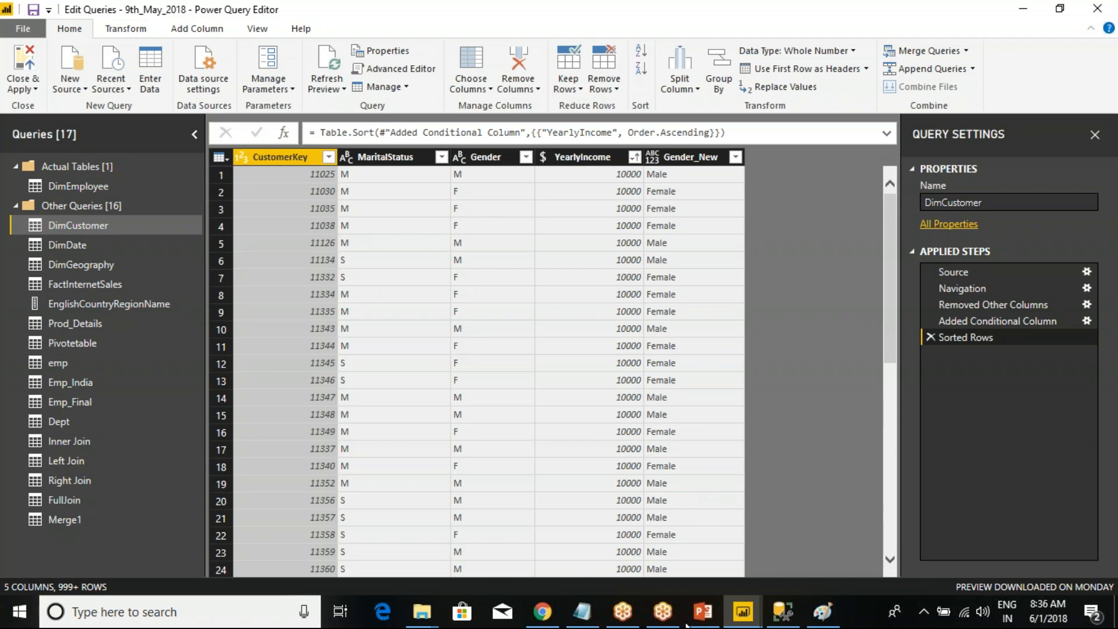
# Switch to the Class Notes file in Notepad and add the heading "Discussion of each Tables:" below the Append Queries note.
pyautogui.click(582, 612)
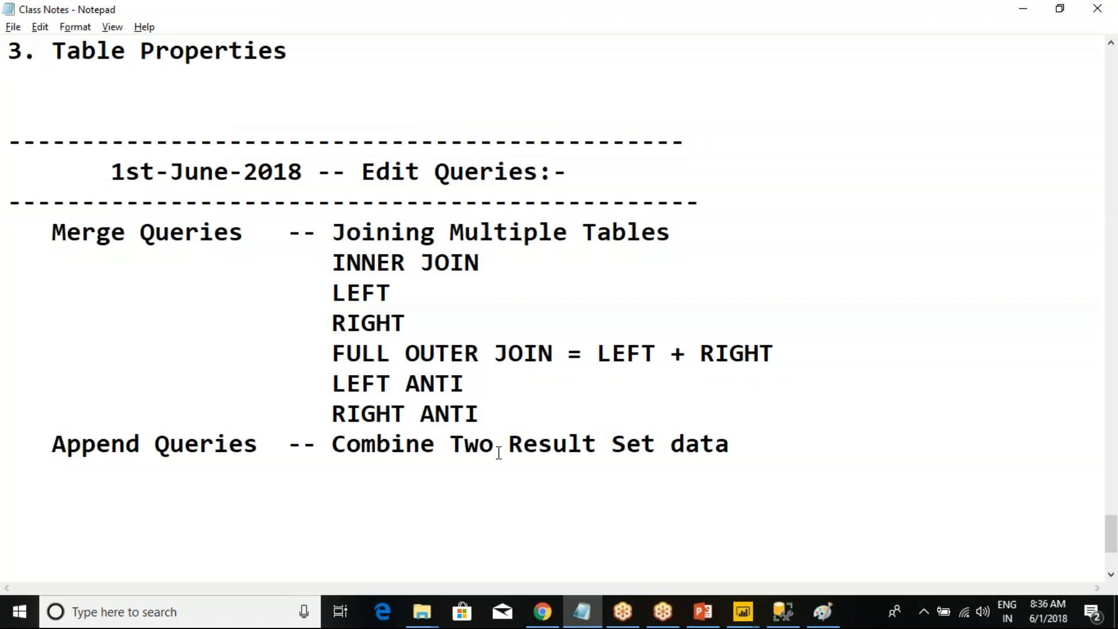
pyautogui.scroll(-2, 499, 453)
pyautogui.click(532, 327)
pyautogui.write('Discussion of ach Tables:')
pyautogui.press('Return')
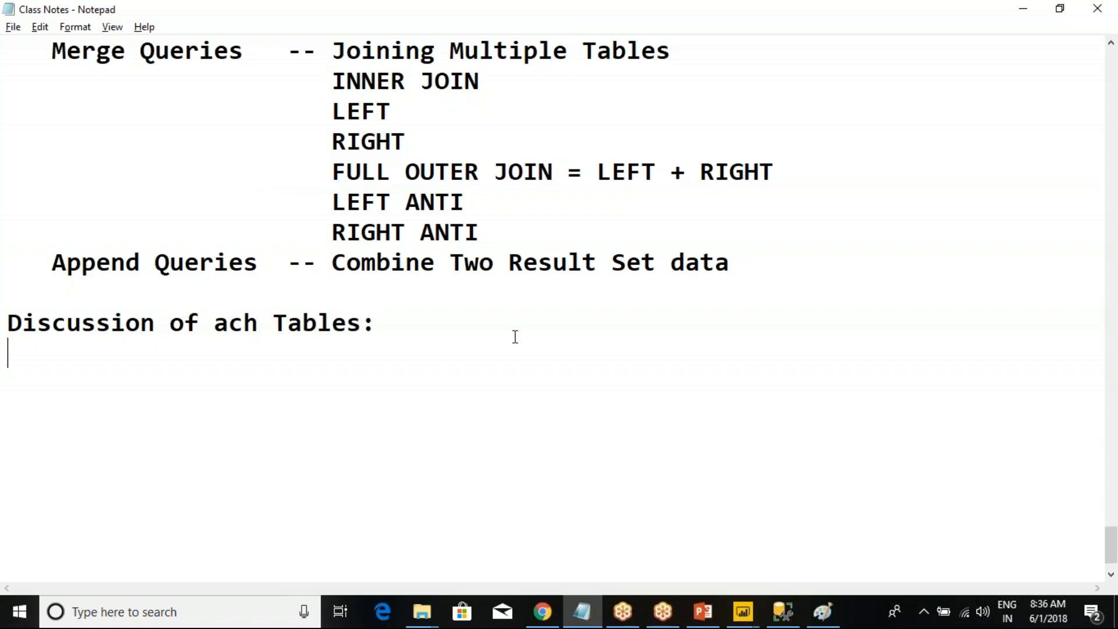
pyautogui.click(216, 325)
pyautogui.write('e')
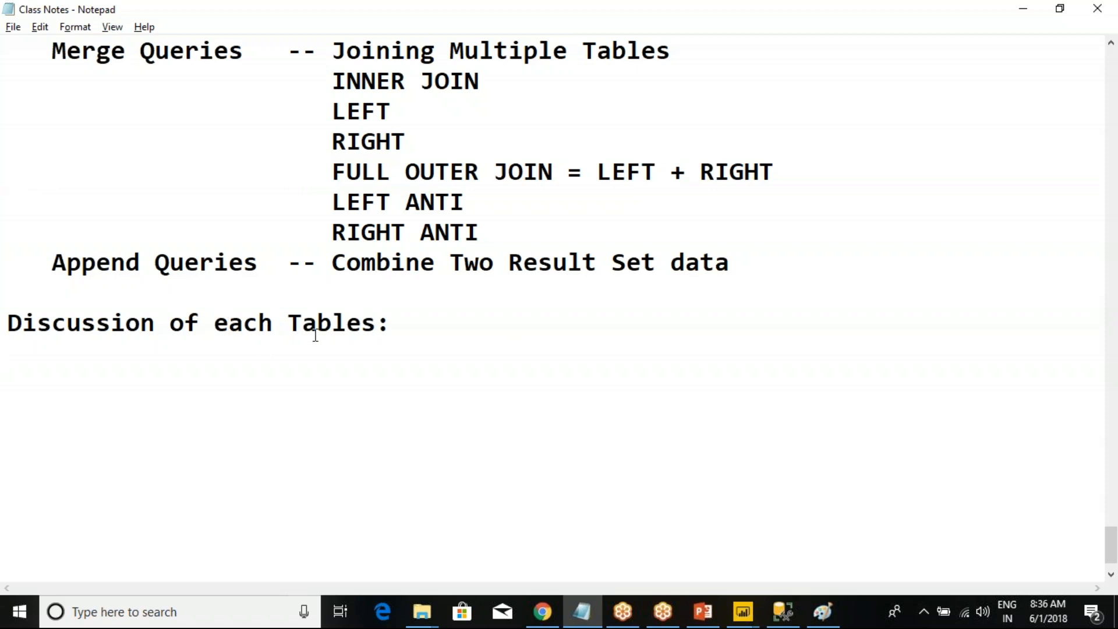
# Underline the new heading with a row of dashes slightly longer than its text.
pyautogui.press('Down')
pyautogui.write('-----------------------------------')
pyautogui.press('BackSpace')
pyautogui.press('BackSpace')
pyautogui.press('BackSpace')
pyautogui.press('BackSpace')
pyautogui.press('BackSpace')
pyautogui.press('BackSpace')
pyautogui.press('BackSpace')
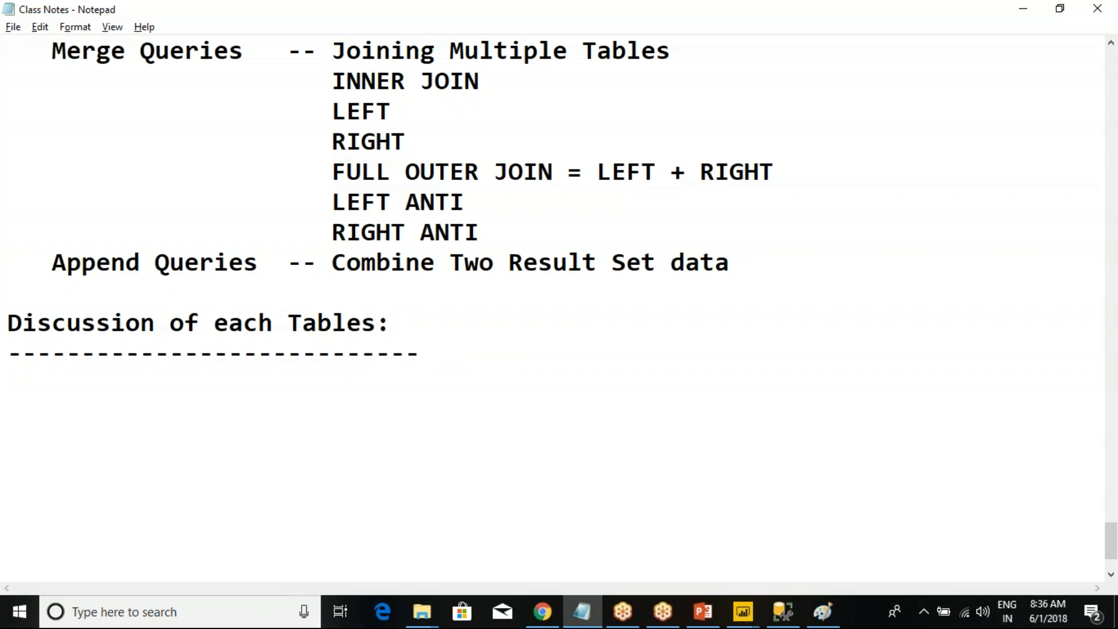
# Change the word "Tables" in the new heading to "Tabs".
pyautogui.click(346, 324)
pyautogui.press('BackSpace')
pyautogui.press('Delete')
# List "Home" and "Transform" on separate lines below the dashed underline, checking the names against the Power Query Editor.
pyautogui.click(433, 354)
pyautogui.write('HJO')
pyautogui.press('BackSpace')
pyautogui.press('BackSpace')
pyautogui.write('ome')
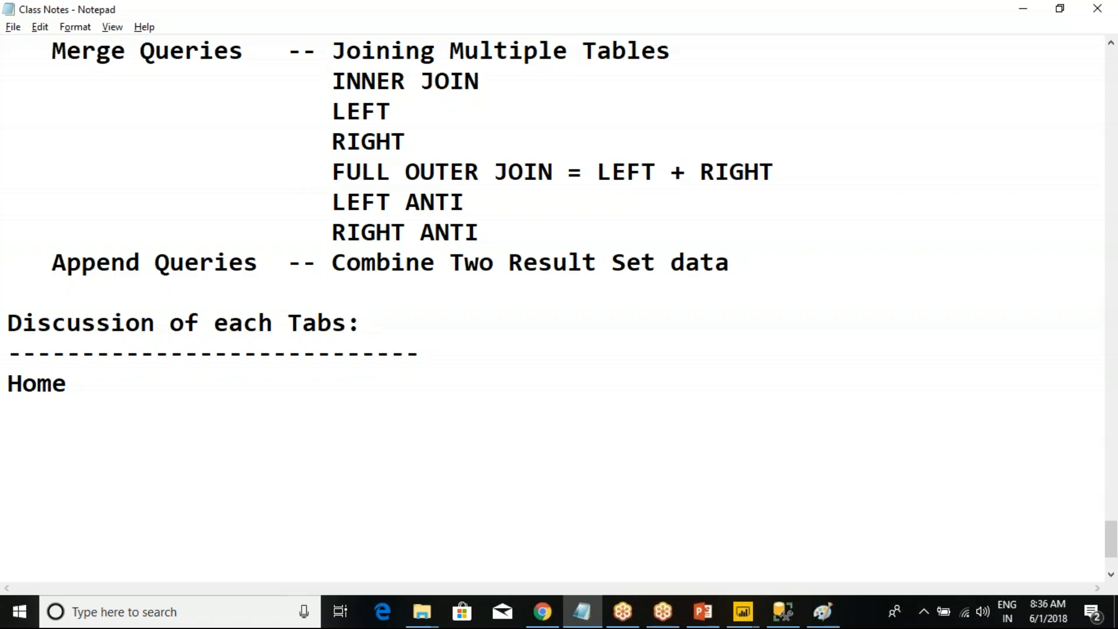
pyautogui.press('Return')
pyautogui.hotkey('alt', 'Tab')
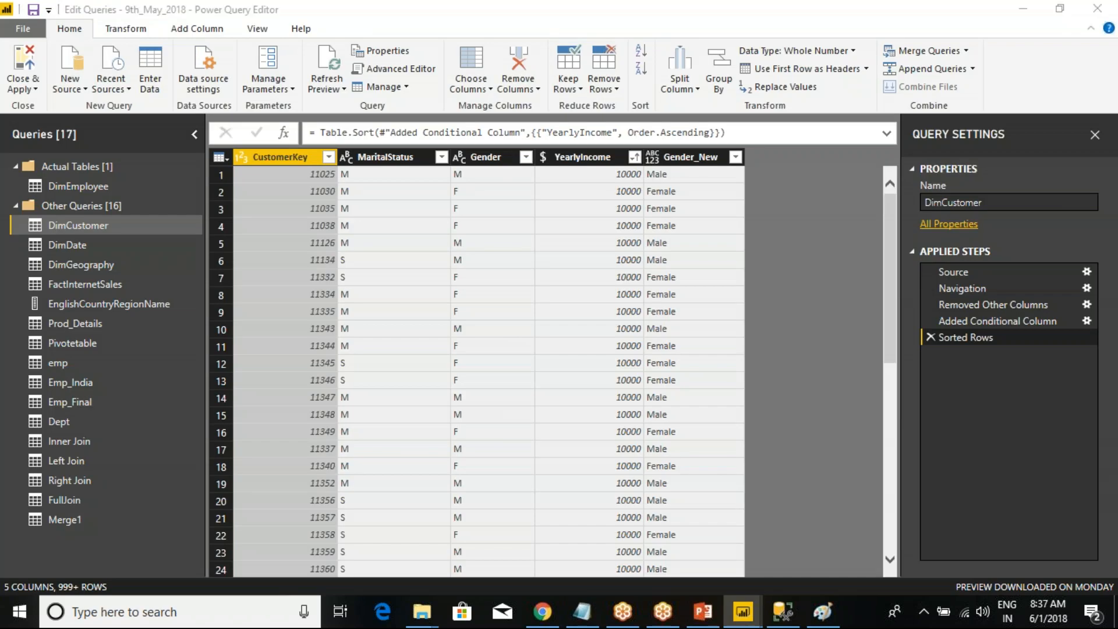
pyautogui.hotkey('alt', 'Tab')
pyautogui.write('Transform')
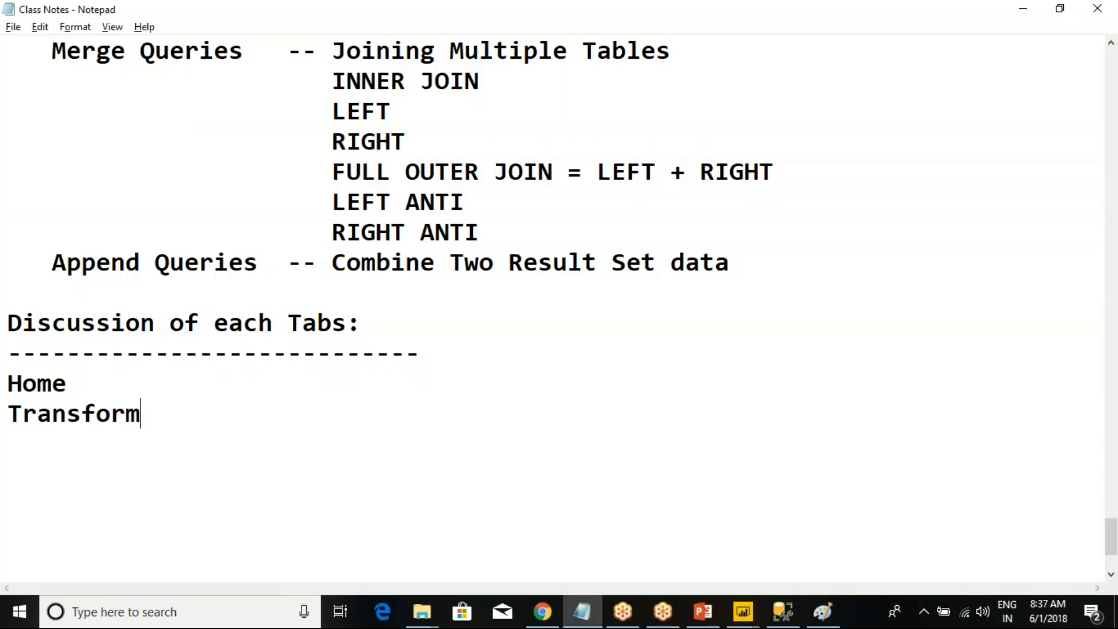
# Extend the list with the lines "add Column", "view" and "Help", and mark Help with "-- DOne".
pyautogui.press('Return')
pyautogui.hotkey('alt', 'Tab')
pyautogui.hotkey('alt', 'Tab')
pyautogui.write('add Column')
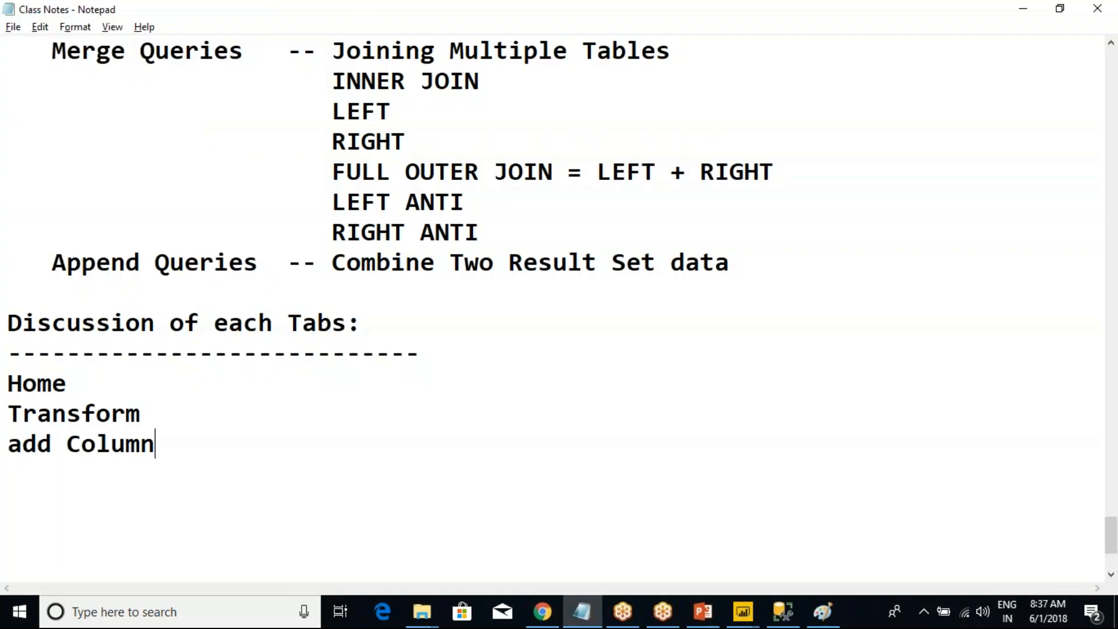
pyautogui.press('Return')
pyautogui.hotkey('alt', 'Tab')
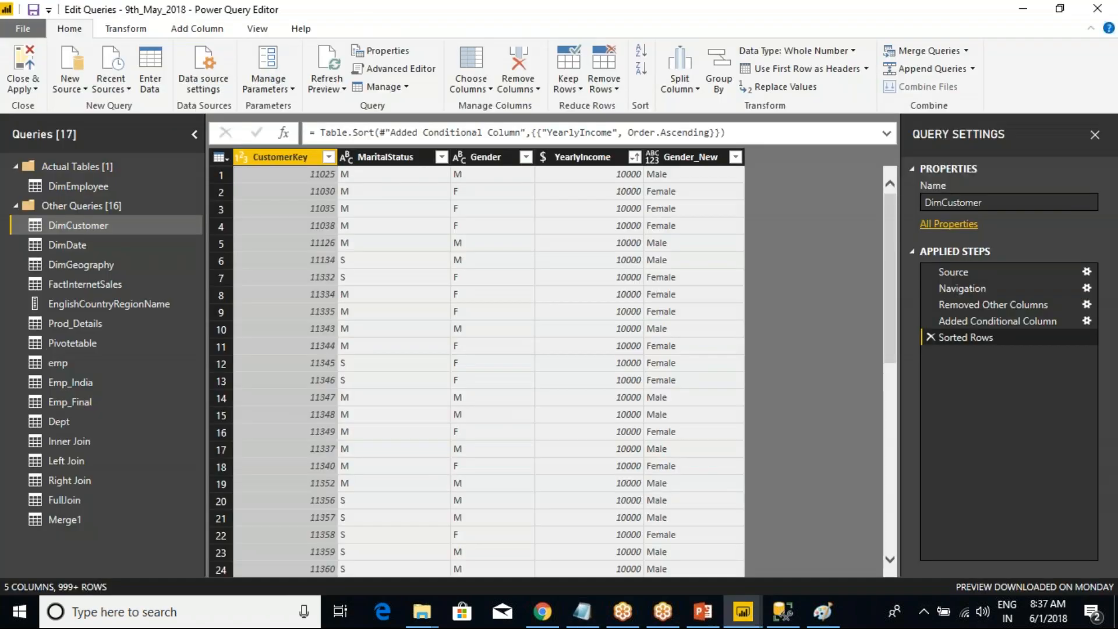
pyautogui.hotkey('alt', 'Tab')
pyautogui.write('ew ')
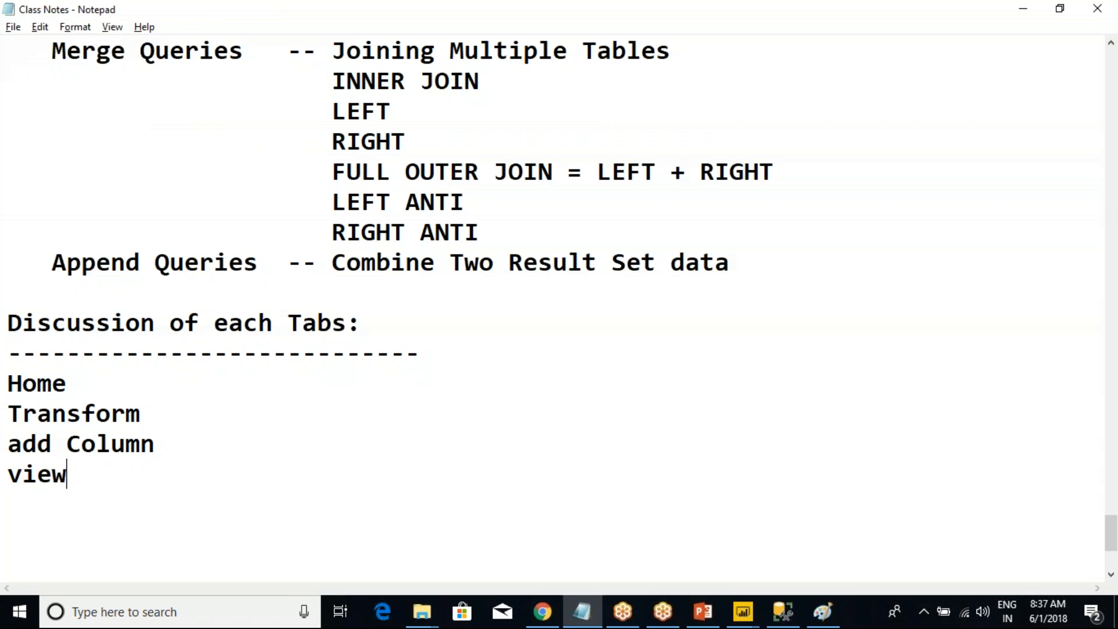
pyautogui.write('Help')
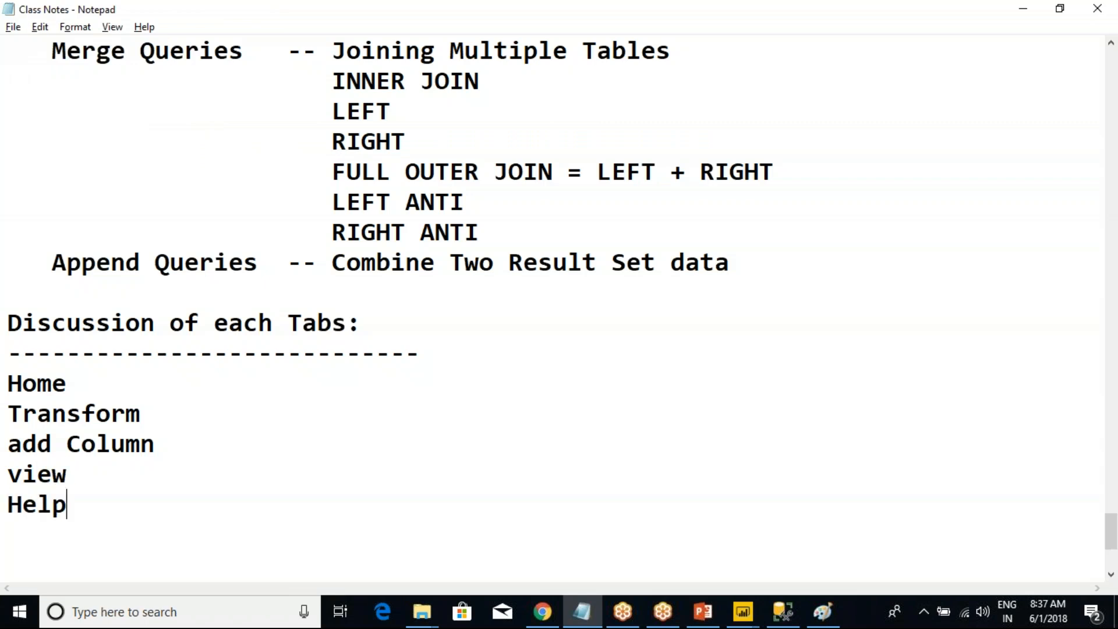
pyautogui.write('   -- DOne')
# Switch to the Power Query Editor and view its Help commands.
pyautogui.hotkey('alt', 'Tab')
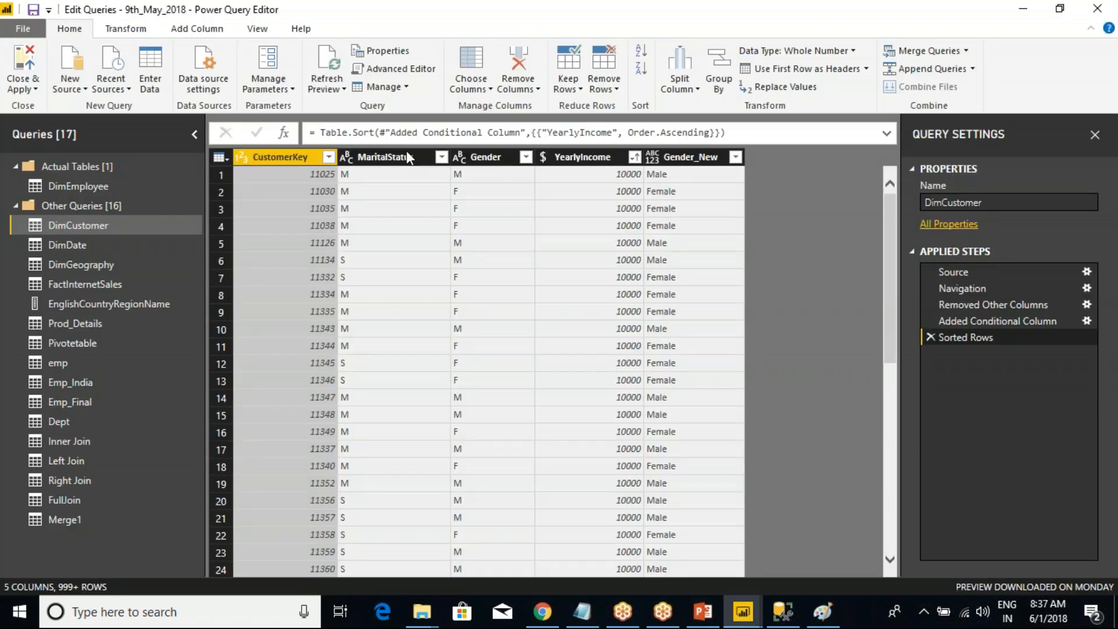
pyautogui.click(301, 29)
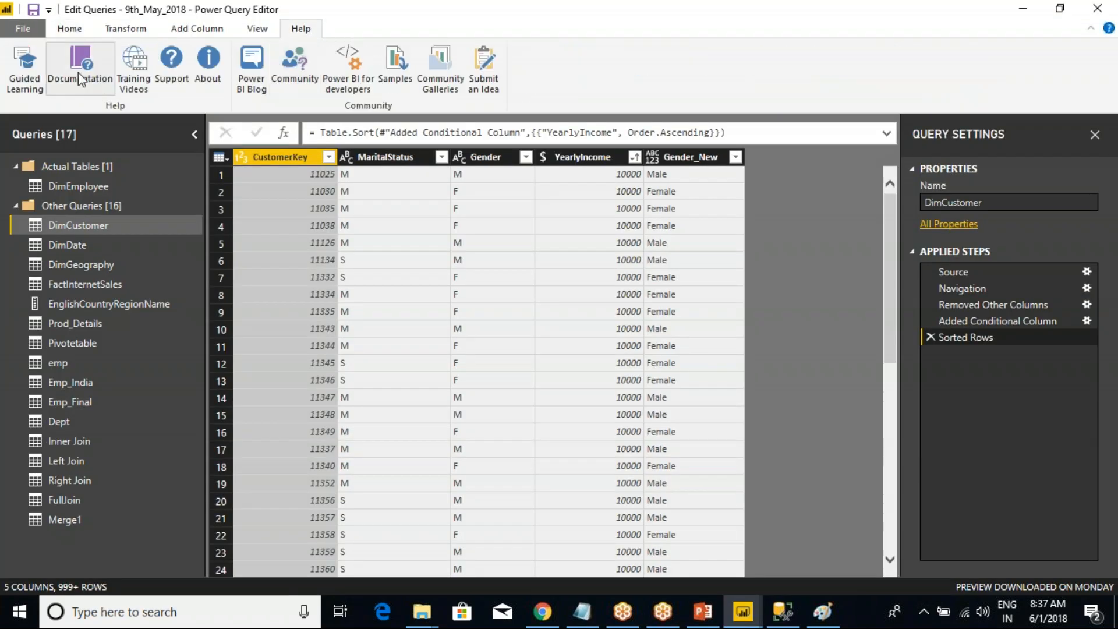
pyautogui.moveTo(737, 620)
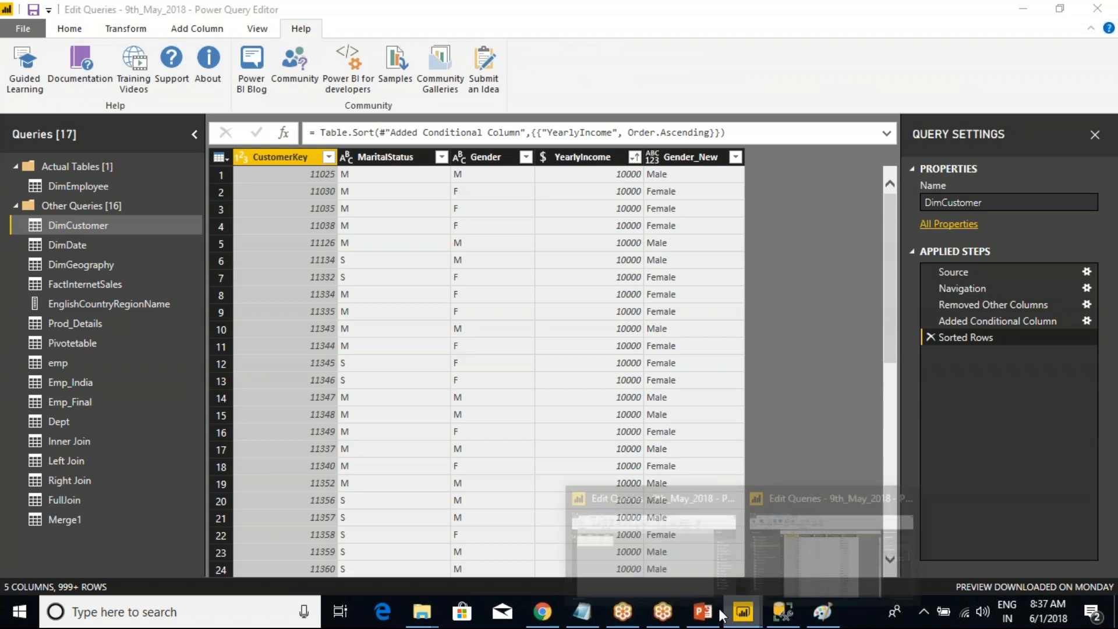
# Switch to the main Power BI Desktop window, view its Help and Home commands, and return to the Power Query Editor.
pyautogui.click(607, 561)
pyautogui.click(203, 30)
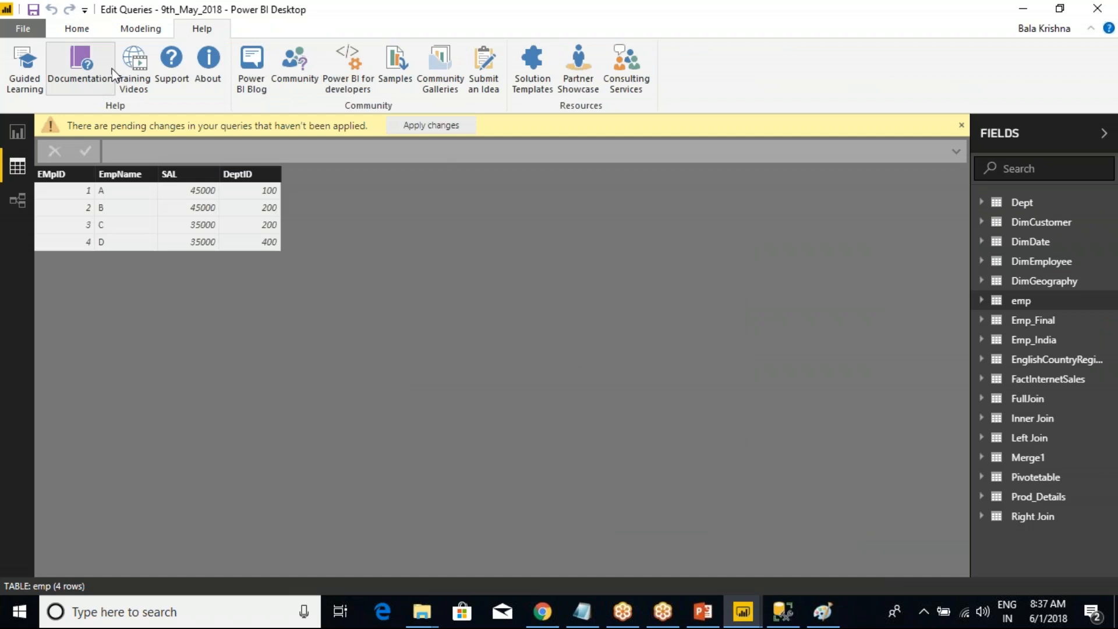
pyautogui.click(73, 35)
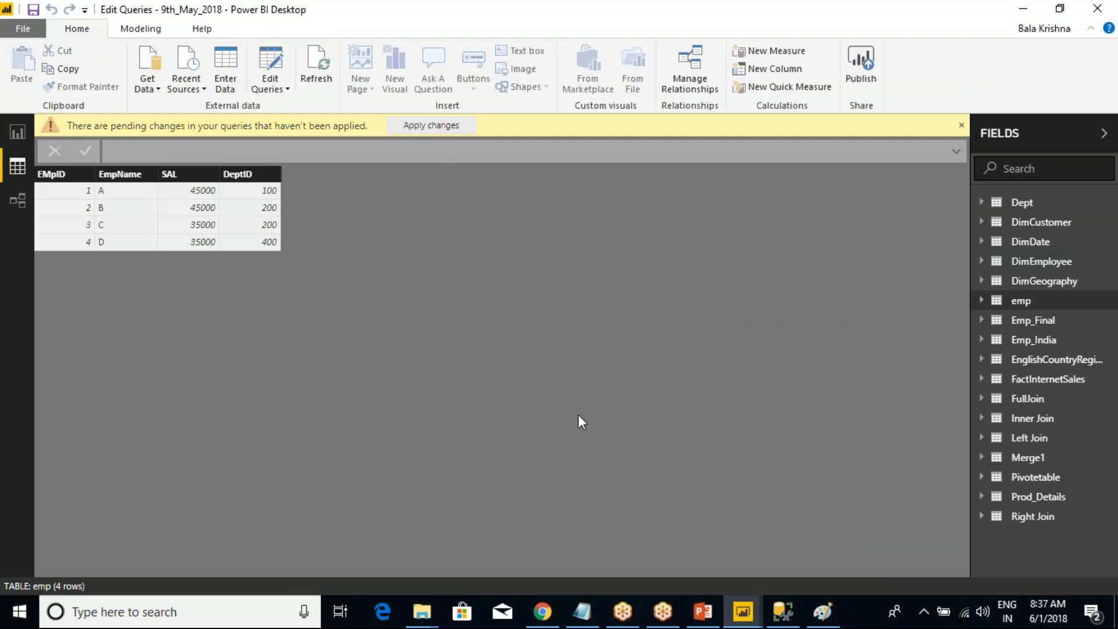
pyautogui.moveTo(749, 609)
pyautogui.click(758, 531)
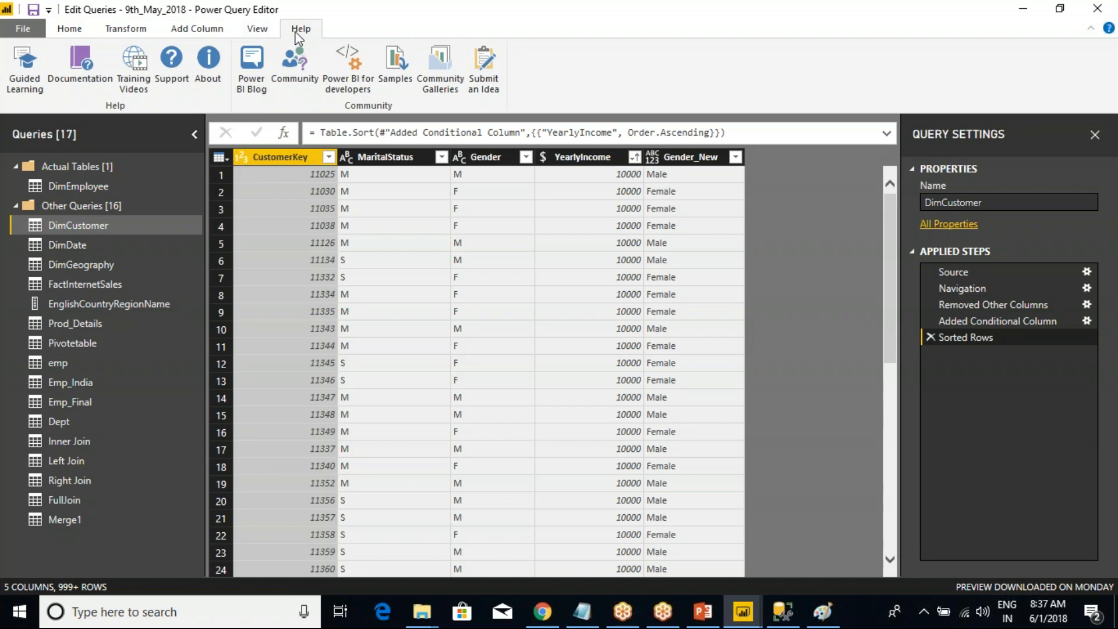
# Return to the class notes, correct "DOne" to "Done" on the Help line, and indent "-- Done" further.
pyautogui.hotkey('alt', 'Tab')
pyautogui.hotkey('alt', 'Tab', 'Tab')
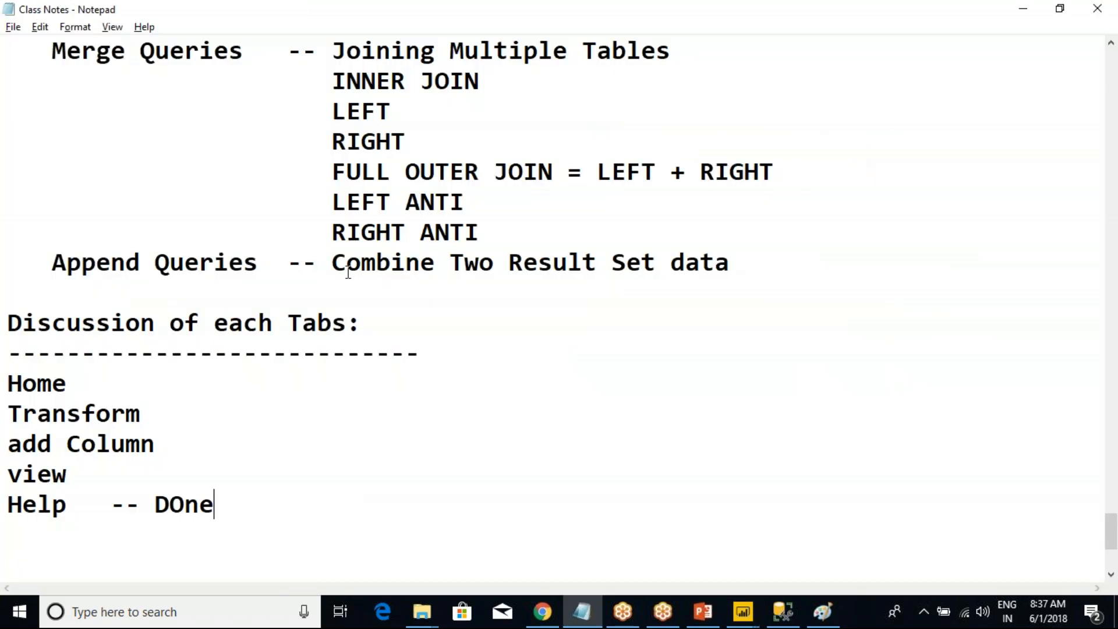
pyautogui.click(183, 503)
pyautogui.press('BackSpace')
pyautogui.write('o')
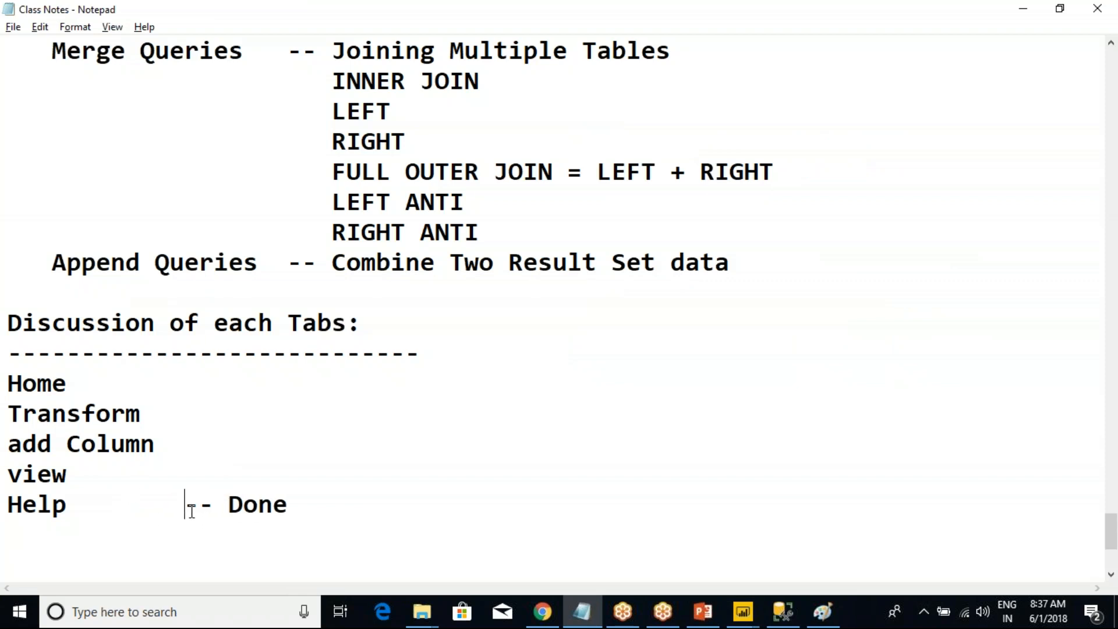
# Add an aligned "--" after the view, add Column, Transform and Home lines.
pyautogui.press('Up')
pyautogui.write('--')
pyautogui.click(194, 445)
pyautogui.write('--')
pyautogui.click(187, 410)
pyautogui.write('--')
pyautogui.click(184, 379)
pyautogui.write('--')
# Switch to the Power Query Editor and demonstrate hiding and reopening the Query Settings pane, leaving it hidden.
pyautogui.hotkey('alt', 'Tab')
pyautogui.hotkey('alt', 'Tab')
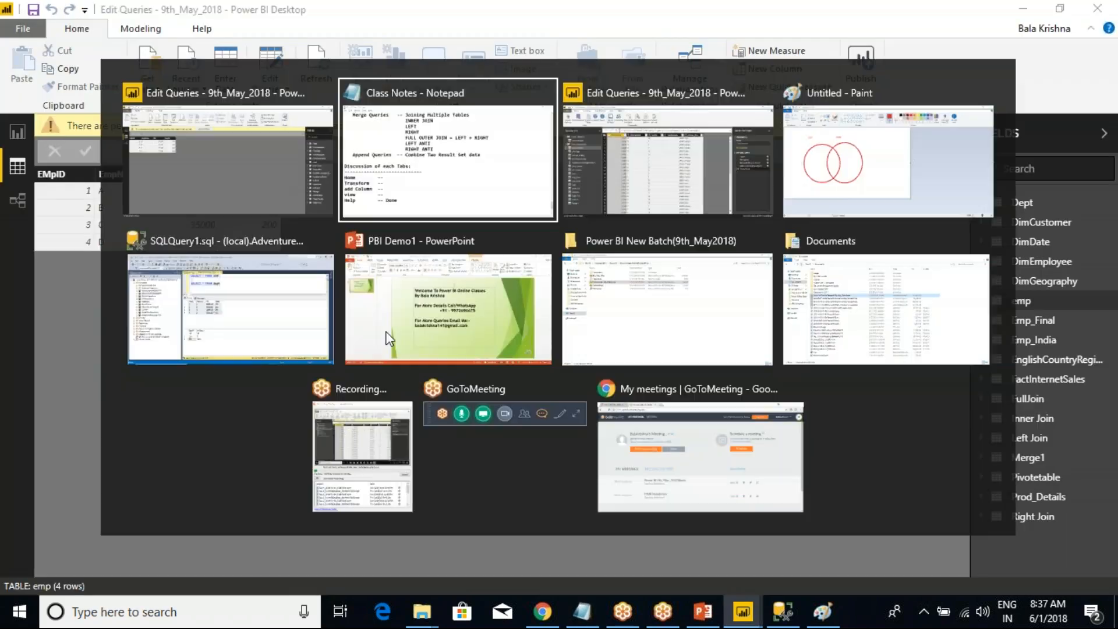
pyautogui.hotkey('alt', 'Tab')
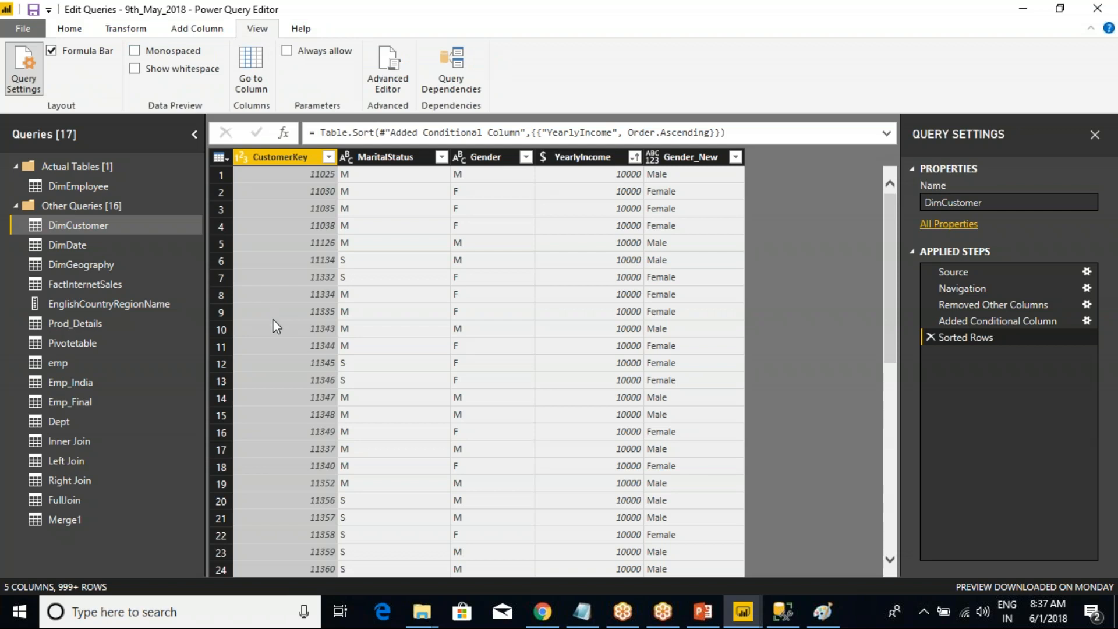
pyautogui.click(1097, 135)
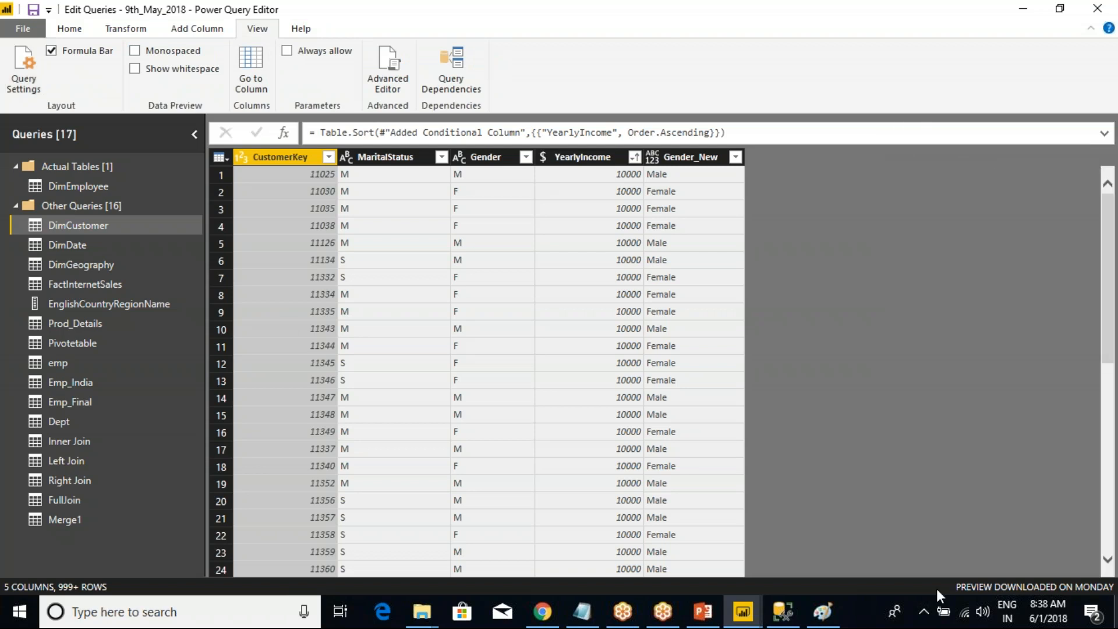
pyautogui.click(26, 75)
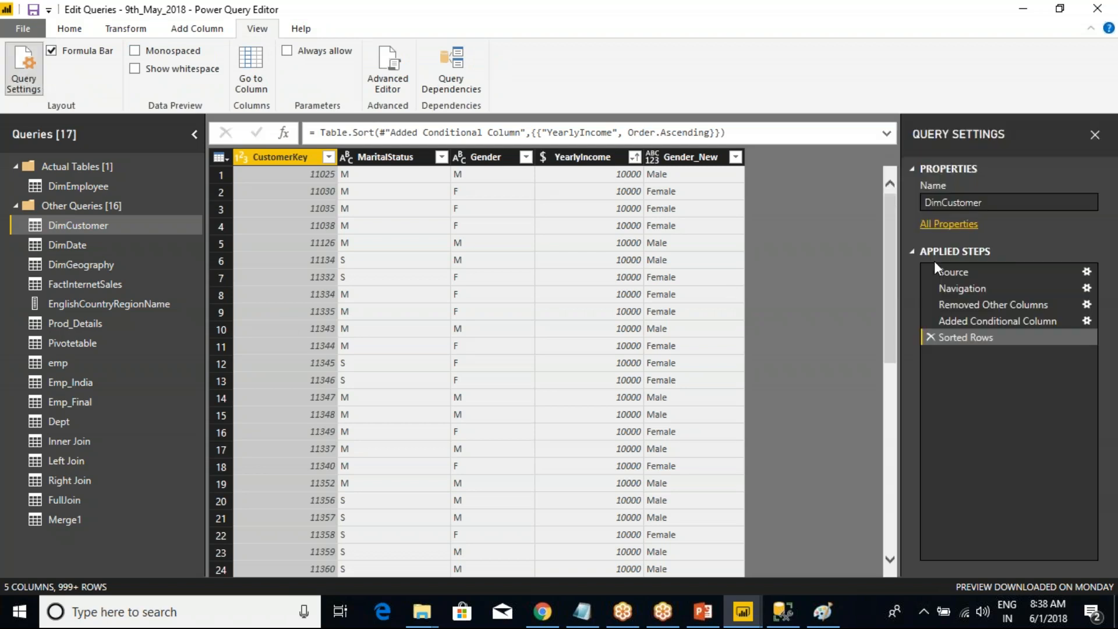
pyautogui.click(1095, 135)
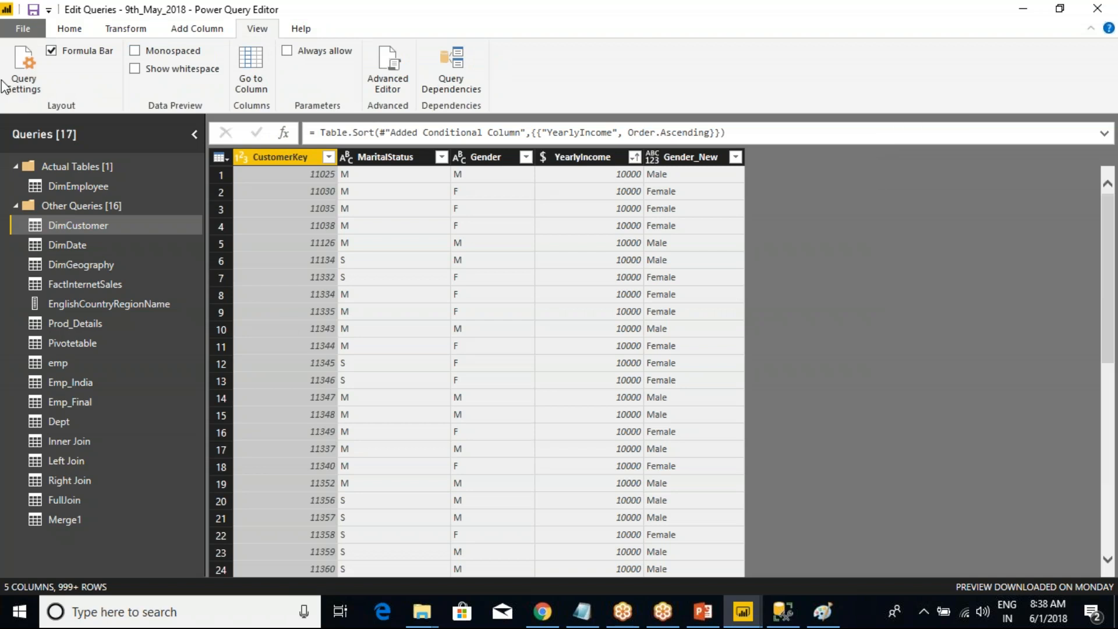
pyautogui.click(23, 64)
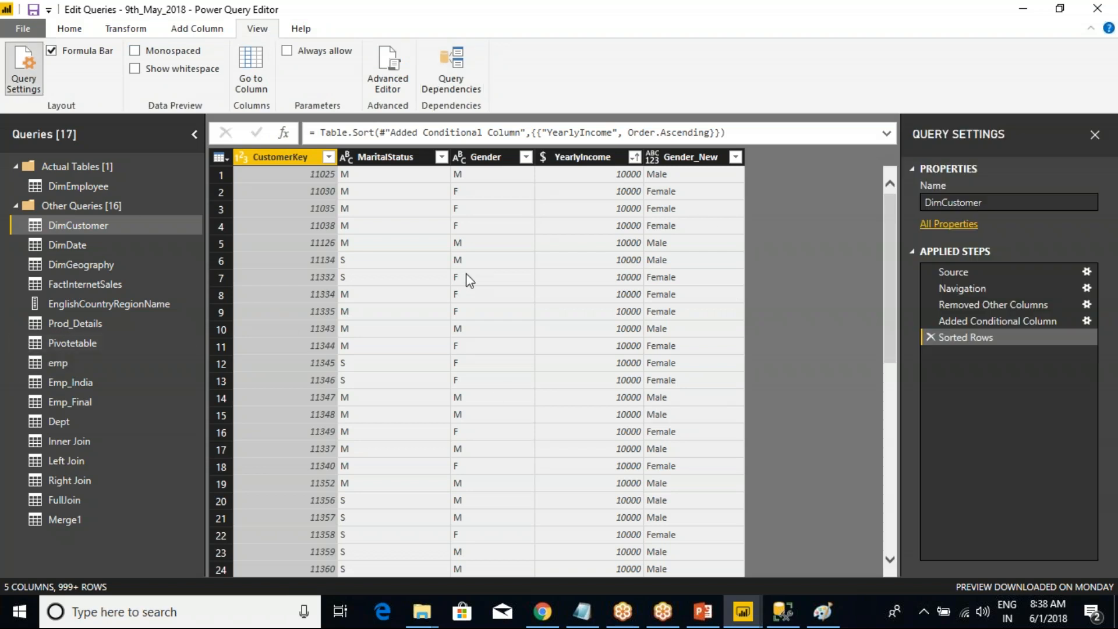
pyautogui.click(1095, 135)
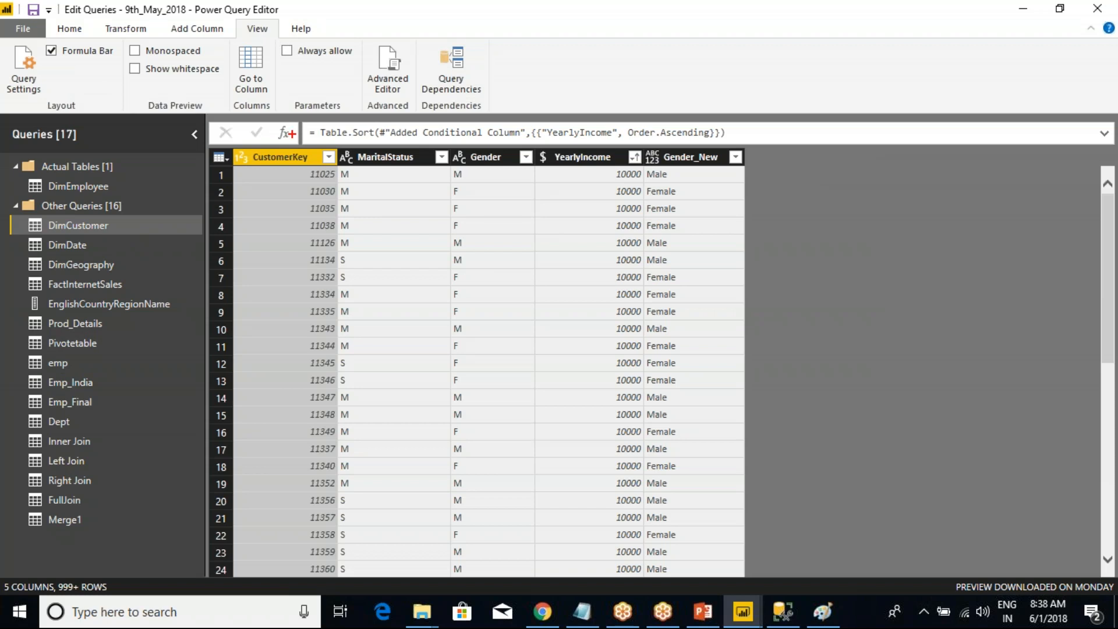
# Examine the formulas of the DimCustomer, EnglishCountryRegionName and Emp_India queries, outlining each one in red.
pyautogui.moveTo(289, 118); pyautogui.dragTo(754, 150)
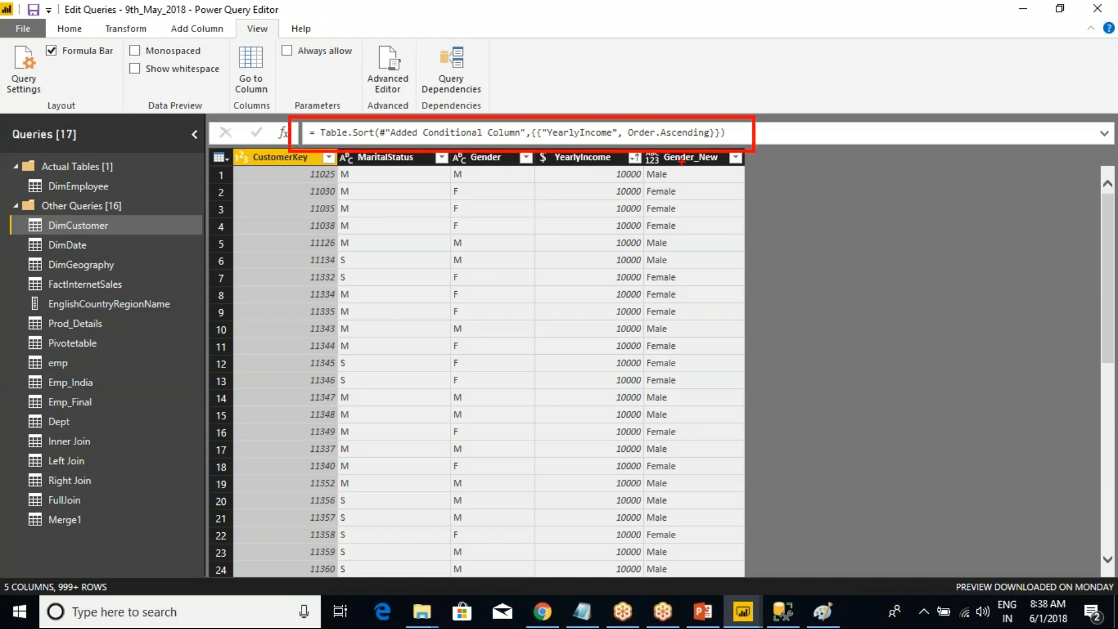
pyautogui.press('Escape')
pyautogui.click(65, 304)
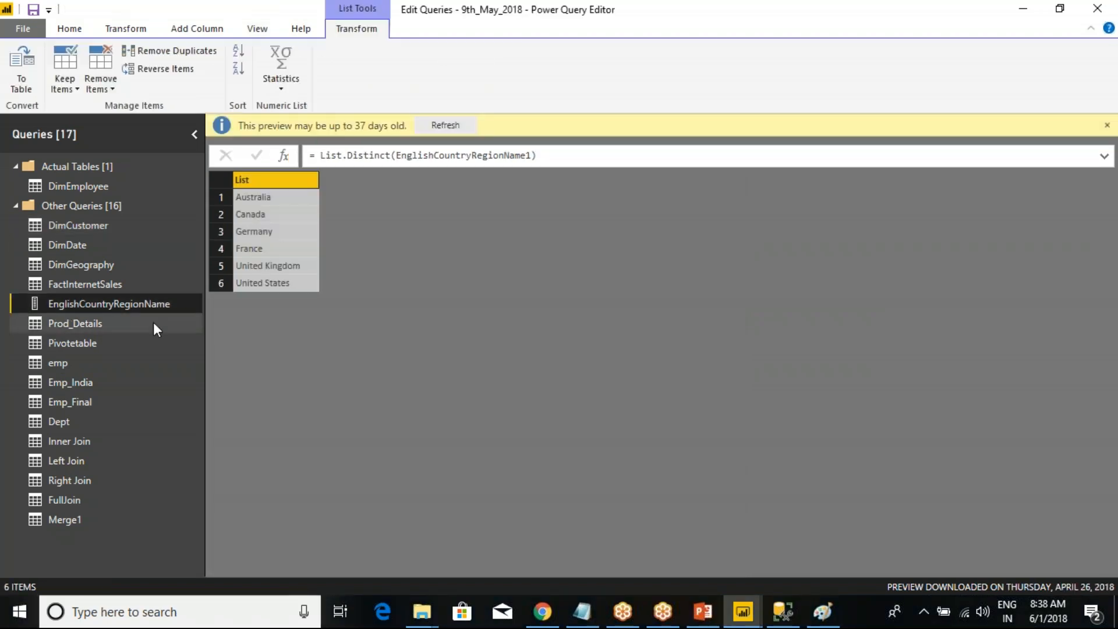
pyautogui.moveTo(303, 146)
pyautogui.mouseDown()
pyautogui.moveTo(349, 163)
pyautogui.moveTo(542, 167)
pyautogui.mouseUp()
pyautogui.press('Escape')
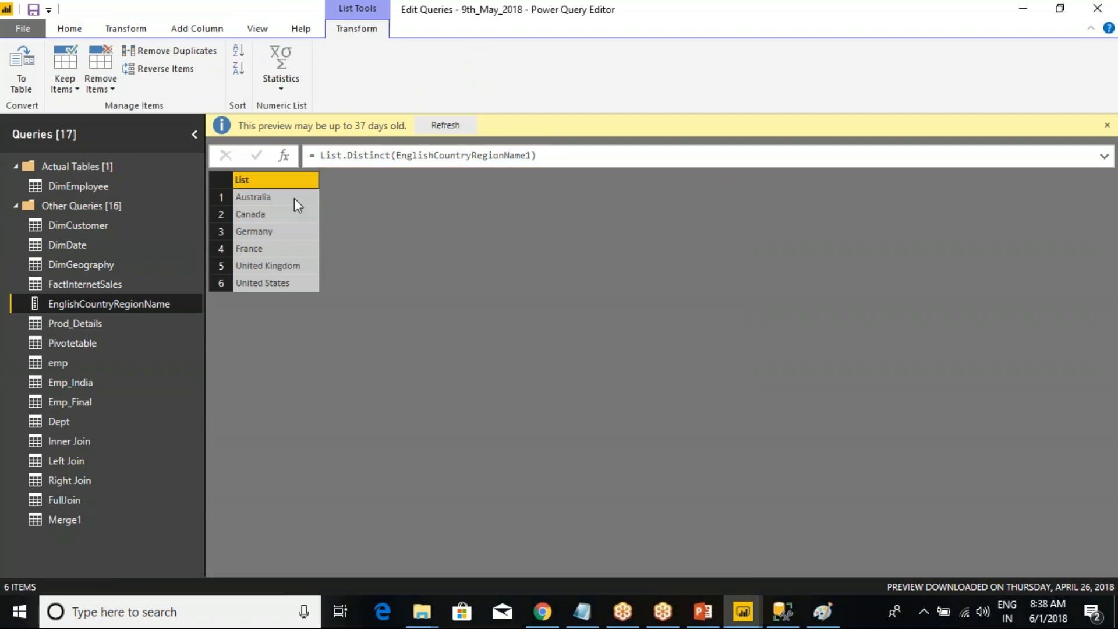
pyautogui.click(81, 382)
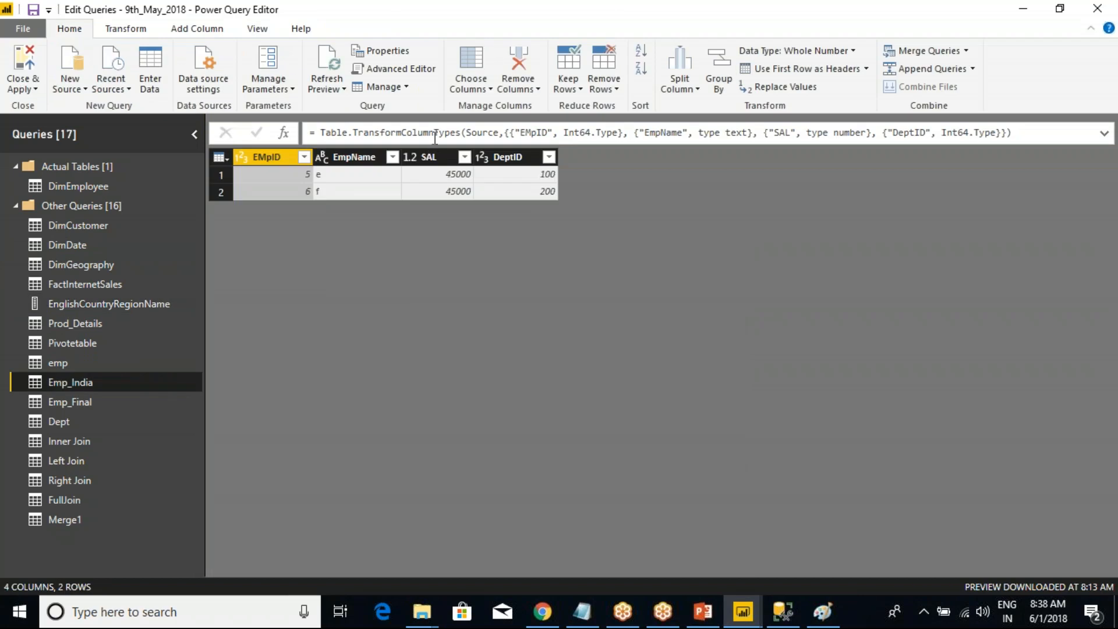
pyautogui.hotkey('ctrl', '2')
pyautogui.moveTo(298, 118)
pyautogui.mouseDown()
pyautogui.moveTo(812, 182)
pyautogui.moveTo(1000, 163)
pyautogui.mouseUp()
pyautogui.press('Escape')
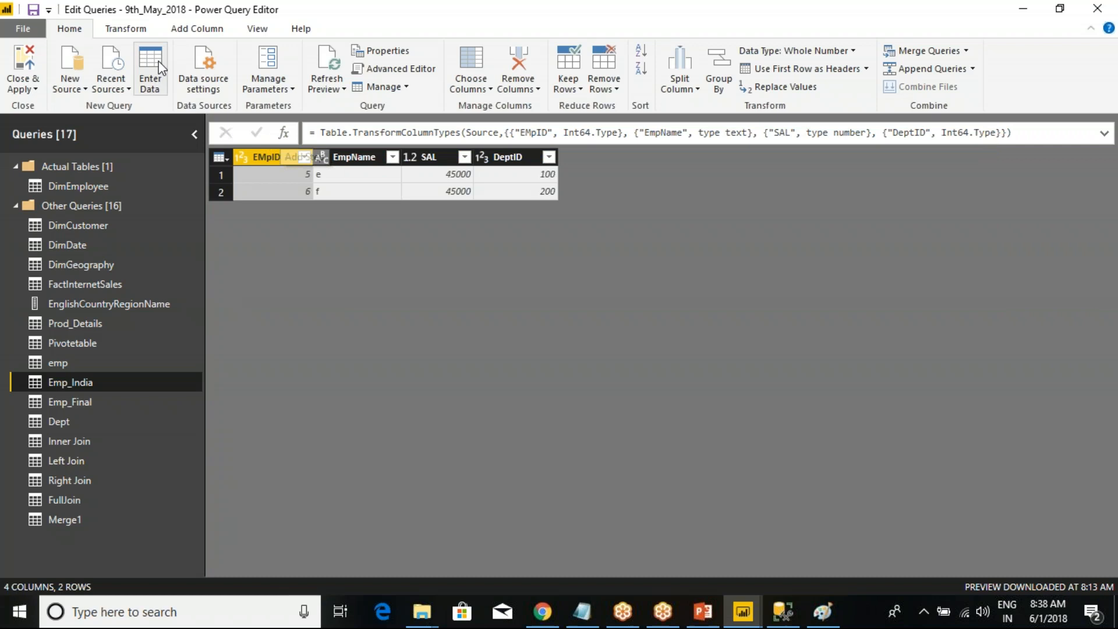
# Hide and show the formula bar twice for the Emp_India query.
pyautogui.click(257, 28)
pyautogui.click(52, 51)
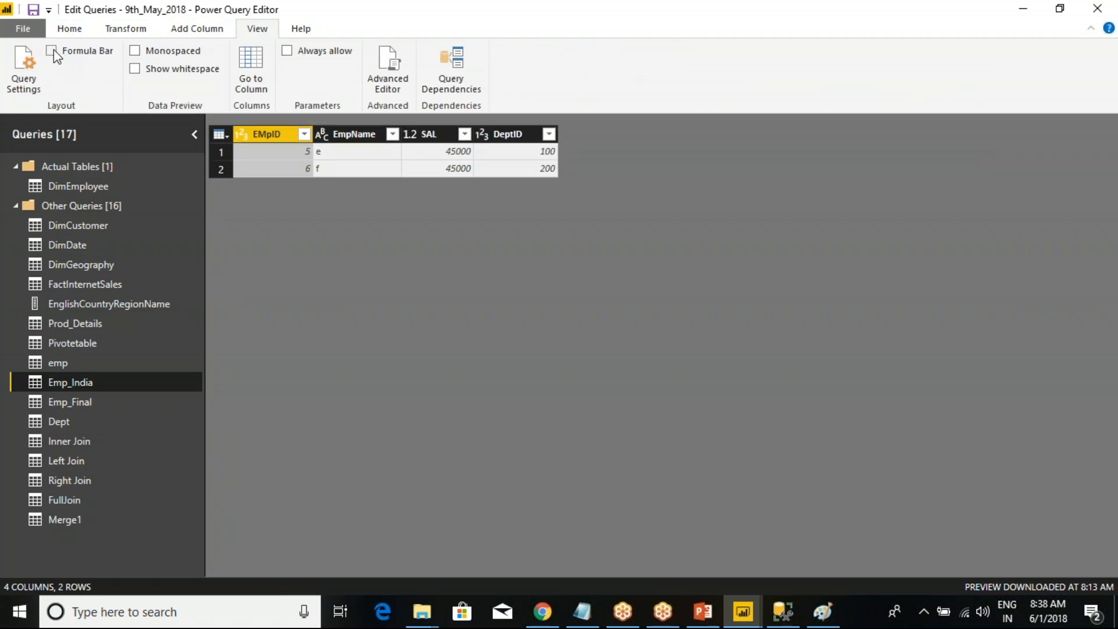
pyautogui.click(53, 51)
pyautogui.click(52, 52)
pyautogui.click(53, 51)
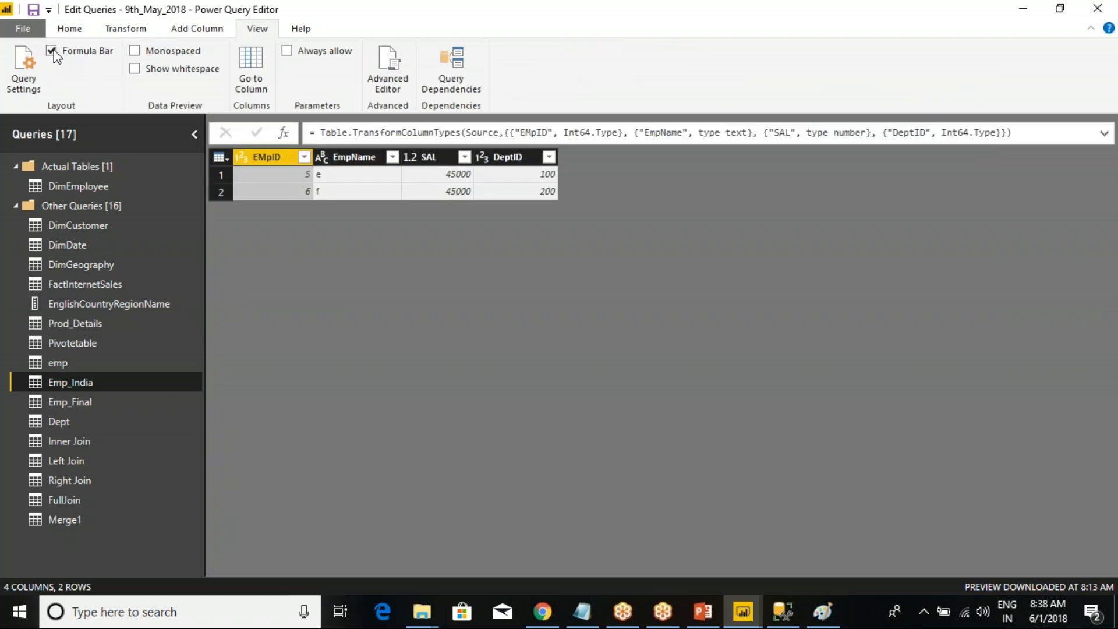
# Open the DimDate query and demonstrate the Monospaced and Show whitespace preview options, switching both on and off again.
pyautogui.click(74, 247)
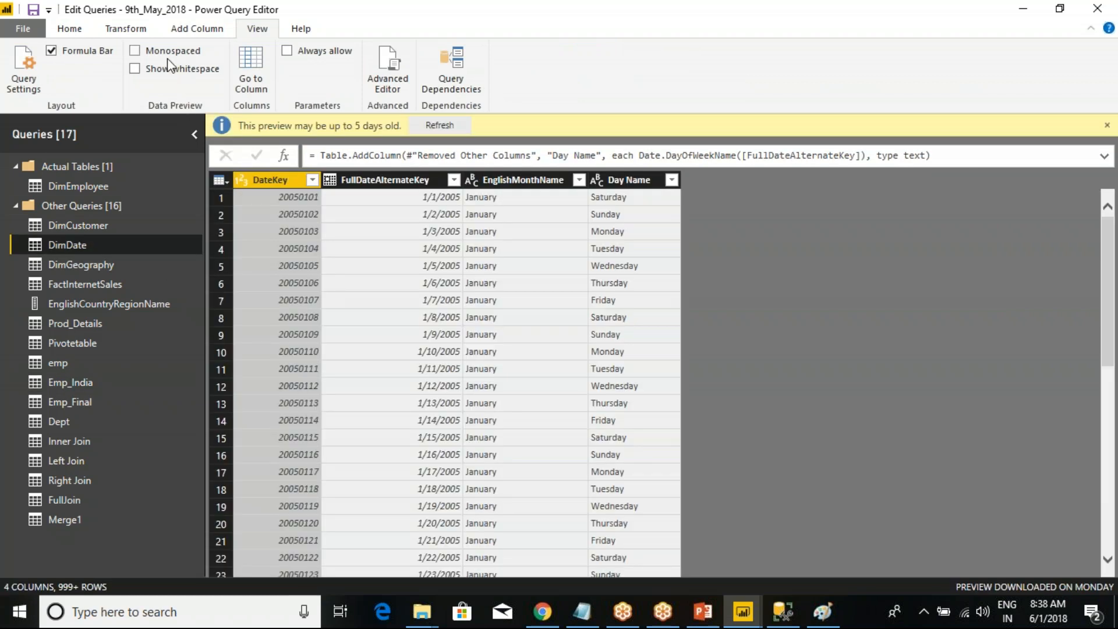
pyautogui.click(136, 53)
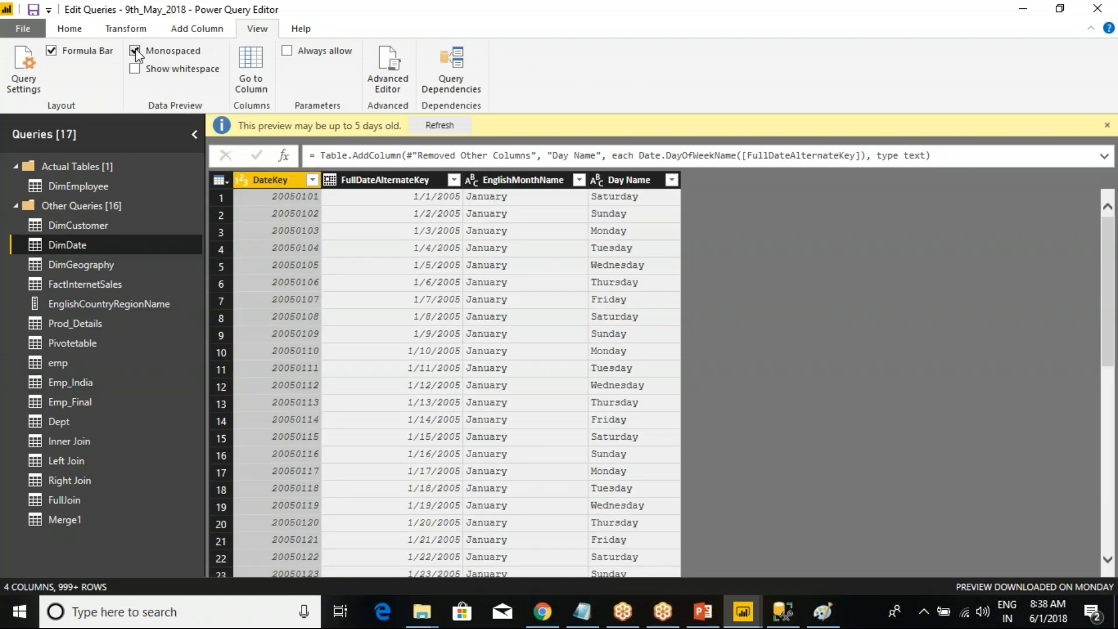
pyautogui.click(136, 53)
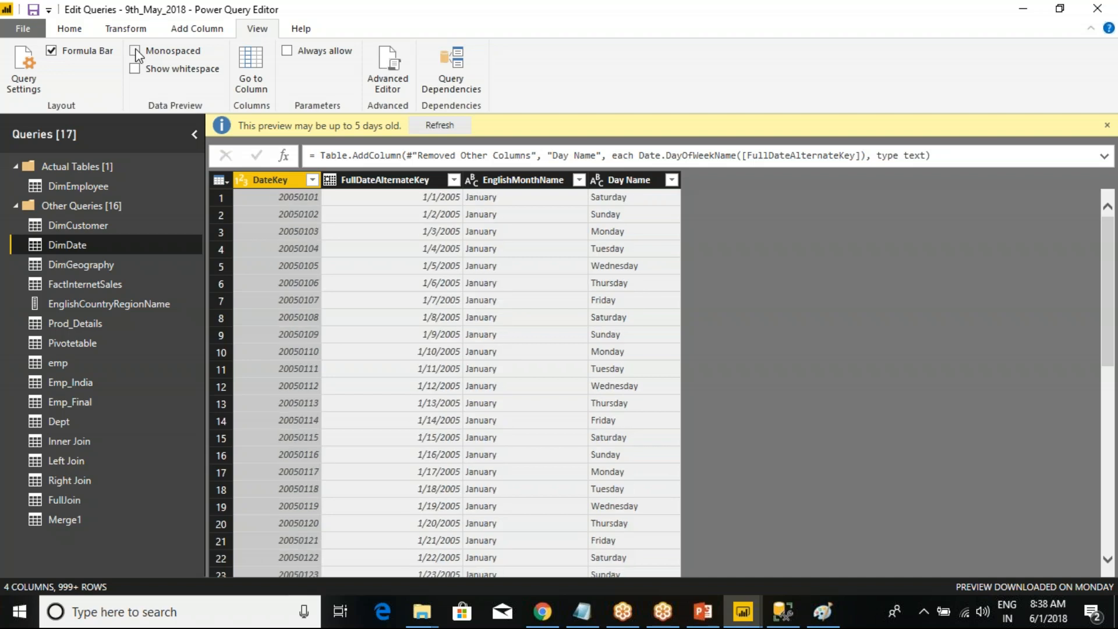
pyautogui.moveTo(233, 174)
pyautogui.mouseDown()
pyautogui.moveTo(649, 479)
pyautogui.moveTo(689, 533)
pyautogui.mouseUp()
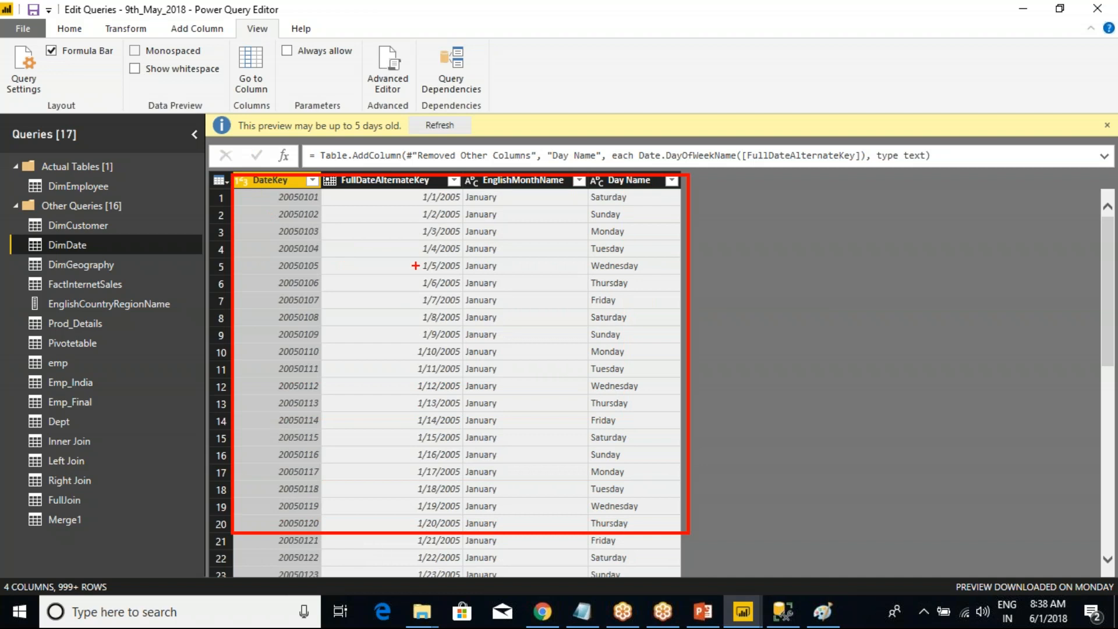
pyautogui.press('Escape')
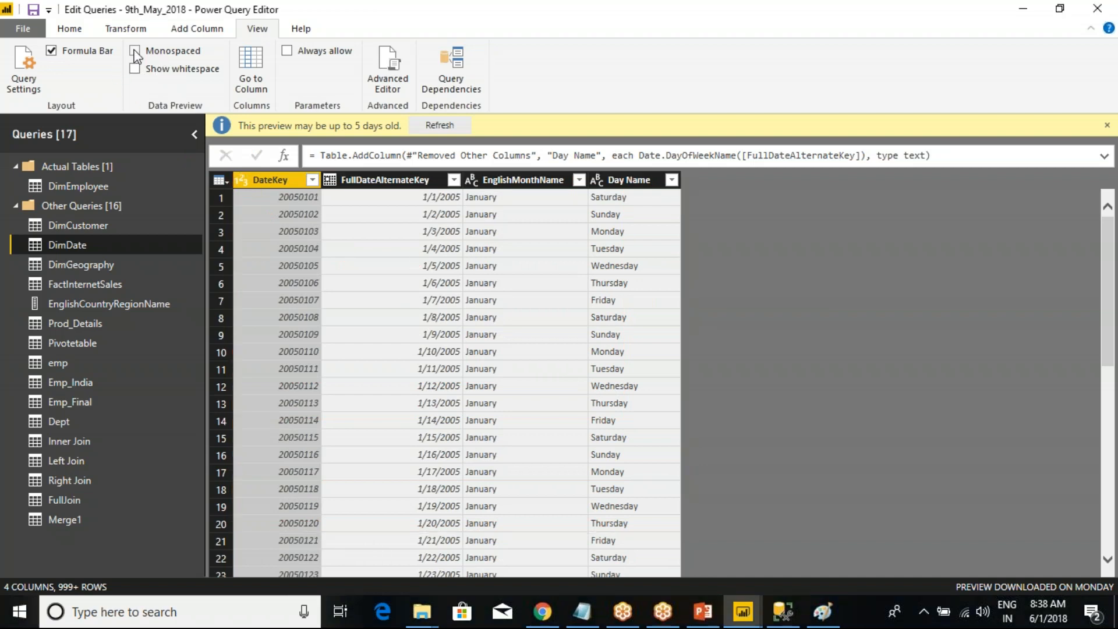
pyautogui.click(135, 53)
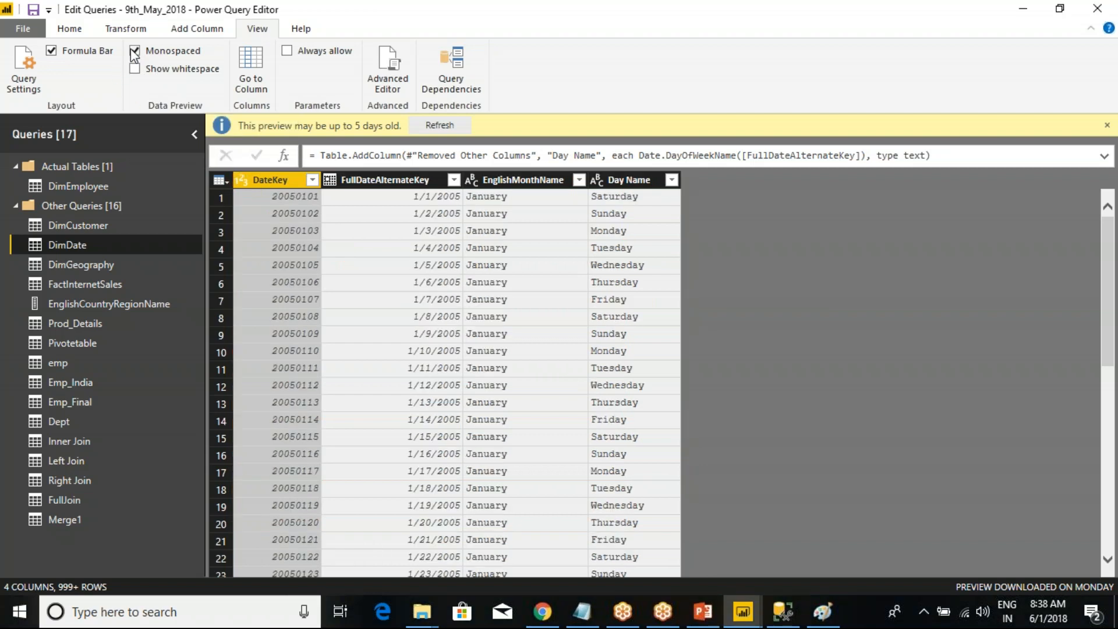
pyautogui.click(134, 52)
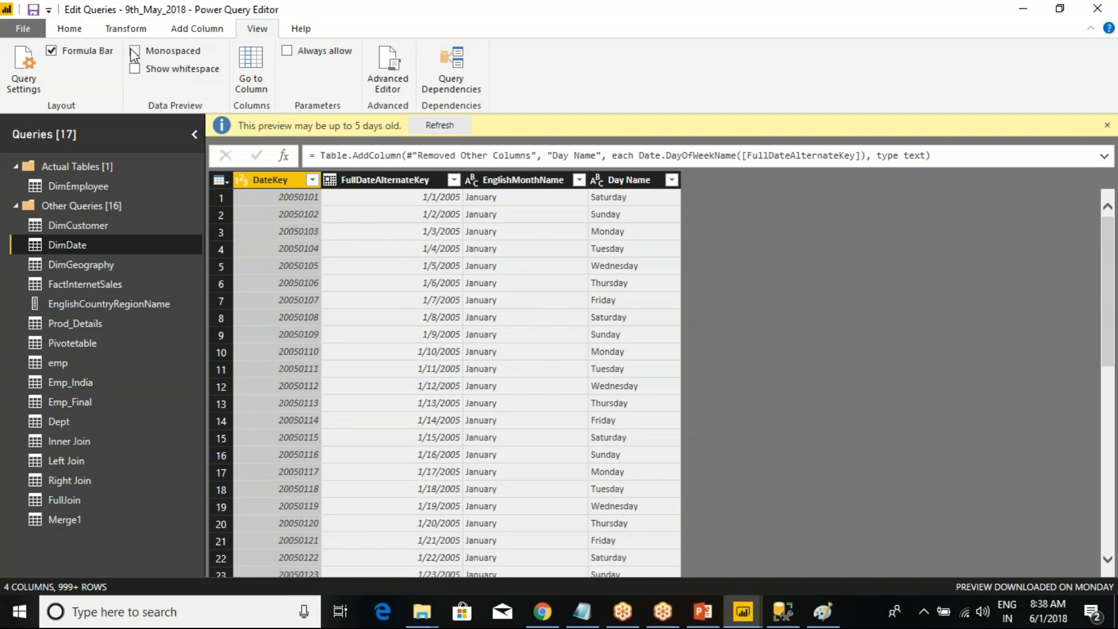
pyautogui.click(135, 53)
pyautogui.click(134, 52)
pyautogui.click(134, 52)
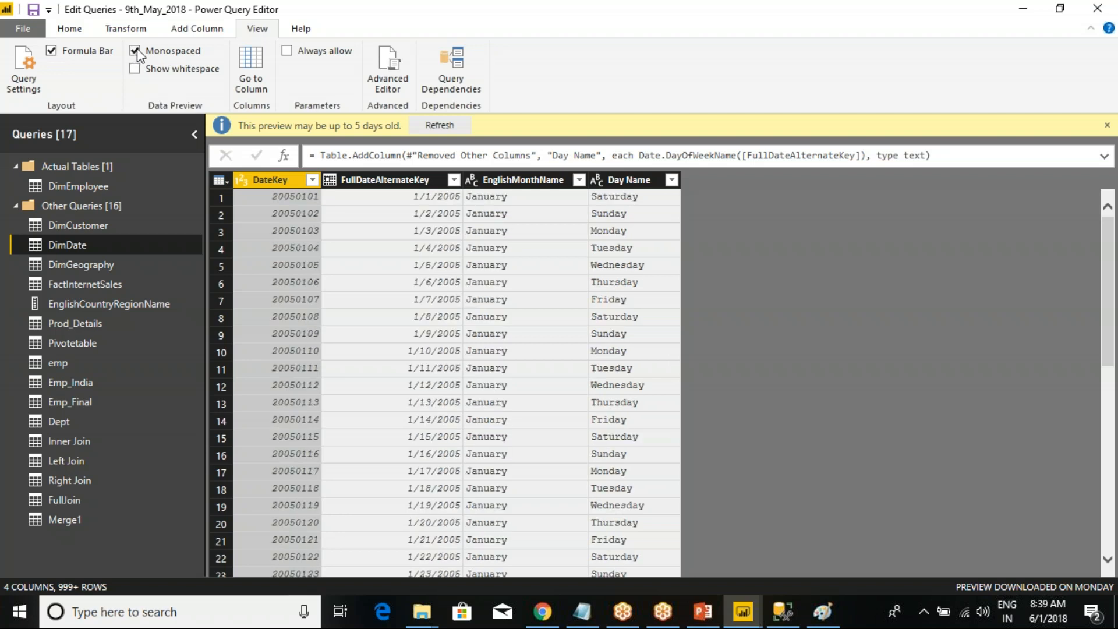
pyautogui.click(136, 52)
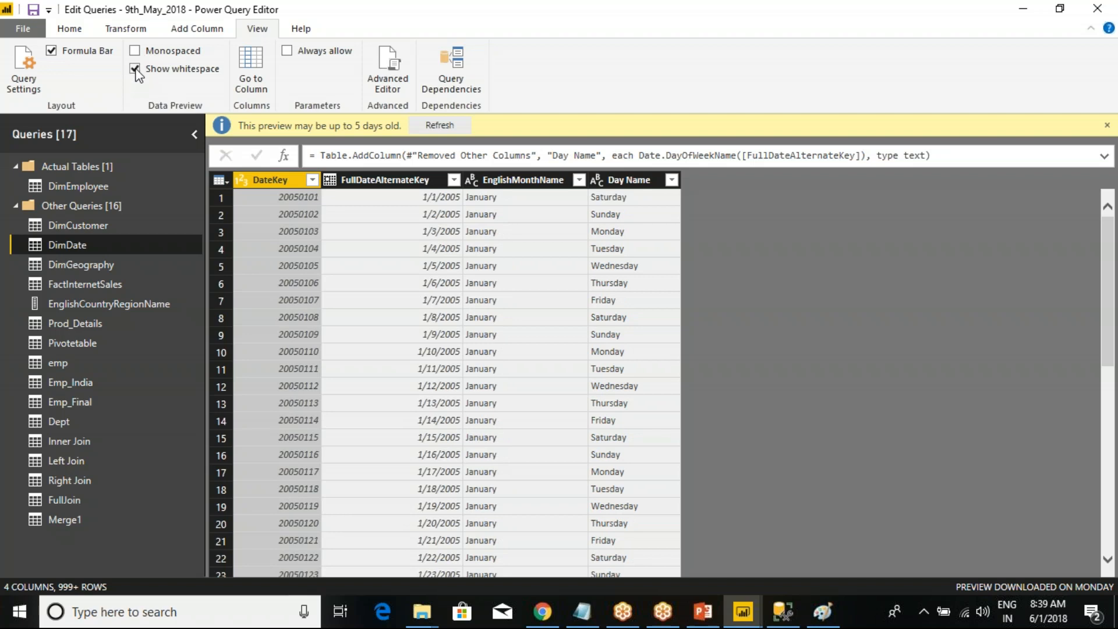
pyautogui.click(135, 70)
# Select the DateKey column and jump to the Day Name column with Go to Column.
pyautogui.click(651, 185)
pyautogui.click(273, 180)
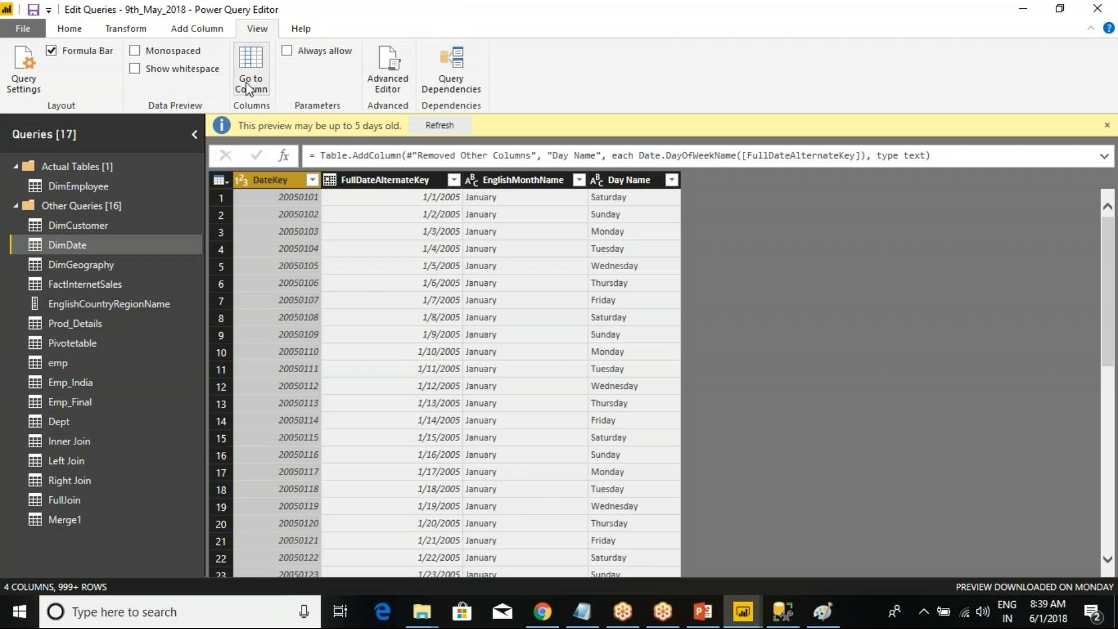
pyautogui.click(251, 79)
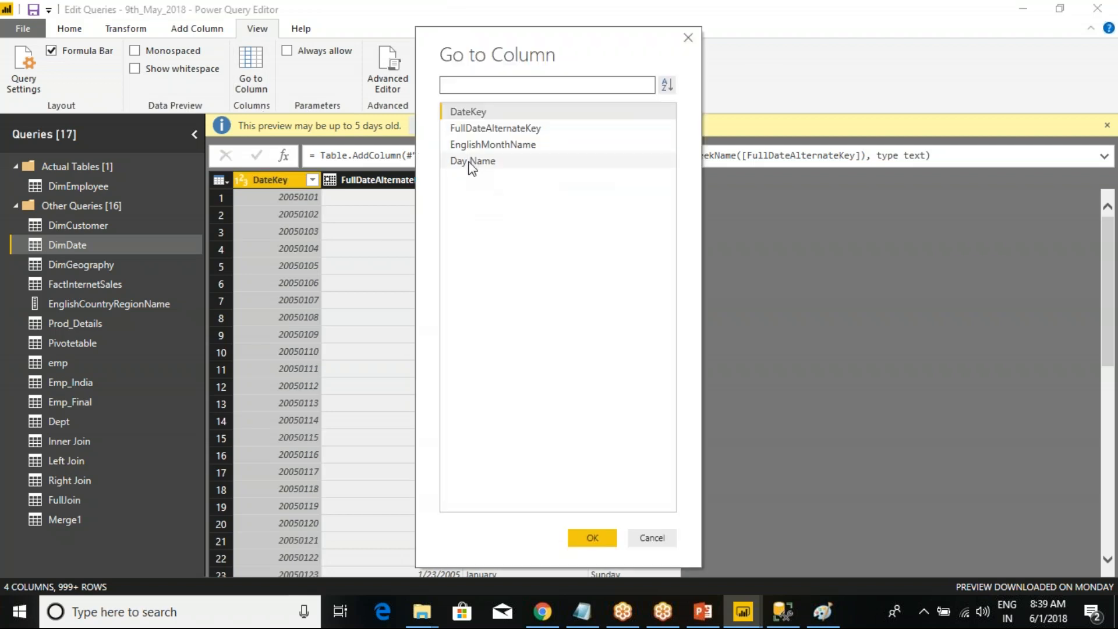
pyautogui.click(472, 166)
pyautogui.click(592, 536)
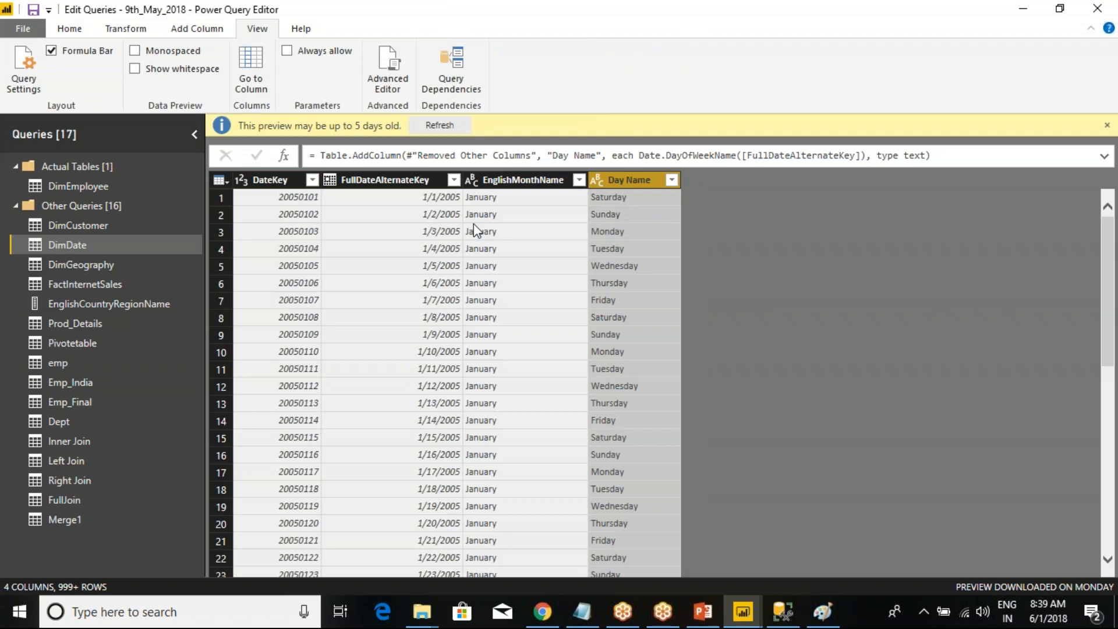
# Open the FactInternetSales query and jump to its ShipDate column with Go to Column, filtering the list by "Ship".
pyautogui.click(79, 285)
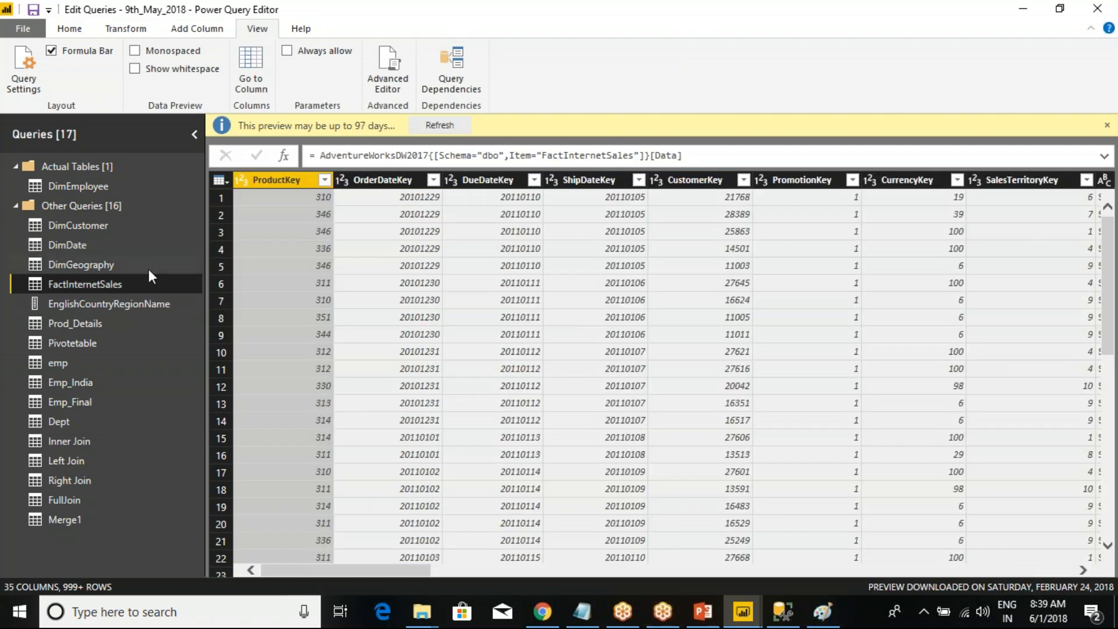
pyautogui.click(89, 263)
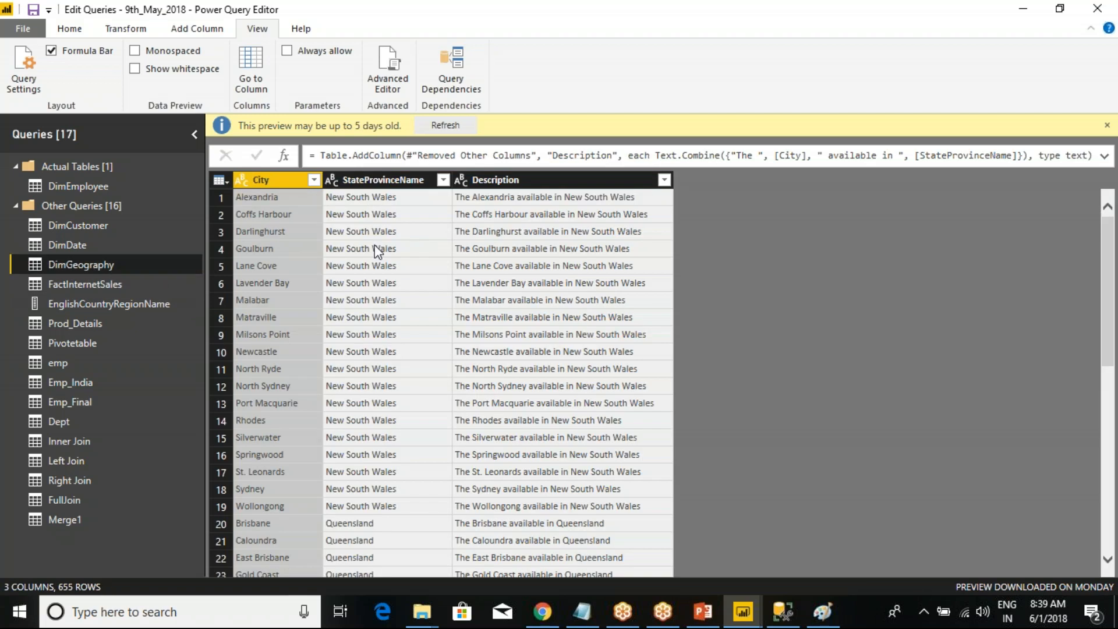
pyautogui.click(86, 283)
pyautogui.moveTo(401, 565); pyautogui.dragTo(345, 523)
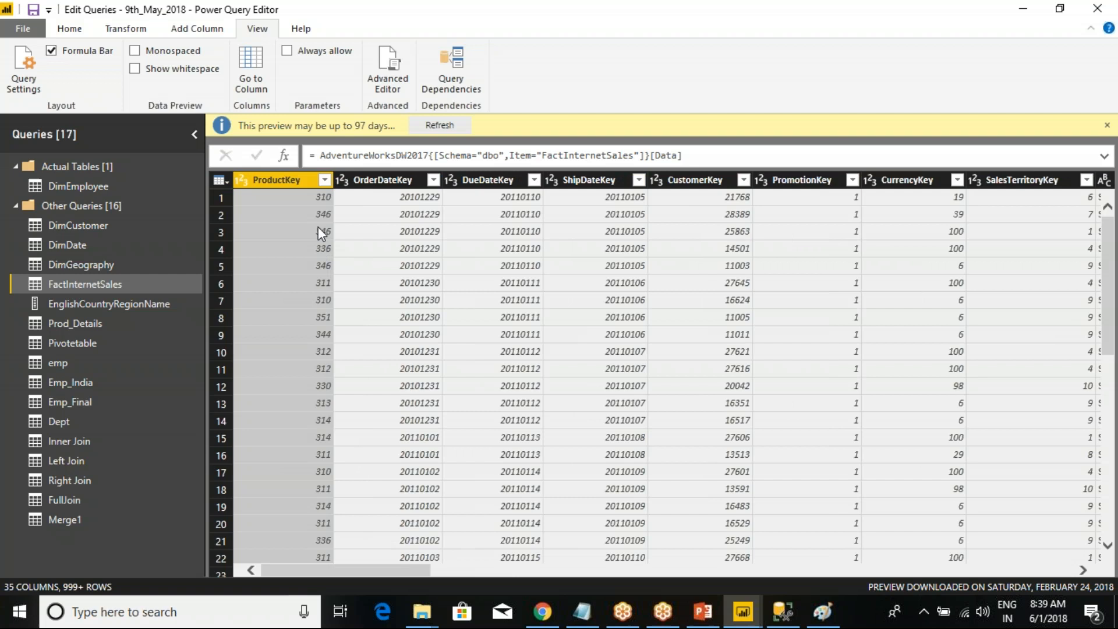
pyautogui.click(251, 67)
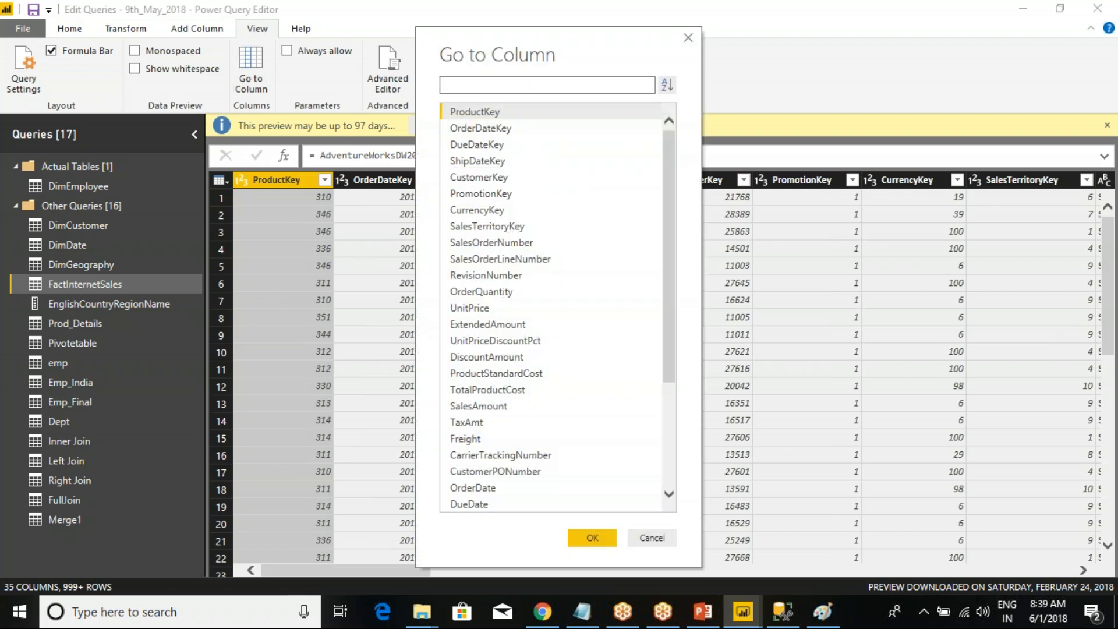
pyautogui.write('Ship')
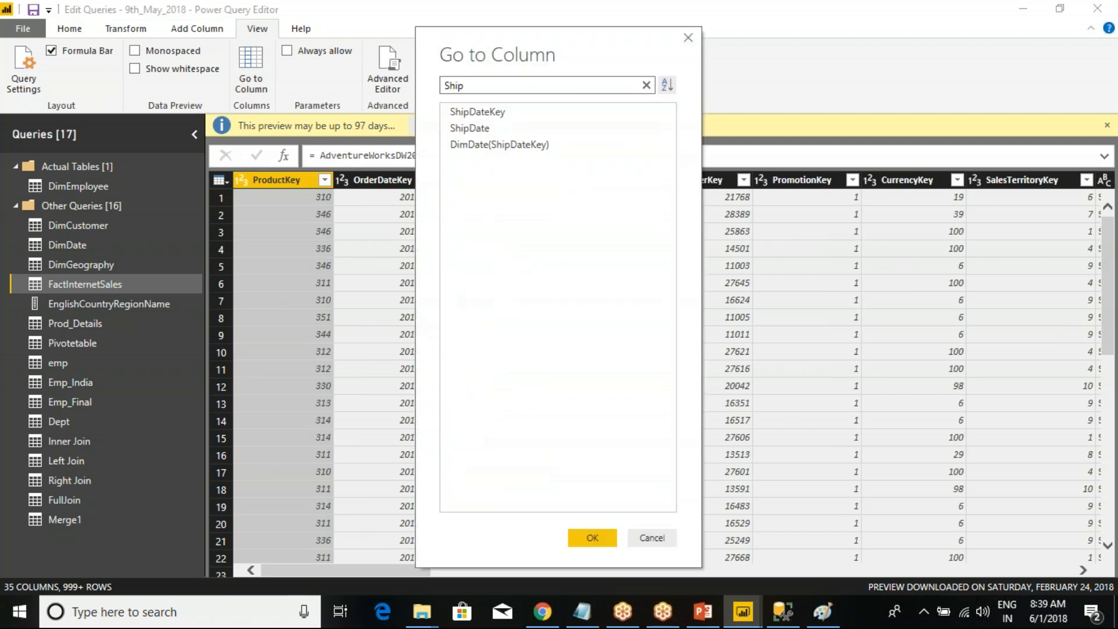
pyautogui.click(479, 129)
pyautogui.click(600, 539)
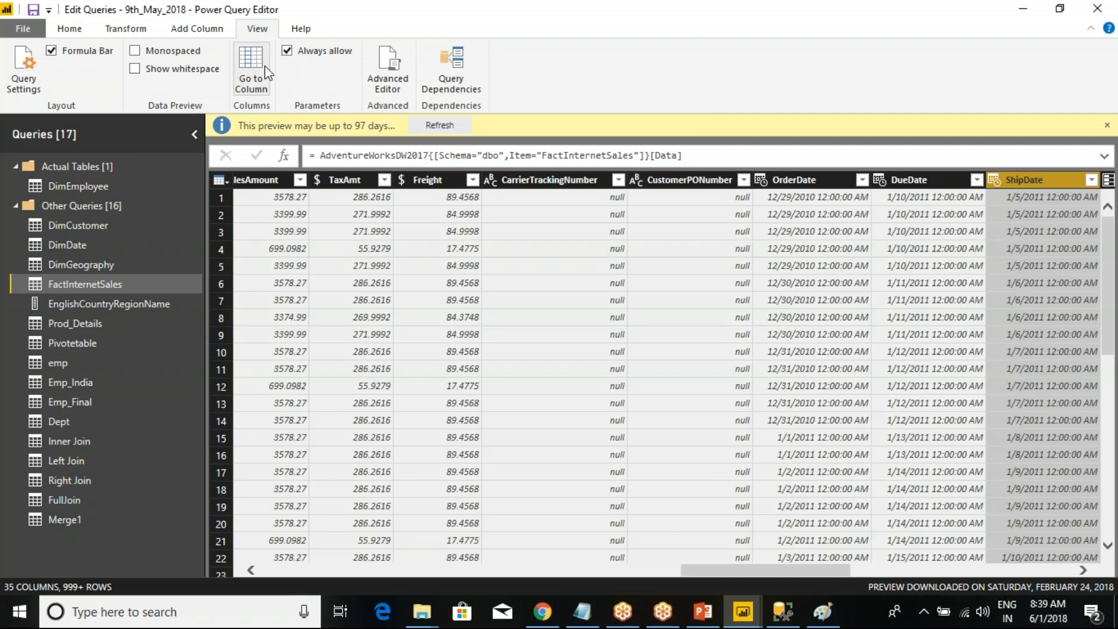
# View the FactInternetSales code in the Advanced Editor, close it, and open the emp query's code there.
pyautogui.click(386, 90)
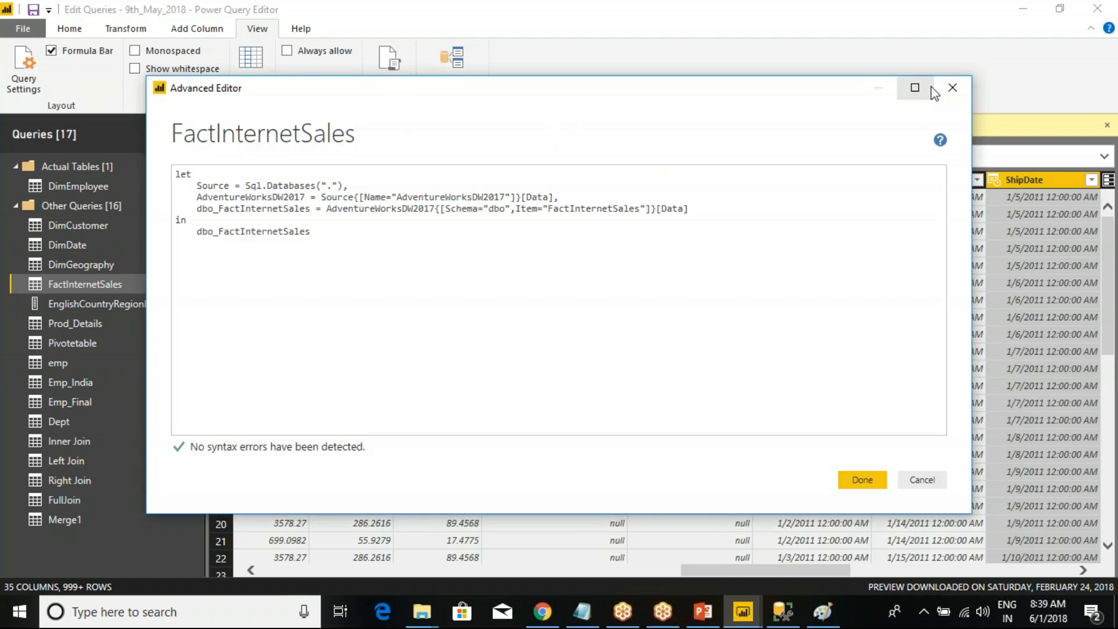
pyautogui.click(953, 87)
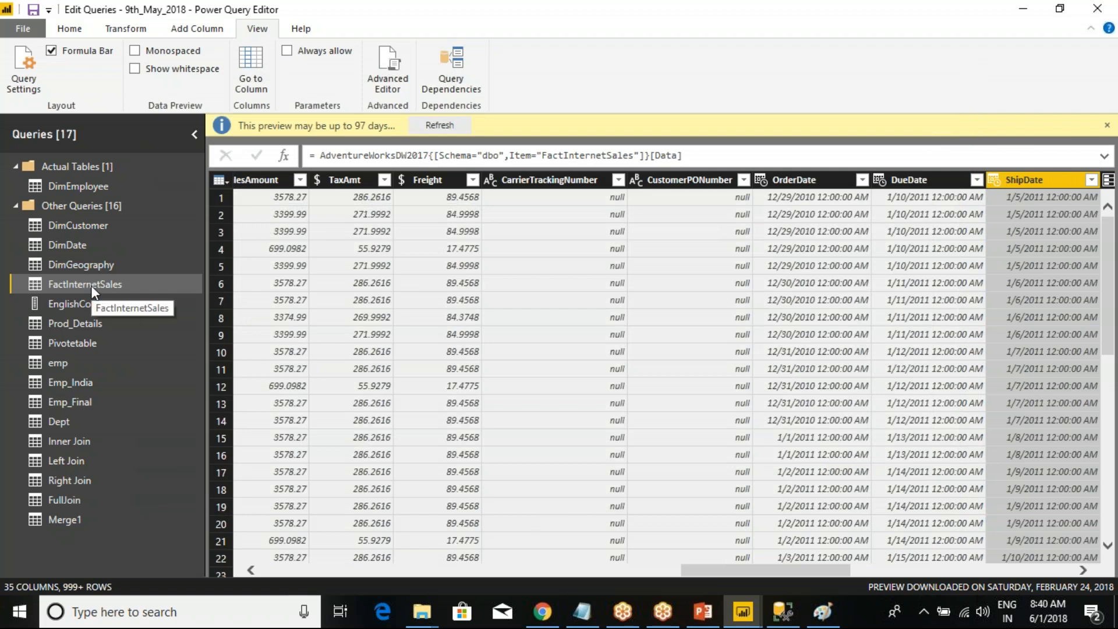
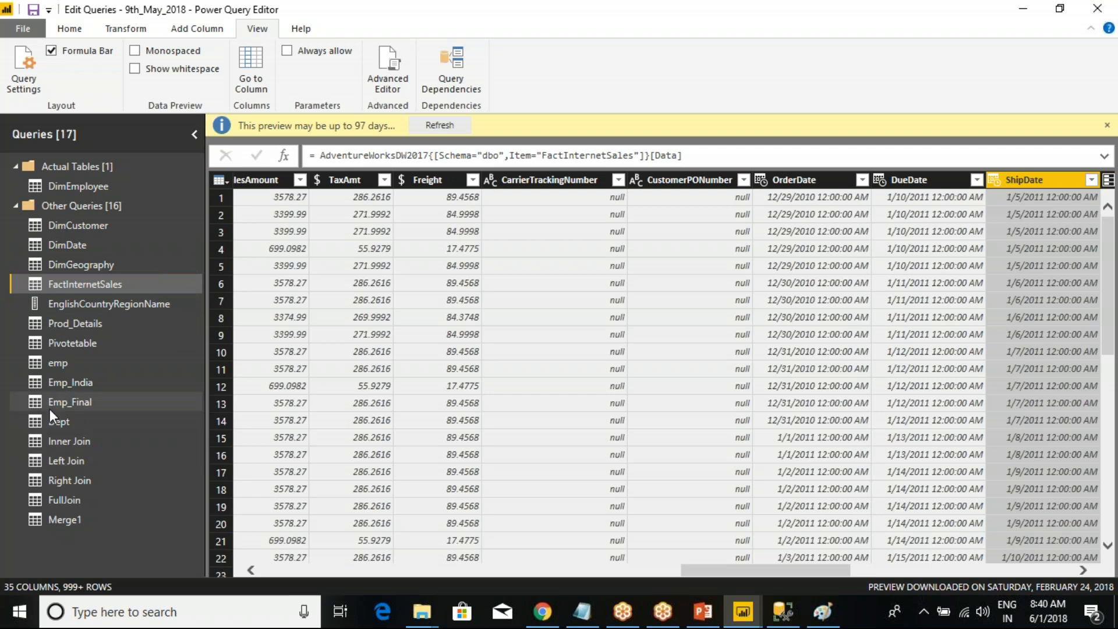
pyautogui.click(46, 365)
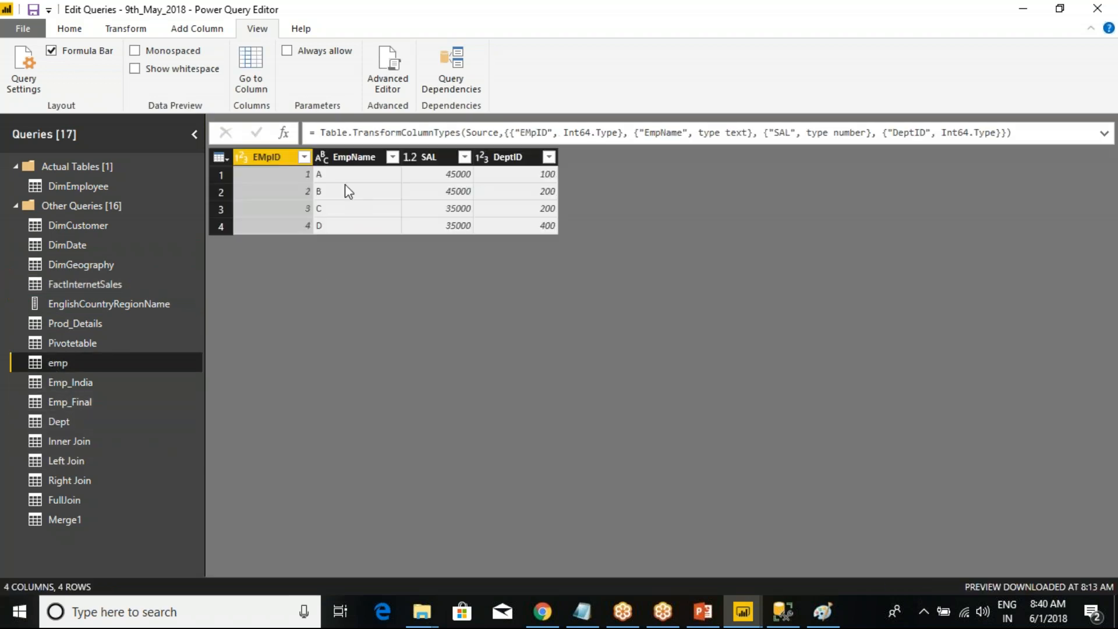
pyautogui.click(387, 82)
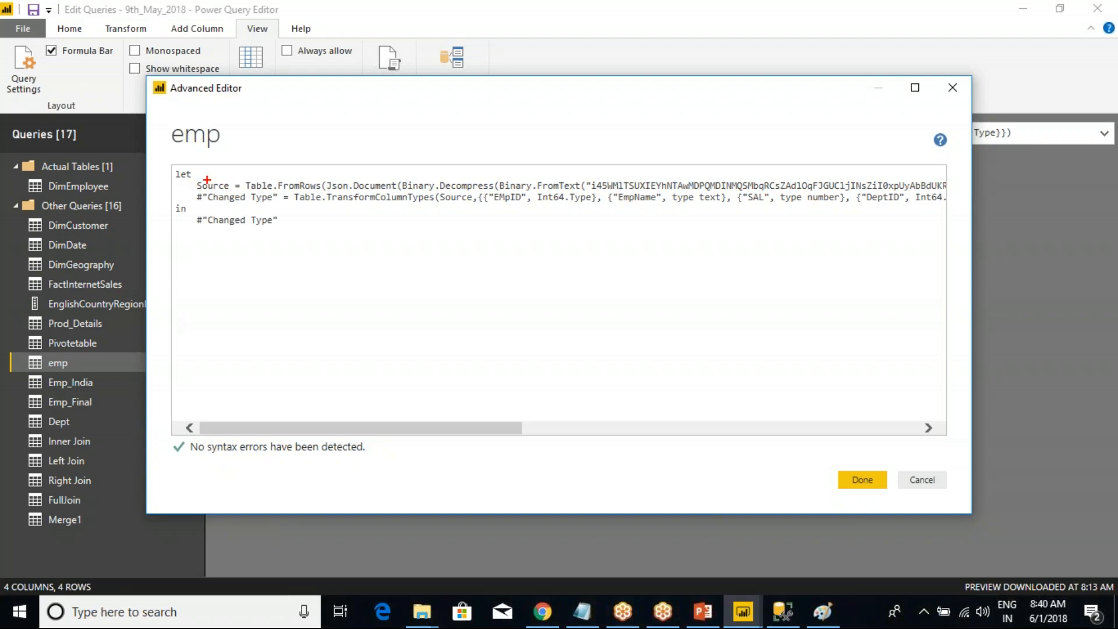
# Examine the emp query's code, marking its functions and column types in red, and clear the marks before closing the Advanced Editor unchanged.
pyautogui.moveTo(164, 159)
pyautogui.mouseDown()
pyautogui.moveTo(478, 236)
pyautogui.moveTo(970, 258)
pyautogui.mouseUp()
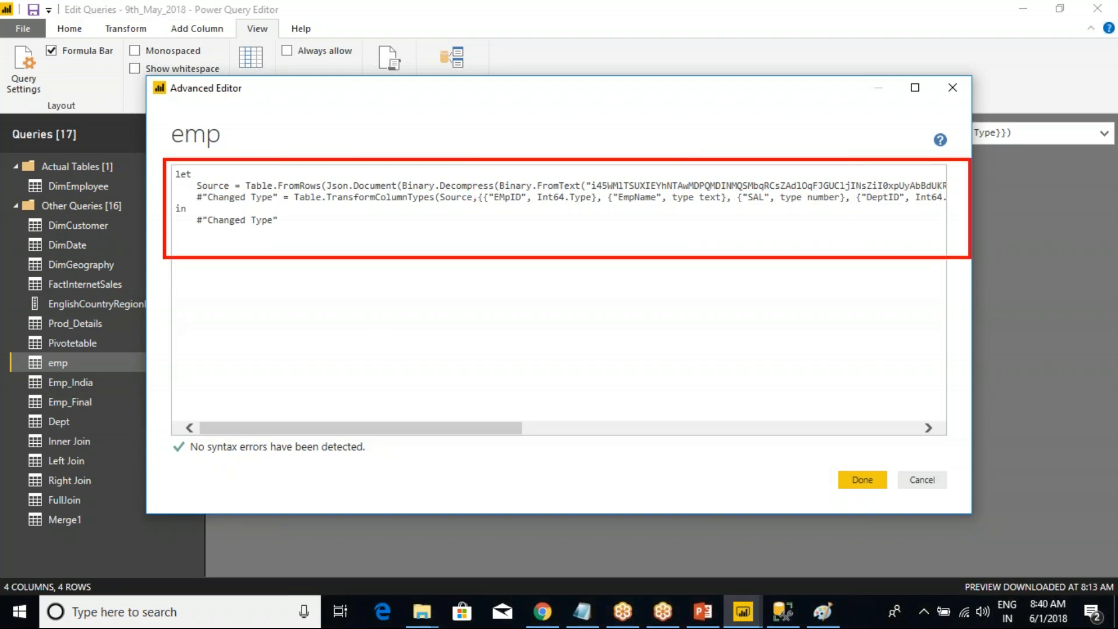
pyautogui.moveTo(329, 186); pyautogui.dragTo(367, 171)
pyautogui.moveTo(566, 187); pyautogui.dragTo(604, 165)
pyautogui.moveTo(508, 202); pyautogui.dragTo(514, 237)
pyautogui.moveTo(552, 203); pyautogui.dragTo(568, 241)
pyautogui.moveTo(633, 203); pyautogui.dragTo(642, 243)
pyautogui.moveTo(702, 199); pyautogui.dragTo(716, 235)
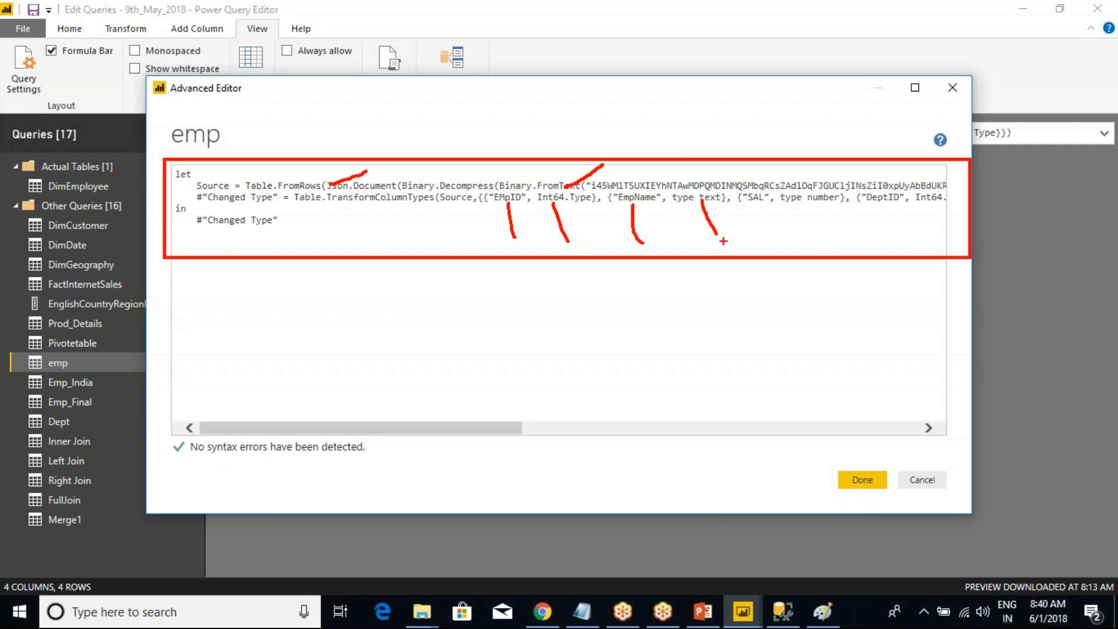
pyautogui.moveTo(931, 221)
pyautogui.mouseDown()
pyautogui.moveTo(891, 177)
pyautogui.moveTo(587, 137)
pyautogui.moveTo(169, 173)
pyautogui.mouseUp()
pyautogui.moveTo(173, 213)
pyautogui.mouseDown()
pyautogui.moveTo(513, 234)
pyautogui.moveTo(834, 190)
pyautogui.moveTo(601, 165)
pyautogui.moveTo(308, 176)
pyautogui.mouseUp()
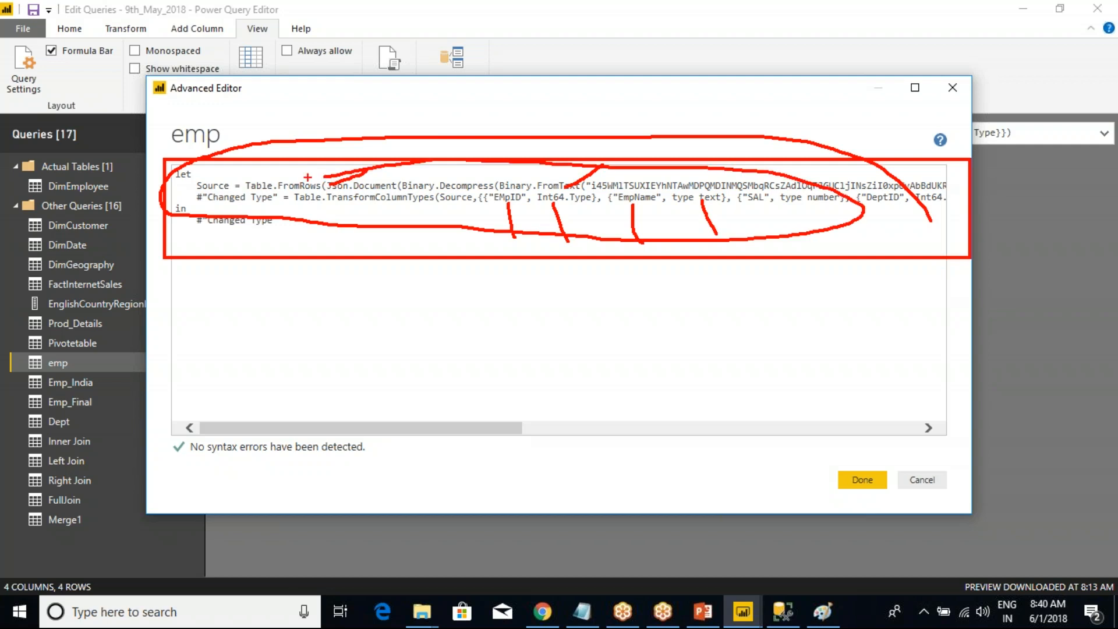
pyautogui.press('Escape')
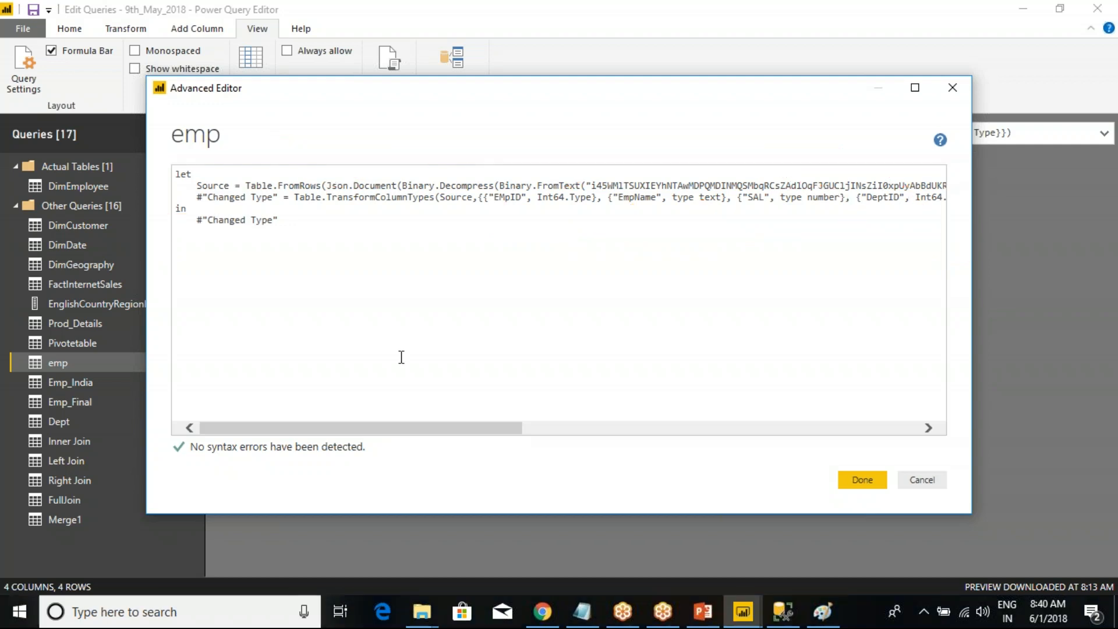
pyautogui.click(922, 480)
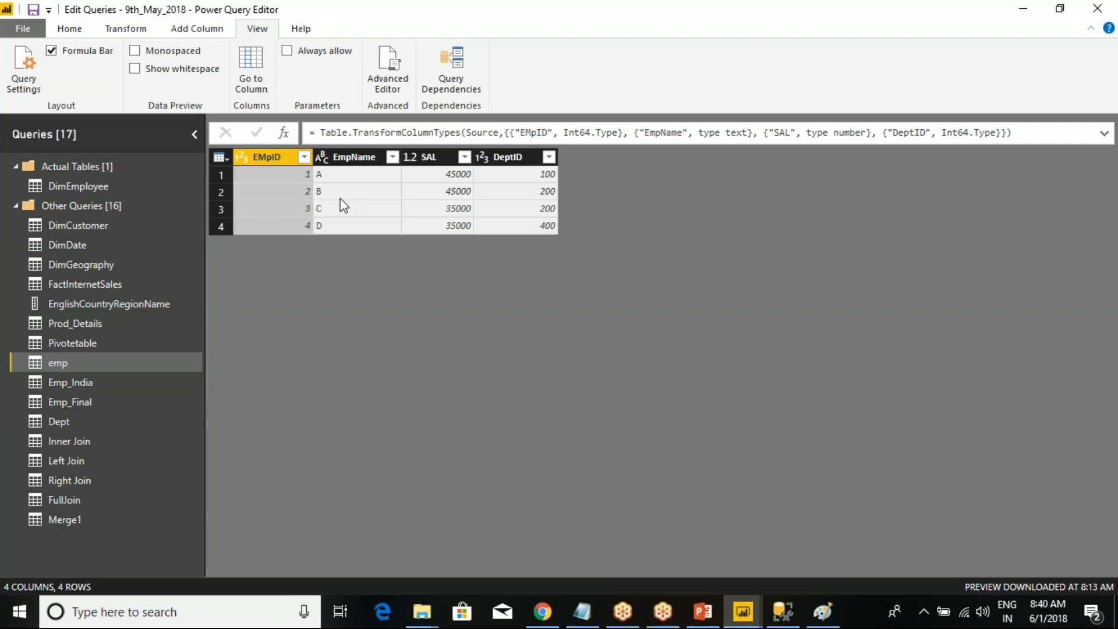
# Open the Query Dependencies diagram, maximize it and enlarge the query boxes until their names are readable.
pyautogui.click(452, 57)
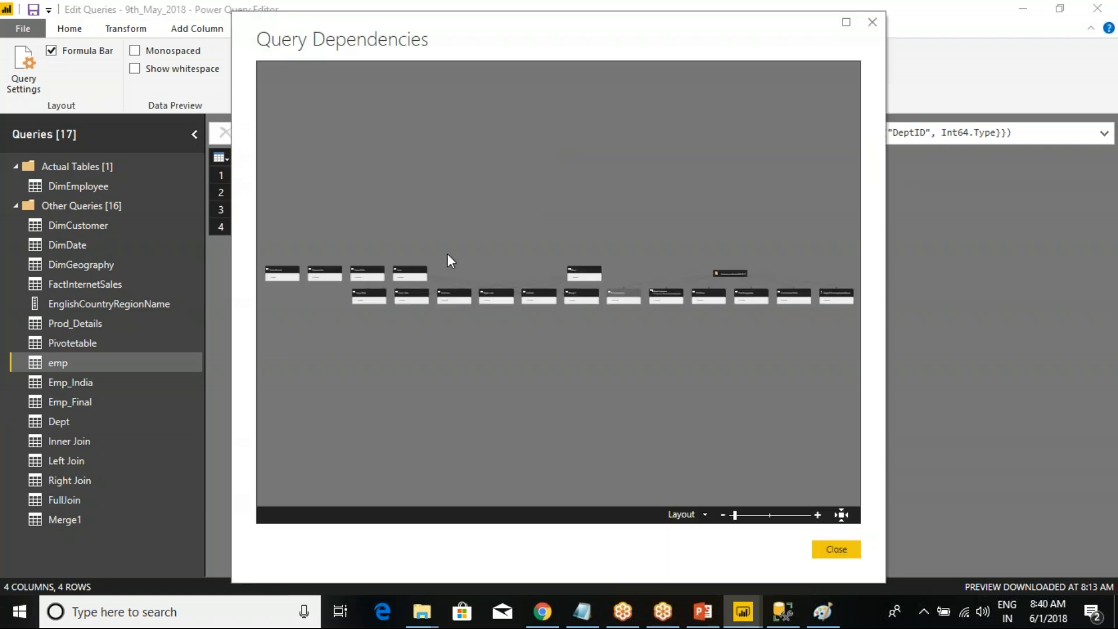
pyautogui.click(846, 22)
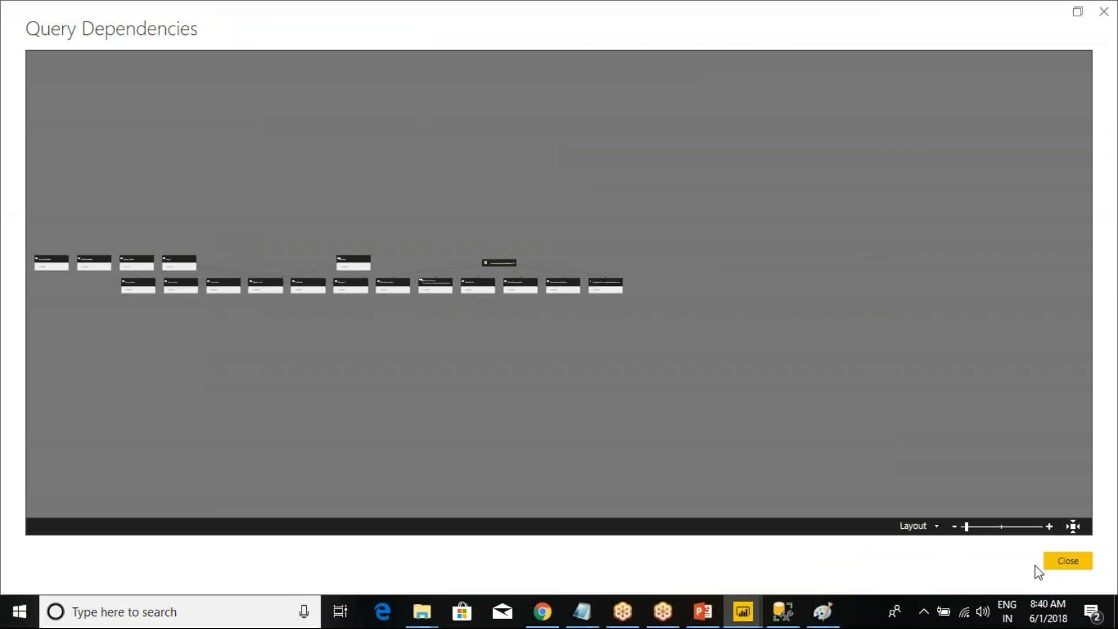
pyautogui.click(1049, 526)
pyautogui.click(1049, 527)
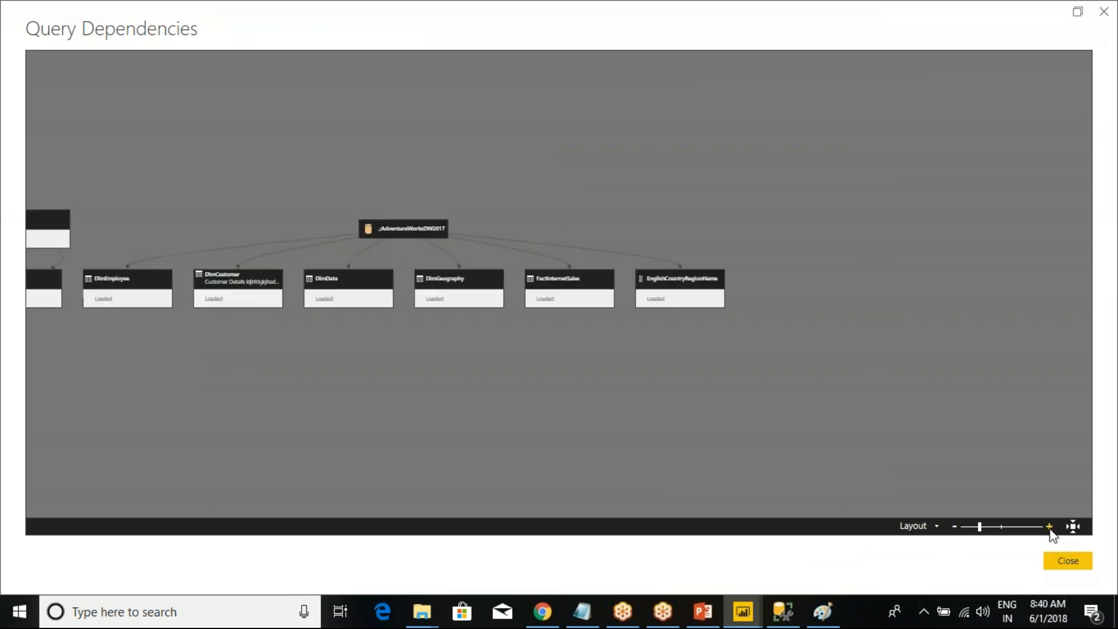
pyautogui.click(1051, 529)
pyautogui.click(1050, 528)
pyautogui.click(1050, 528)
pyautogui.click(1050, 528)
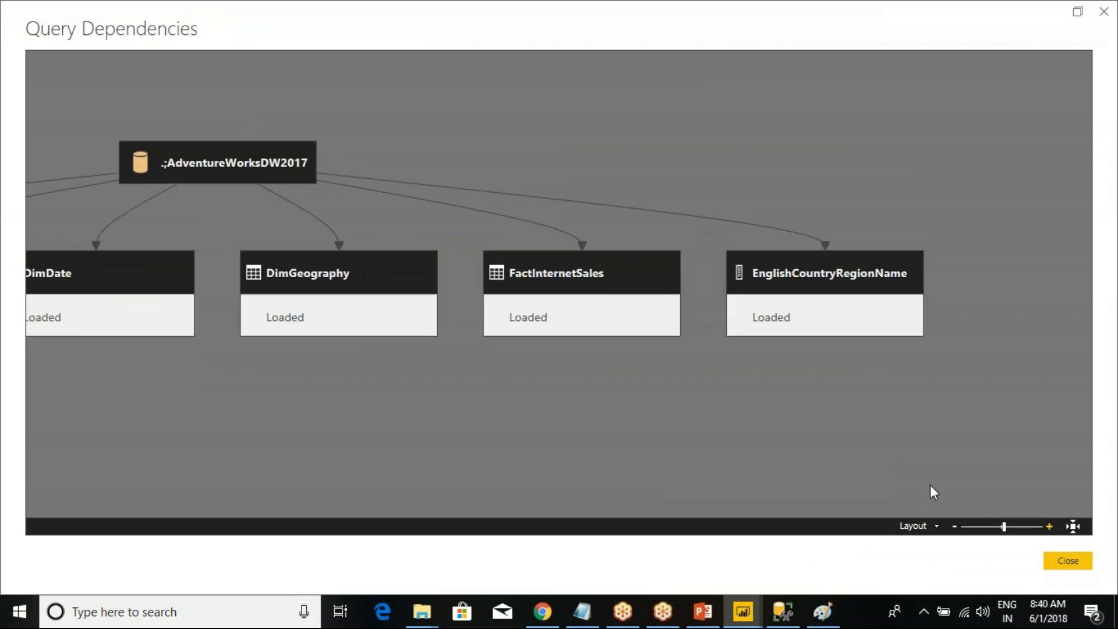
# Select the Dept query in the dependencies diagram and examine its links to the join queries and the neighbouring emp queries.
pyautogui.moveTo(260, 224); pyautogui.dragTo(602, 358)
pyautogui.moveTo(274, 385); pyautogui.dragTo(794, 383)
pyautogui.moveTo(508, 425); pyautogui.dragTo(589, 401)
pyautogui.moveTo(385, 378); pyautogui.dragTo(466, 424)
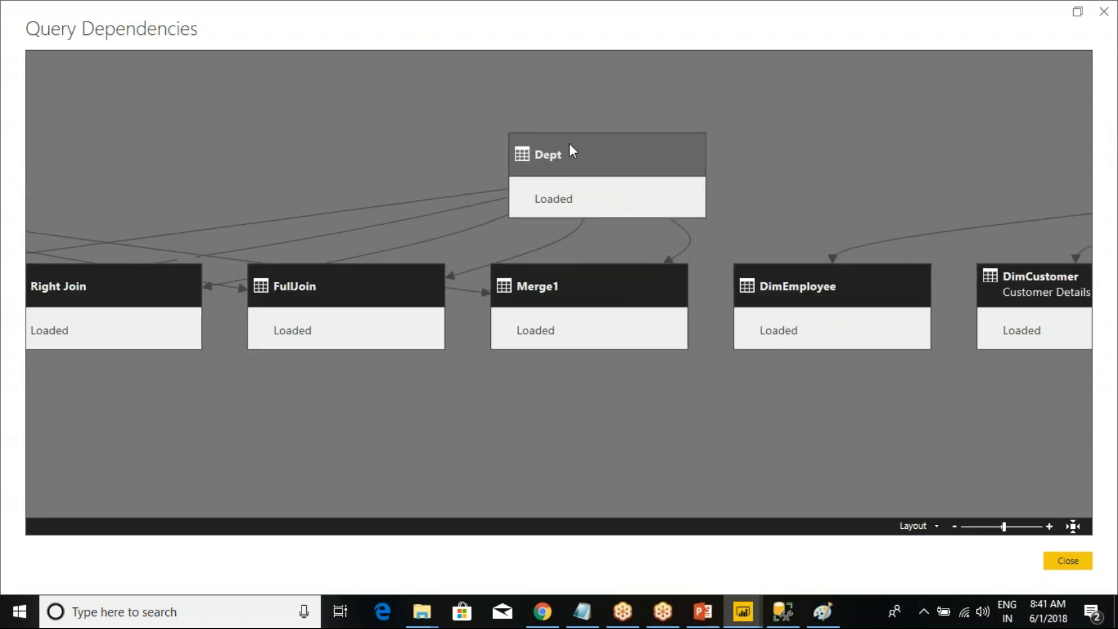
pyautogui.click(572, 150)
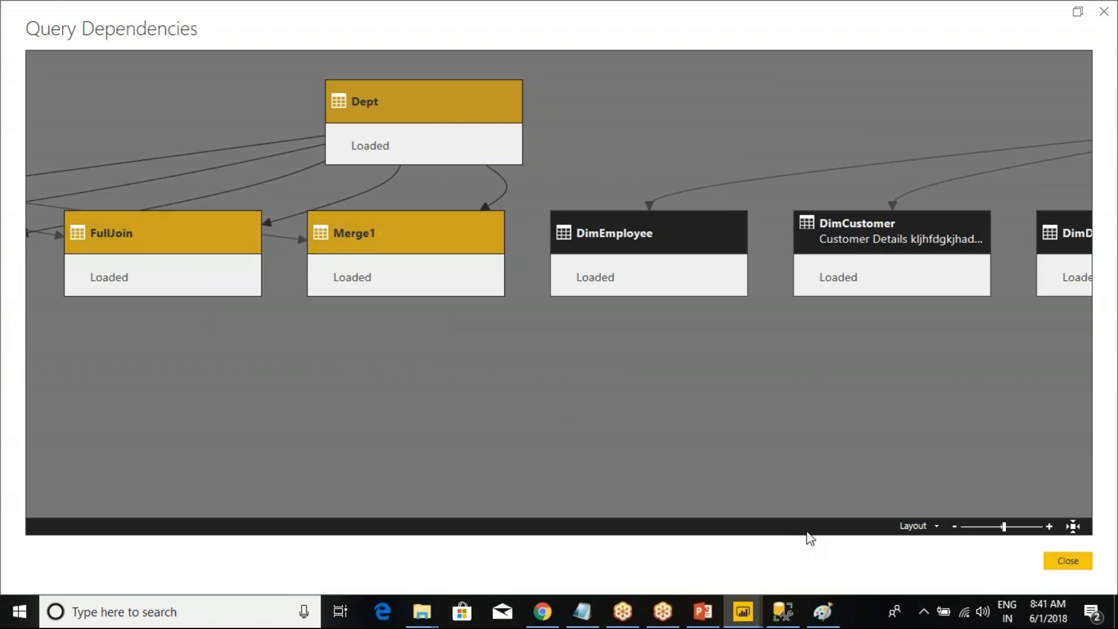
pyautogui.moveTo(299, 402); pyautogui.dragTo(703, 419)
pyautogui.moveTo(318, 411); pyautogui.dragTo(709, 409)
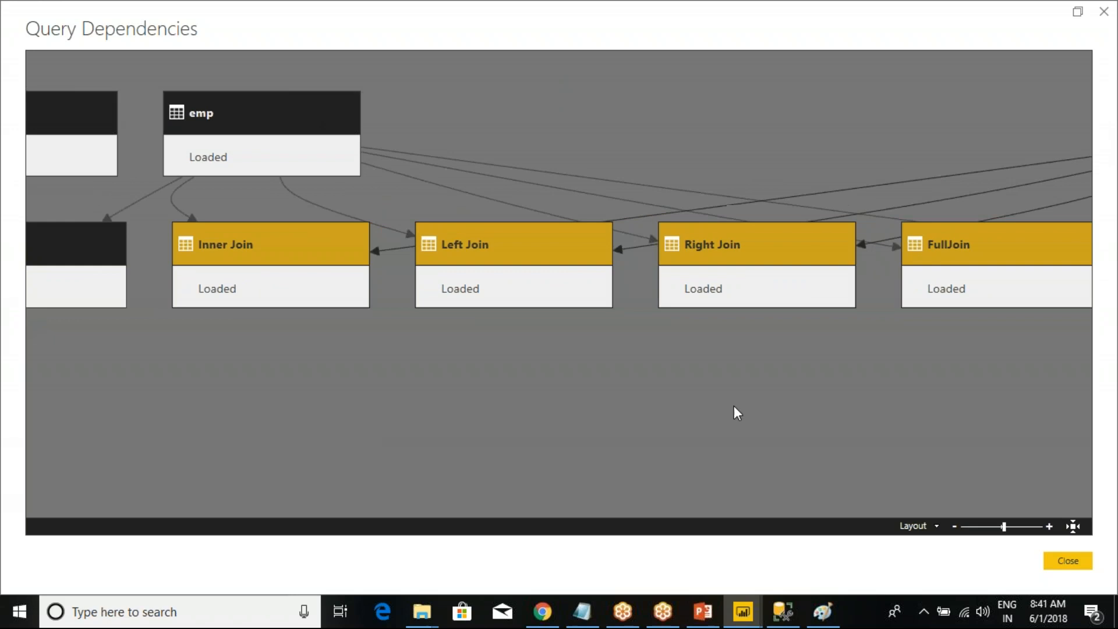
pyautogui.moveTo(374, 412); pyautogui.dragTo(684, 425)
pyautogui.moveTo(495, 419); pyautogui.dragTo(704, 440)
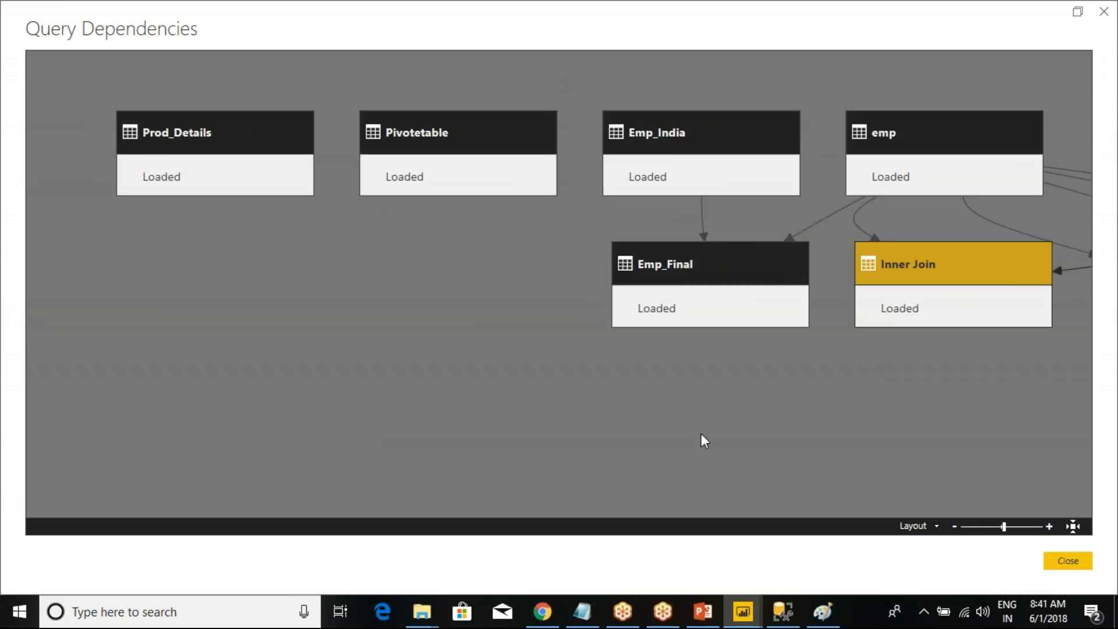
pyautogui.moveTo(821, 429); pyautogui.dragTo(24, 350)
pyautogui.moveTo(670, 329); pyautogui.dragTo(92, 355)
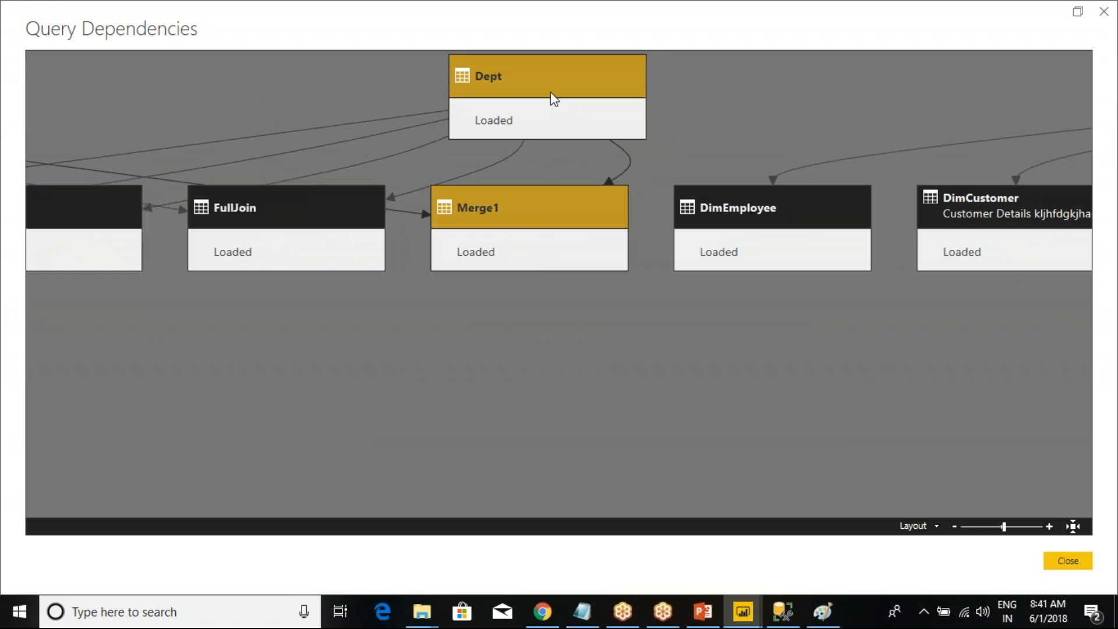
# Trace how DimEmployee and the other tables depend on the AdventureWorksDW2017 source, and close the dependencies diagram.
pyautogui.click(718, 201)
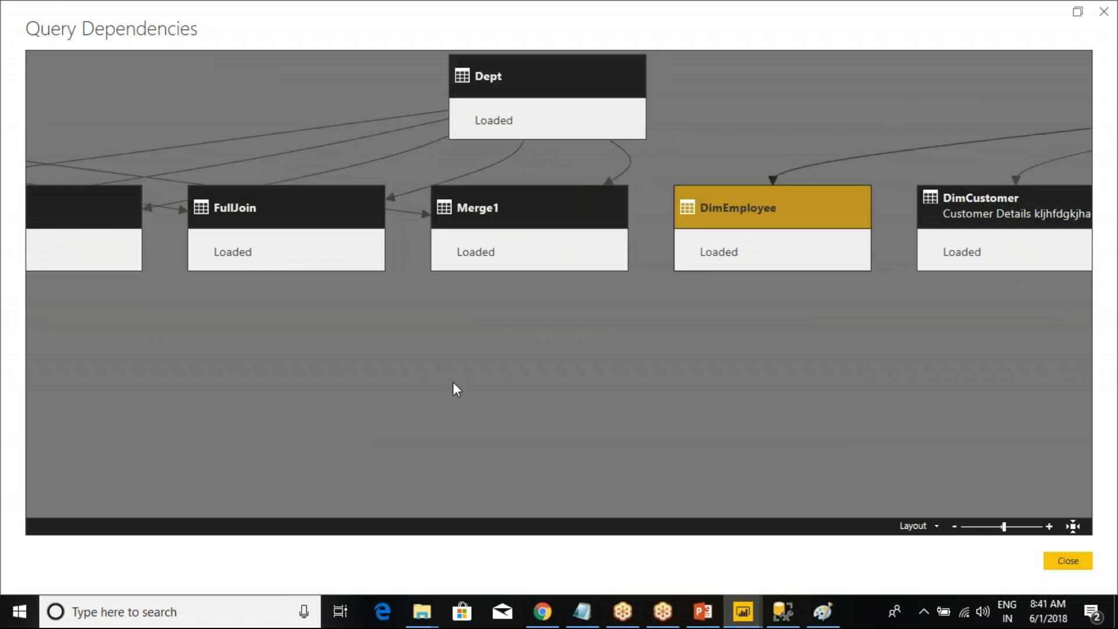
pyautogui.moveTo(709, 440); pyautogui.dragTo(265, 489)
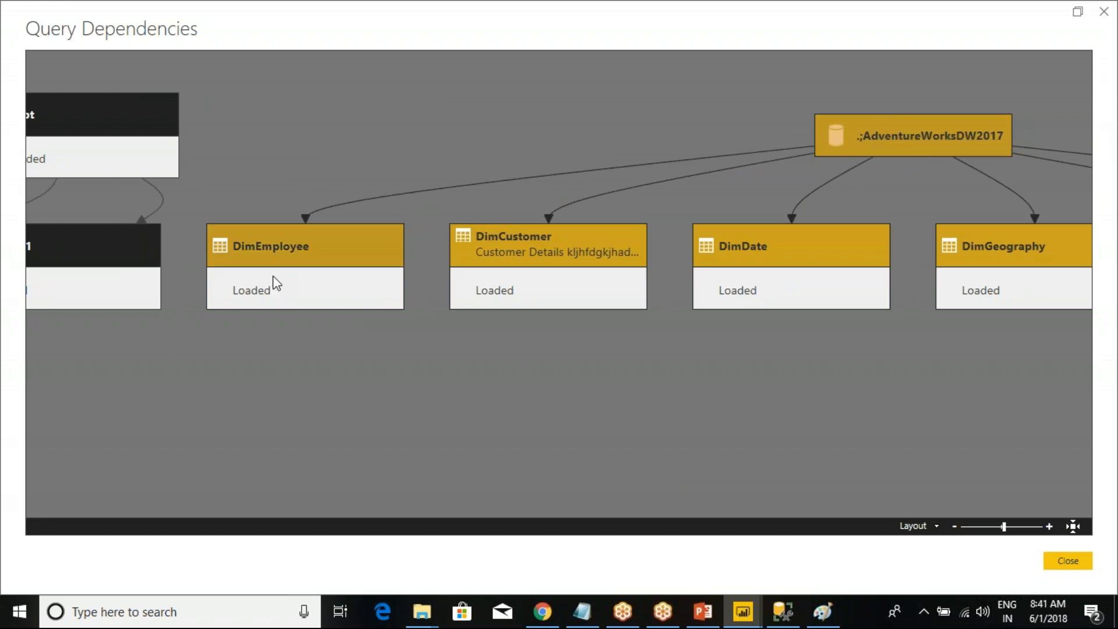
pyautogui.moveTo(736, 437); pyautogui.dragTo(283, 398)
pyautogui.moveTo(640, 381); pyautogui.dragTo(604, 428)
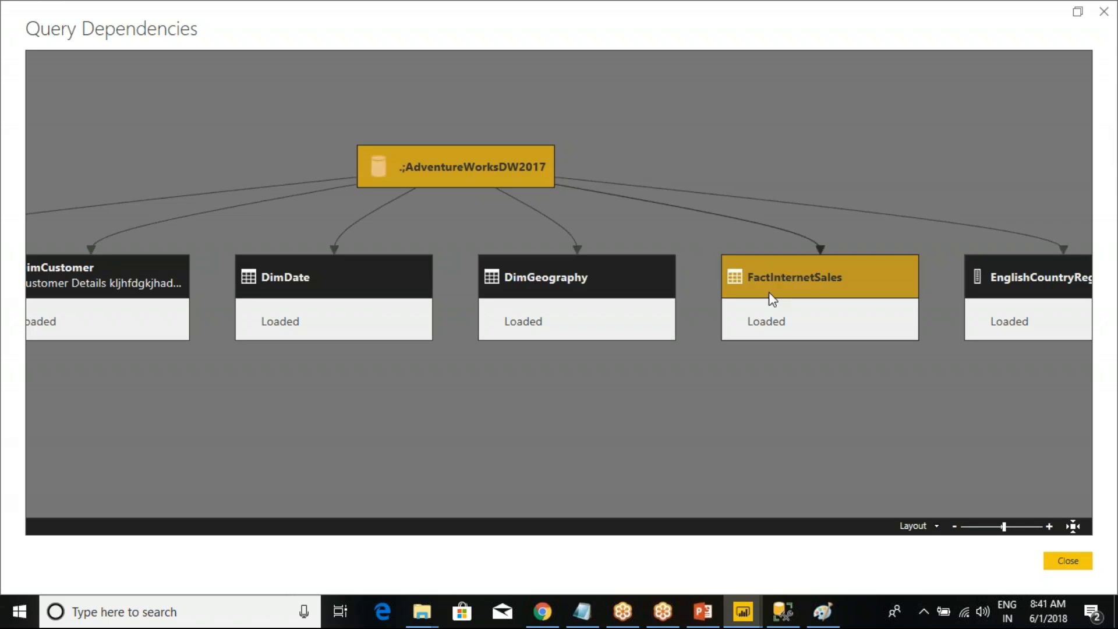
pyautogui.click(505, 173)
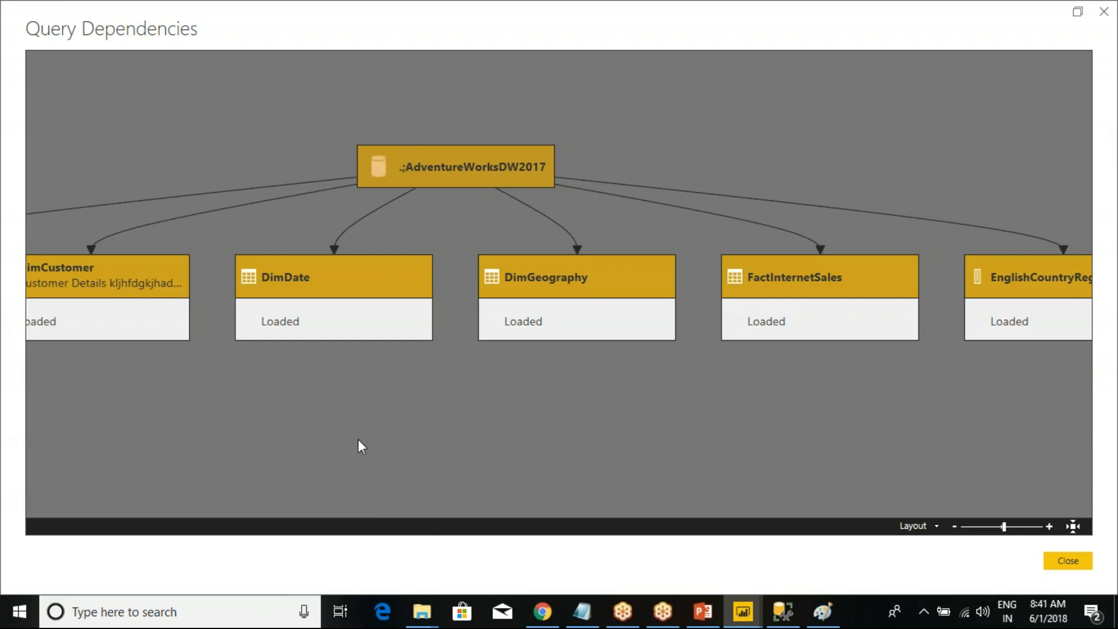
pyautogui.moveTo(360, 443); pyautogui.dragTo(818, 471)
pyautogui.moveTo(894, 218)
pyautogui.mouseDown()
pyautogui.moveTo(722, 166)
pyautogui.moveTo(747, 149)
pyautogui.mouseUp()
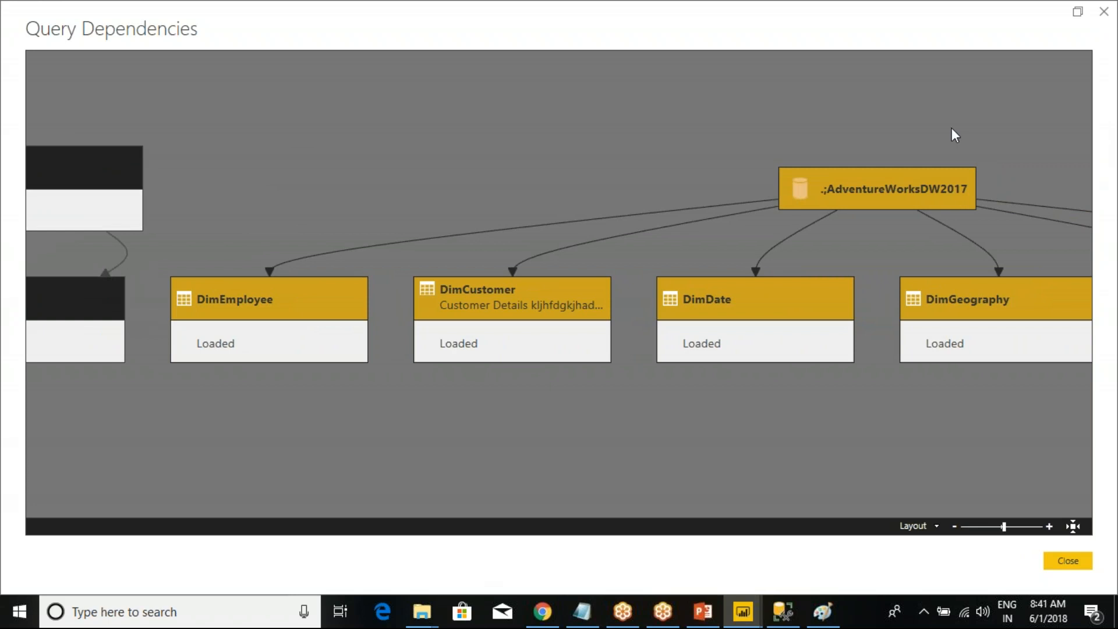
pyautogui.click(1068, 561)
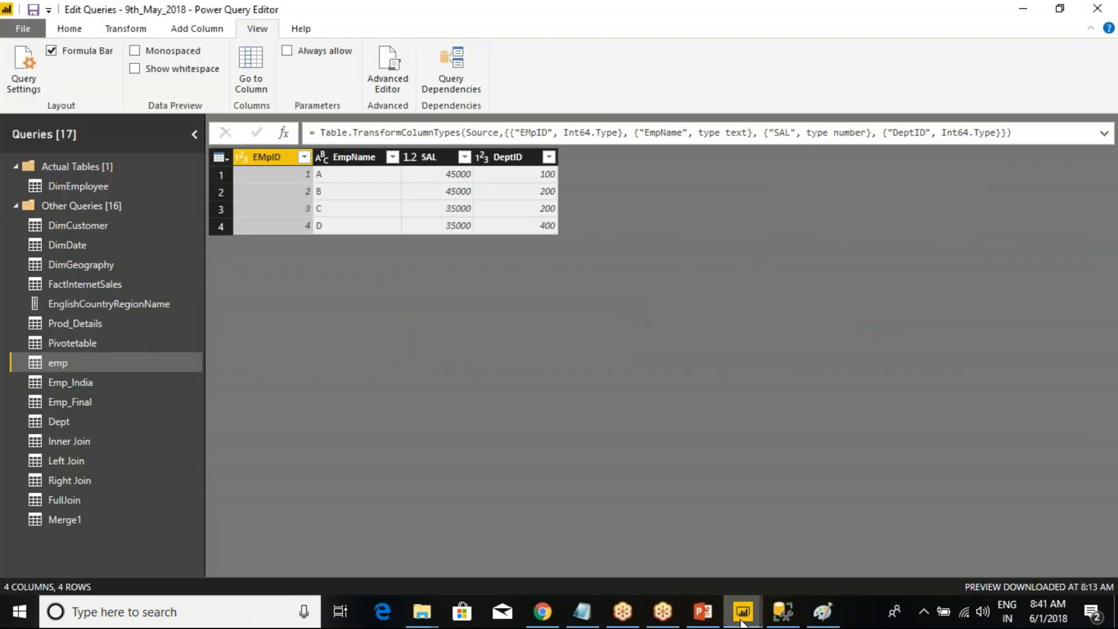
# Switch to the main Power BI Desktop window and start getting data from an Excel workbook.
pyautogui.moveTo(743, 618)
pyautogui.click(660, 520)
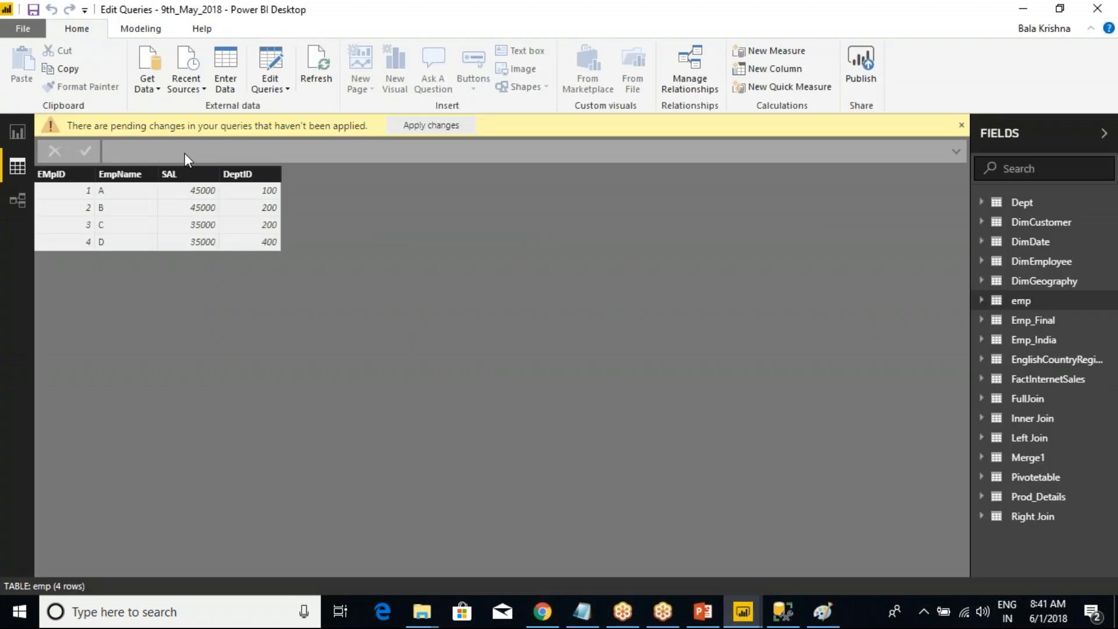
pyautogui.click(147, 86)
pyautogui.click(180, 128)
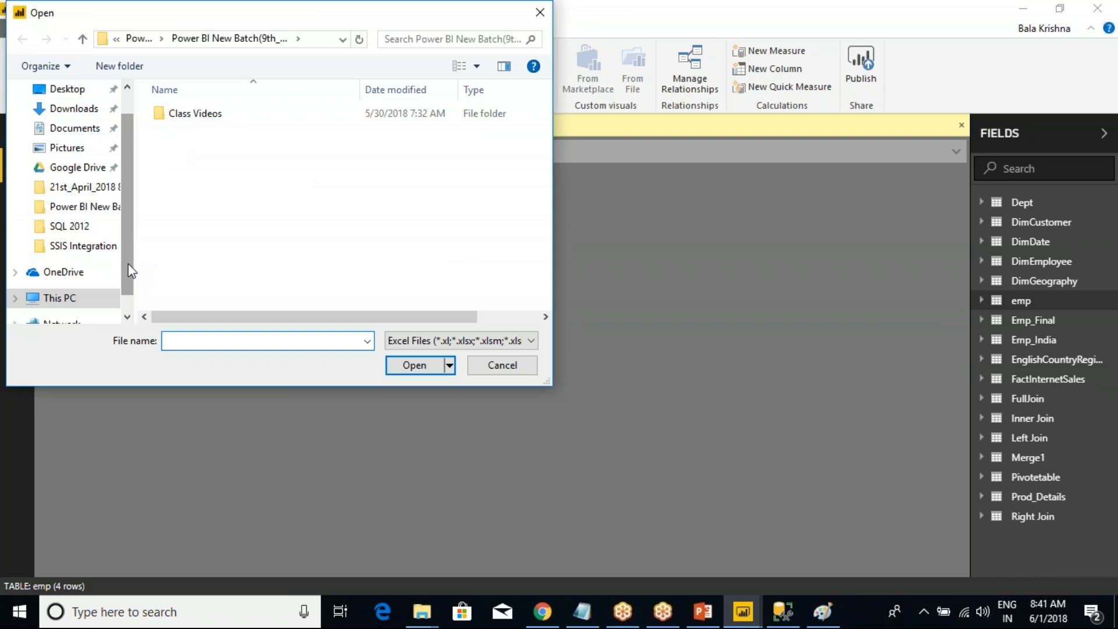
# Browse the D: drive's Power BI folder to find the workbook, and open the Power BI Batch(9th-April-2018) folder.
pyautogui.click(75, 296)
pyautogui.click(261, 293)
pyautogui.doubleClick(261, 292)
pyautogui.doubleClick(215, 219)
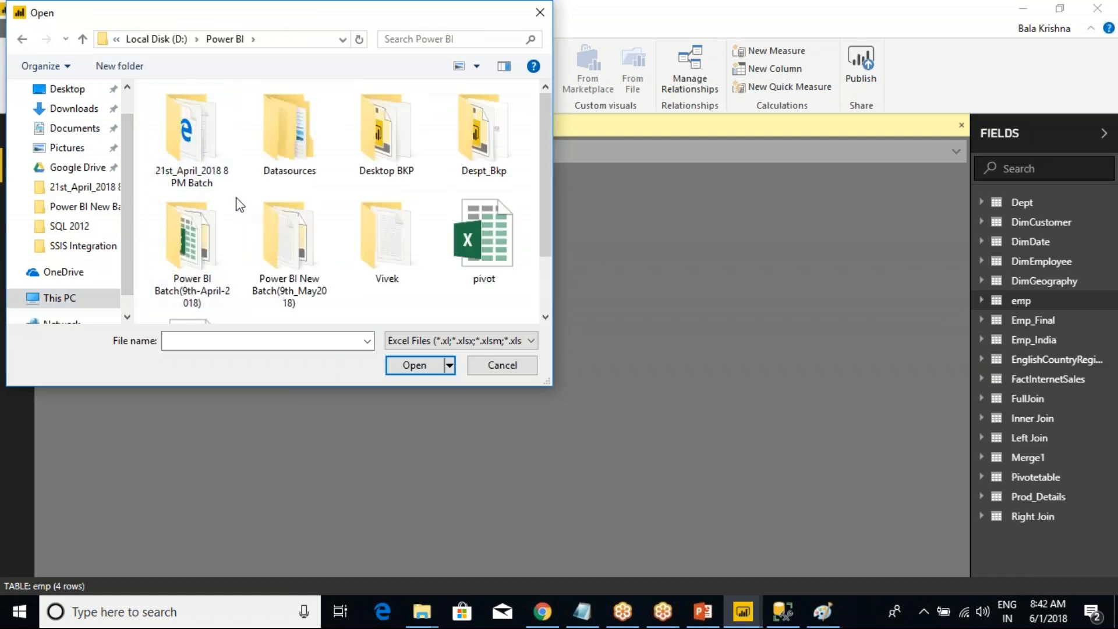
pyautogui.scroll(-2, 369, 230)
pyautogui.click(202, 285)
pyautogui.scroll(2, 227, 284)
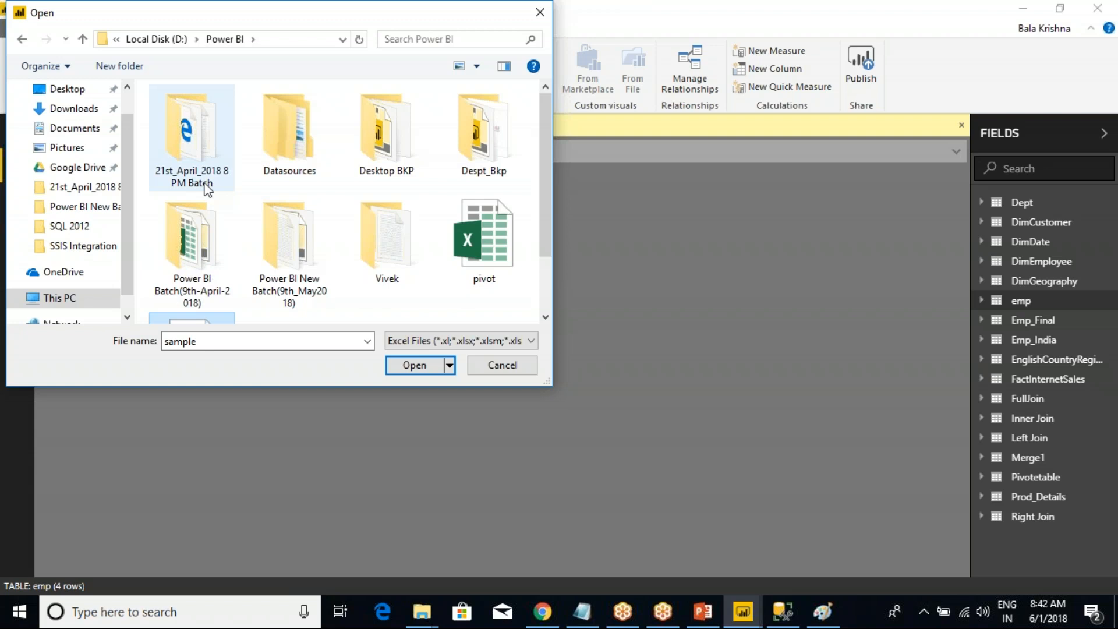
pyautogui.doubleClick(288, 274)
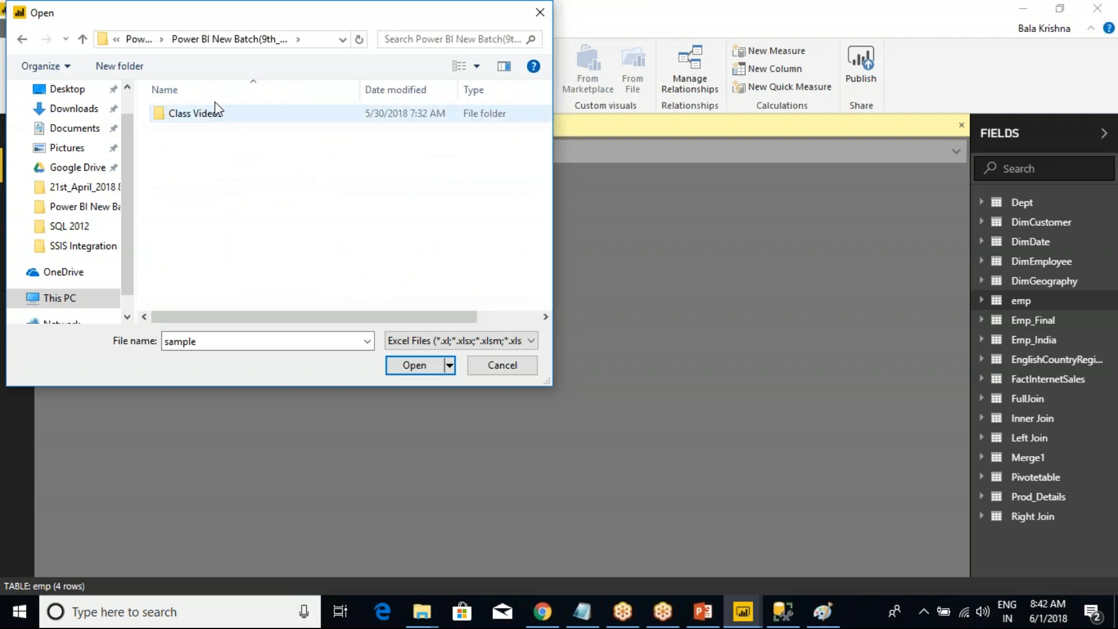
pyautogui.click(133, 39)
pyautogui.doubleClick(218, 295)
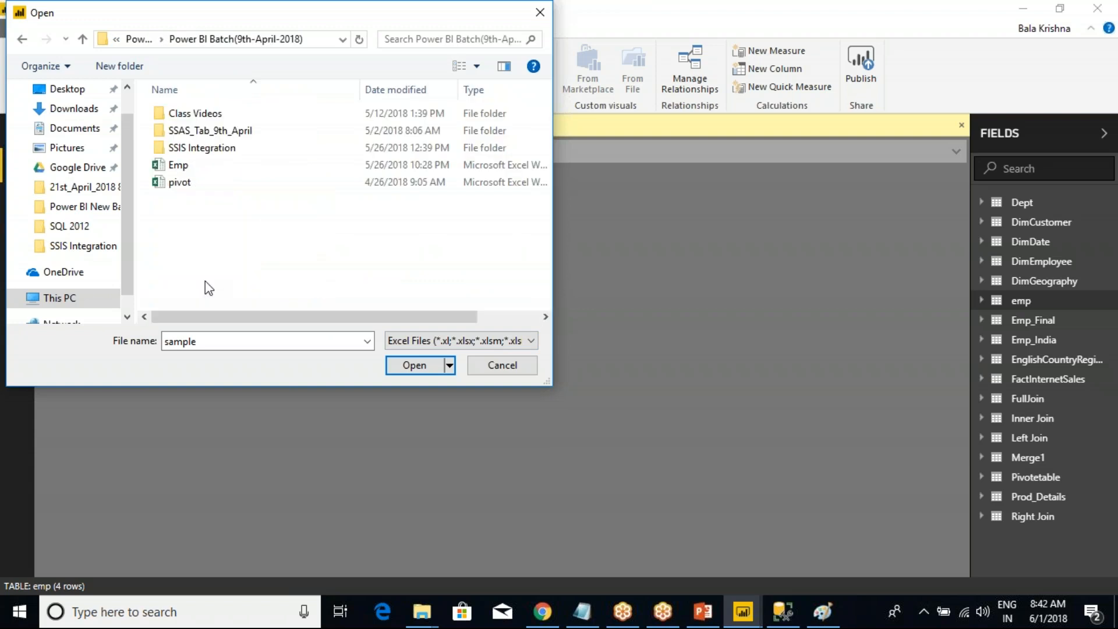
# Open the Emp workbook from this folder and load its Sheet1 table.
pyautogui.click(191, 182)
pyautogui.click(185, 166)
pyautogui.click(401, 364)
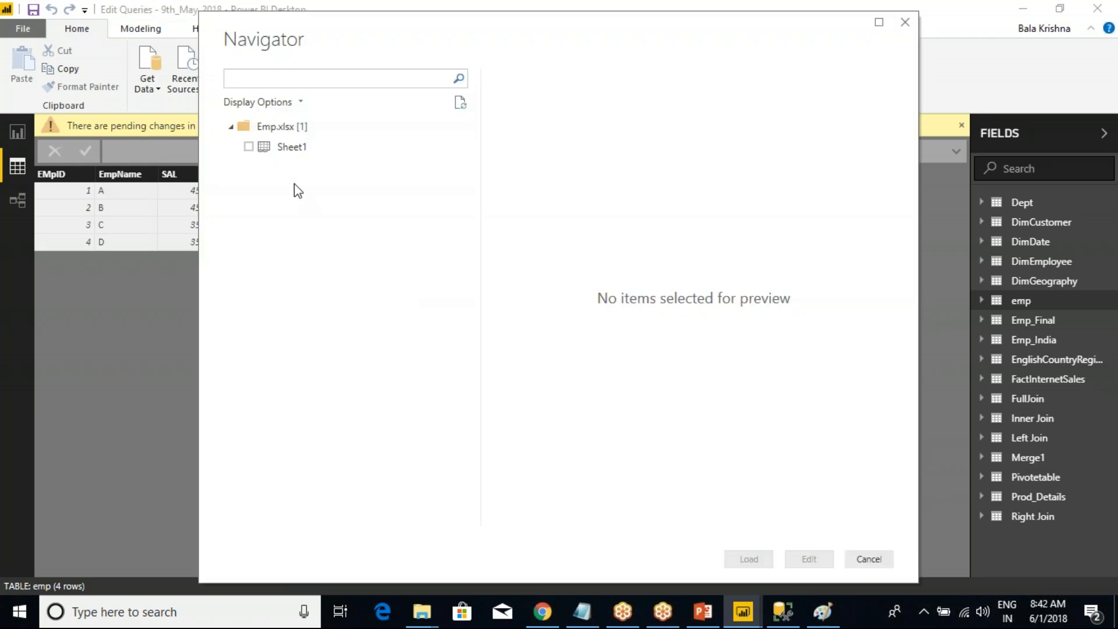
pyautogui.click(249, 147)
pyautogui.click(768, 556)
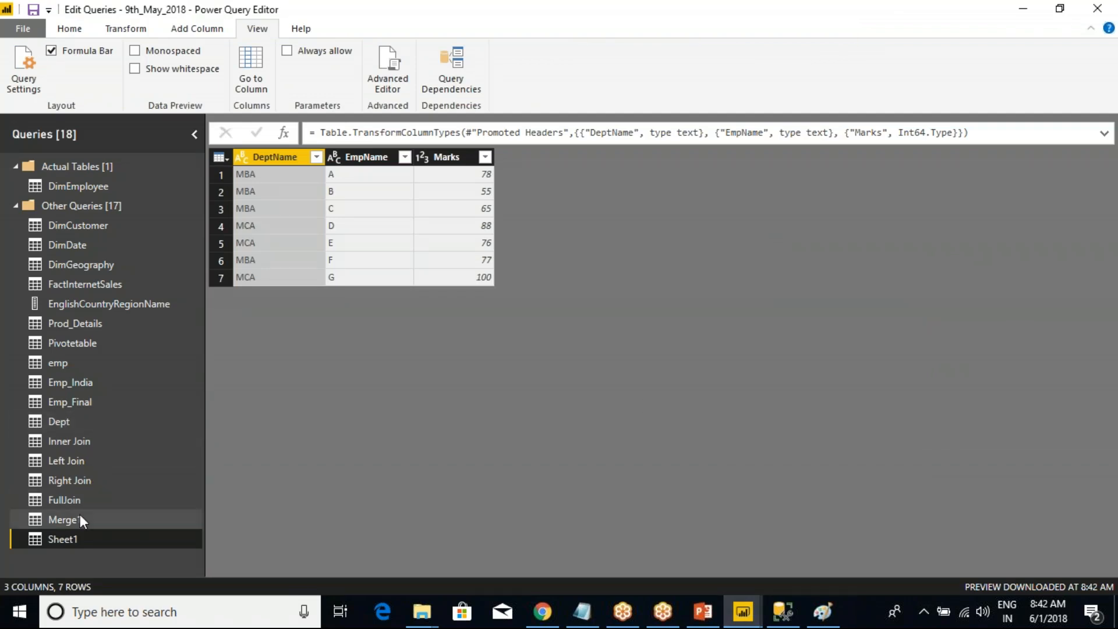
# Refresh the emp query's preview and view the data of the imported Sheet1 query.
pyautogui.click(61, 362)
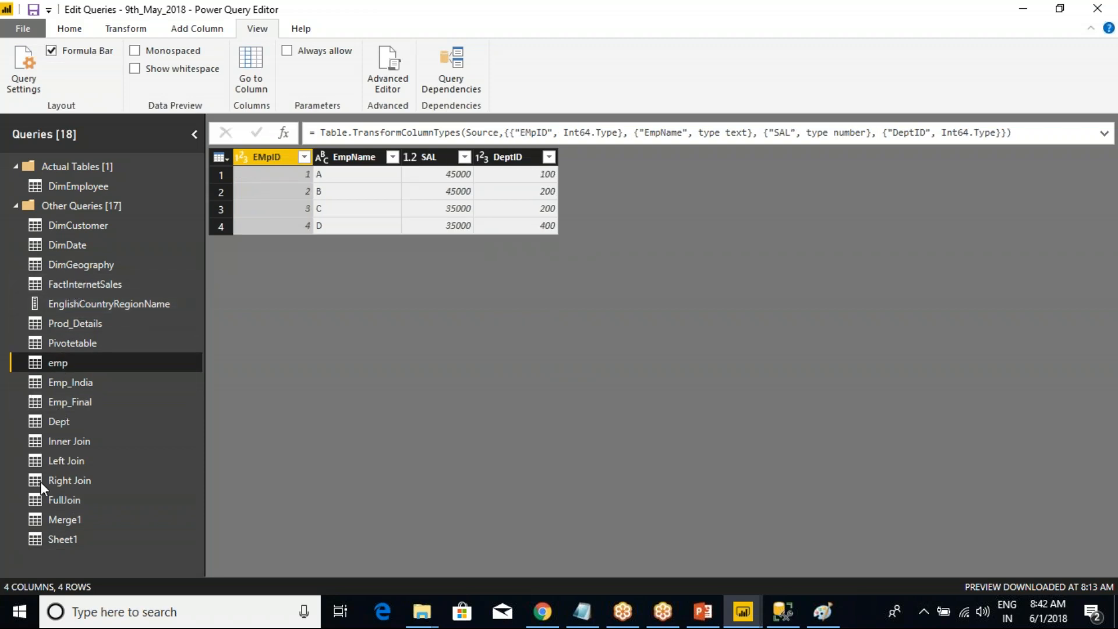
pyautogui.click(69, 28)
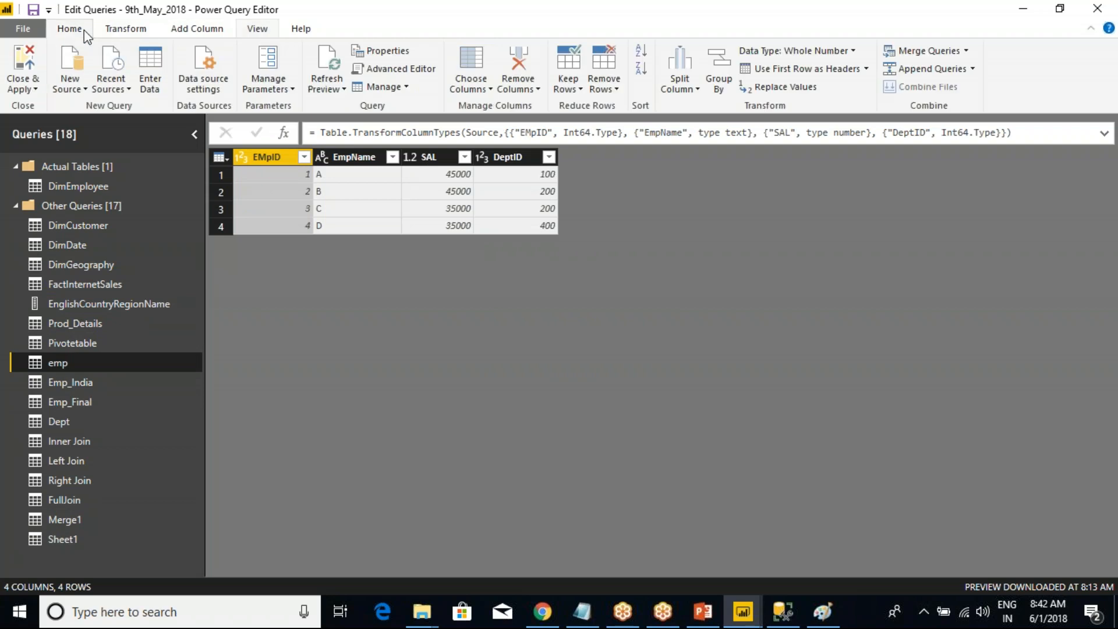
pyautogui.click(327, 86)
pyautogui.click(357, 101)
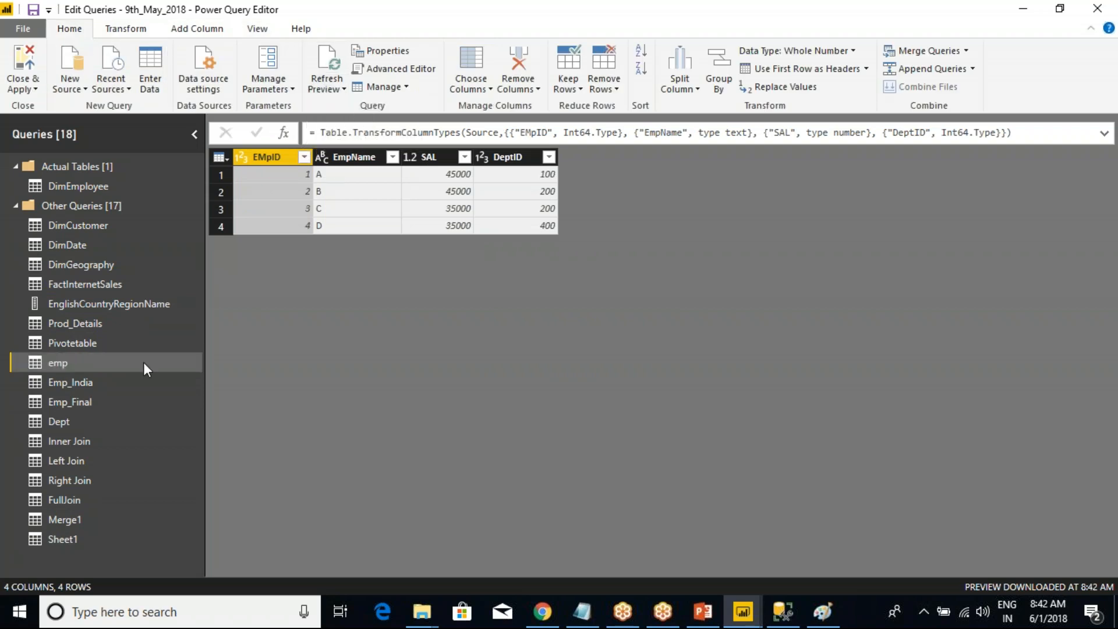
pyautogui.click(67, 540)
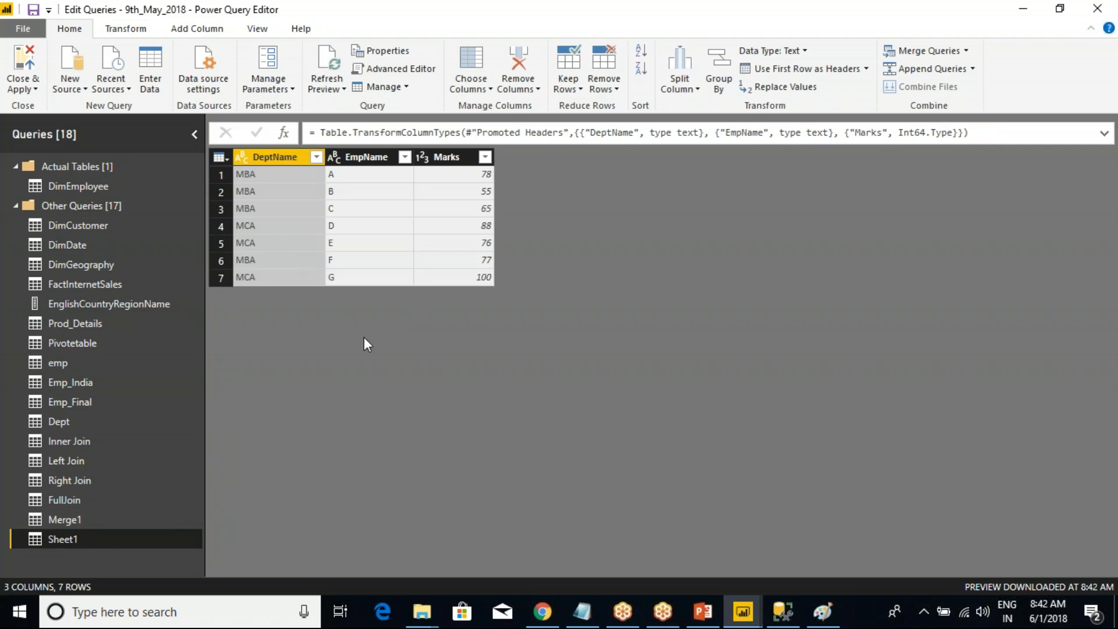
pyautogui.rightClick(68, 538)
pyautogui.click(310, 453)
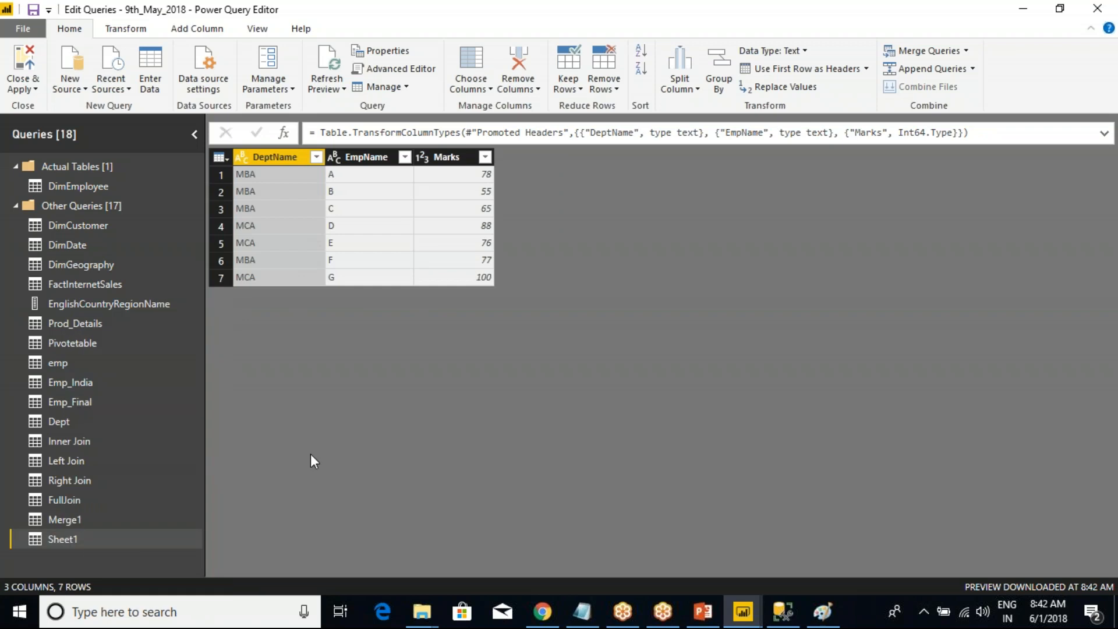
# Open the Query Dependencies diagram maximized, enlarge the boxes and examine how Sheet1 links to its source workbook.
pyautogui.click(257, 29)
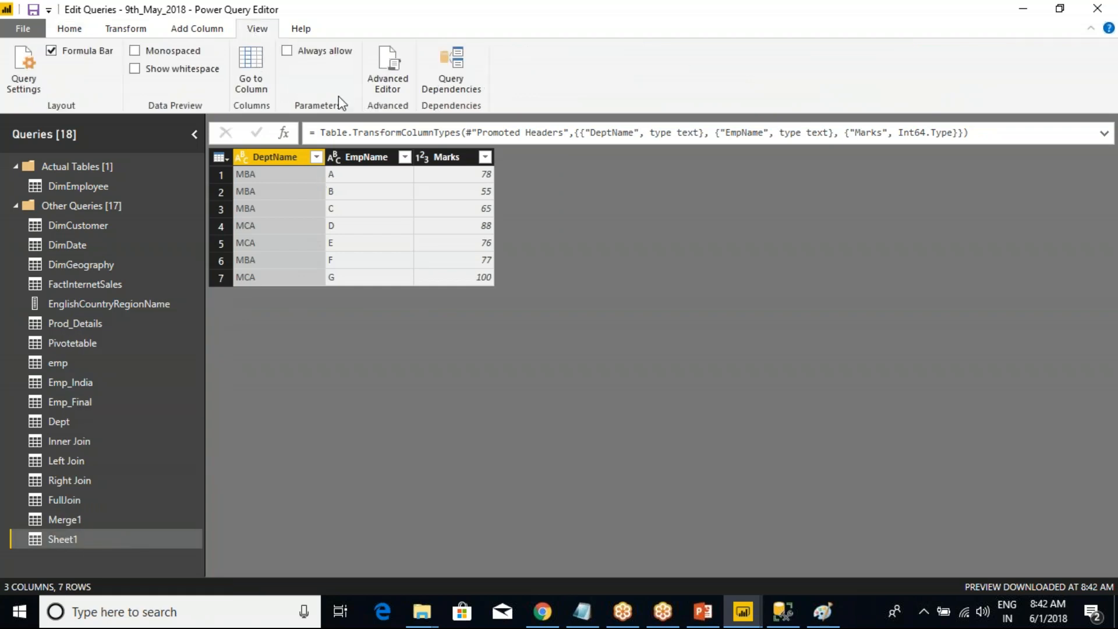
pyautogui.click(465, 72)
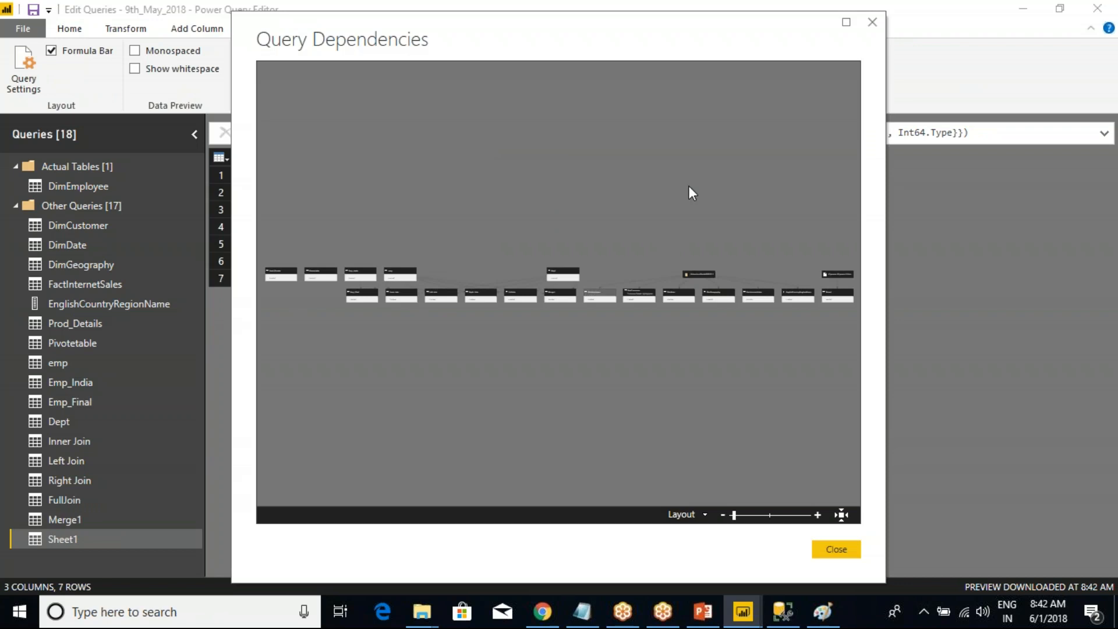
pyautogui.click(846, 22)
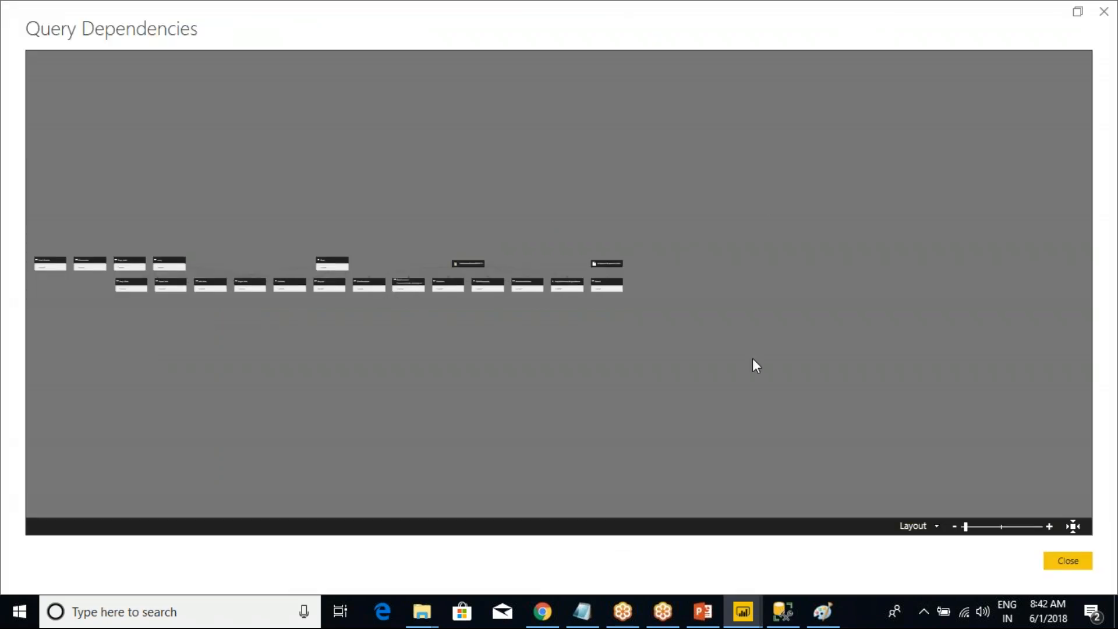
pyautogui.click(1049, 526)
pyautogui.click(1048, 527)
pyautogui.click(1049, 527)
pyautogui.click(1049, 526)
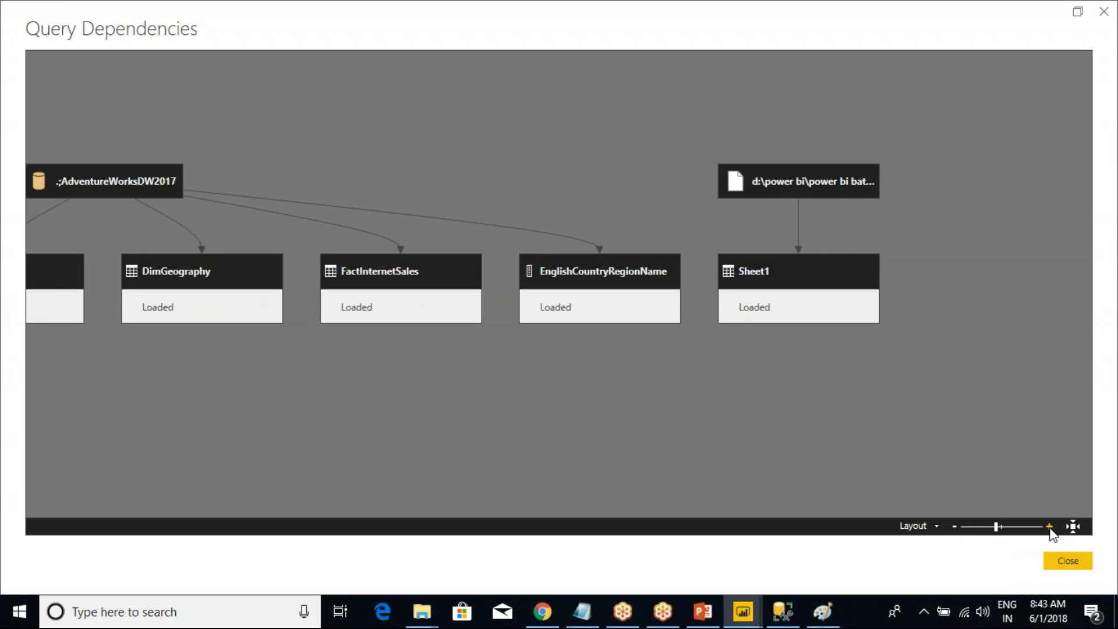
pyautogui.click(1049, 527)
pyautogui.click(1049, 527)
pyautogui.moveTo(836, 148); pyautogui.dragTo(744, 118)
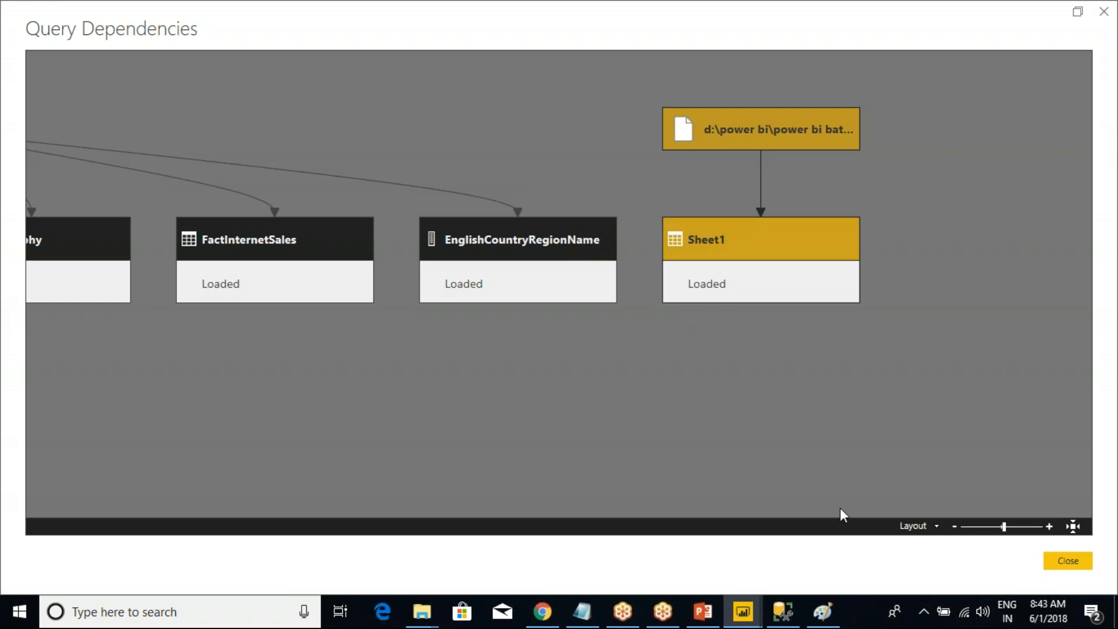
# Trace the diagram from the AdventureWorksDW2017 tables to the Dept and emp queries and their joins.
pyautogui.moveTo(507, 400); pyautogui.dragTo(791, 405)
pyautogui.moveTo(351, 435); pyautogui.dragTo(717, 412)
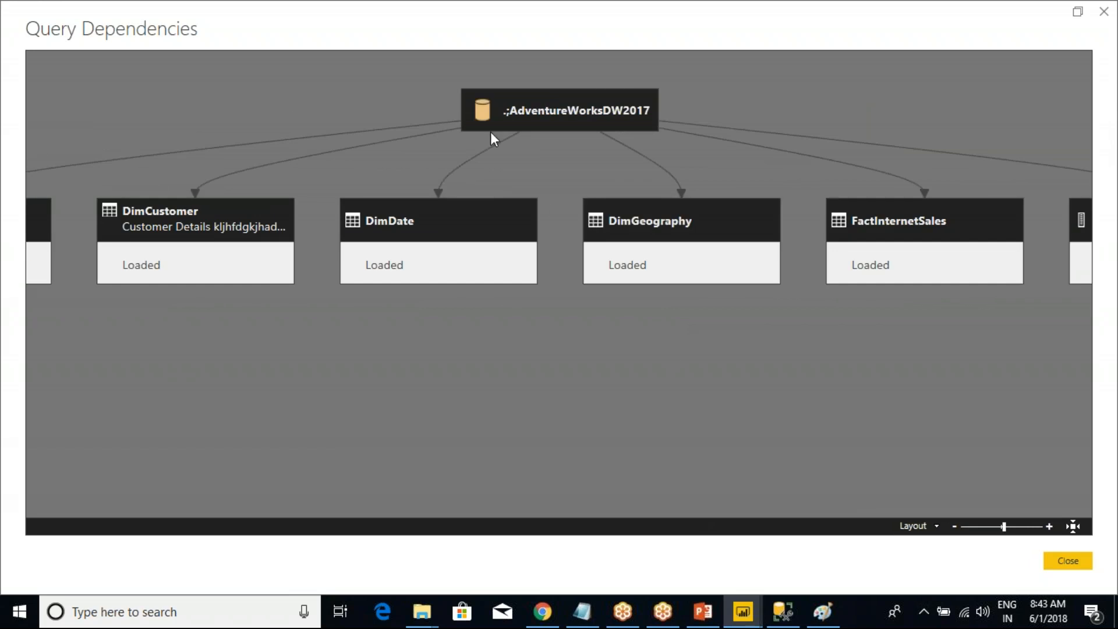
pyautogui.moveTo(337, 386); pyautogui.dragTo(554, 394)
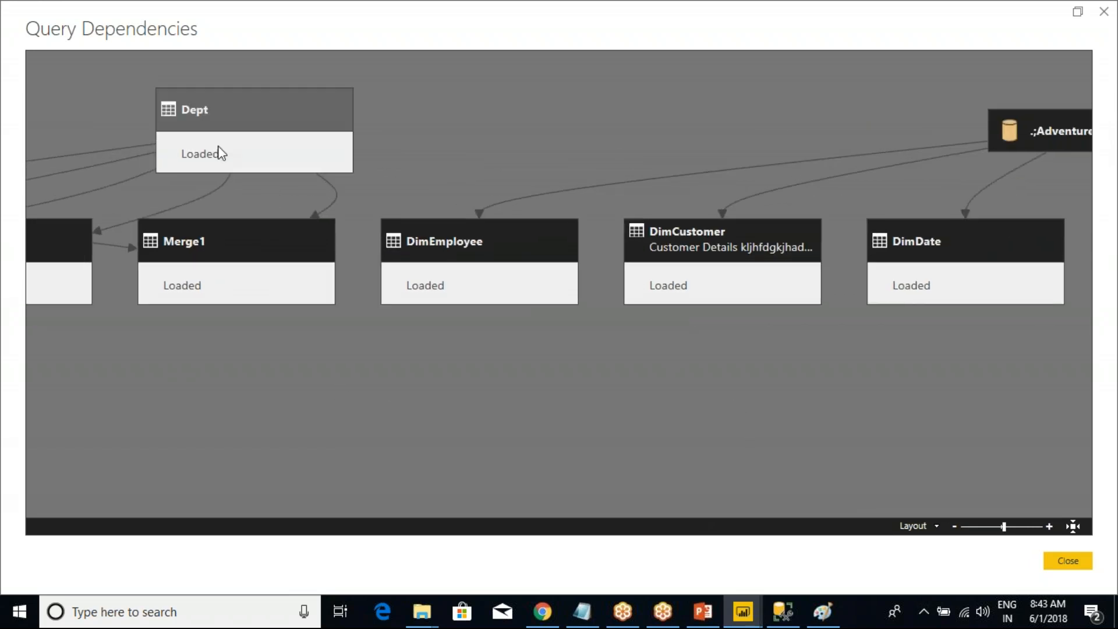
pyautogui.moveTo(170, 344); pyautogui.dragTo(781, 370)
pyautogui.moveTo(348, 405); pyautogui.dragTo(749, 397)
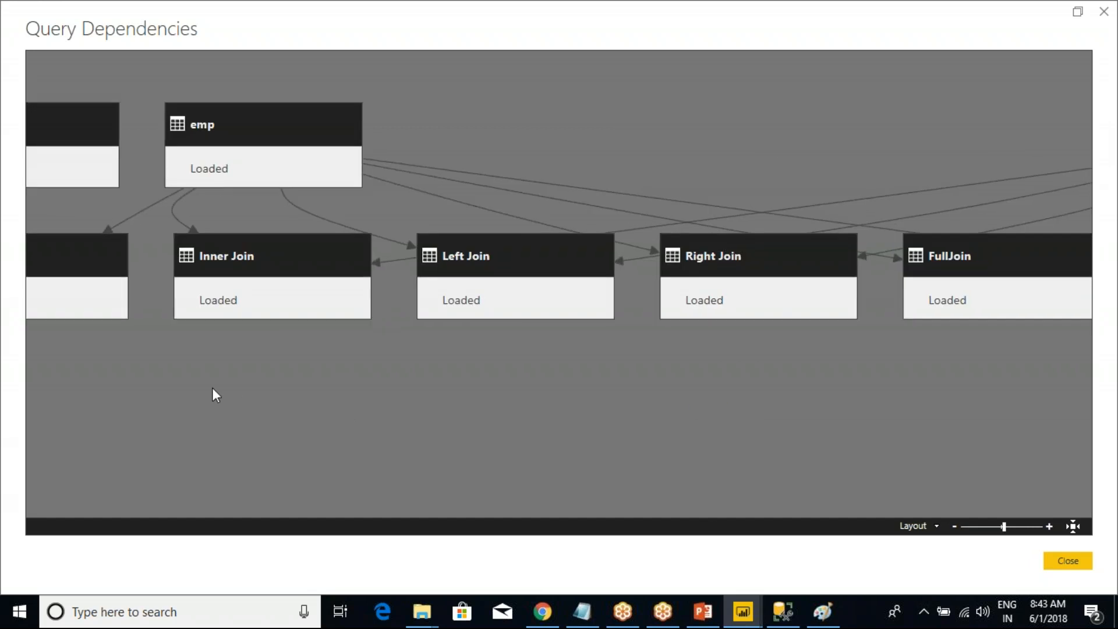
pyautogui.moveTo(216, 395); pyautogui.dragTo(693, 400)
pyautogui.moveTo(506, 356); pyautogui.dragTo(50, 429)
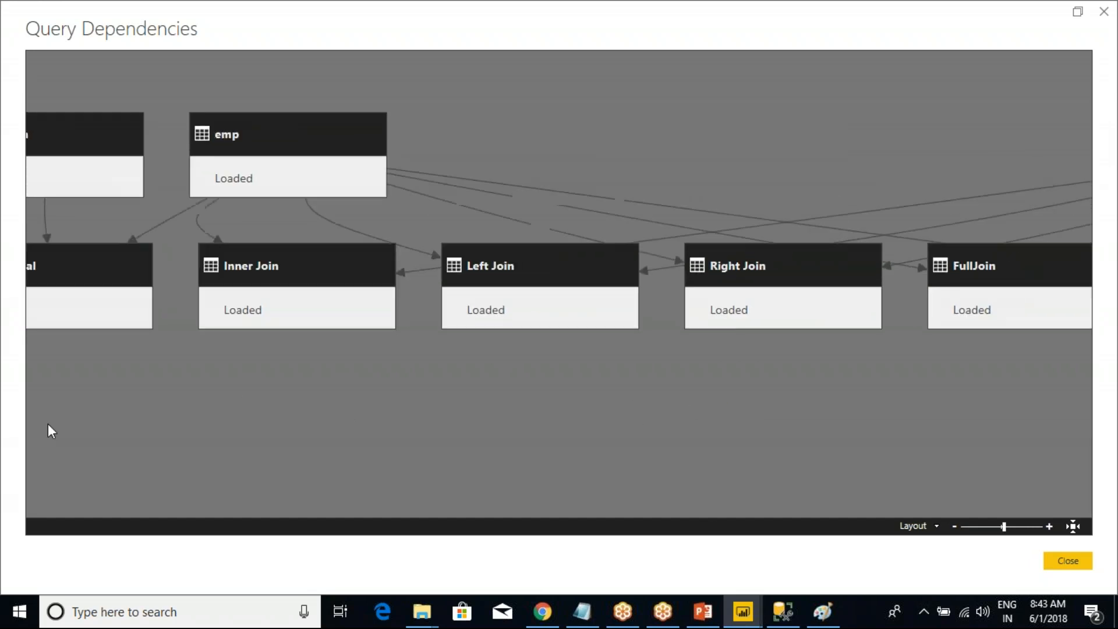
# Return to the Sheet1 query in the dependencies diagram and close the diagram.
pyautogui.moveTo(250, 349); pyautogui.dragTo(5, 333)
pyautogui.moveTo(746, 365); pyautogui.dragTo(3, 332)
pyautogui.moveTo(648, 397); pyautogui.dragTo(220, 380)
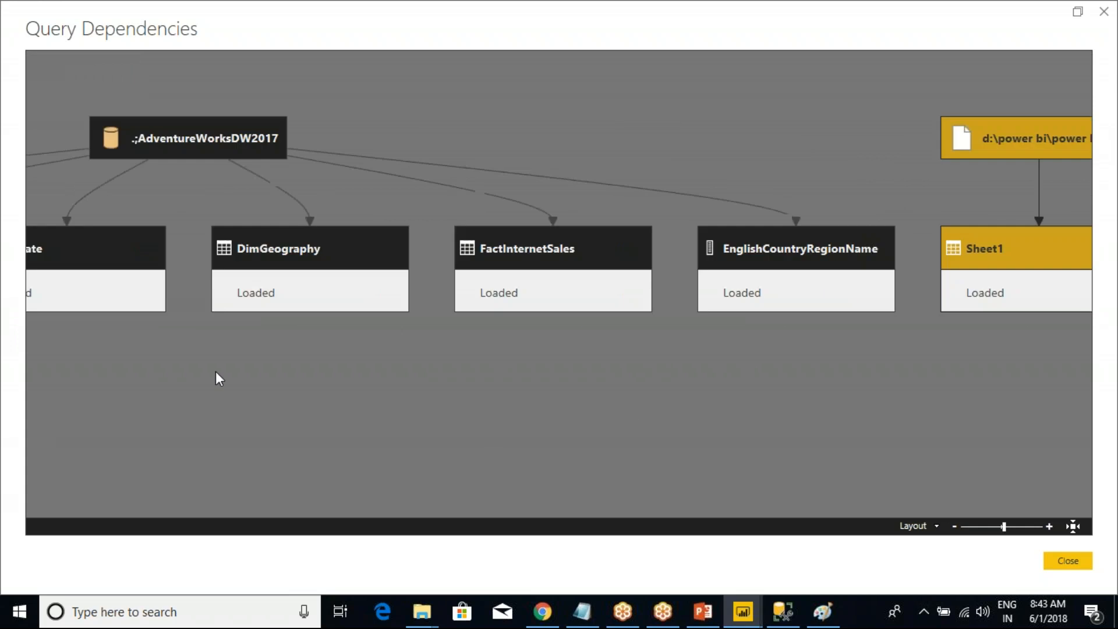
pyautogui.moveTo(874, 452); pyautogui.dragTo(514, 452)
pyautogui.moveTo(600, 446); pyautogui.dragTo(259, 391)
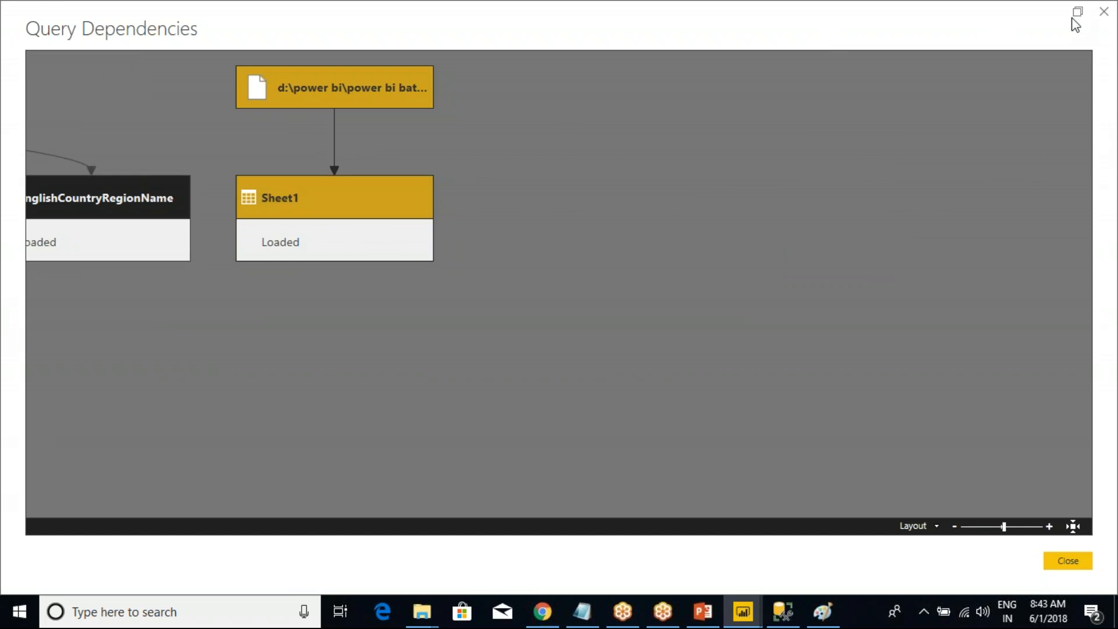
pyautogui.click(1104, 12)
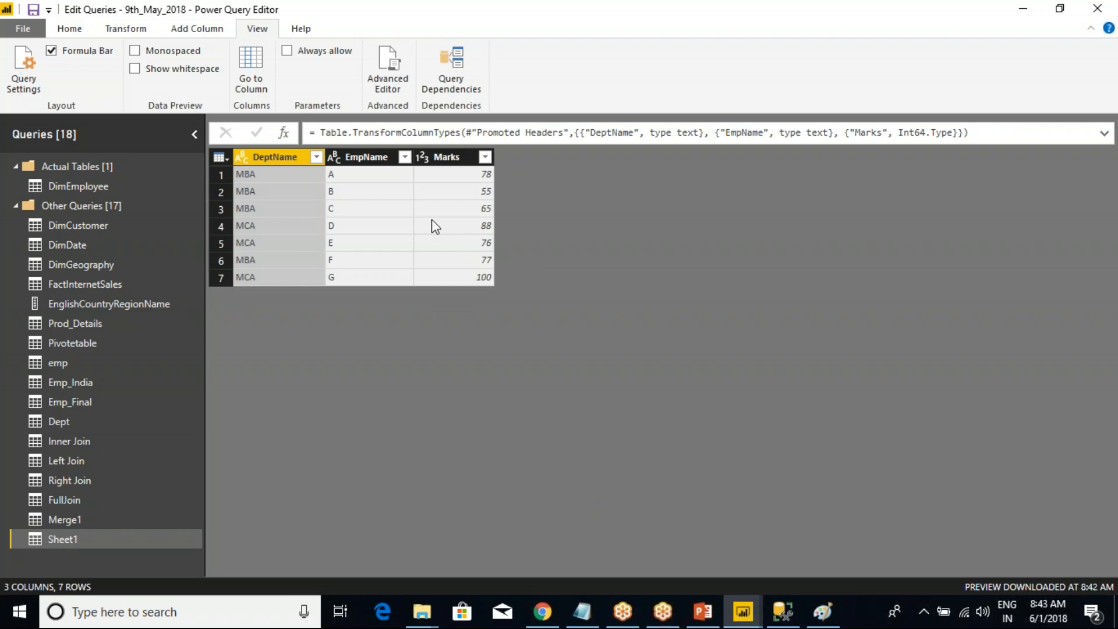
# Switch to the Class Notes file in Notepad and mark the view entry as Done.
pyautogui.hotkey('alt', 'Tab')
pyautogui.hotkey('alt', 'Tab')
pyautogui.press('Tab')
pyautogui.click(268, 465)
pyautogui.write('Done')
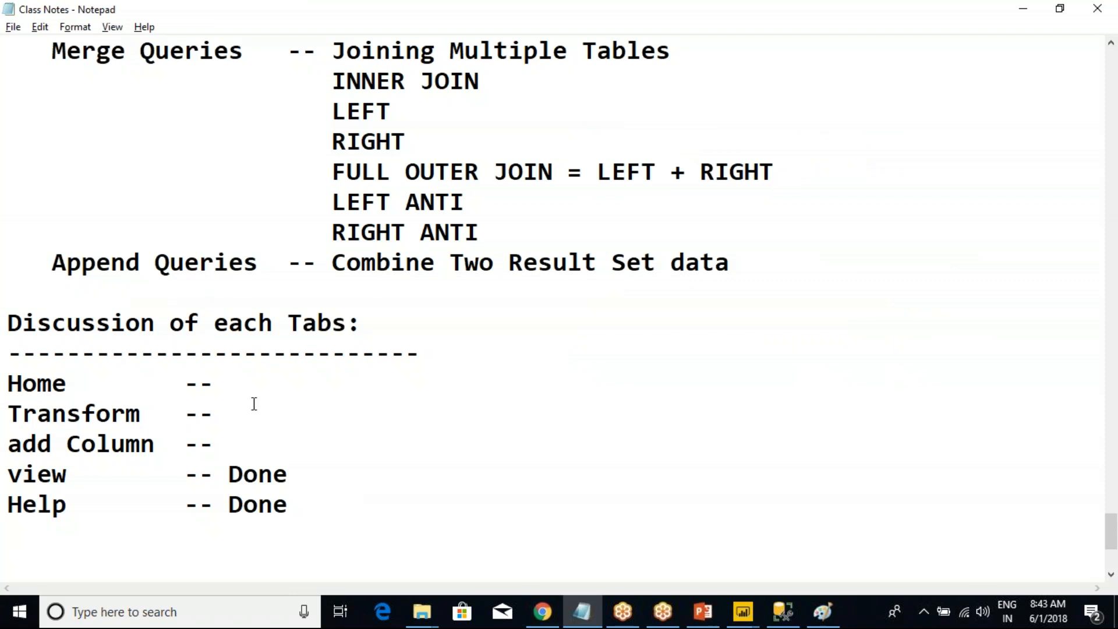
pyautogui.click(247, 436)
# Switch back to the Power Query Editor, show the Add Column commands and point out Column From Examples.
pyautogui.hotkey('alt', 'Tab')
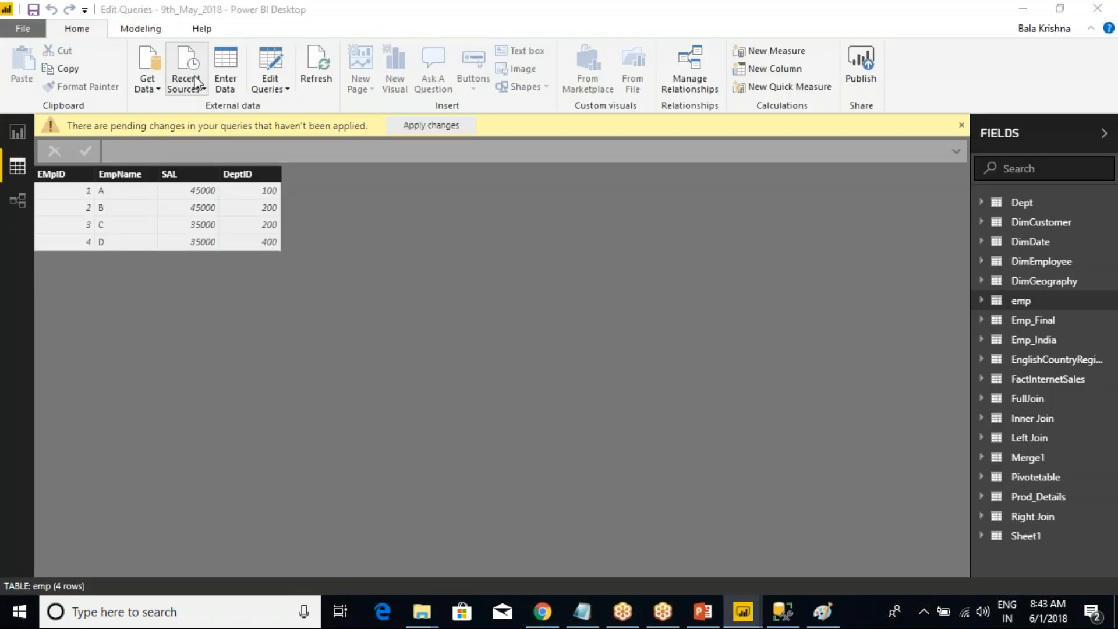
pyautogui.hotkey('alt', 'Tab')
pyautogui.click(194, 31)
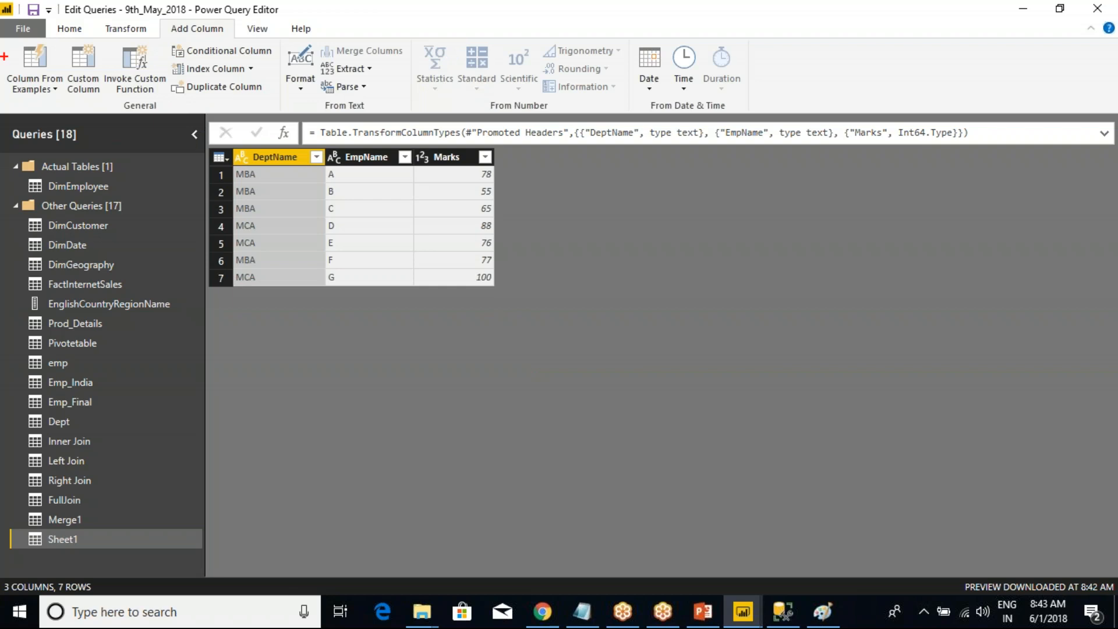
pyautogui.moveTo(3, 43); pyautogui.dragTo(63, 103)
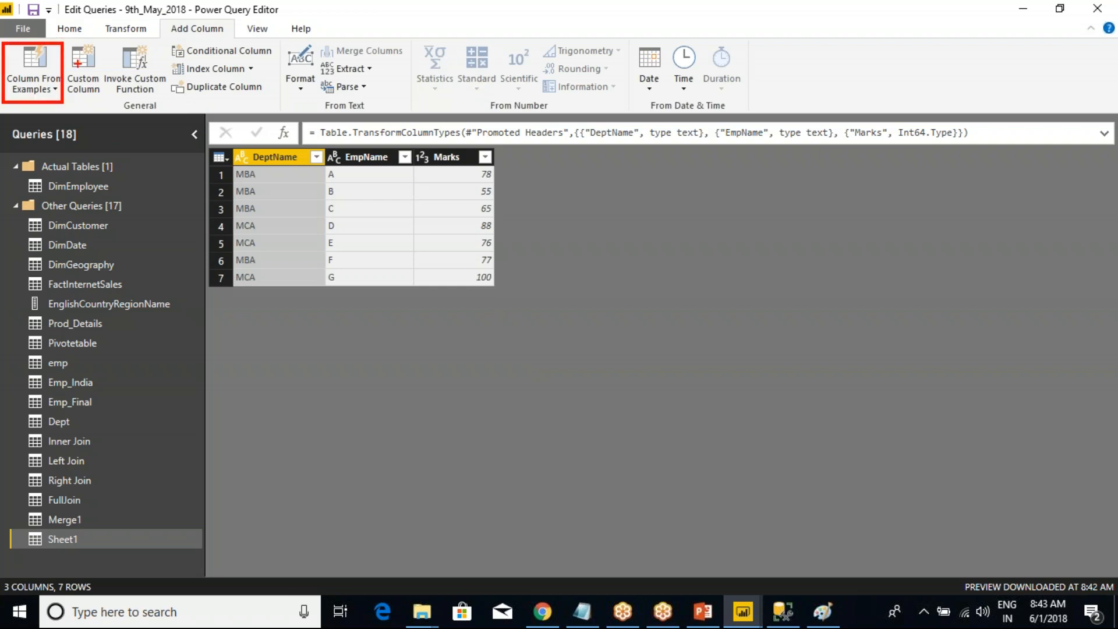
pyautogui.press('Escape')
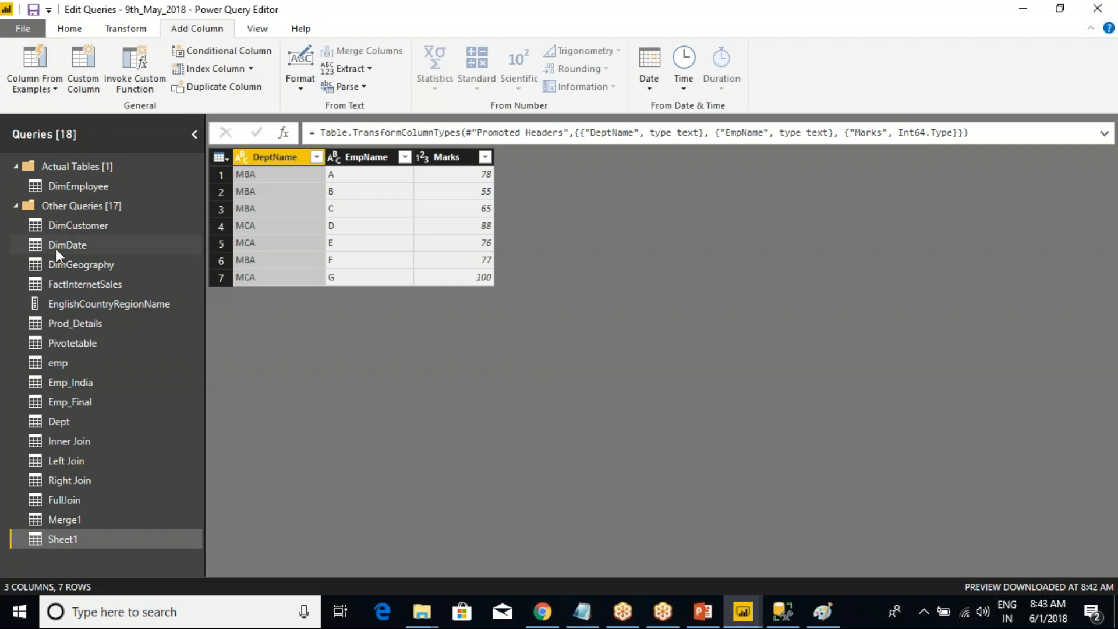
# Select the DimGeography query and review the Column From Examples, Index Column and other general column-adding options.
pyautogui.click(75, 264)
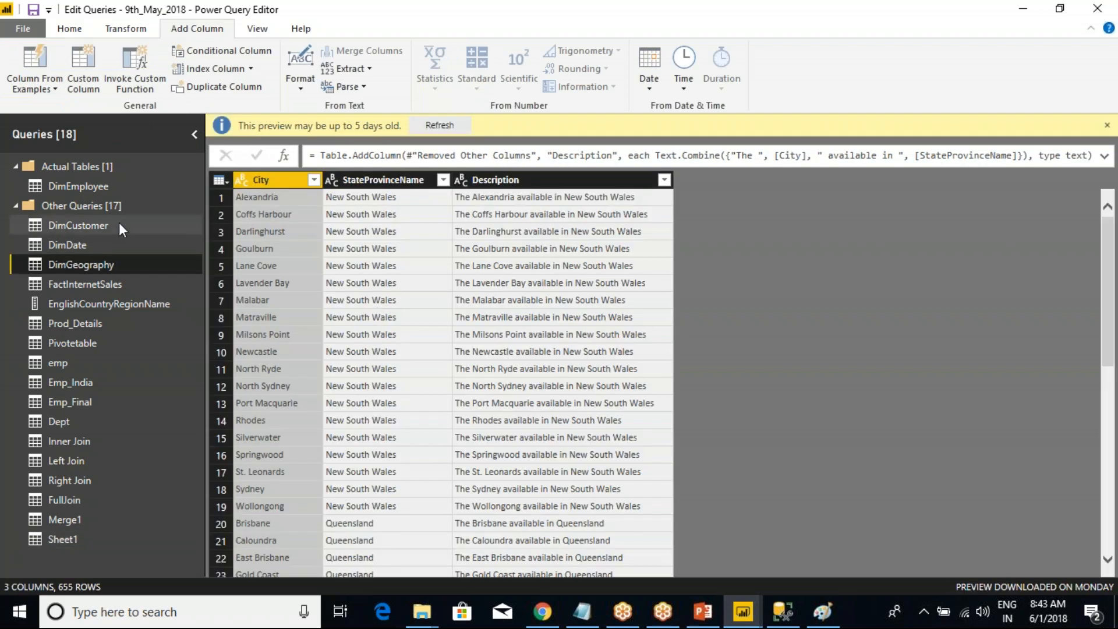
pyautogui.click(51, 91)
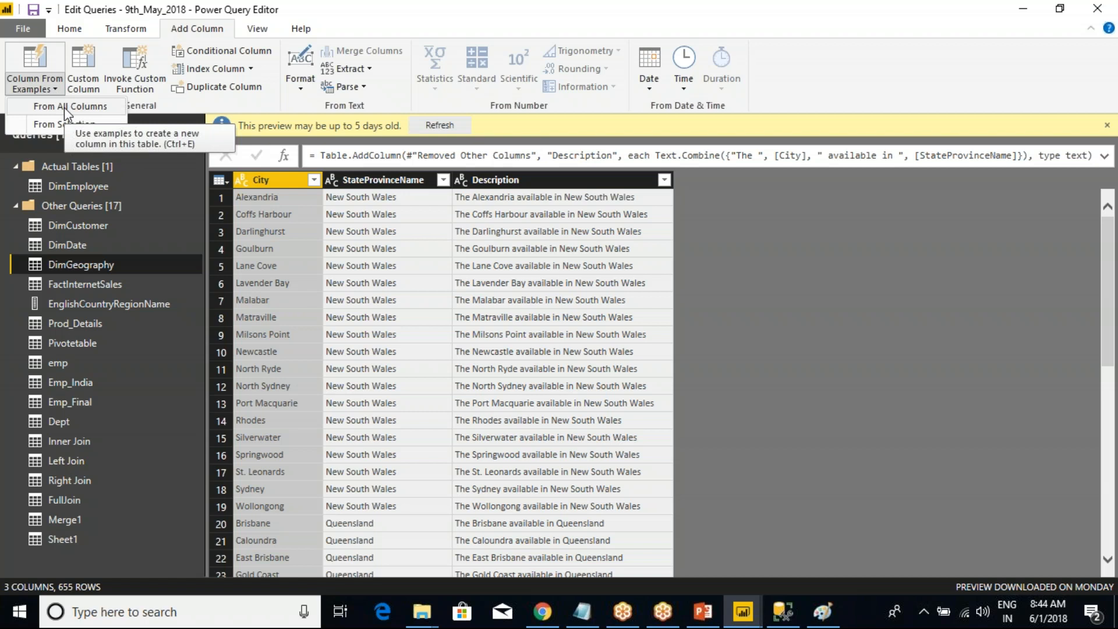
pyautogui.click(346, 5)
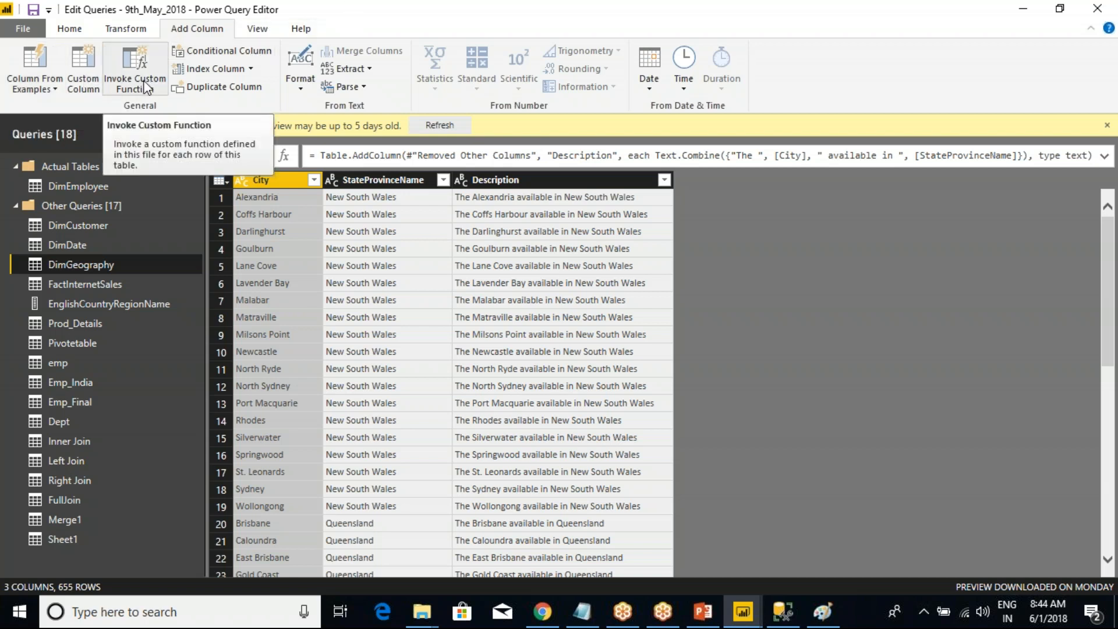
pyautogui.click(250, 68)
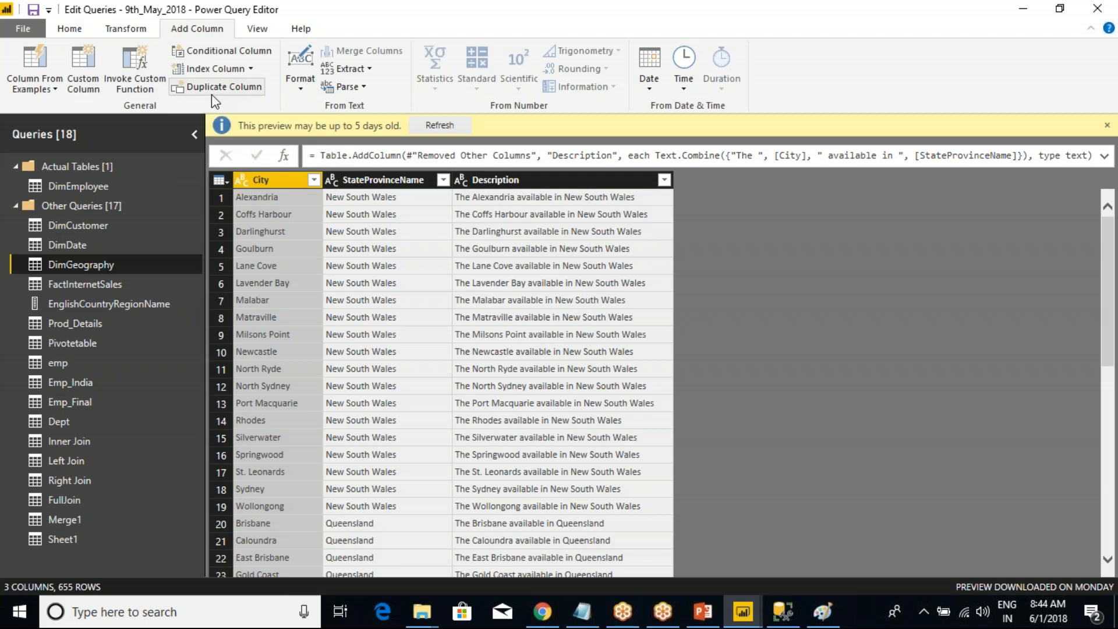
pyautogui.moveTo(12, 41); pyautogui.dragTo(263, 114)
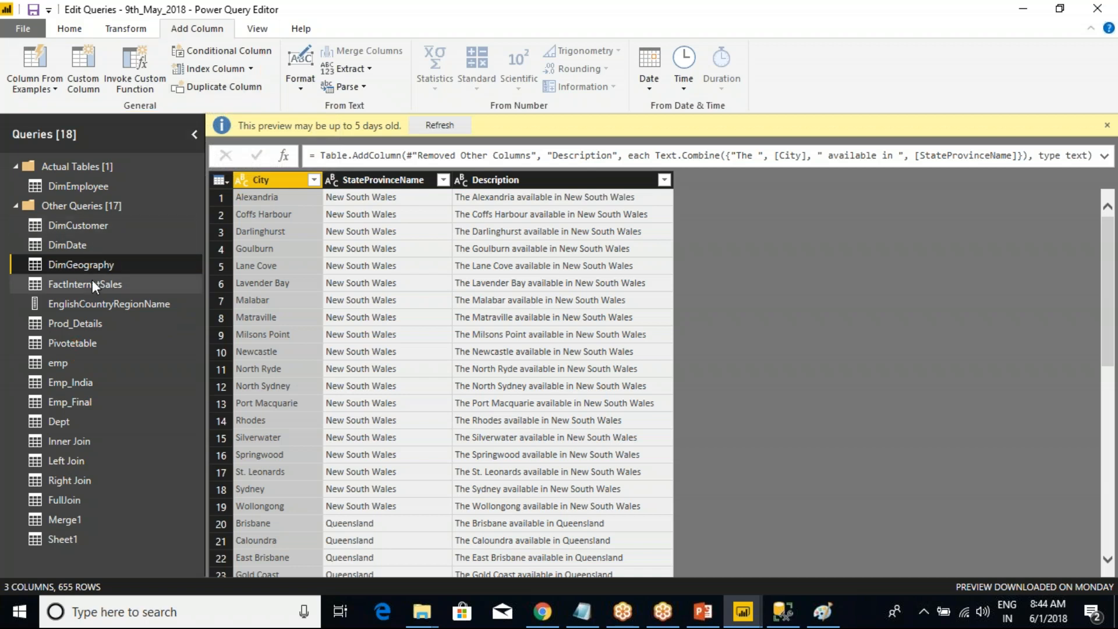
# Review the text Format options for adding a column based on DimGeography's City column.
pyautogui.click(281, 180)
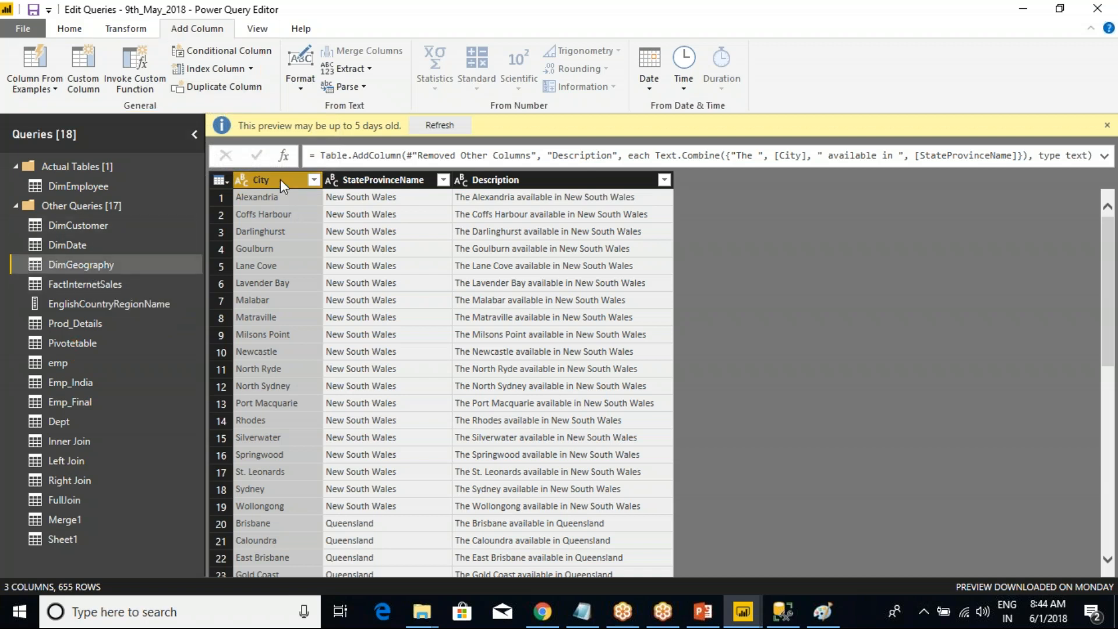
pyautogui.click(300, 82)
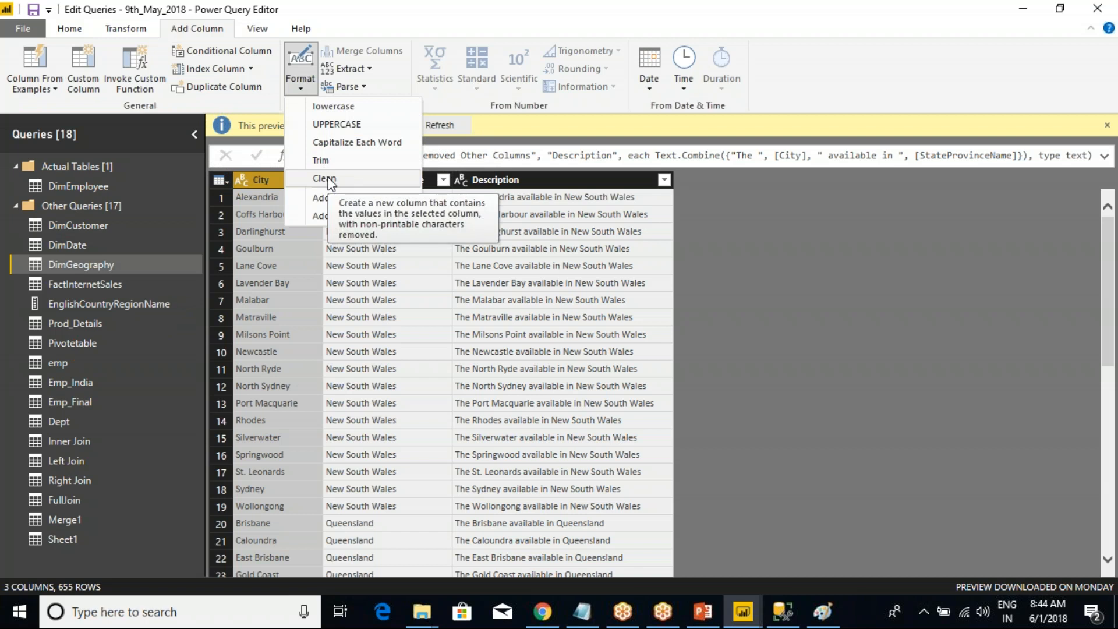
pyautogui.click(809, 292)
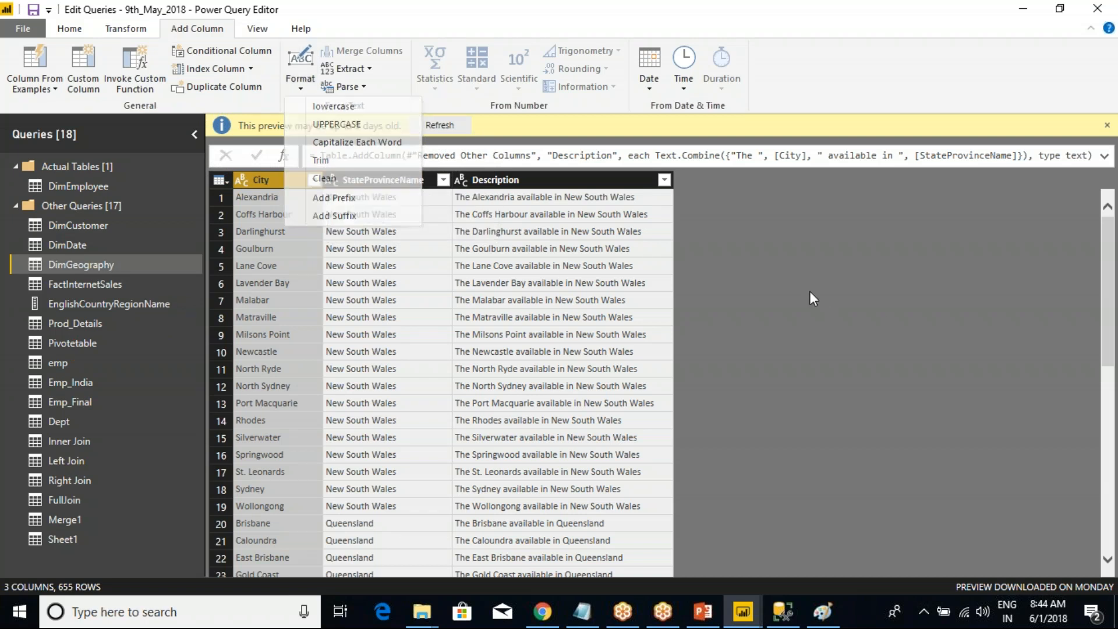
# Compare the StateProvinceName column's own Transform options with the Format options for adding a text column.
pyautogui.click(500, 182)
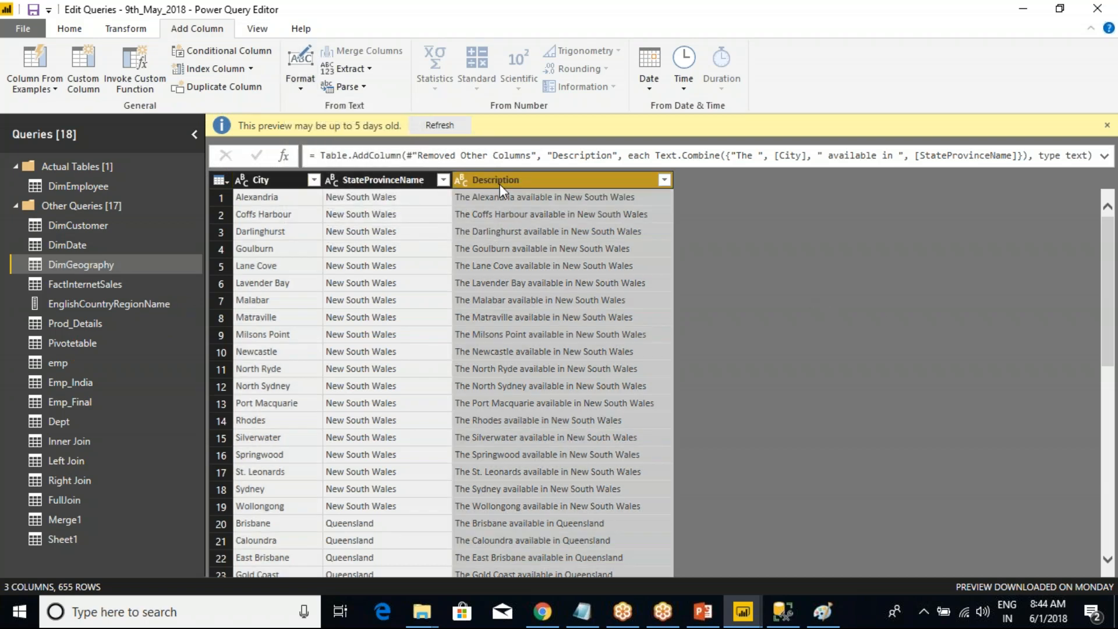
pyautogui.click(373, 182)
pyautogui.rightClick(373, 181)
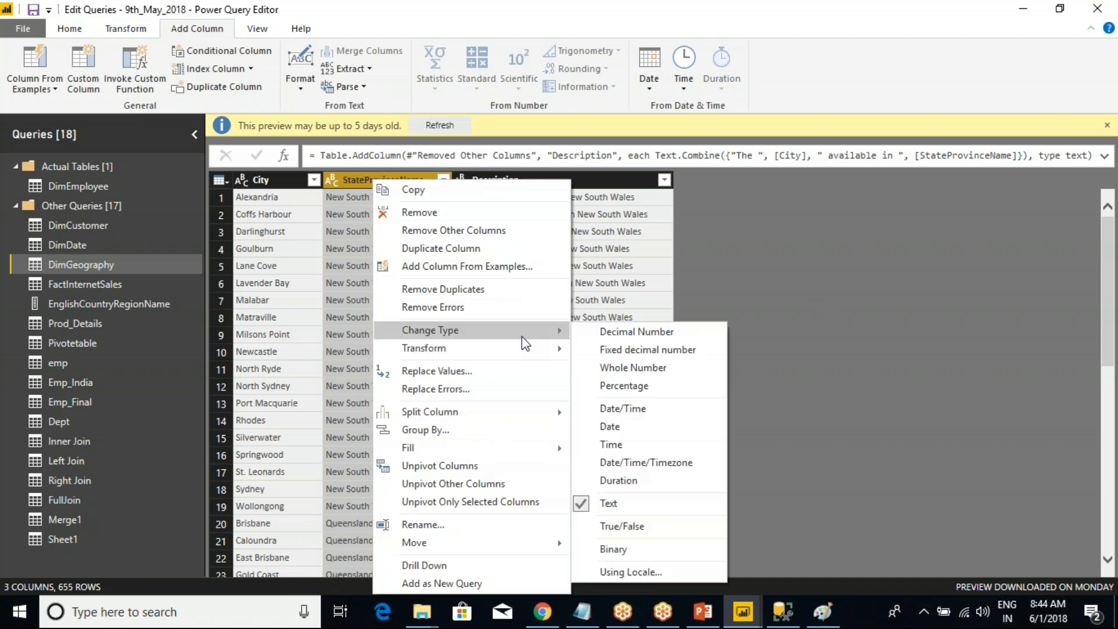
pyautogui.moveTo(523, 350)
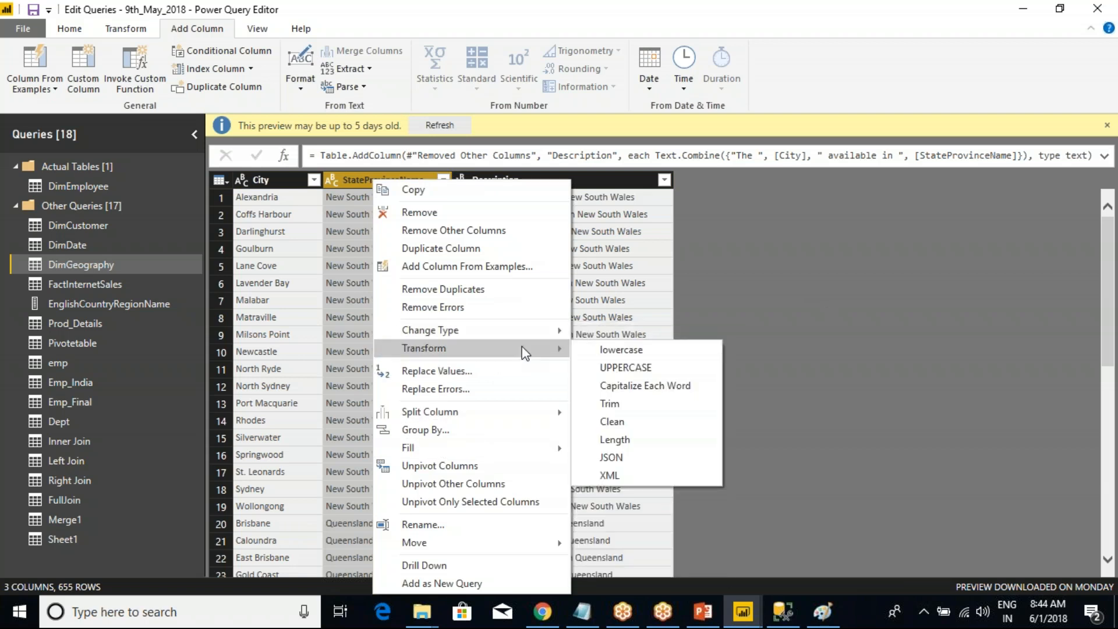
pyautogui.click(633, 369)
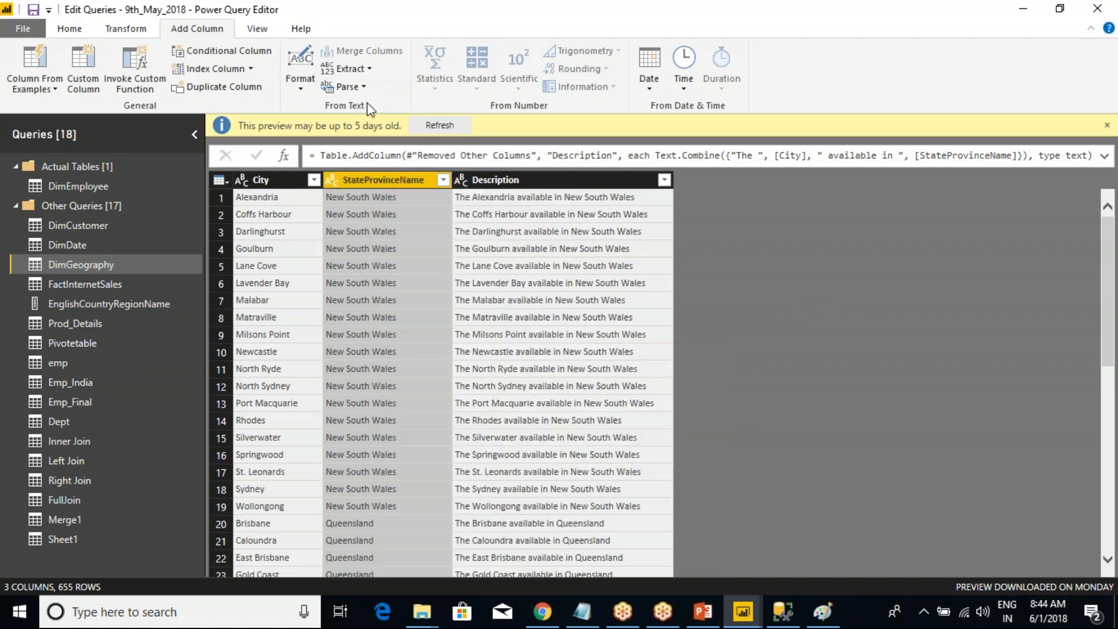
pyautogui.click(301, 81)
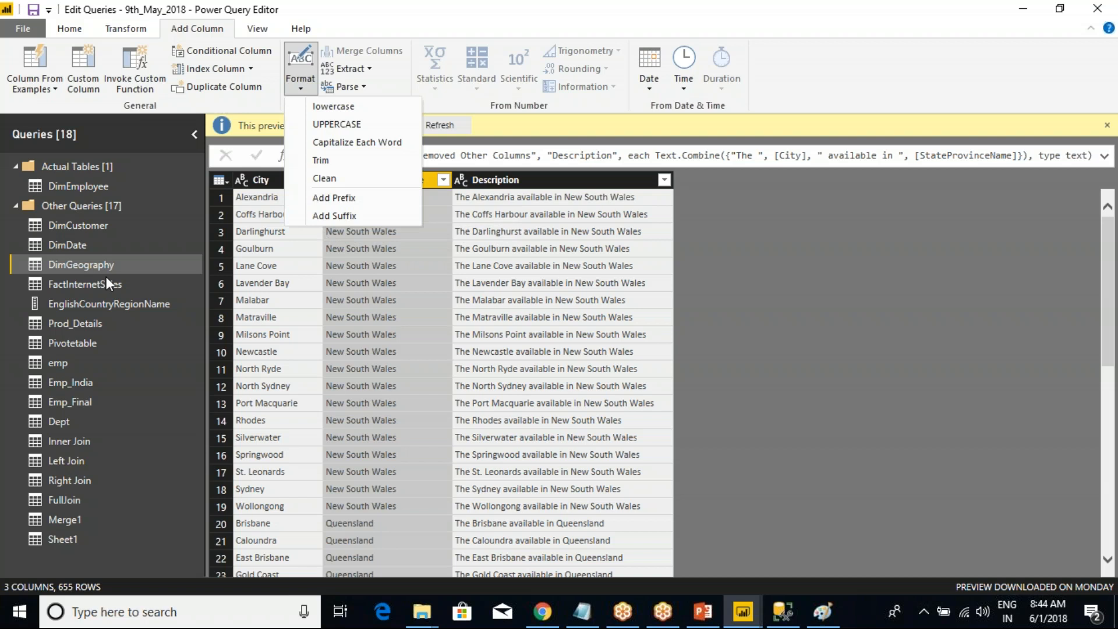
# Open the DimCustomer query, check which columns it offers in Choose Columns, and cancel without changes.
pyautogui.click(82, 229)
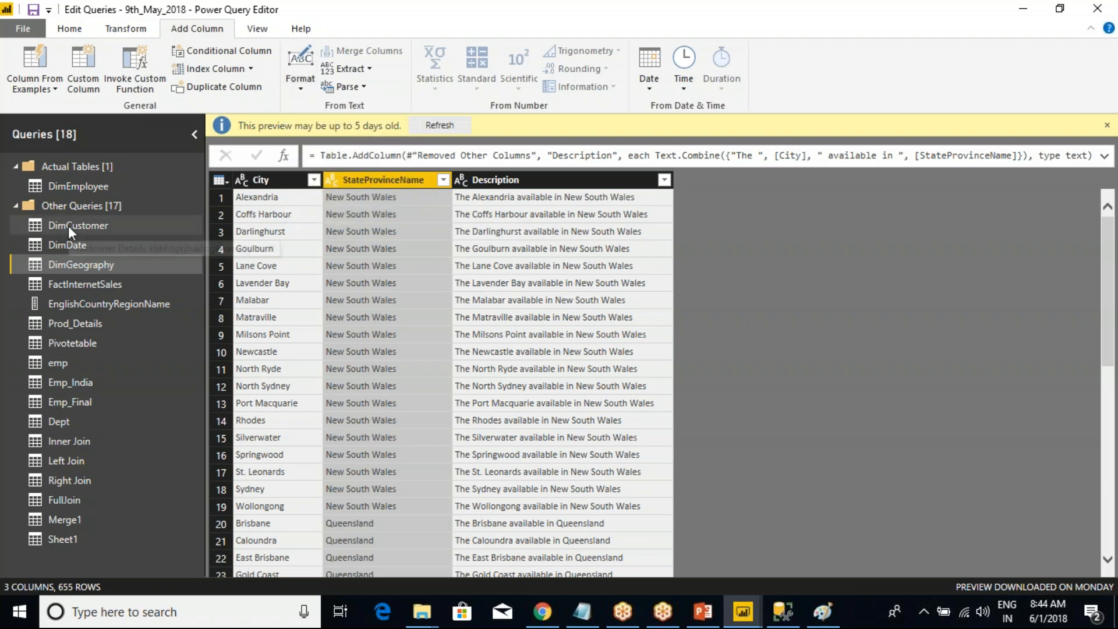
pyautogui.click(69, 229)
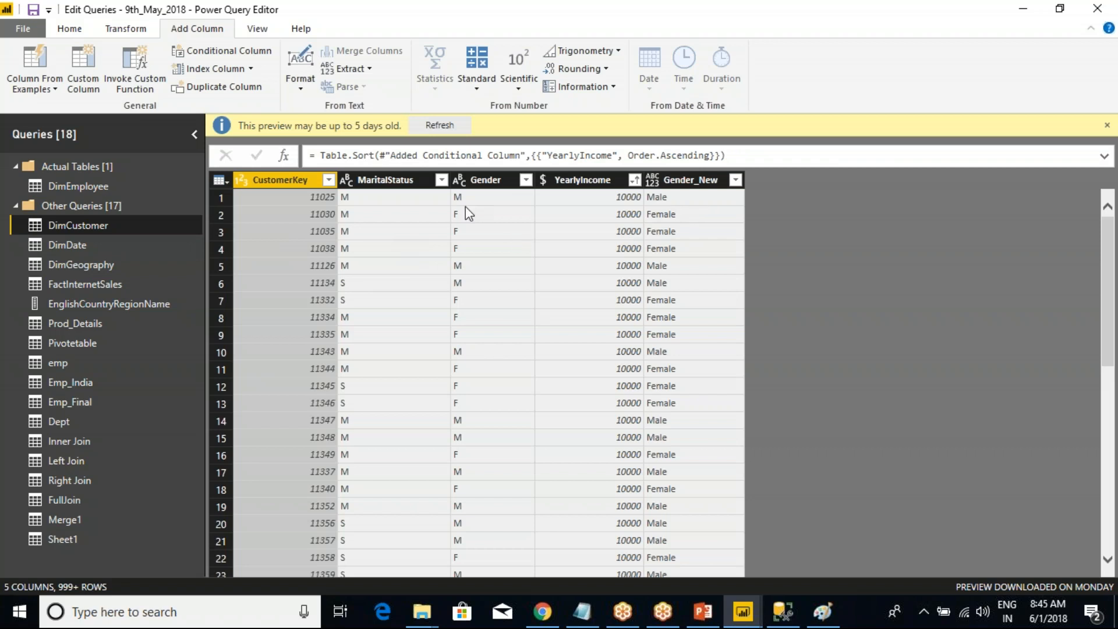
pyautogui.click(381, 178)
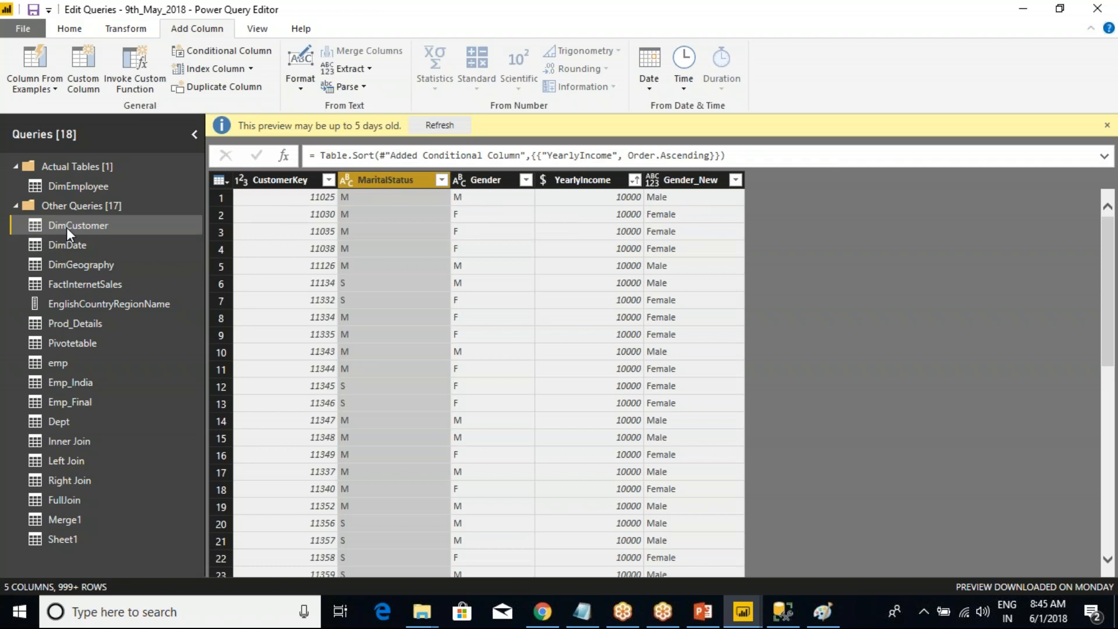
pyautogui.click(240, 181)
pyautogui.click(219, 184)
pyautogui.click(219, 184)
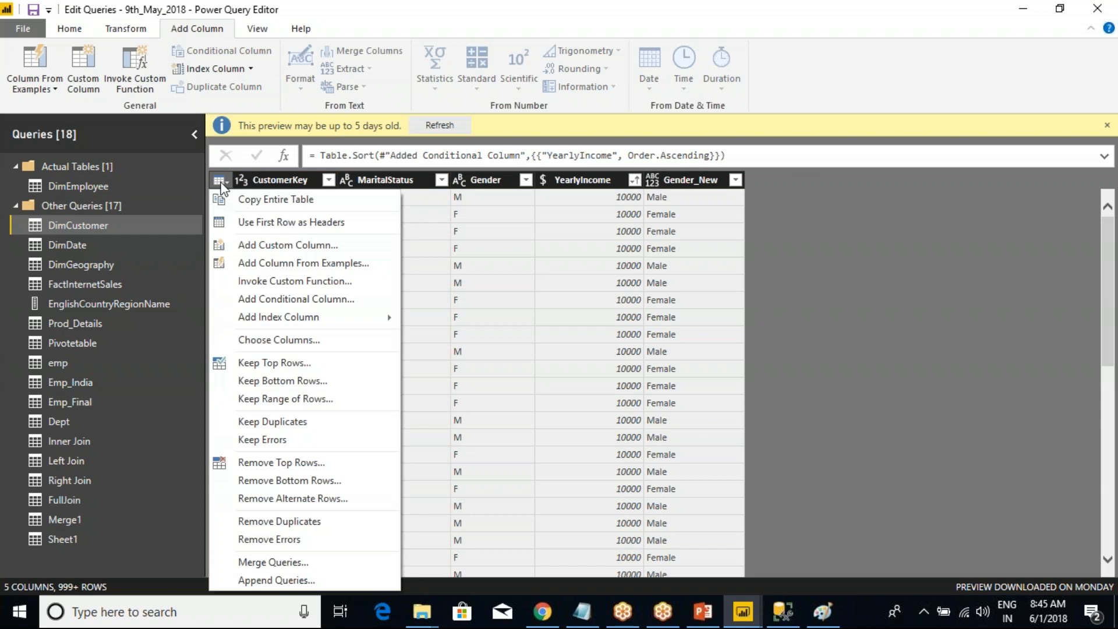
pyautogui.click(273, 362)
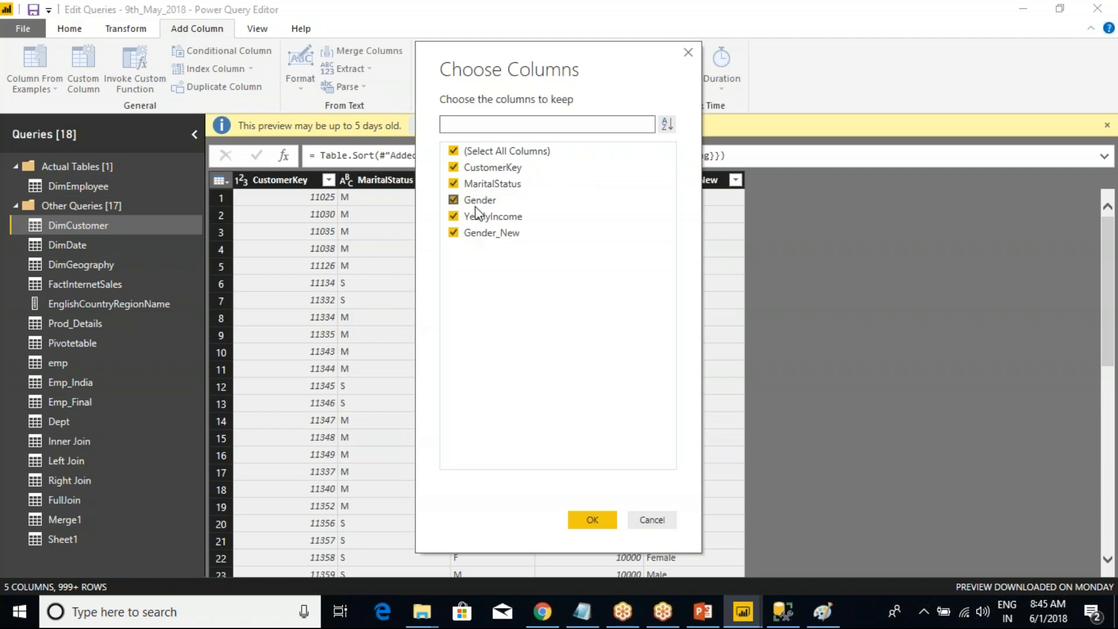
pyautogui.click(648, 520)
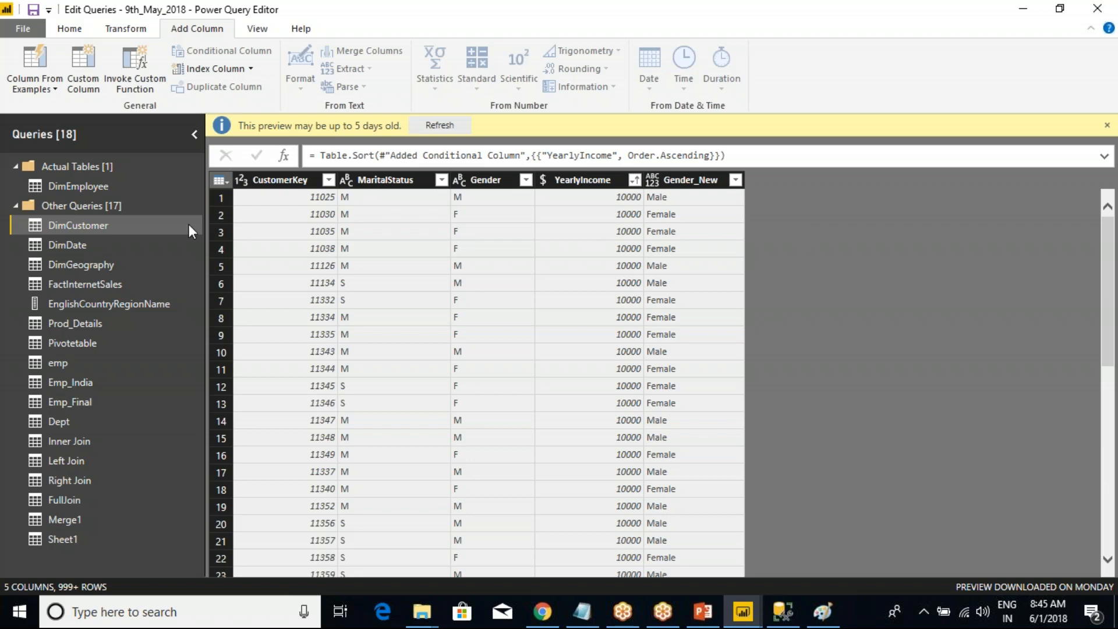
# In the DimEmployee query, choose FirstName, LastName and MiddleName as additional columns to keep.
pyautogui.moveTo(72, 226)
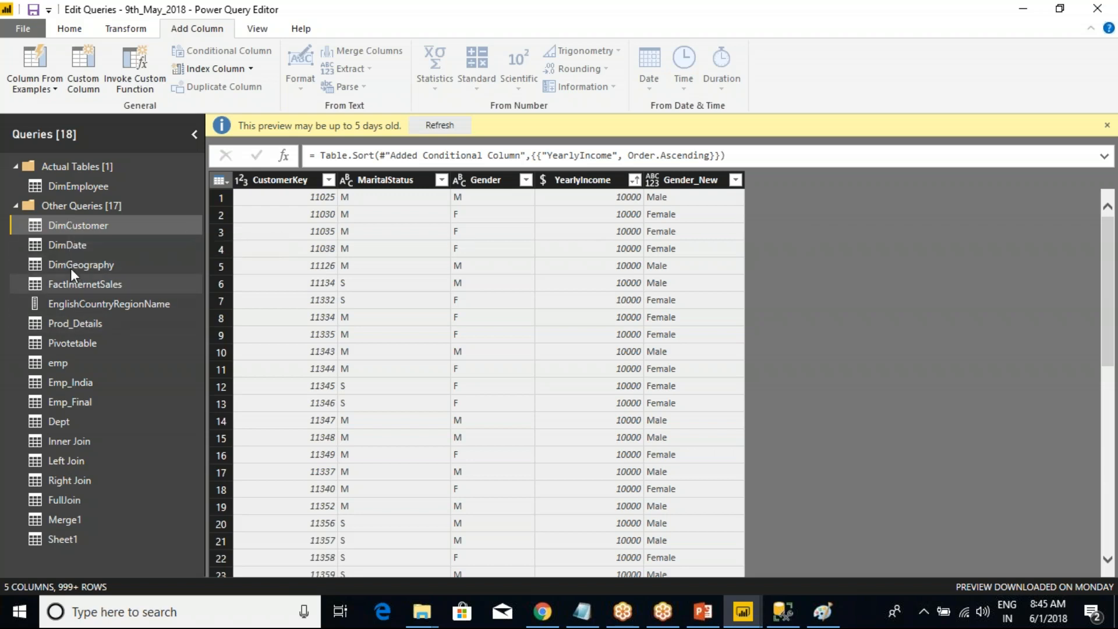
pyautogui.click(58, 185)
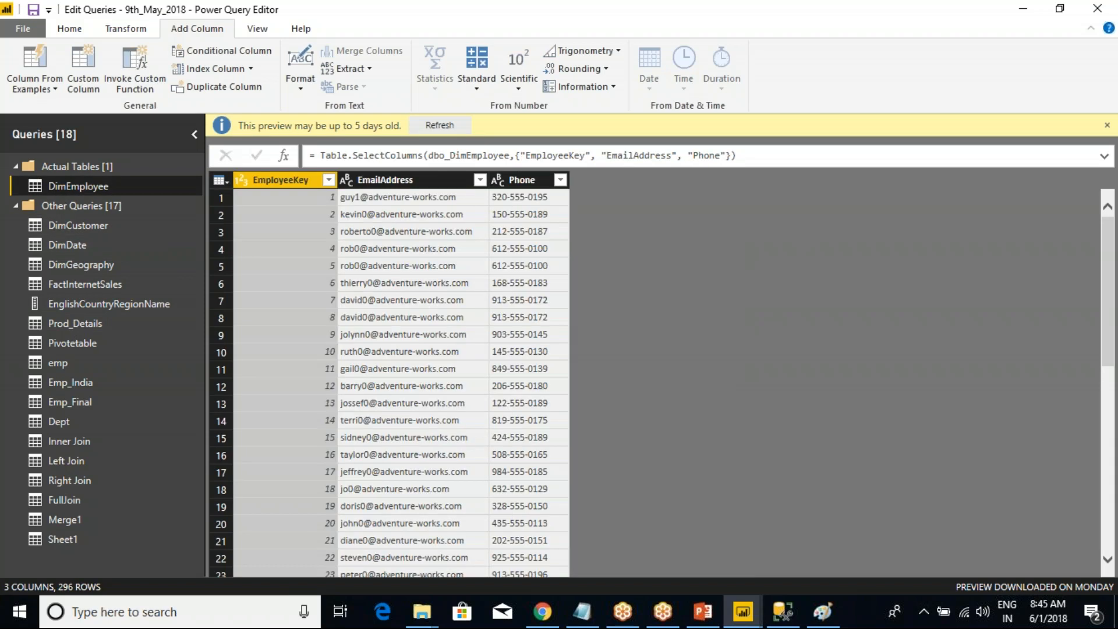
pyautogui.click(220, 180)
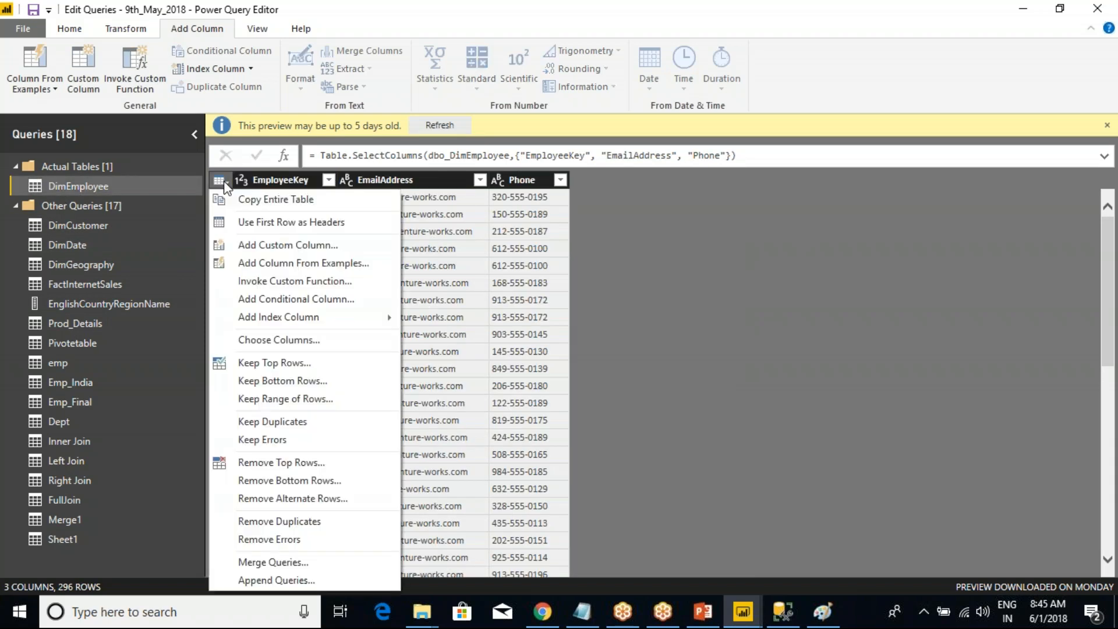
pyautogui.click(279, 339)
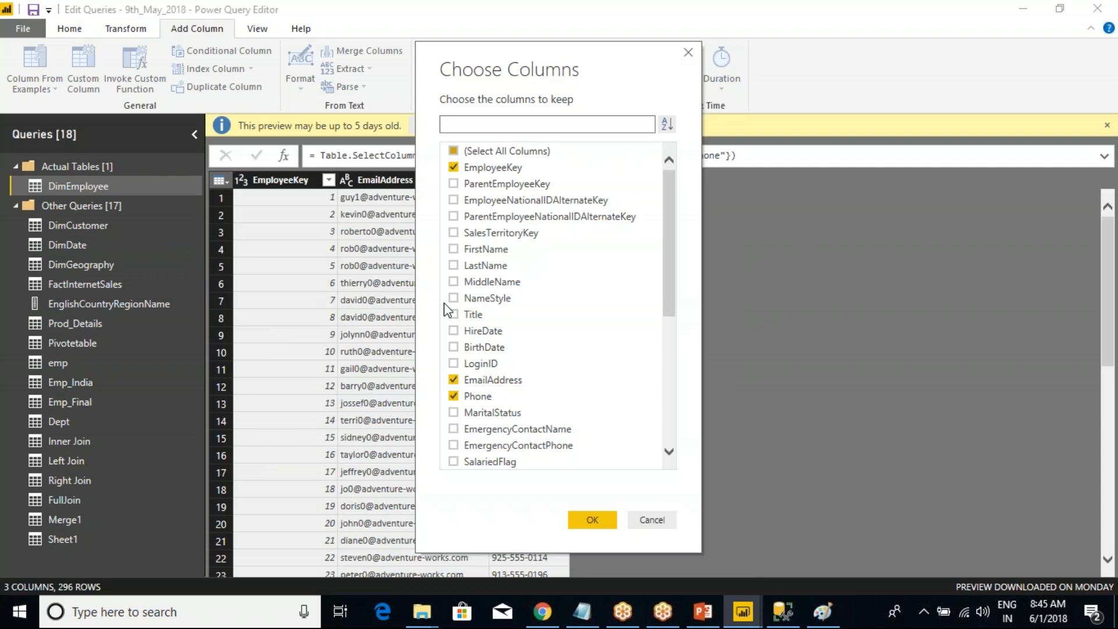
pyautogui.click(454, 249)
pyautogui.click(453, 265)
pyautogui.click(454, 282)
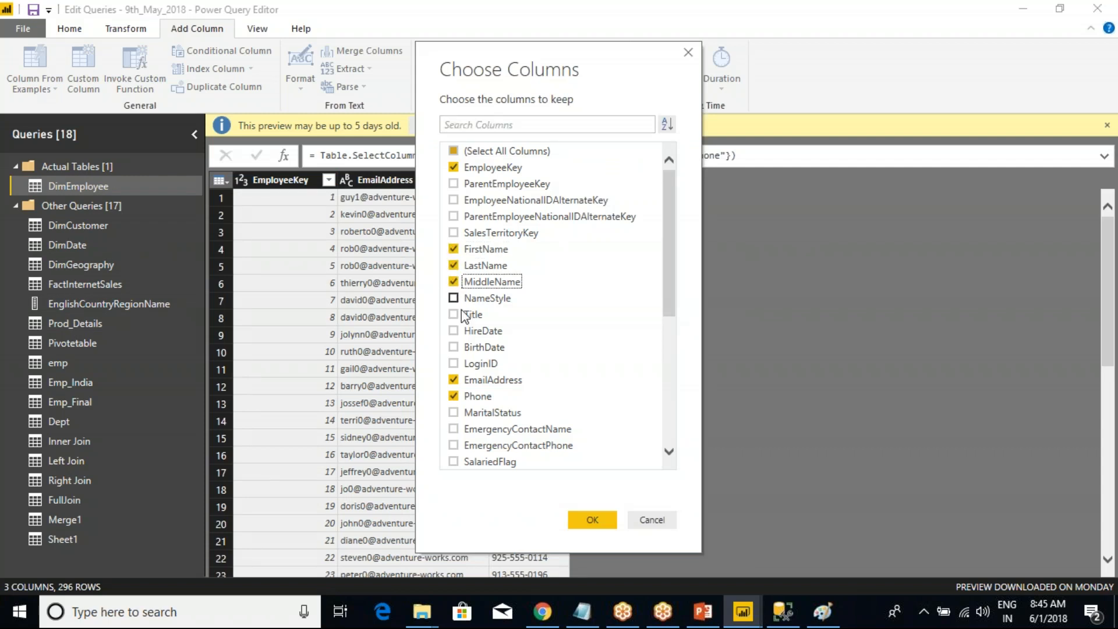
pyautogui.click(589, 517)
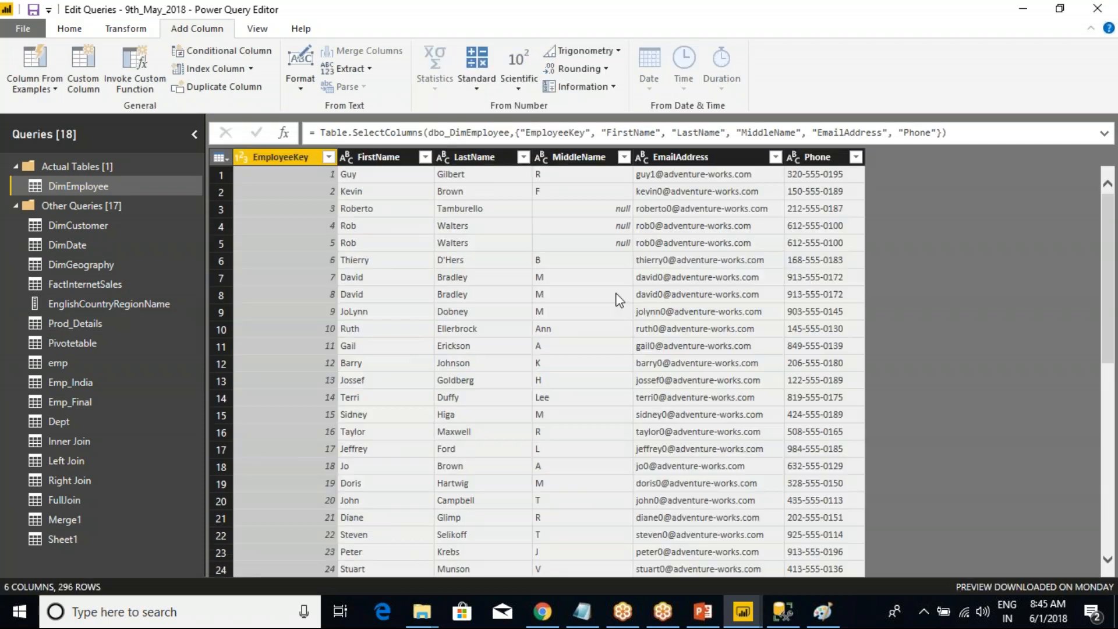
# Add a new column that puts the prefix Mr in front of DimEmployee's FirstName values.
pyautogui.click(378, 158)
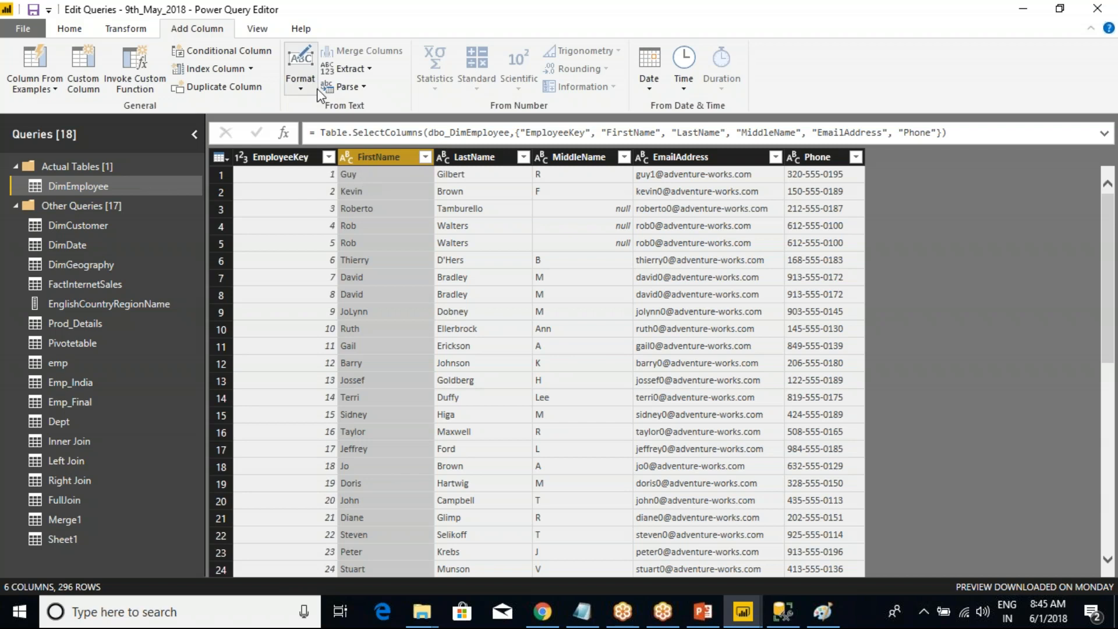
pyautogui.click(300, 70)
pyautogui.click(339, 198)
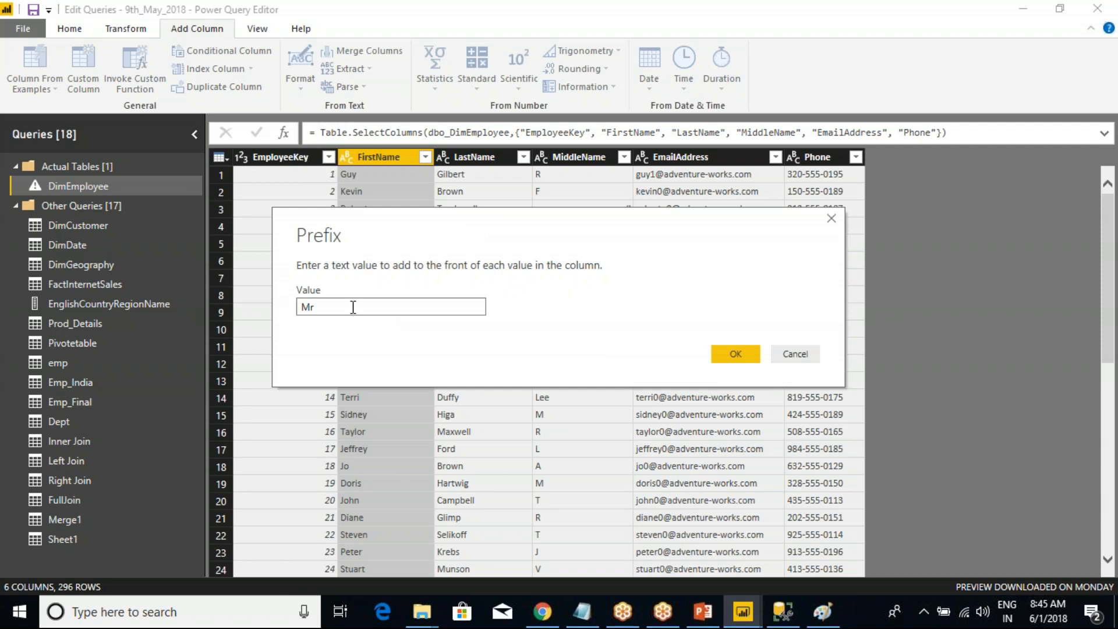
pyautogui.click(735, 354)
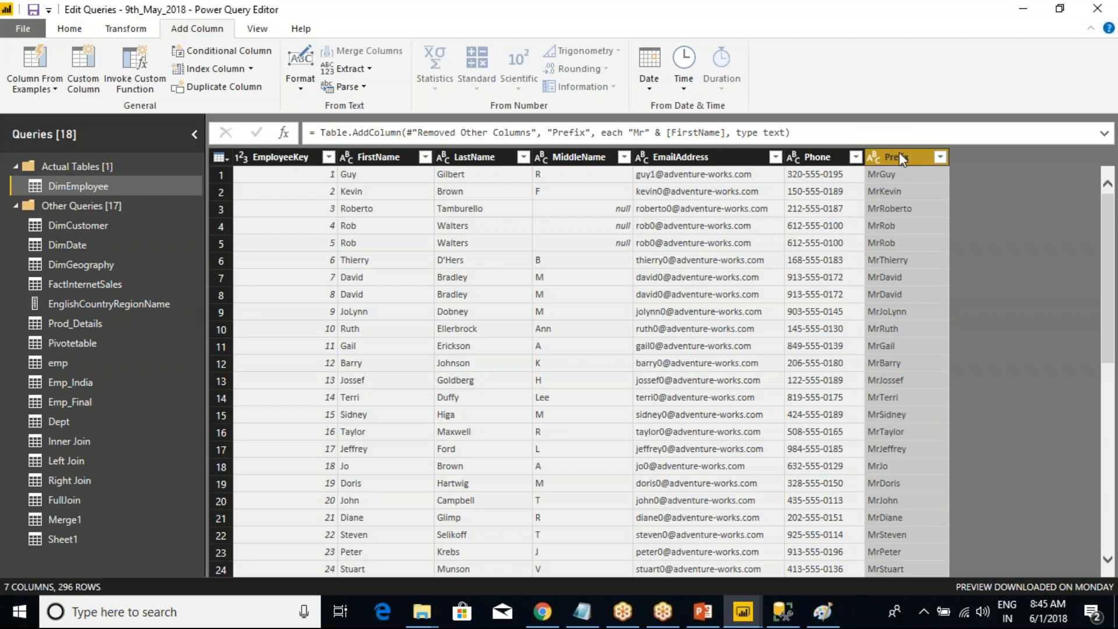
pyautogui.moveTo(334, 150)
pyautogui.mouseDown()
pyautogui.moveTo(413, 205)
pyautogui.moveTo(412, 432)
pyautogui.mouseUp()
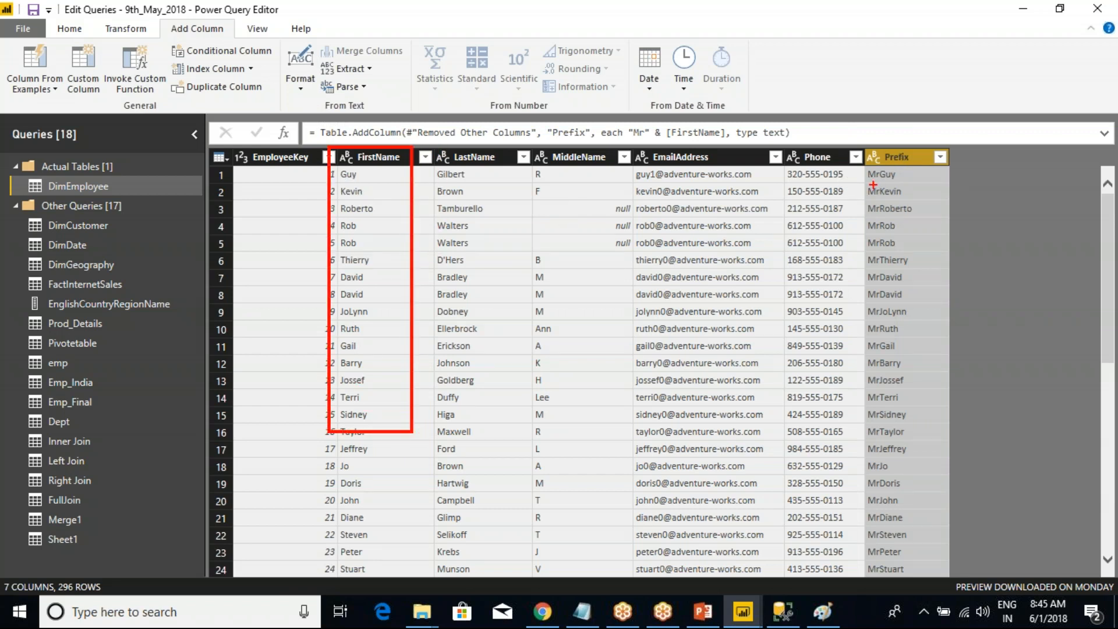
pyautogui.moveTo(864, 162)
pyautogui.mouseDown()
pyautogui.moveTo(894, 255)
pyautogui.moveTo(898, 375)
pyautogui.mouseUp()
pyautogui.press('Escape')
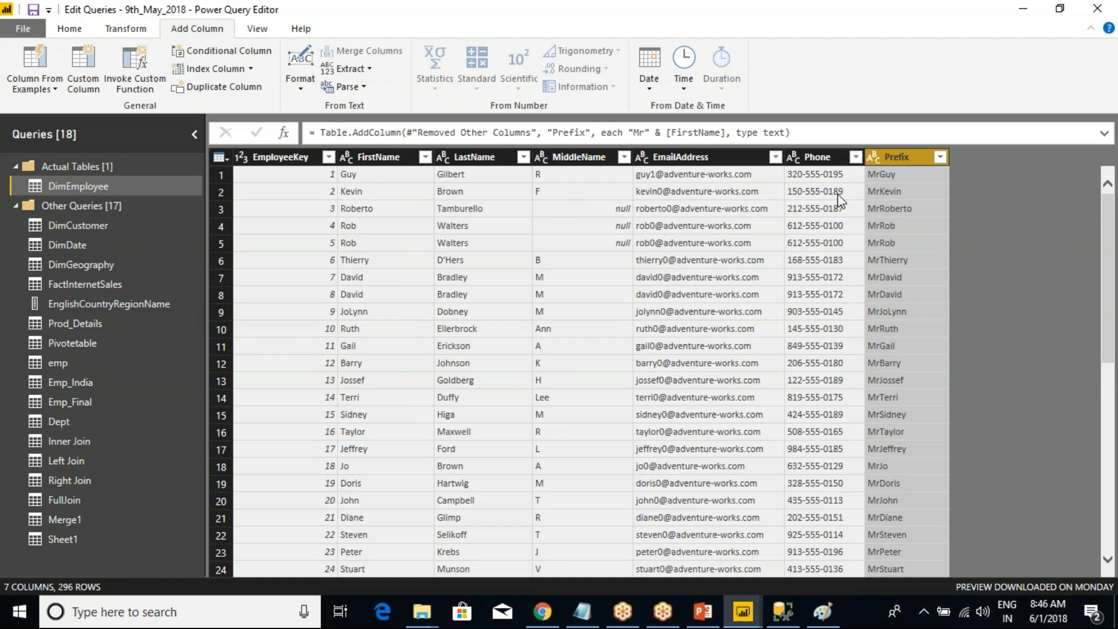
# Show the Query Settings and edit the Inserted Prefix step so the prefix is Mr followed by a space.
pyautogui.click(258, 32)
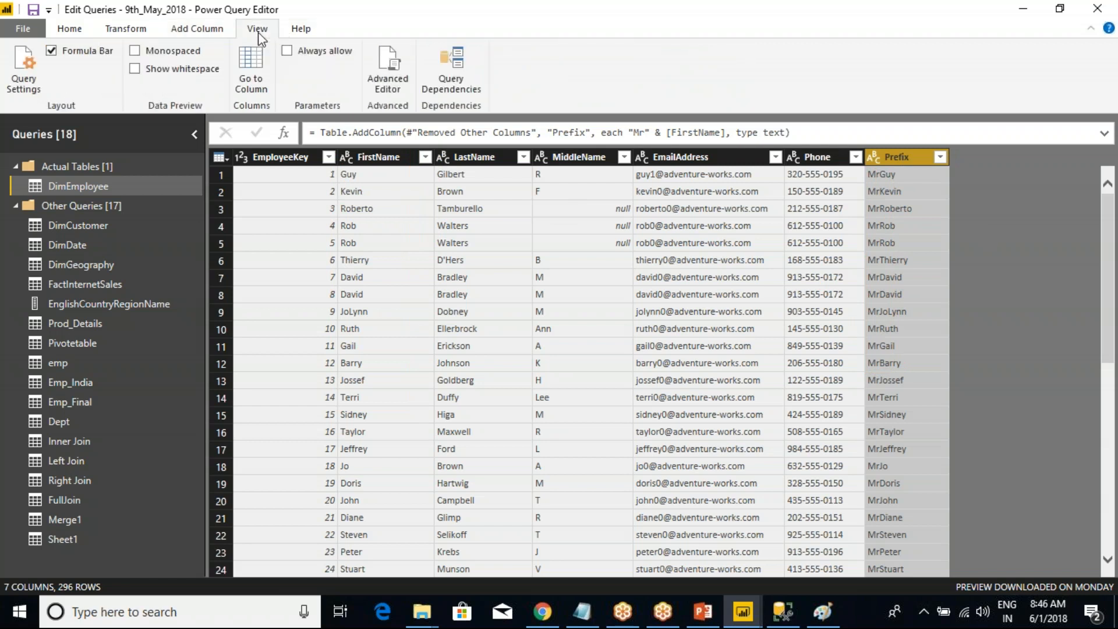
pyautogui.click(35, 75)
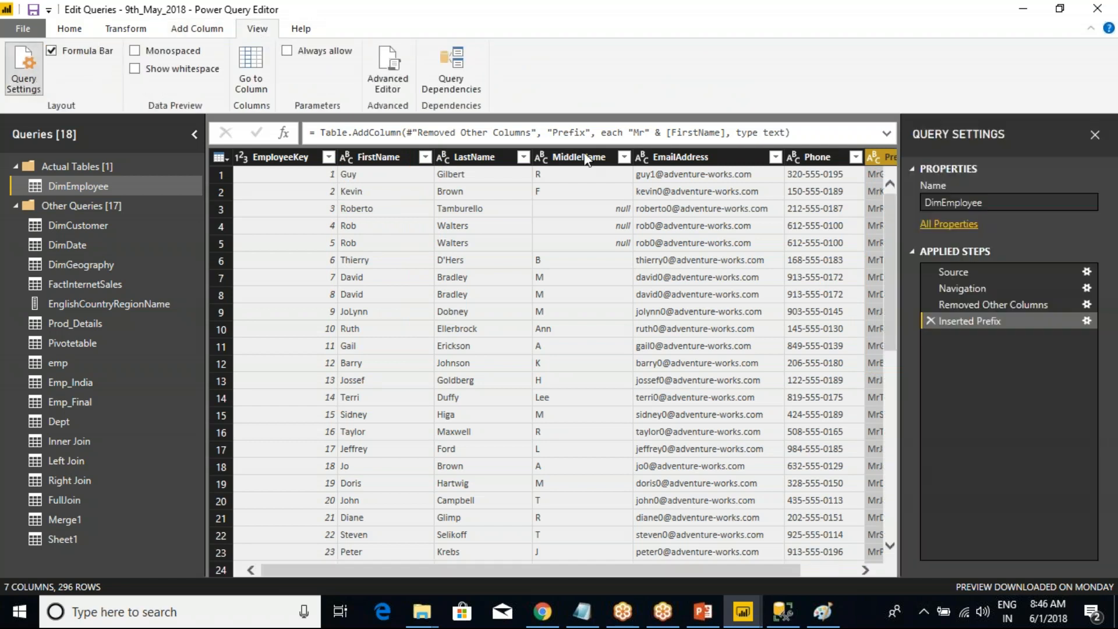
pyautogui.click(1086, 321)
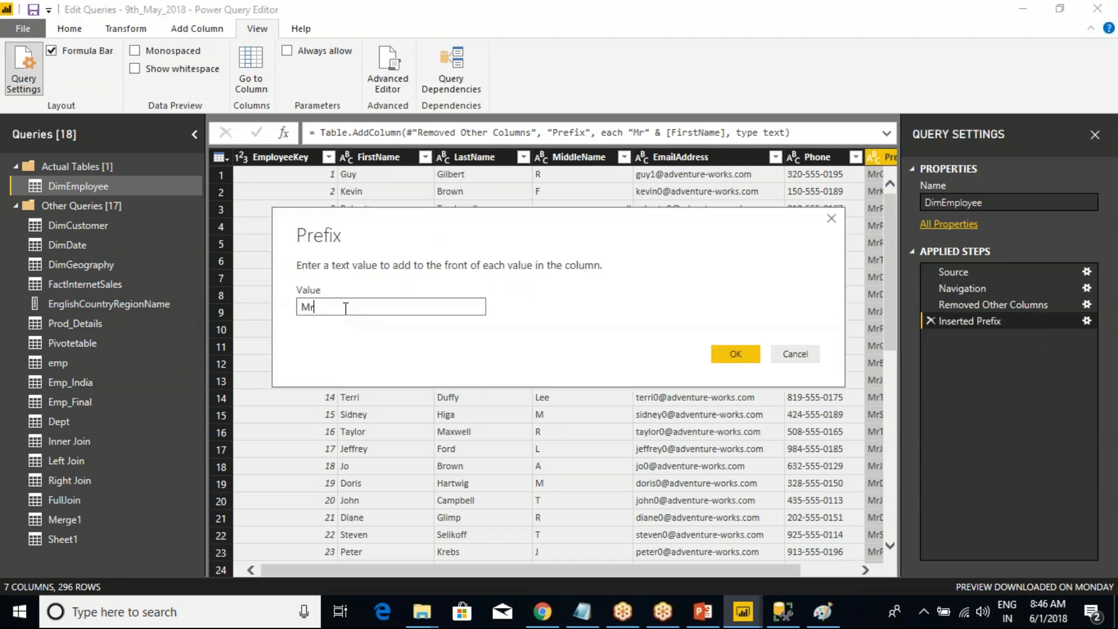
pyautogui.click(734, 354)
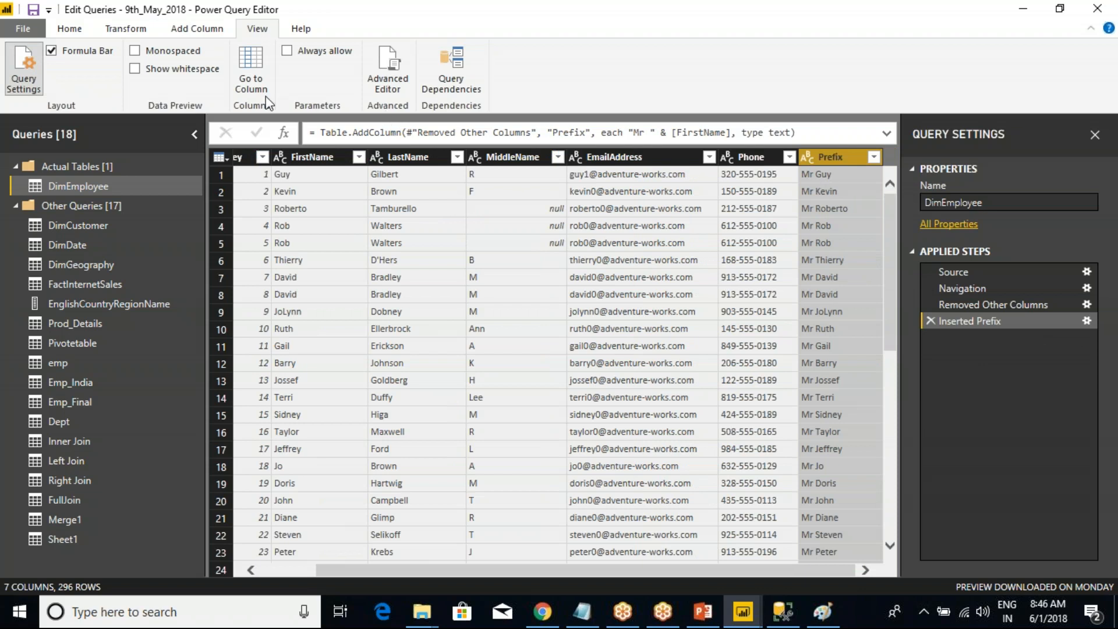
# Return to the column-adding commands and review the Format, Extract and Parse options for text columns.
pyautogui.click(196, 28)
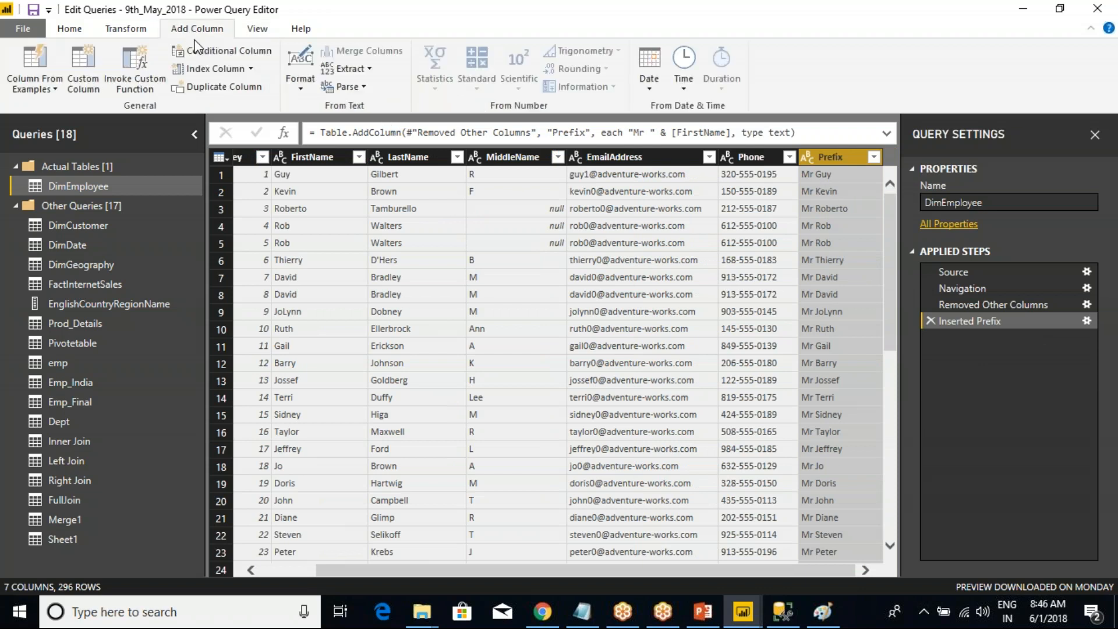
pyautogui.click(303, 90)
pyautogui.click(370, 6)
pyautogui.click(370, 69)
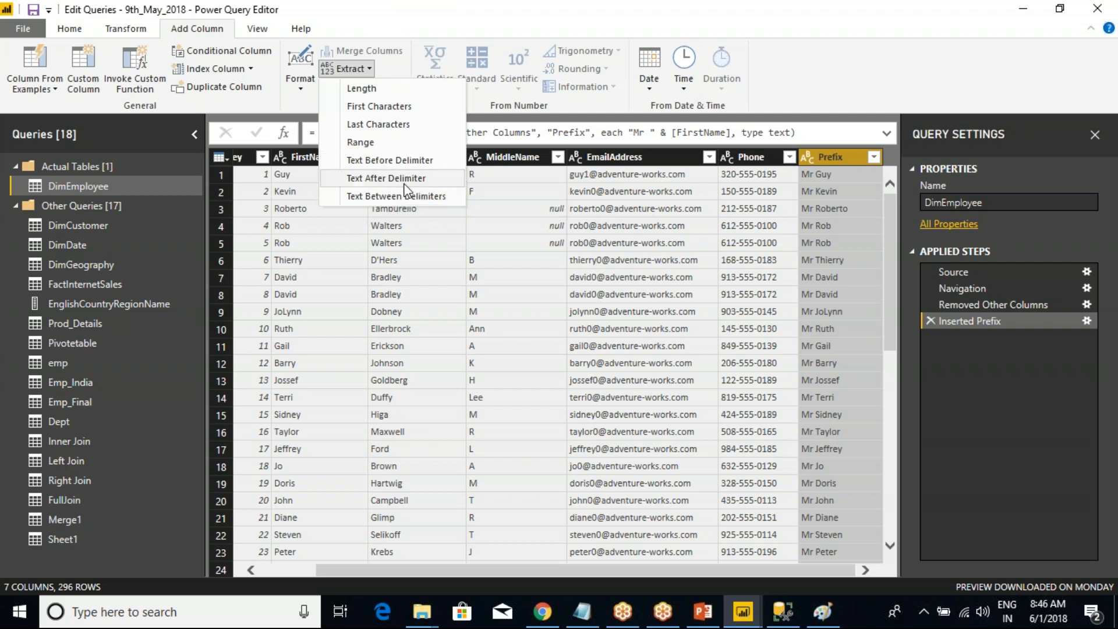
pyautogui.click(406, 25)
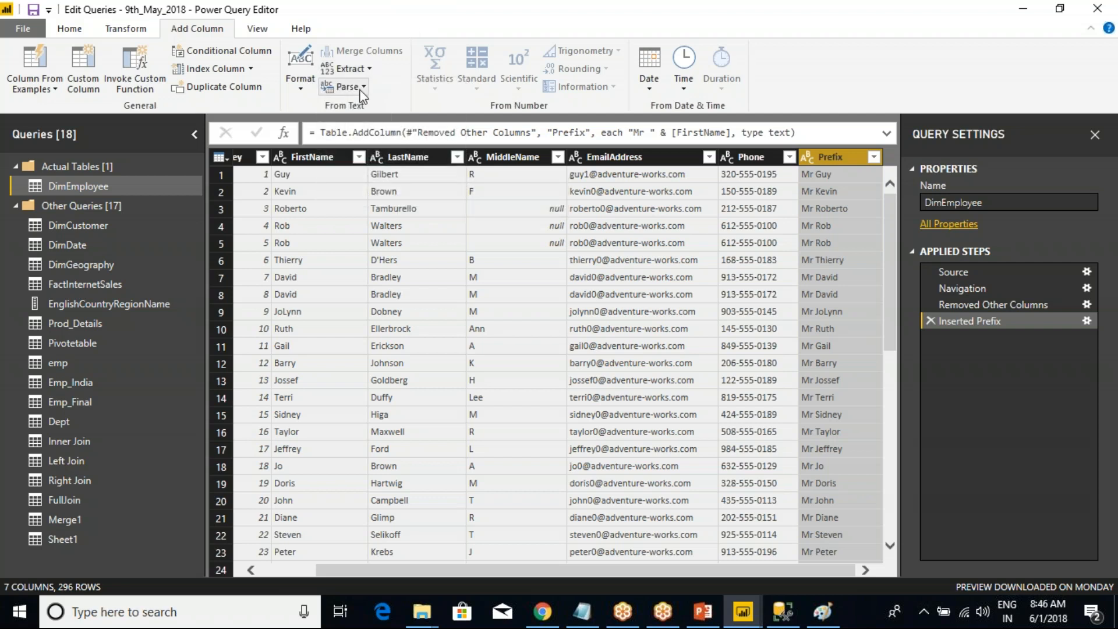
pyautogui.click(371, 74)
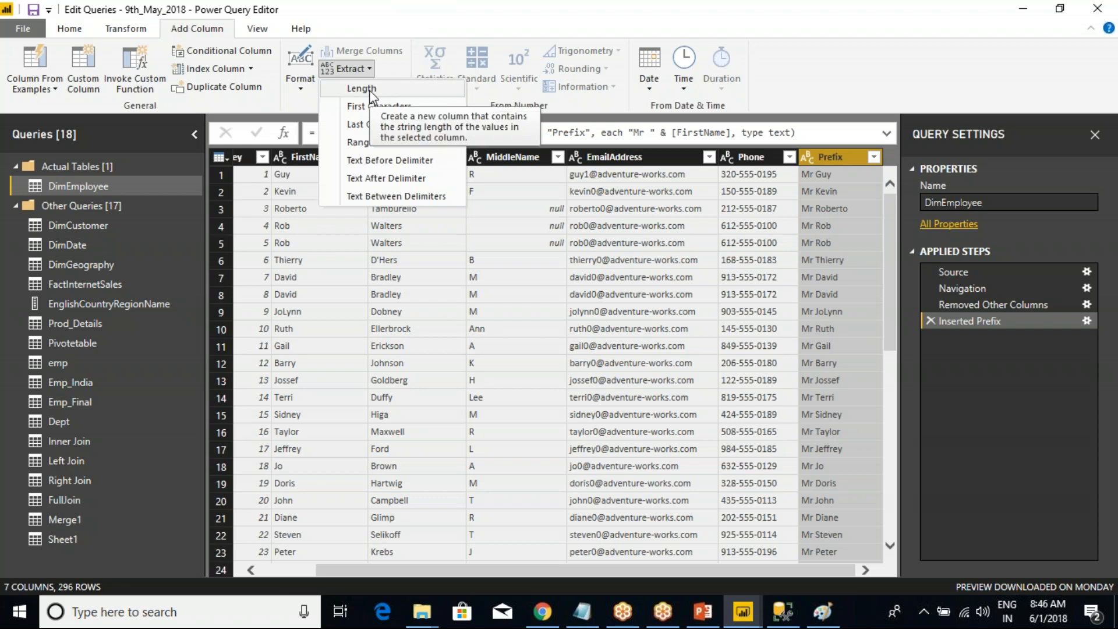
pyautogui.click(304, 162)
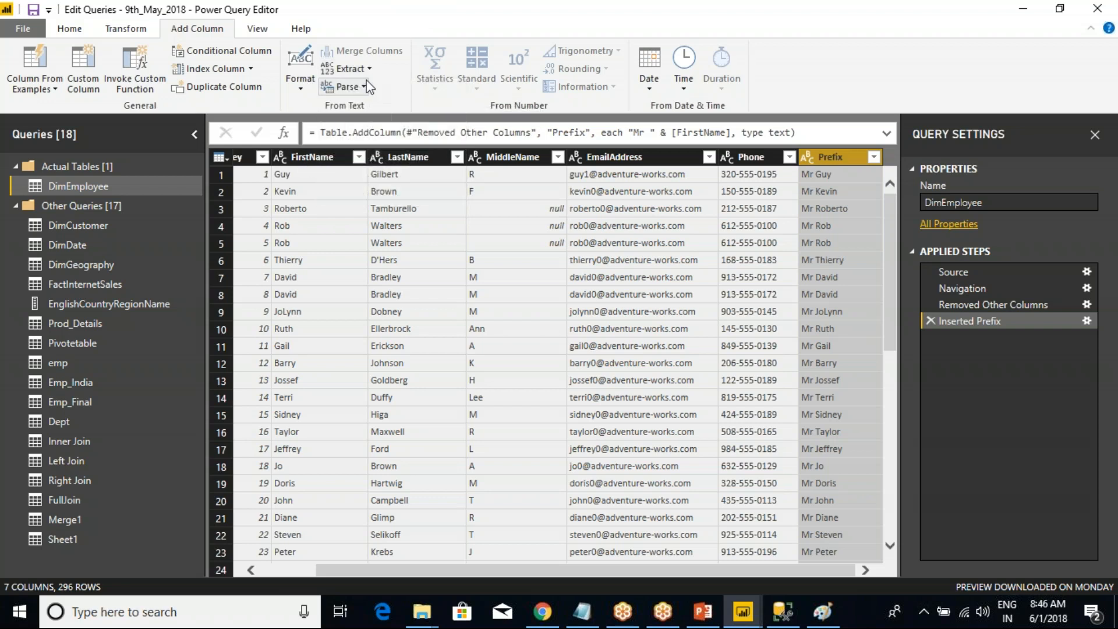
pyautogui.click(364, 88)
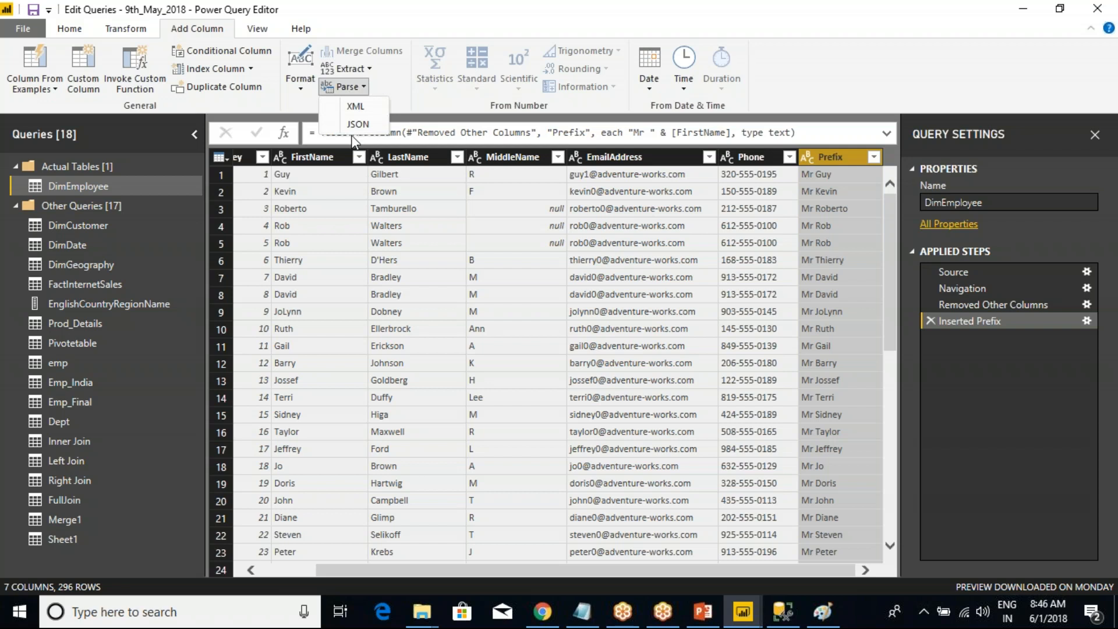
# Add a new column to DimEmployee that adds 100 to each EmployeeKey value.
pyautogui.click(413, 28)
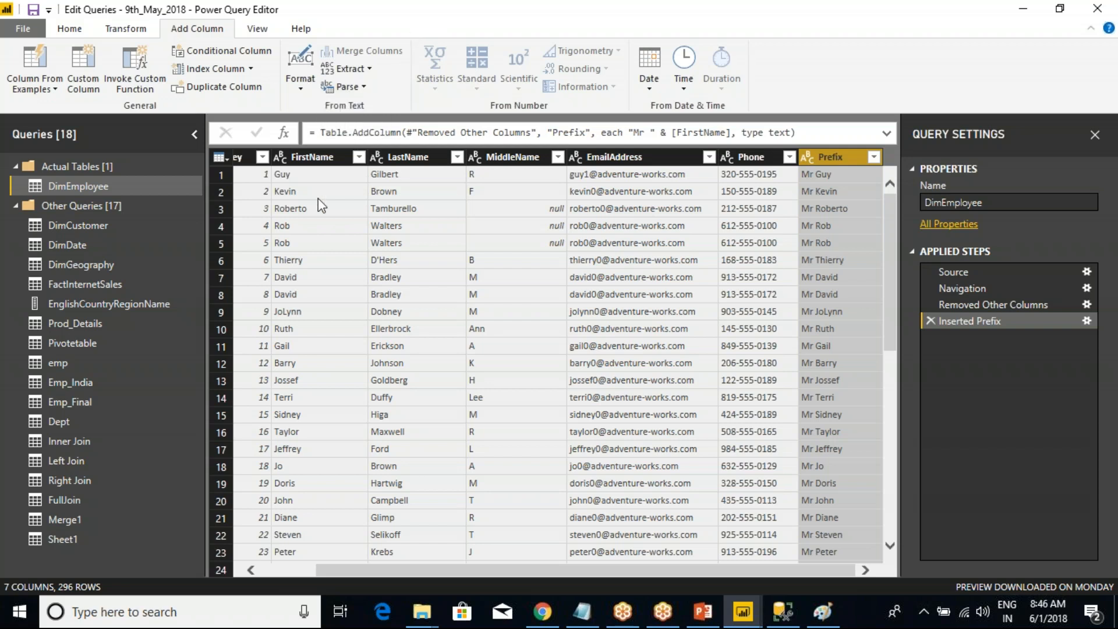
pyautogui.click(243, 160)
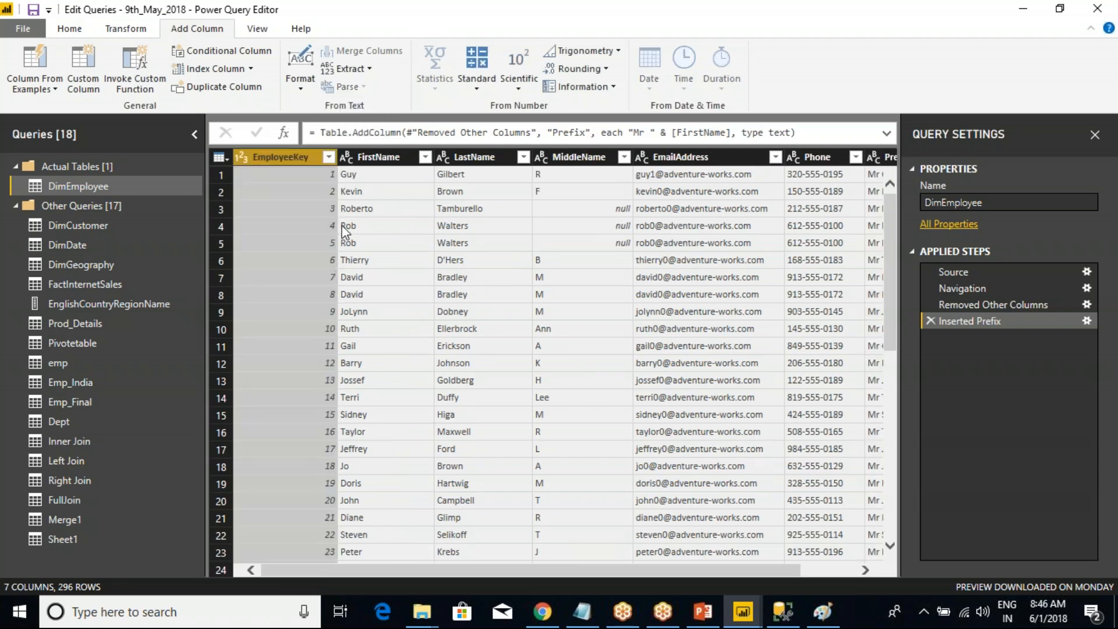
pyautogui.click(476, 87)
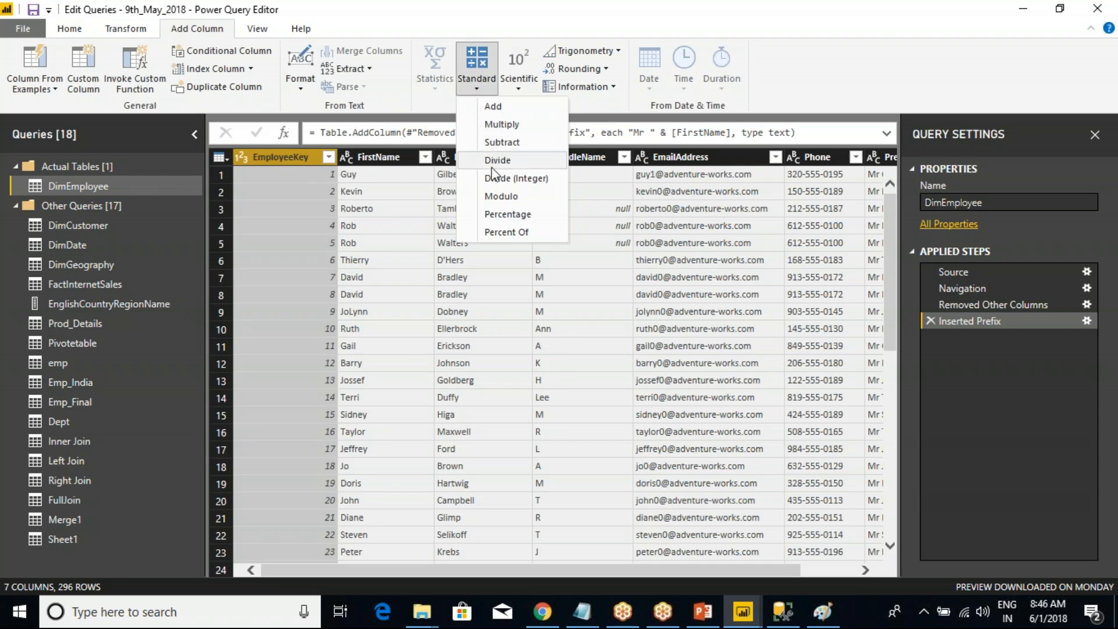
pyautogui.click(286, 157)
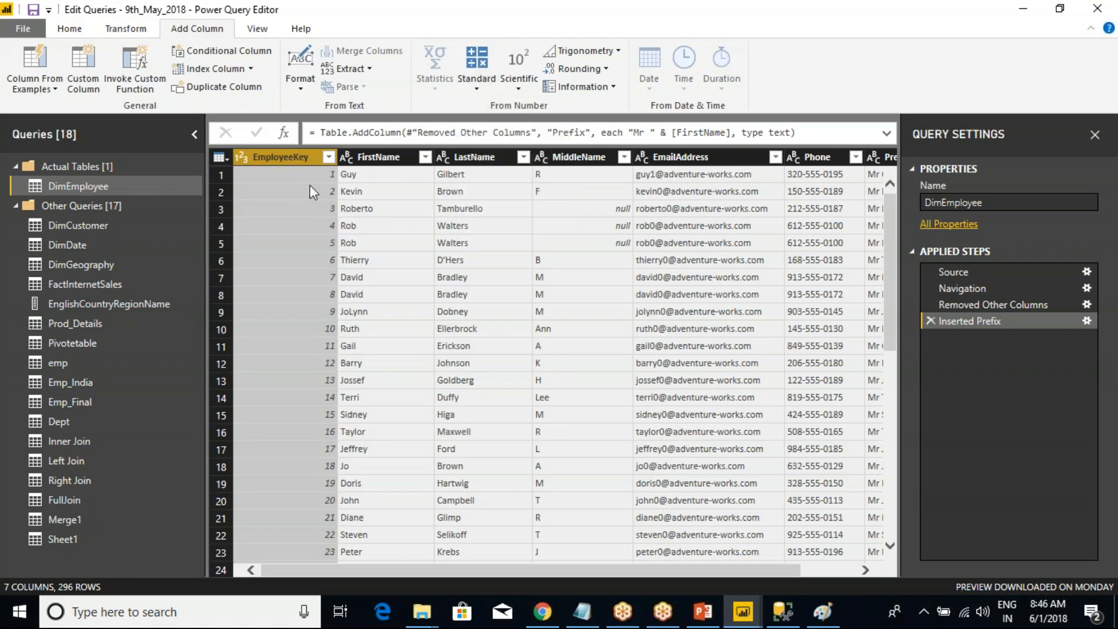
pyautogui.click(478, 87)
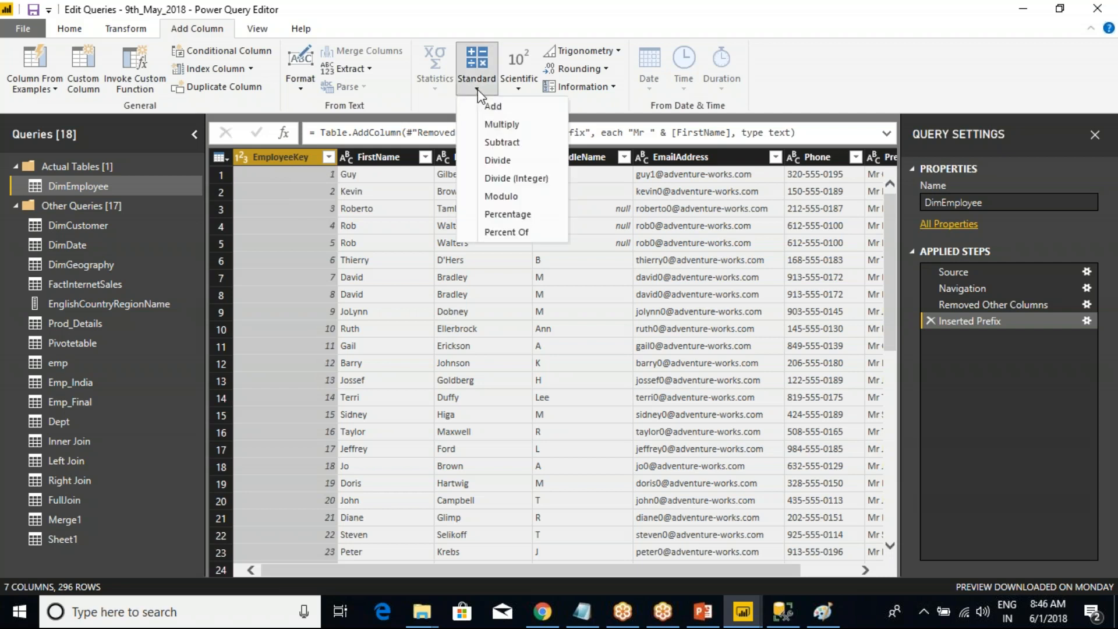
pyautogui.click(506, 108)
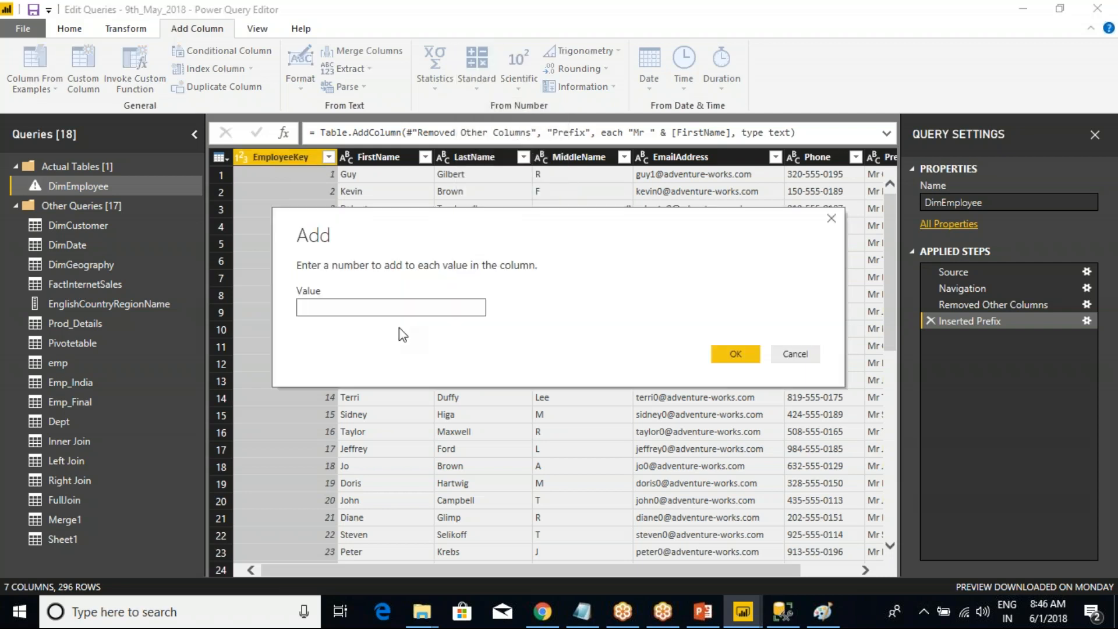
pyautogui.write('100')
pyautogui.click(719, 357)
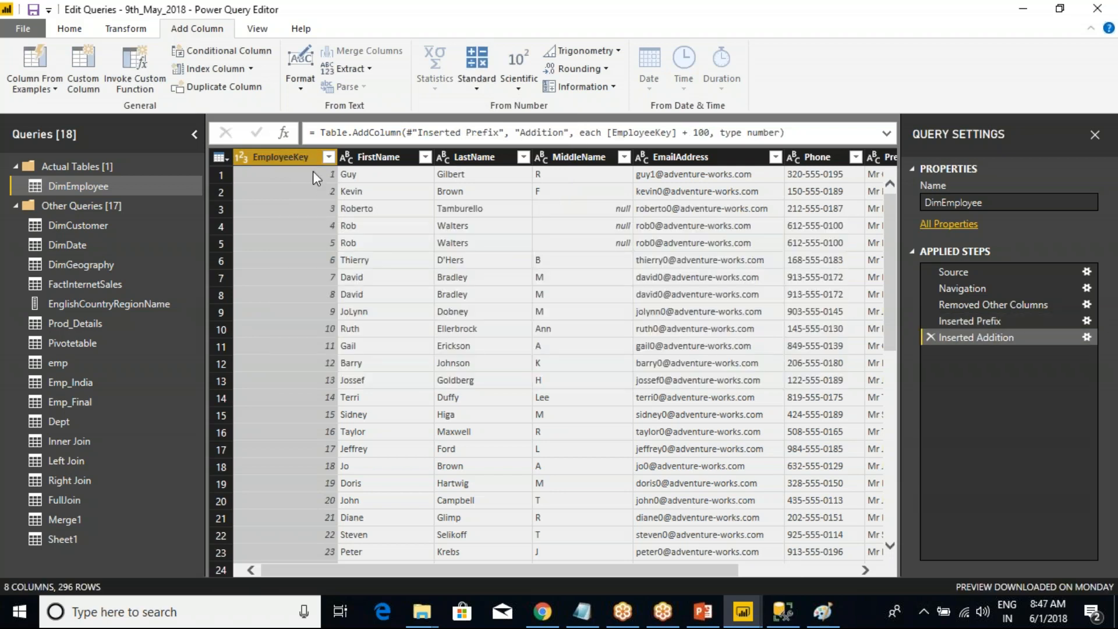
# Check the new Addition column, and remove the Inserted Addition and Inserted Prefix steps from DimEmployee.
pyautogui.click(313, 172)
pyautogui.moveTo(309, 470); pyautogui.dragTo(649, 472)
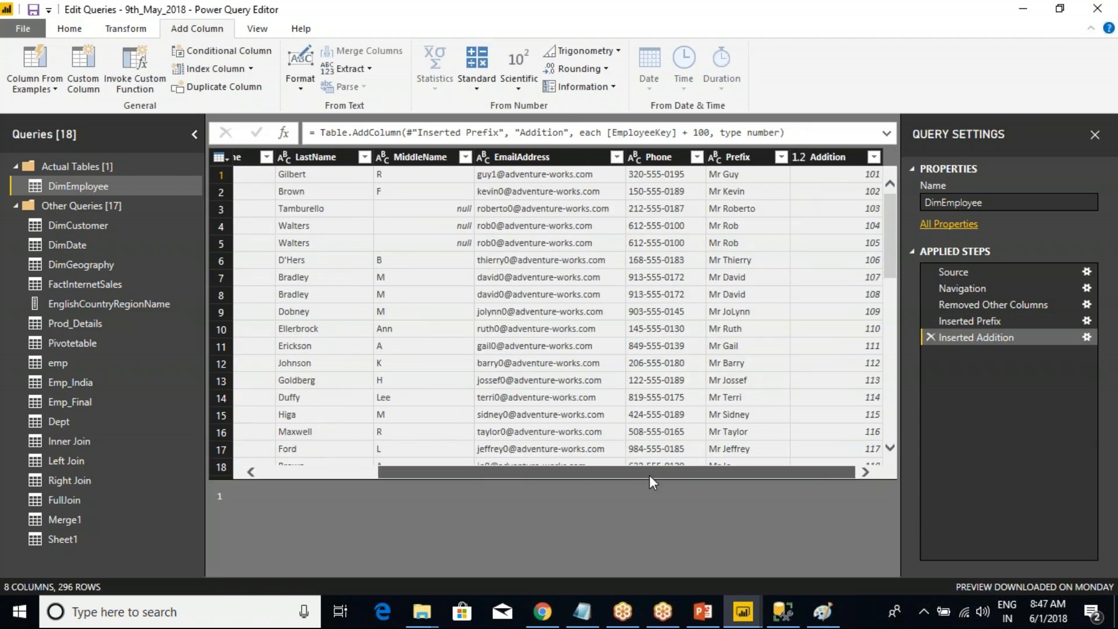
pyautogui.click(842, 175)
pyautogui.click(847, 208)
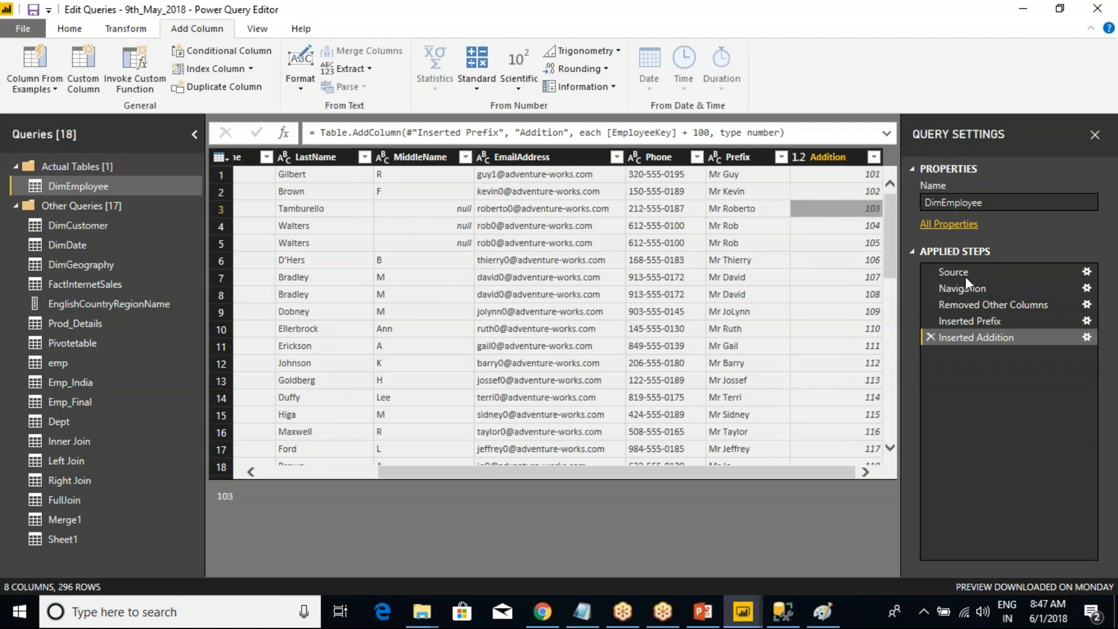
pyautogui.click(931, 338)
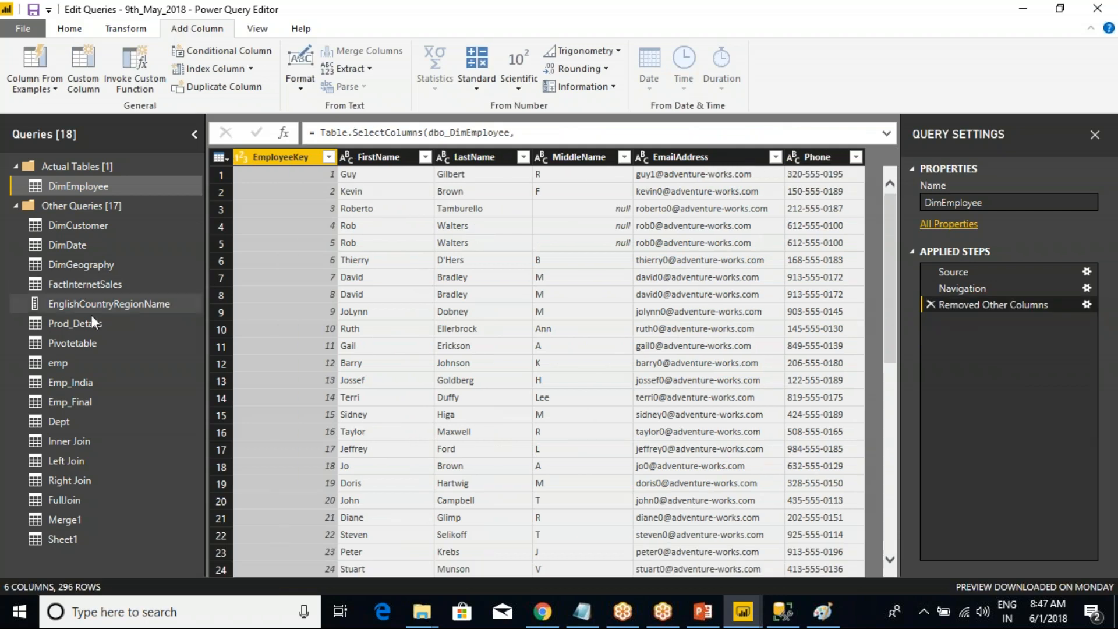
# Open the FactInternetSales query and select its TotalProductCost column.
pyautogui.click(70, 283)
pyautogui.moveTo(315, 569); pyautogui.dragTo(565, 582)
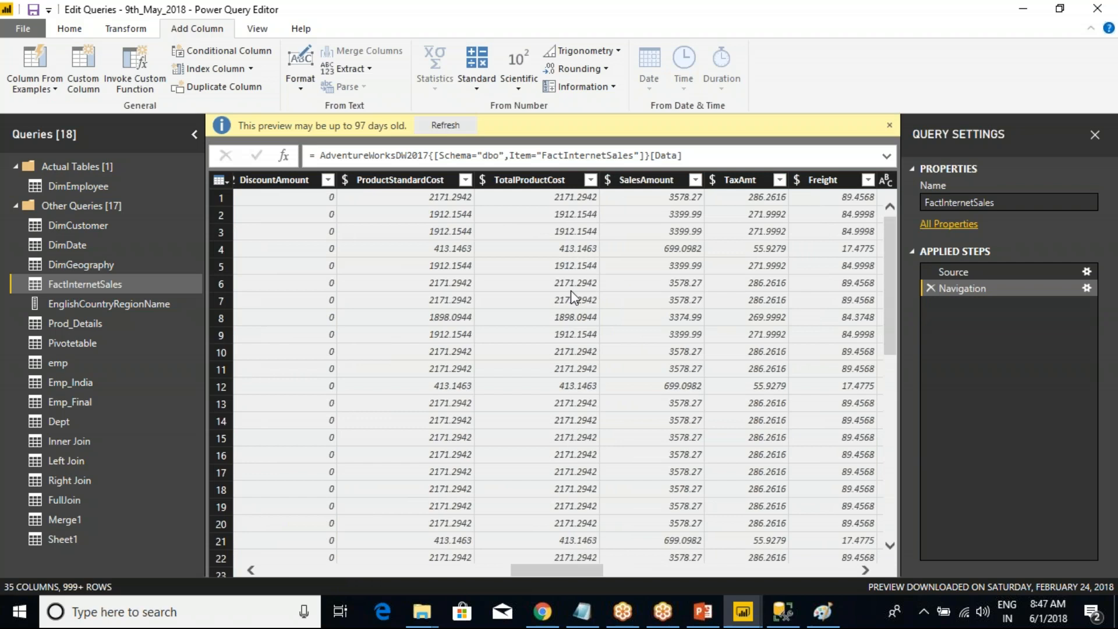
pyautogui.click(533, 180)
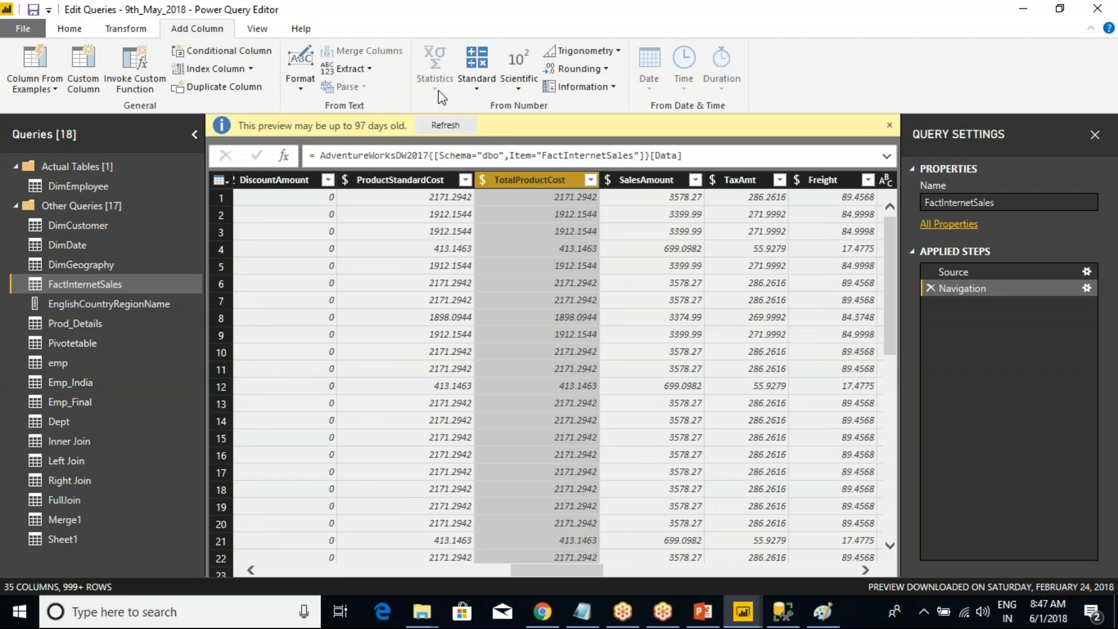
# Review the Standard, Scientific, Trigonometry, Rounding and Information operations available for the TotalProductCost column.
pyautogui.click(477, 72)
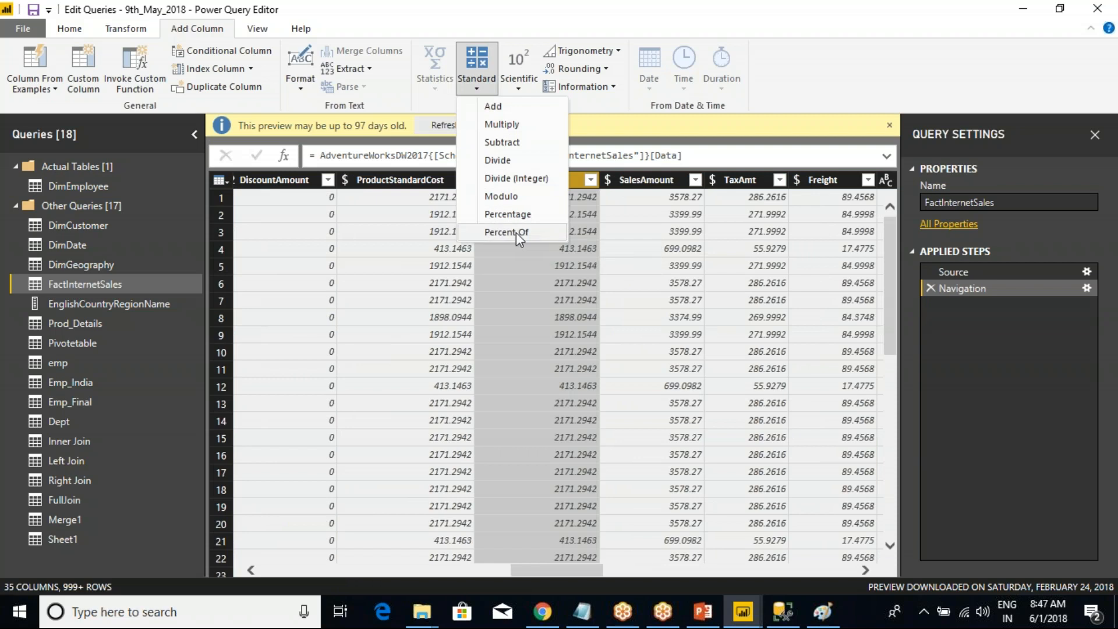
pyautogui.click(520, 90)
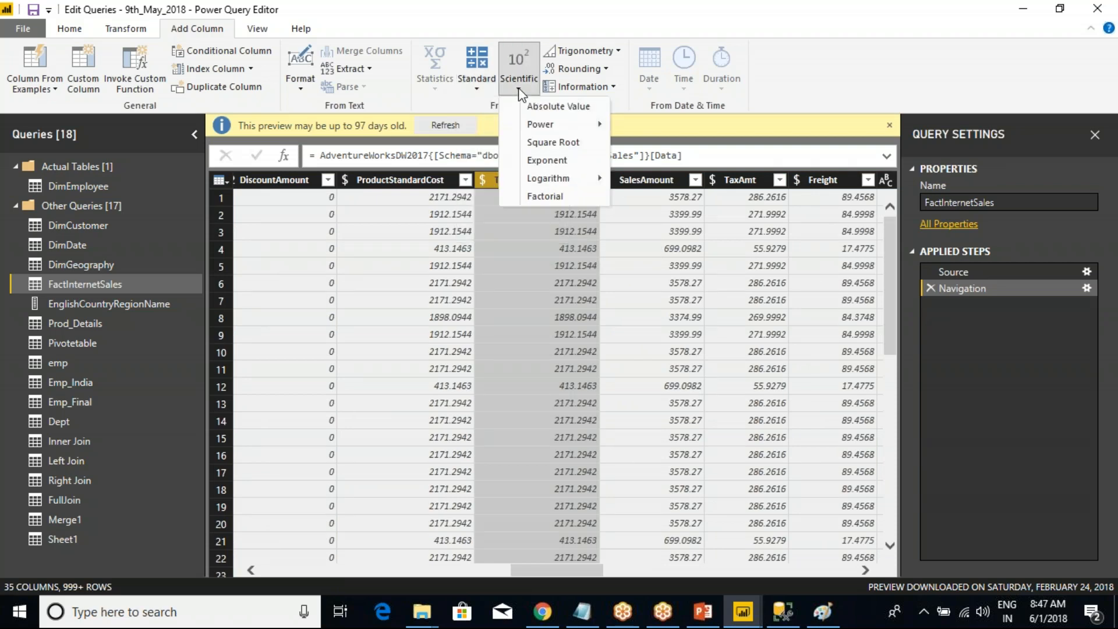
pyautogui.moveTo(539, 124)
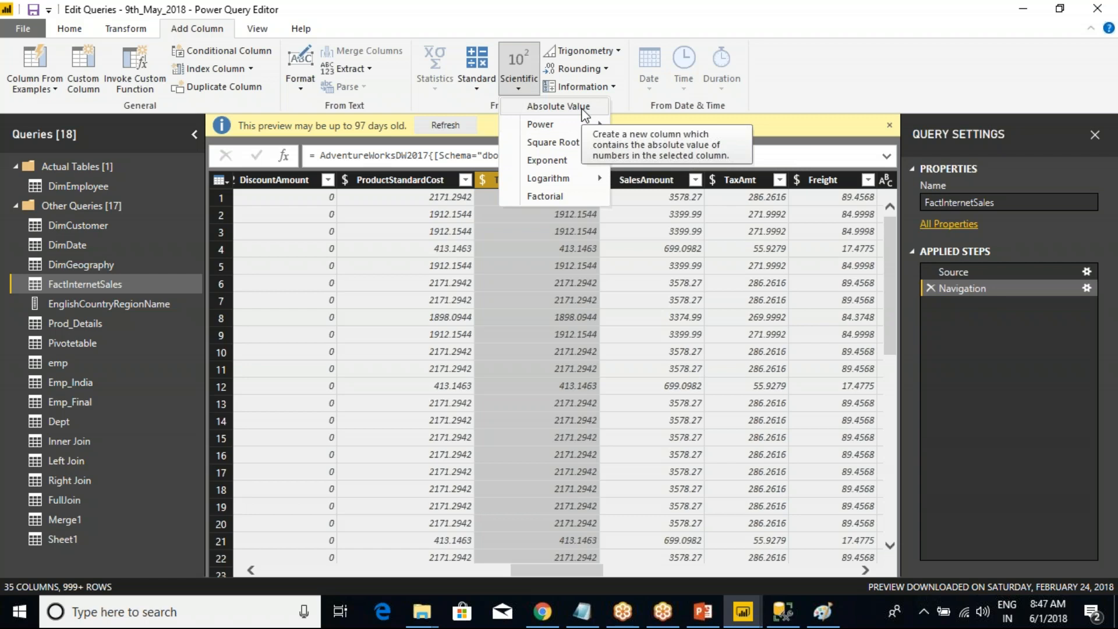
pyautogui.click(463, 25)
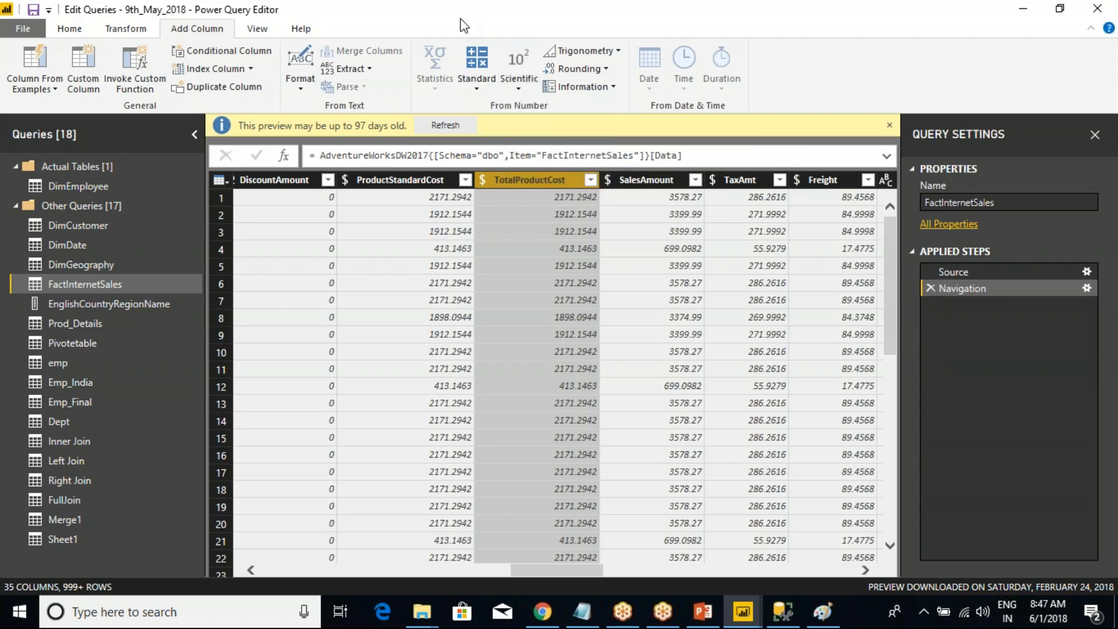
pyautogui.click(619, 52)
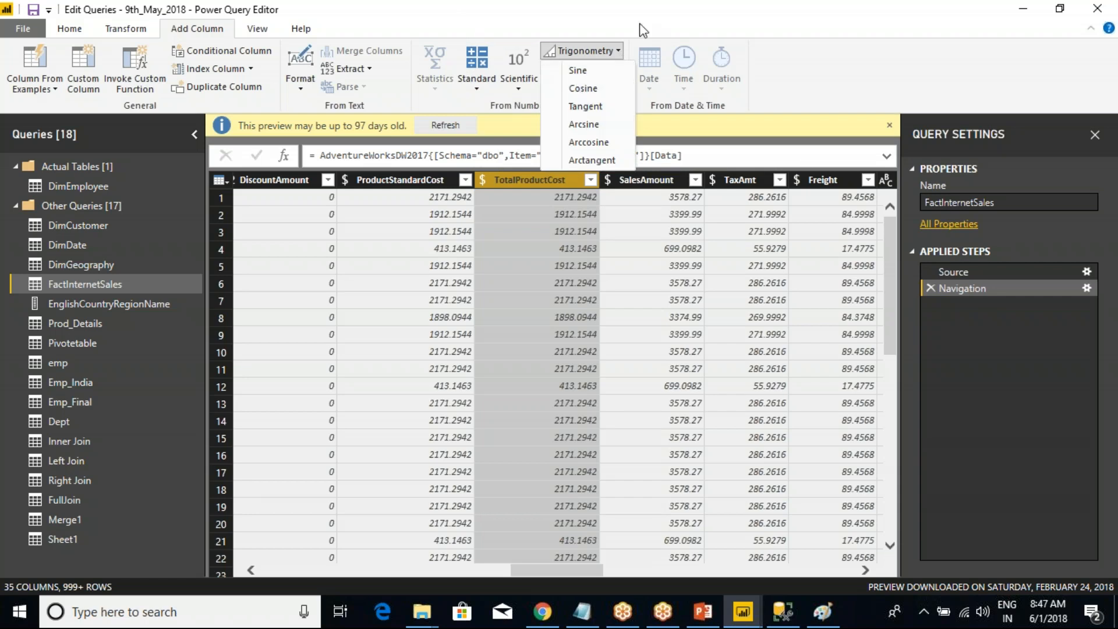
pyautogui.click(645, 5)
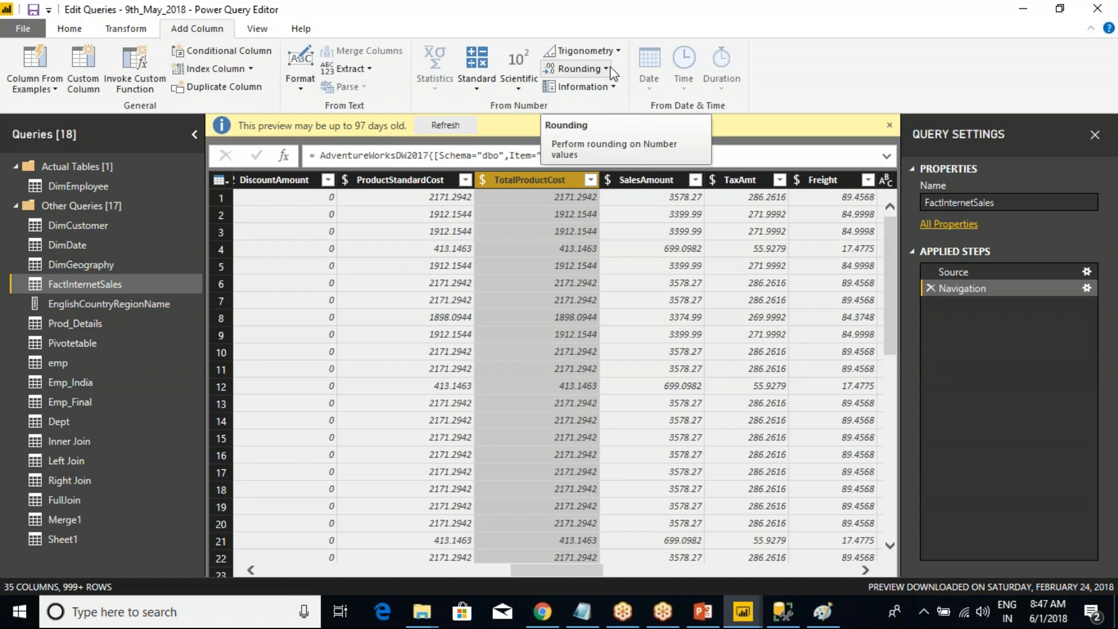
pyautogui.click(608, 69)
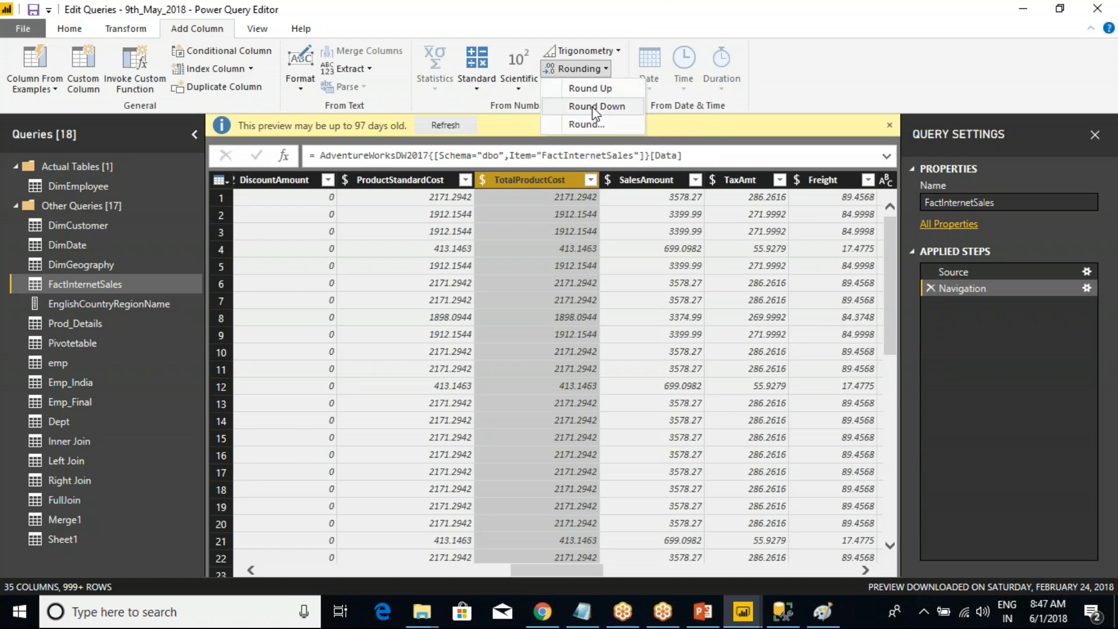
pyautogui.click(619, 30)
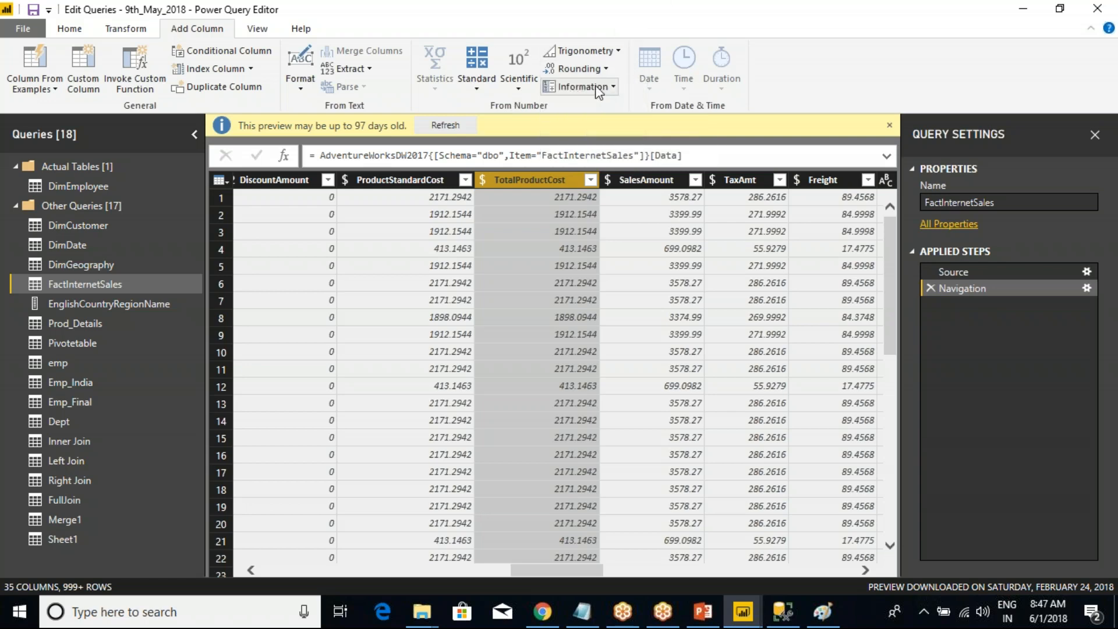
pyautogui.click(614, 88)
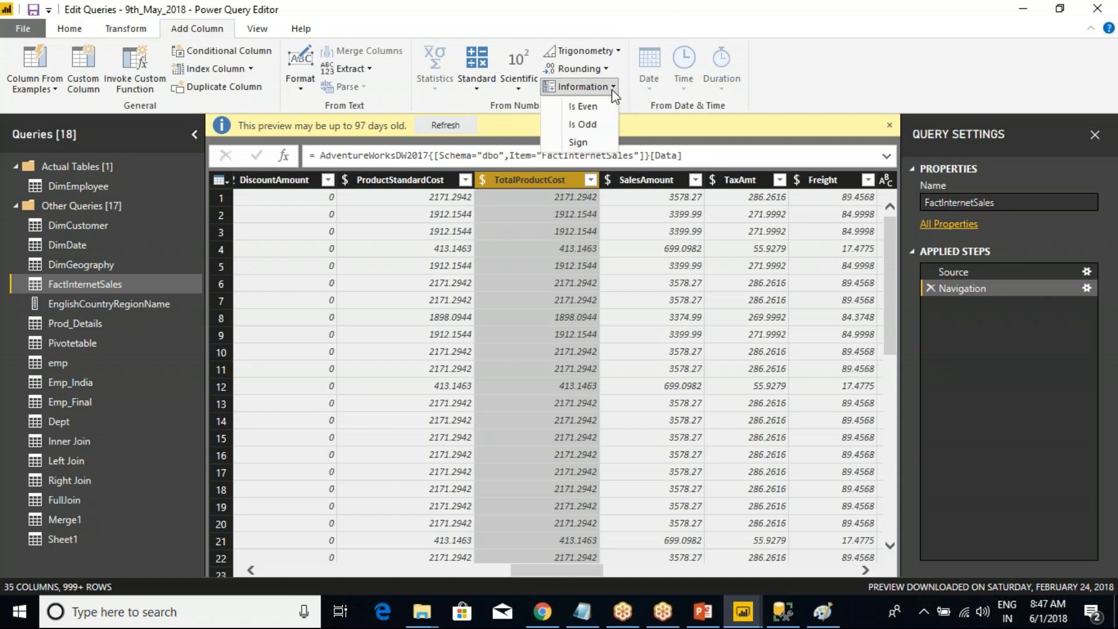
pyautogui.click(613, 23)
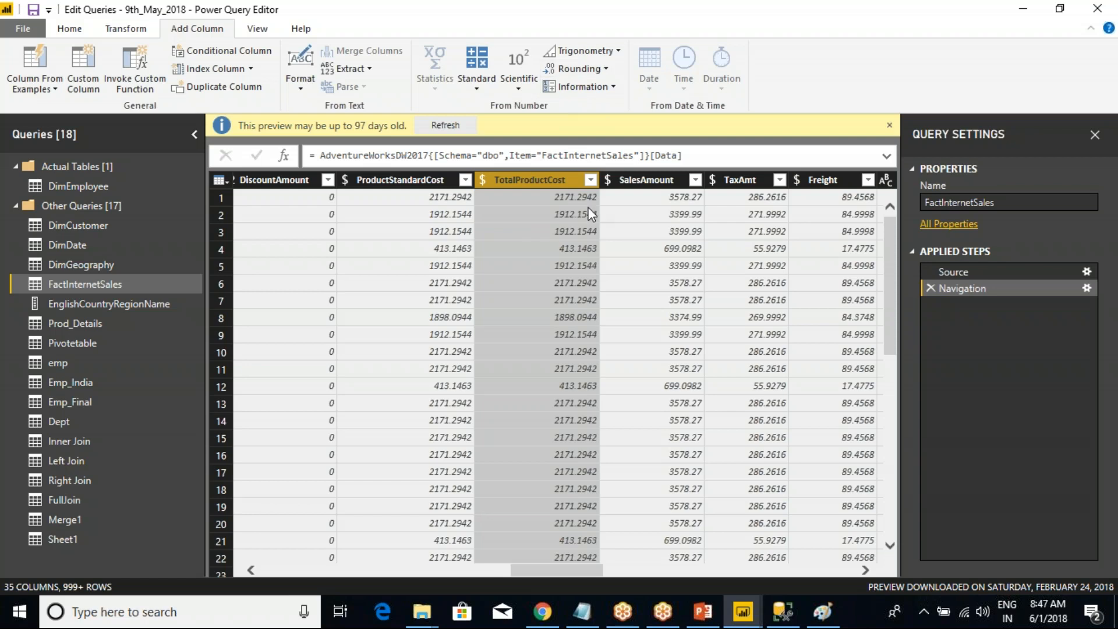
pyautogui.moveTo(471, 170)
pyautogui.mouseDown()
pyautogui.moveTo(559, 235)
pyautogui.moveTo(614, 347)
pyautogui.moveTo(598, 438)
pyautogui.mouseUp()
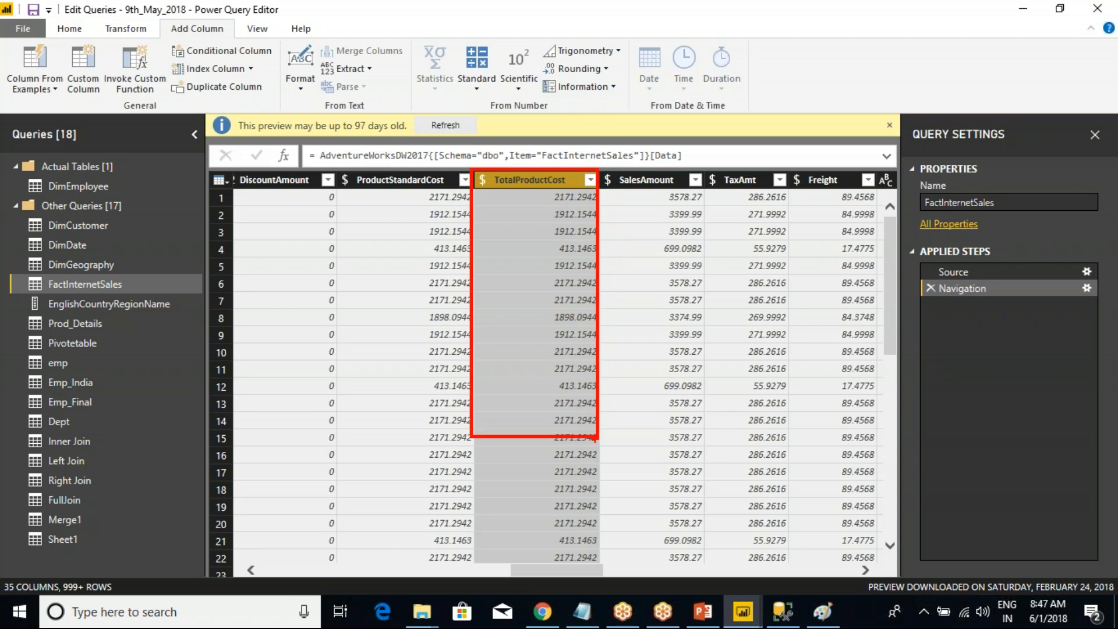
pyautogui.press('Escape')
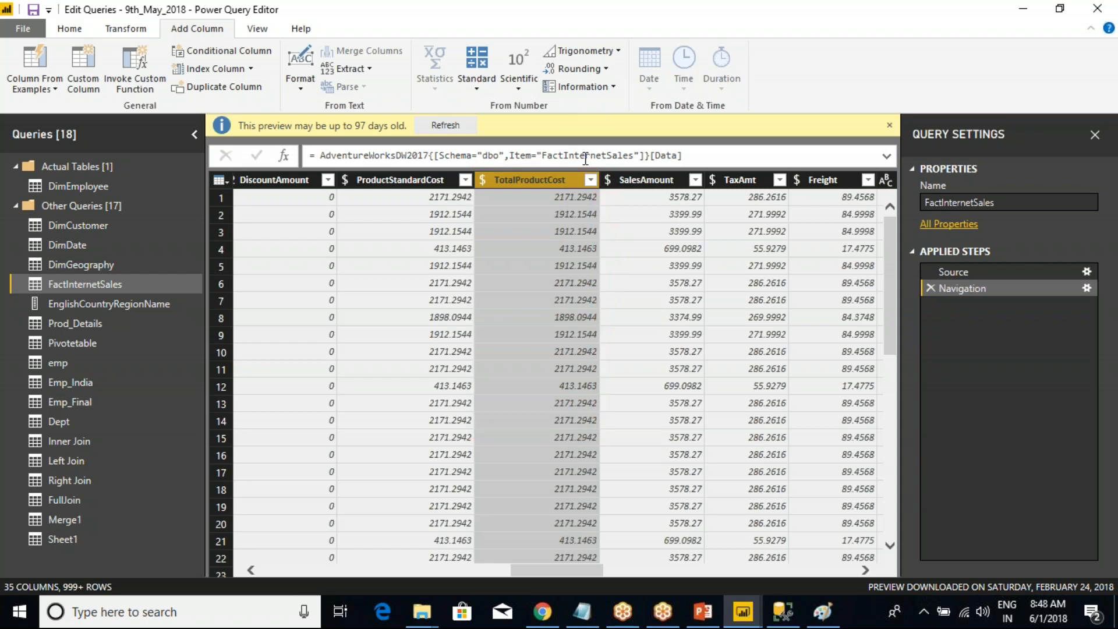
# Add a new column that rounds TotalProductCost to 0 decimal places, and select the resulting Round column.
pyautogui.click(581, 68)
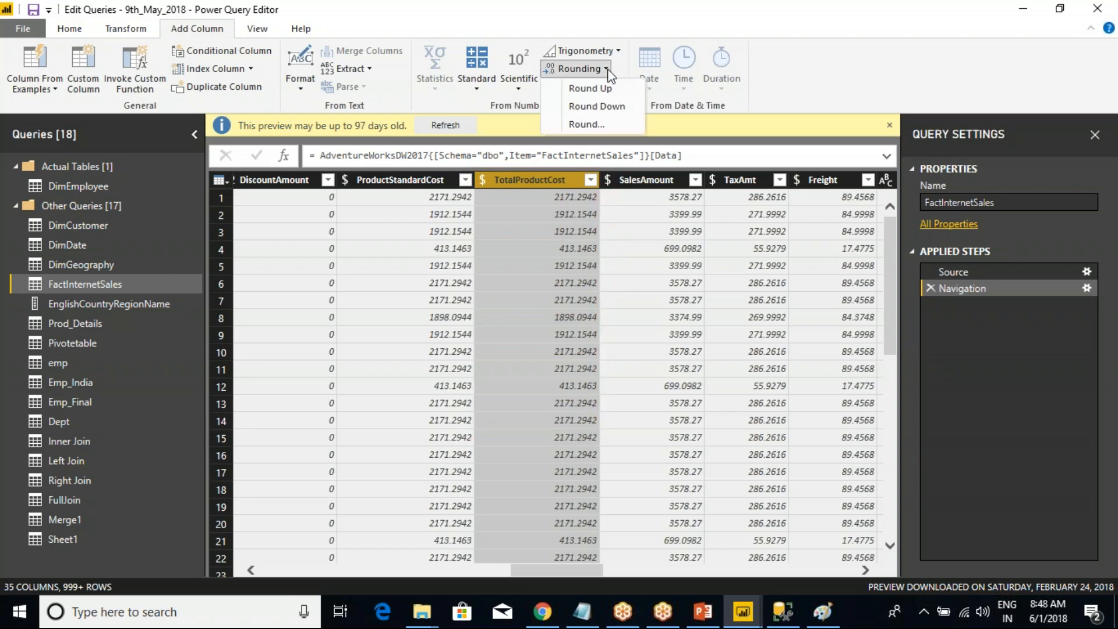
pyautogui.click(600, 122)
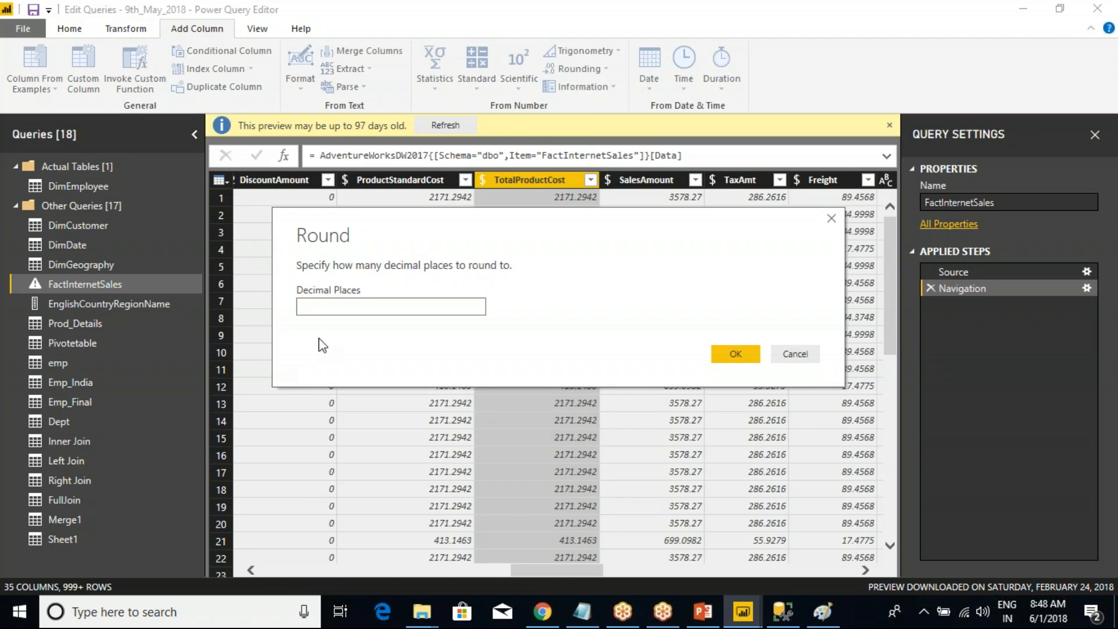
pyautogui.click(340, 308)
pyautogui.write('0')
pyautogui.click(735, 354)
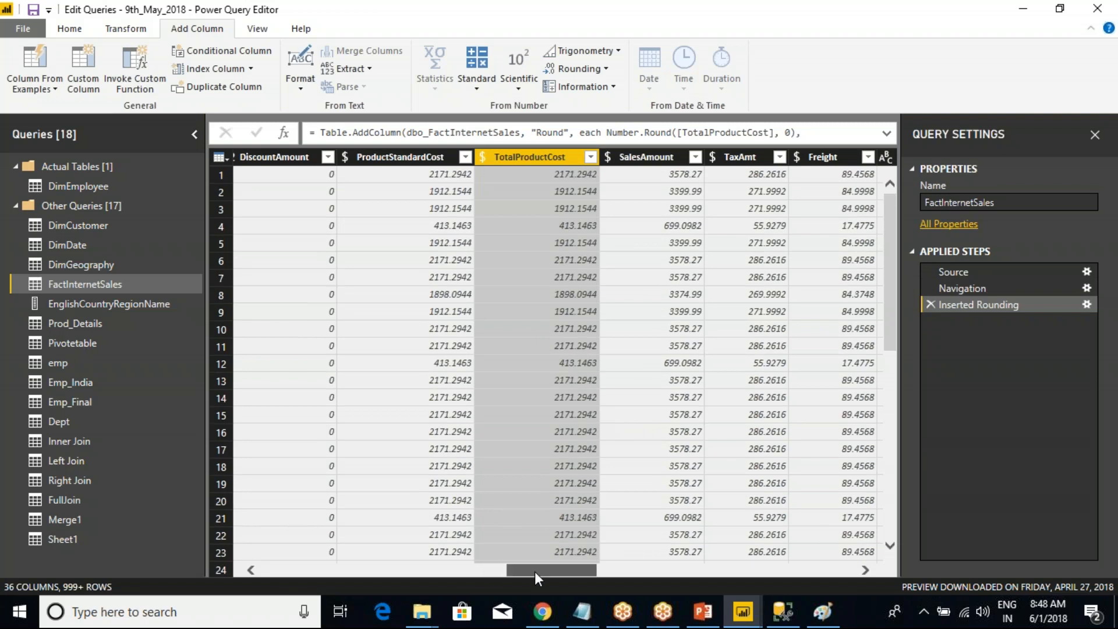
pyautogui.moveTo(534, 572); pyautogui.dragTo(833, 558)
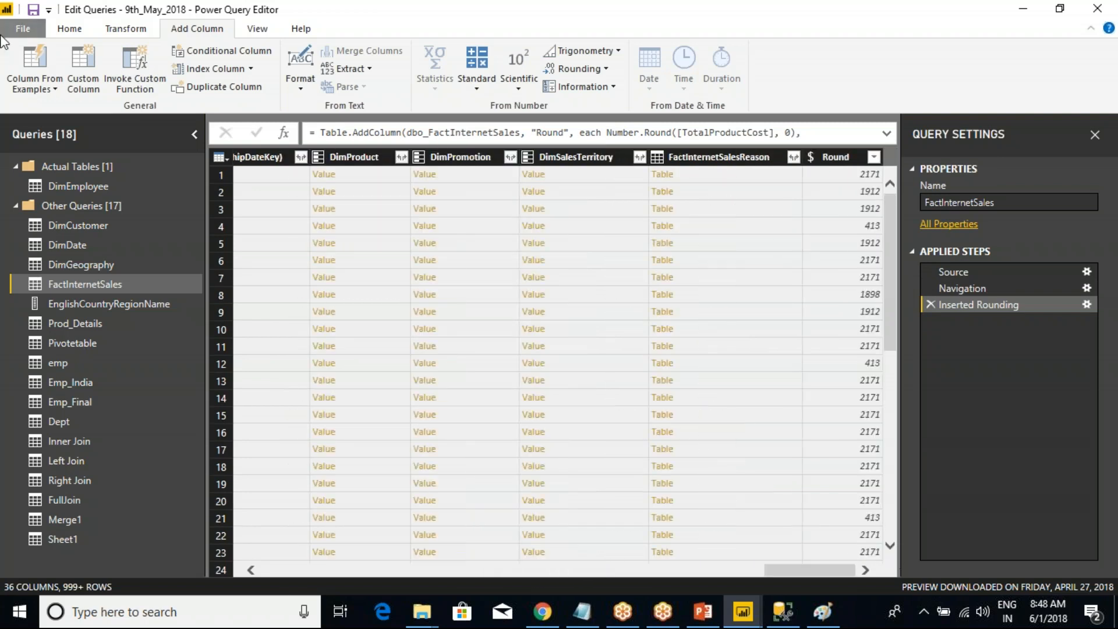
pyautogui.click(846, 159)
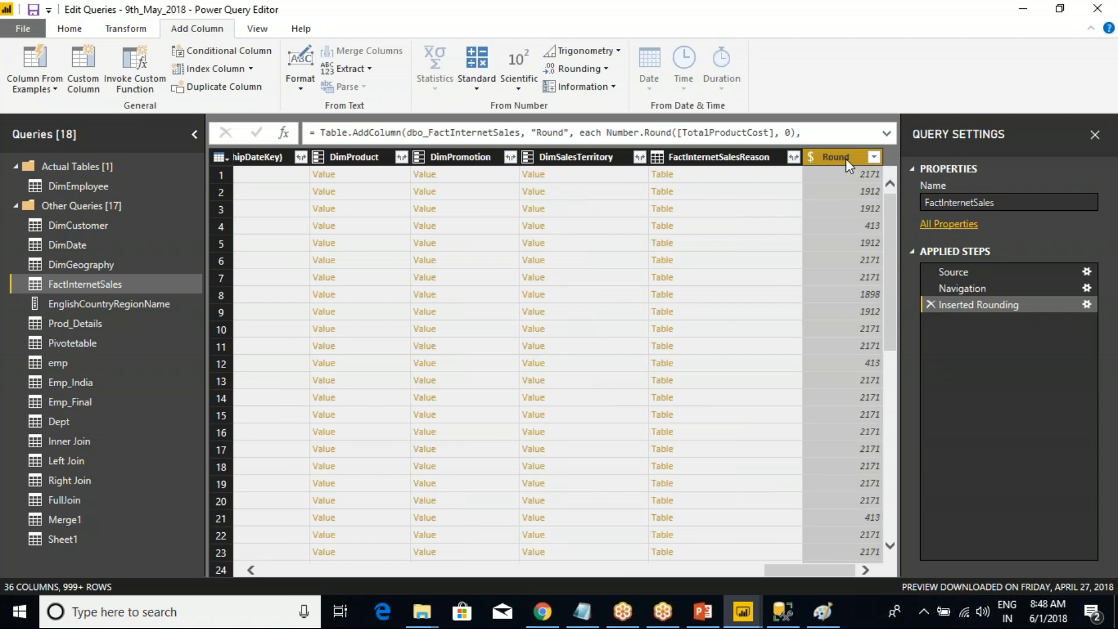
# Go back to the TotalProductCost column and examine its original values down the rows.
pyautogui.moveTo(837, 568); pyautogui.dragTo(495, 555)
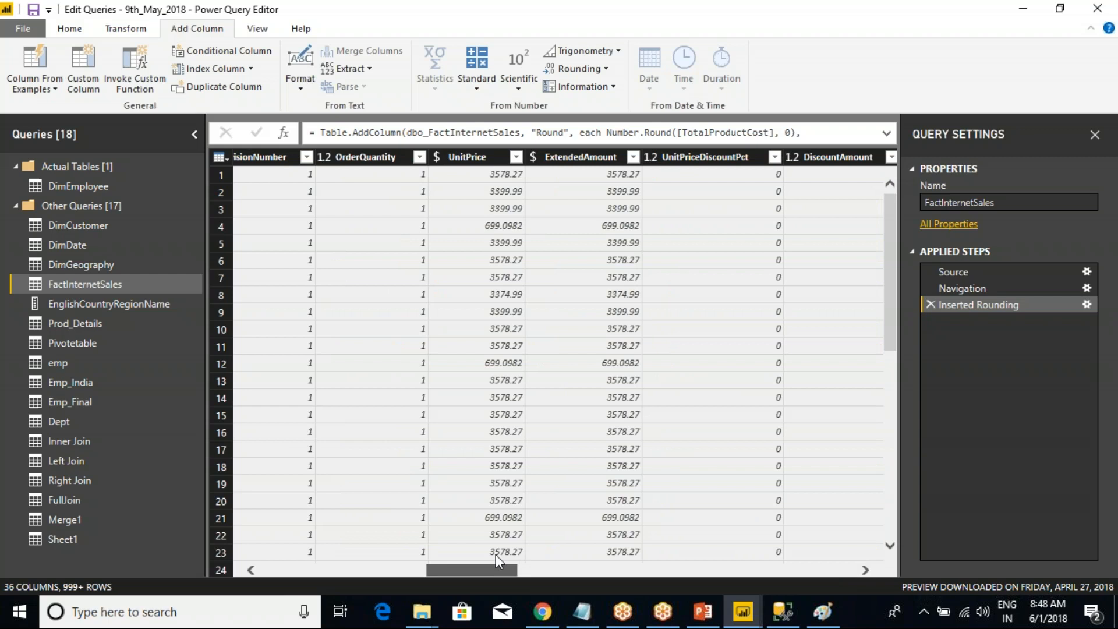
pyautogui.moveTo(495, 555); pyautogui.dragTo(585, 565)
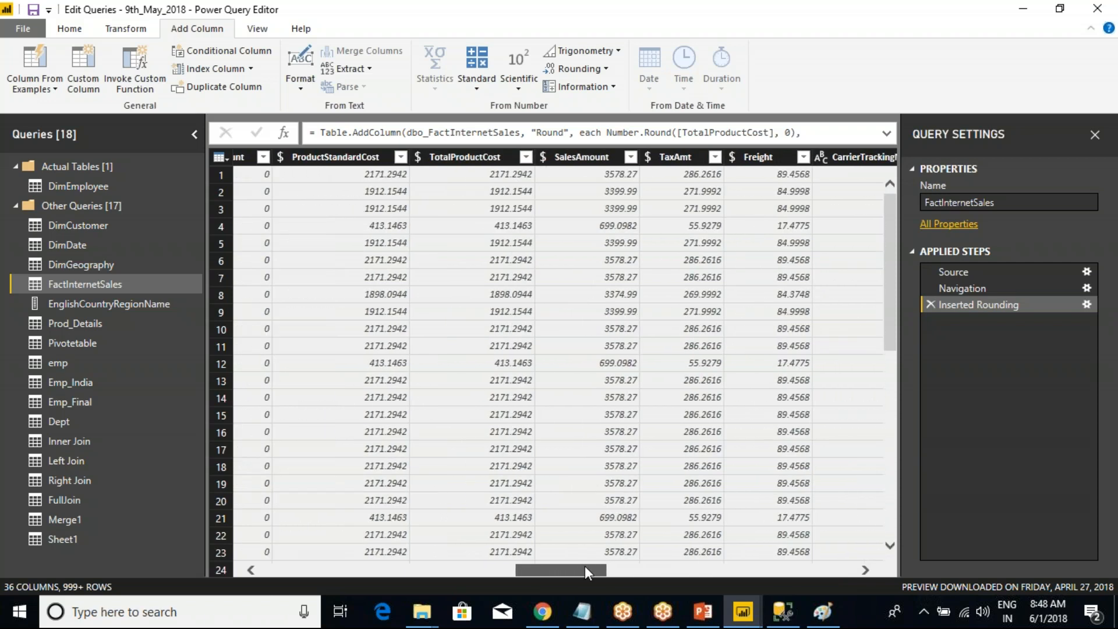
pyautogui.click(497, 162)
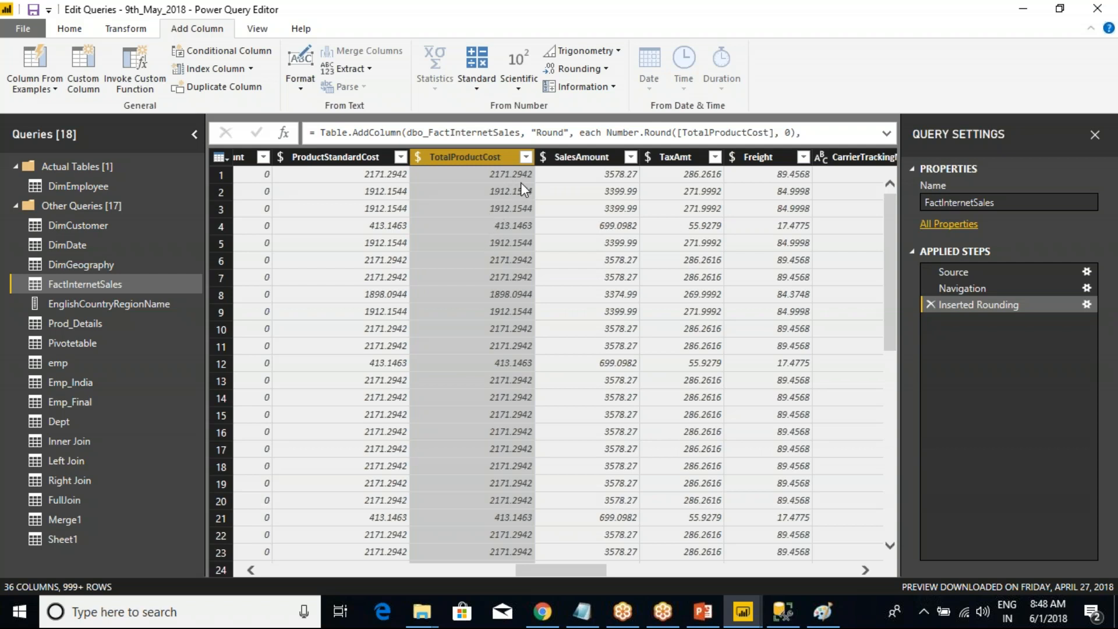
pyautogui.scroll(-4, 520, 191)
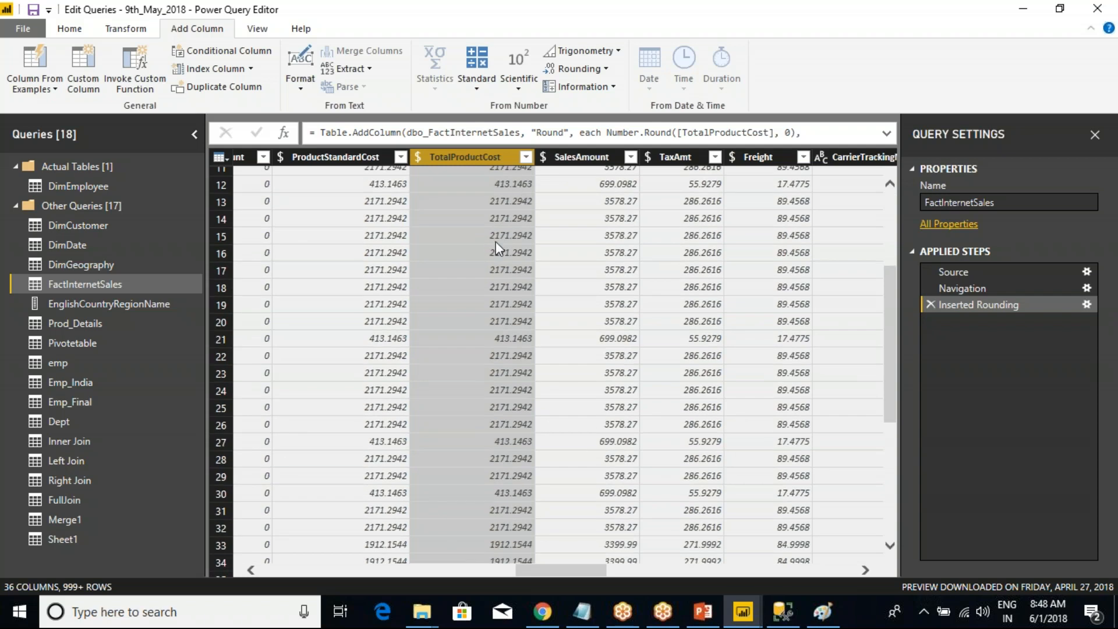
pyautogui.scroll(-2, 488, 338)
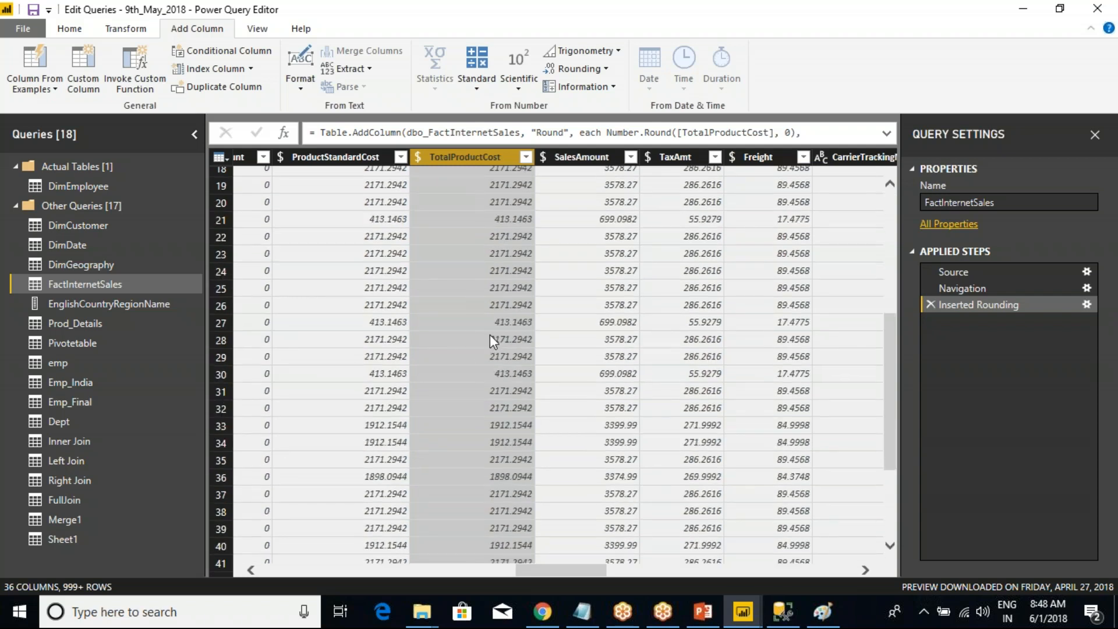
pyautogui.scroll(-3, 490, 334)
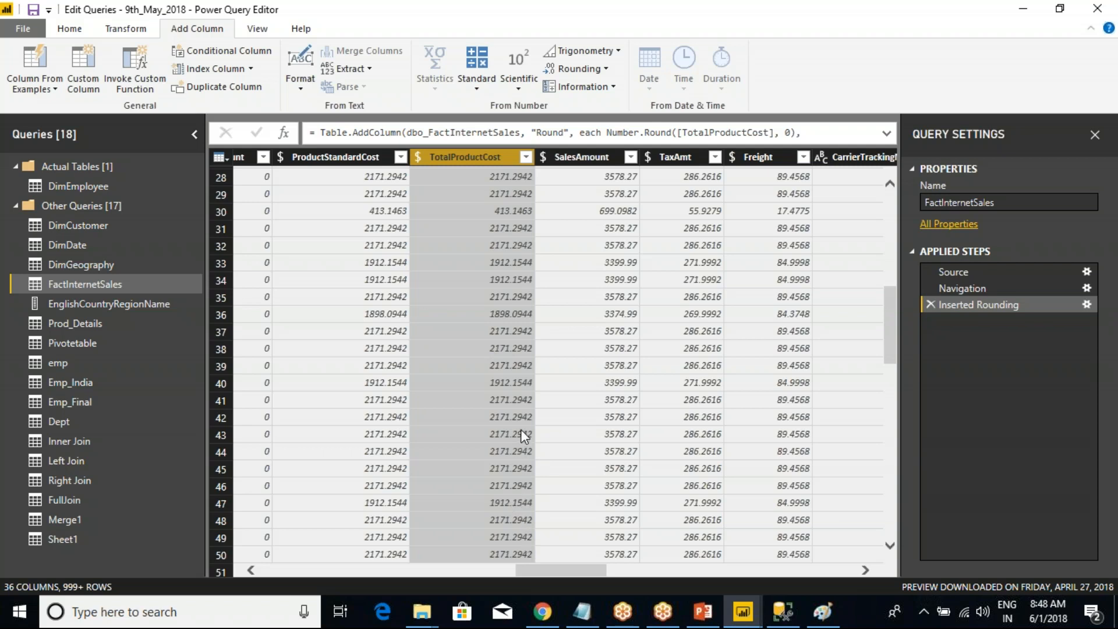
# Examine more TotalProductCost values further down the rows and check the decimal places setting of the Inserted Rounding step.
pyautogui.scroll(-6, 521, 430)
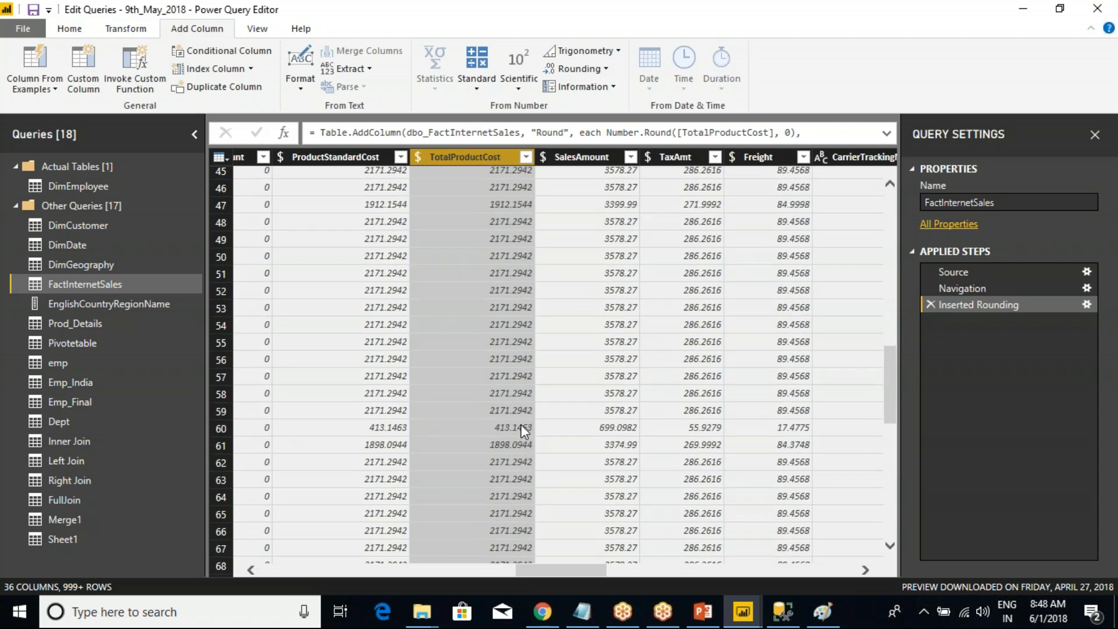
pyautogui.scroll(-6, 521, 430)
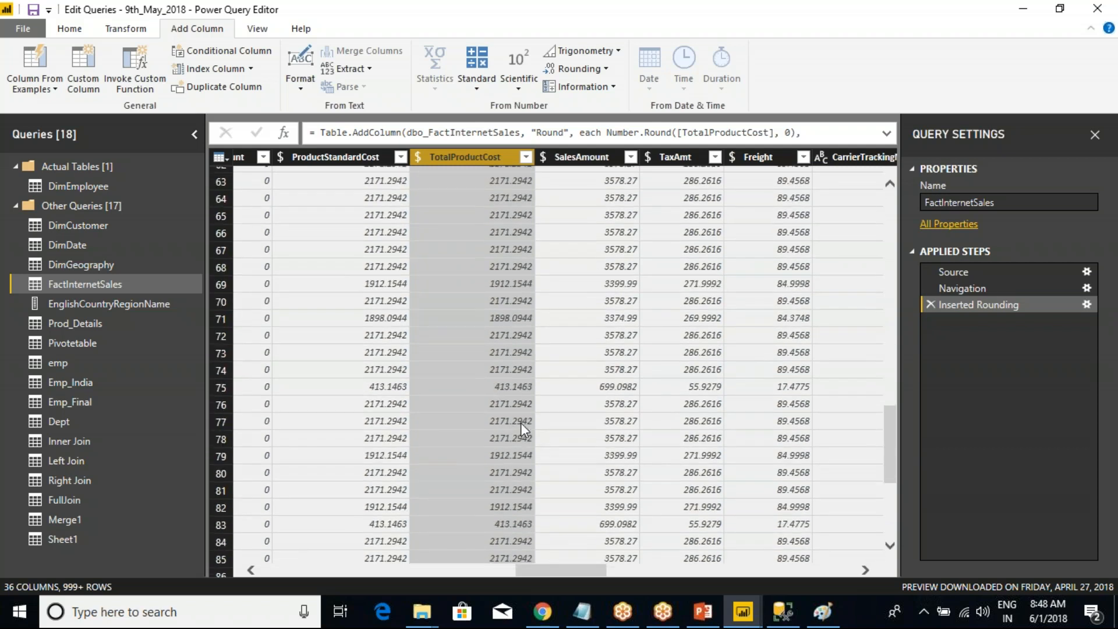
pyautogui.scroll(-5, 520, 419)
pyautogui.scroll(-5, 520, 418)
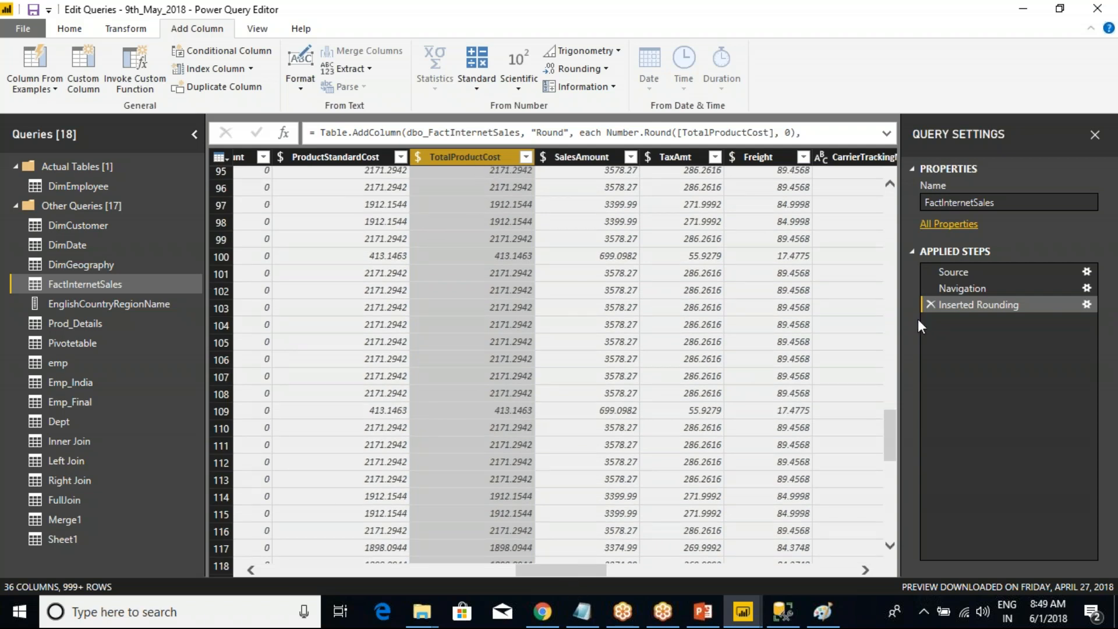
pyautogui.click(1087, 303)
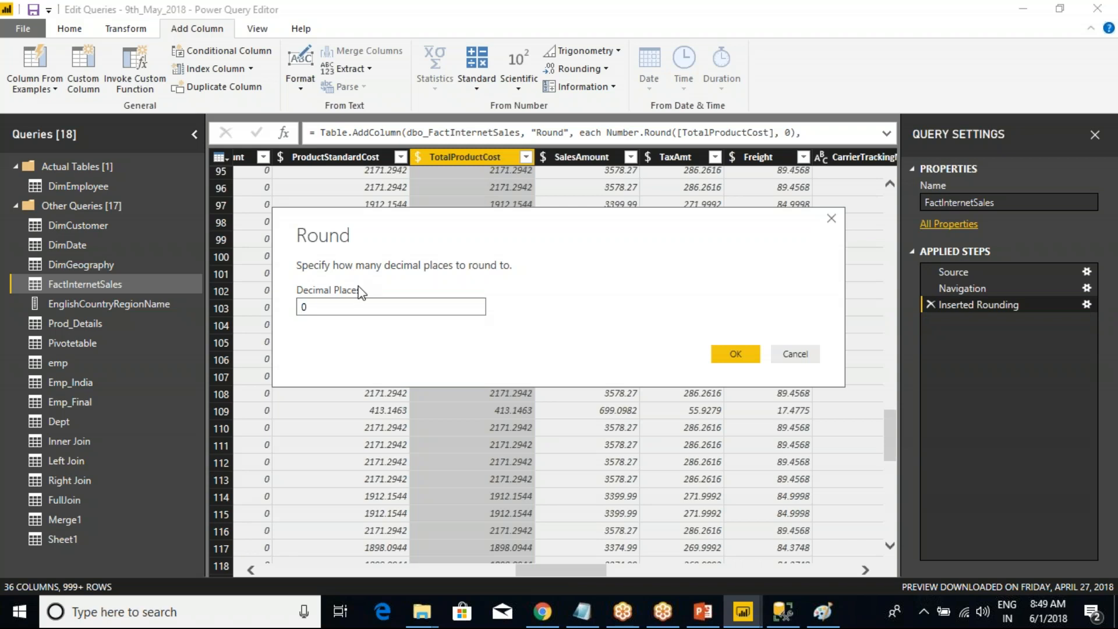
pyautogui.click(795, 354)
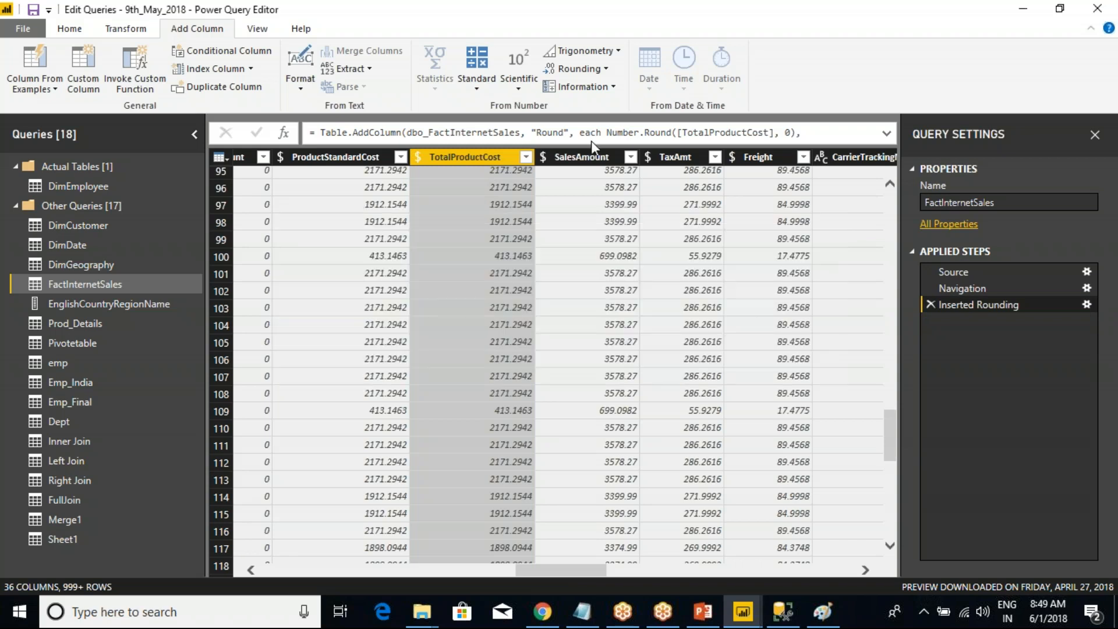
# Compare the Round Up and Round Down options against the decimals in TotalProductCost, marking the values with temporary on-screen annotations.
pyautogui.click(607, 69)
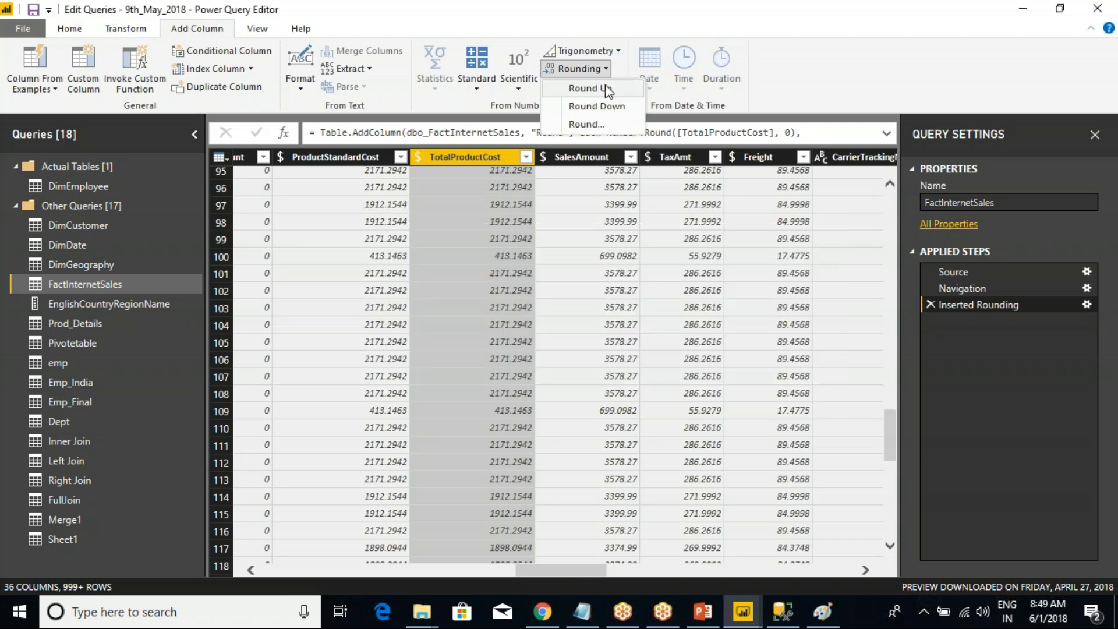
pyautogui.moveTo(448, 163); pyautogui.dragTo(538, 323)
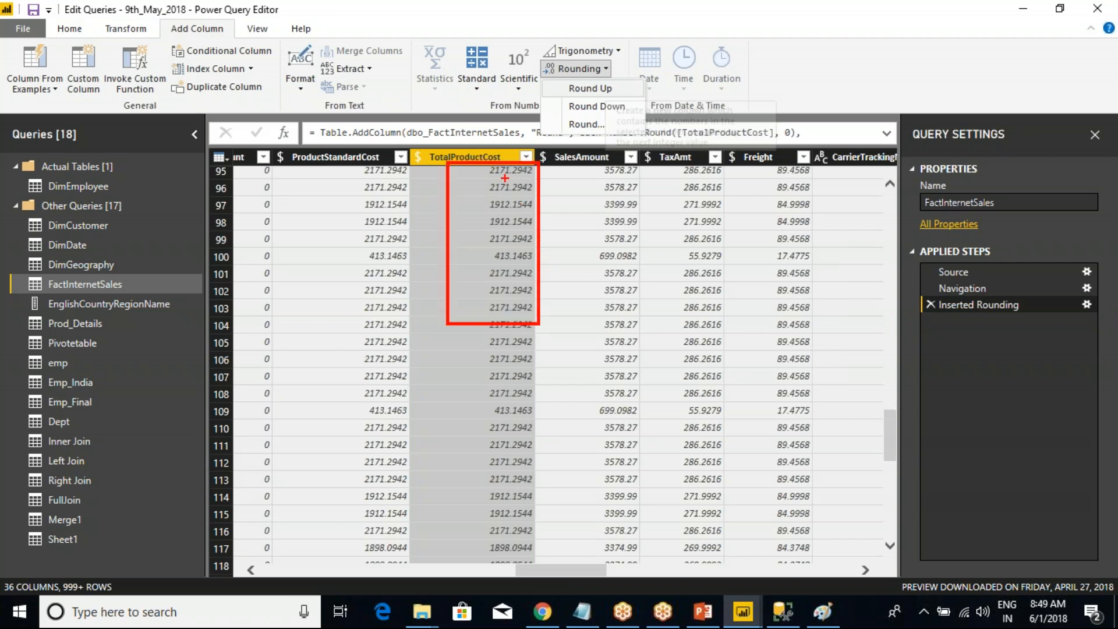
pyautogui.moveTo(512, 174)
pyautogui.mouseDown()
pyautogui.moveTo(524, 163)
pyautogui.moveTo(523, 179)
pyautogui.mouseUp()
pyautogui.moveTo(511, 208); pyautogui.dragTo(518, 198)
pyautogui.moveTo(627, 108); pyautogui.dragTo(625, 257)
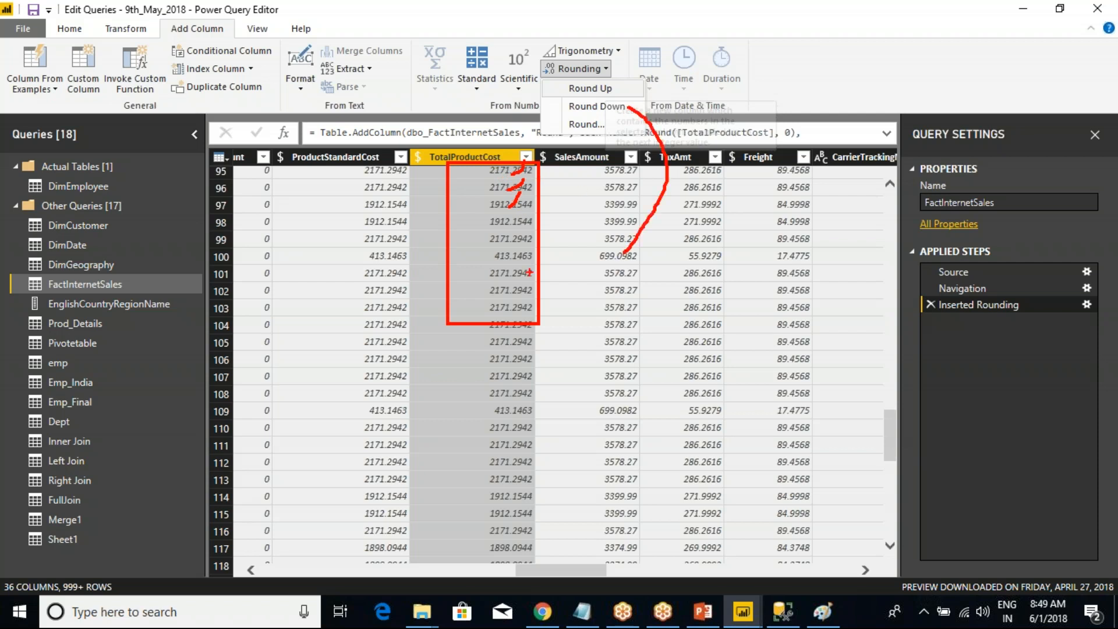
pyautogui.moveTo(508, 266)
pyautogui.mouseDown()
pyautogui.moveTo(533, 277)
pyautogui.moveTo(518, 273)
pyautogui.mouseUp()
pyautogui.moveTo(502, 273)
pyautogui.mouseDown()
pyautogui.moveTo(485, 272)
pyautogui.moveTo(485, 308)
pyautogui.mouseUp()
pyautogui.press('Escape')
# Add a rounded-down column and a rounded-up column based on TotalProductCost, and inspect the first rounded-up value.
pyautogui.click(604, 69)
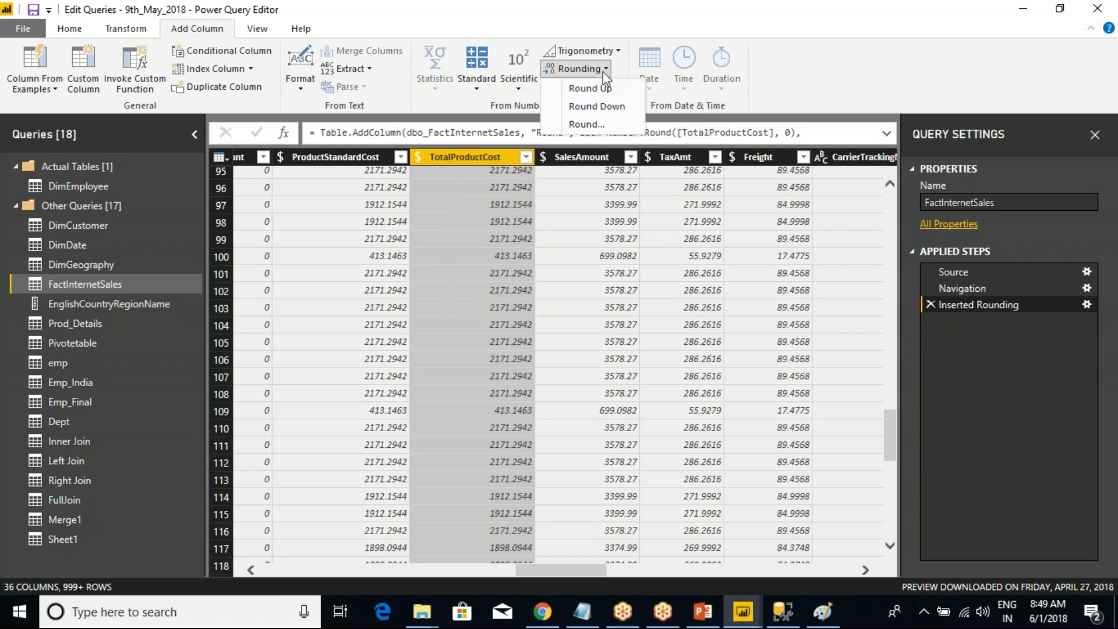
pyautogui.click(597, 106)
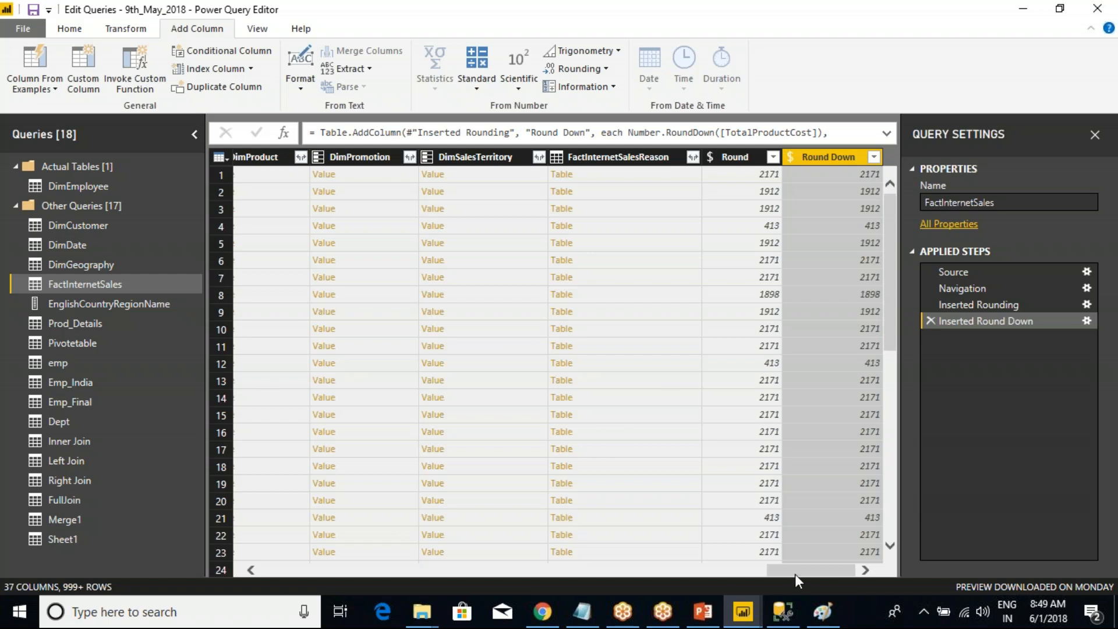
pyautogui.moveTo(794, 569); pyautogui.dragTo(502, 544)
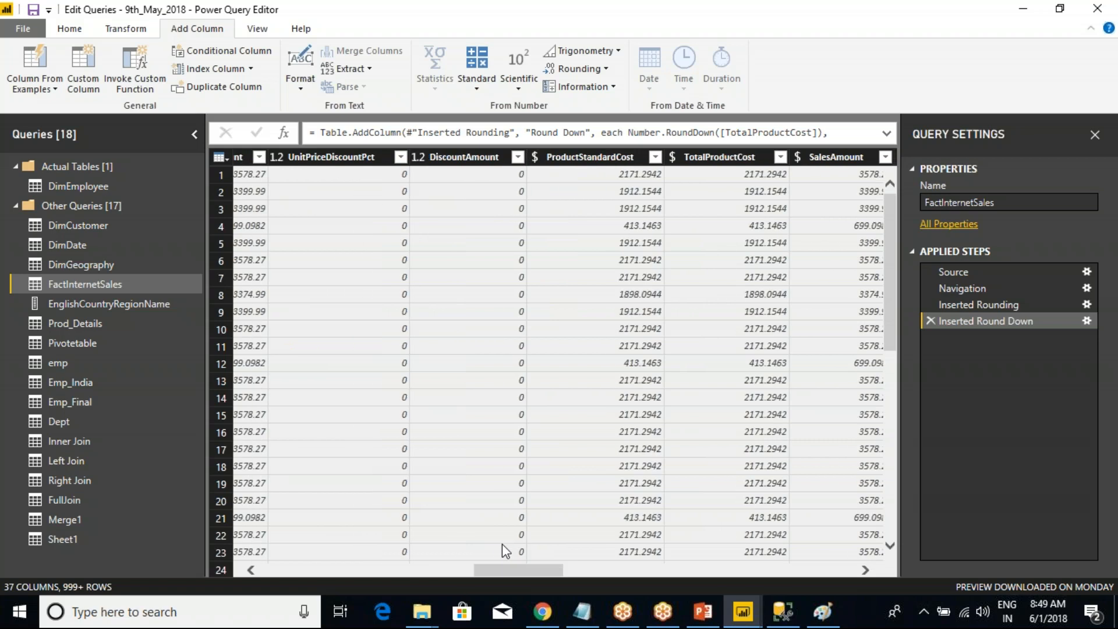
pyautogui.click(711, 159)
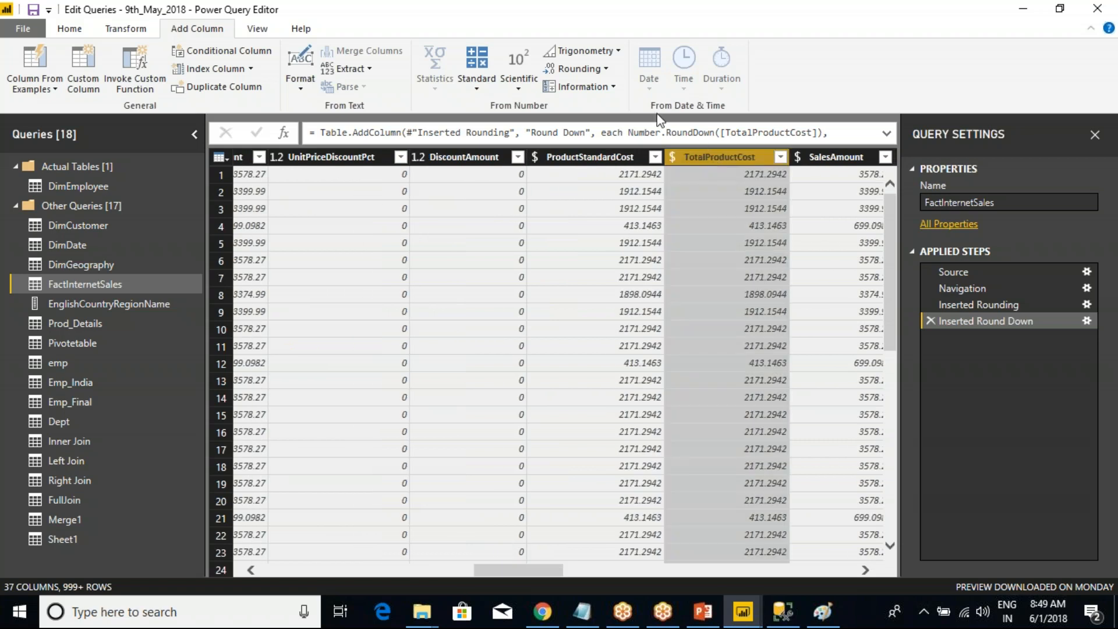
pyautogui.click(519, 85)
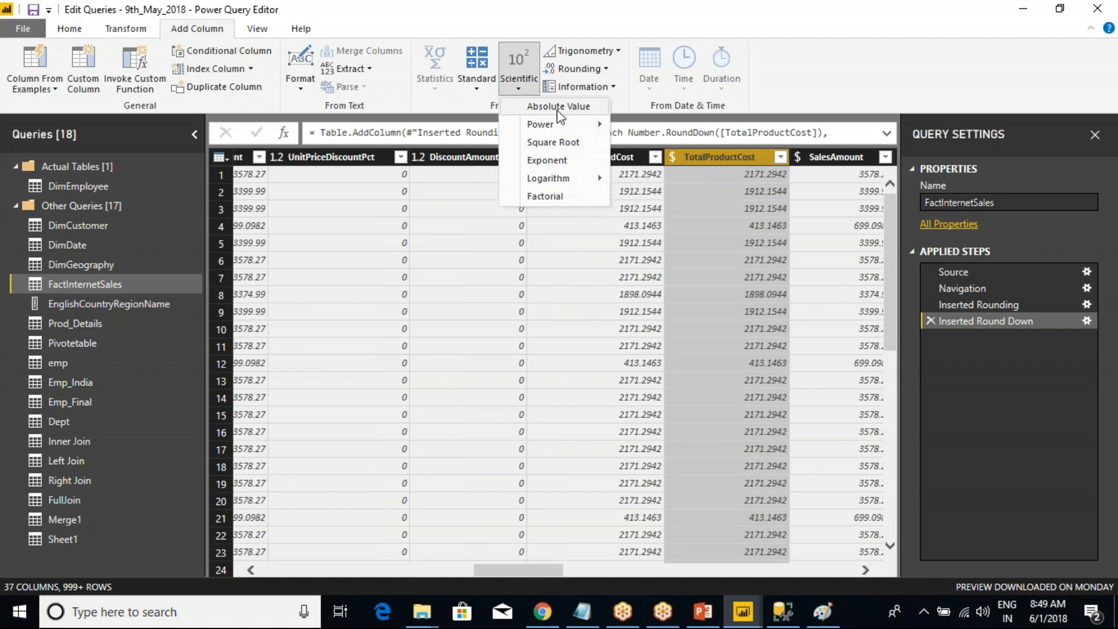
pyautogui.click(605, 69)
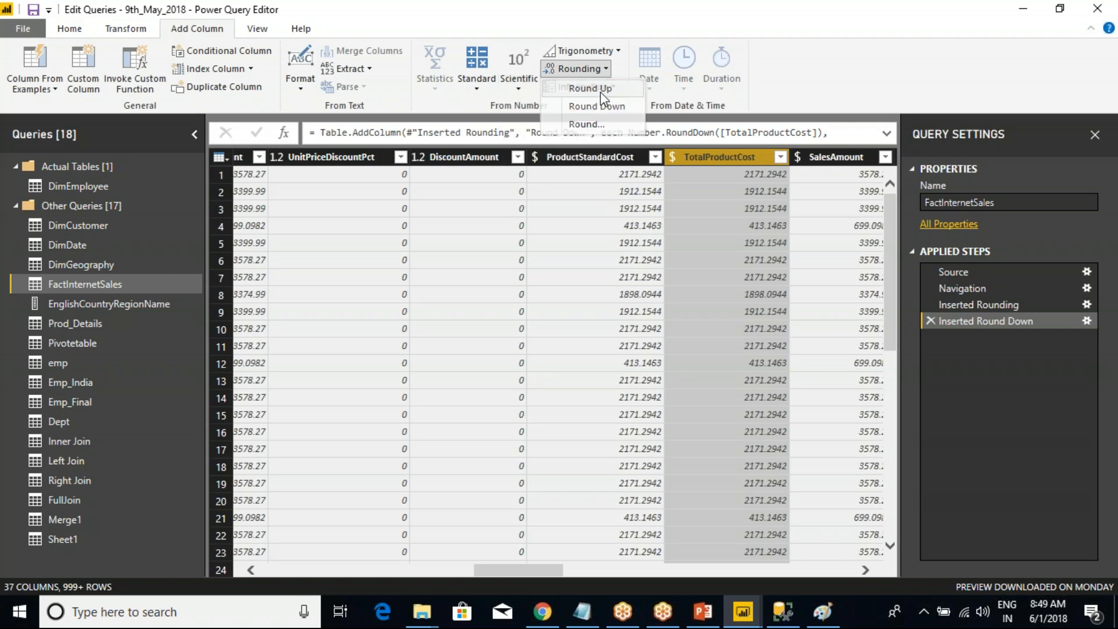
pyautogui.click(600, 92)
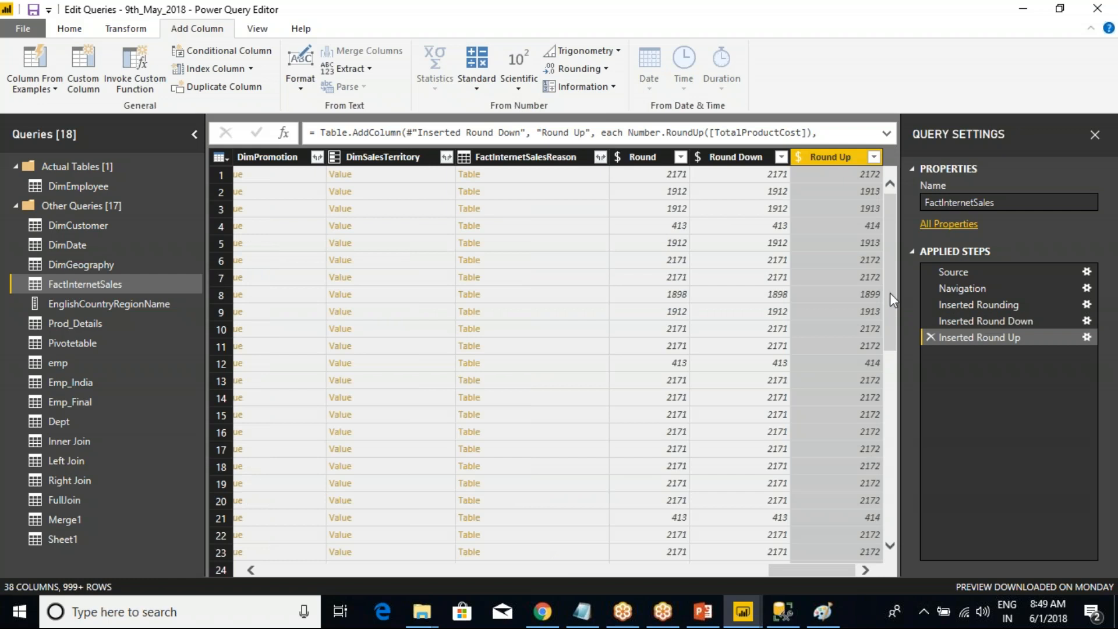
pyautogui.click(865, 176)
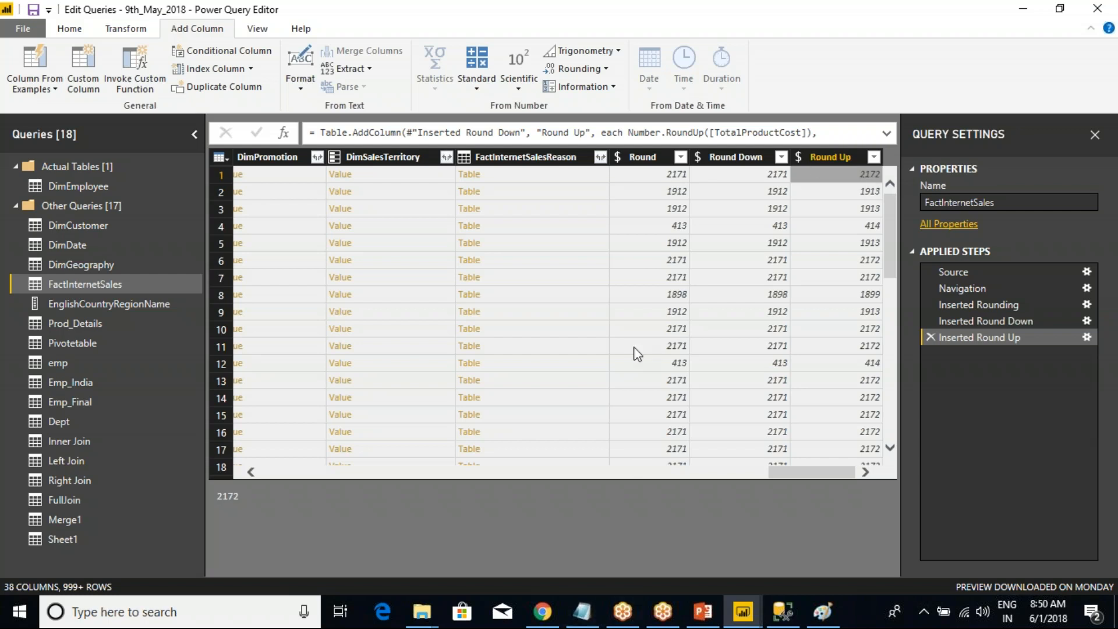
# Look through the columns of DimDate and DimGeography and check which date operations are available for the Description column.
pyautogui.click(49, 251)
pyautogui.click(378, 180)
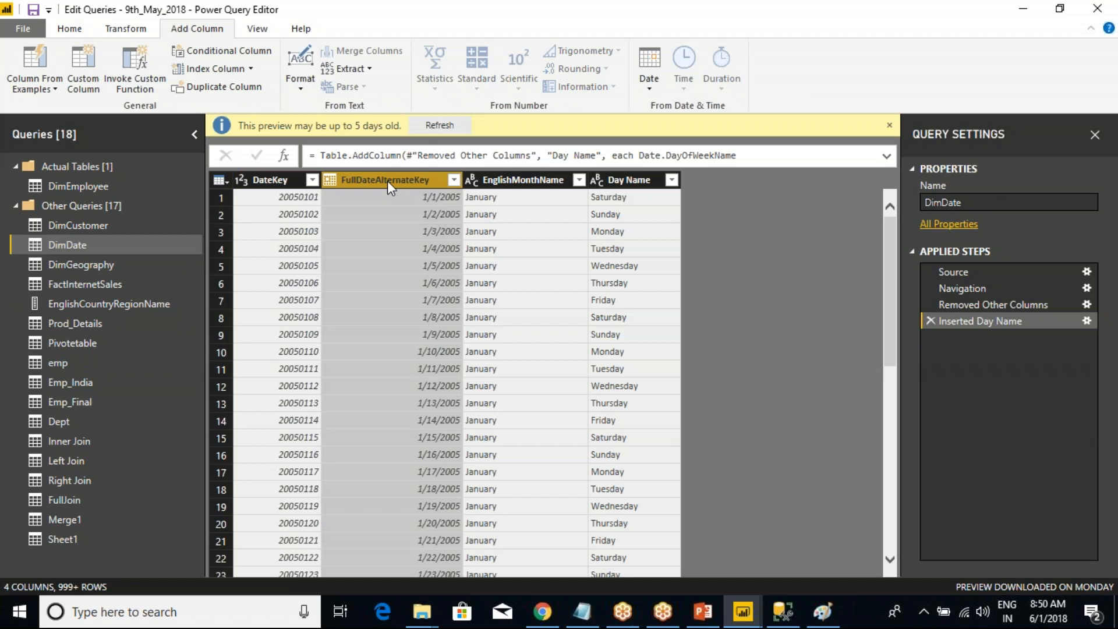
pyautogui.click(533, 178)
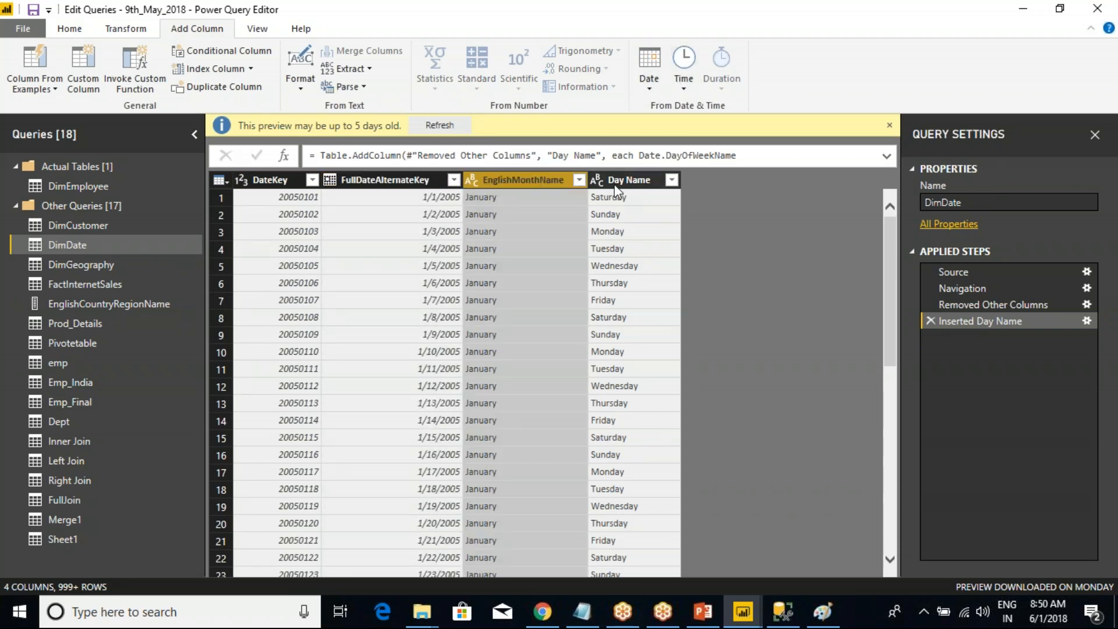
pyautogui.click(59, 267)
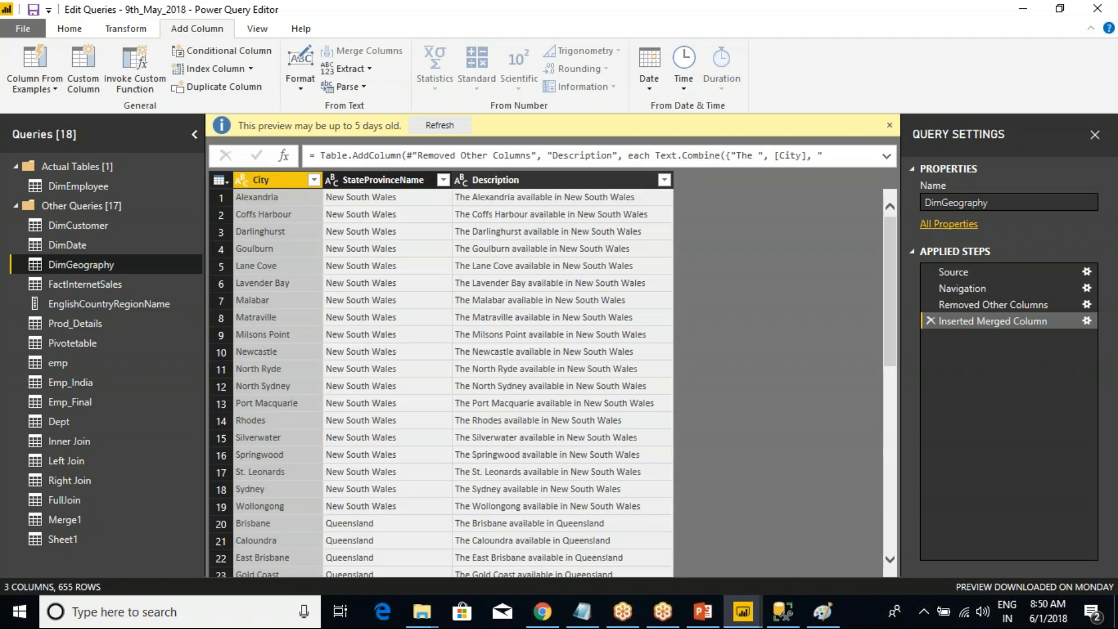
pyautogui.click(475, 178)
pyautogui.click(654, 92)
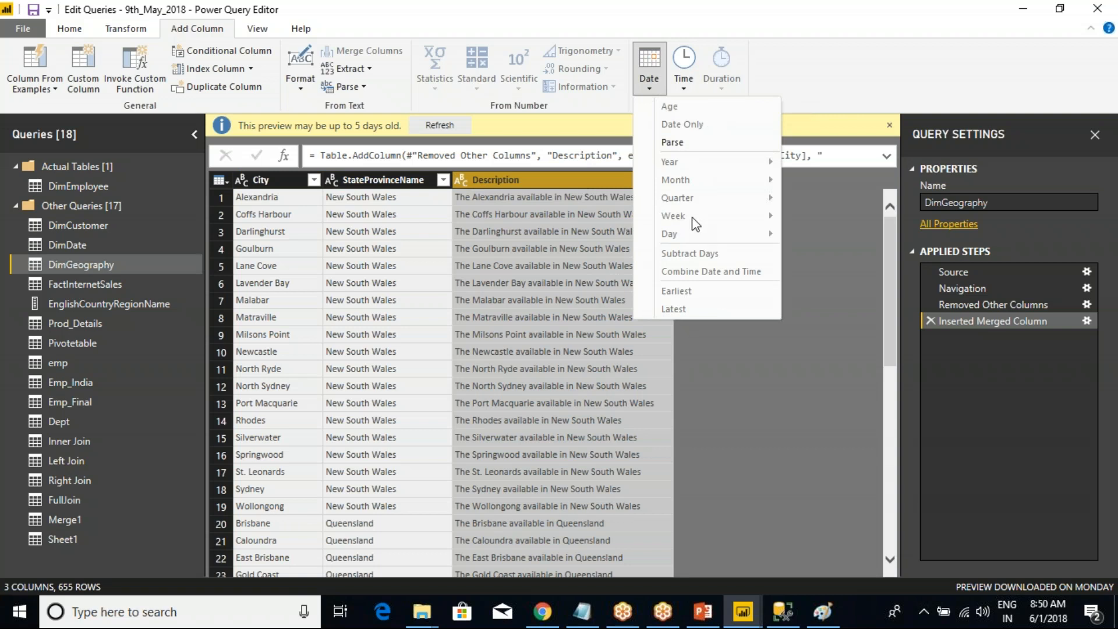
pyautogui.click(811, 40)
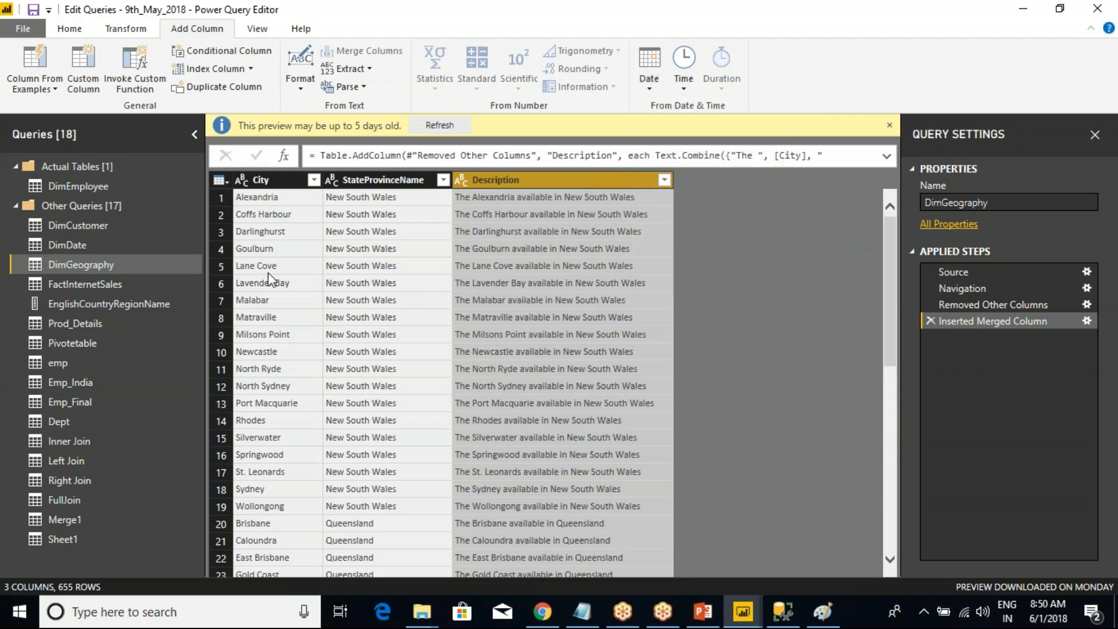
# Go back to the DimDate query and add a Year column extracted from FullDateAlternateKey.
pyautogui.click(353, 181)
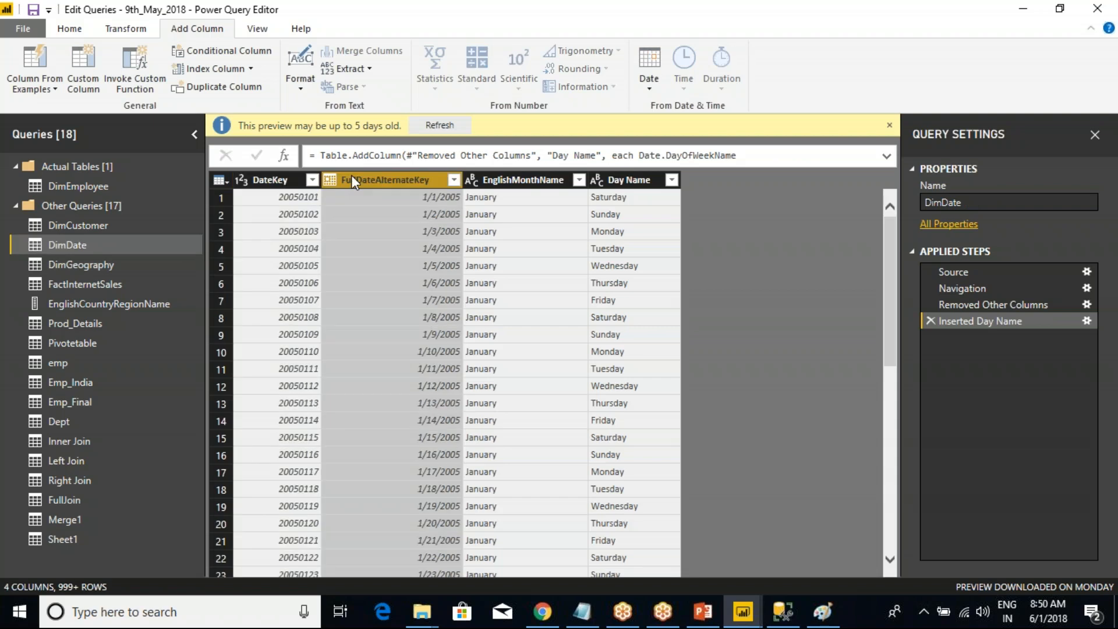
pyautogui.click(651, 87)
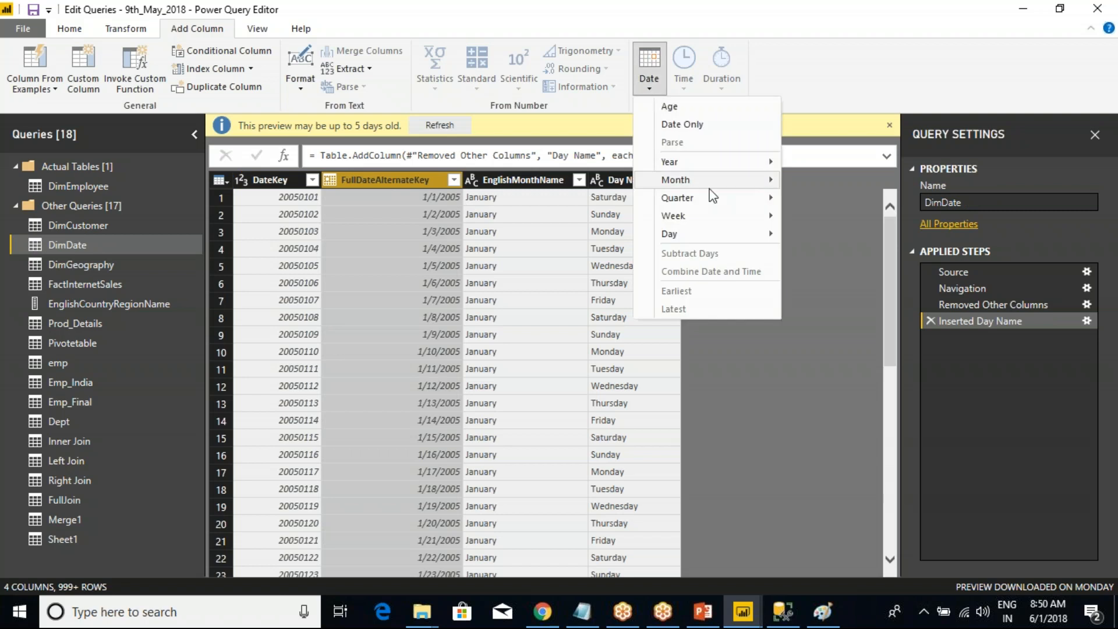
pyautogui.moveTo(724, 166)
pyautogui.click(815, 165)
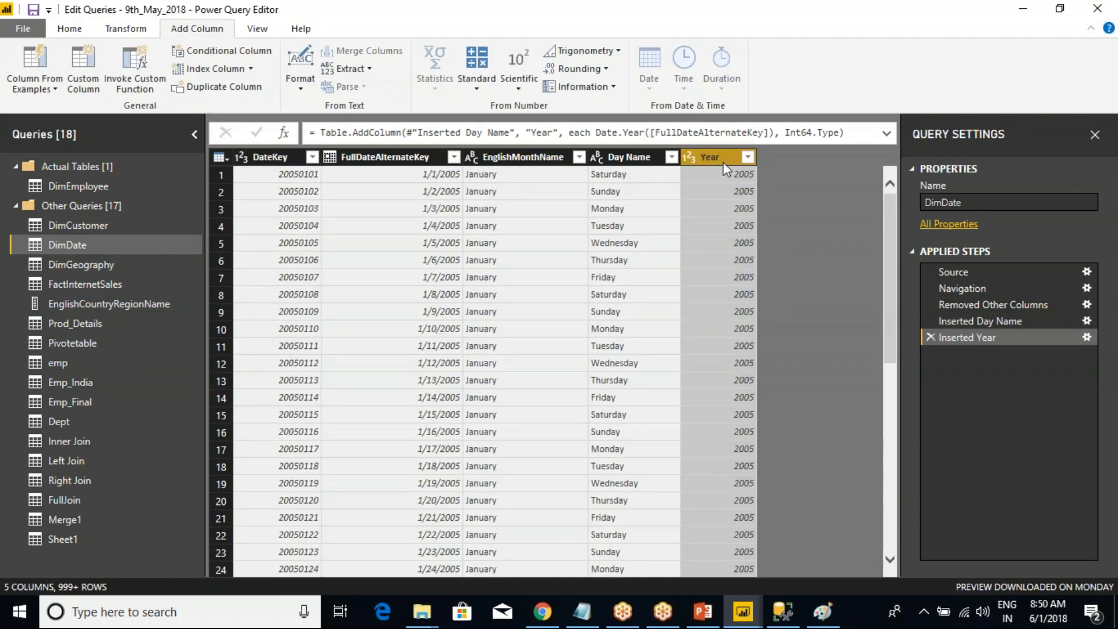
# Add another column to DimDate with the name of the day for each FullDateAlternateKey date.
pyautogui.click(410, 156)
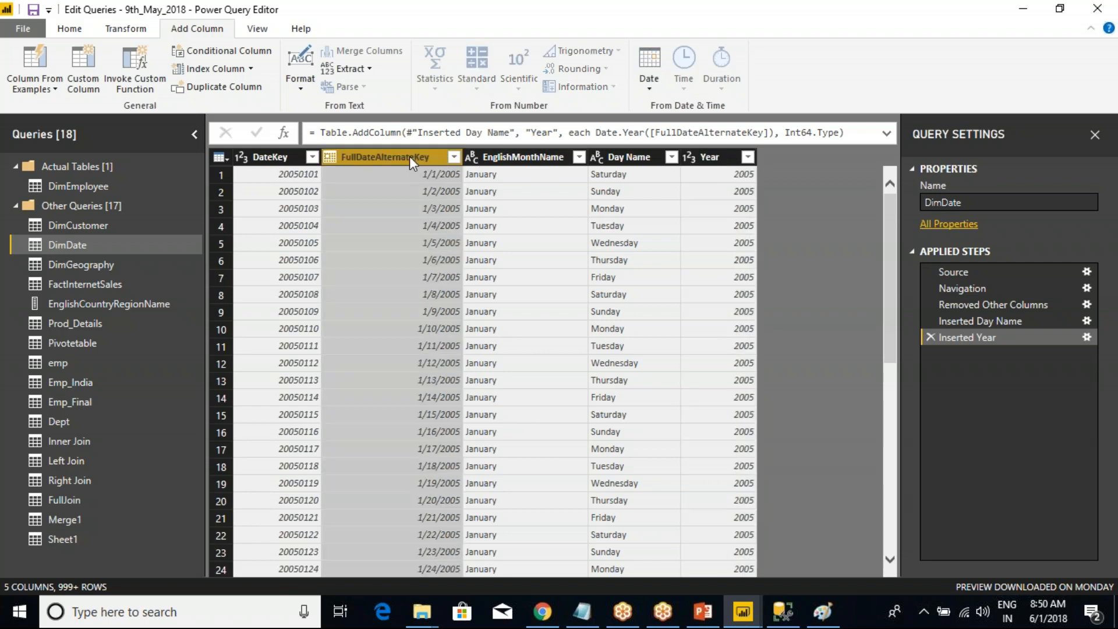
pyautogui.rightClick(410, 156)
pyautogui.click(387, 158)
pyautogui.click(648, 88)
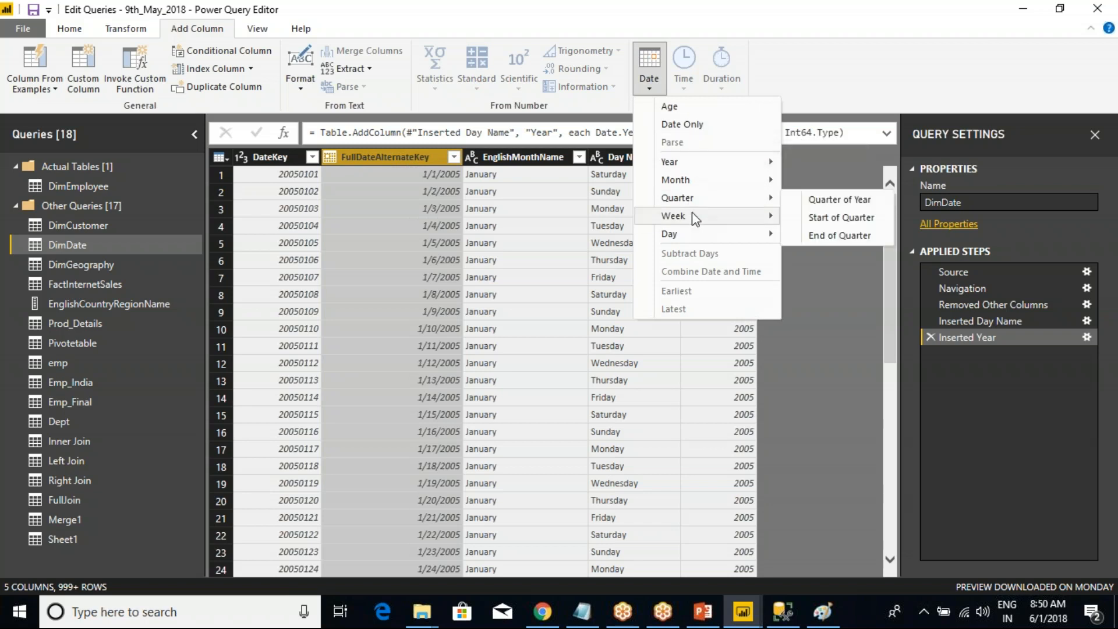
pyautogui.moveTo(724, 239)
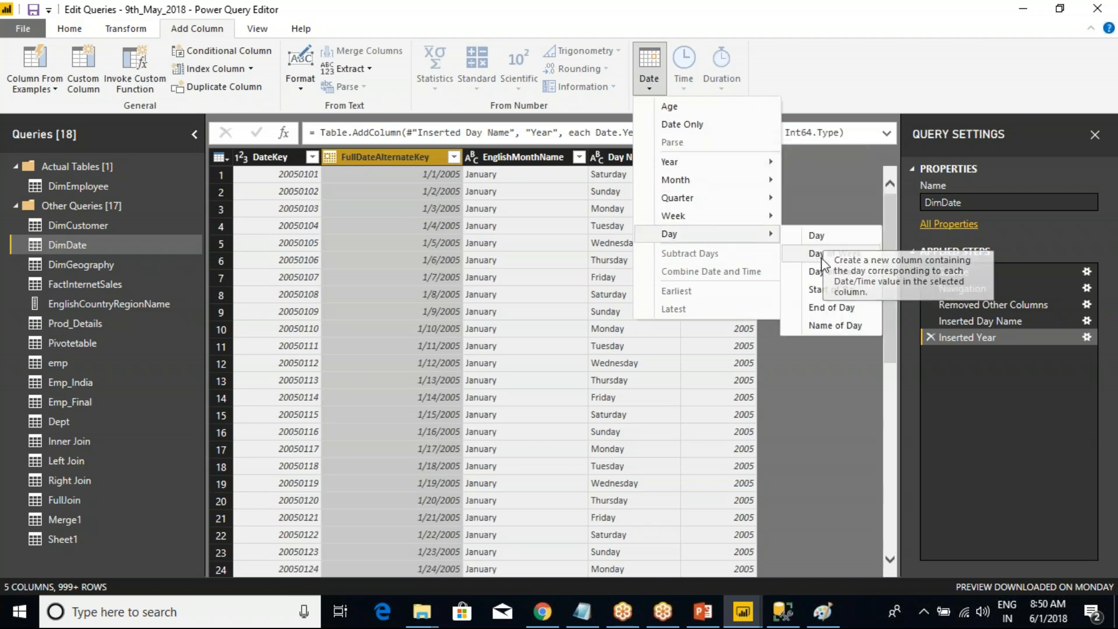
pyautogui.click(843, 326)
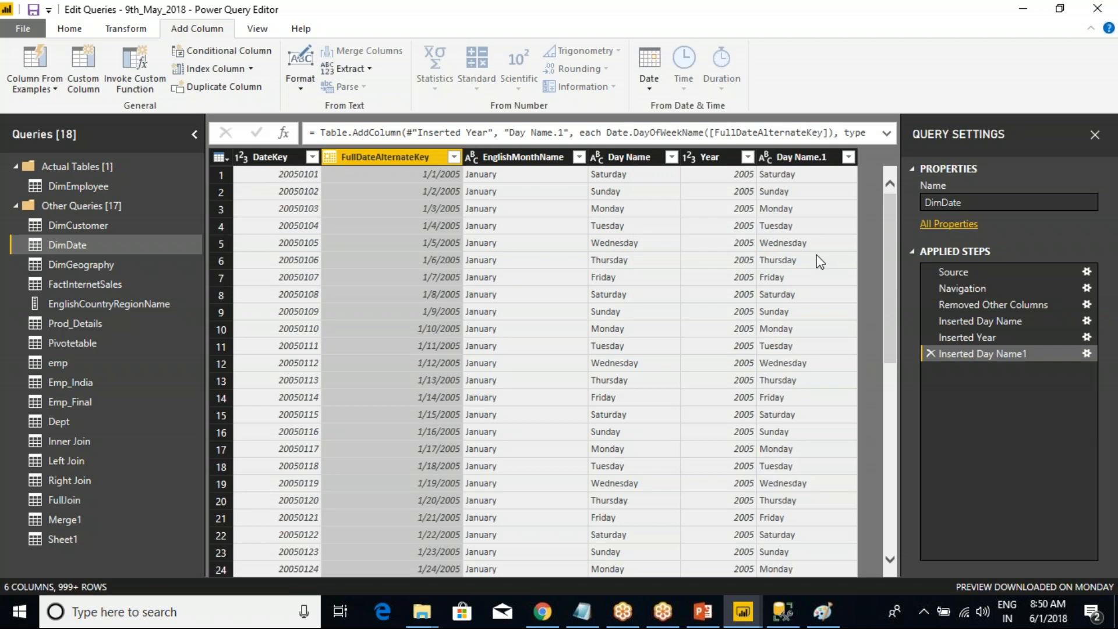
# Compare the new day name column with the existing Day Name column and review its data type, date and time options.
pyautogui.click(784, 178)
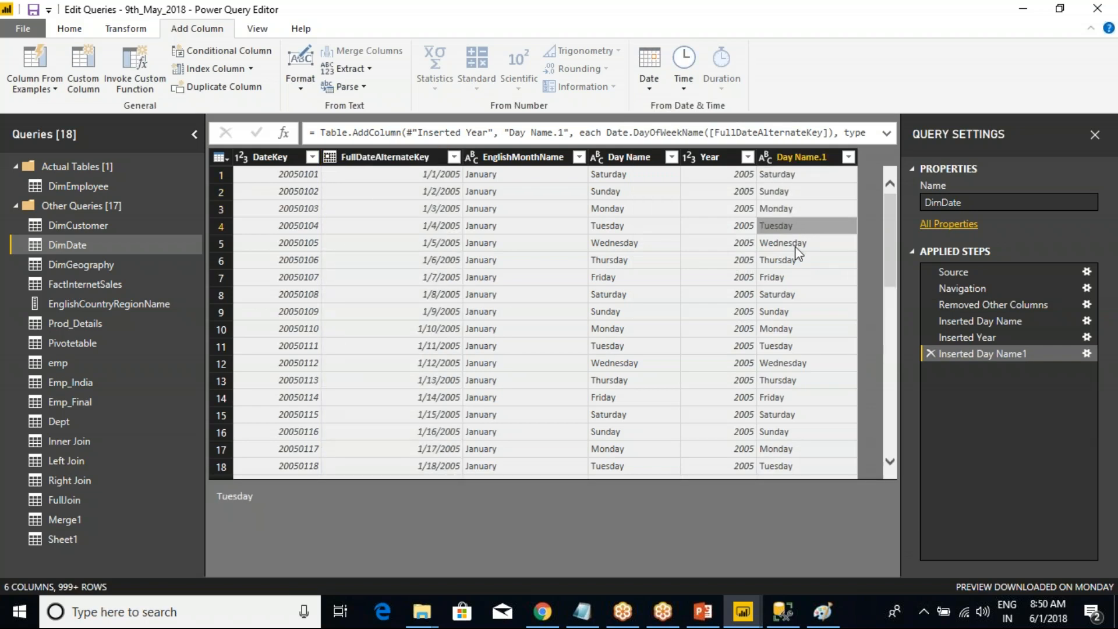
pyautogui.click(629, 162)
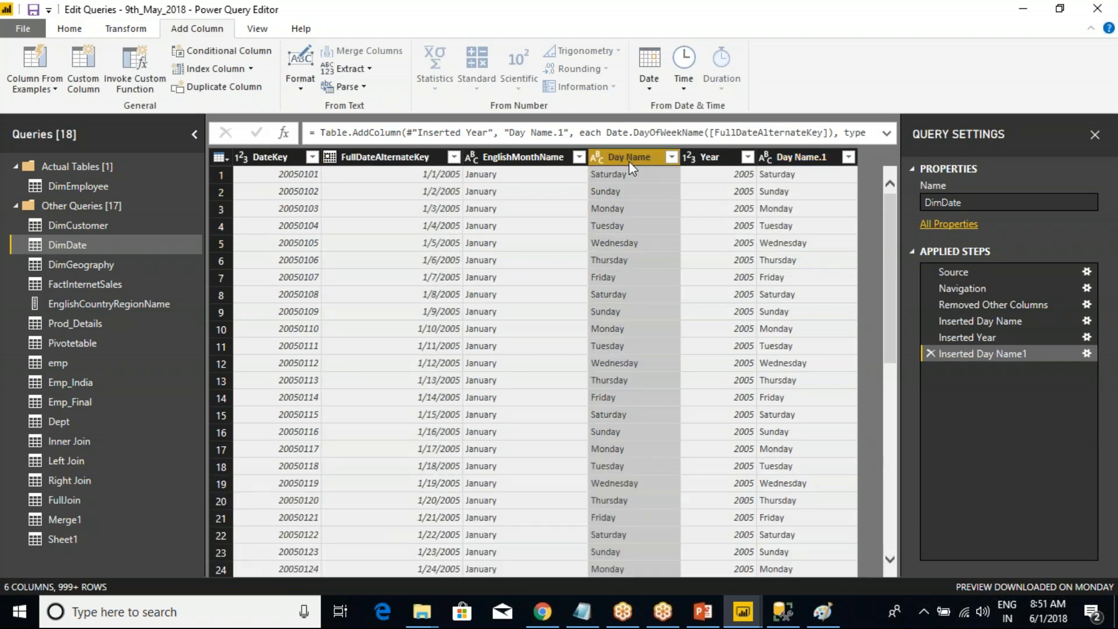
pyautogui.click(764, 157)
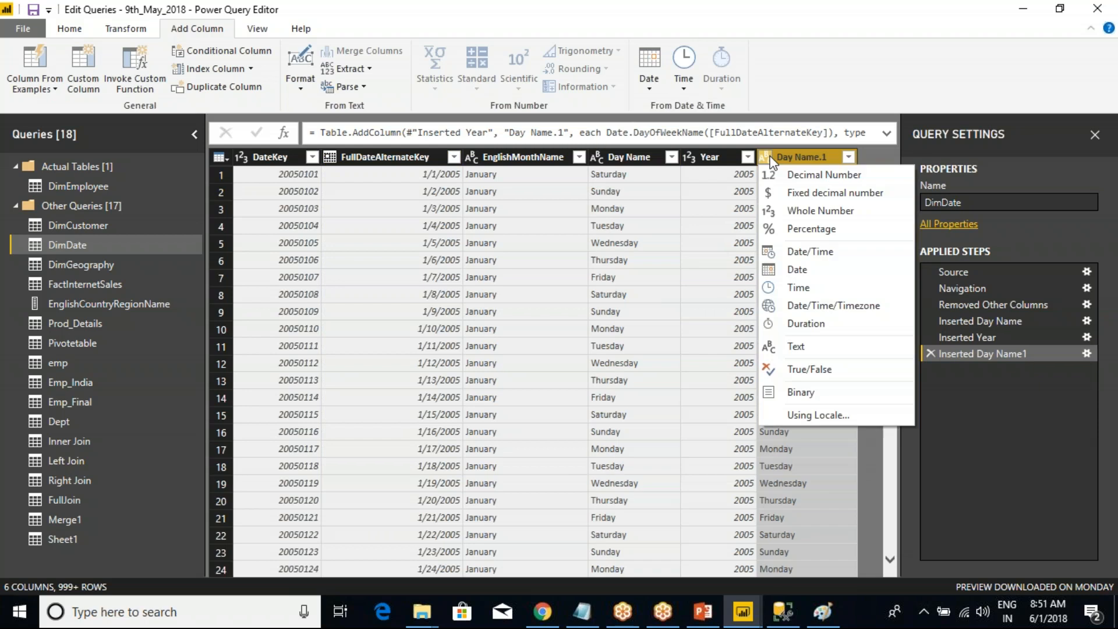
pyautogui.click(824, 56)
pyautogui.click(651, 87)
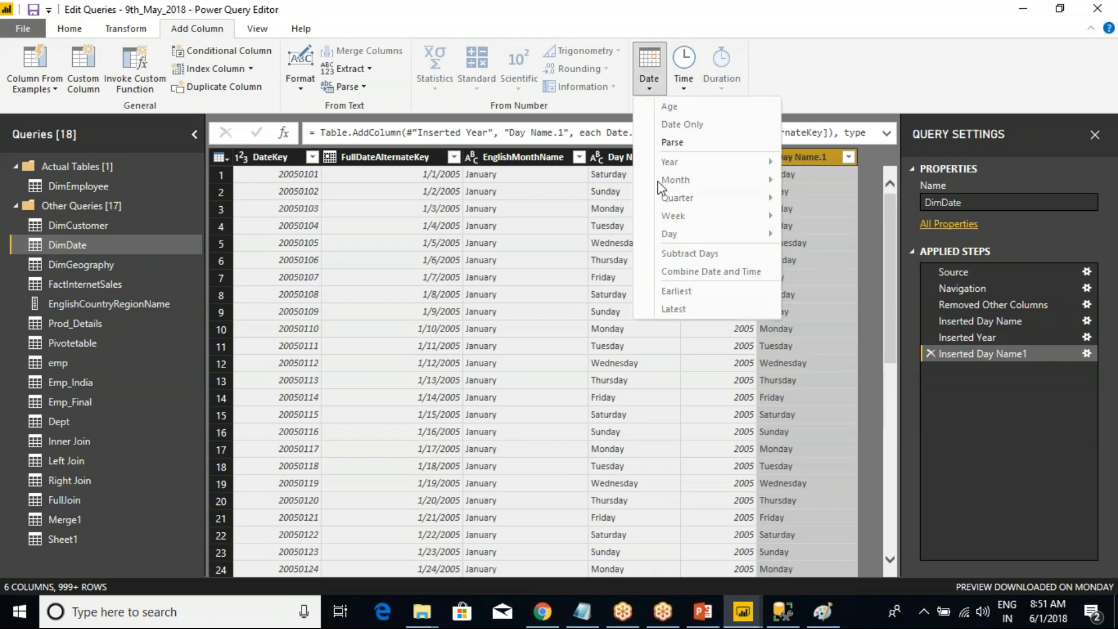
pyautogui.click(801, 99)
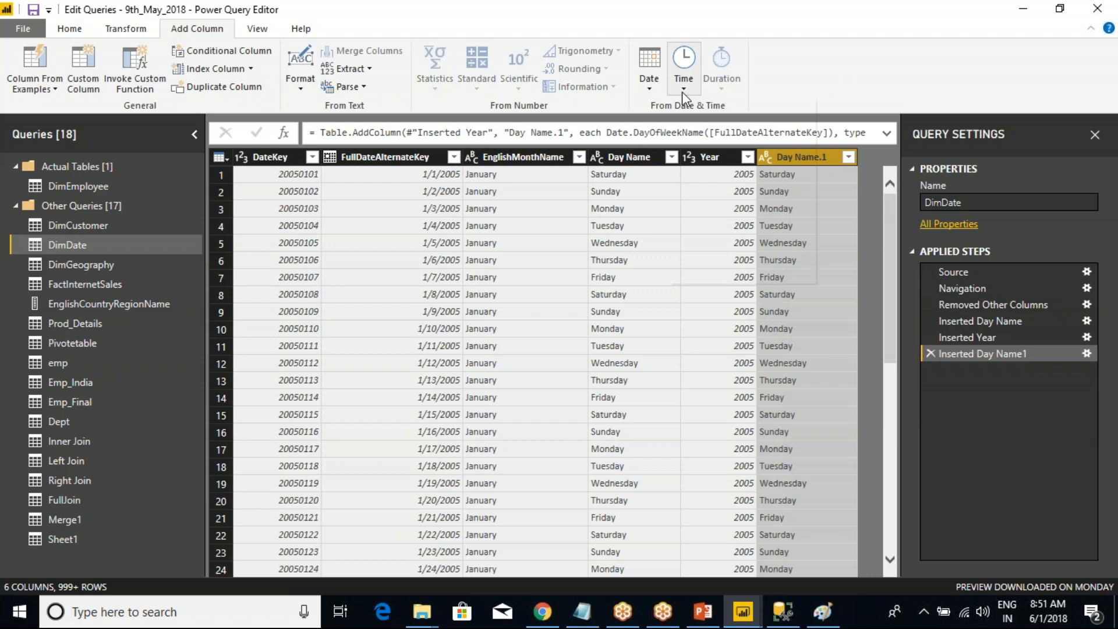
pyautogui.click(683, 92)
pyautogui.click(806, 94)
# Select the FullDateAlternateKey column in DimDate, and switch to the FactInternetSales query.
pyautogui.click(406, 158)
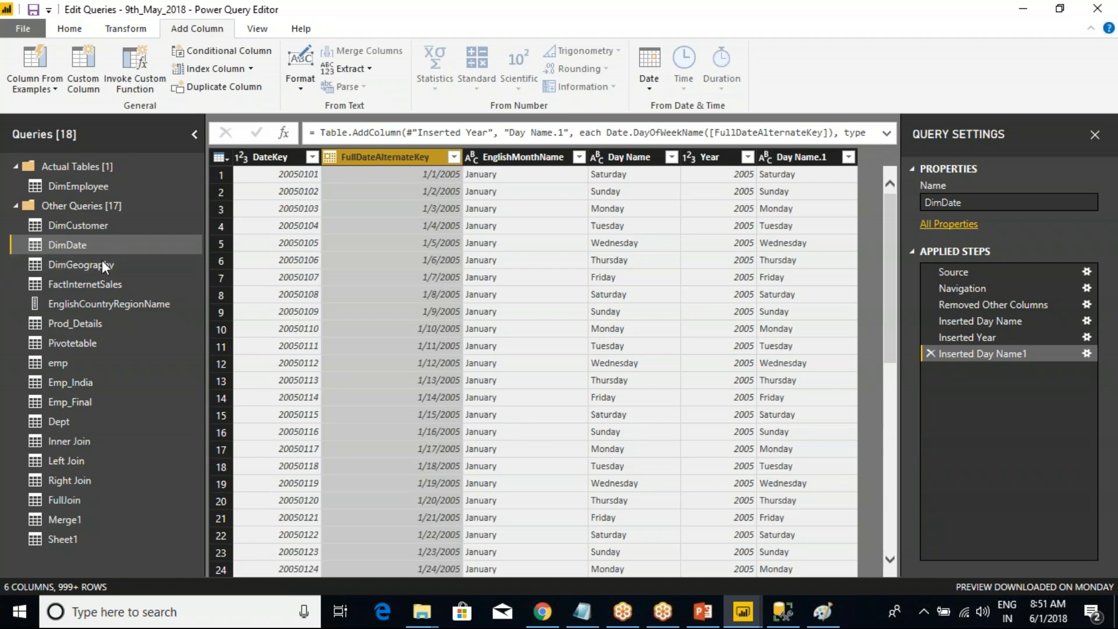
pyautogui.click(77, 285)
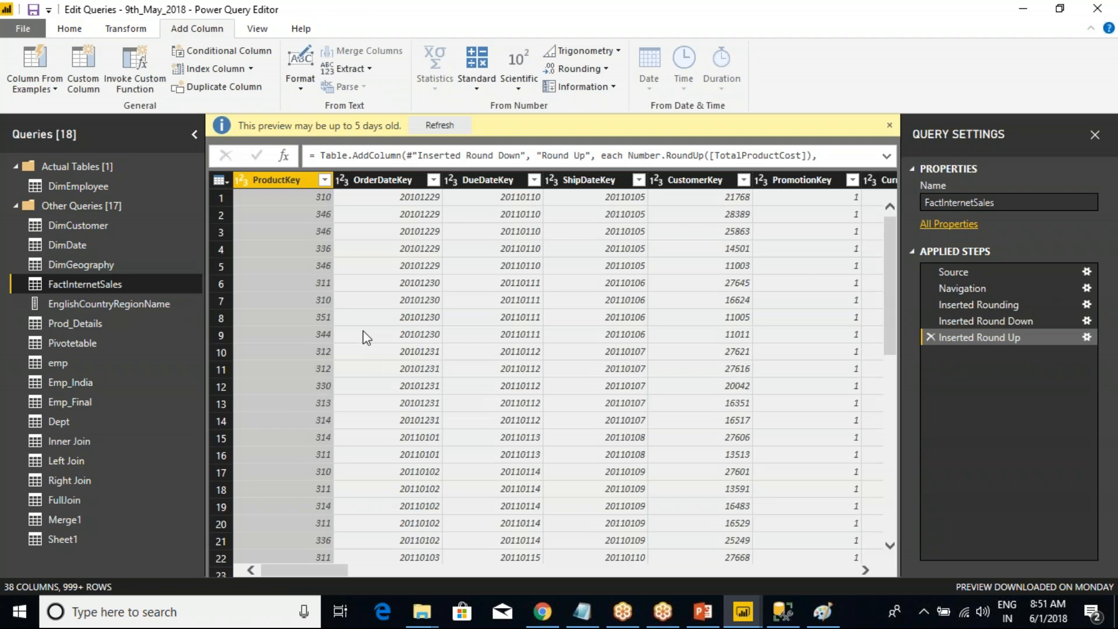
# Add an Hour column extracted from OrderDate in FactInternetSales and check its values.
pyautogui.moveTo(322, 569); pyautogui.dragTo(646, 540)
pyautogui.click(586, 213)
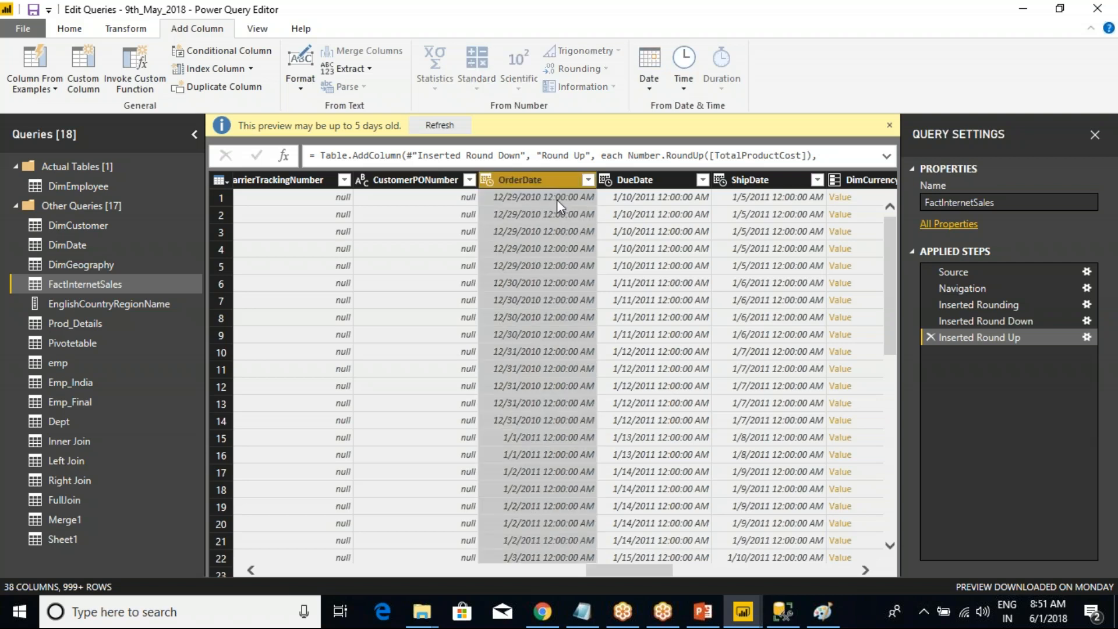
pyautogui.click(685, 81)
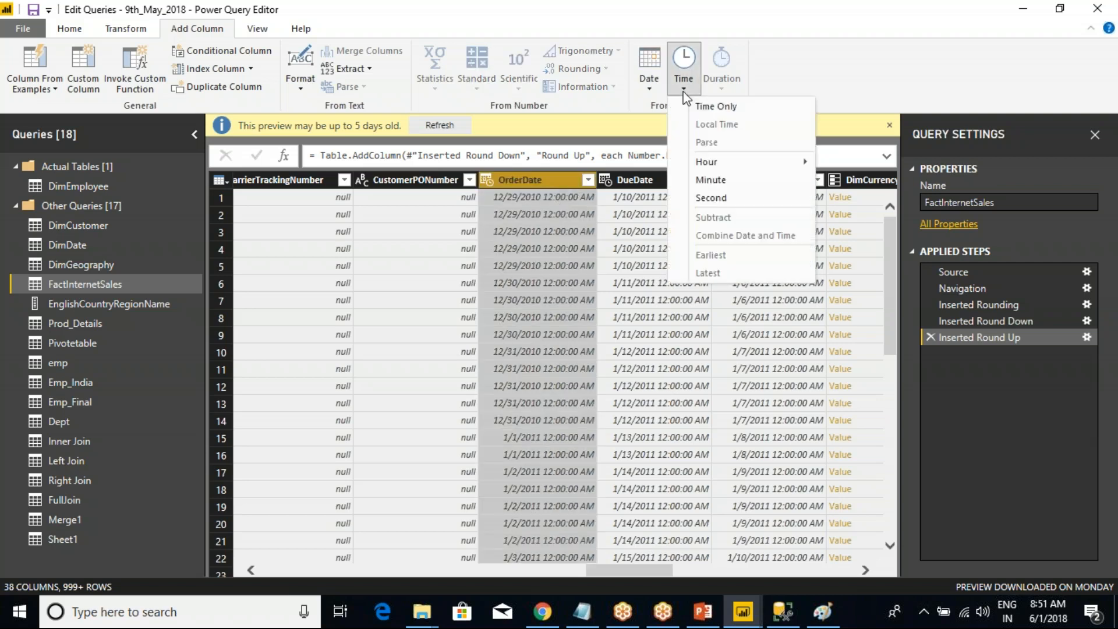
pyautogui.moveTo(717, 165)
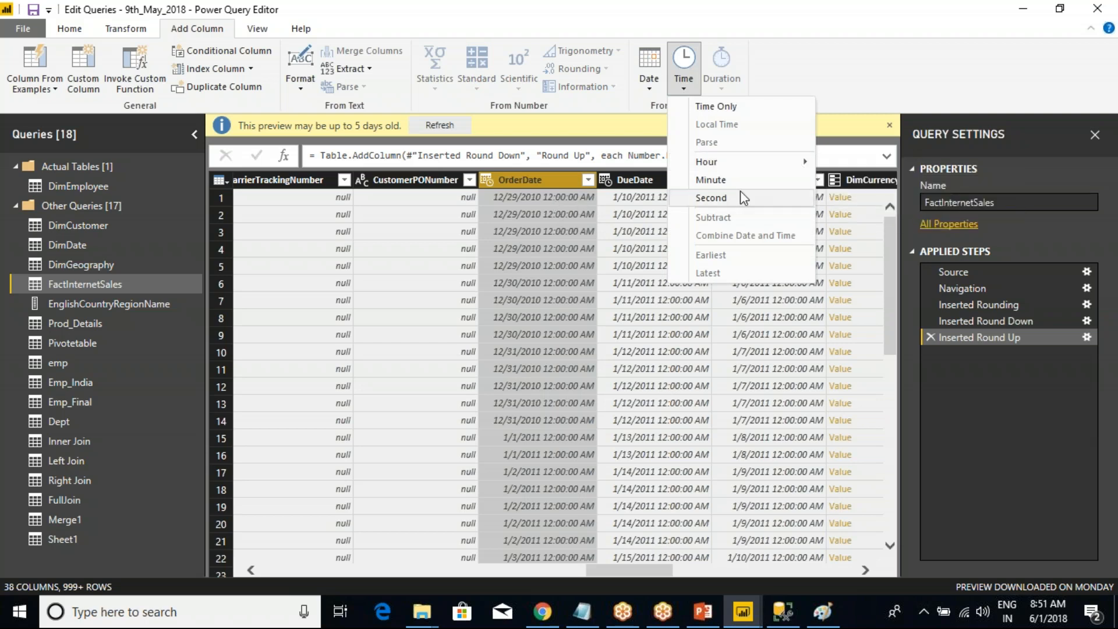
pyautogui.moveTo(775, 169)
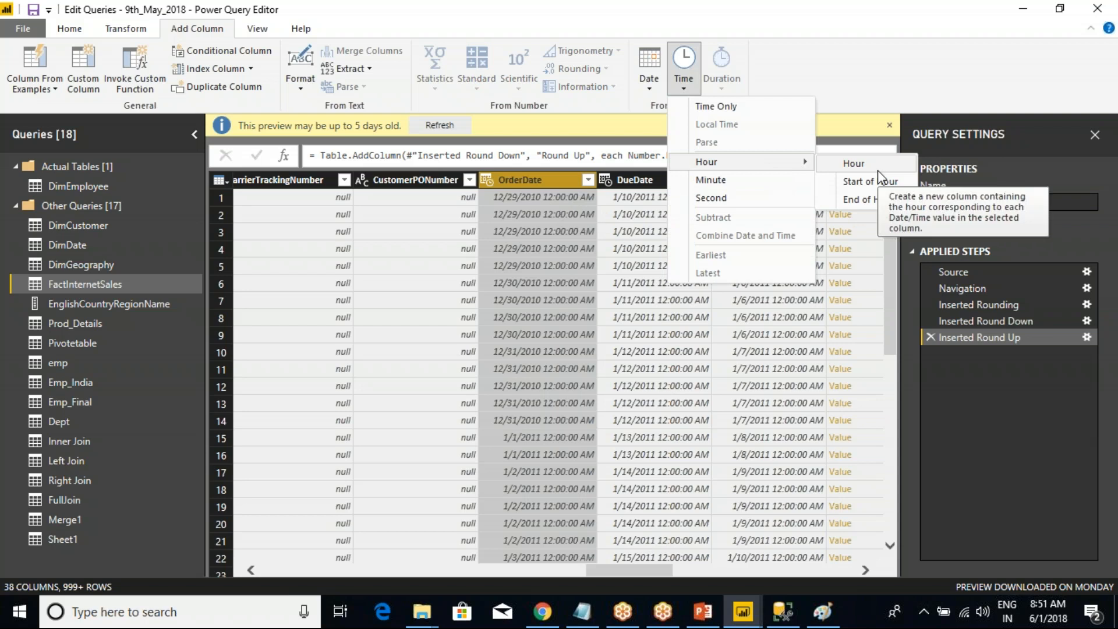
pyautogui.click(878, 169)
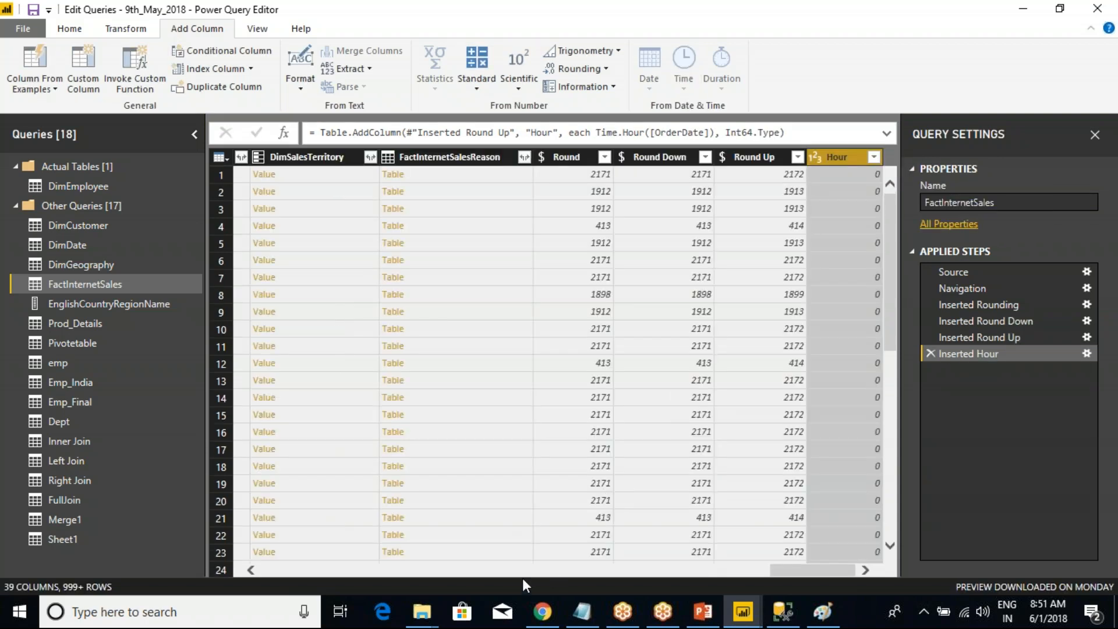
pyautogui.click(757, 566)
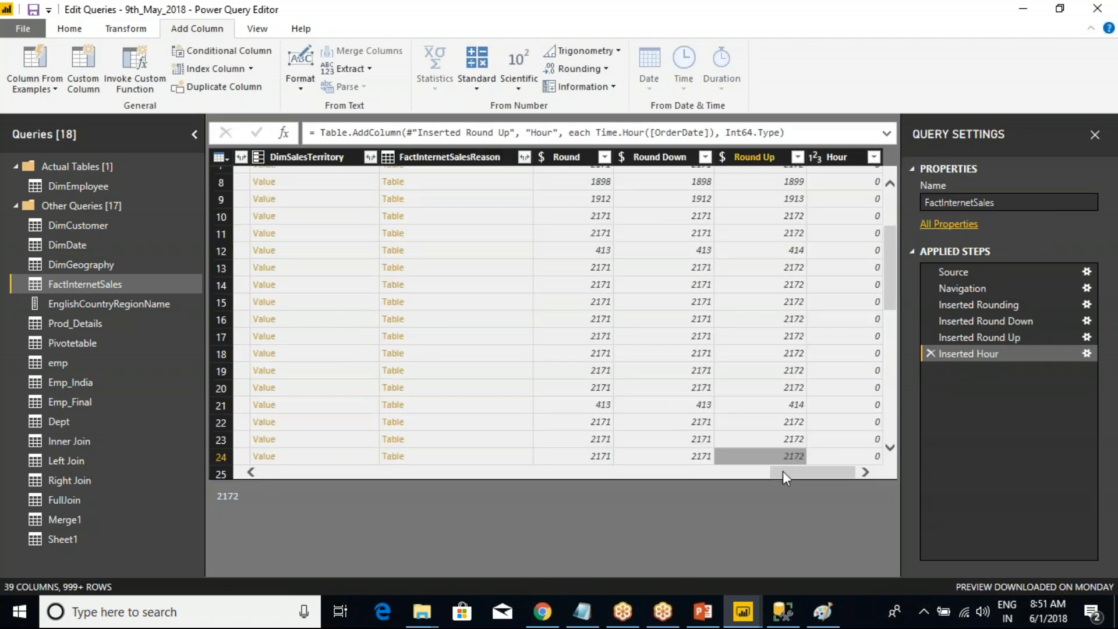
pyautogui.click(846, 182)
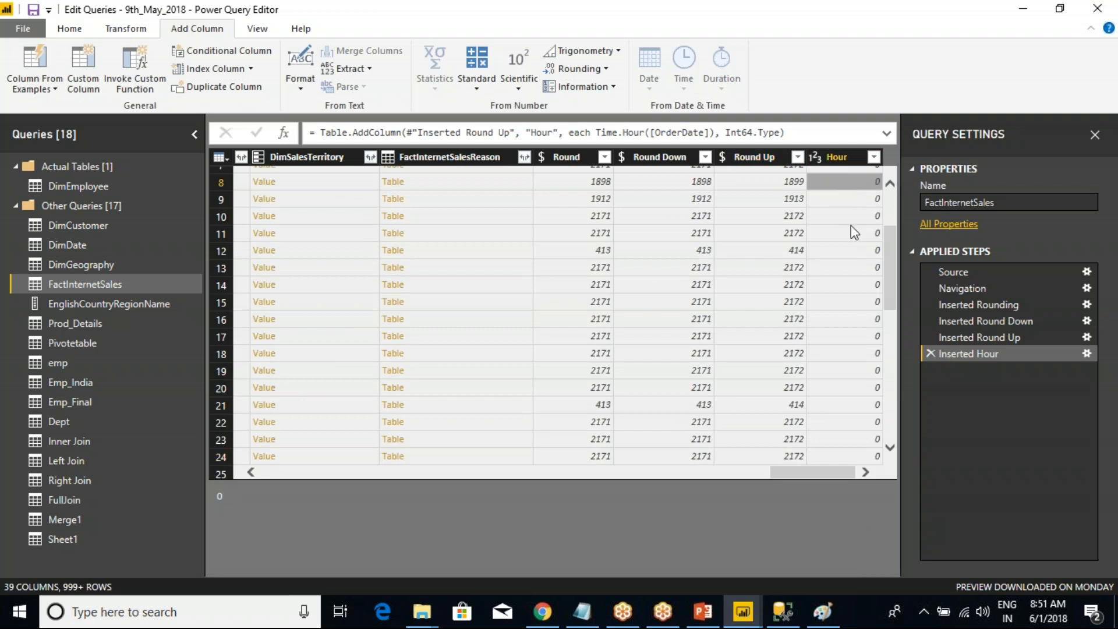
pyautogui.scroll(3, 852, 227)
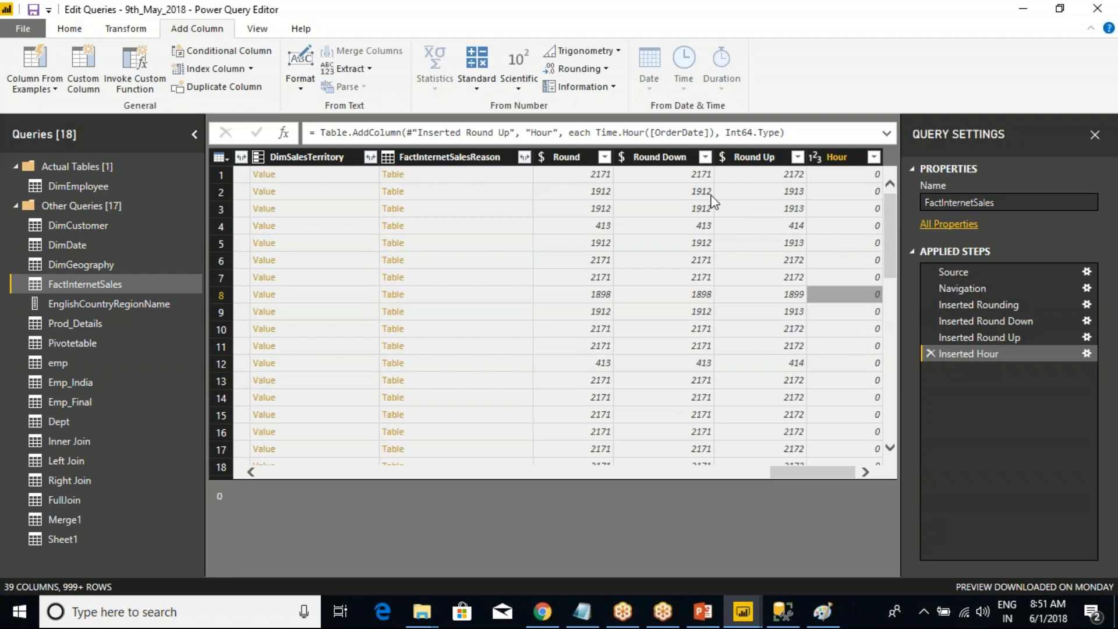
# Mark the "add Column" line as Done in the Notepad class notes, and return to Power Query Editor.
pyautogui.click(601, 613)
pyautogui.click(264, 444)
pyautogui.write('Done')
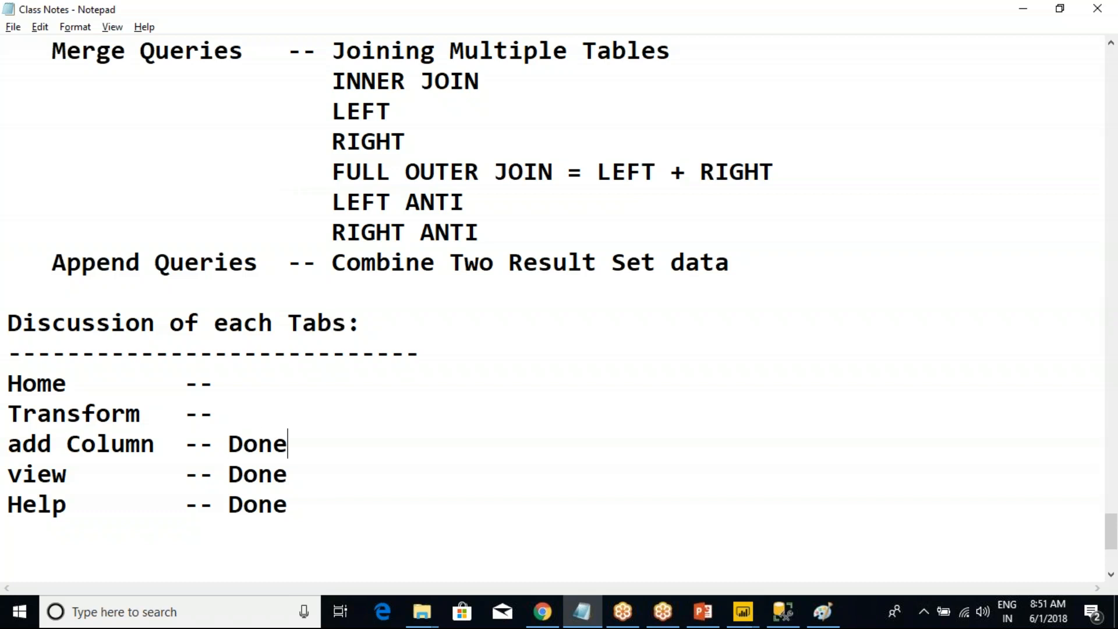
pyautogui.hotkey('alt', 'Tab')
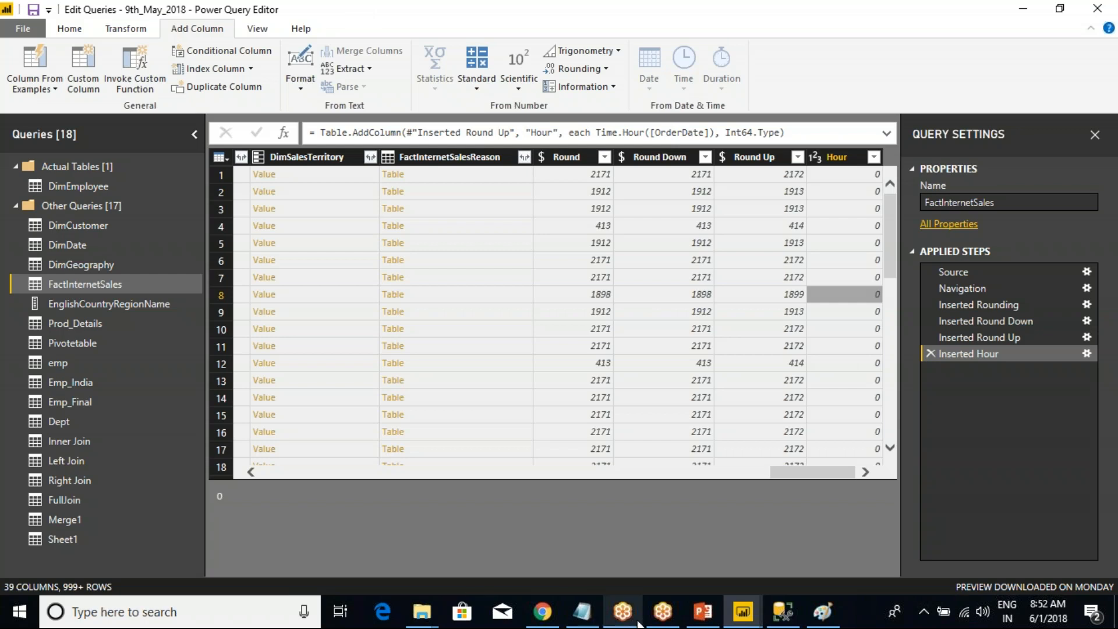
pyautogui.moveTo(640, 623)
pyautogui.click(628, 554)
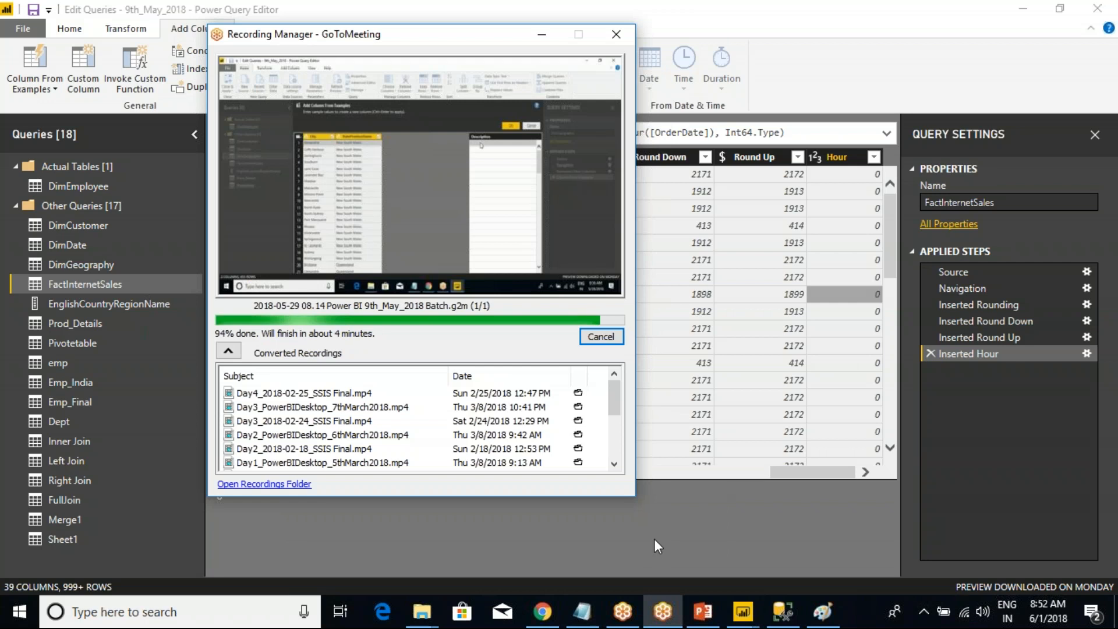
pyautogui.click(682, 518)
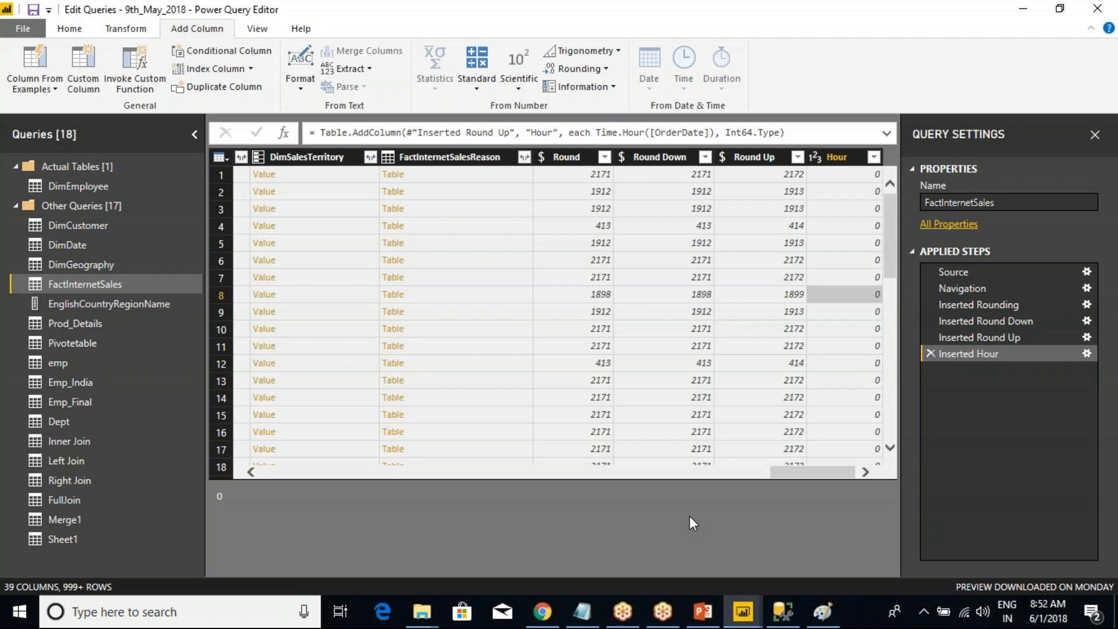
# Show the Home commands and point out Close & Apply, New Source, Recent Sources and Enter Data with temporary pen marks.
pyautogui.click(72, 29)
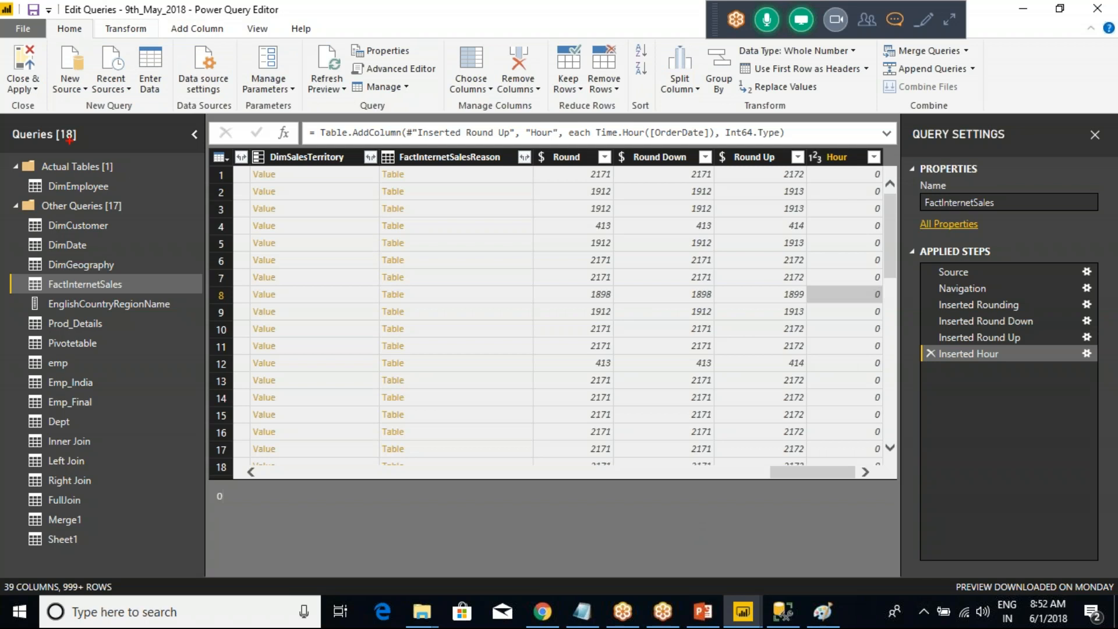
pyautogui.moveTo(3, 40); pyautogui.dragTo(60, 167)
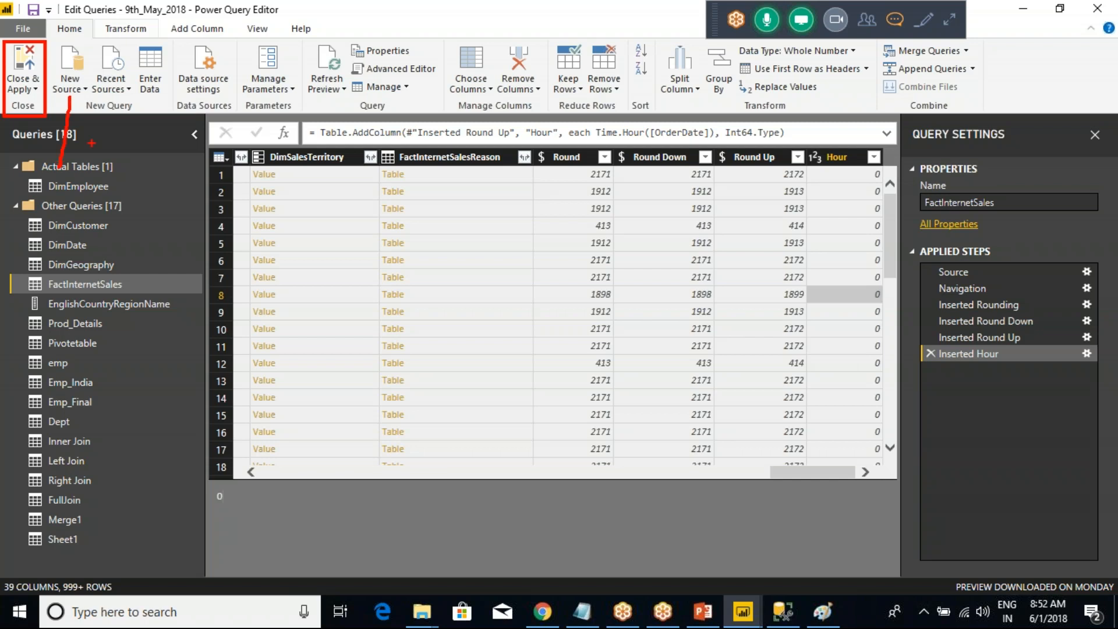
pyautogui.moveTo(106, 89); pyautogui.dragTo(107, 153)
pyautogui.moveTo(149, 94); pyautogui.dragTo(148, 117)
pyautogui.press('Escape')
# Review the current file's data source settings, comparing the AdventureWorksDW2017 database with the emp.xlsx workbook behind the Sheet1 query.
pyautogui.click(205, 89)
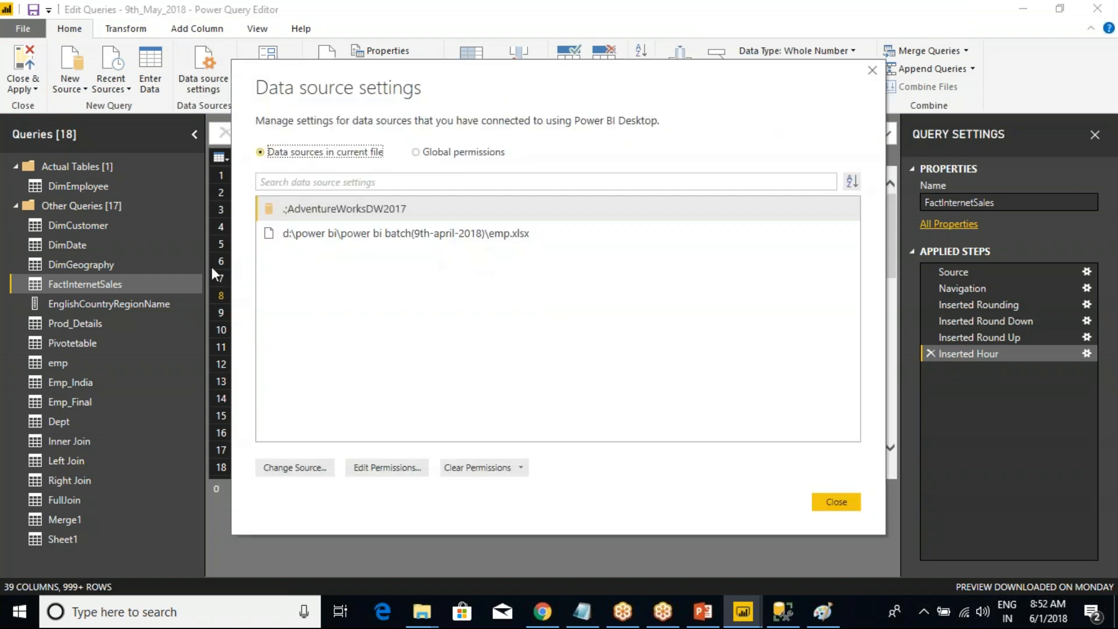
pyautogui.click(872, 69)
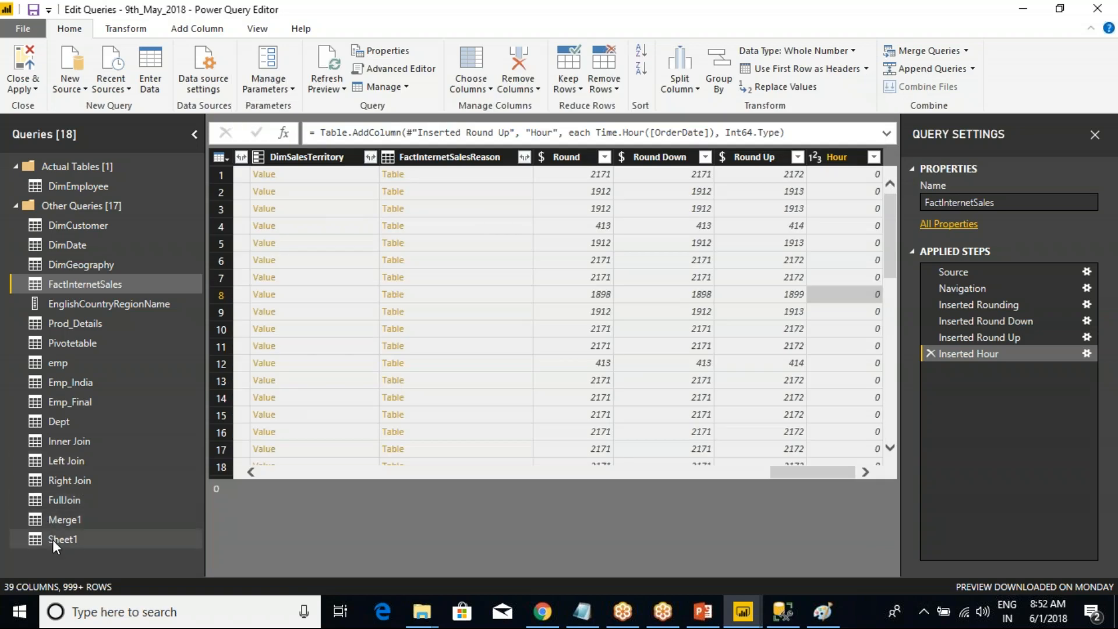
pyautogui.click(52, 539)
pyautogui.click(203, 79)
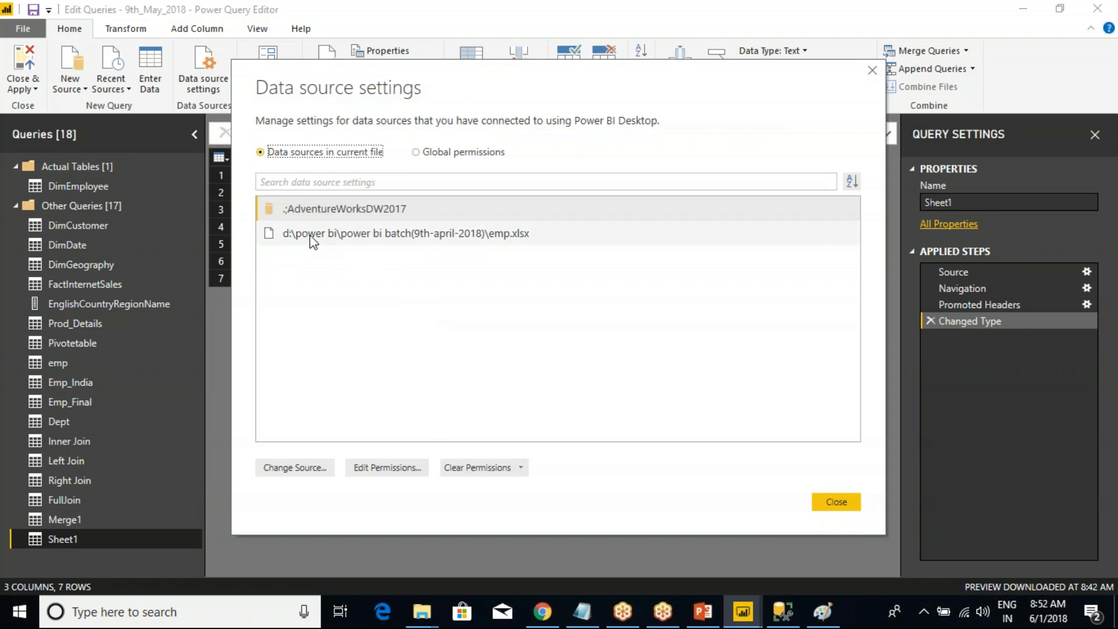
pyautogui.click(321, 242)
pyautogui.click(342, 215)
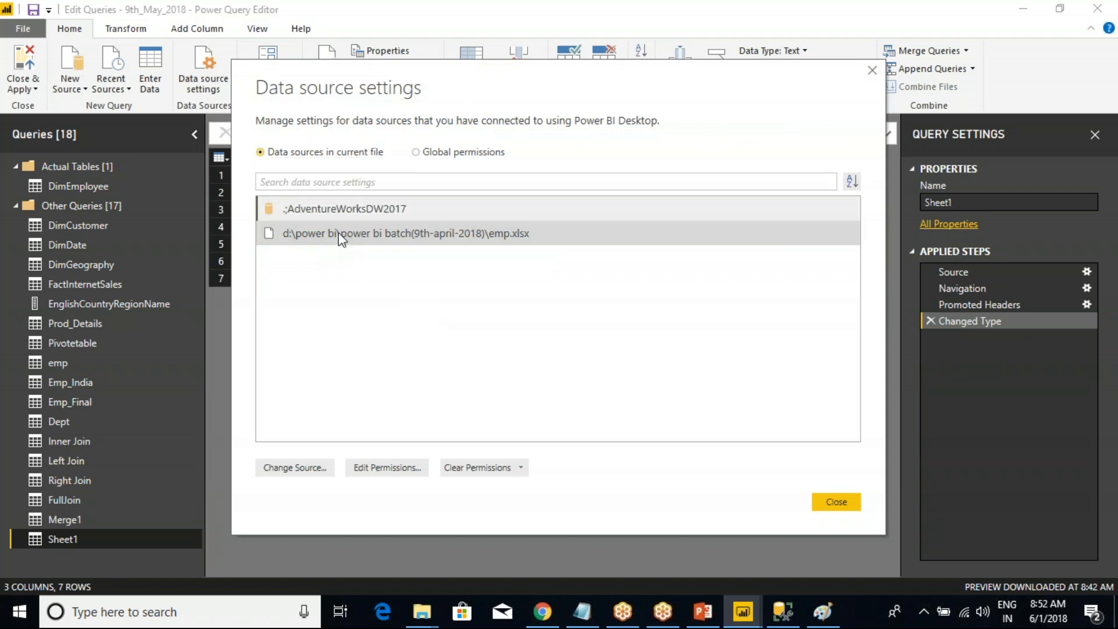
pyautogui.click(335, 236)
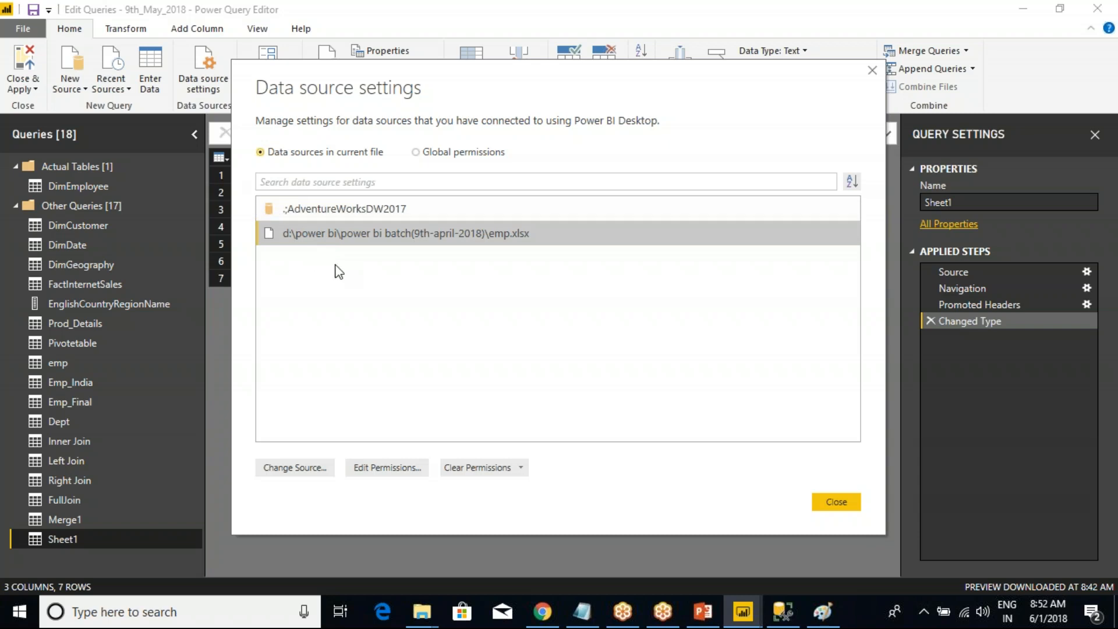
pyautogui.click(350, 210)
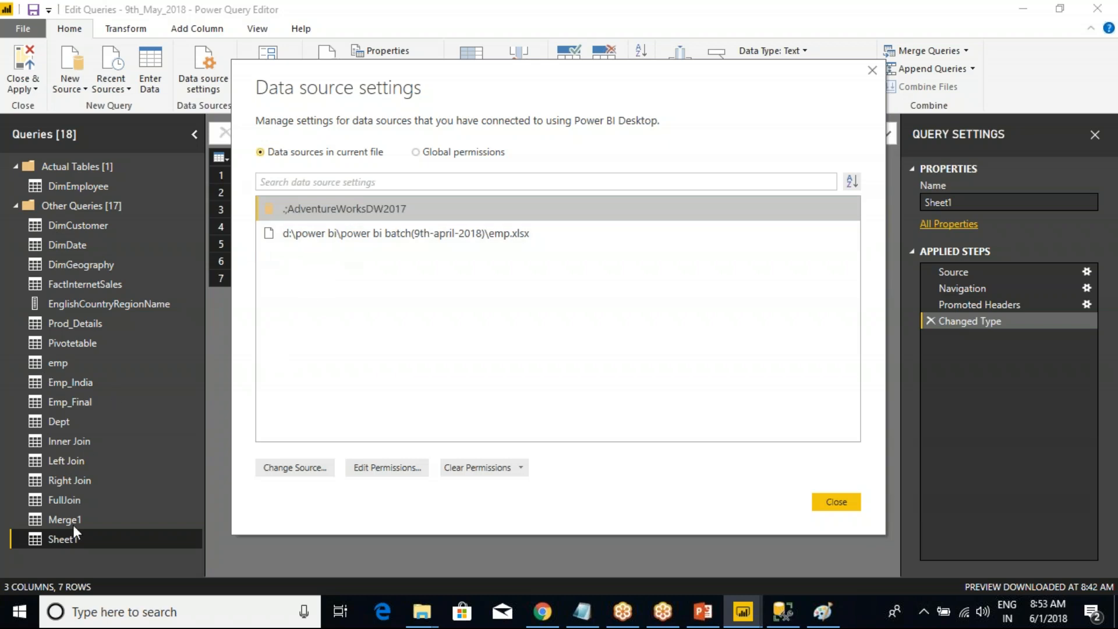
pyautogui.click(340, 240)
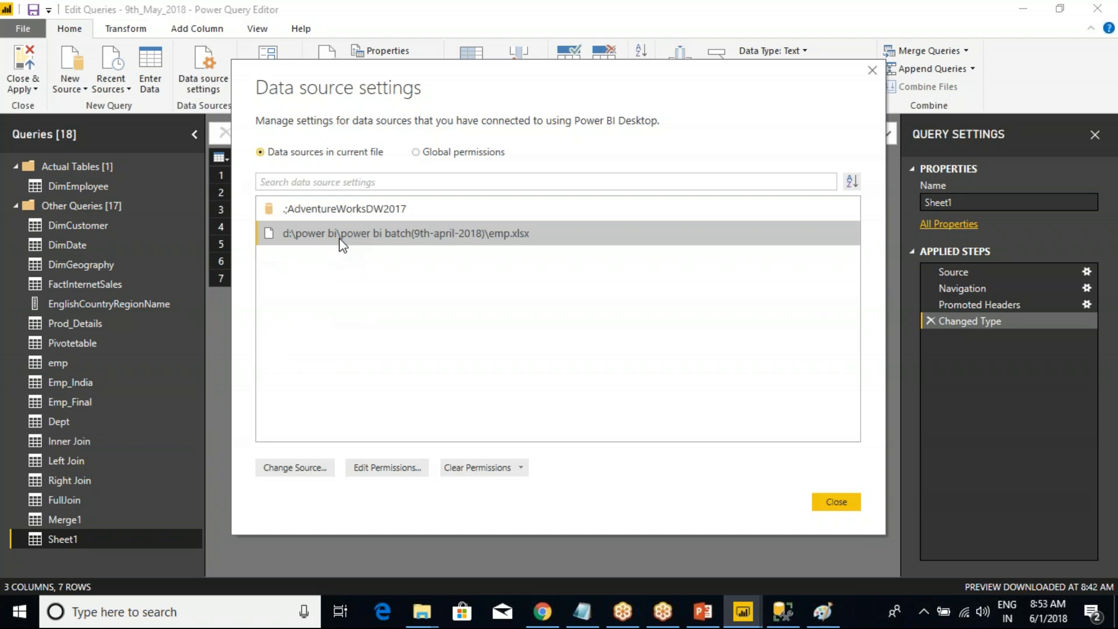
pyautogui.click(827, 502)
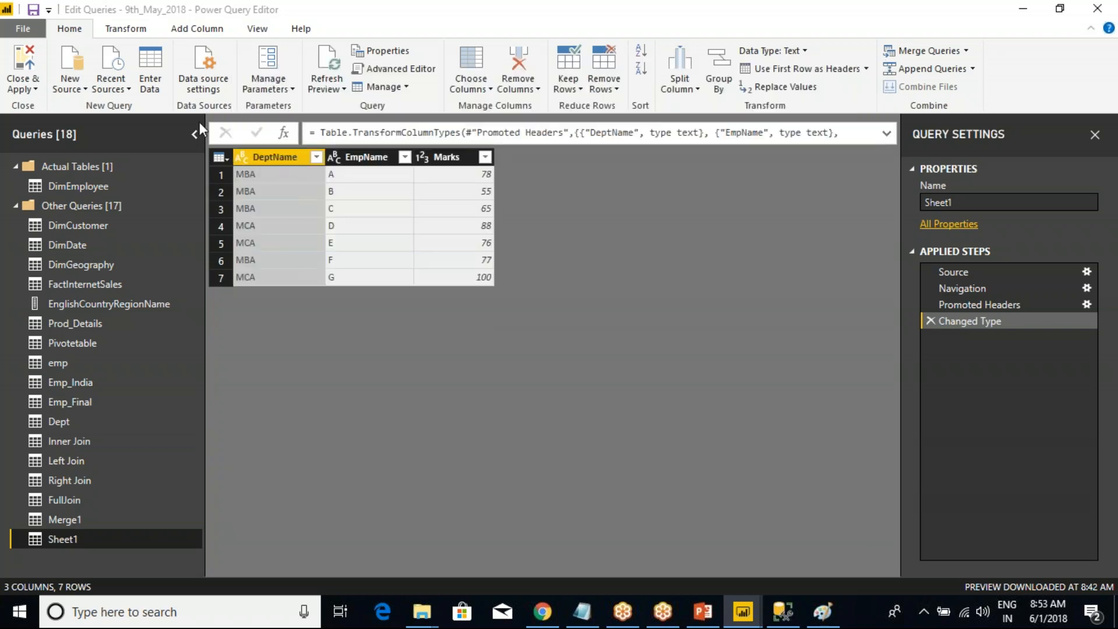
# Review the available Manage Parameters and Refresh Preview options without applying any of them.
pyautogui.click(292, 89)
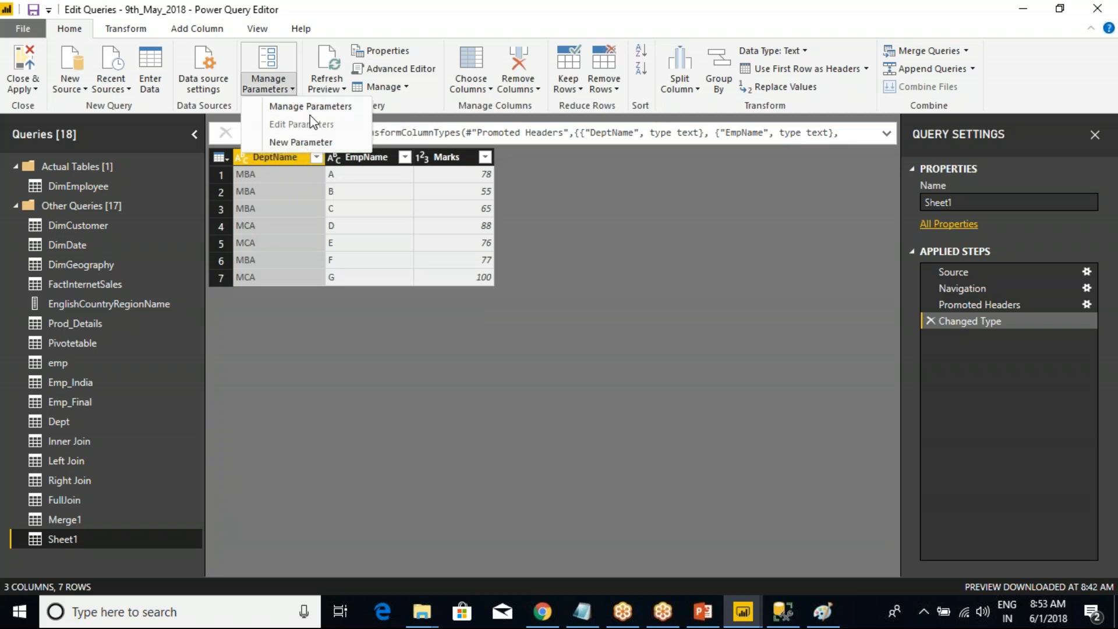
pyautogui.click(584, 233)
pyautogui.click(344, 88)
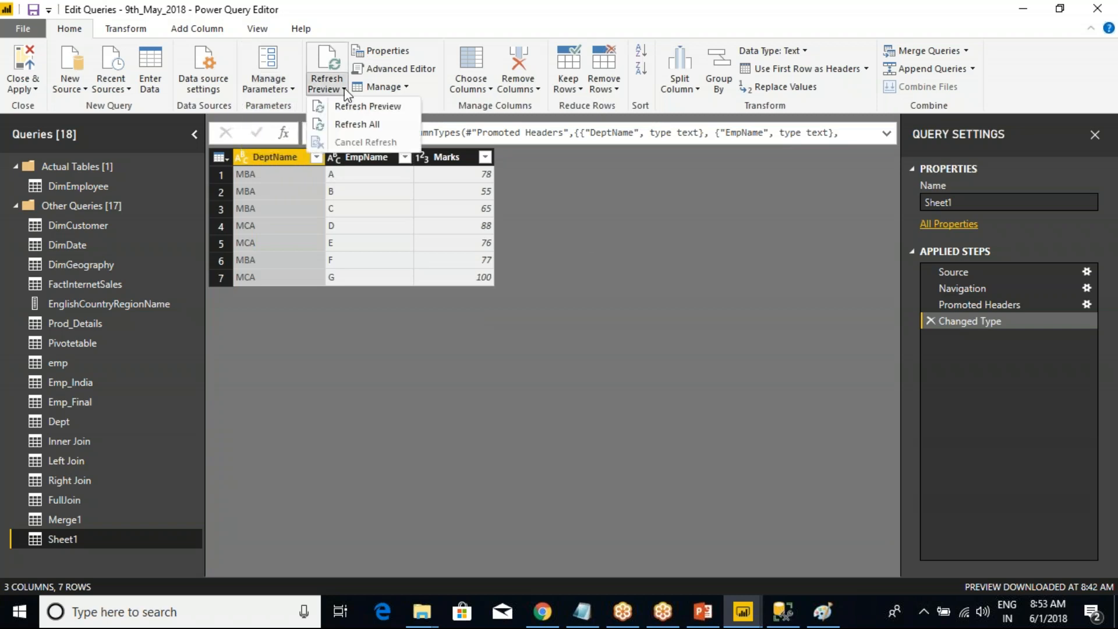
pyautogui.click(533, 179)
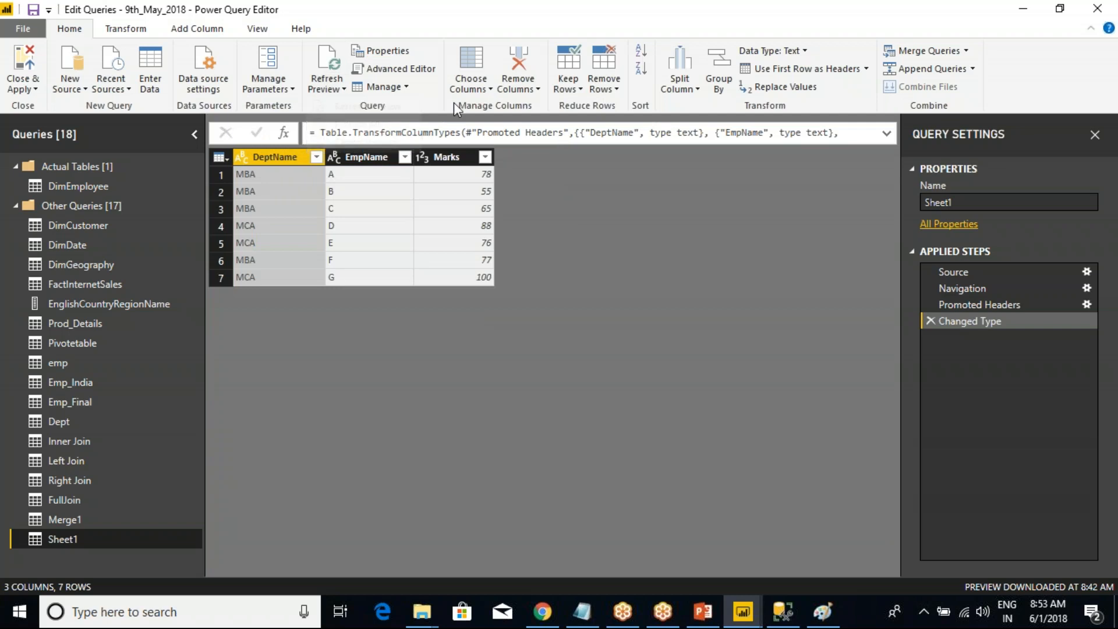
# Inspect the Sheet1 query's properties and its M code in the Advanced Editor, leaving both unchanged.
pyautogui.click(386, 52)
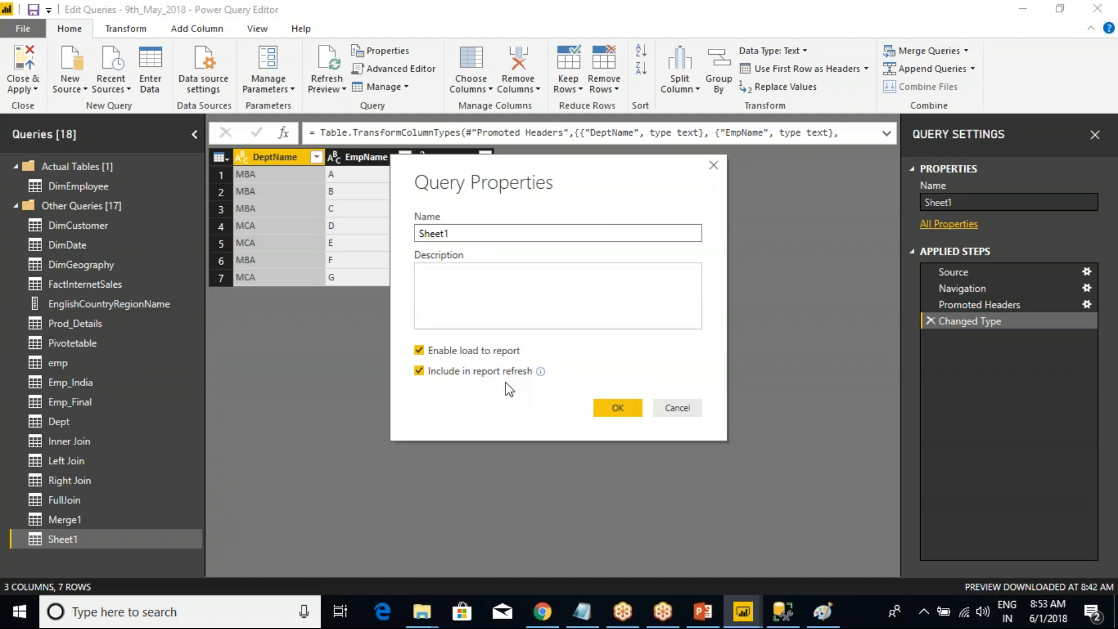
pyautogui.click(677, 408)
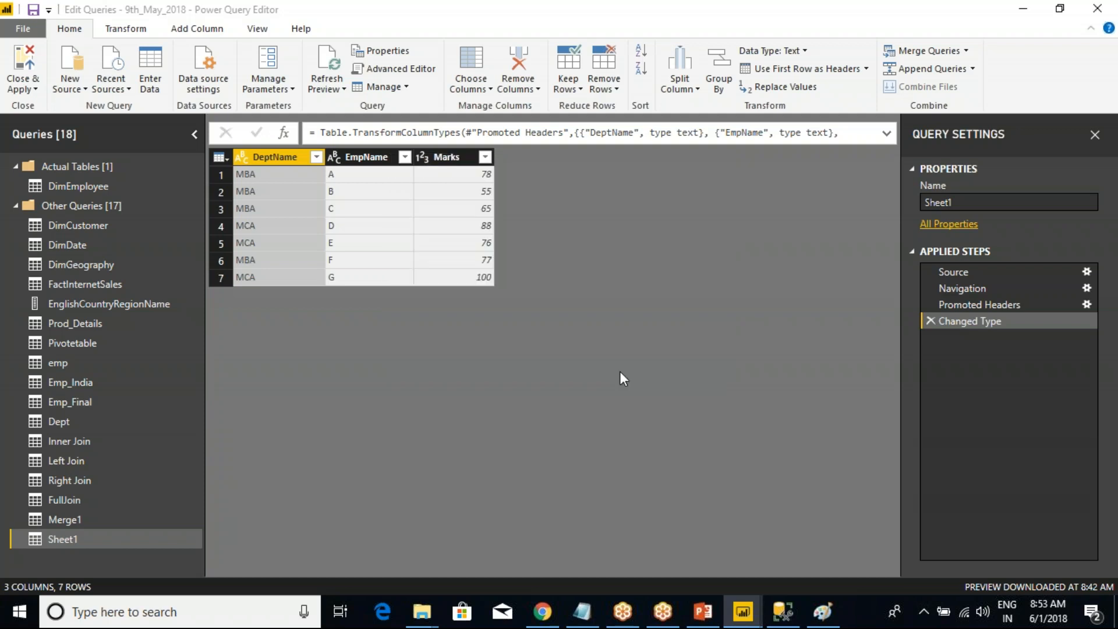
pyautogui.click(401, 69)
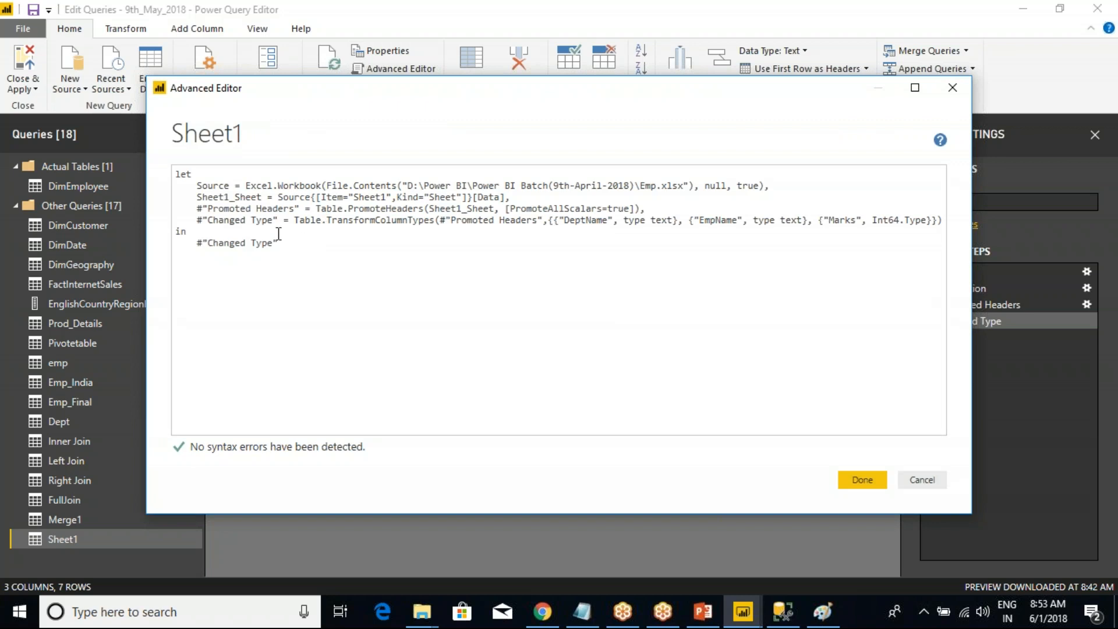
pyautogui.click(953, 91)
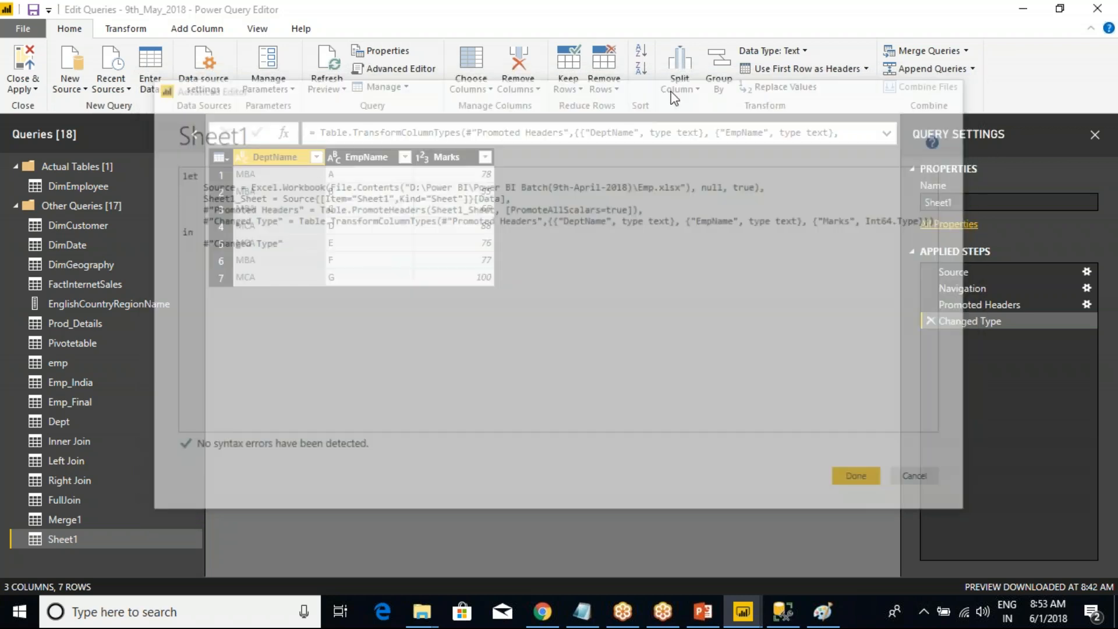
# Open the DimEmployee query and review its M code and its Delete, Duplicate and Reference options.
pyautogui.click(78, 185)
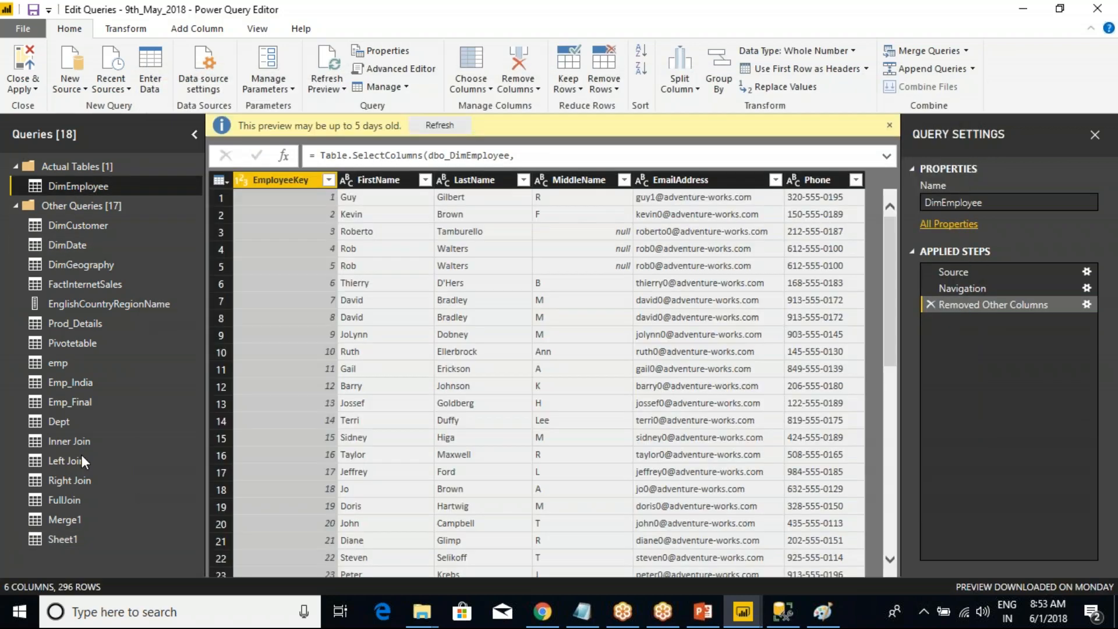
pyautogui.rightClick(67, 188)
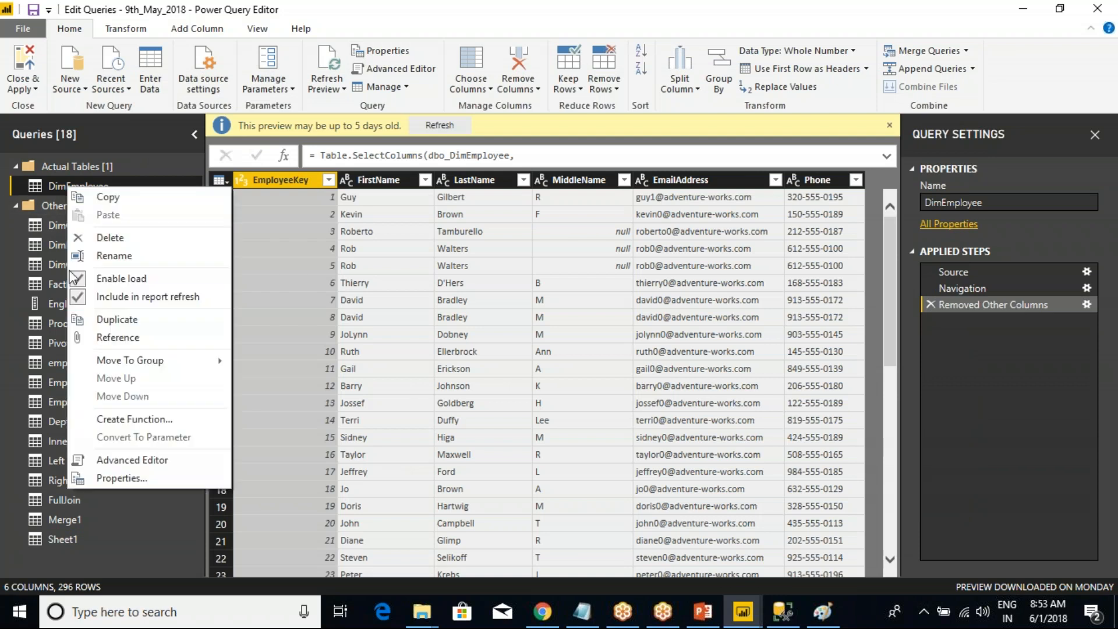
pyautogui.click(124, 460)
pyautogui.click(952, 89)
pyautogui.click(407, 89)
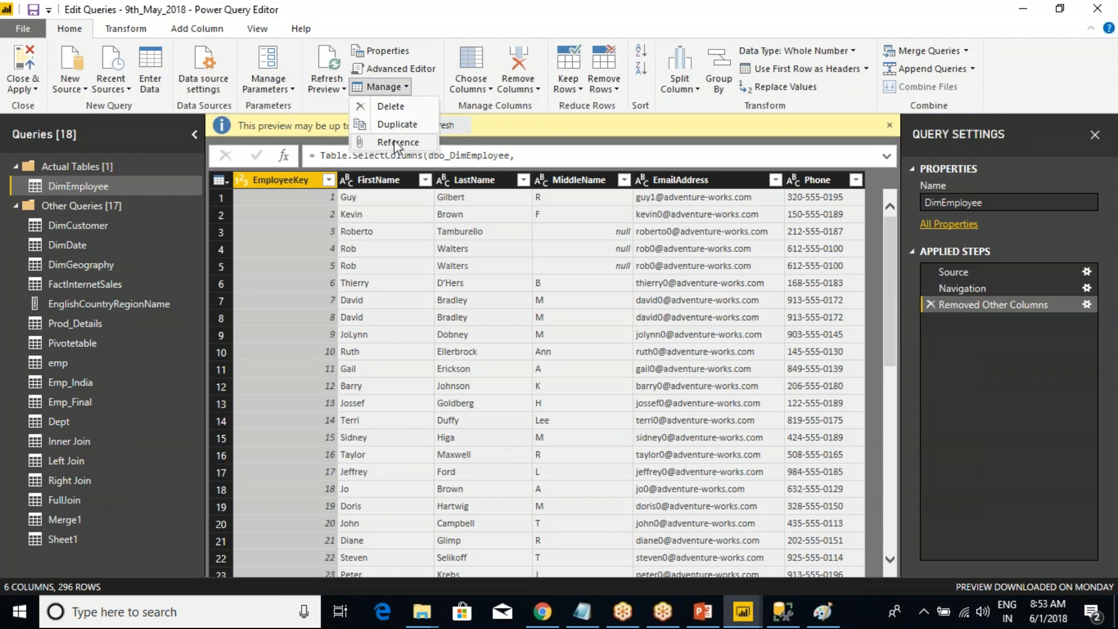
pyautogui.click(400, 184)
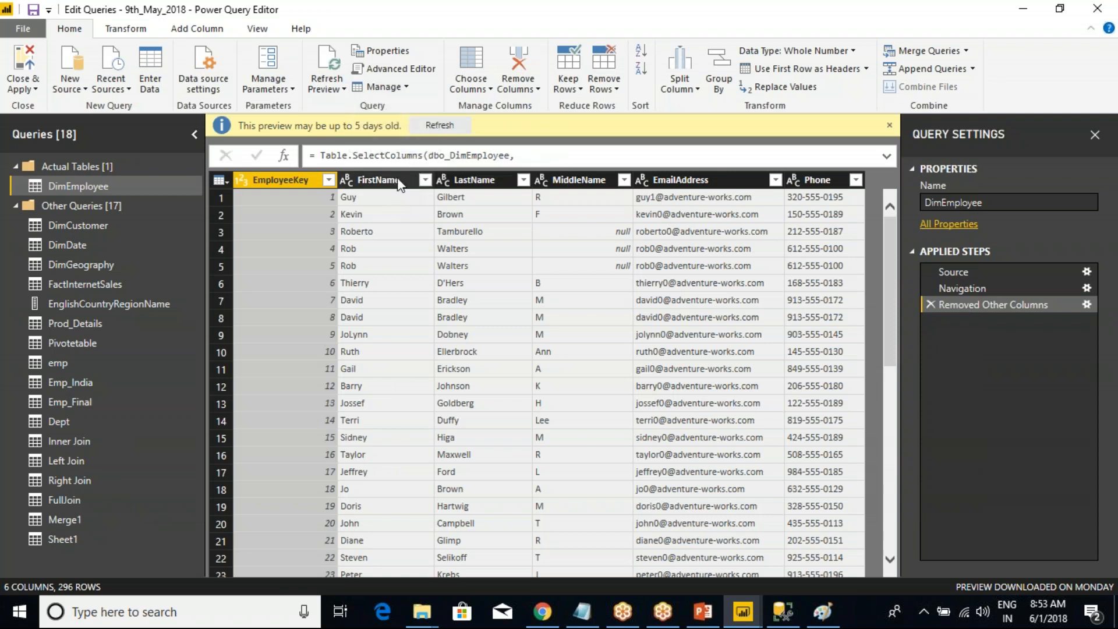
# Review the commands available for DimEmployee's FirstName column and for the whole table, and switch to the DimDate query.
pyautogui.rightClick(399, 184)
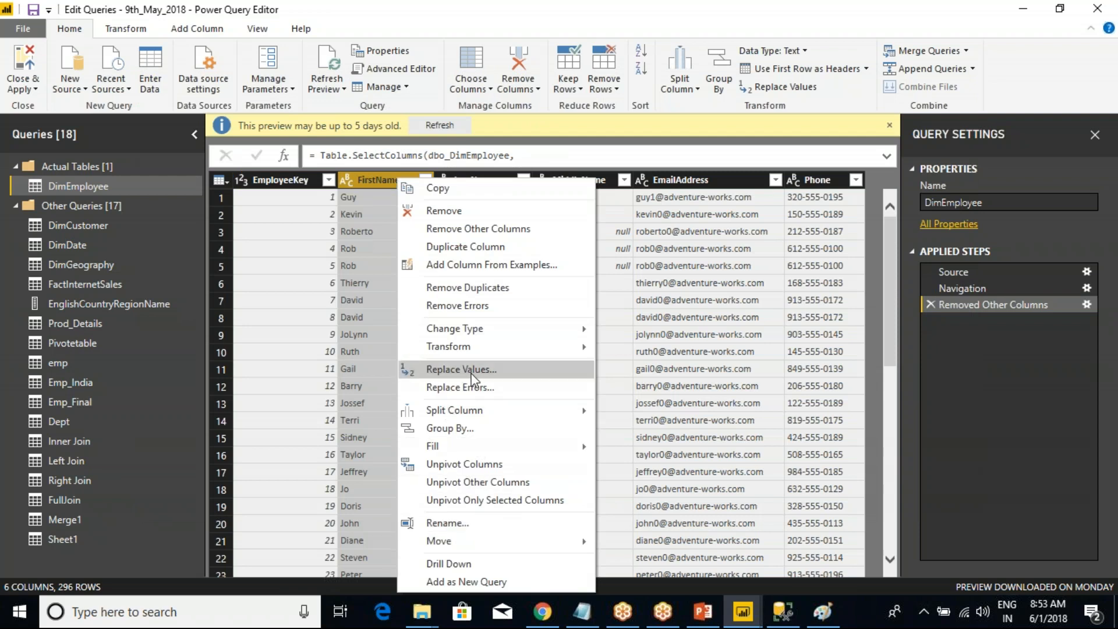
pyautogui.click(226, 180)
pyautogui.click(225, 180)
pyautogui.click(226, 180)
pyautogui.click(225, 180)
pyautogui.click(68, 247)
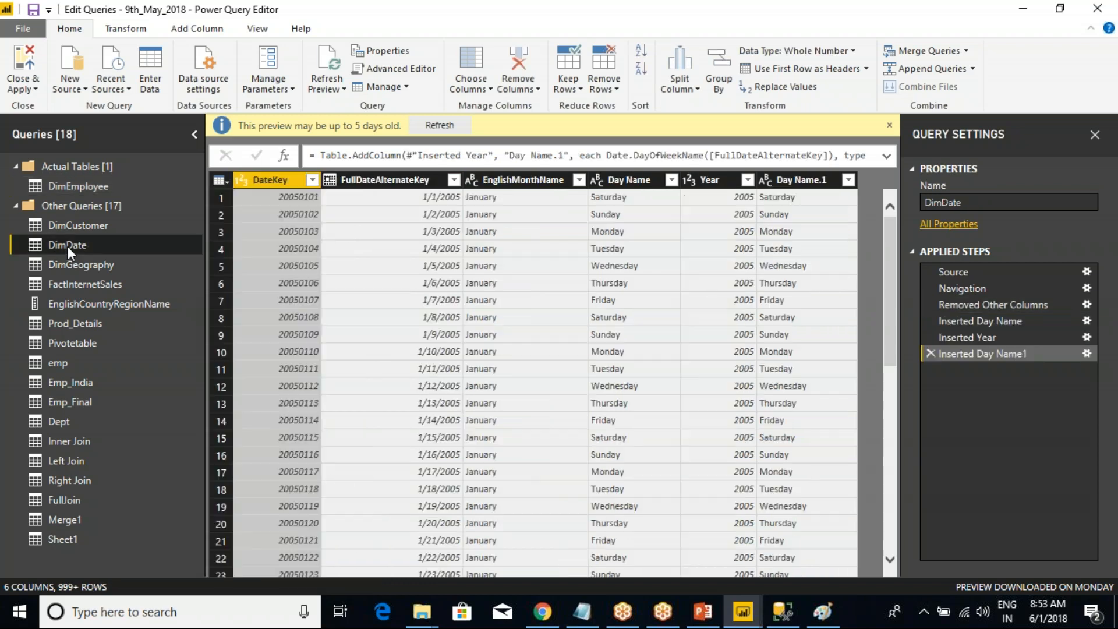
# Review the query commands available for DimDate, and open the Emp_India query to review its table commands.
pyautogui.rightClick(68, 246)
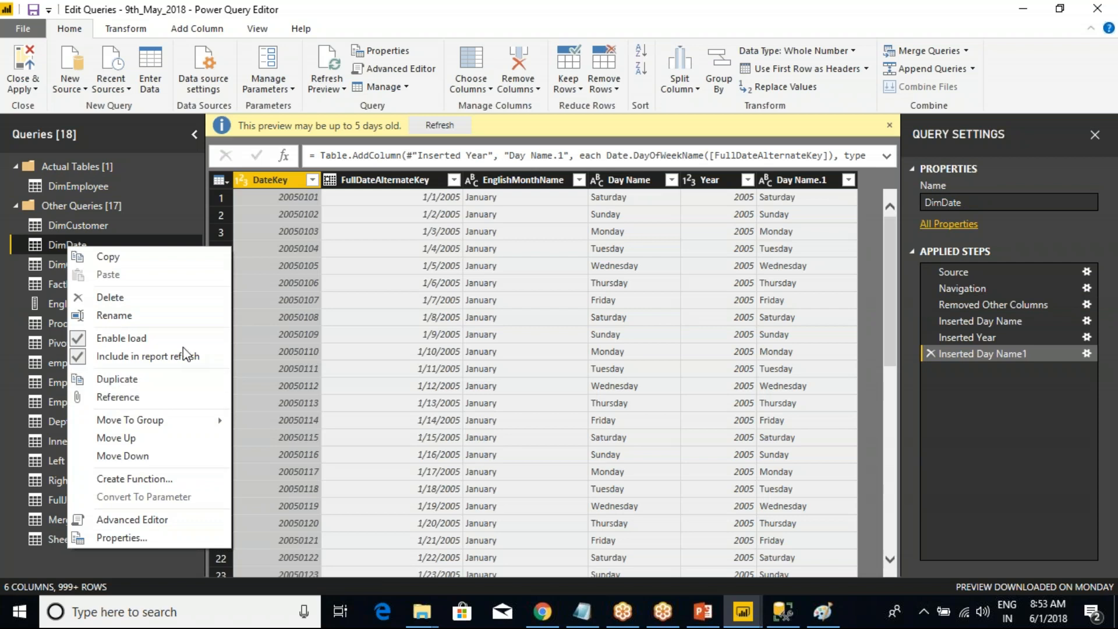
pyautogui.click(443, 4)
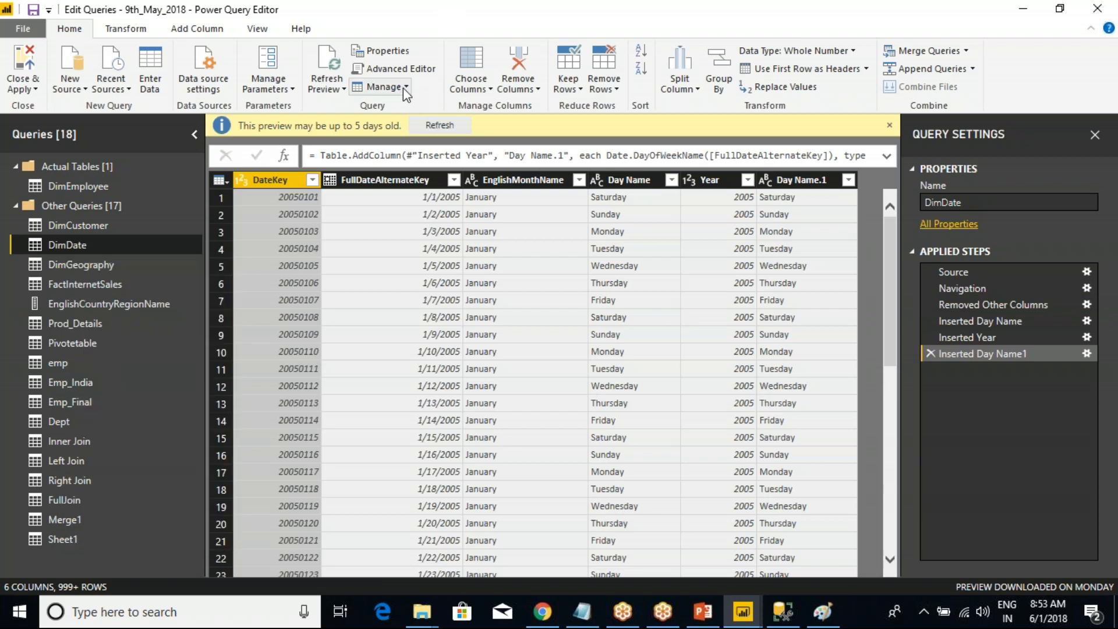
pyautogui.rightClick(62, 204)
pyautogui.click(57, 378)
pyautogui.rightClick(59, 382)
pyautogui.click(285, 156)
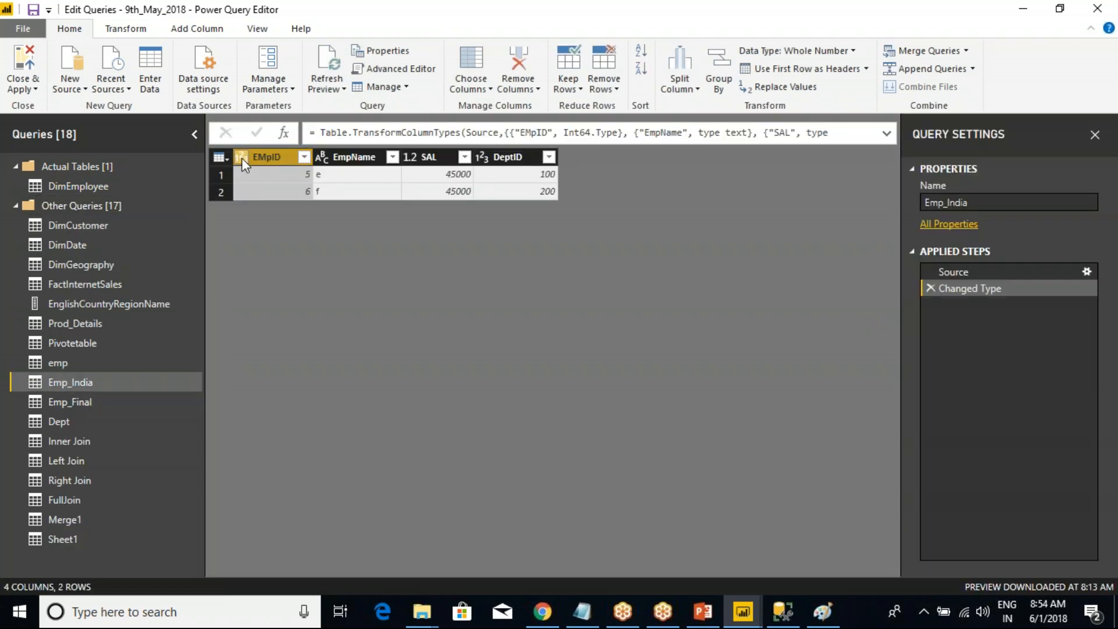
pyautogui.click(222, 158)
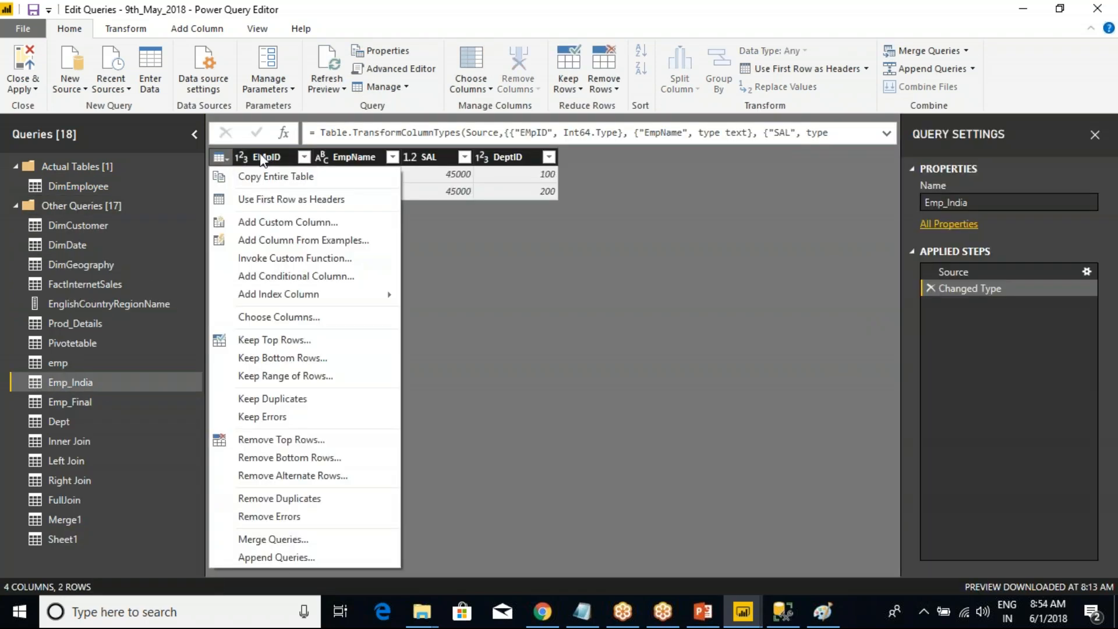
# Open the DimCustomer query and review the column and row commands available for its whole table.
pyautogui.click(82, 226)
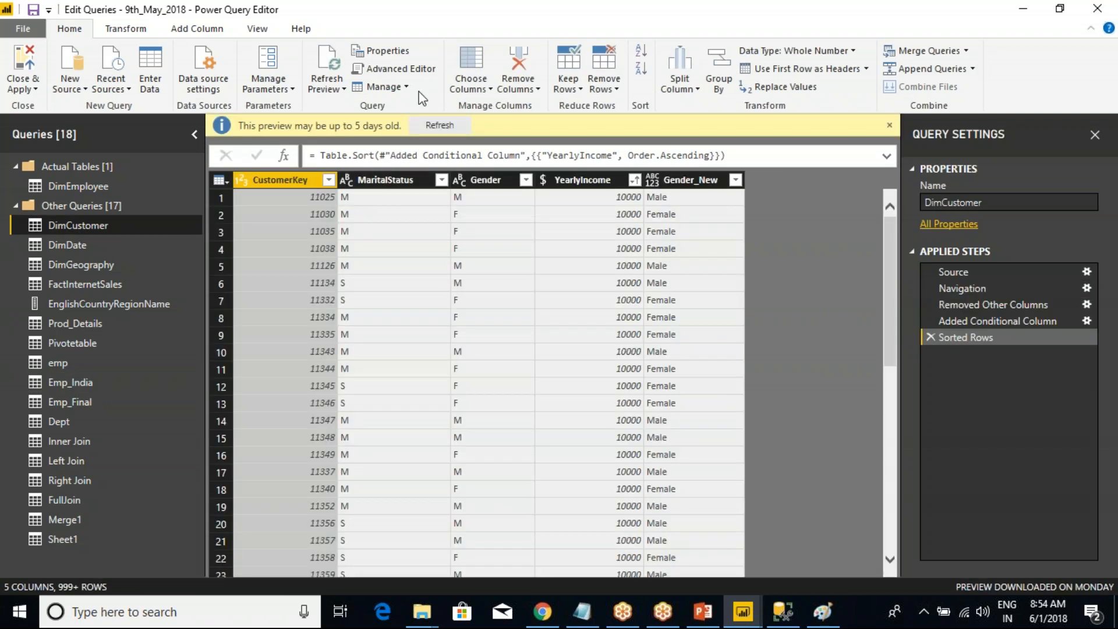
pyautogui.click(488, 89)
pyautogui.click(221, 181)
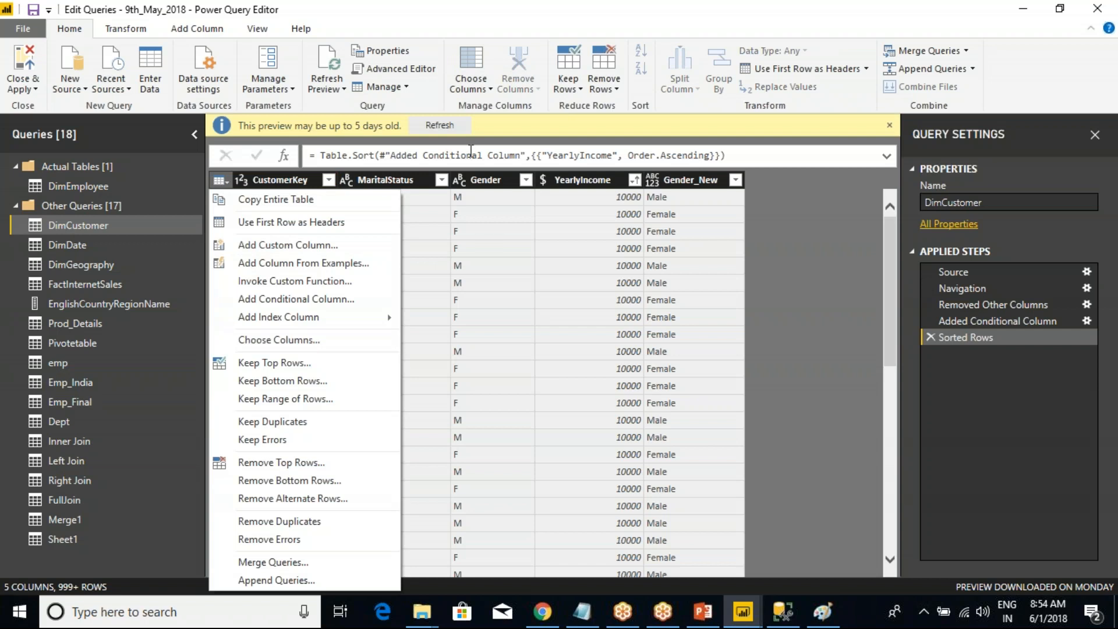
pyautogui.click(410, 179)
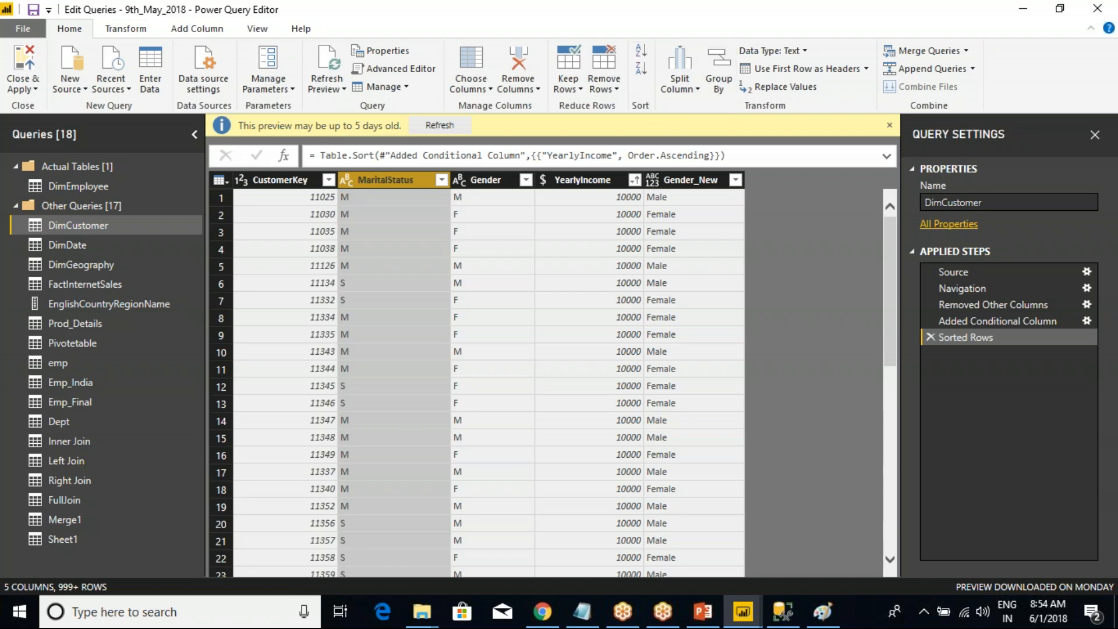
# Sort the DimCustomer rows by YearlyIncome descending, with MaritalStatus descending as the second sort level.
pyautogui.click(577, 180)
pyautogui.click(641, 71)
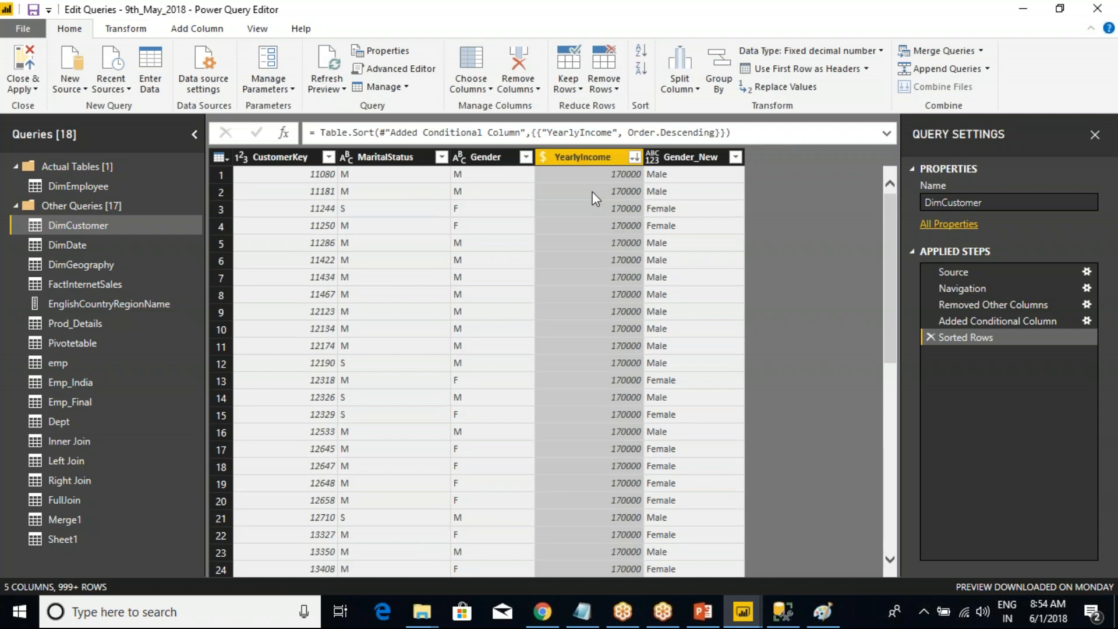
pyautogui.click(390, 158)
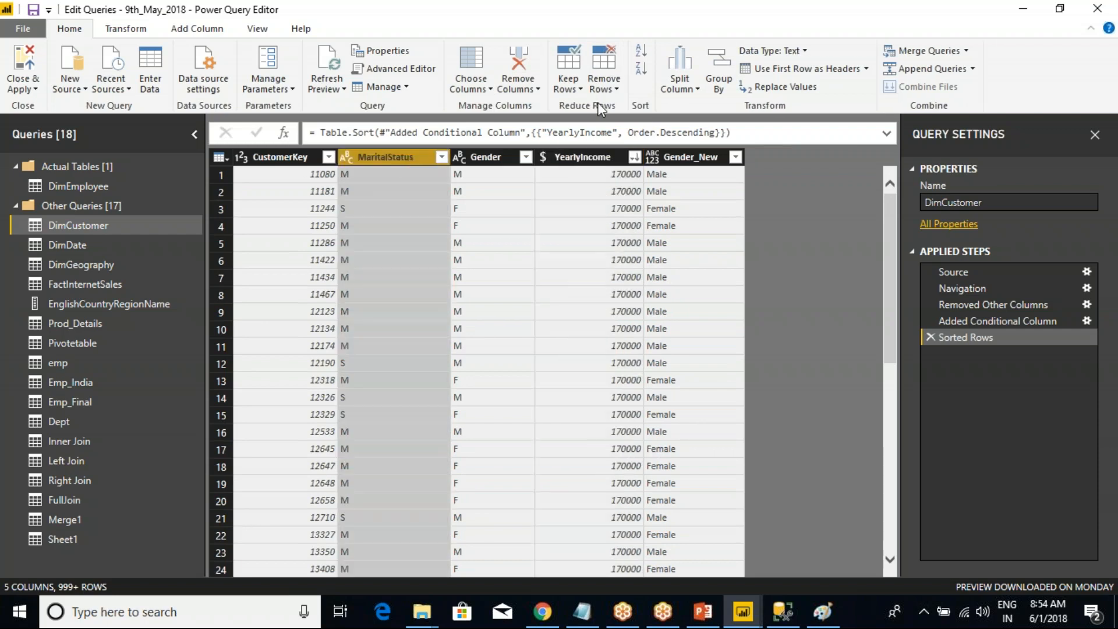
pyautogui.click(642, 55)
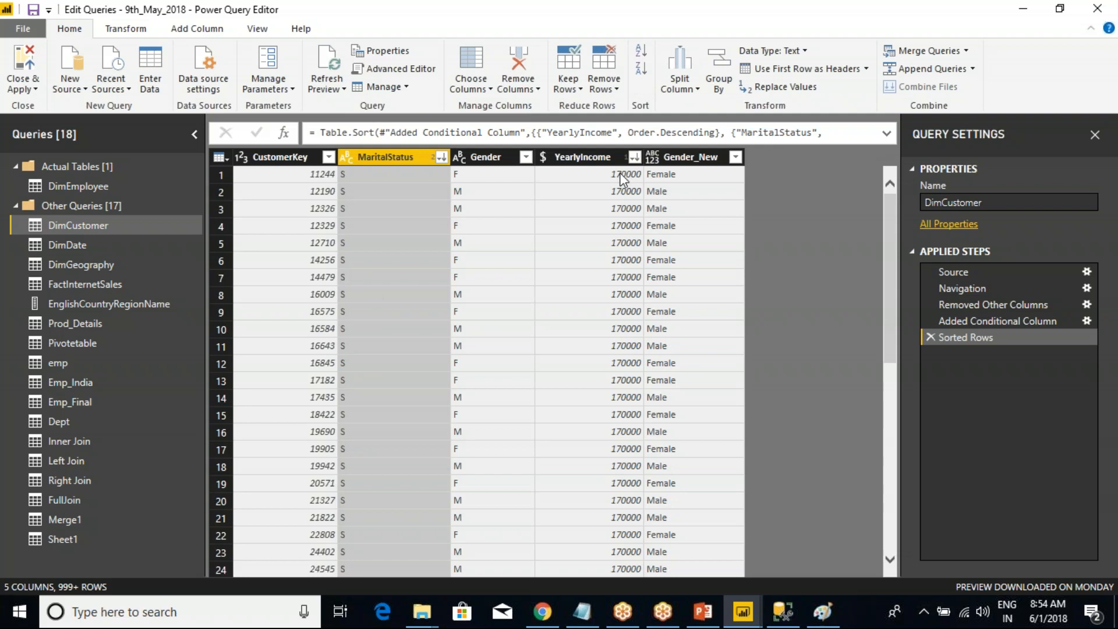
# Review the Keep Rows and Remove Rows options for DimCustomer without applying any of them.
pyautogui.click(582, 89)
pyautogui.click(617, 90)
pyautogui.click(652, 51)
# Compare the data type choices with the Change Type options for the MaritalStatus column, leaving its type unchanged.
pyautogui.click(804, 51)
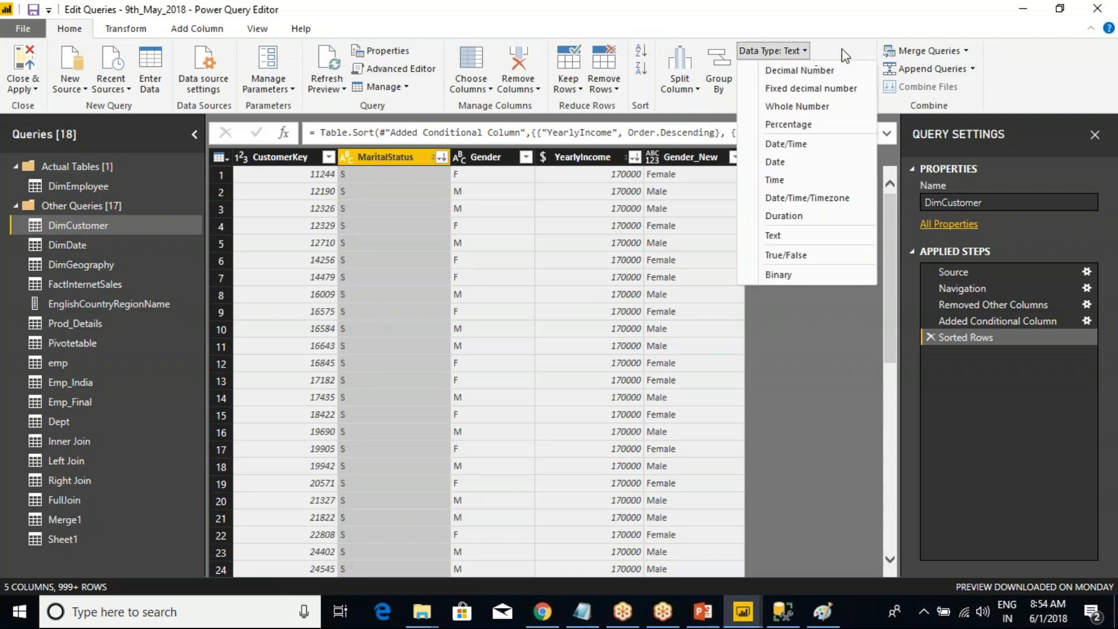
pyautogui.click(846, 56)
pyautogui.click(809, 51)
pyautogui.click(830, 300)
pyautogui.rightClick(390, 156)
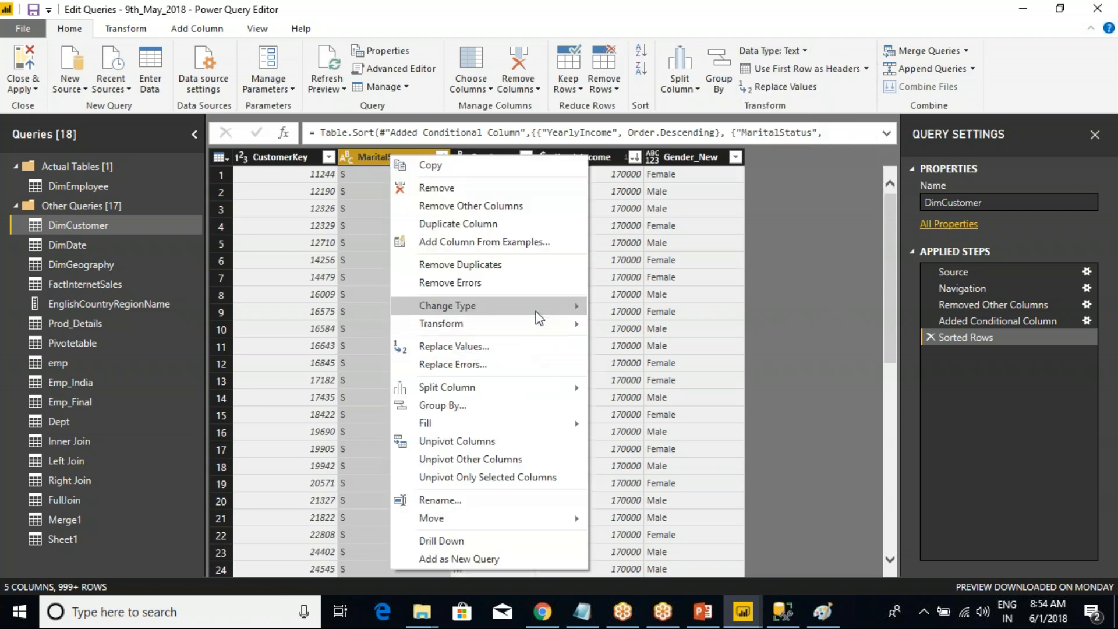
pyautogui.moveTo(536, 313)
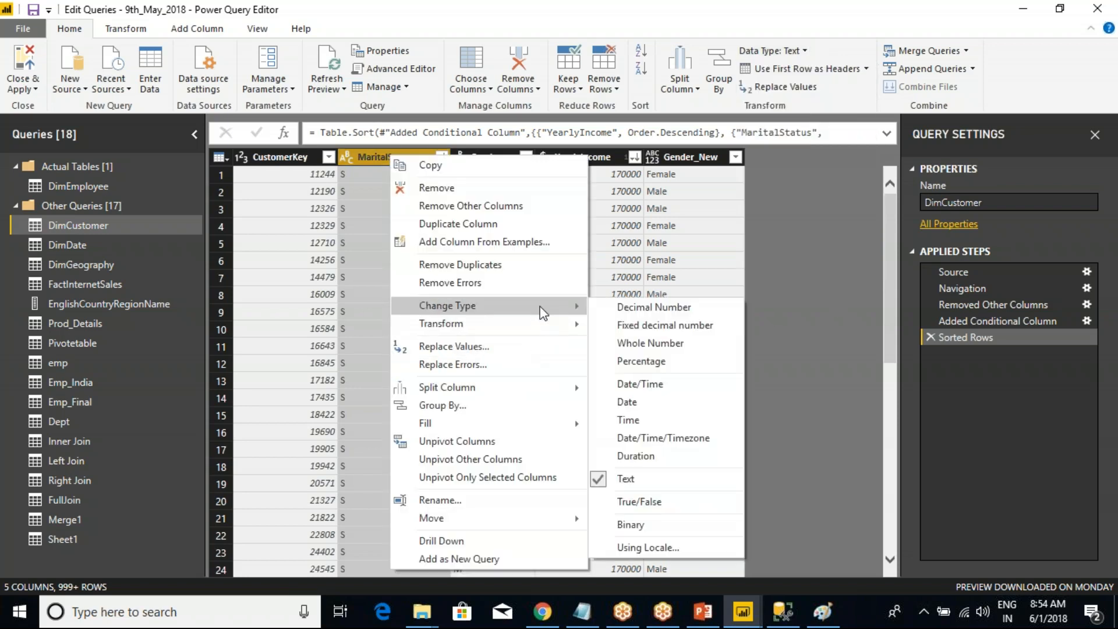
pyautogui.click(775, 266)
pyautogui.click(804, 51)
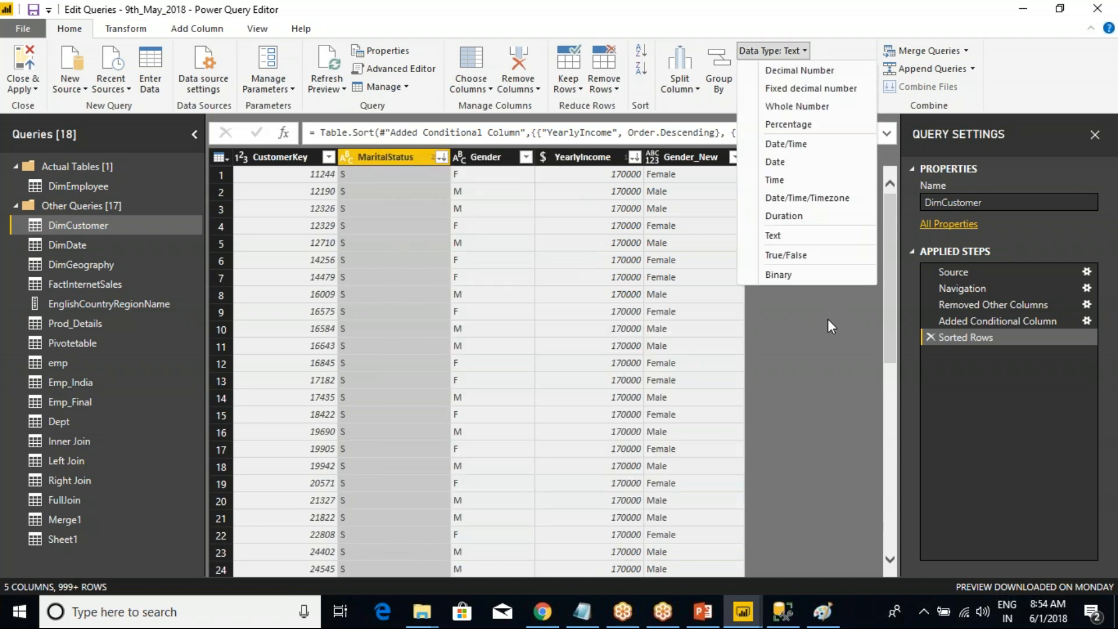
pyautogui.click(831, 327)
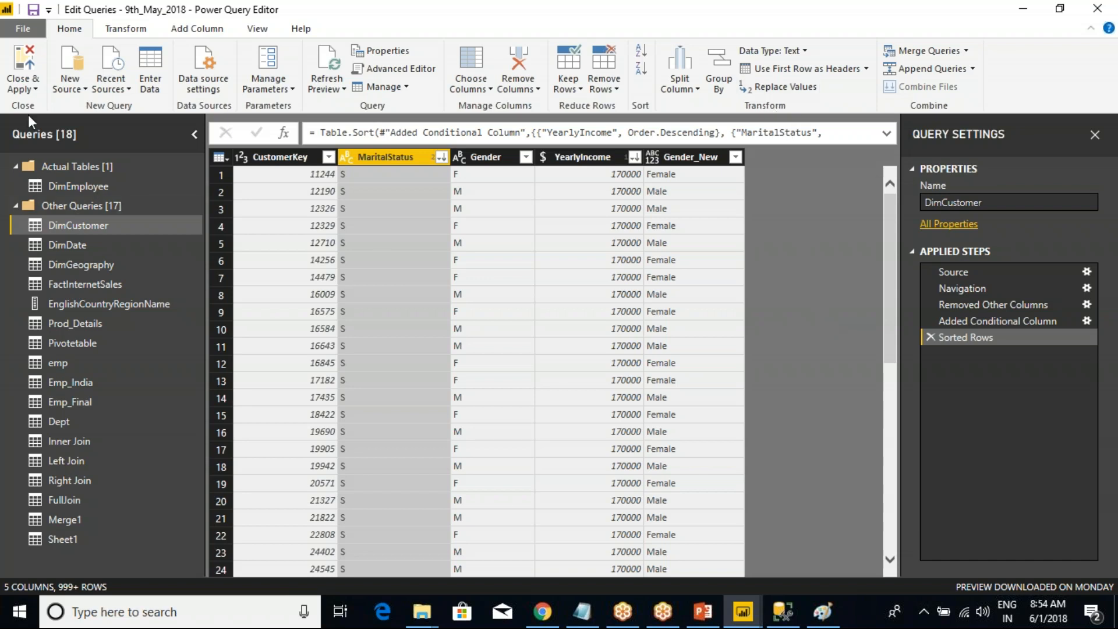
# Switch to the Class Notes in Notepad and mark the Home entry in the tab discussion list as "Done".
pyautogui.click(582, 611)
pyautogui.click(250, 379)
pyautogui.write('Done')
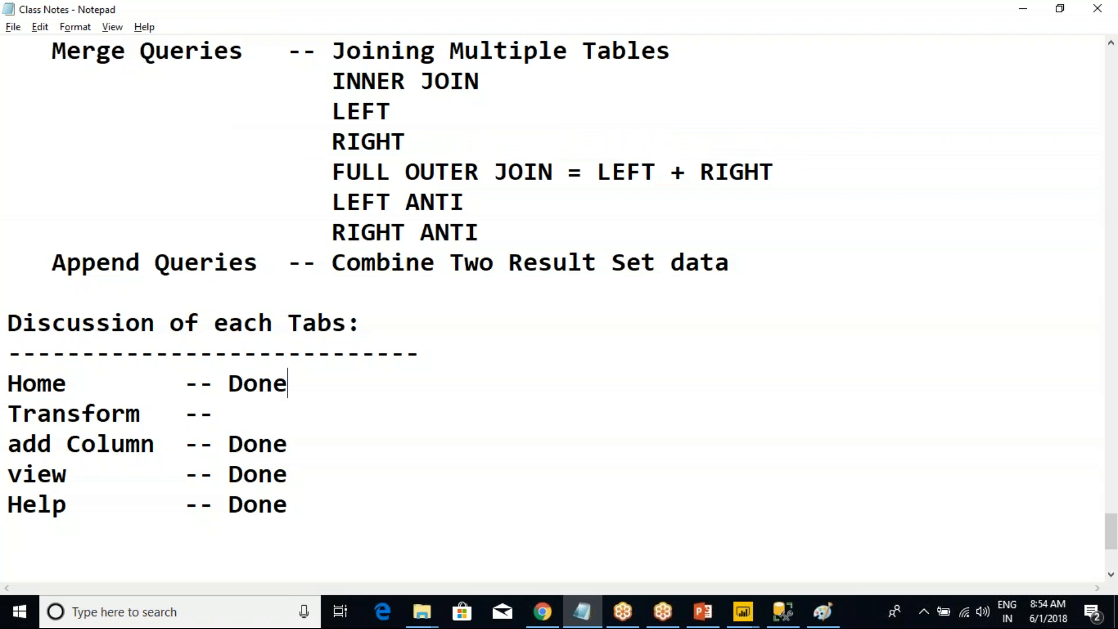
pyautogui.click(240, 417)
# Switch to the Power Query Editor to show its Transform commands, and return to the Class Notes.
pyautogui.hotkey('alt', 'Tab')
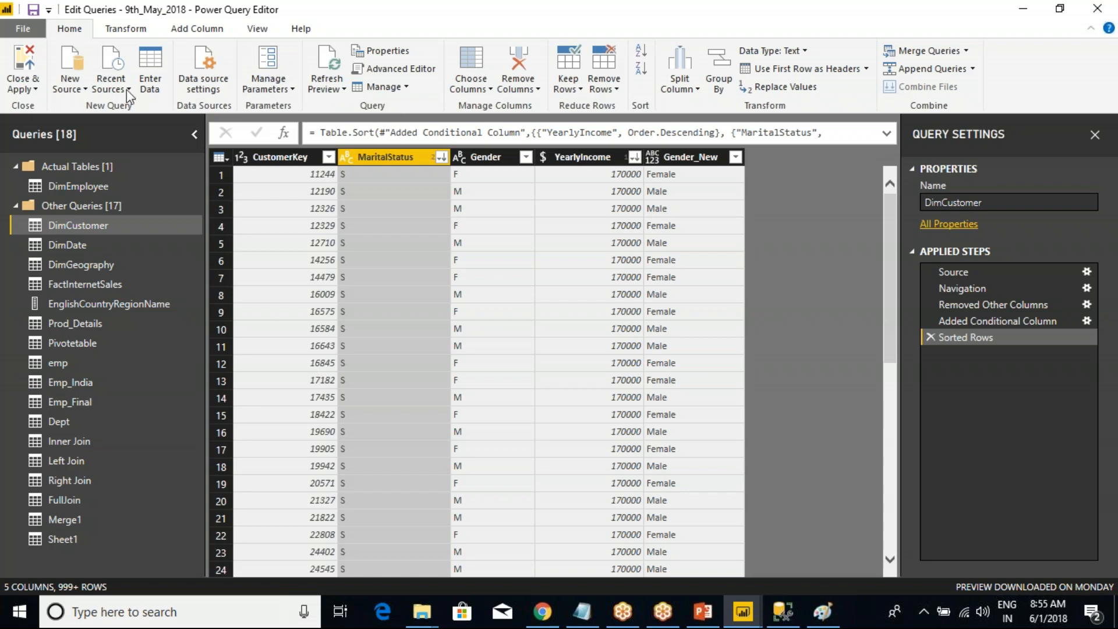
pyautogui.click(125, 29)
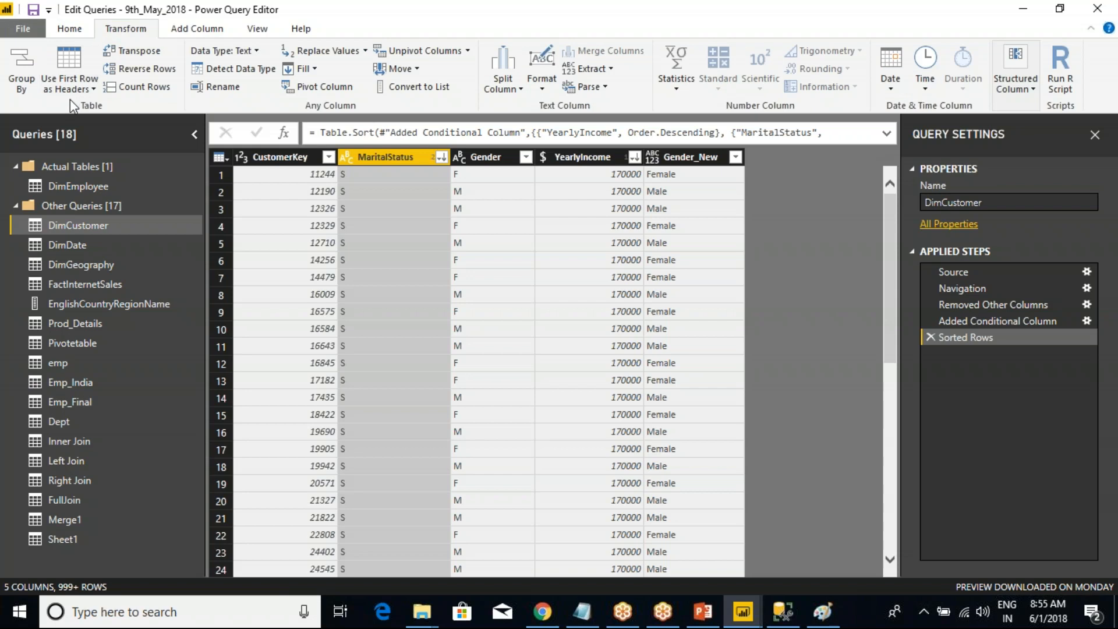
pyautogui.hotkey('alt', 'Tab')
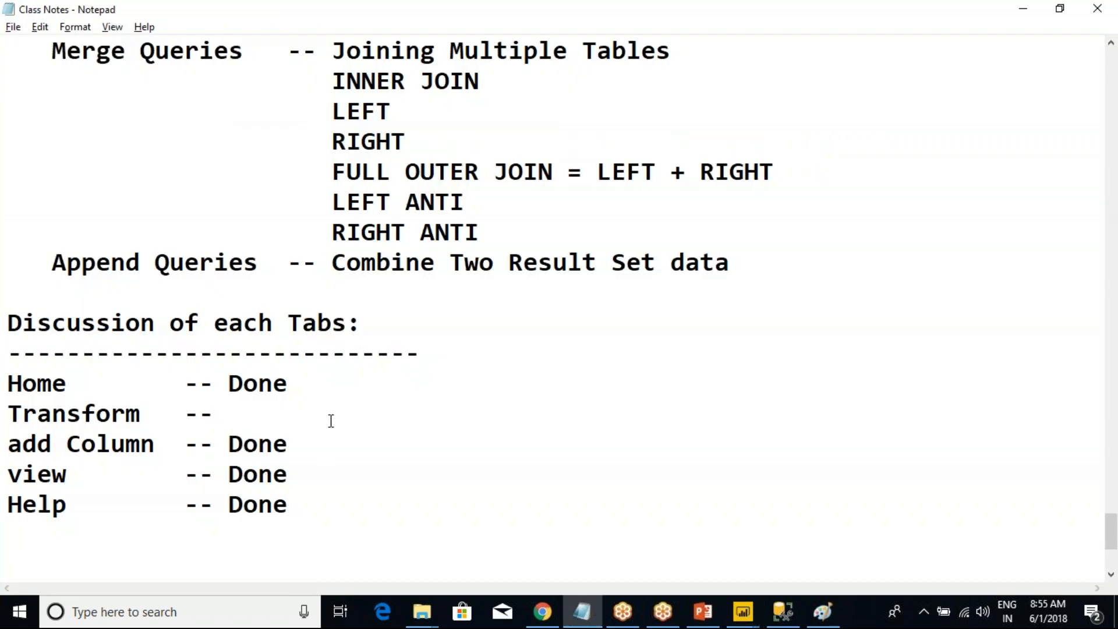
# Add the line "Tomorrow: Parameters" below the tab discussion list in the Class Notes.
pyautogui.scroll(-3, 331, 420)
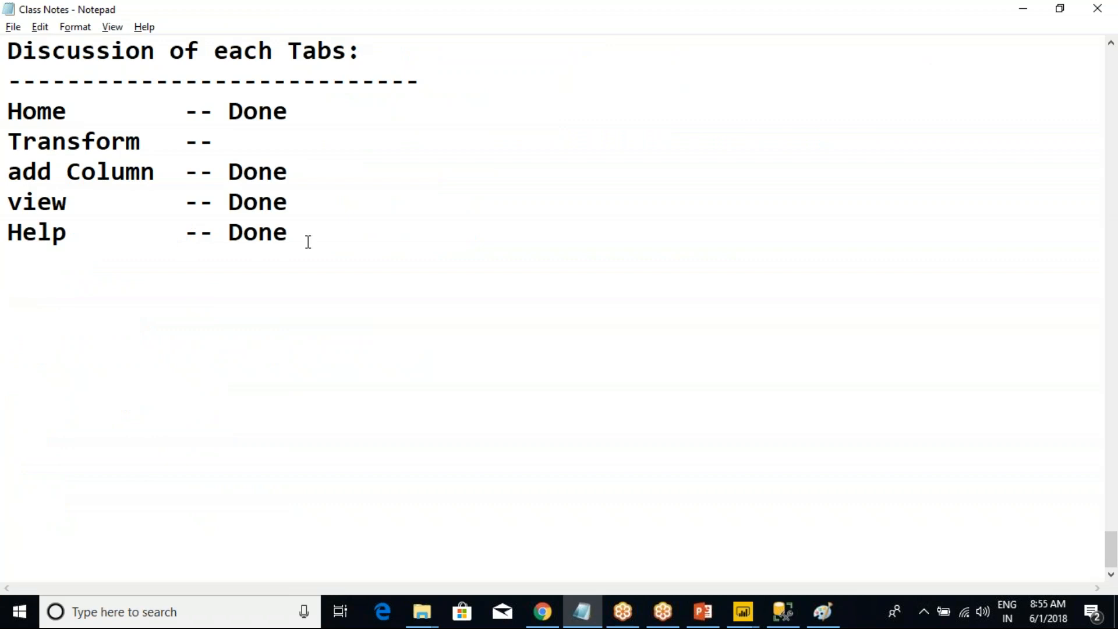
pyautogui.click(340, 278)
pyautogui.write('Tomorrow: ')
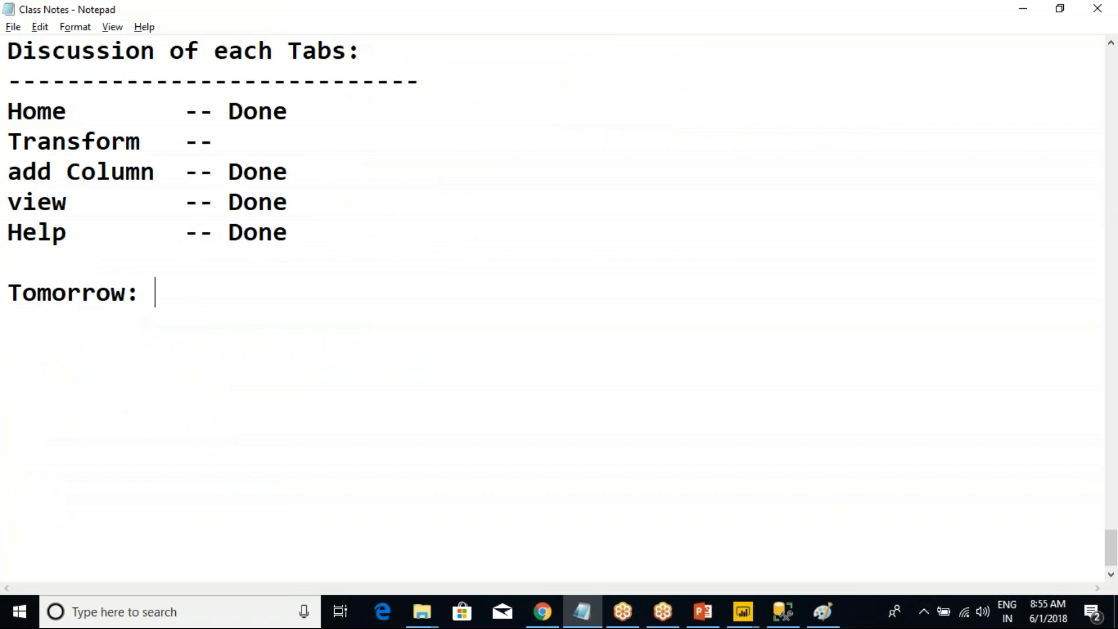
pyautogui.write('Parameters')
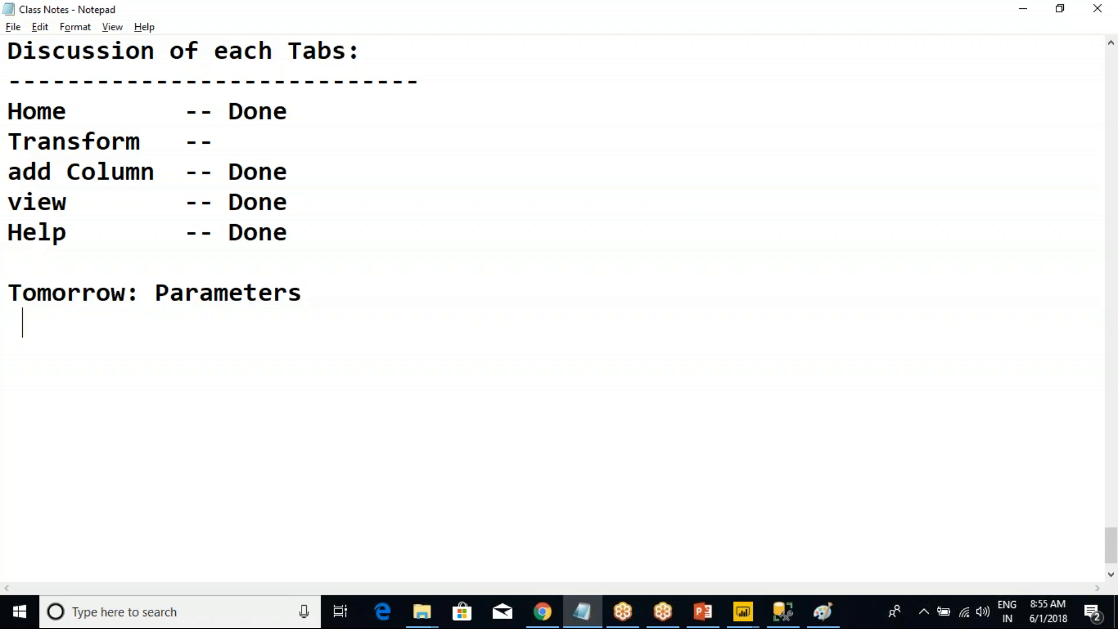
pyautogui.press('Tab')
# Switch to the Power Query Editor and review the header, Format, Statistics and Structured Column options of the Transform commands.
pyautogui.hotkey('alt', 'Tab')
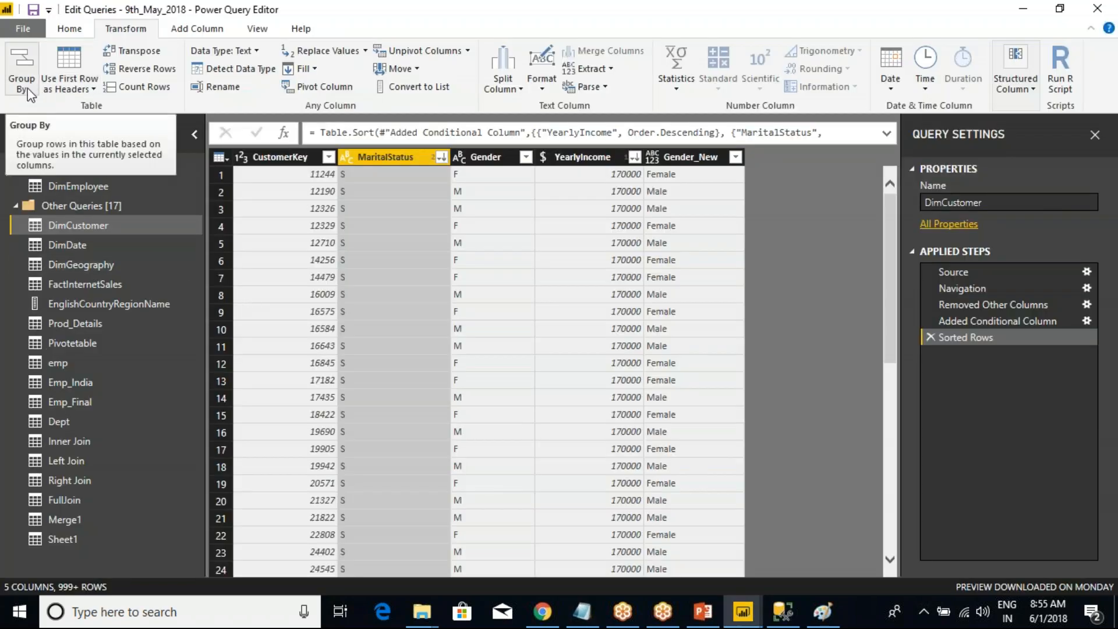
pyautogui.click(90, 90)
pyautogui.click(318, 6)
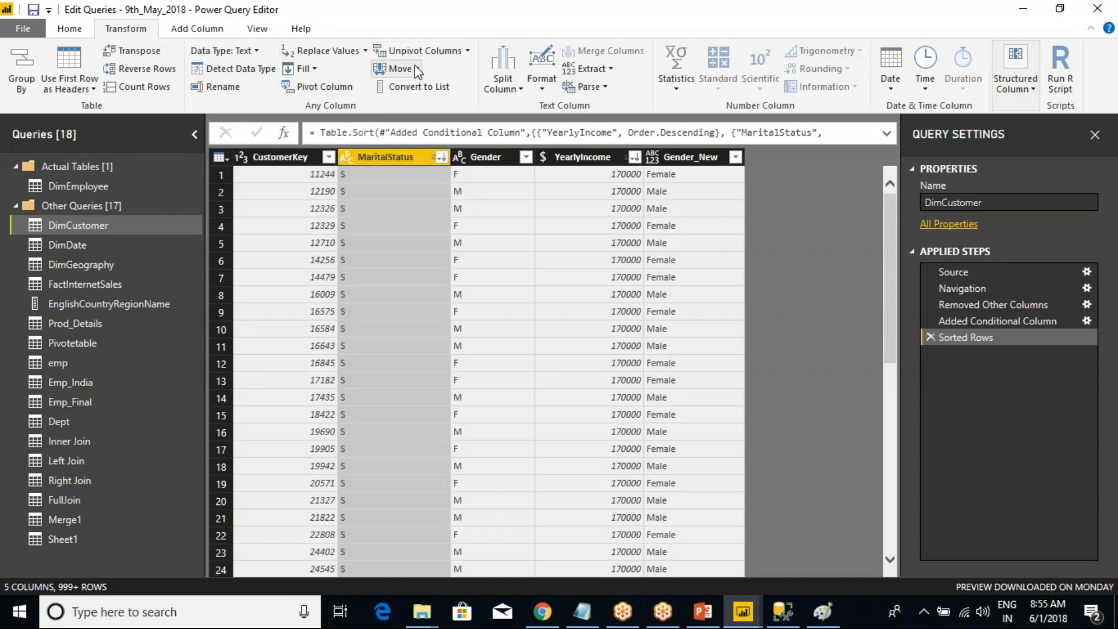
pyautogui.click(542, 89)
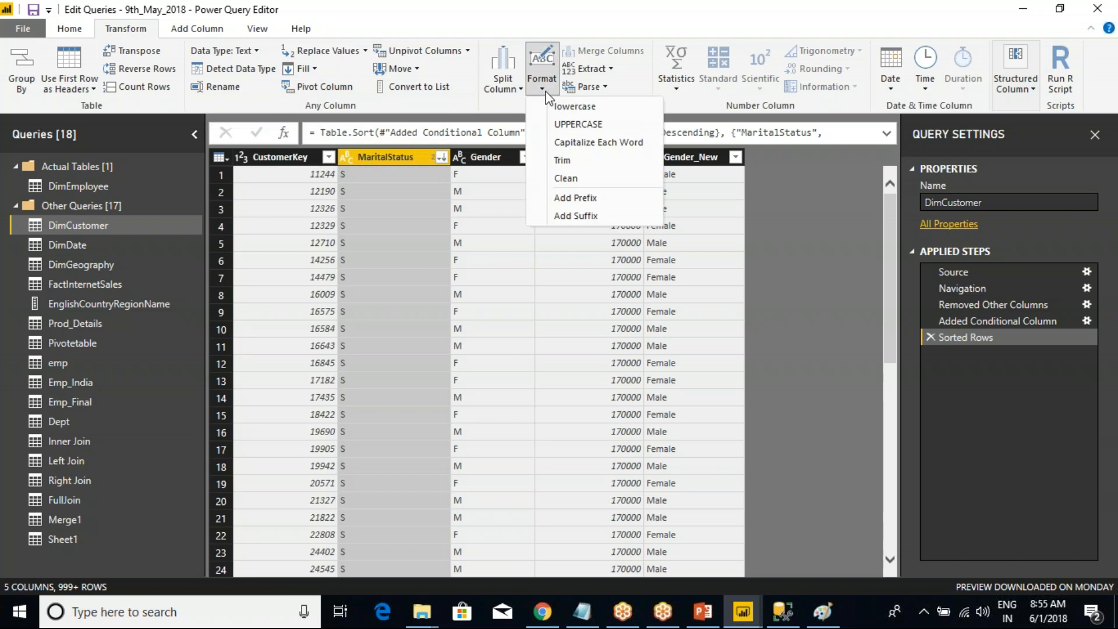
pyautogui.click(609, 18)
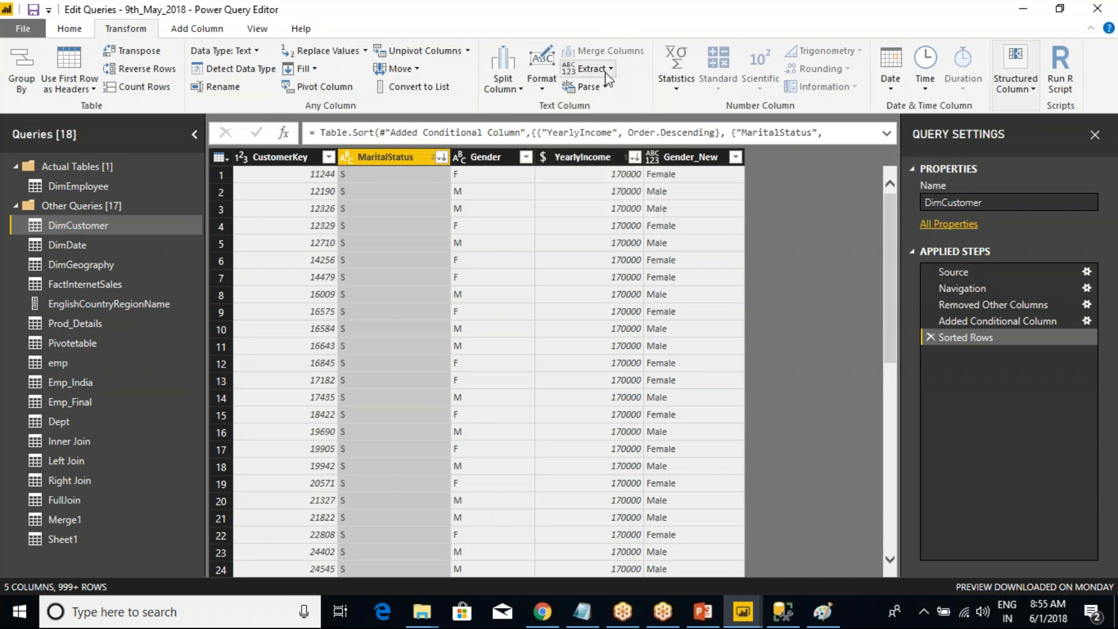
pyautogui.click(677, 91)
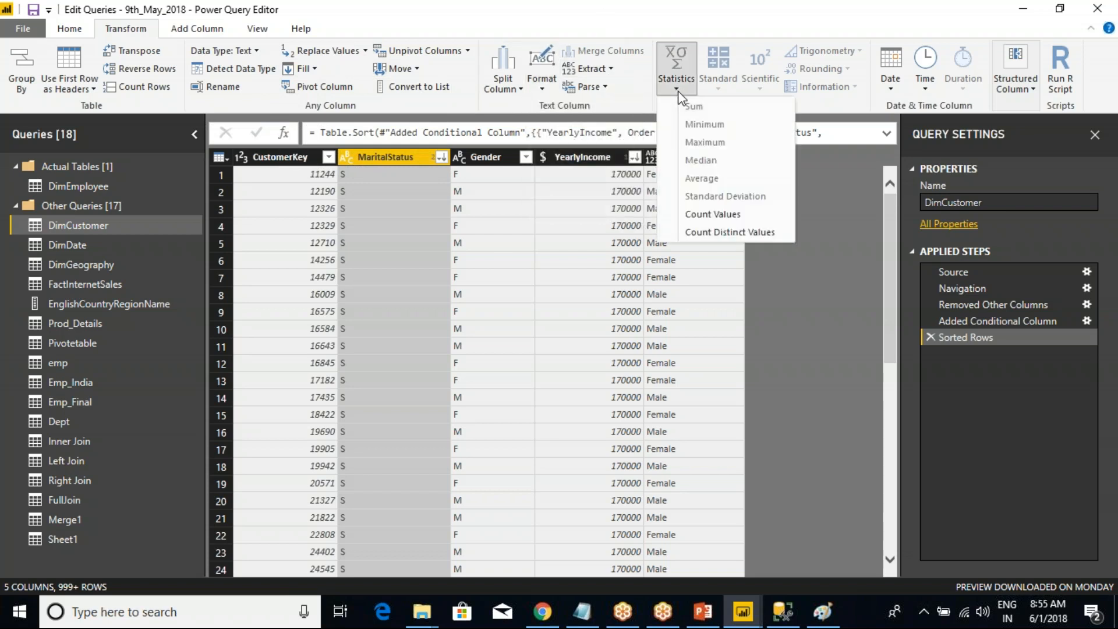
pyautogui.click(593, 11)
pyautogui.click(1033, 90)
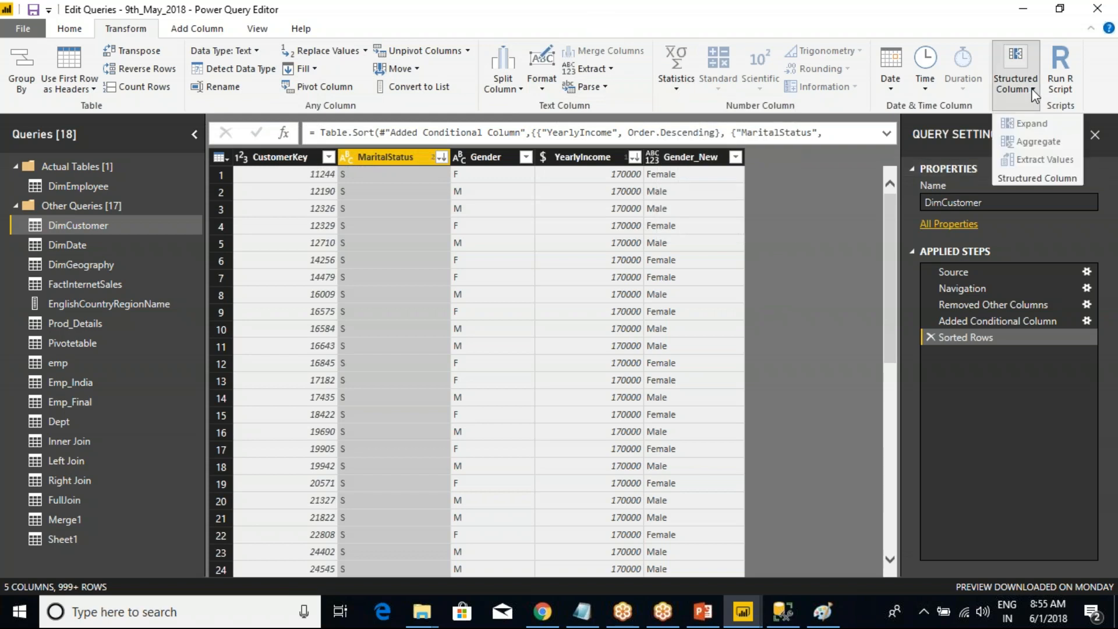
pyautogui.click(1020, 8)
pyautogui.moveTo(743, 611)
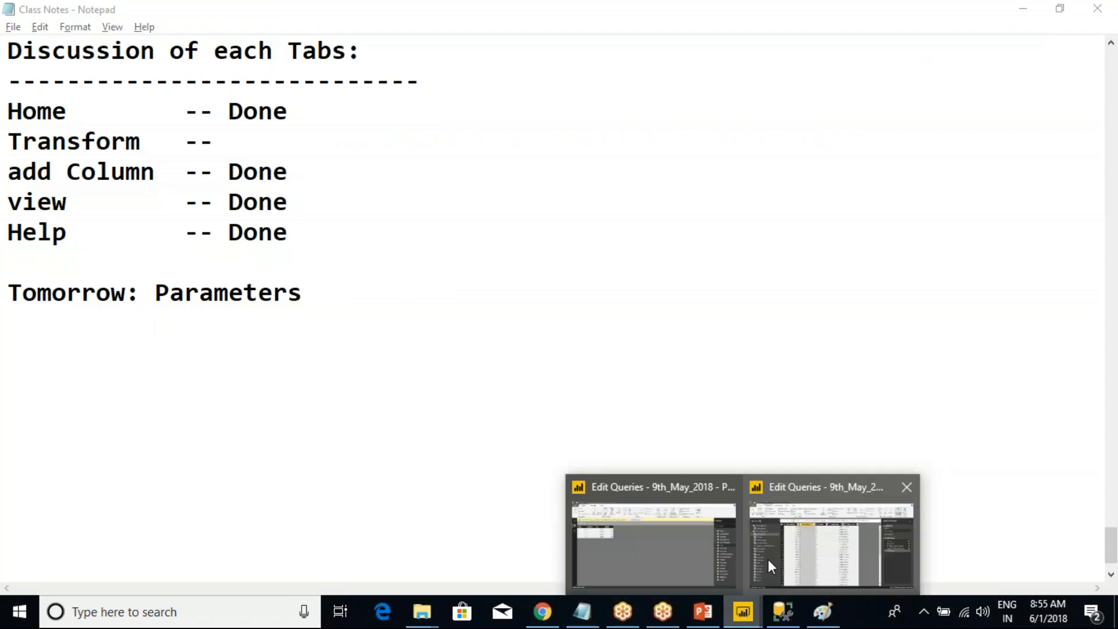
pyautogui.click(768, 559)
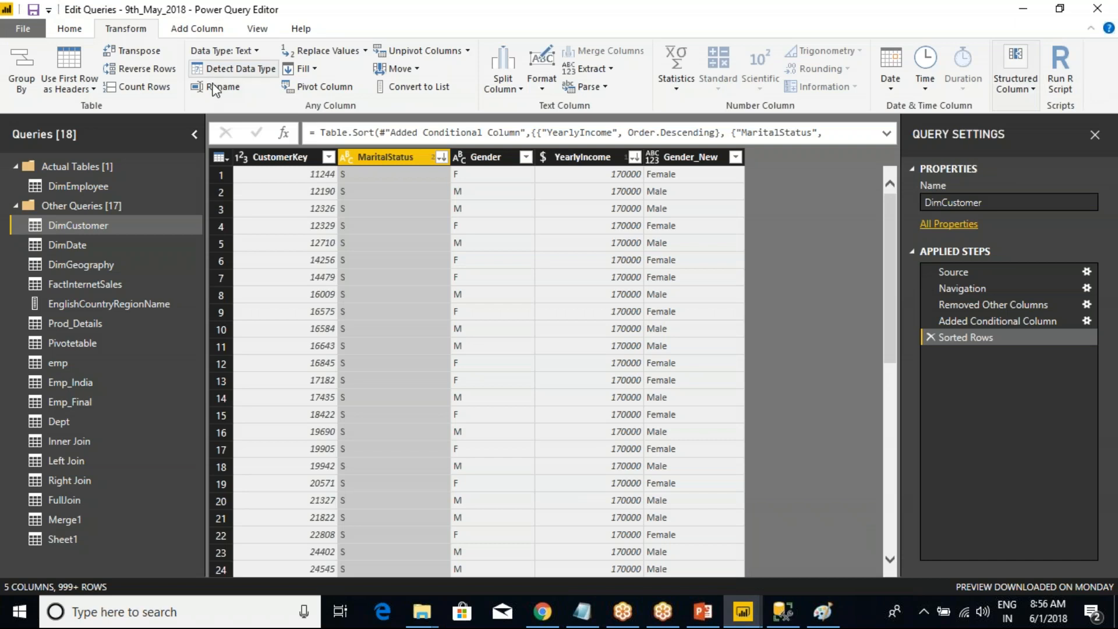
# Return to the Class Notes and append "(15 minutes of time )" to the "Tomorrow: Parameters" line.
pyautogui.hotkey('alt', 'Tab')
pyautogui.click(250, 294)
pyautogui.click(310, 288)
pyautogui.moveTo(304, 294); pyautogui.dragTo(9, 288)
pyautogui.click(70, 287)
pyautogui.click(323, 290)
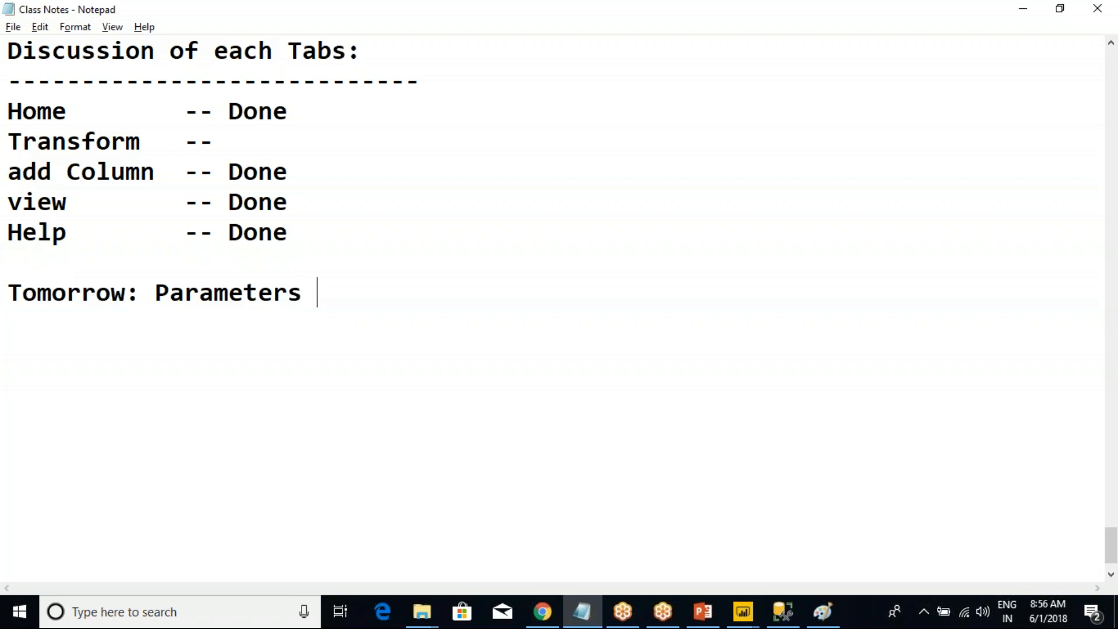
pyautogui.write('()')
pyautogui.write('15 minut')
pyautogui.write('es of time')
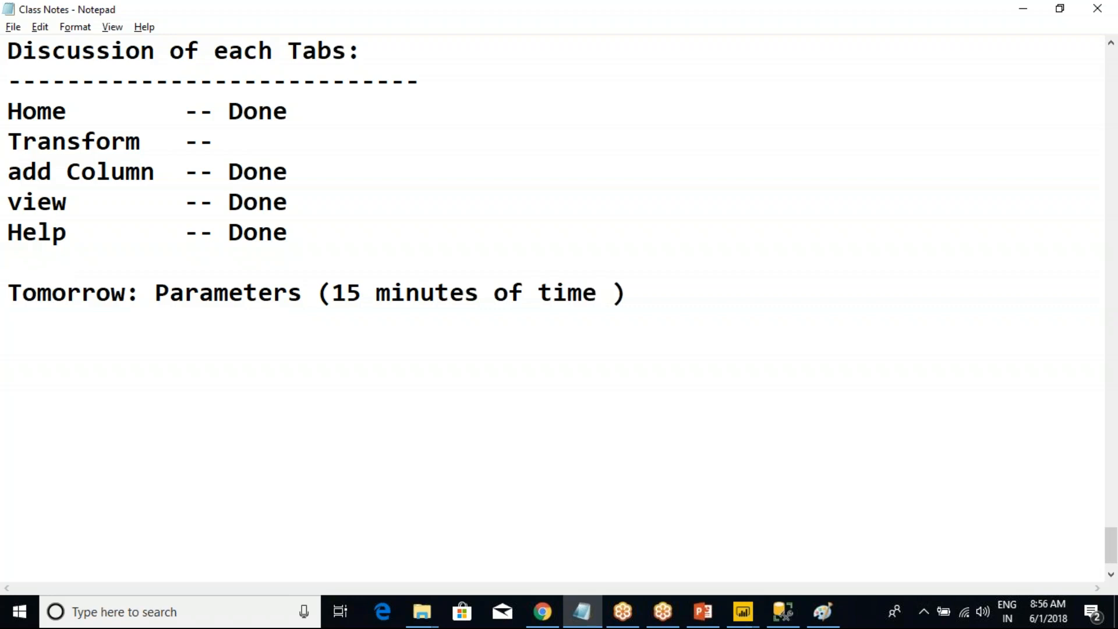
# Add the heading "Next Topic Qould Be:" below the "Tomorrow: Parameters" line, leaving a blank line between them.
pyautogui.click(651, 292)
pyautogui.press('Return')
pyautogui.press('Return')
pyautogui.write('Next ')
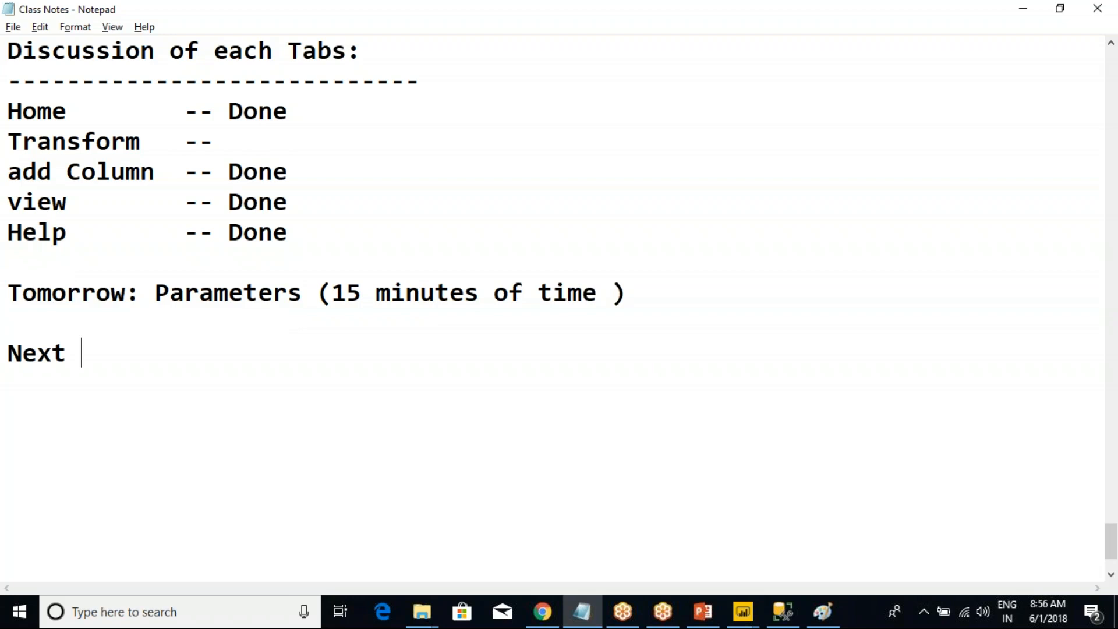
pyautogui.write('Topic Qould Be')
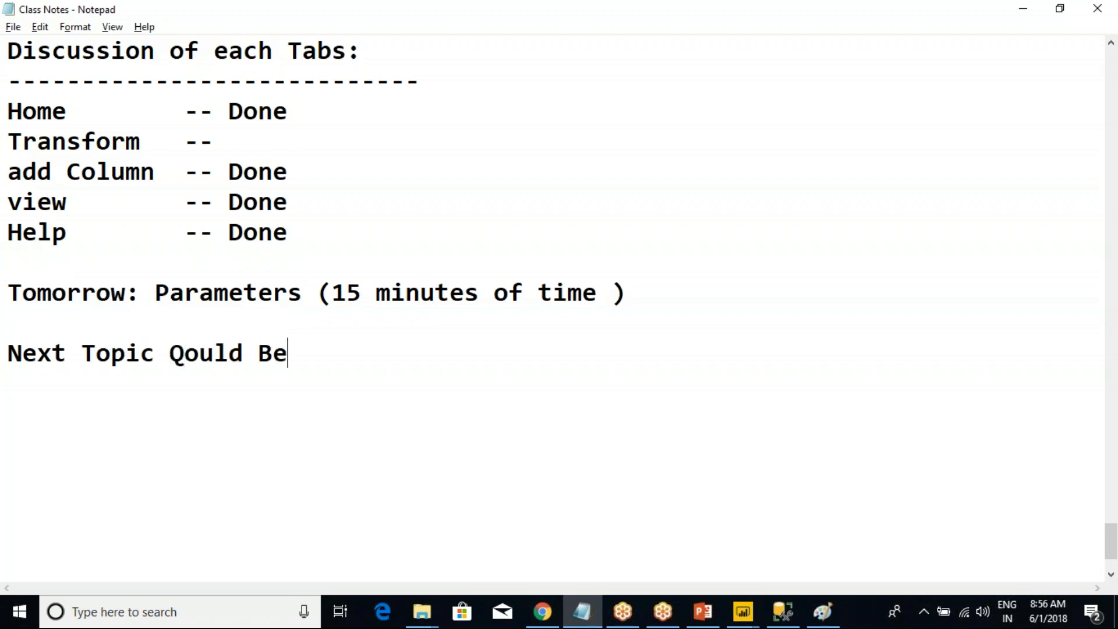
pyautogui.write(':')
# List "Power BI Service" and "Dax" on separate lines under the next topic heading.
pyautogui.press('Return')
pyautogui.write('Power BI')
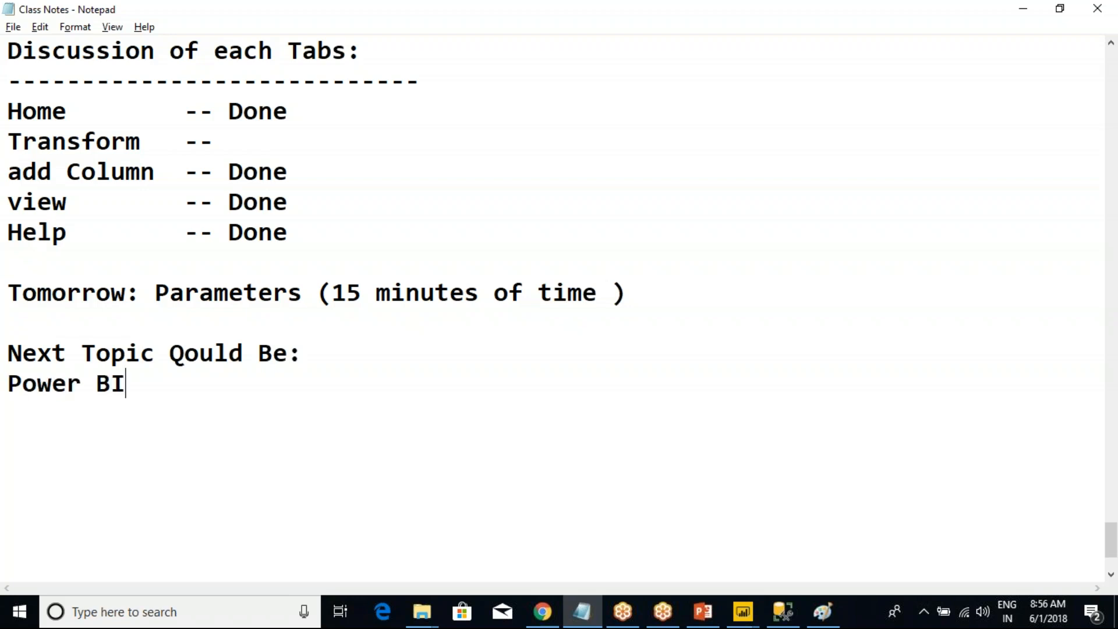
pyautogui.write(' Service ')
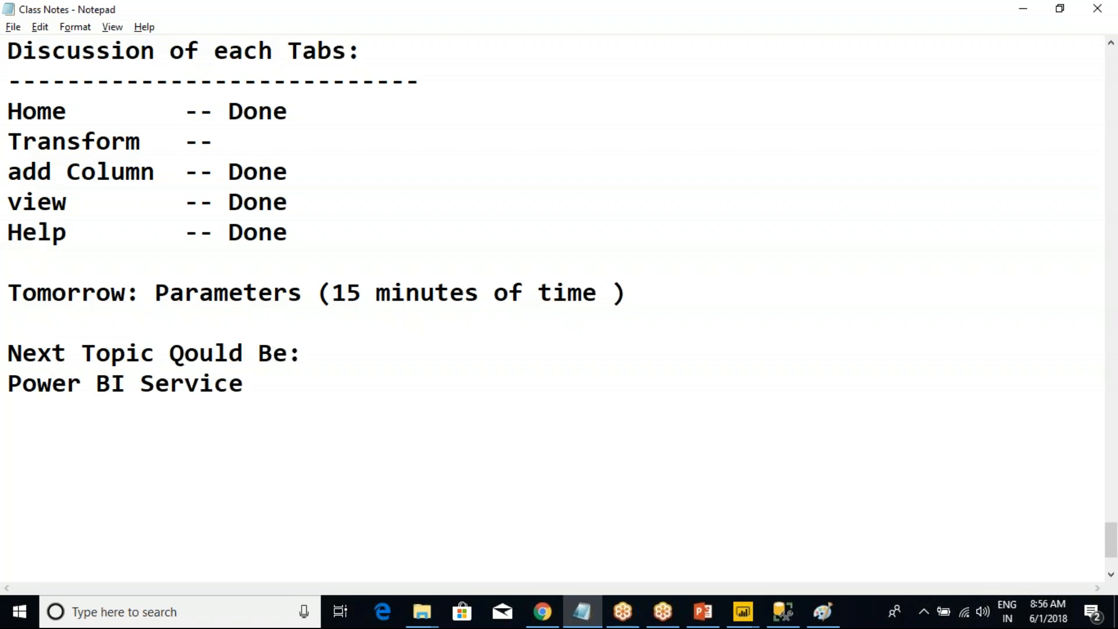
pyautogui.write('Dax')
# Highlight the planned topics from the "Tomorrow: Parameters" line through "Power BI Service" to review them.
pyautogui.click(99, 322)
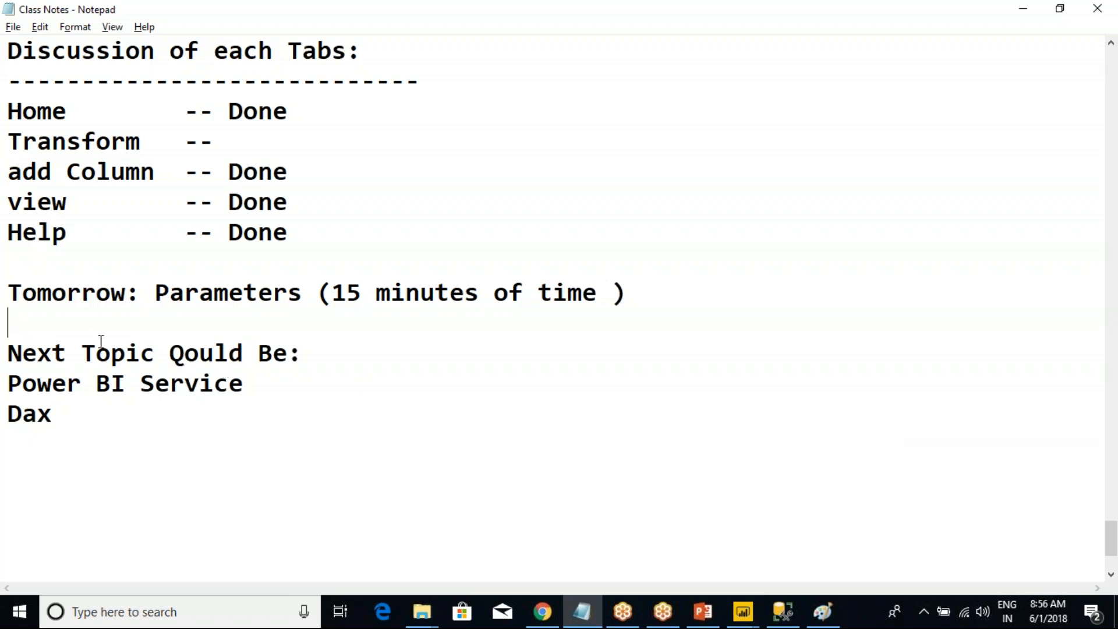
pyautogui.moveTo(267, 382); pyautogui.dragTo(7, 292)
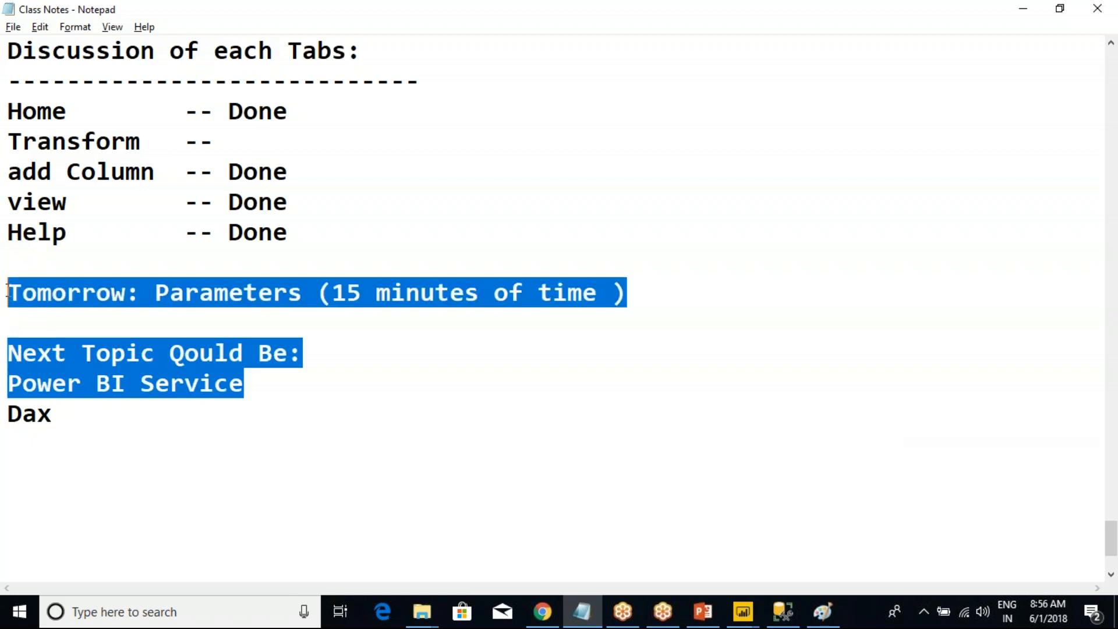
pyautogui.click(76, 317)
pyautogui.moveTo(266, 387); pyautogui.dragTo(7, 296)
pyautogui.click(32, 312)
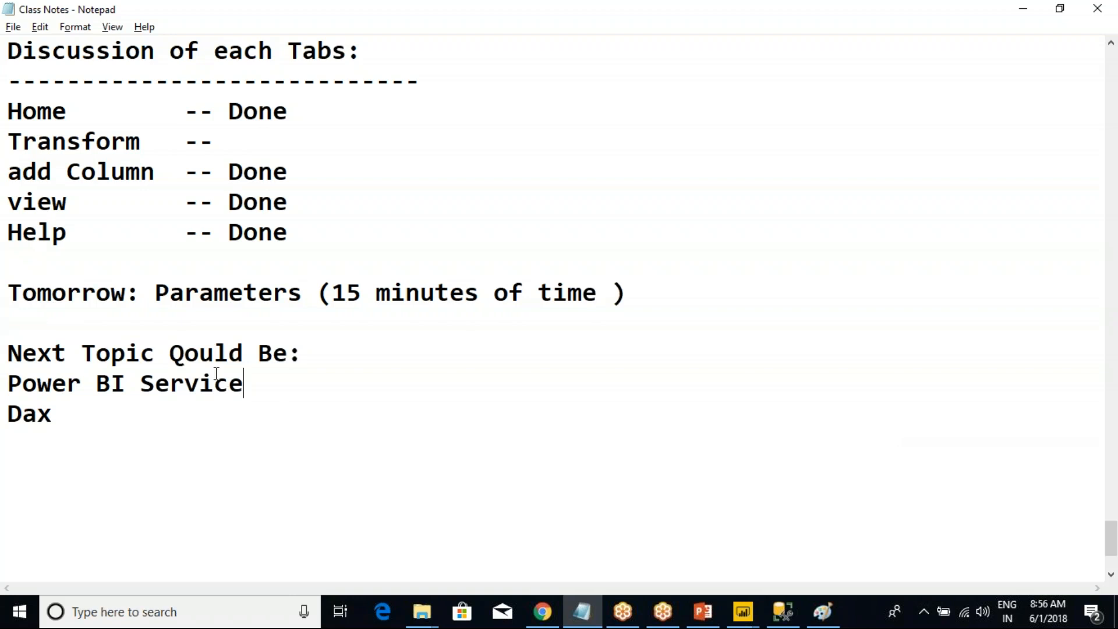
pyautogui.moveTo(284, 387); pyautogui.dragTo(92, 327)
pyautogui.click(155, 267)
# Save the Class Notes file with the added upcoming topics.
pyautogui.click(12, 26)
pyautogui.click(38, 86)
pyautogui.click(174, 111)
pyautogui.click(272, 115)
pyautogui.click(12, 27)
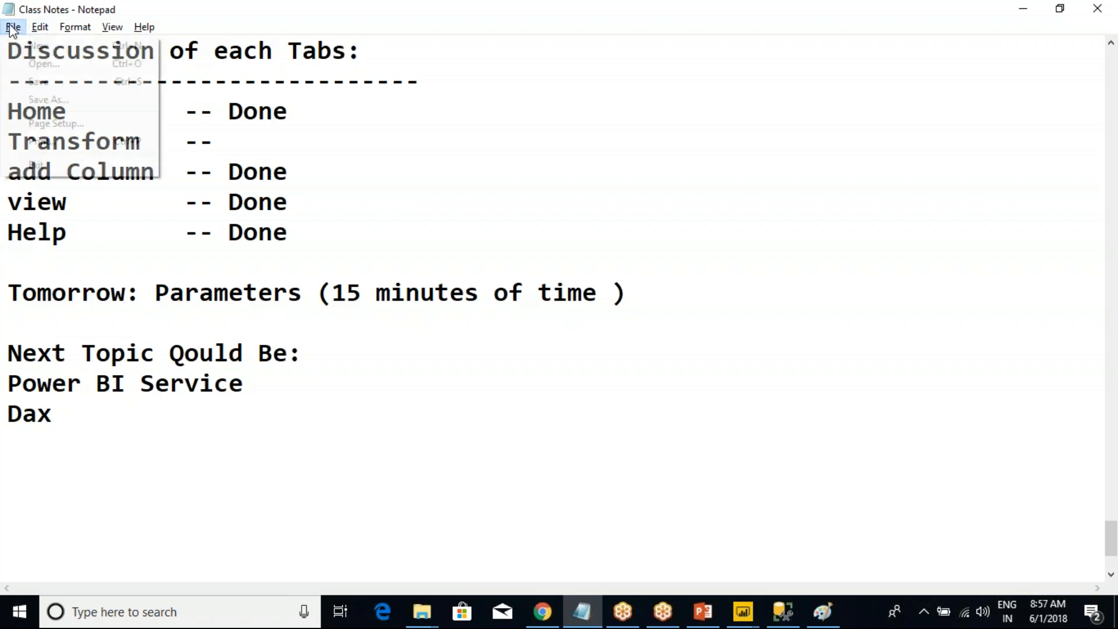
pyautogui.click(40, 82)
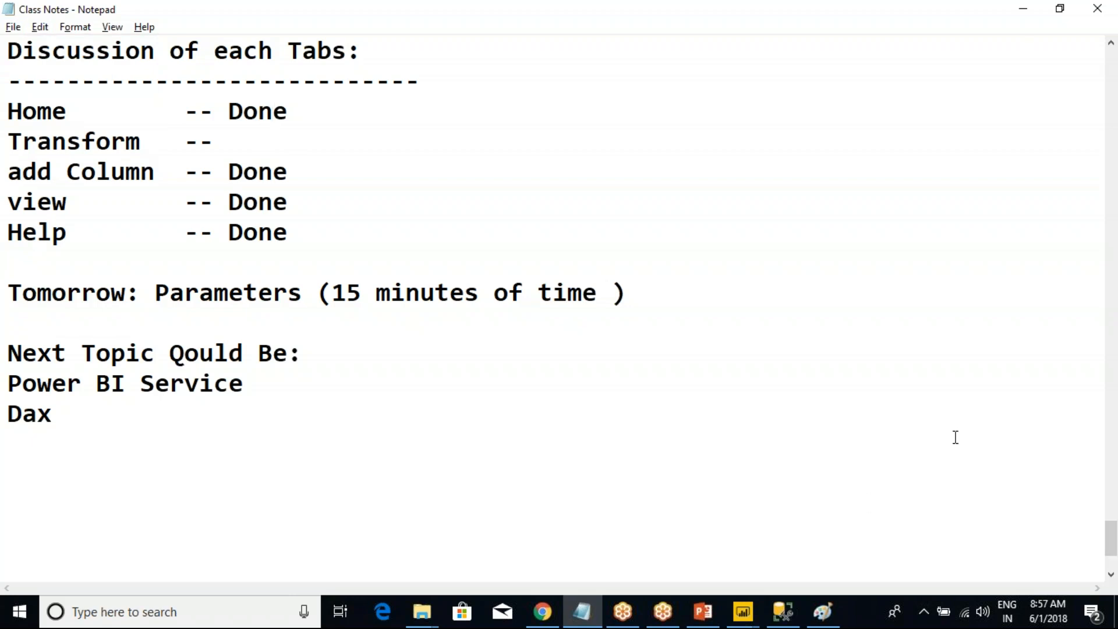
# Bring up GoToMeeting's Recording Manager and close it, and switch to the remaining GoToMeeting window.
pyautogui.moveTo(663, 612)
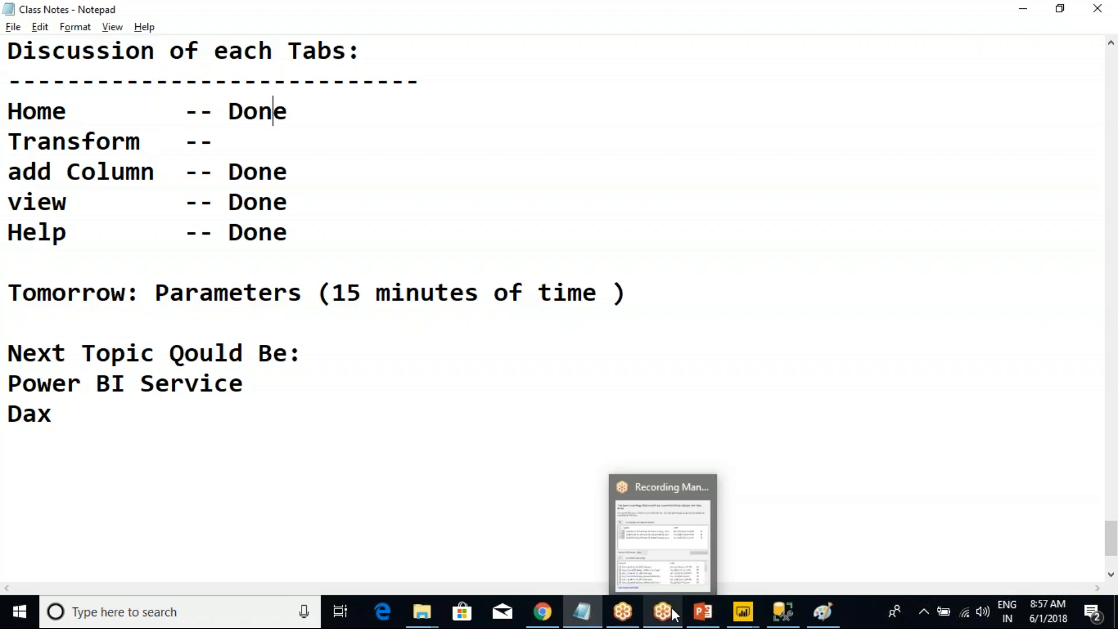
pyautogui.click(682, 541)
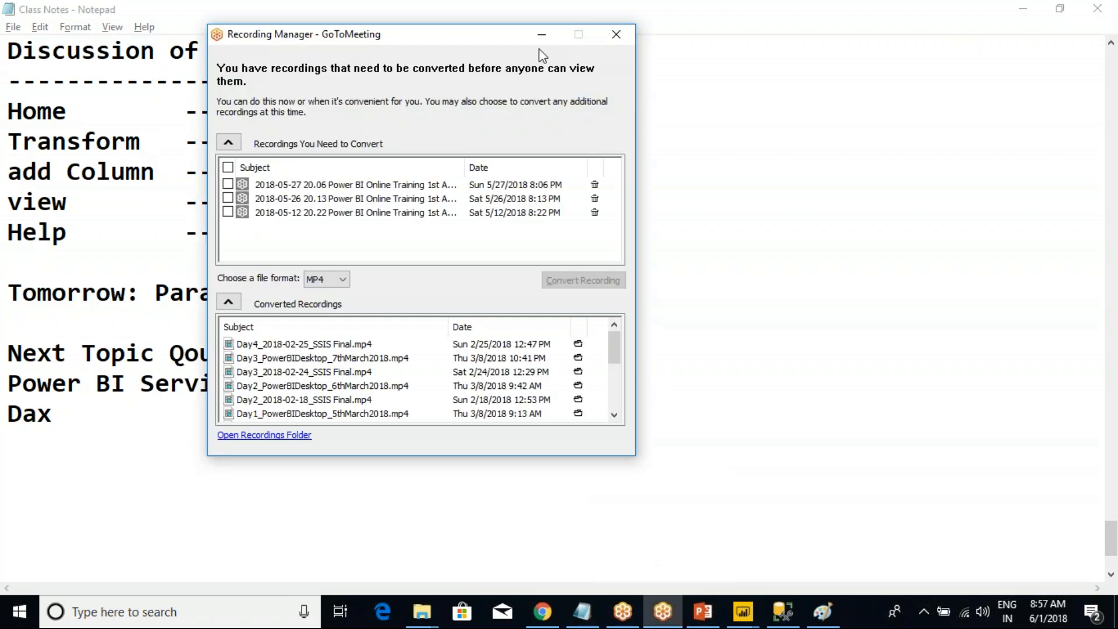
pyautogui.moveTo(478, 38); pyautogui.dragTo(394, 70)
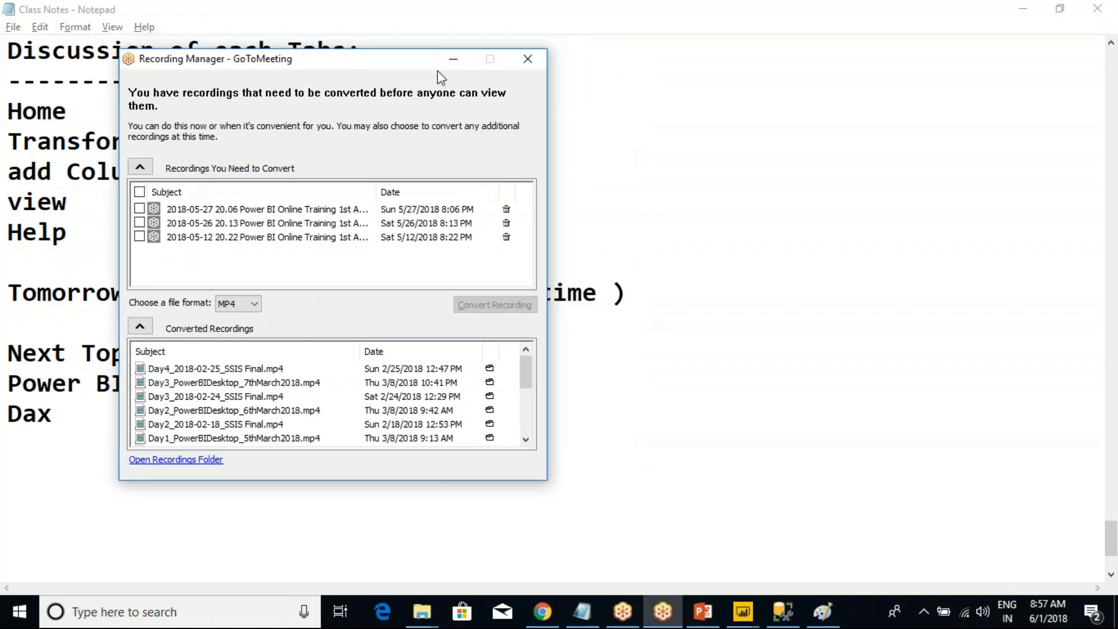
pyautogui.click(530, 54)
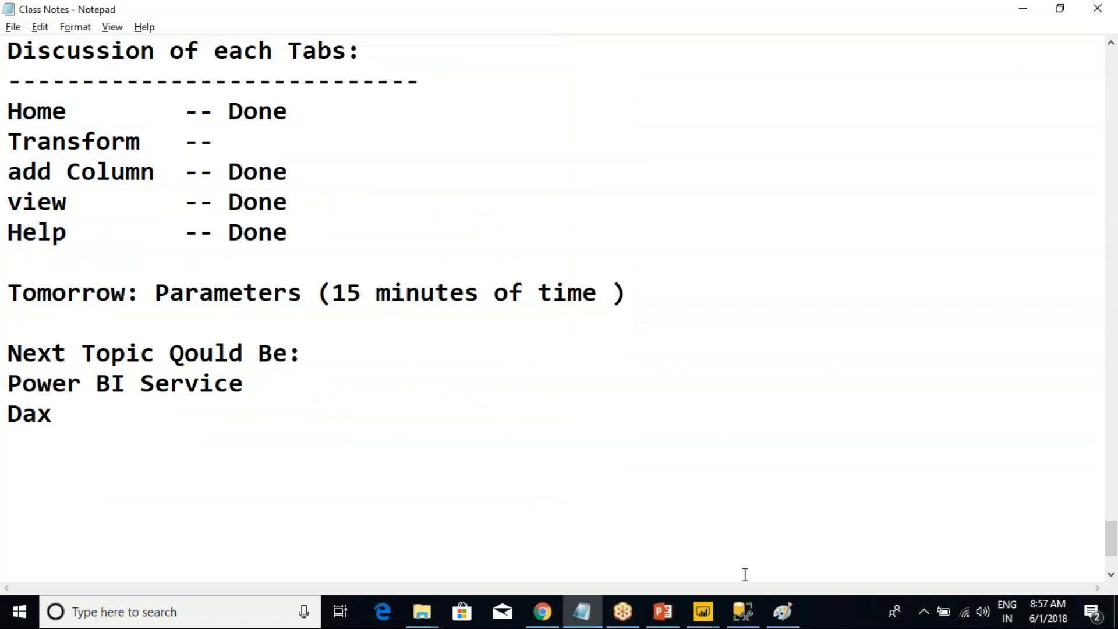
pyautogui.click(623, 612)
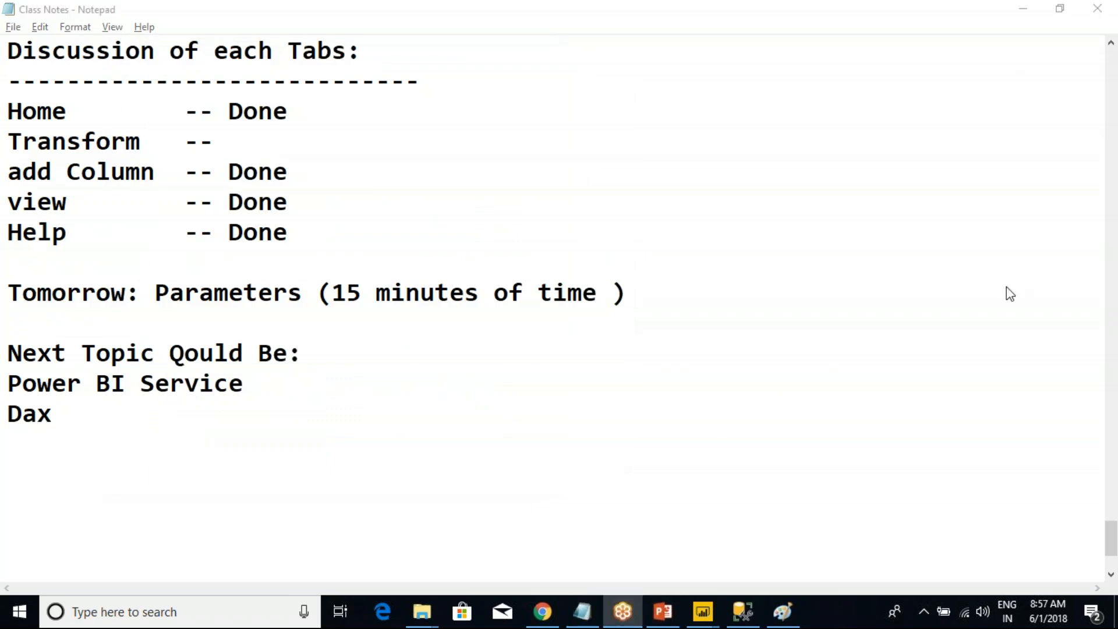